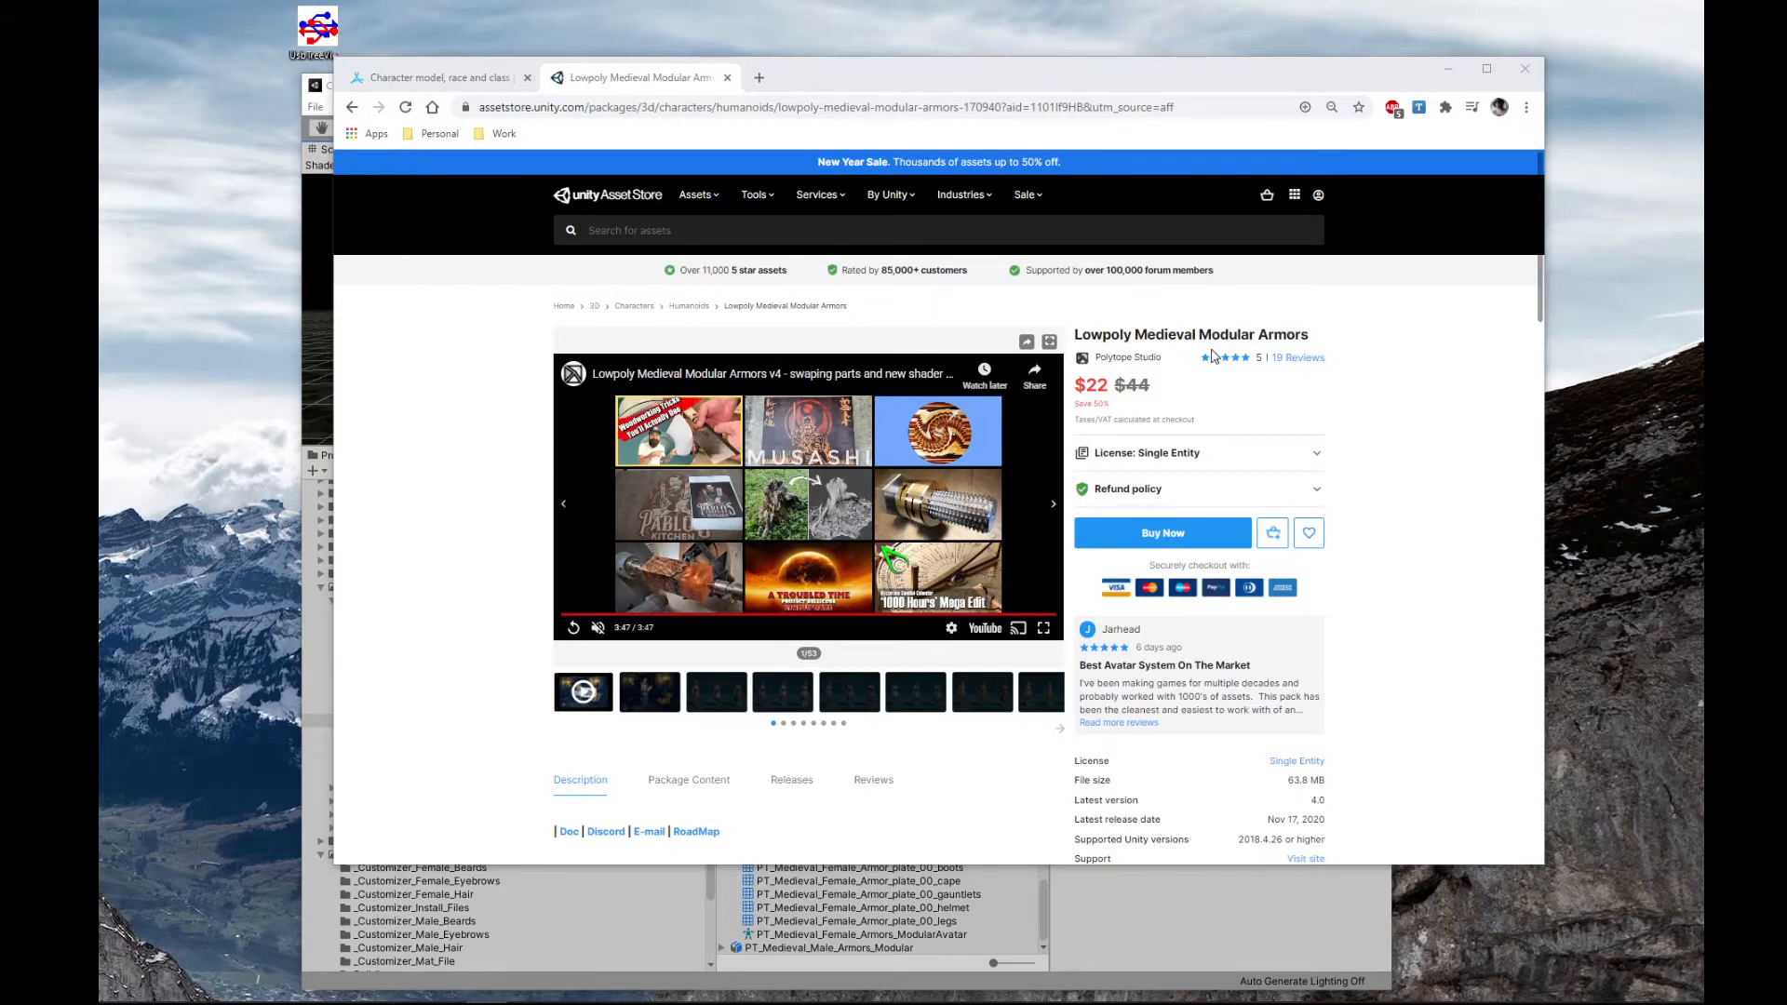
- View the Atavism wiki page on character model, race and class, and switch to the Unity editor
click(473, 80)
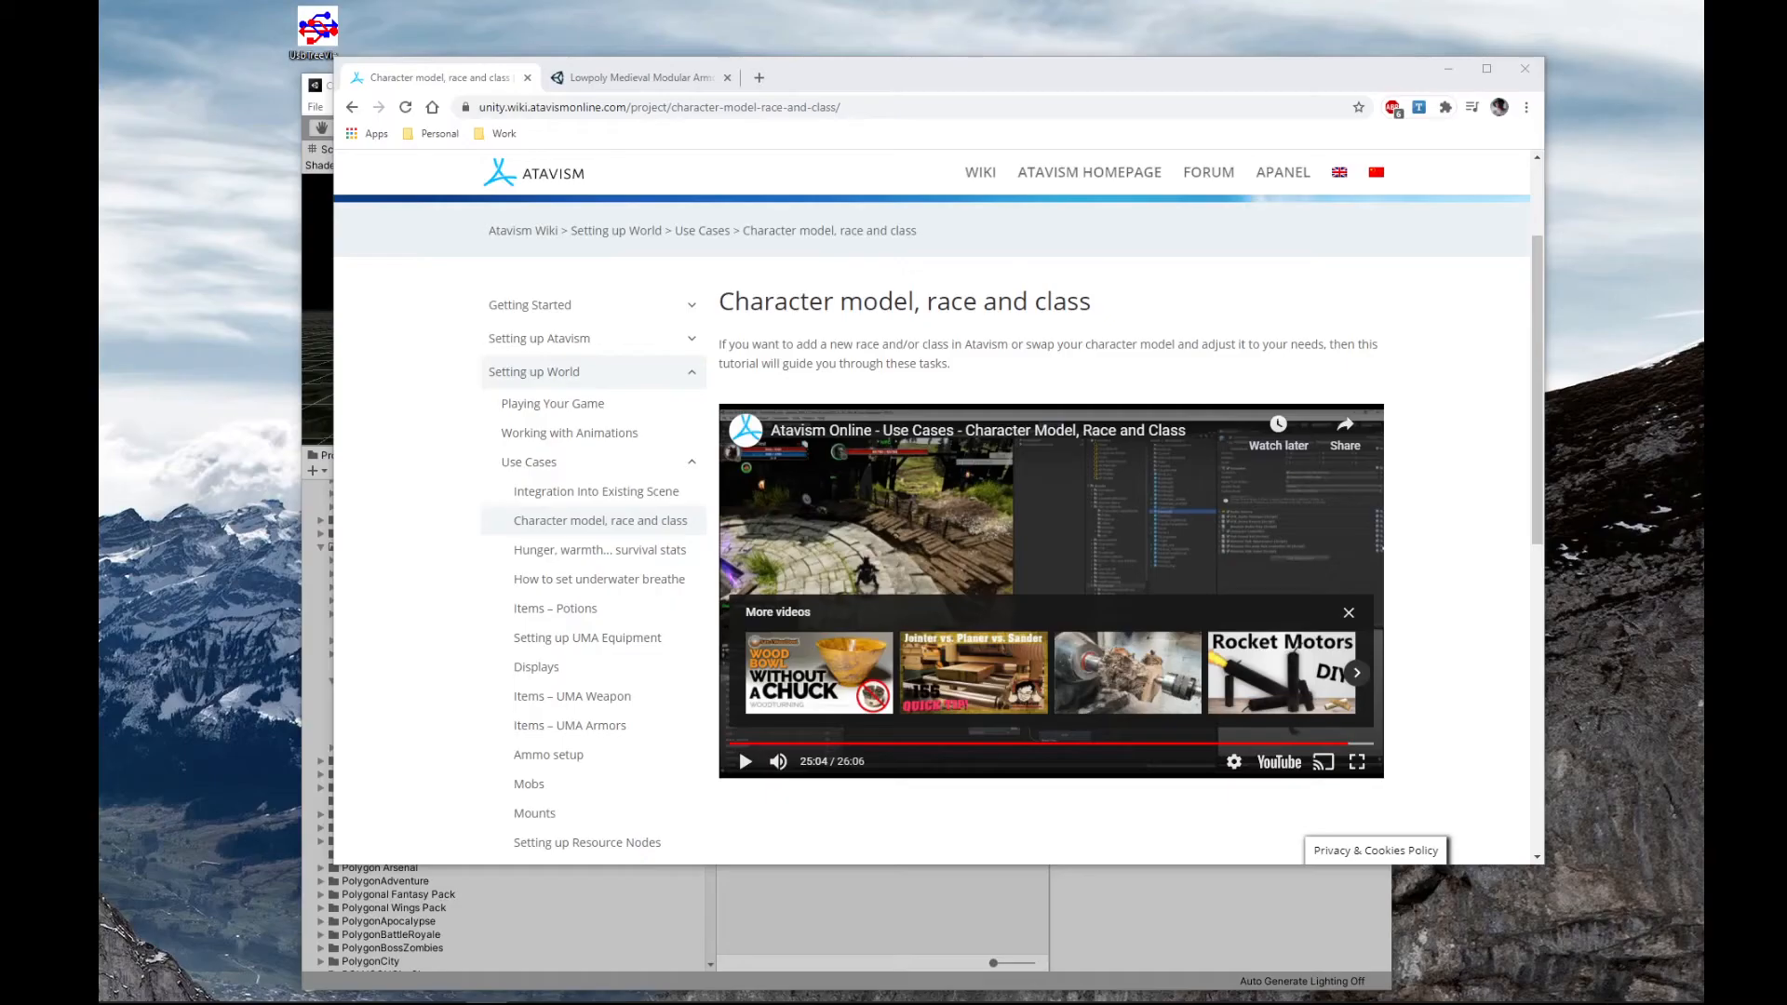
click(828, 876)
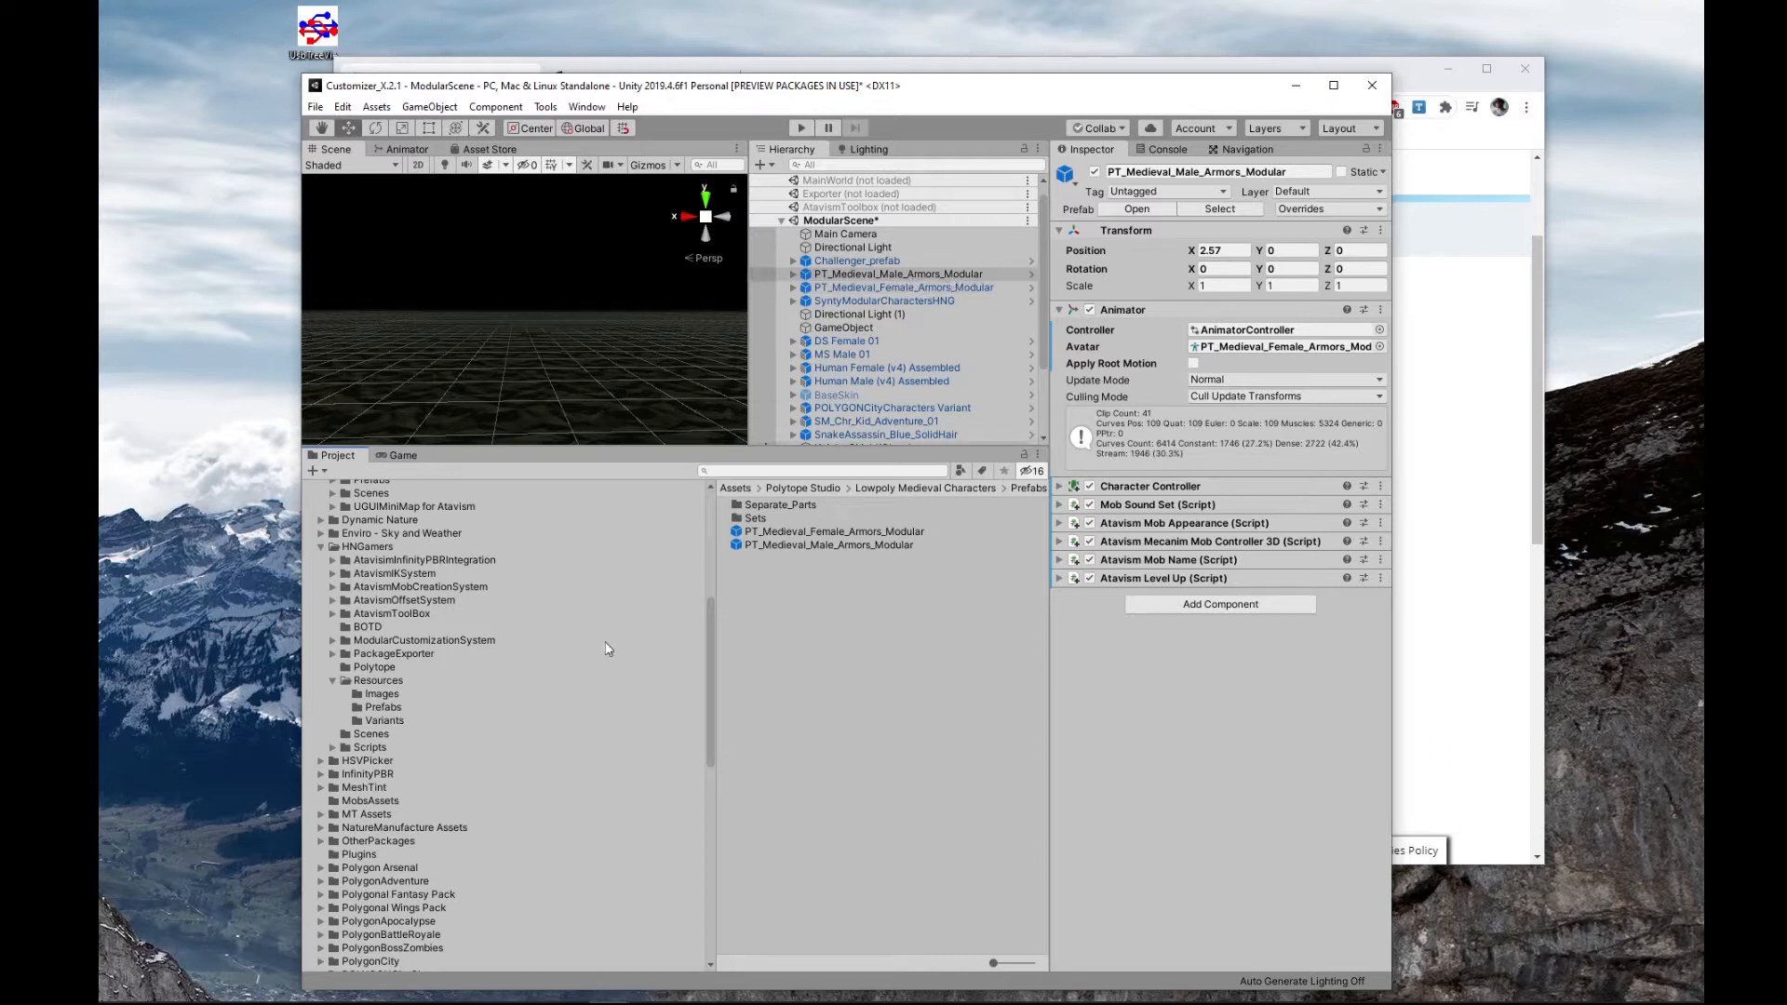
- Create prefab variants of PT_Medieval_Male_Armors_Modular and PT_Medieval_Female_Armors_Modular in the HNGamers Resources folder
click(919, 288)
click(917, 277)
click(913, 288)
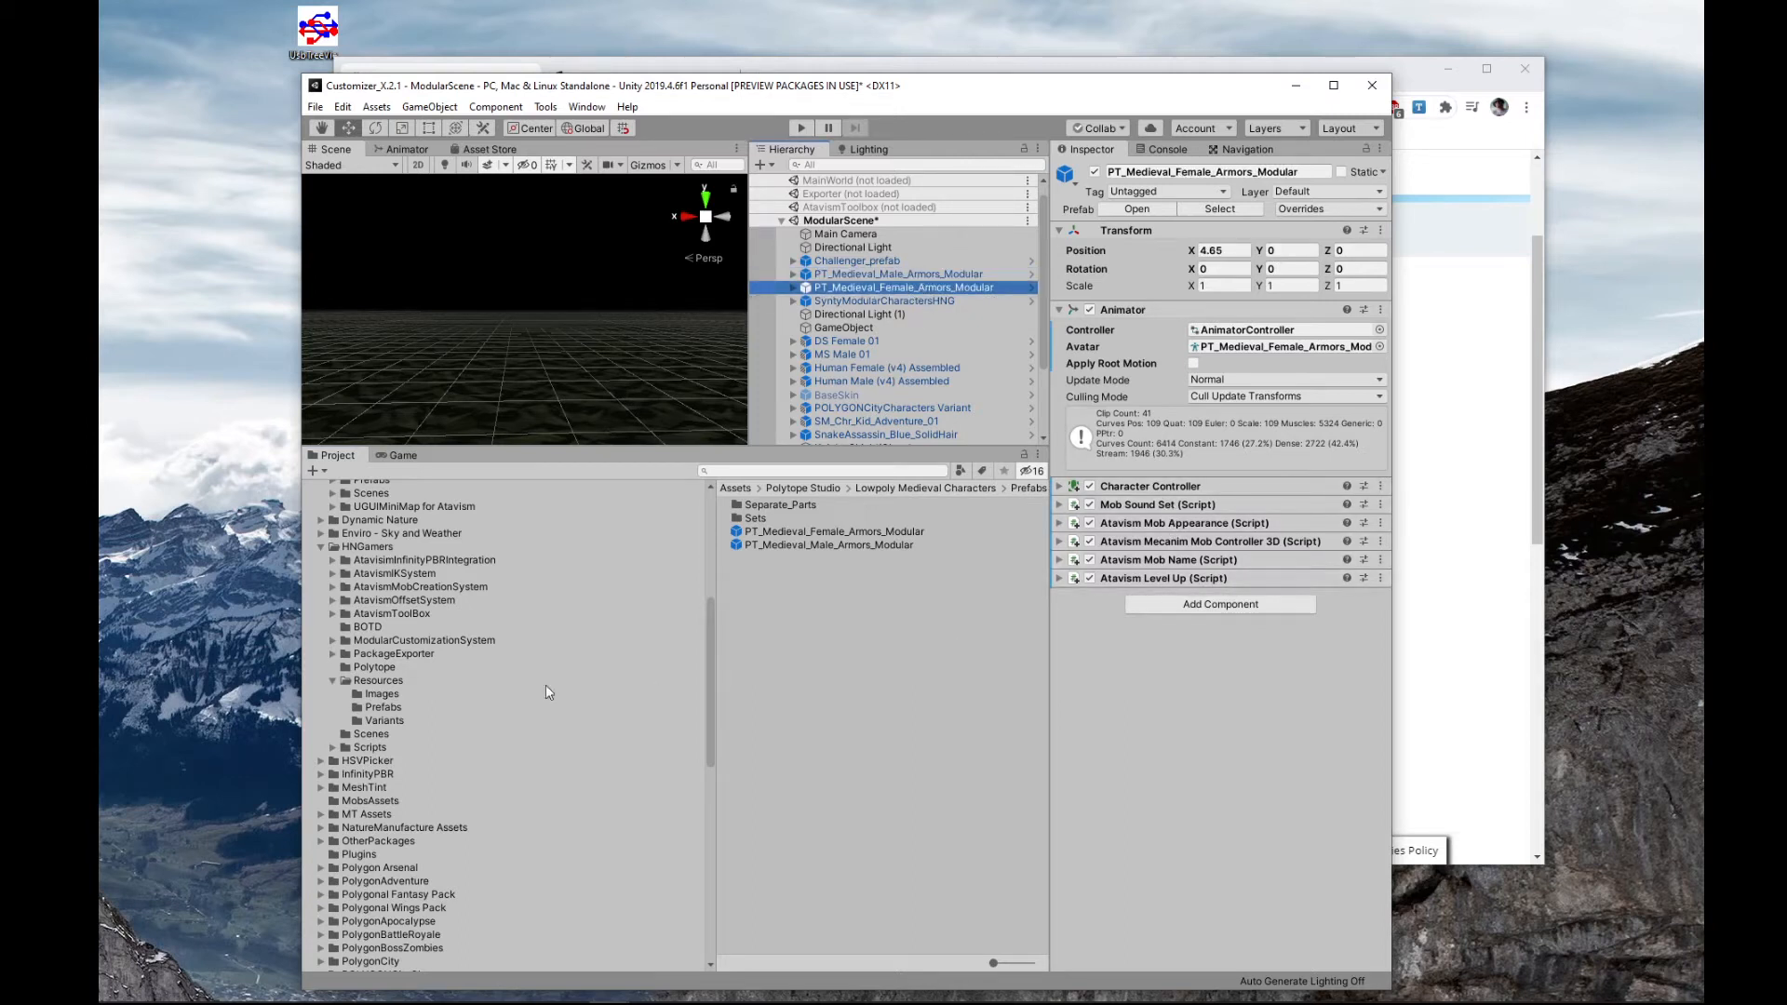
click(378, 680)
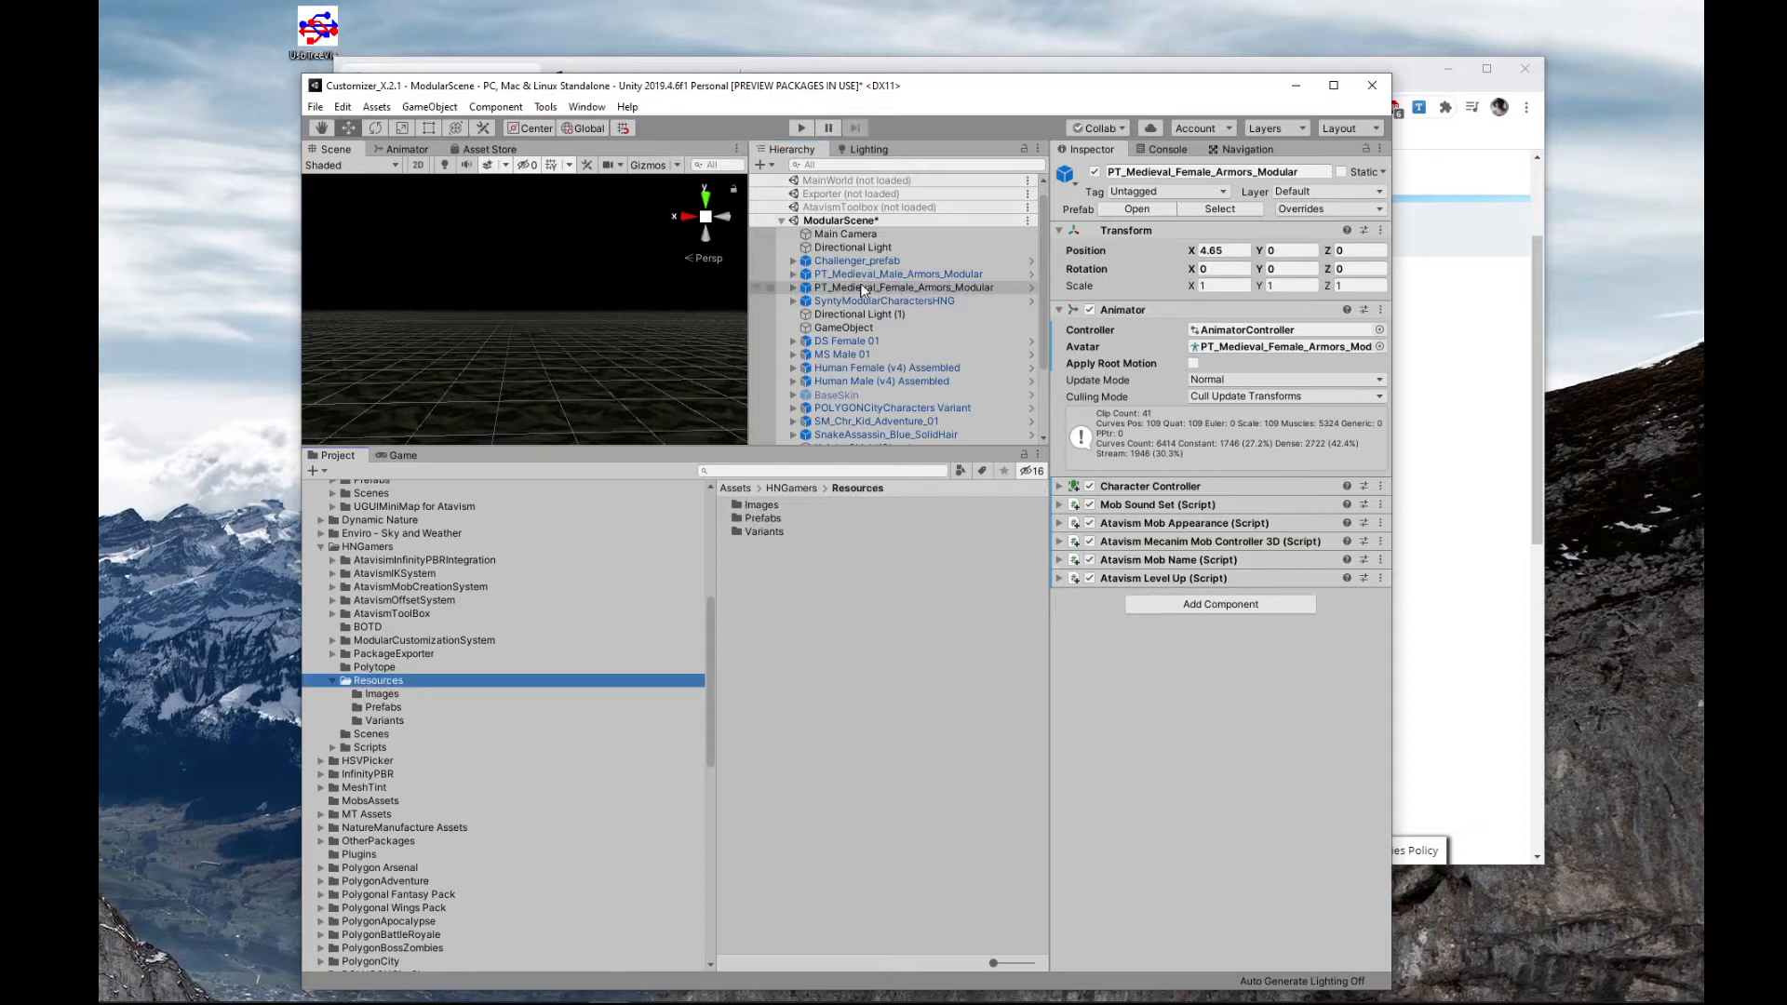
drag(861, 287, 760, 584)
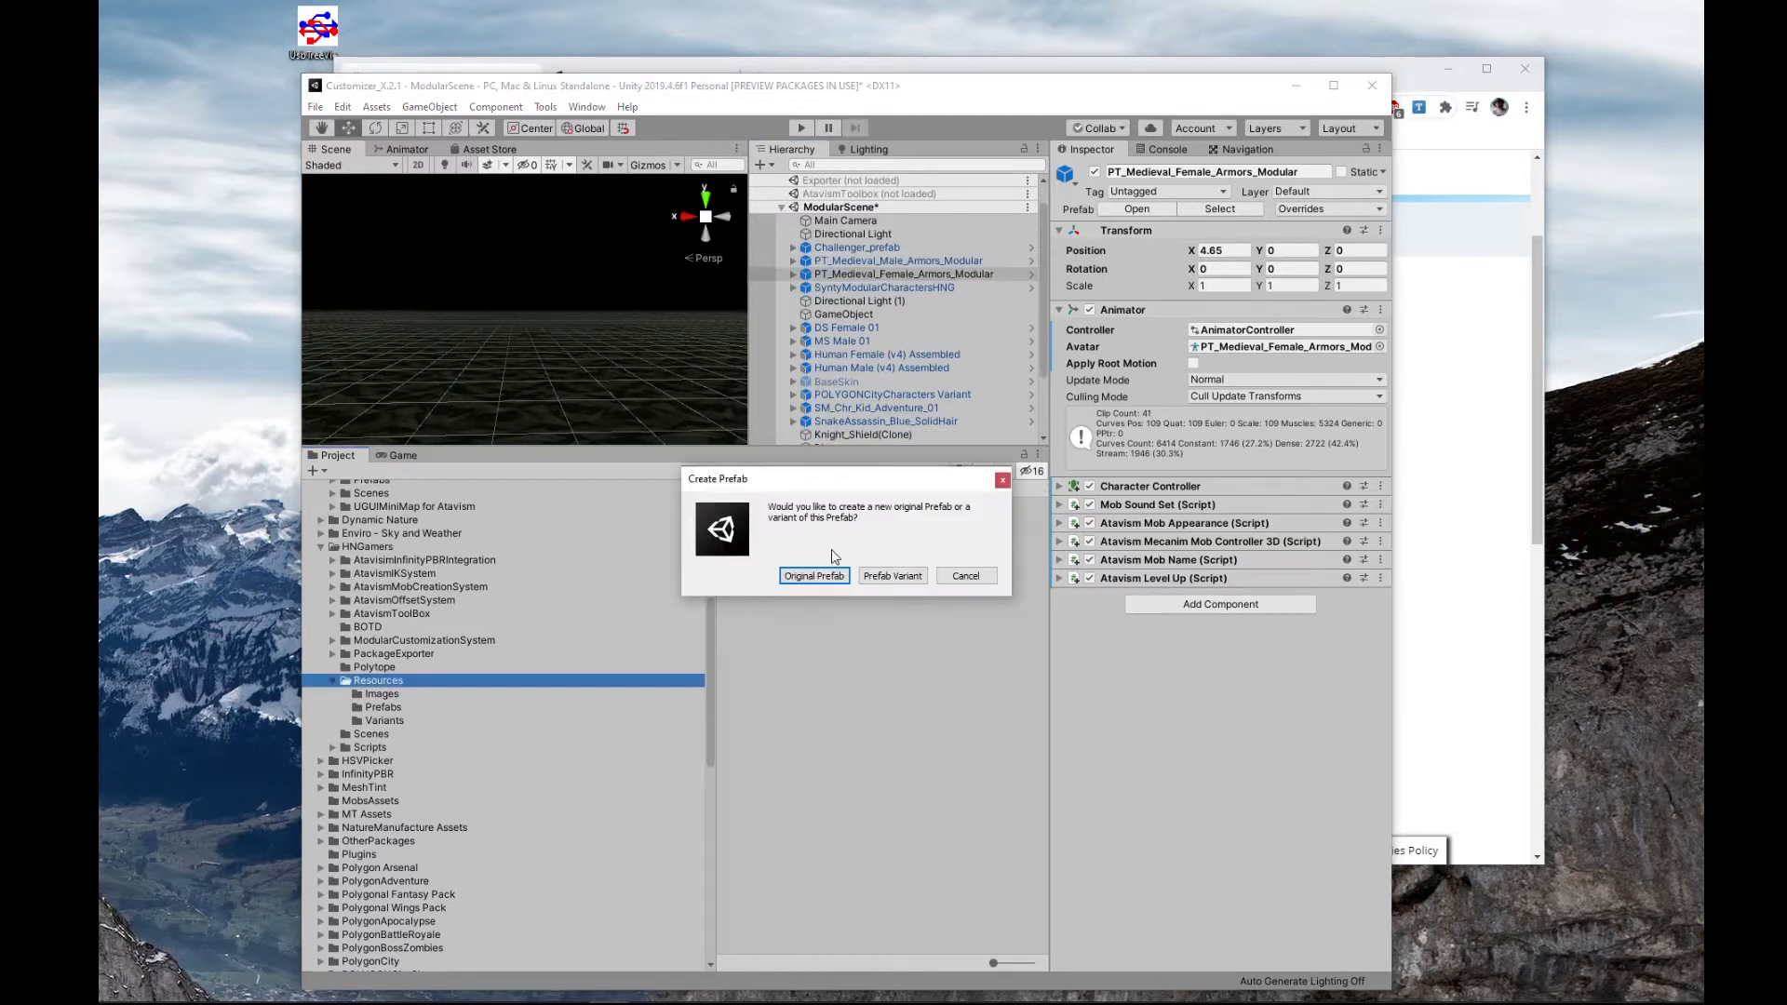
click(892, 576)
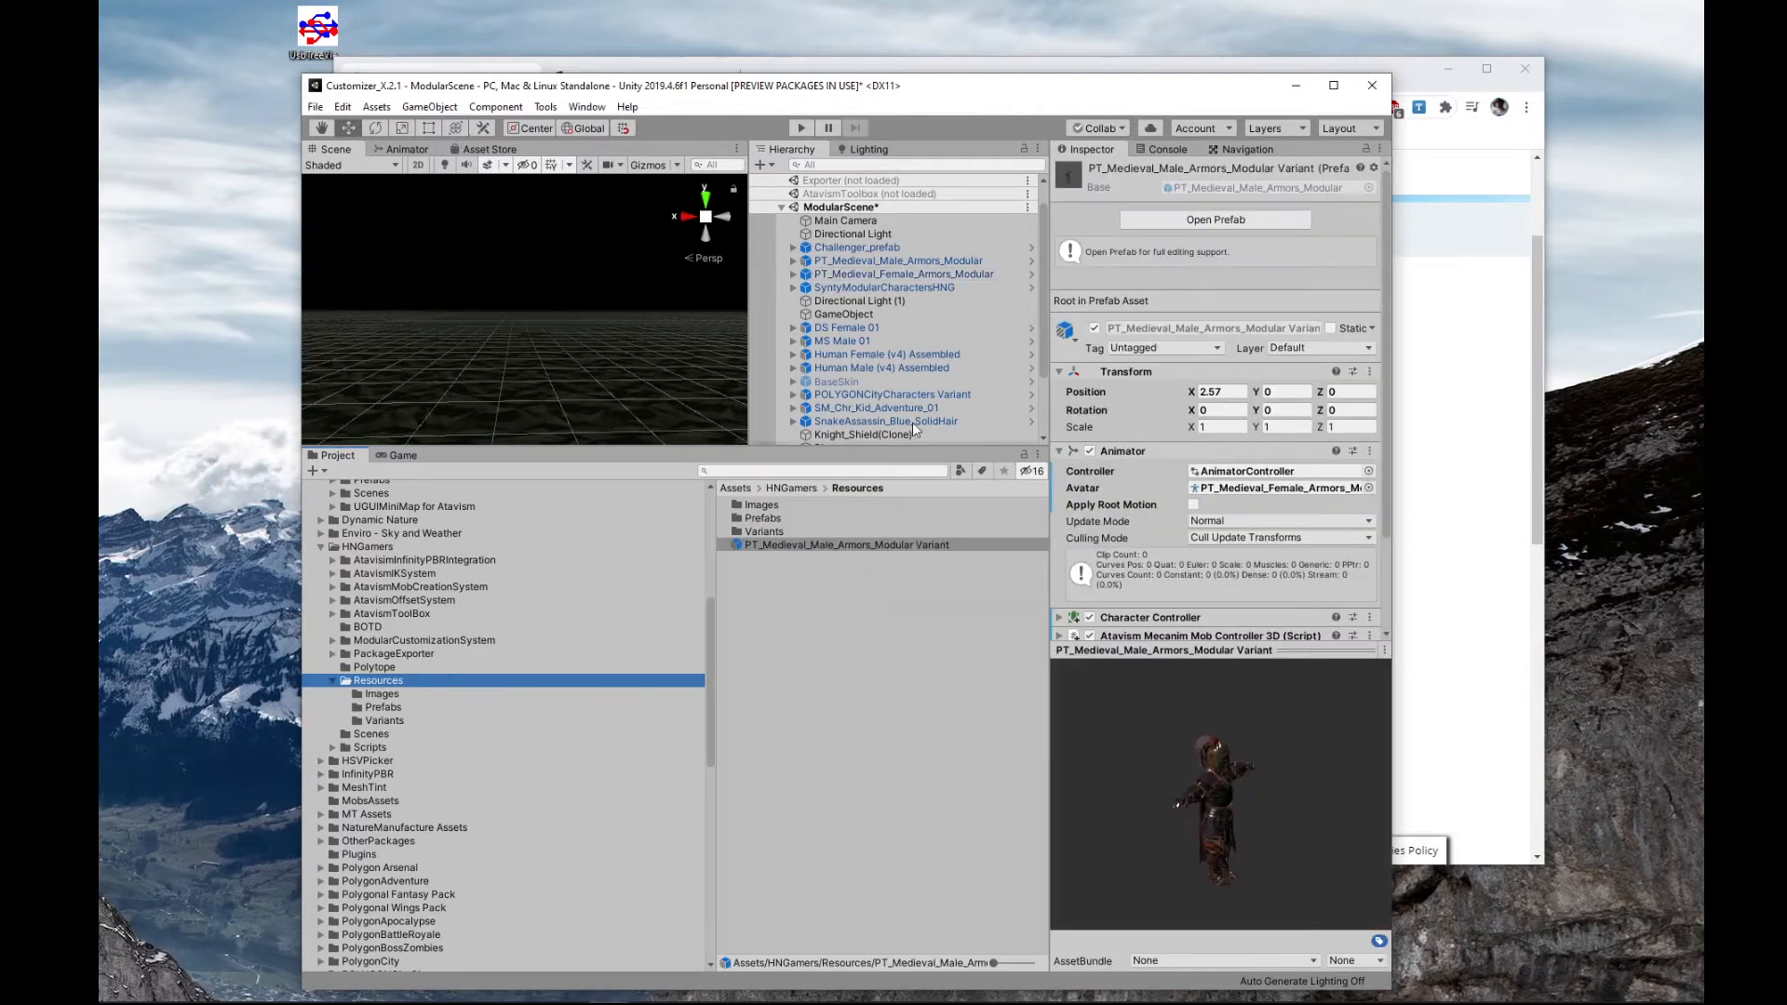
drag(897, 273, 849, 620)
click(900, 574)
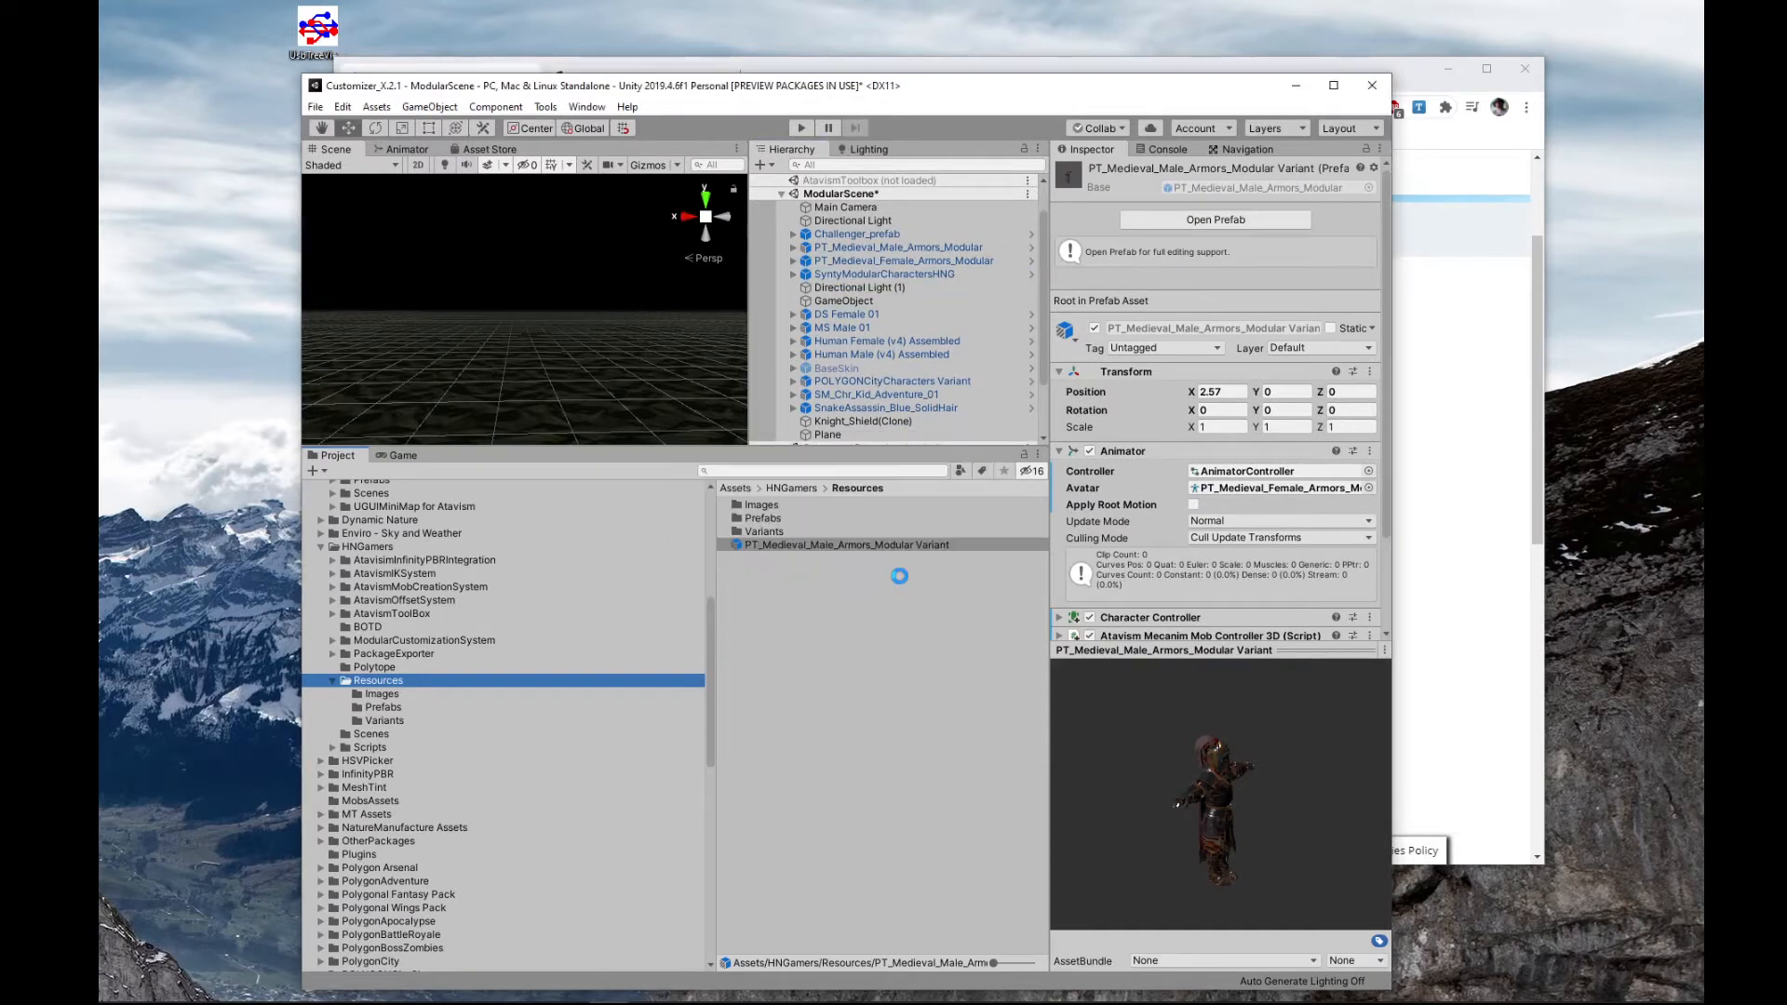
- Delete the male and female PT_Medieval modular armor characters from ModularScene
click(914, 247)
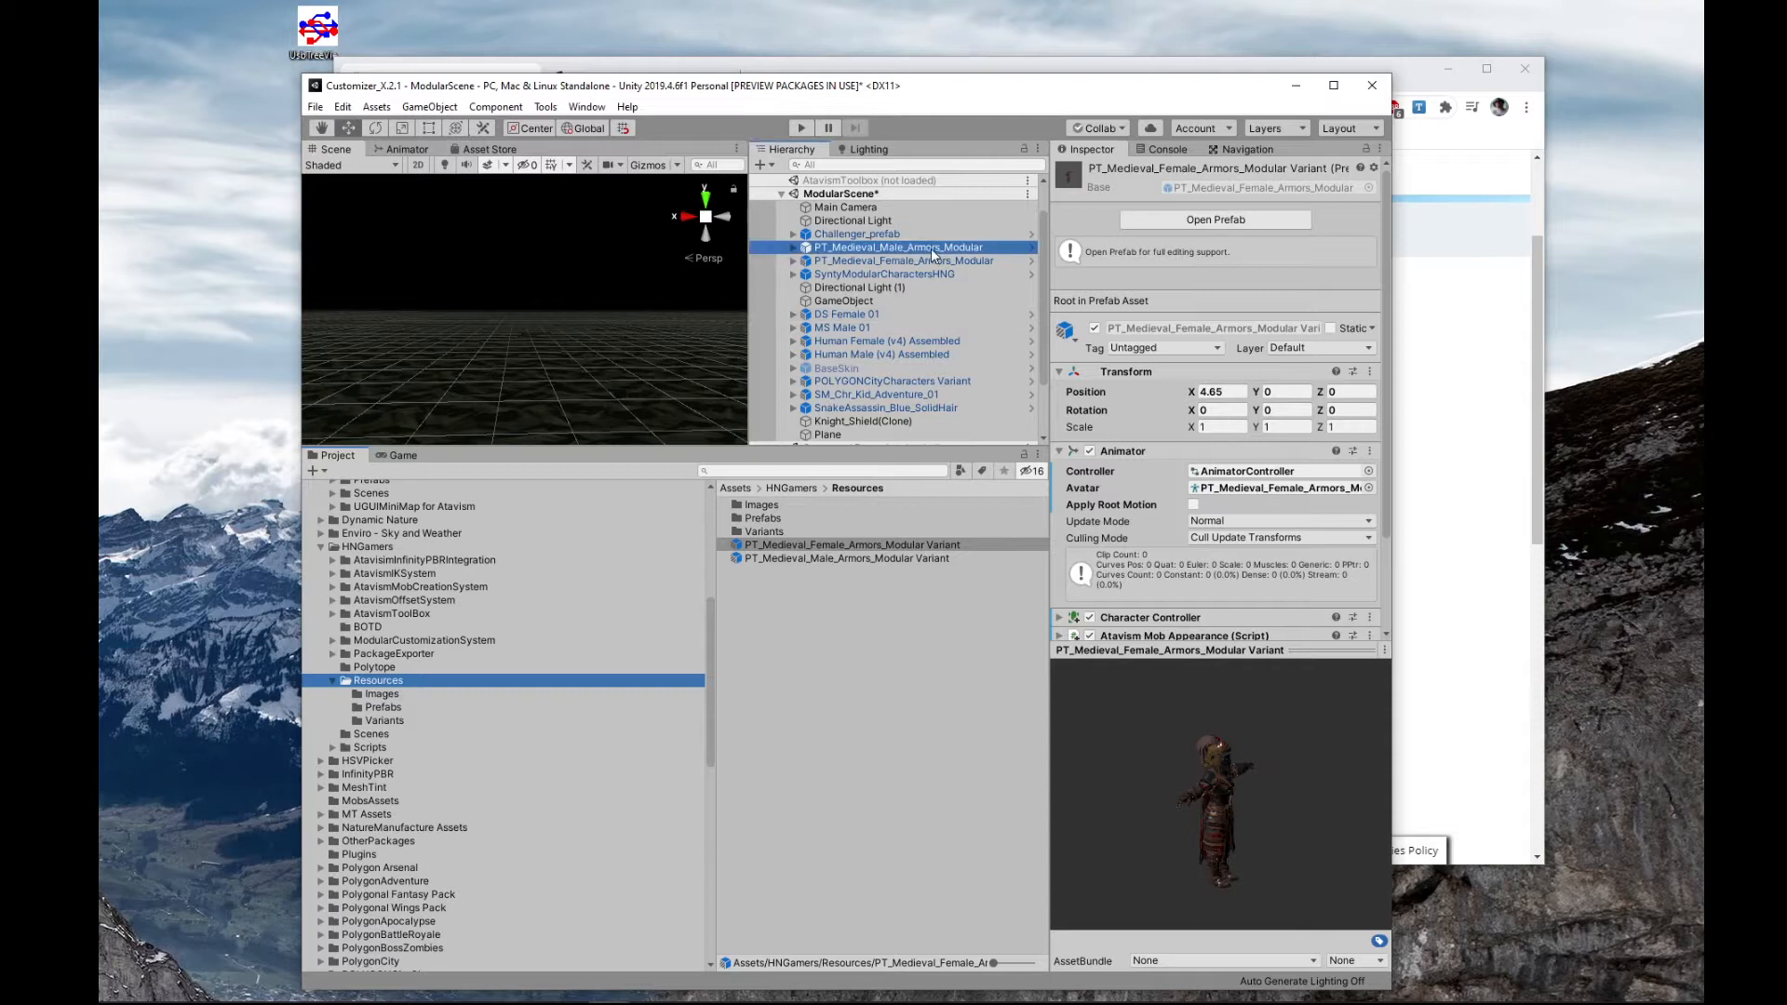
ctrl+click(921, 257)
key(Delete)
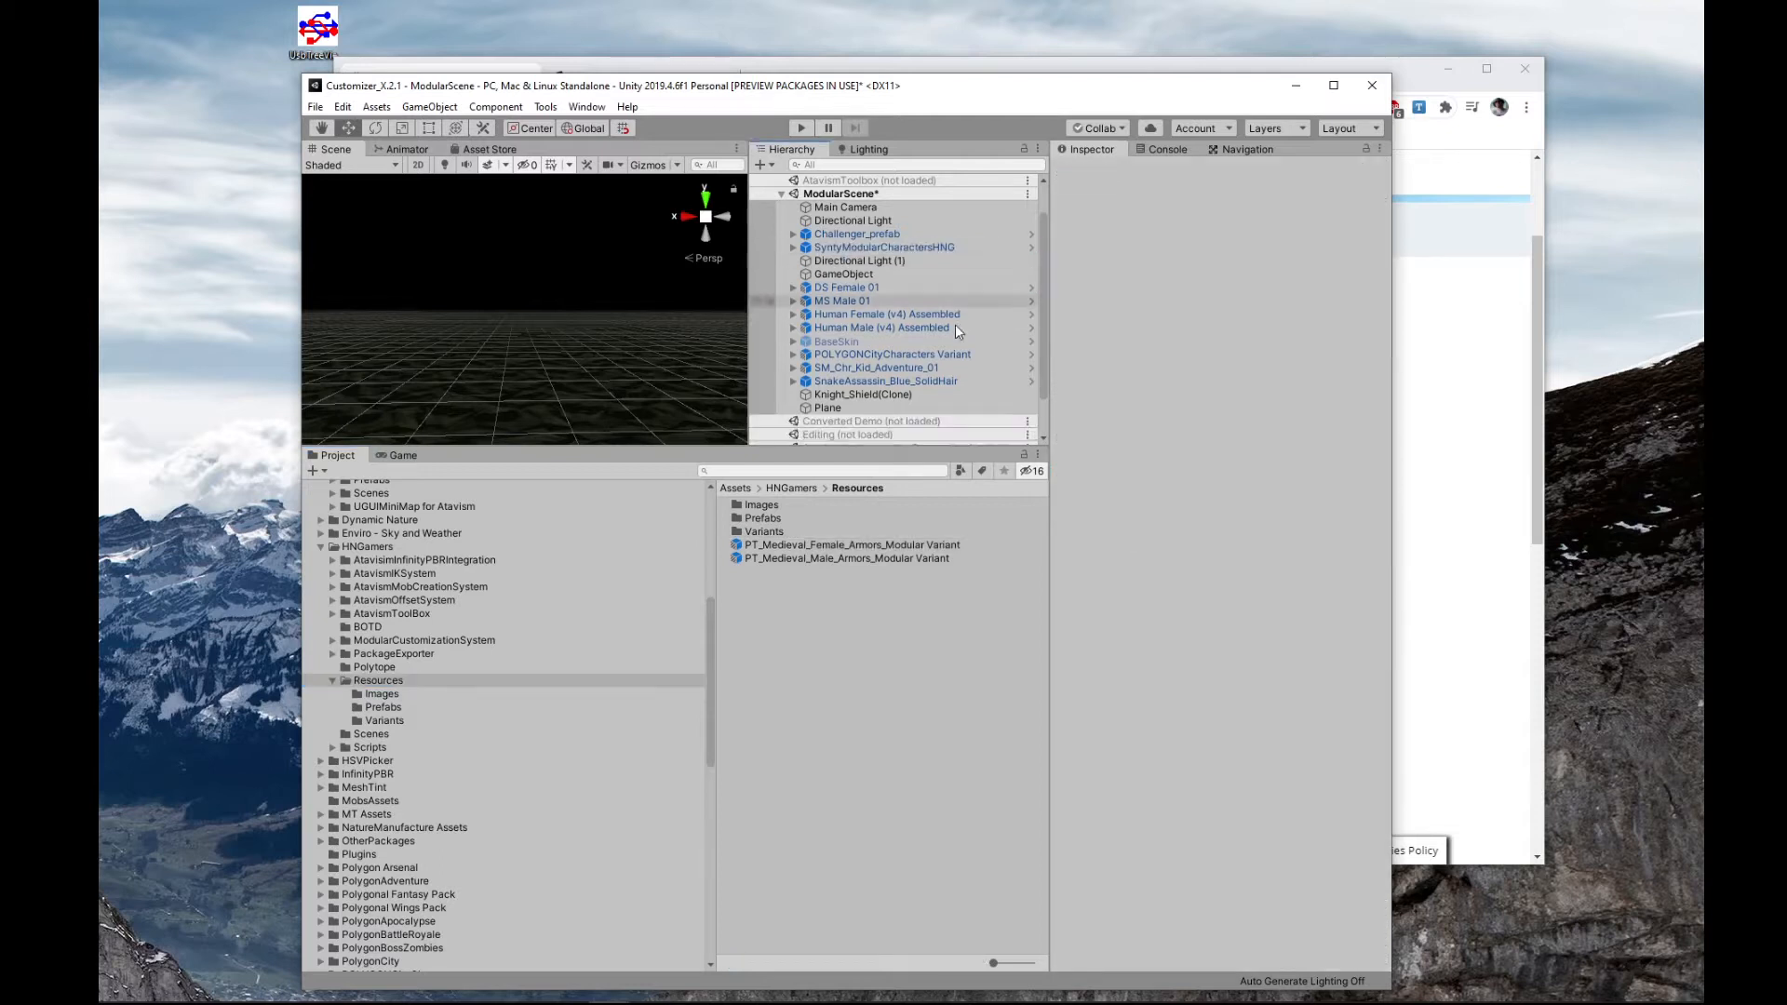
- Open the PT_Medieval_Female_Armors_Modular Variant prefab for editing and add the Modular Customization Manager component to its root
click(852, 545)
click(1191, 221)
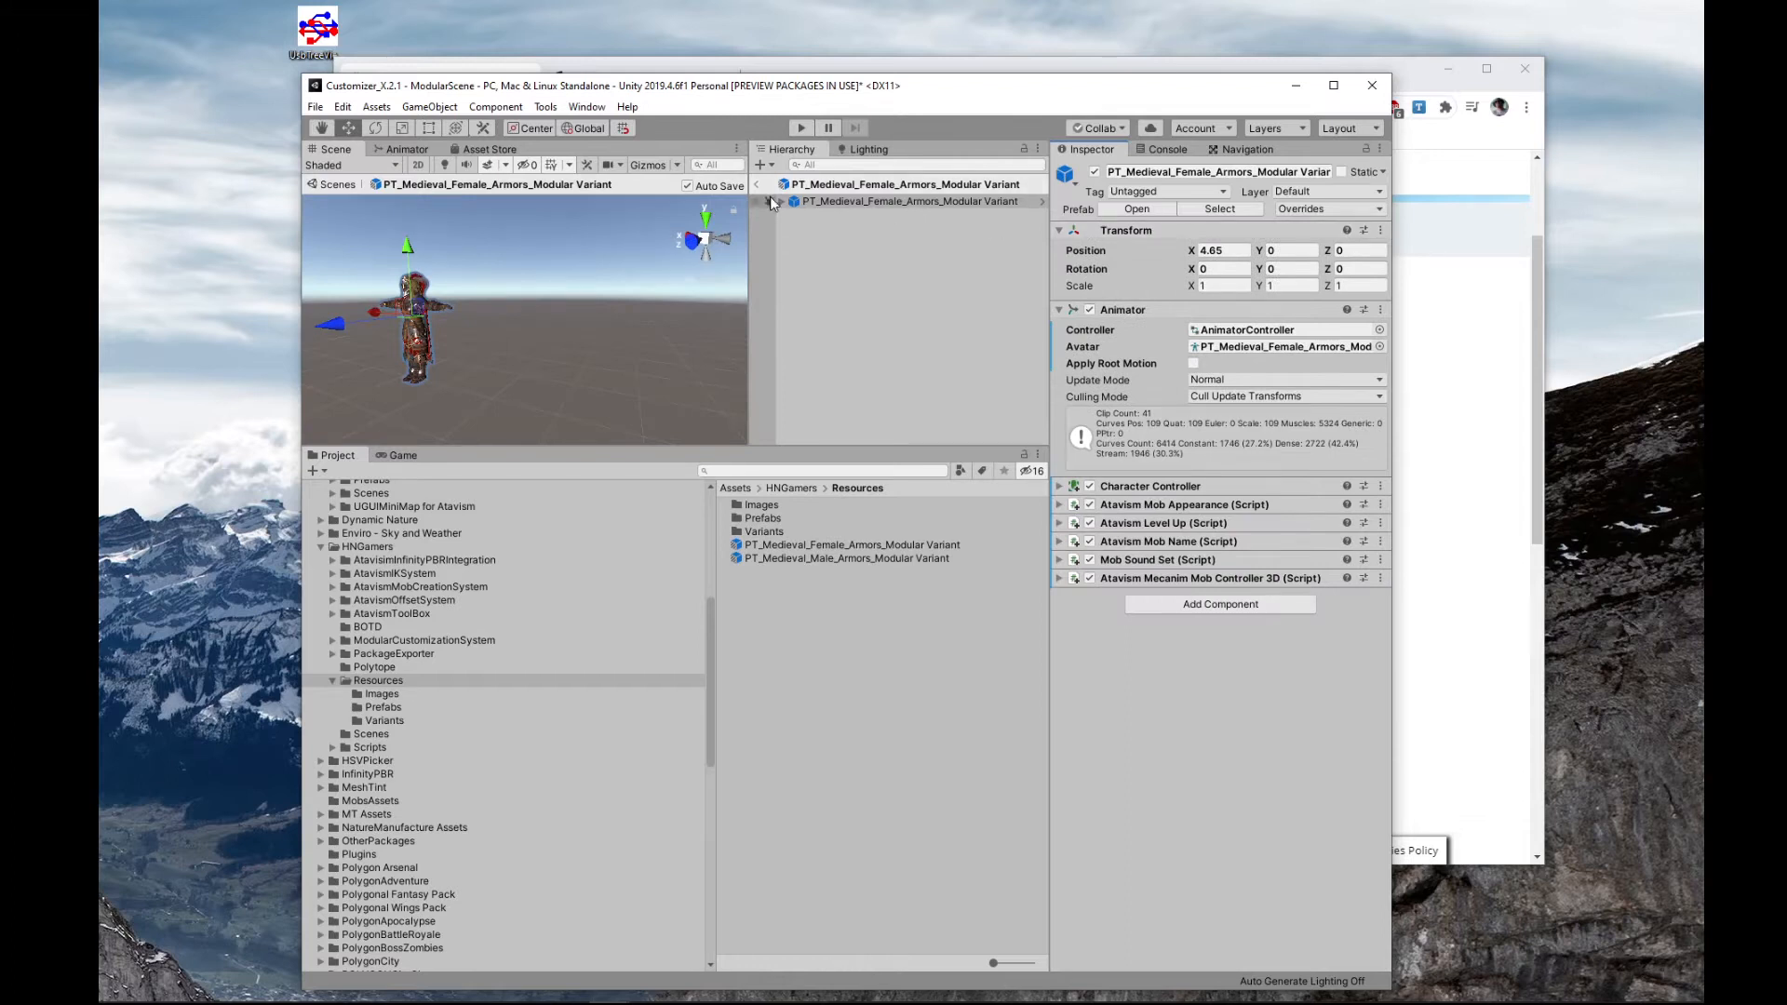
click(772, 202)
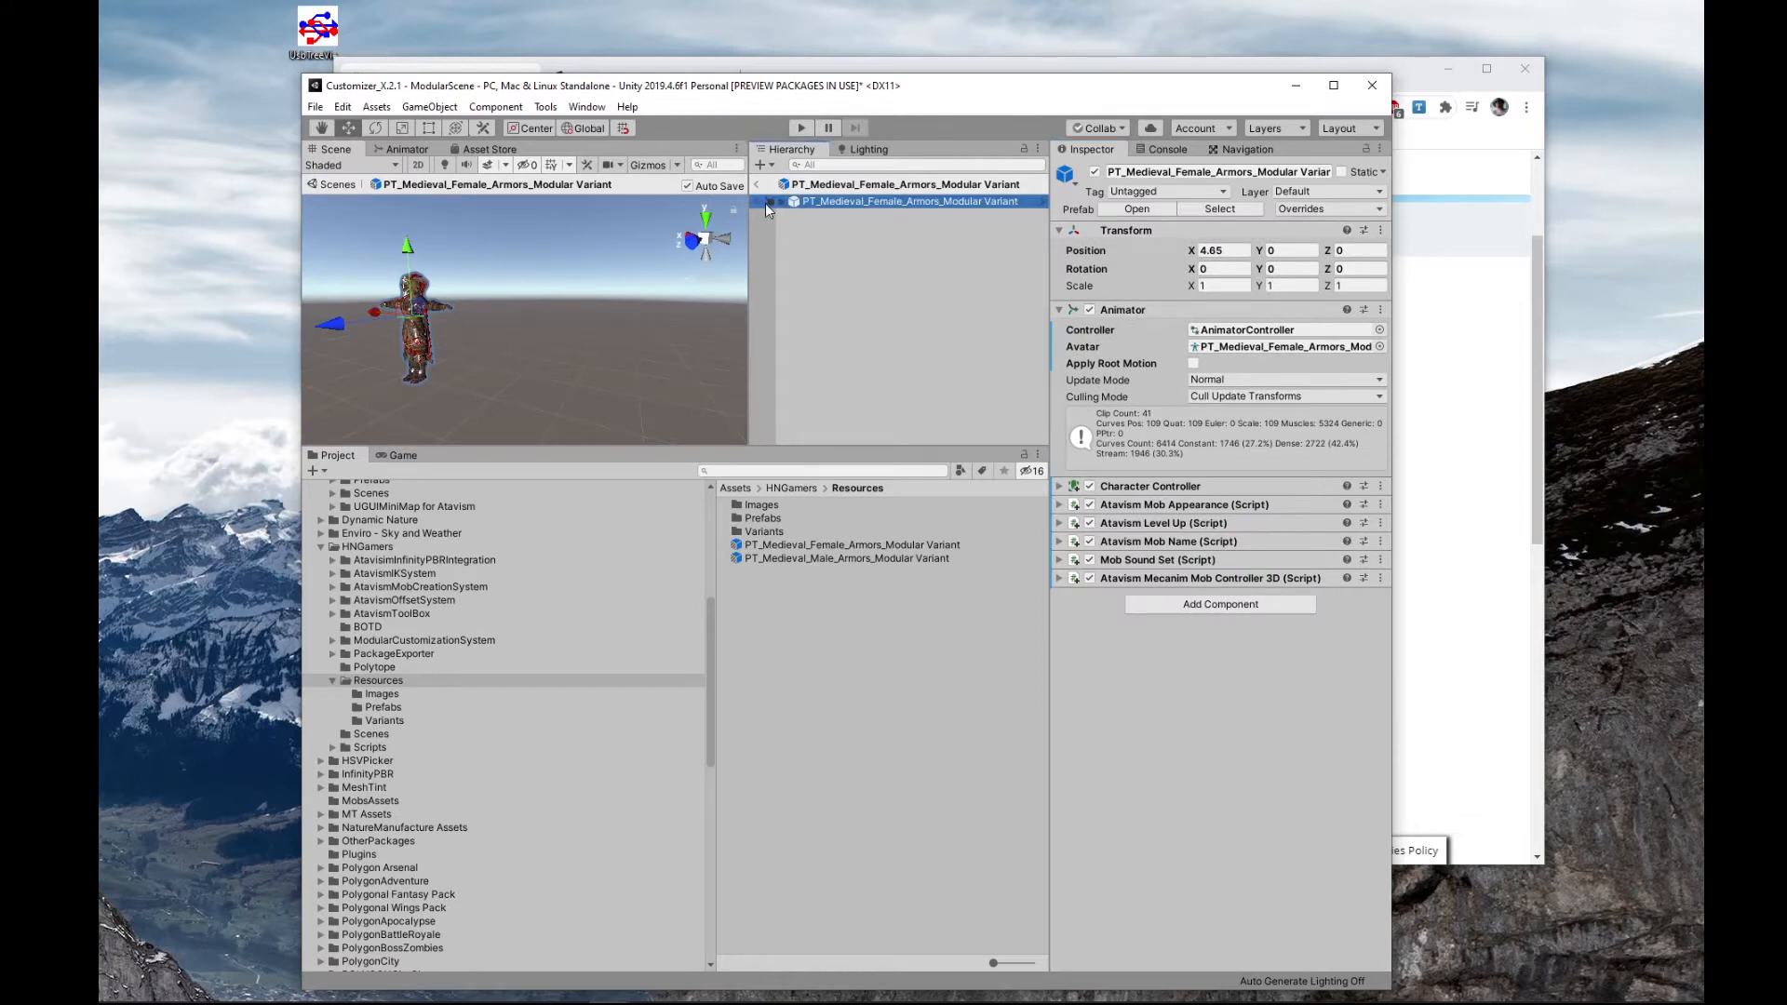
click(781, 202)
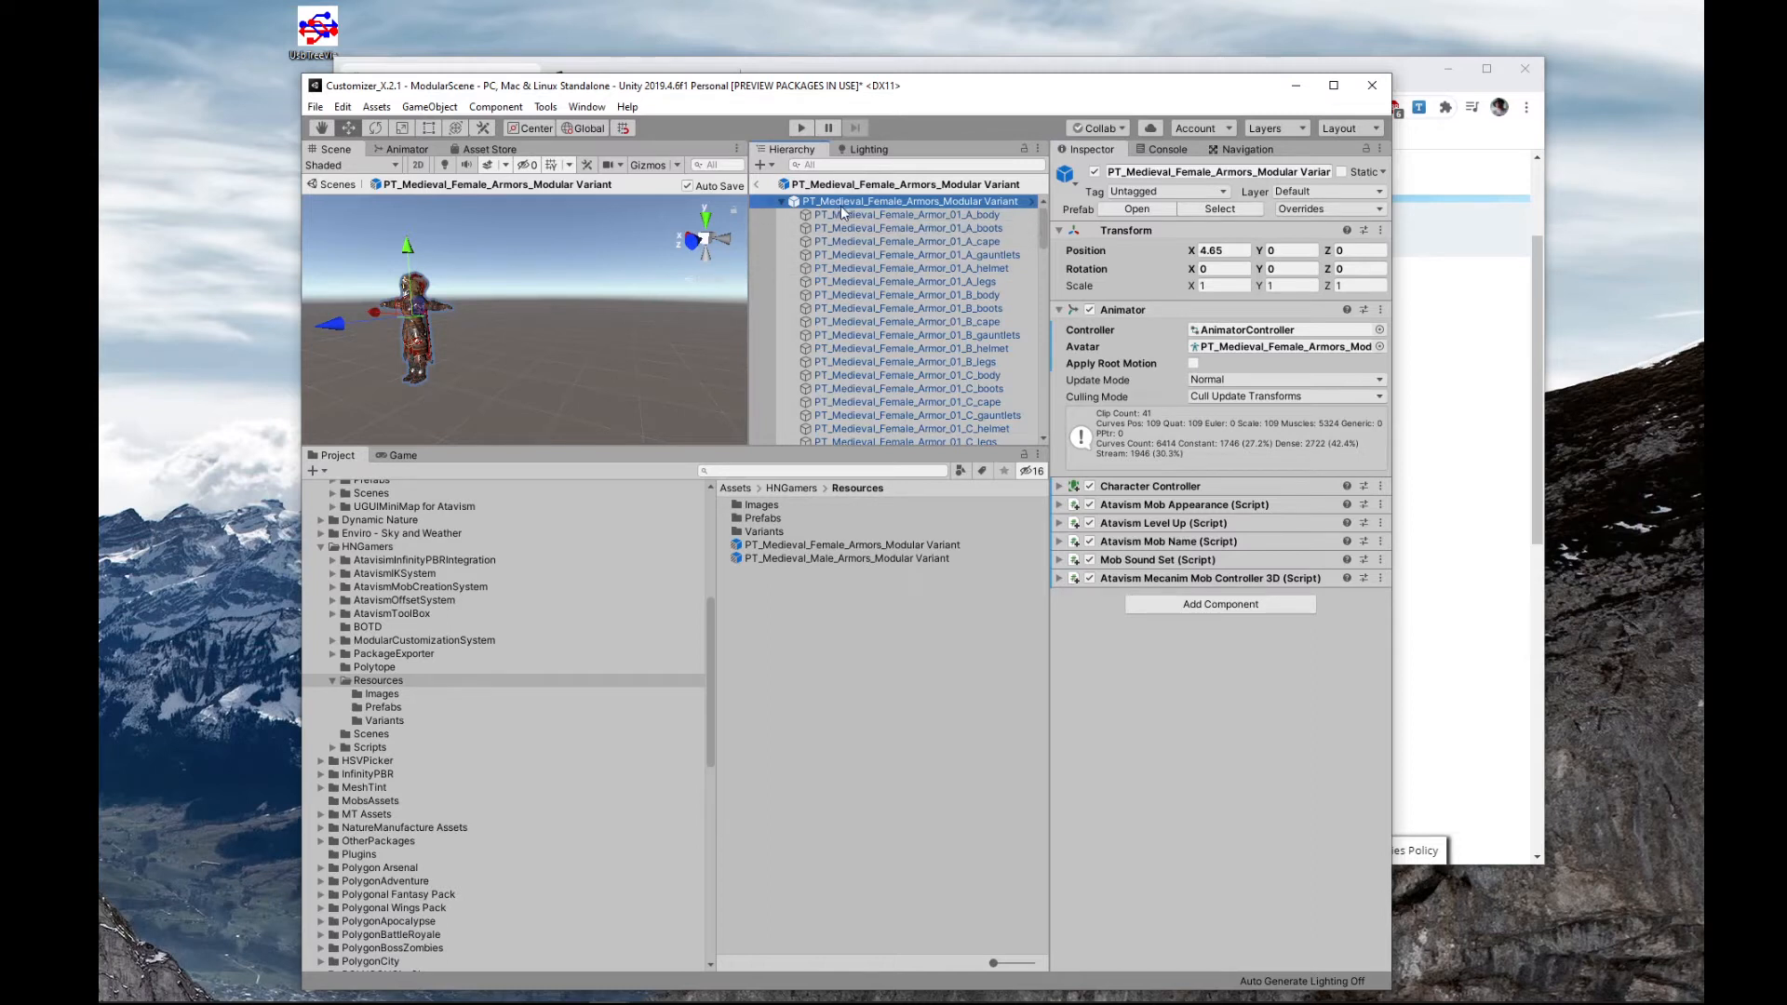
click(1259, 607)
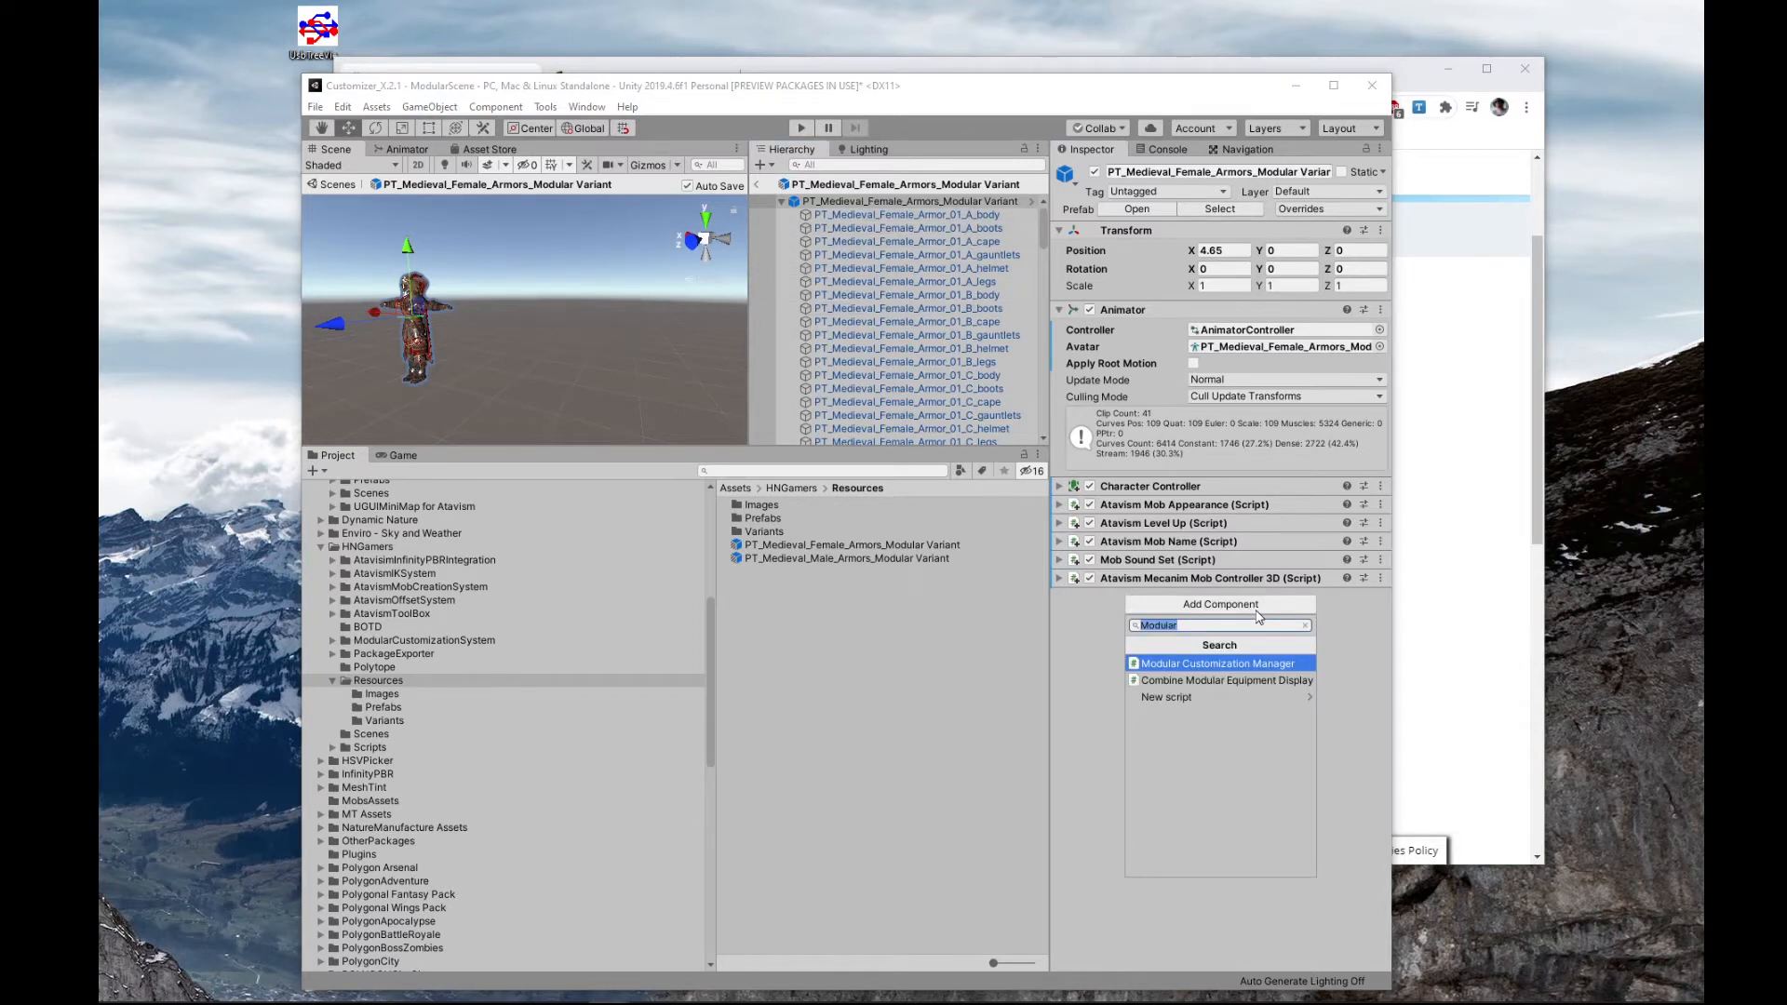
click(1214, 667)
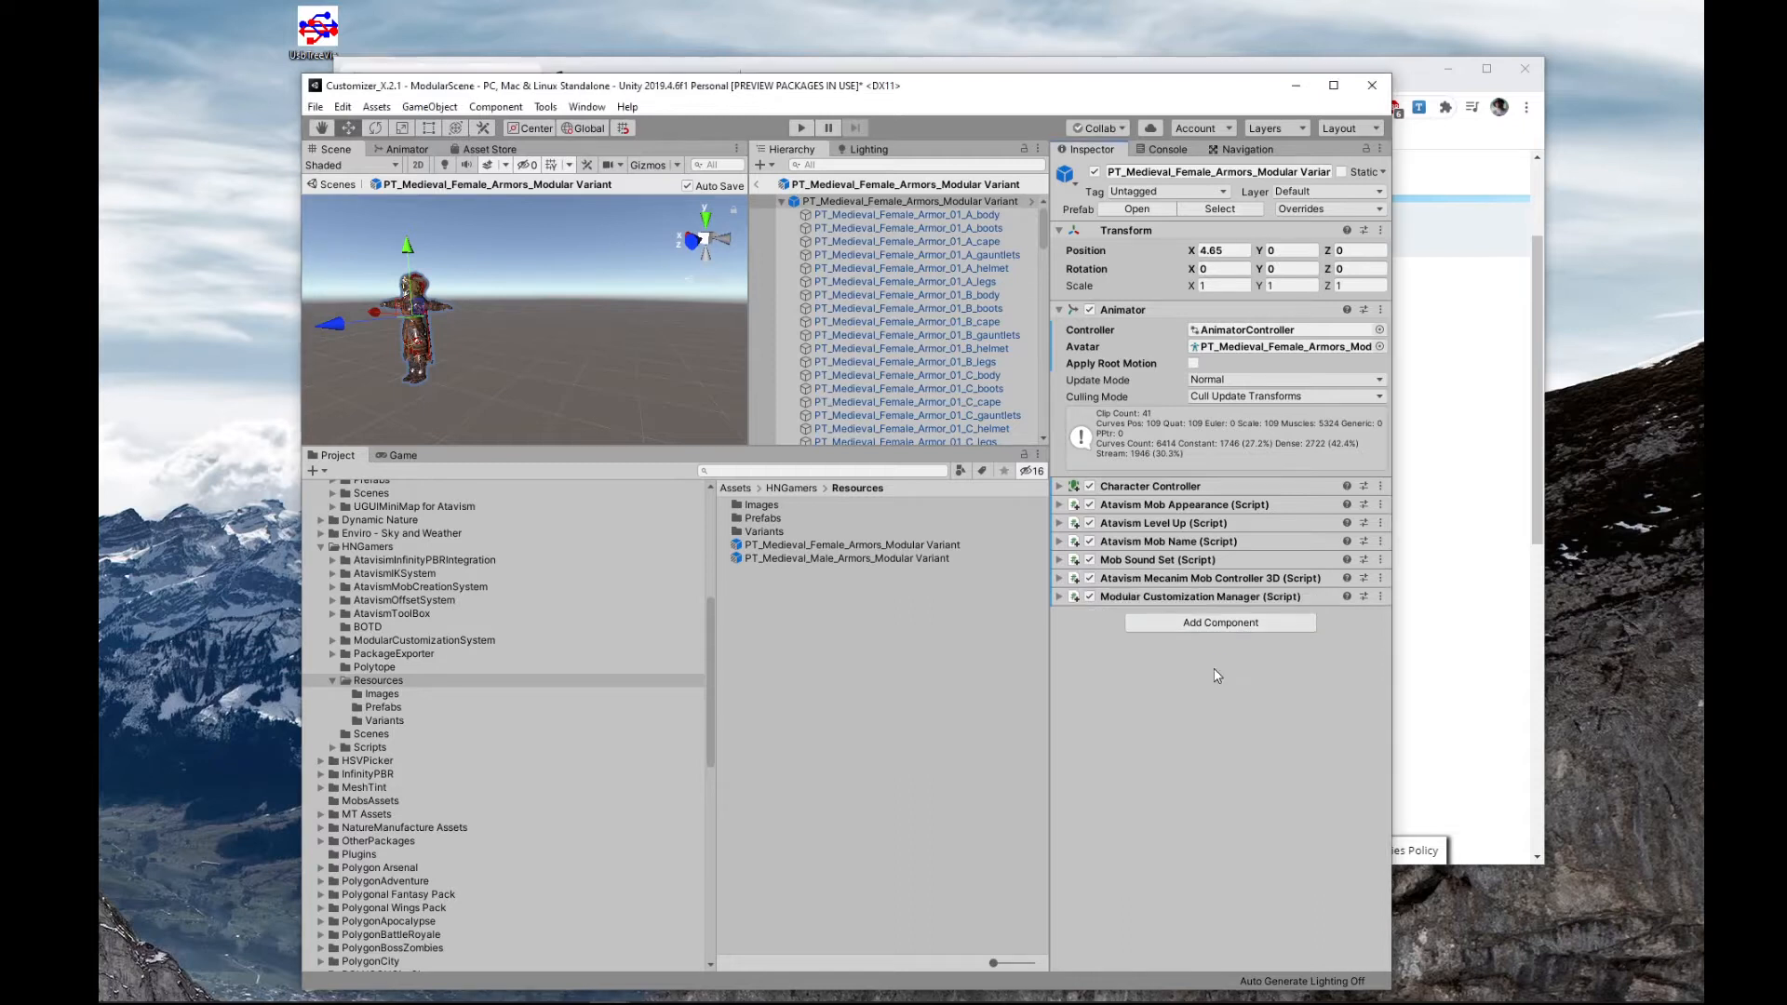
- Deactivate all child parts of the female variant except head_01, Hips and the naked body, boots, gauntlets and legs
click(905, 217)
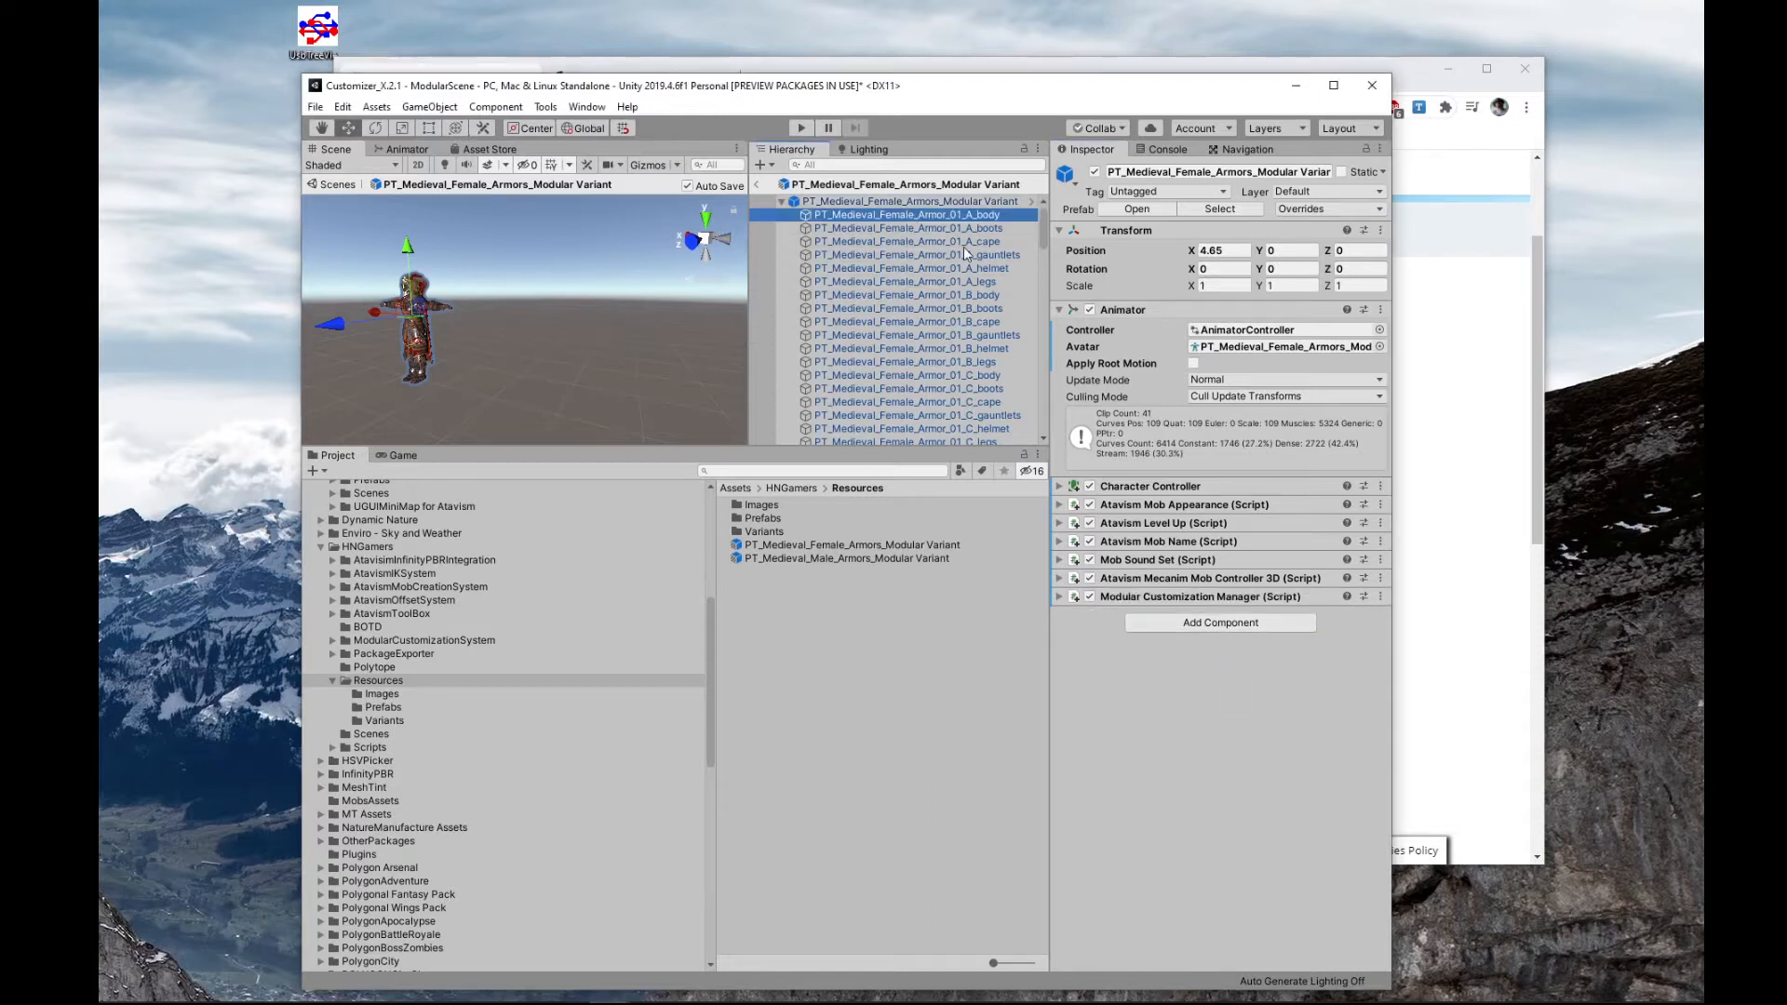
scroll(973, 279, down, 10)
scroll(973, 316, down, 15)
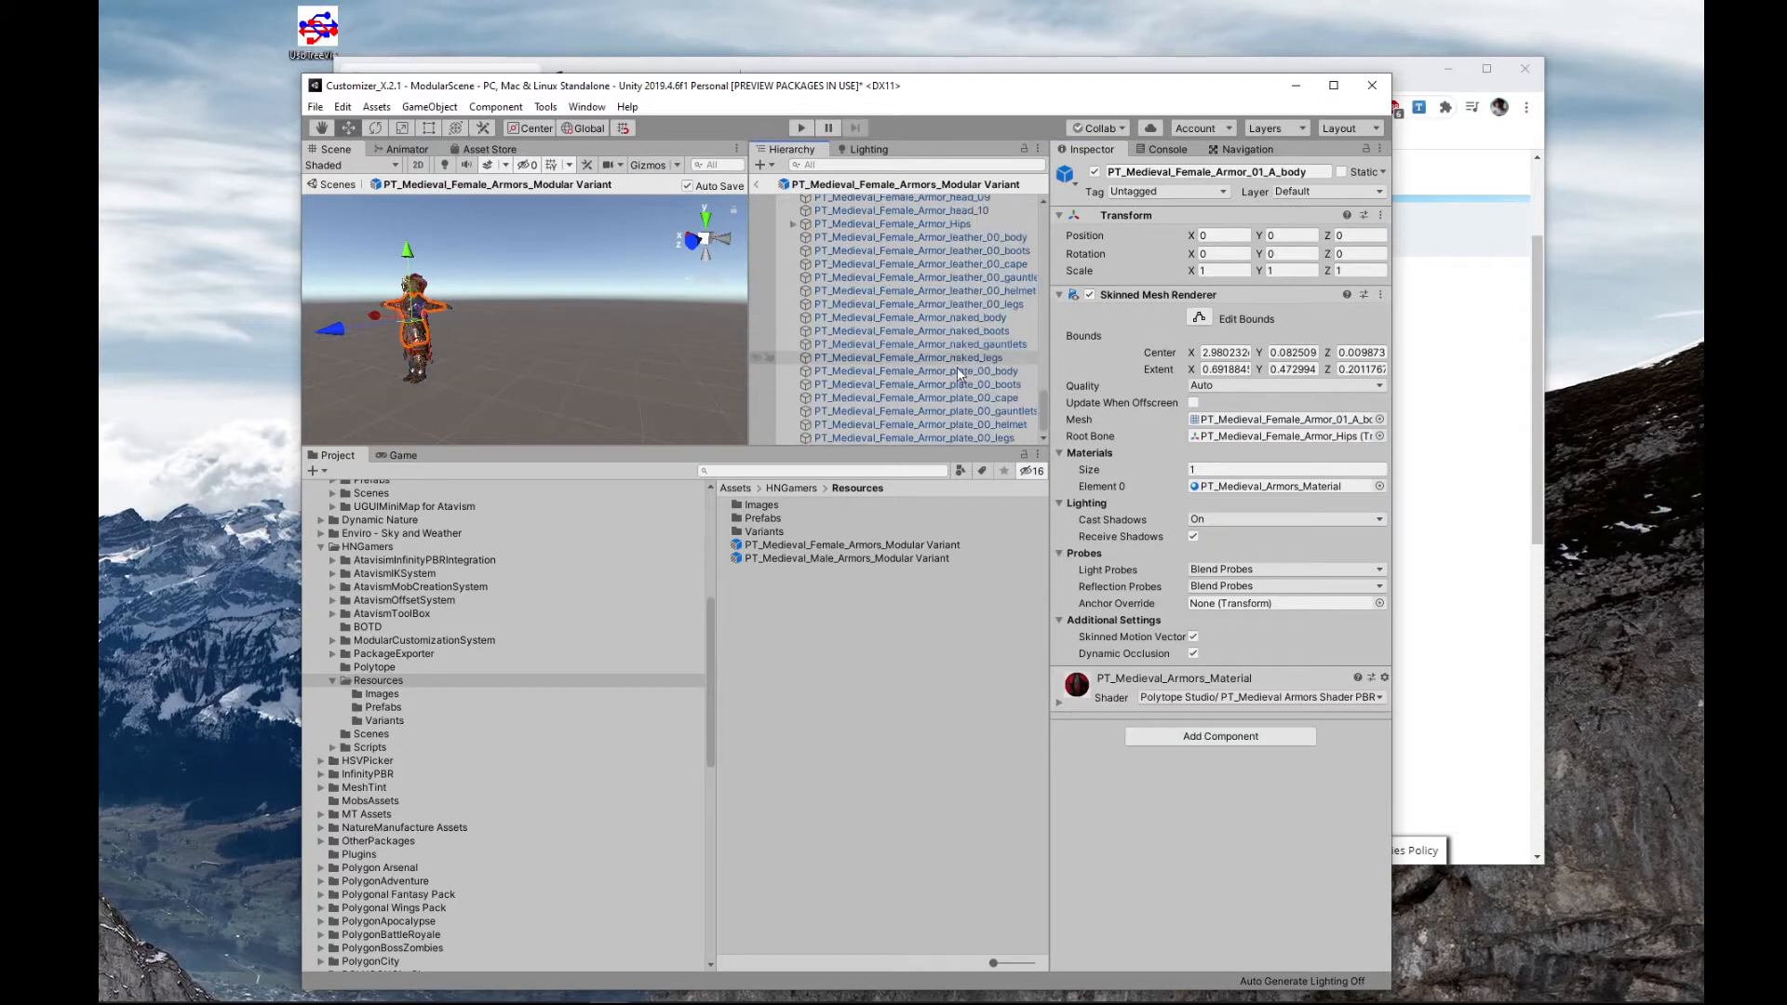
shift+click(963, 438)
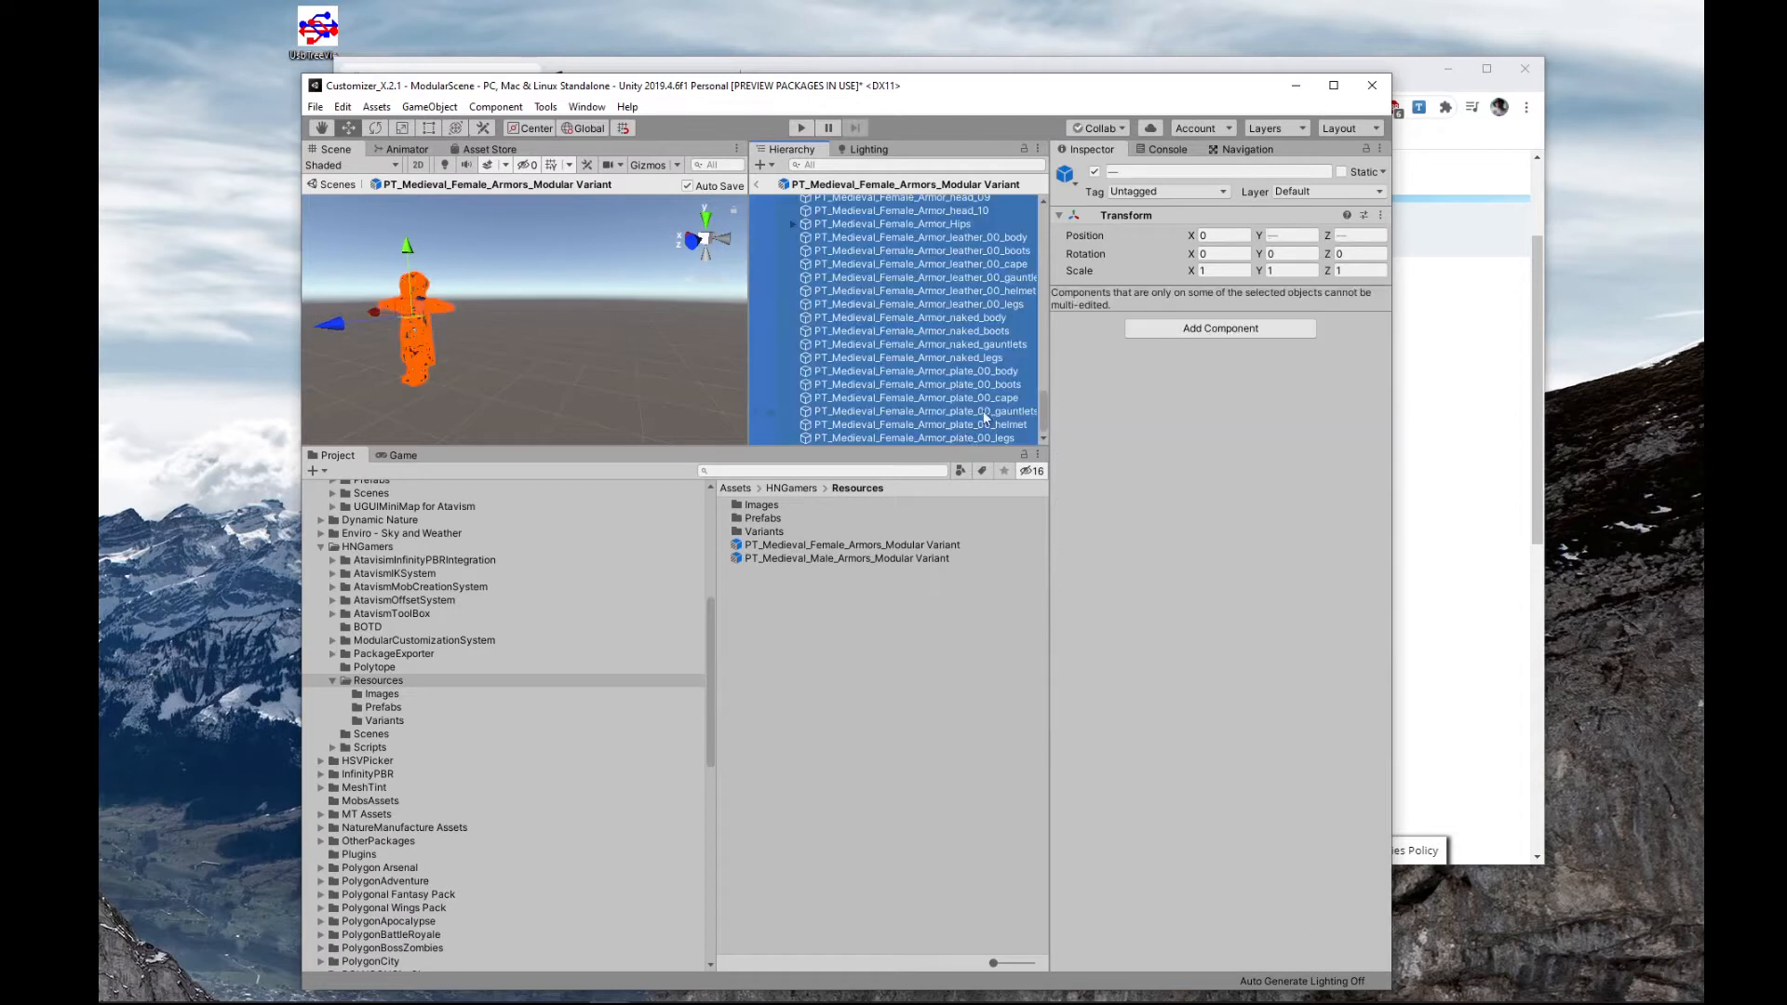
ctrl+click(968, 358)
ctrl+click(964, 331)
ctrl+click(964, 319)
ctrl+click(964, 344)
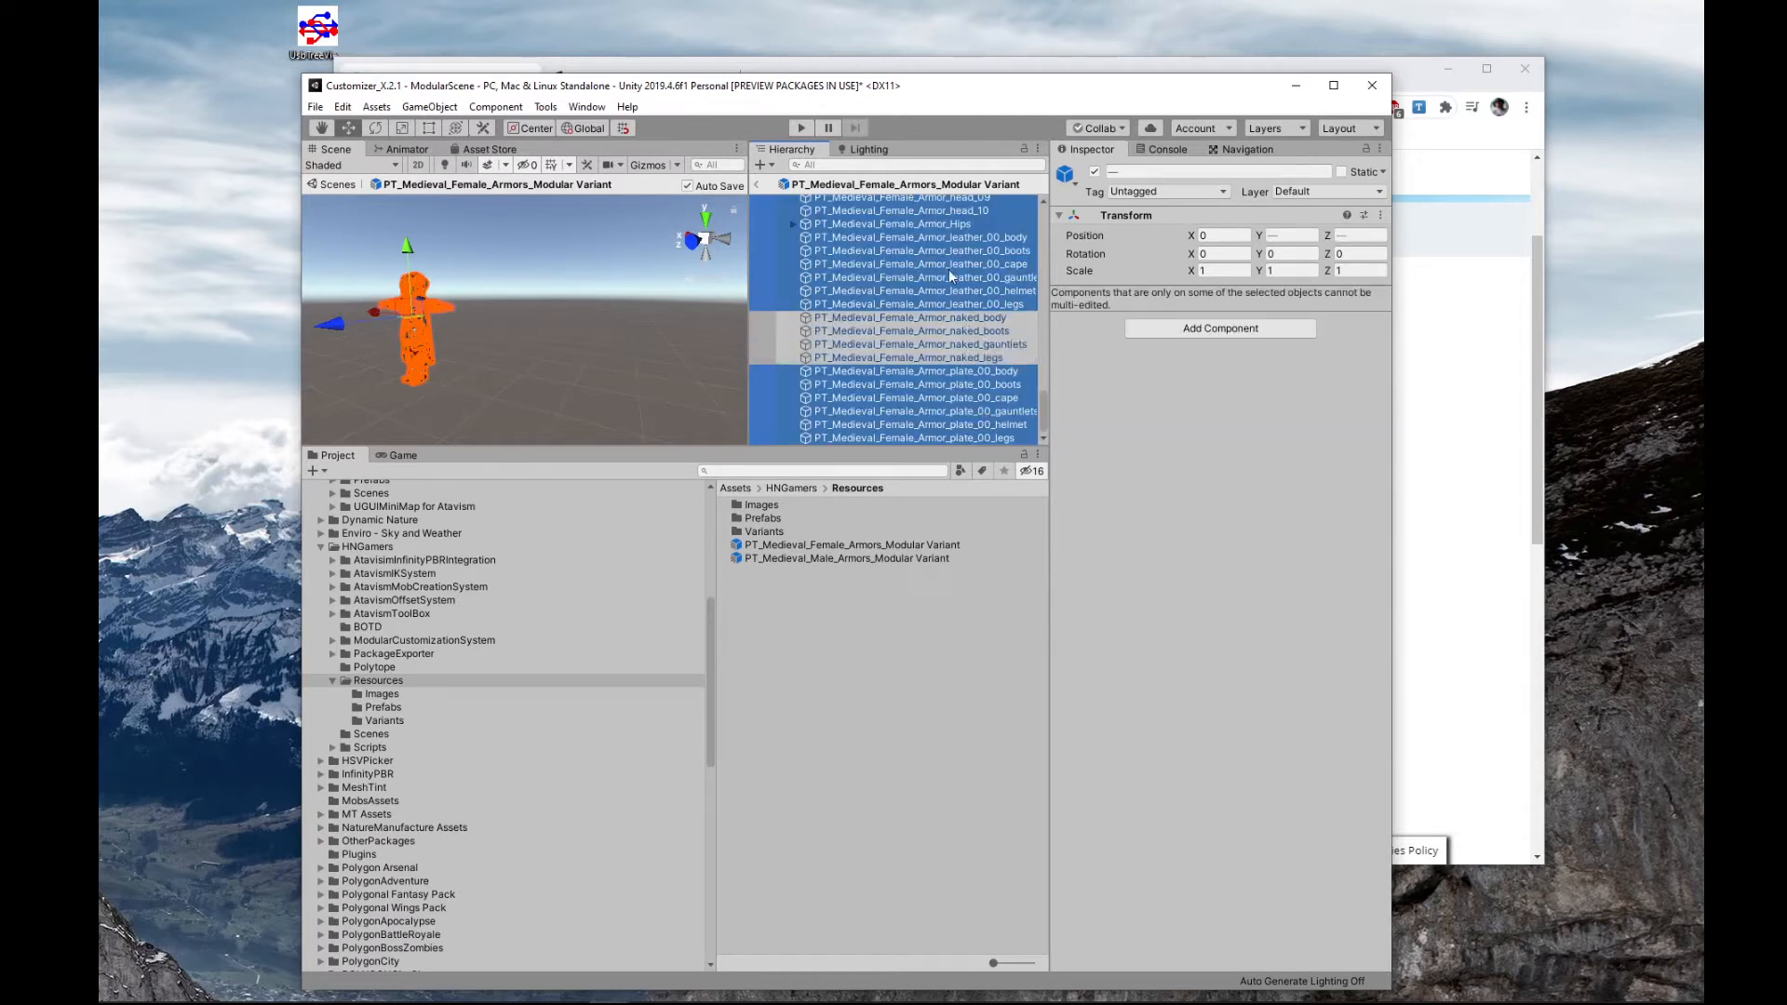
ctrl+click(931, 224)
scroll(968, 289, up, 5)
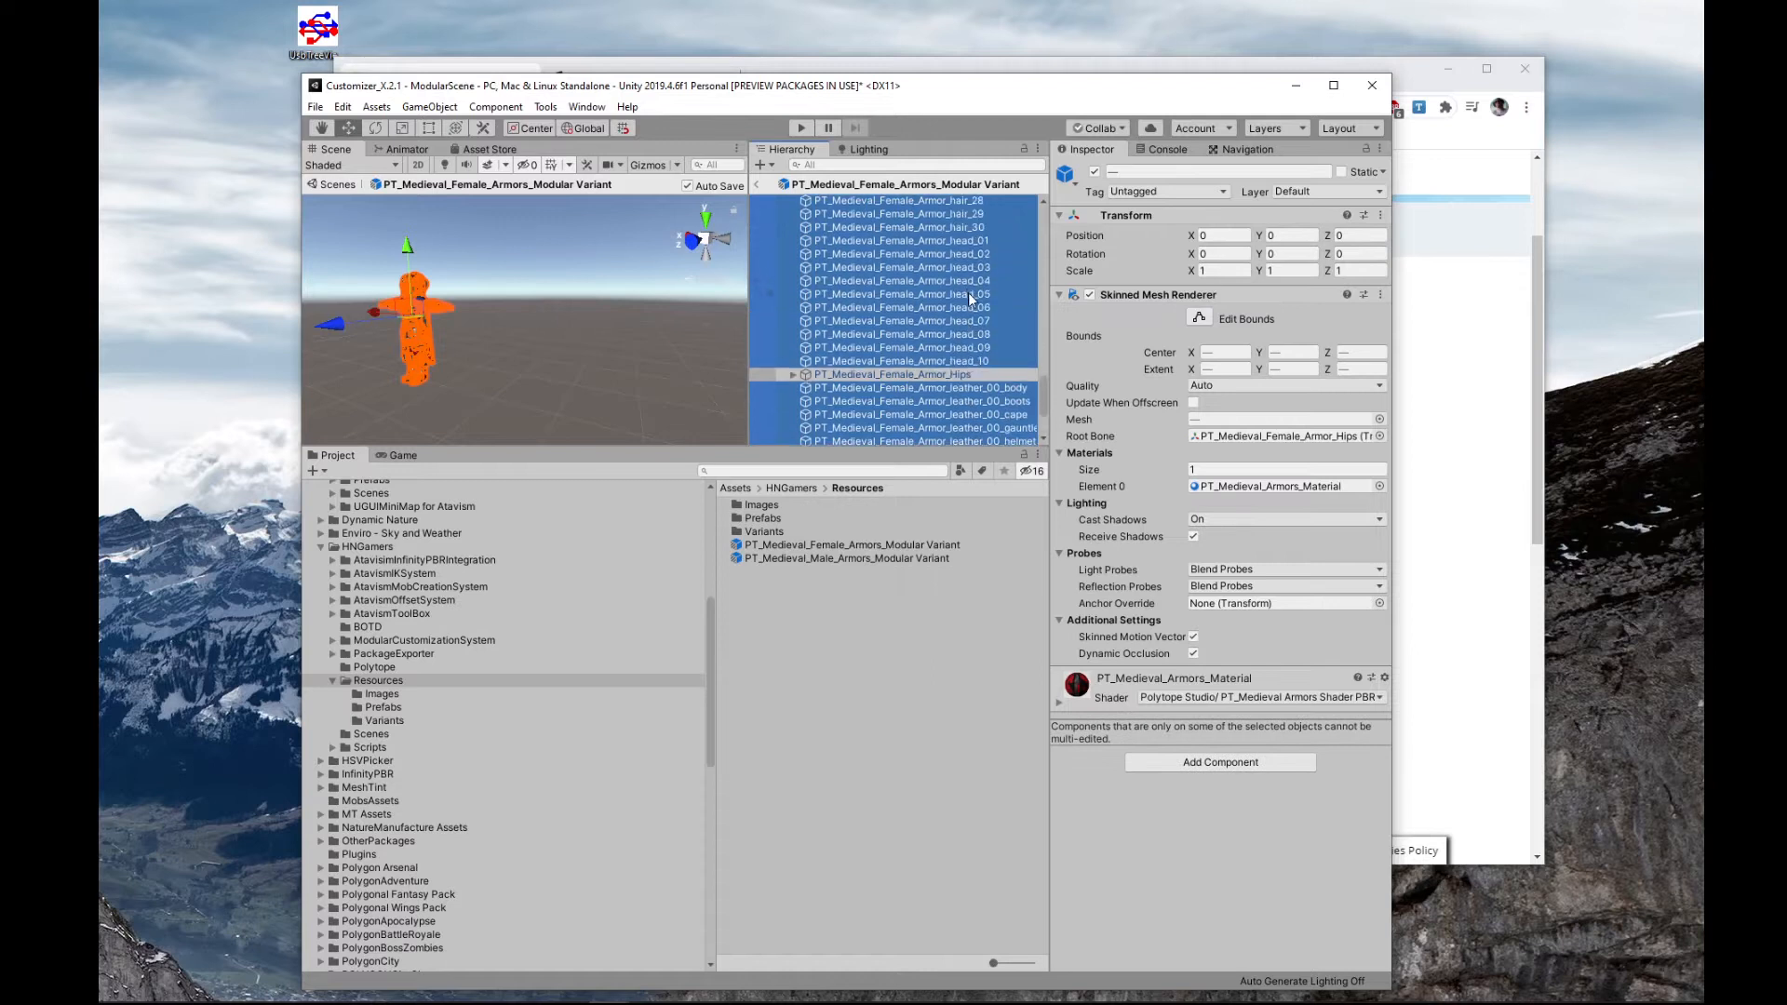
ctrl+click(972, 291)
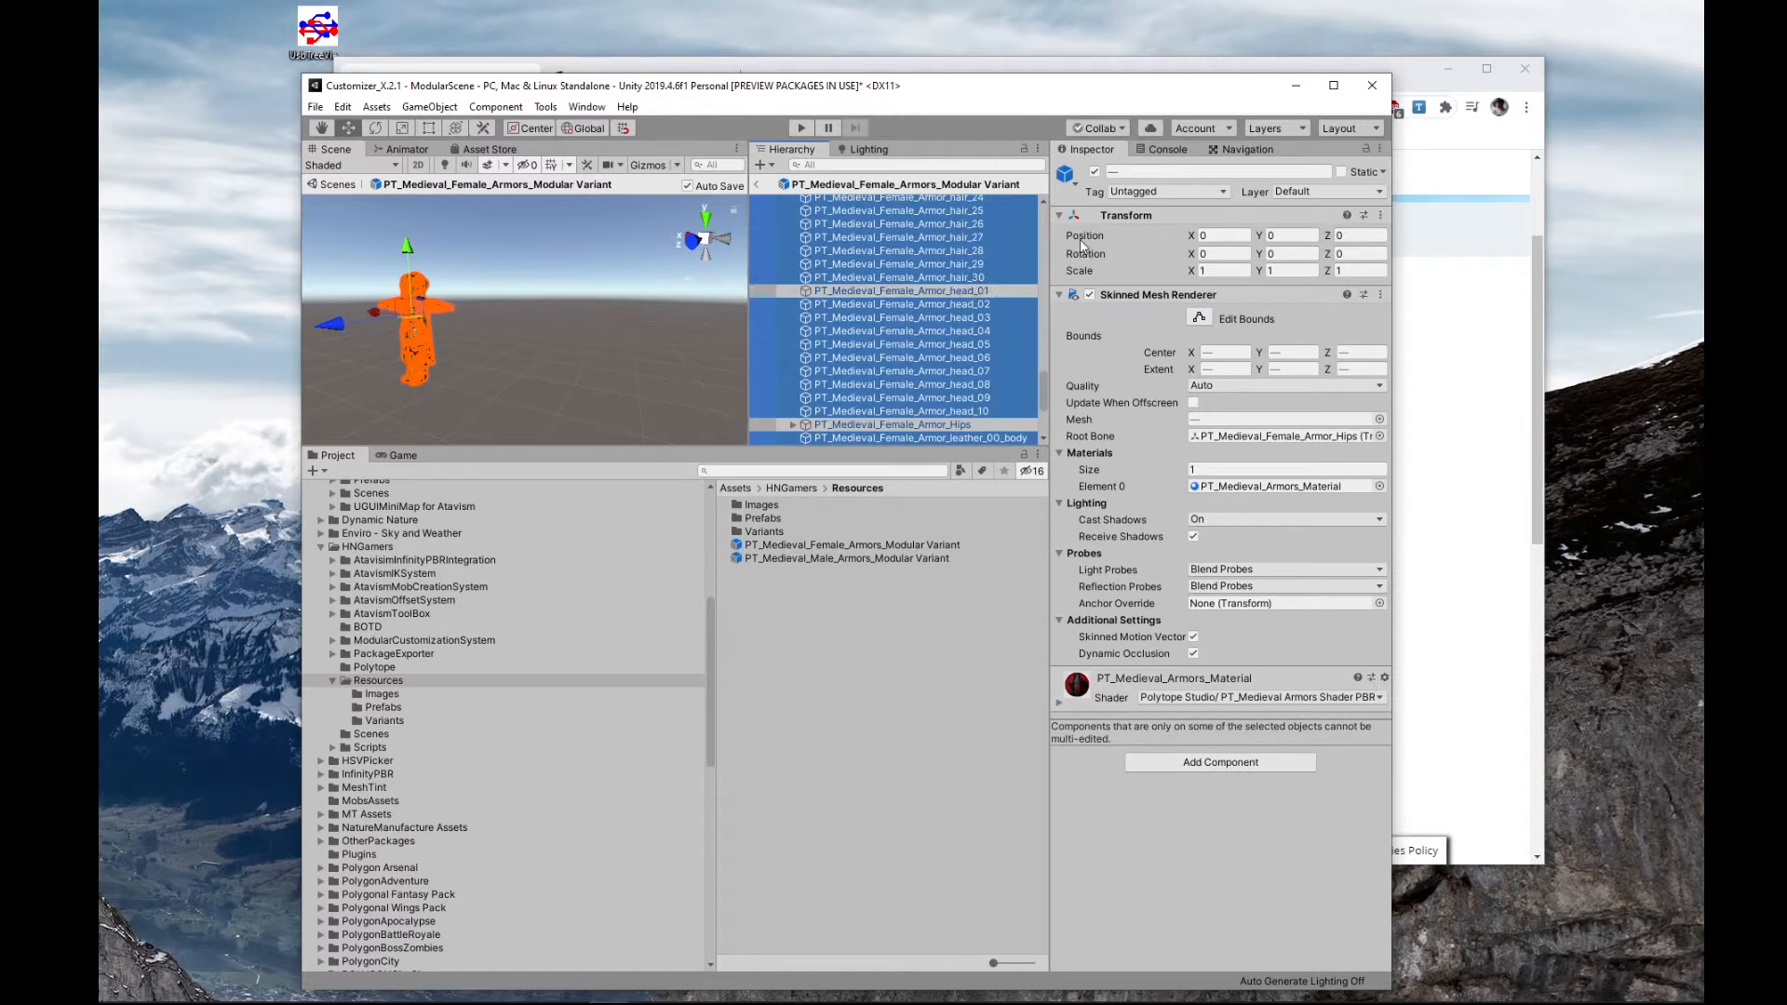
click(1095, 172)
scroll(905, 321, down, 5)
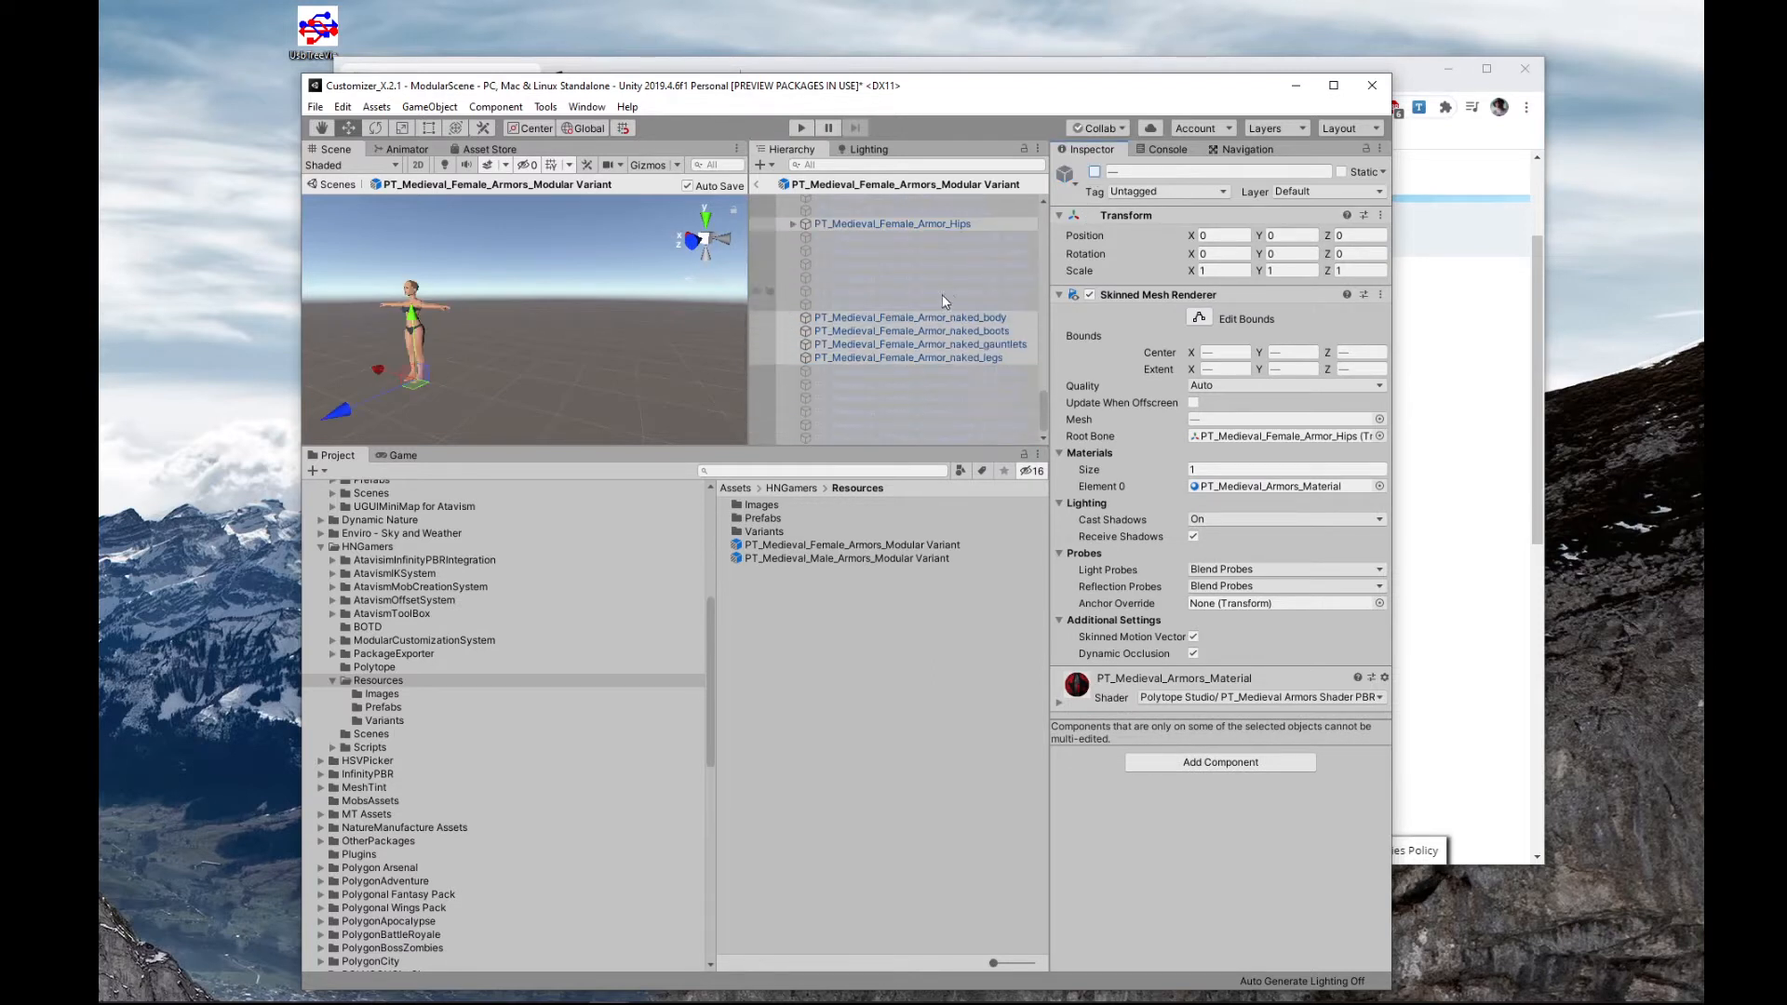
click(946, 375)
scroll(994, 361, up, 10)
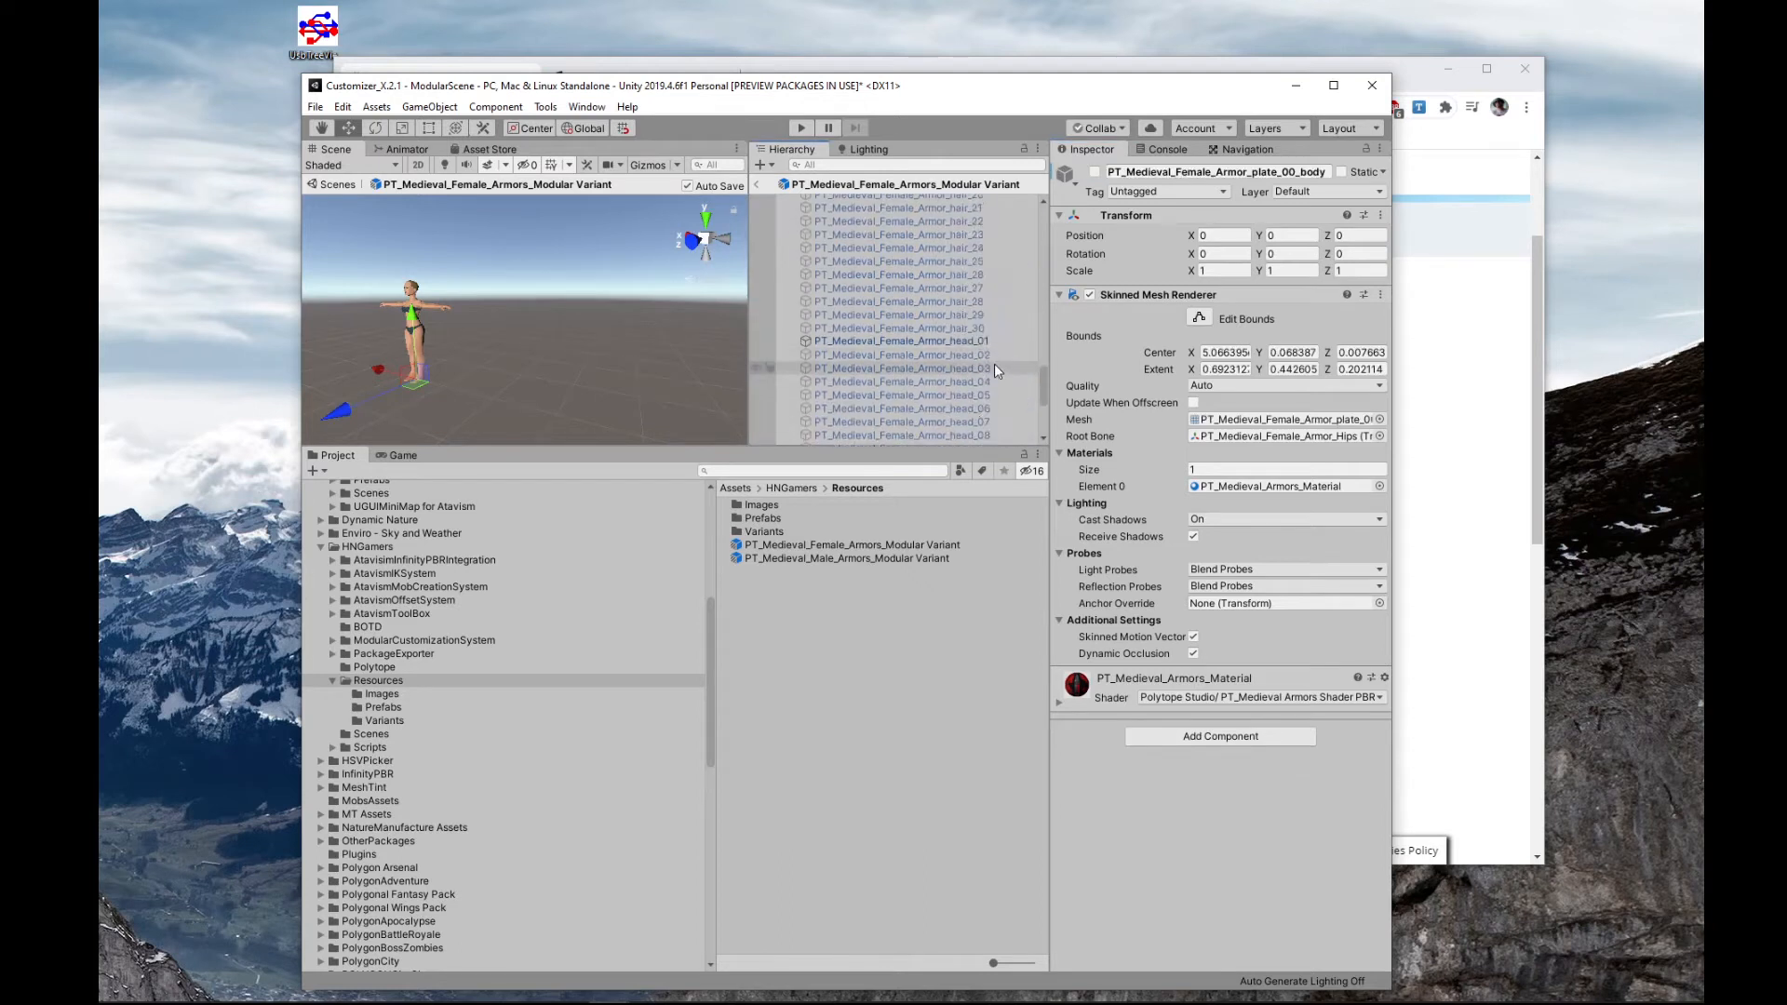
scroll(974, 303, up, 10)
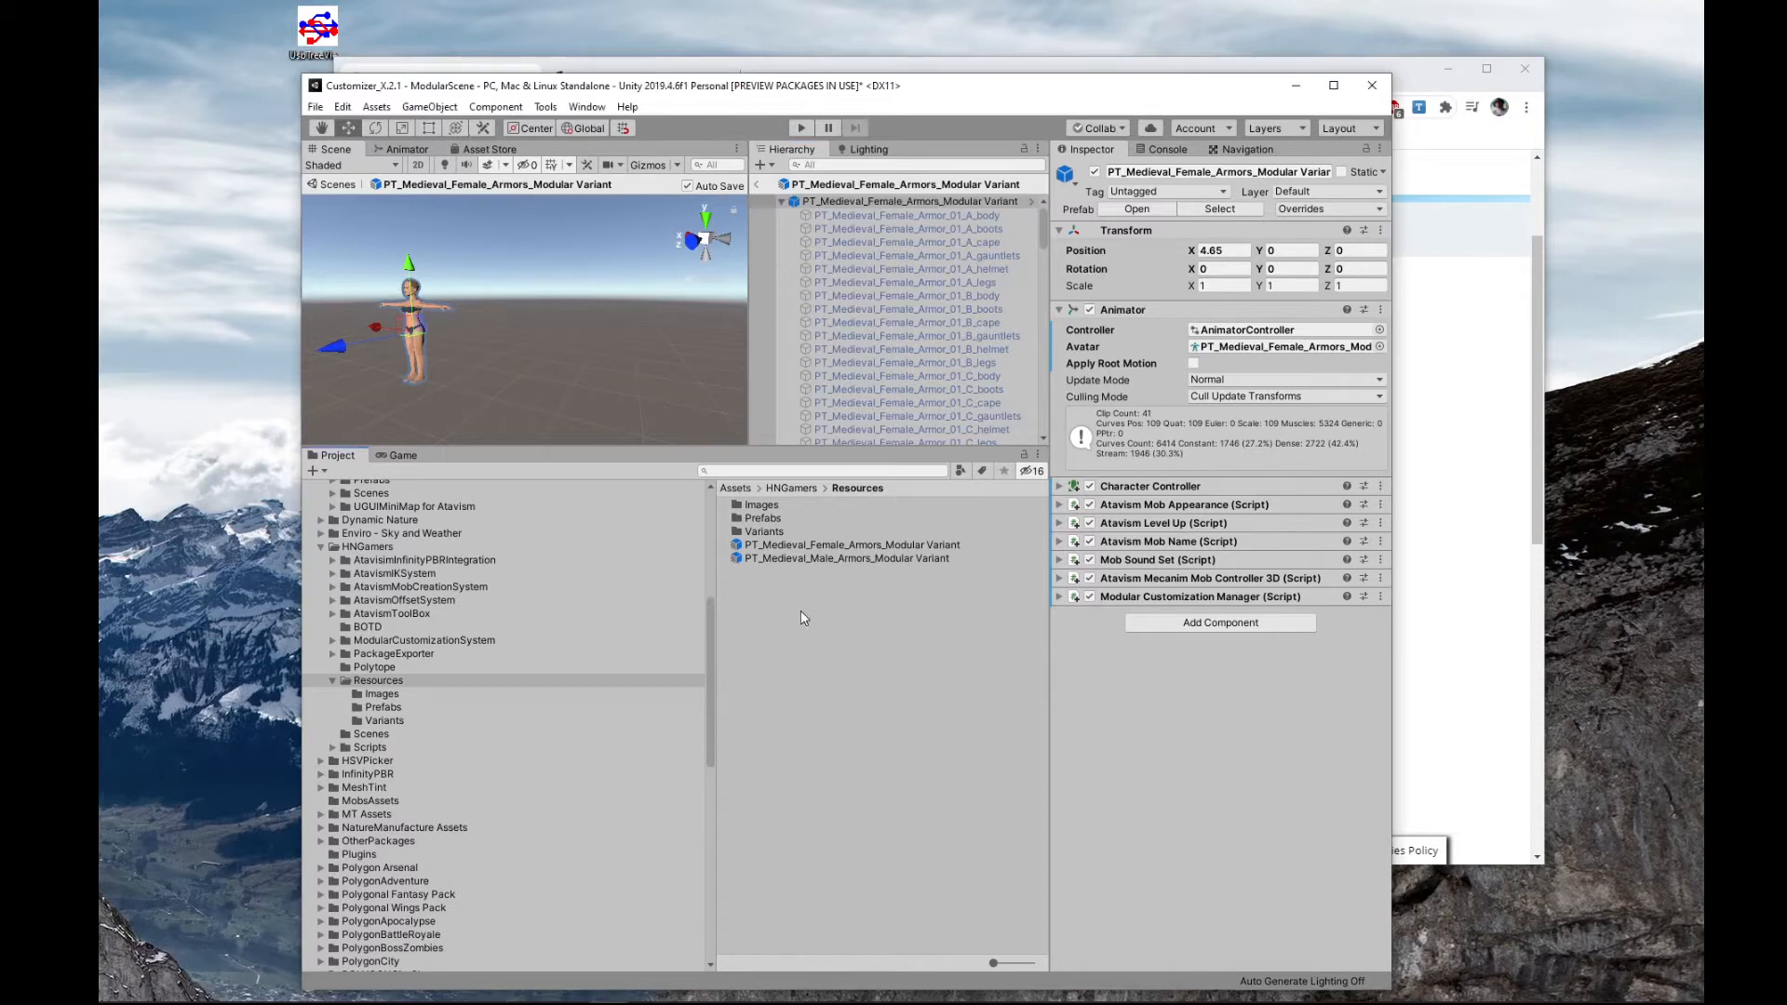
- Open the PT_Medieval_Male_Armors_Modular Variant prefab and deactivate all child parts except head_02, Hips and the naked_00 body parts
double_click(841, 562)
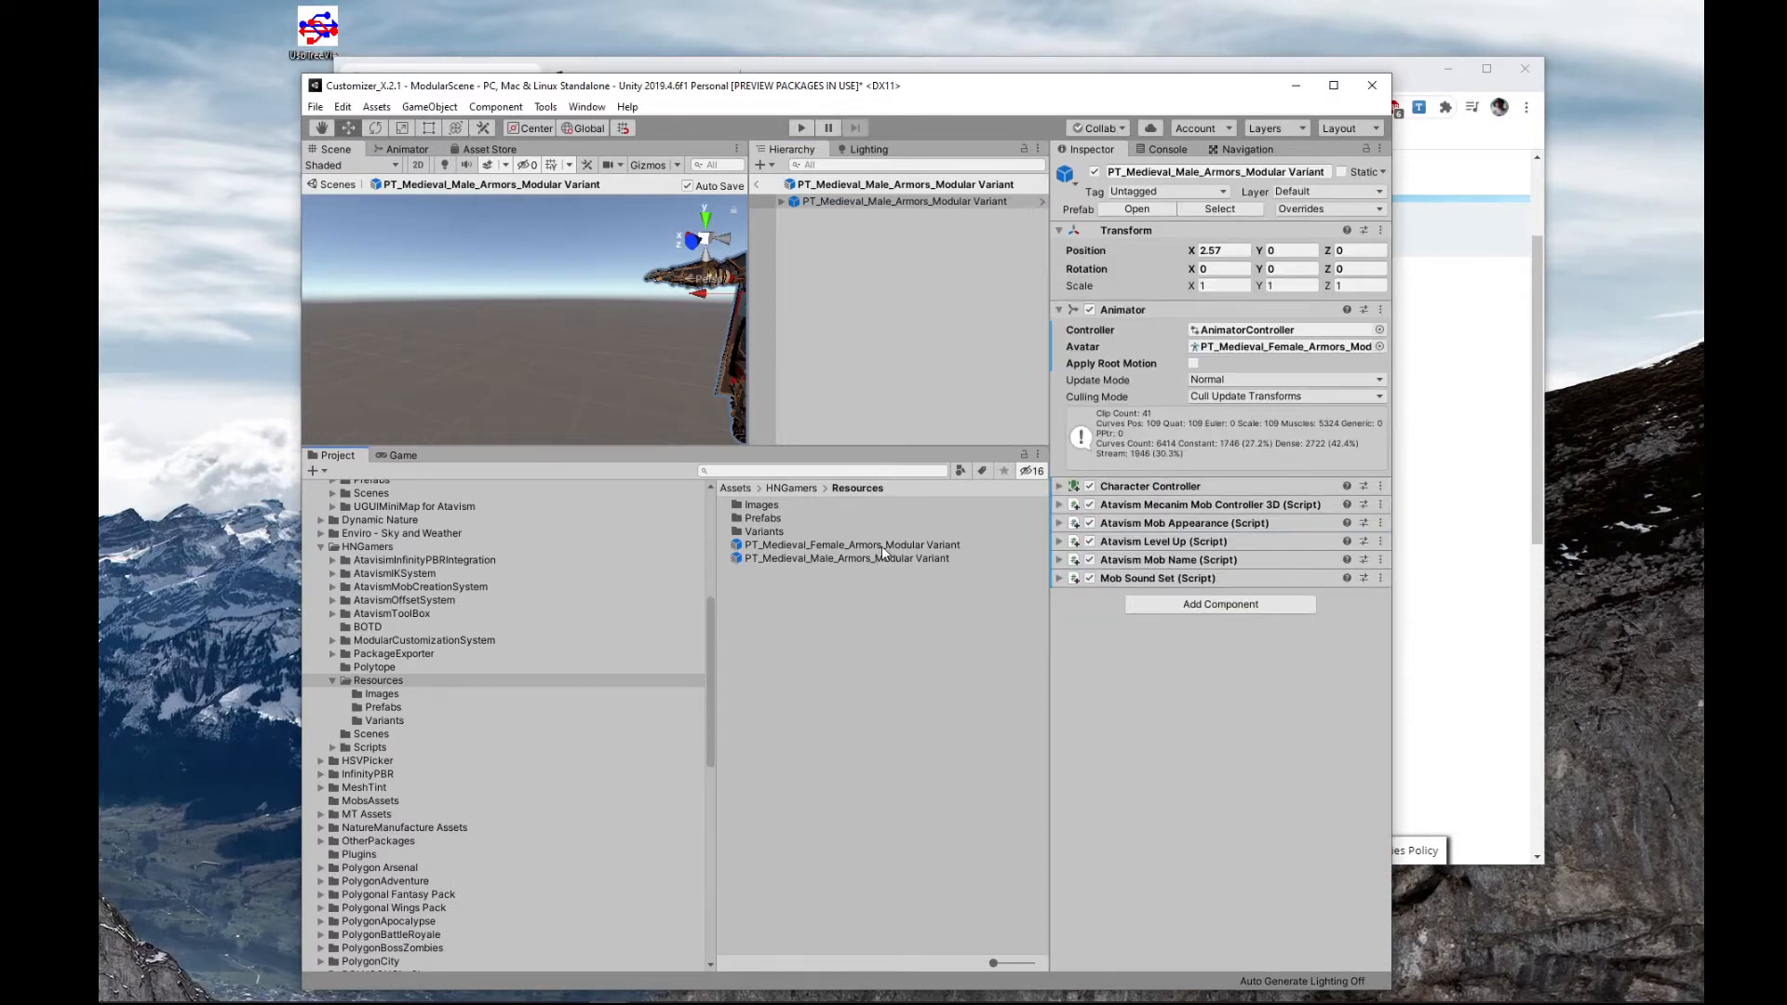
click(782, 201)
click(851, 220)
scroll(950, 270, down, 8)
scroll(951, 281, down, 10)
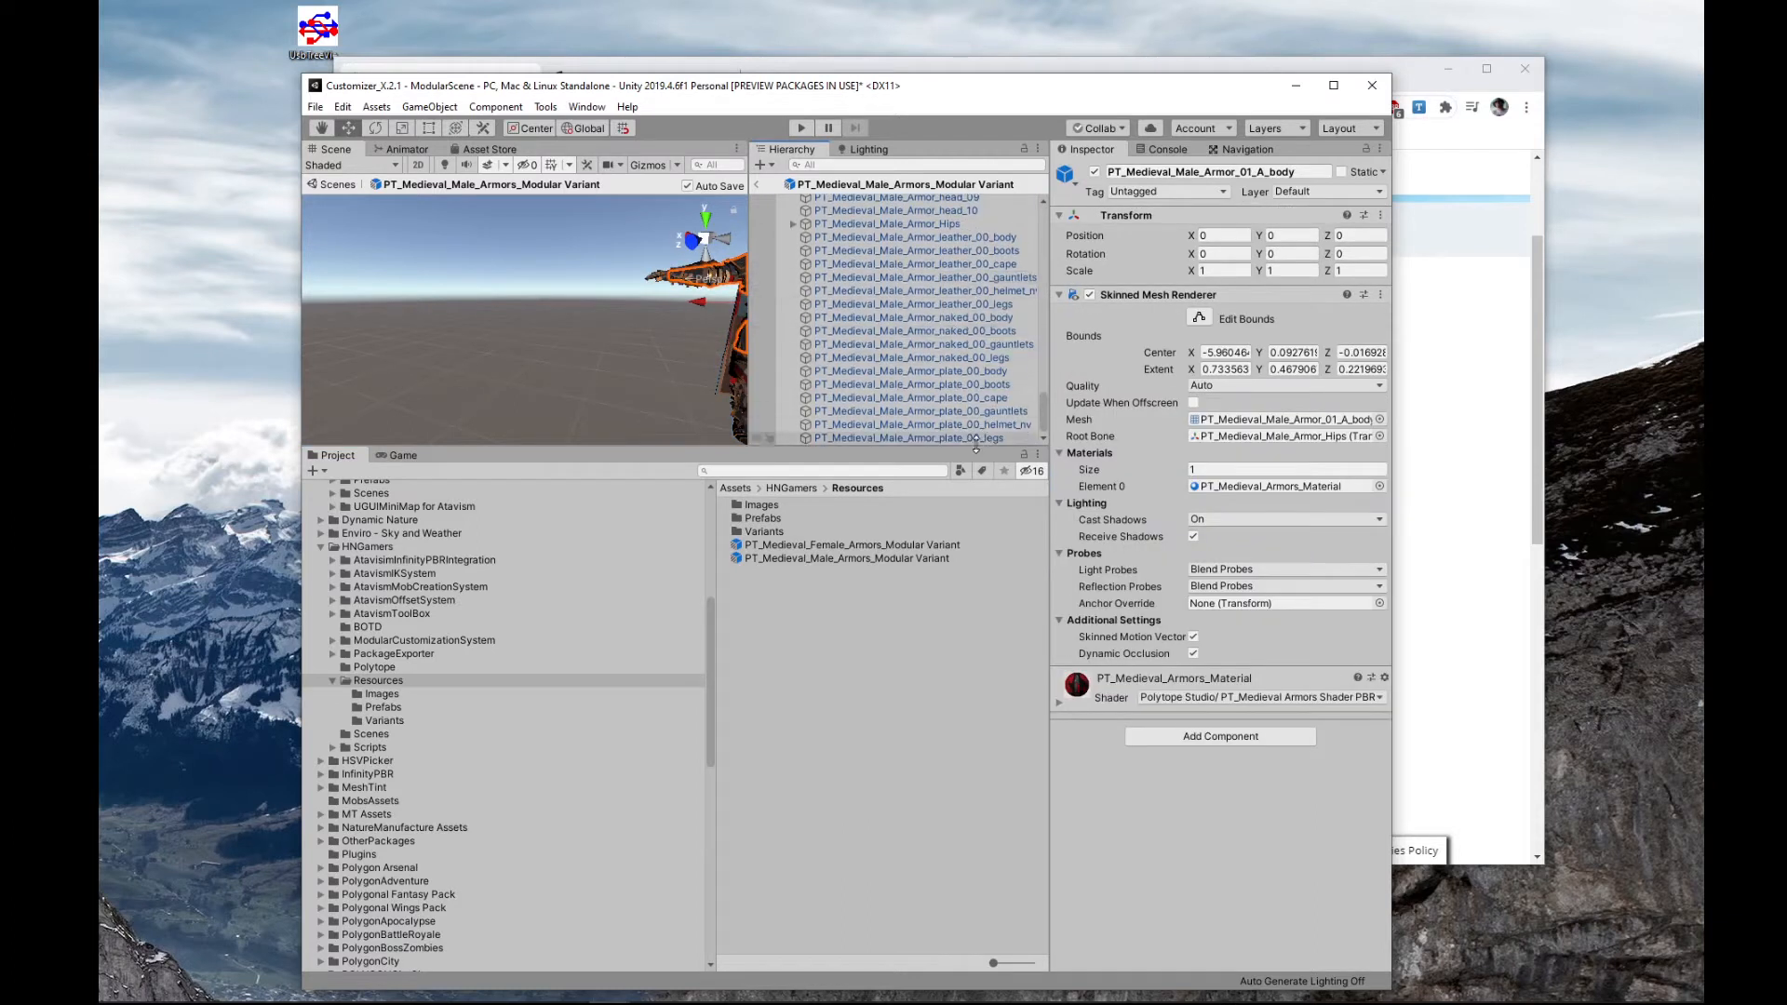
shift+click(969, 438)
ctrl+click(968, 225)
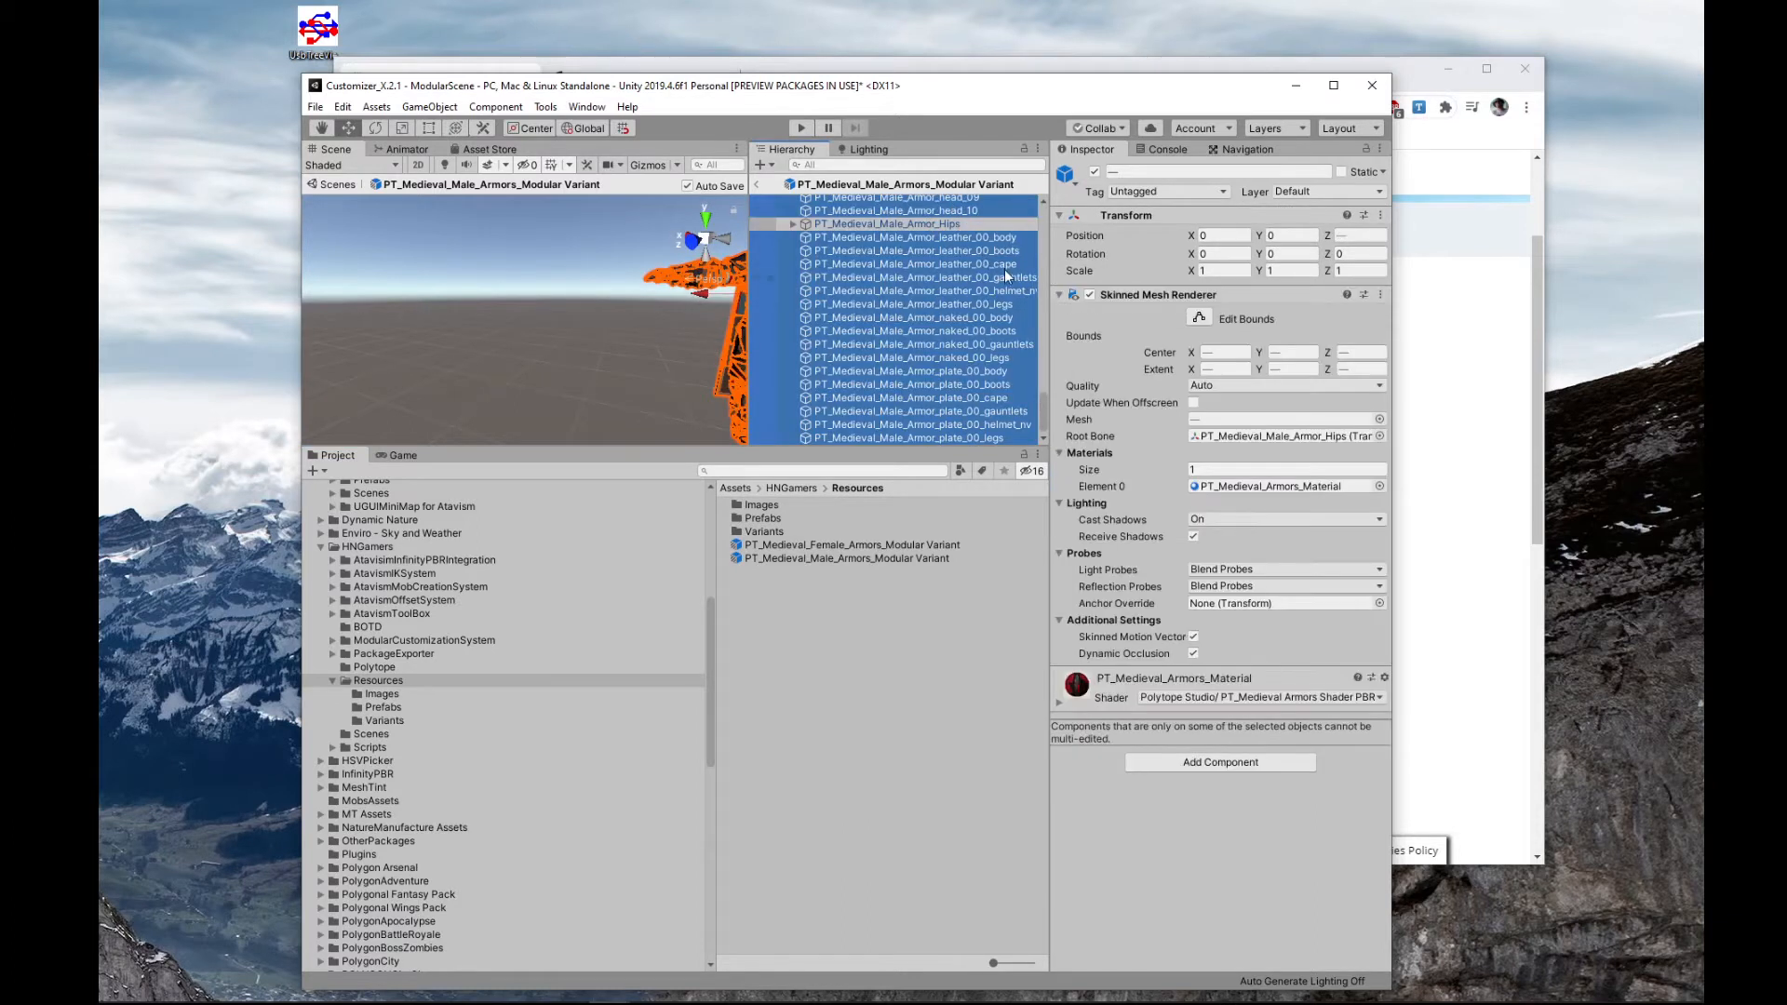
ctrl+click(953, 317)
ctrl+click(953, 331)
scroll(964, 355, up, 5)
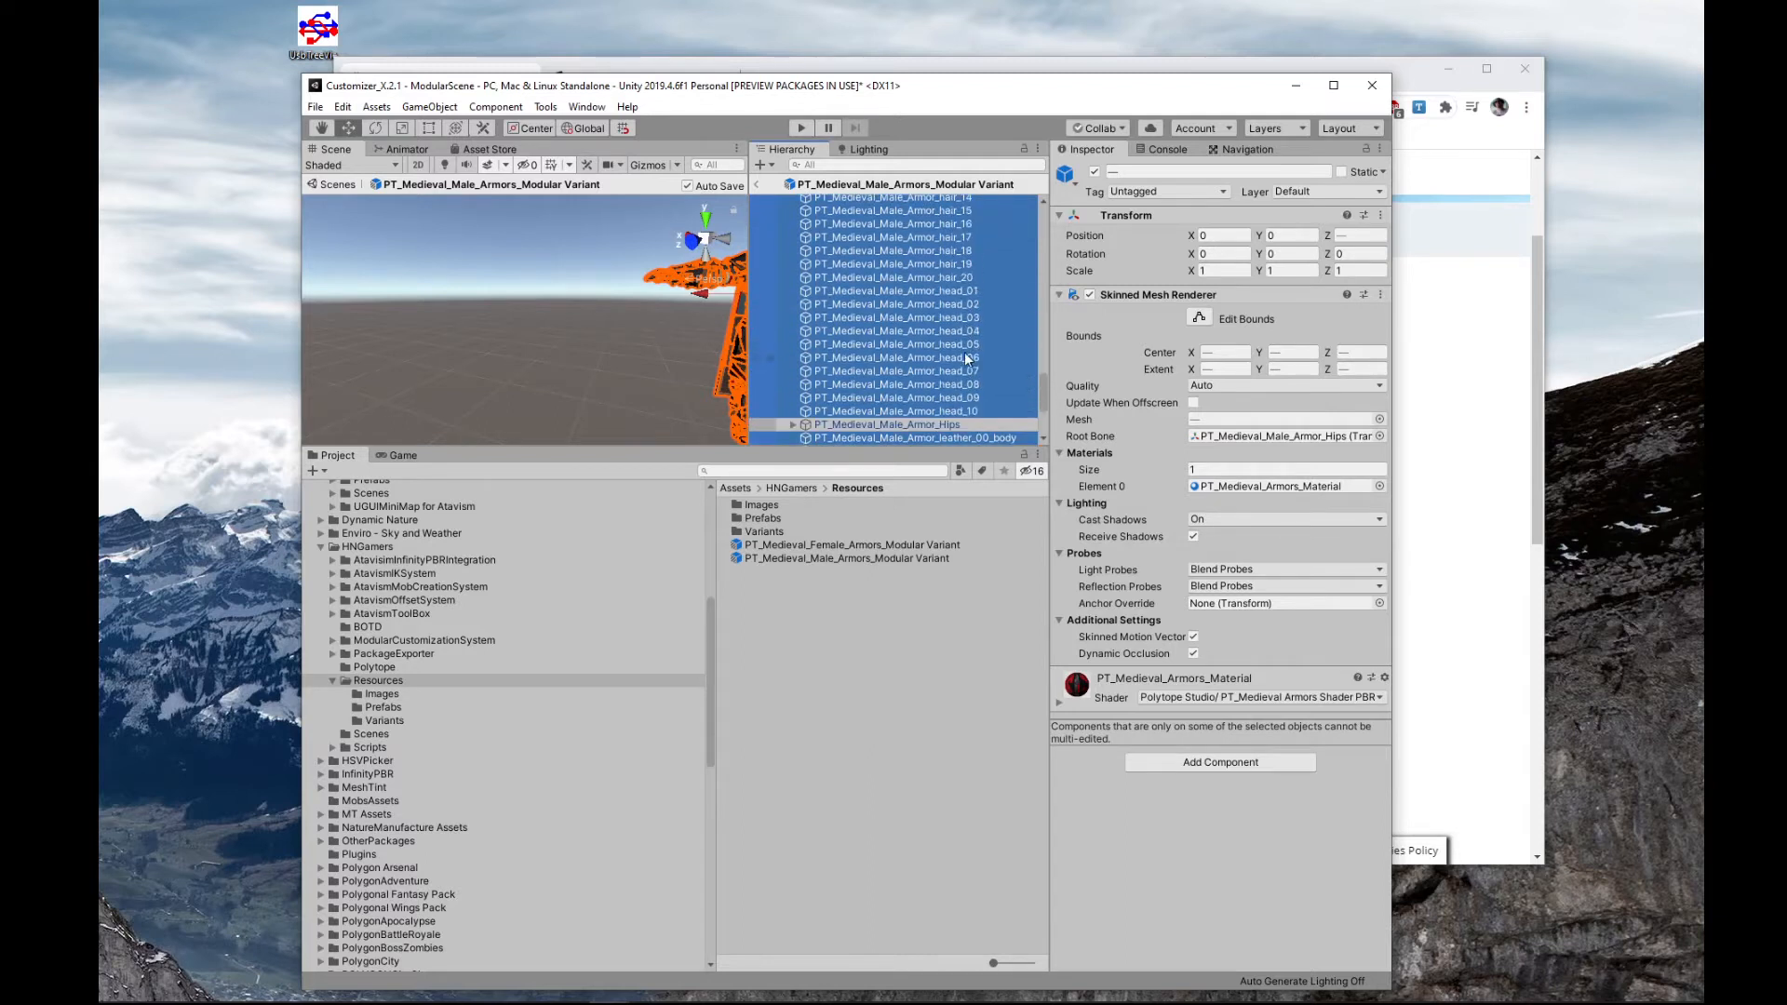
scroll(951, 372, down, 3)
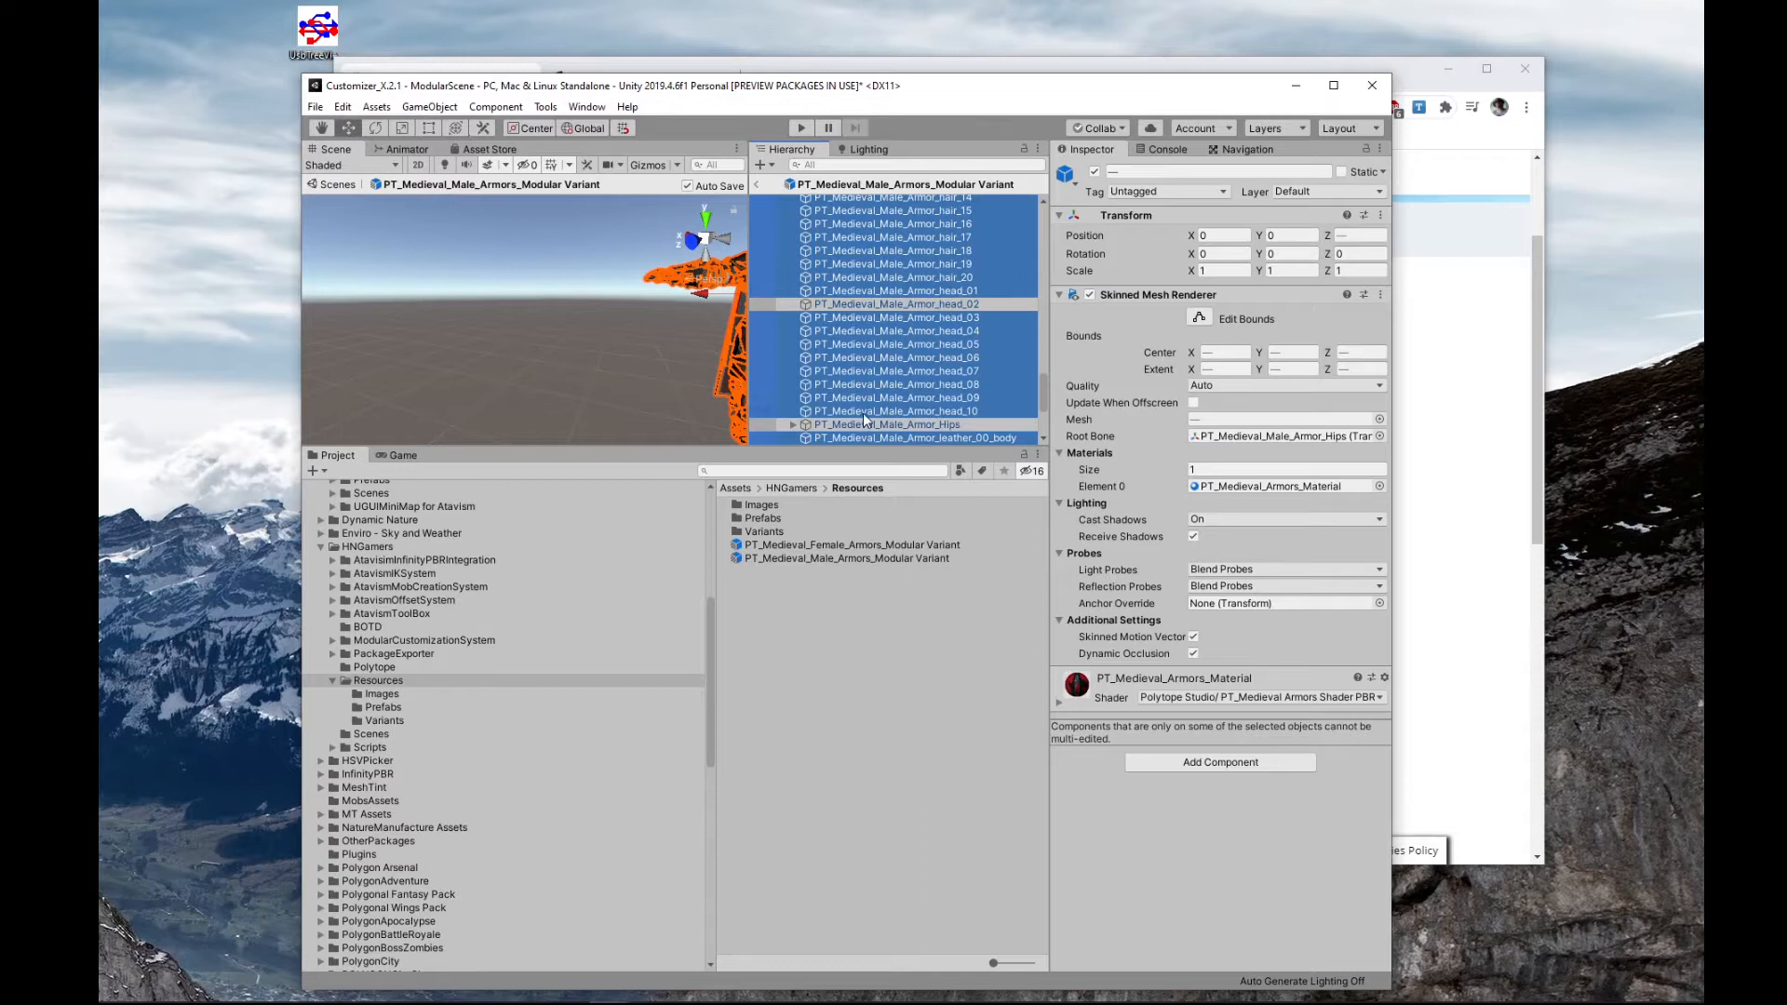
scroll(920, 420, down, 2)
ctrl+click(1010, 360)
click(1095, 171)
scroll(908, 270, up, 15)
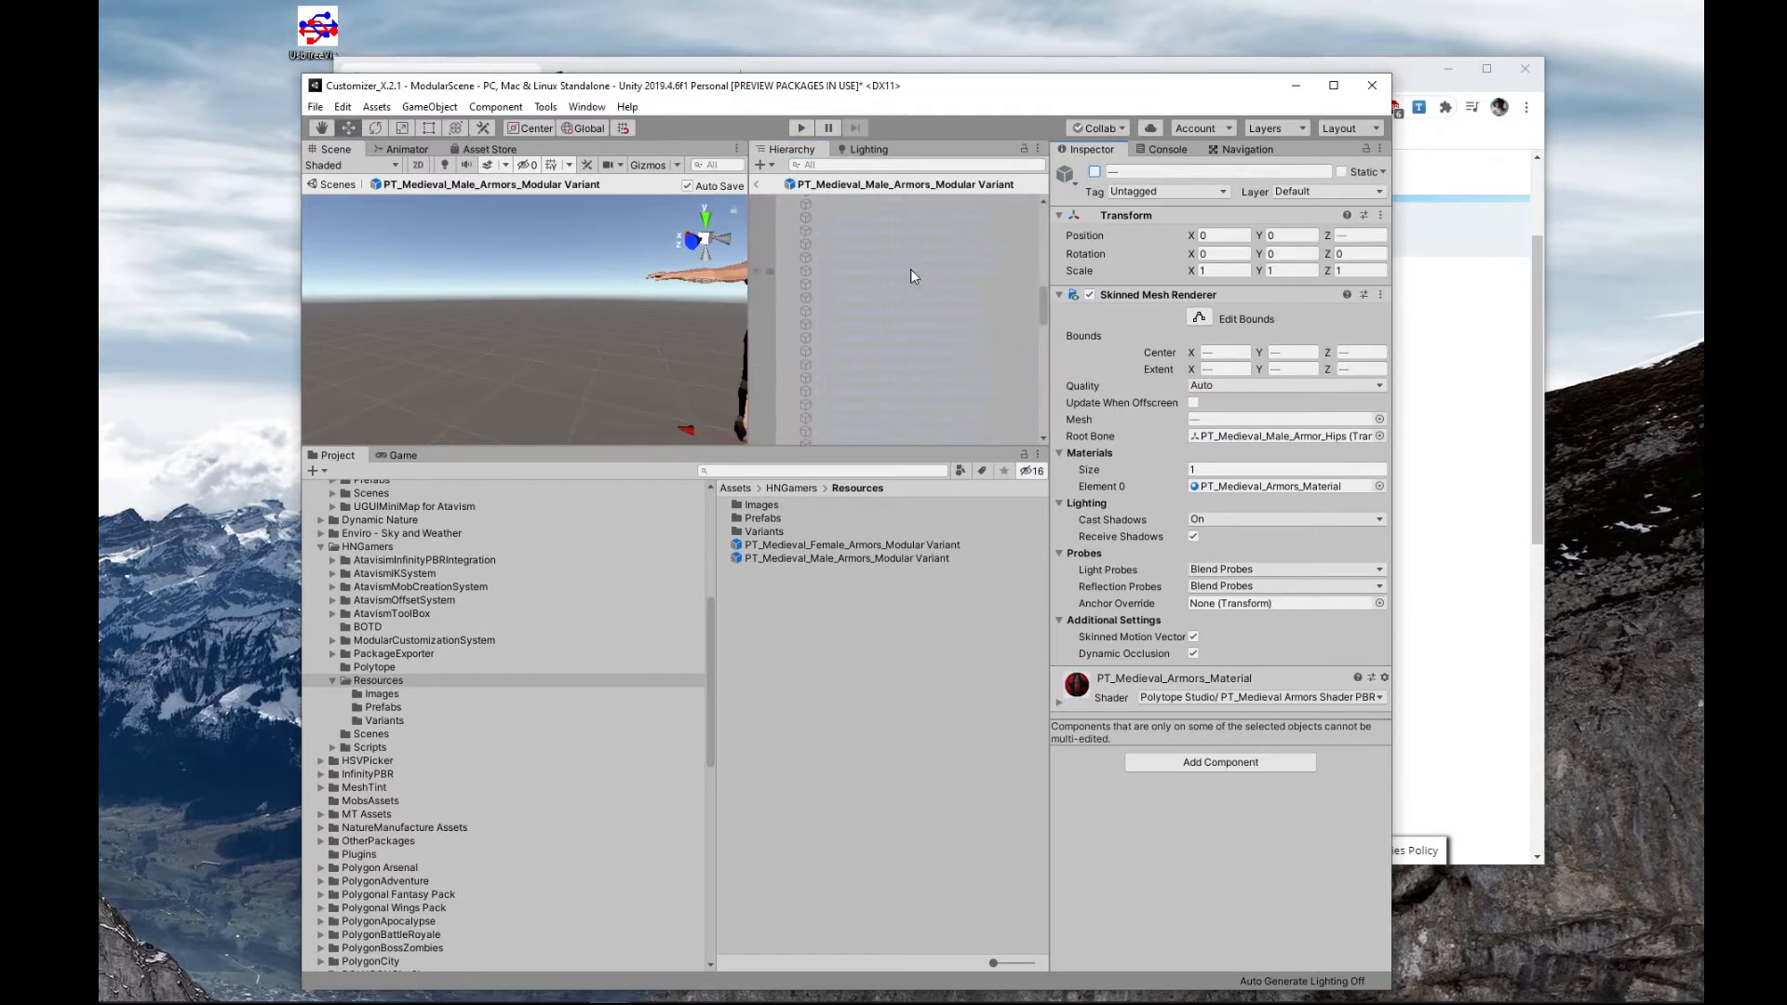
- Add the Modular Customization Manager component to the male variant's root and expand its settings
click(870, 202)
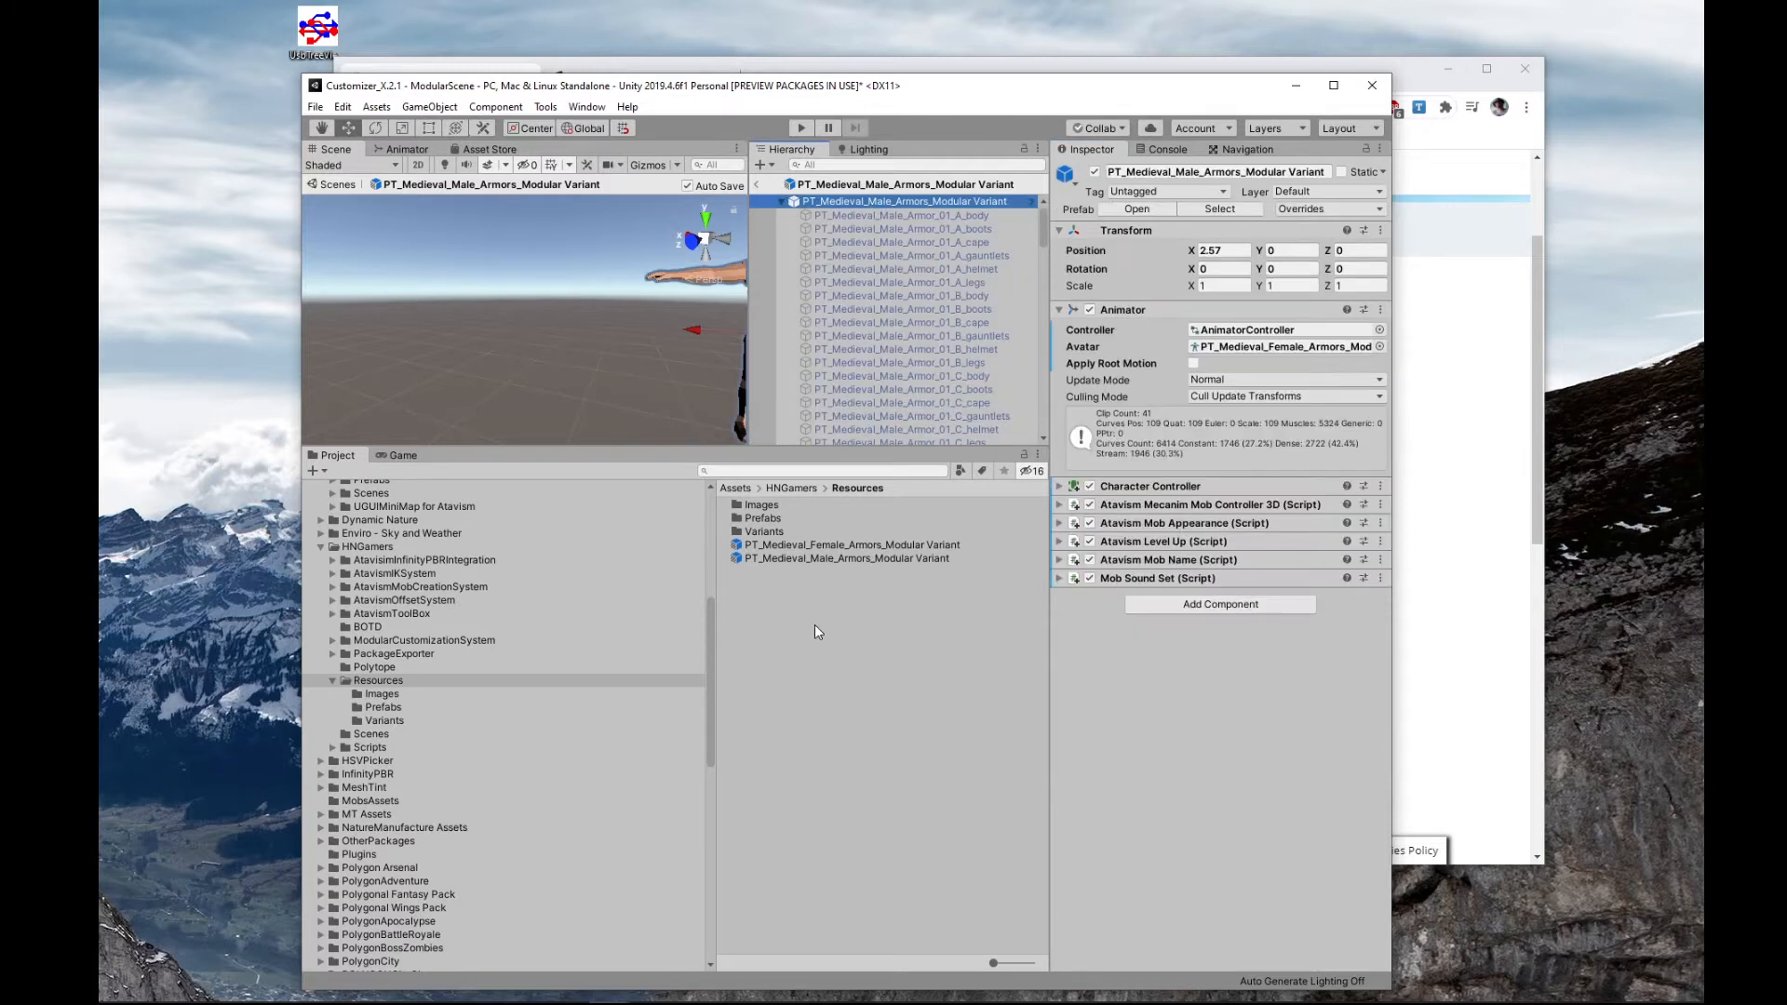
click(941, 622)
click(784, 558)
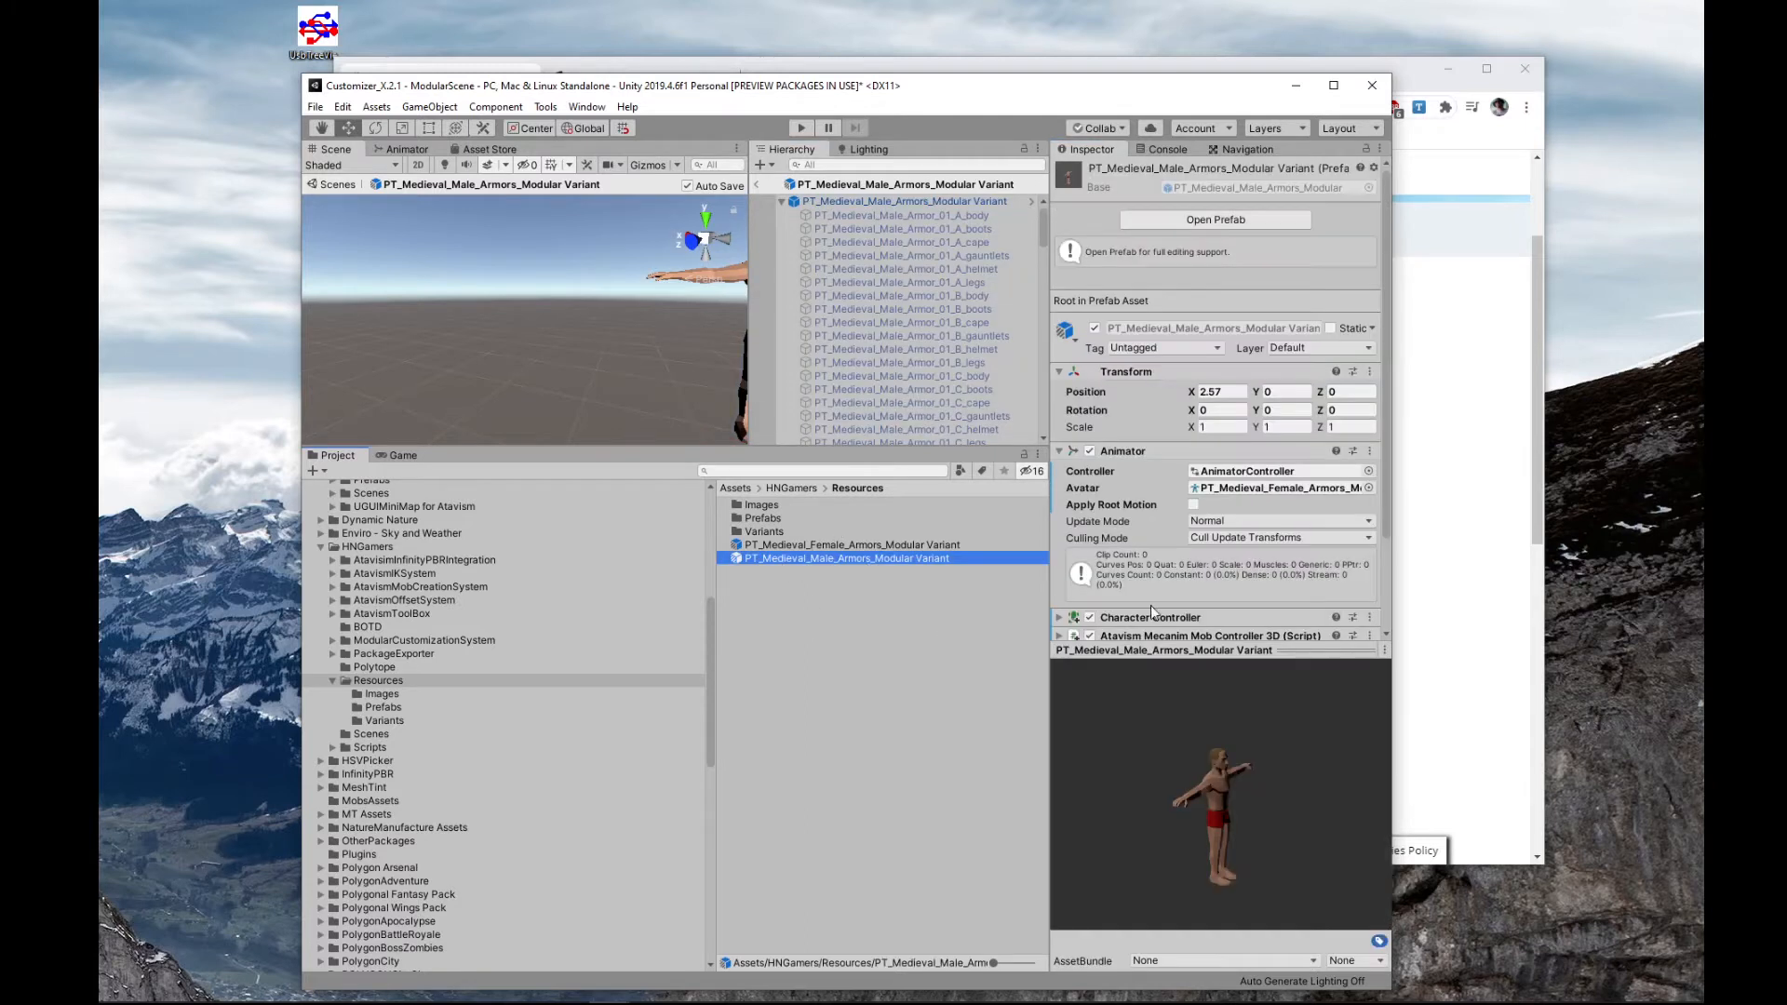
click(910, 202)
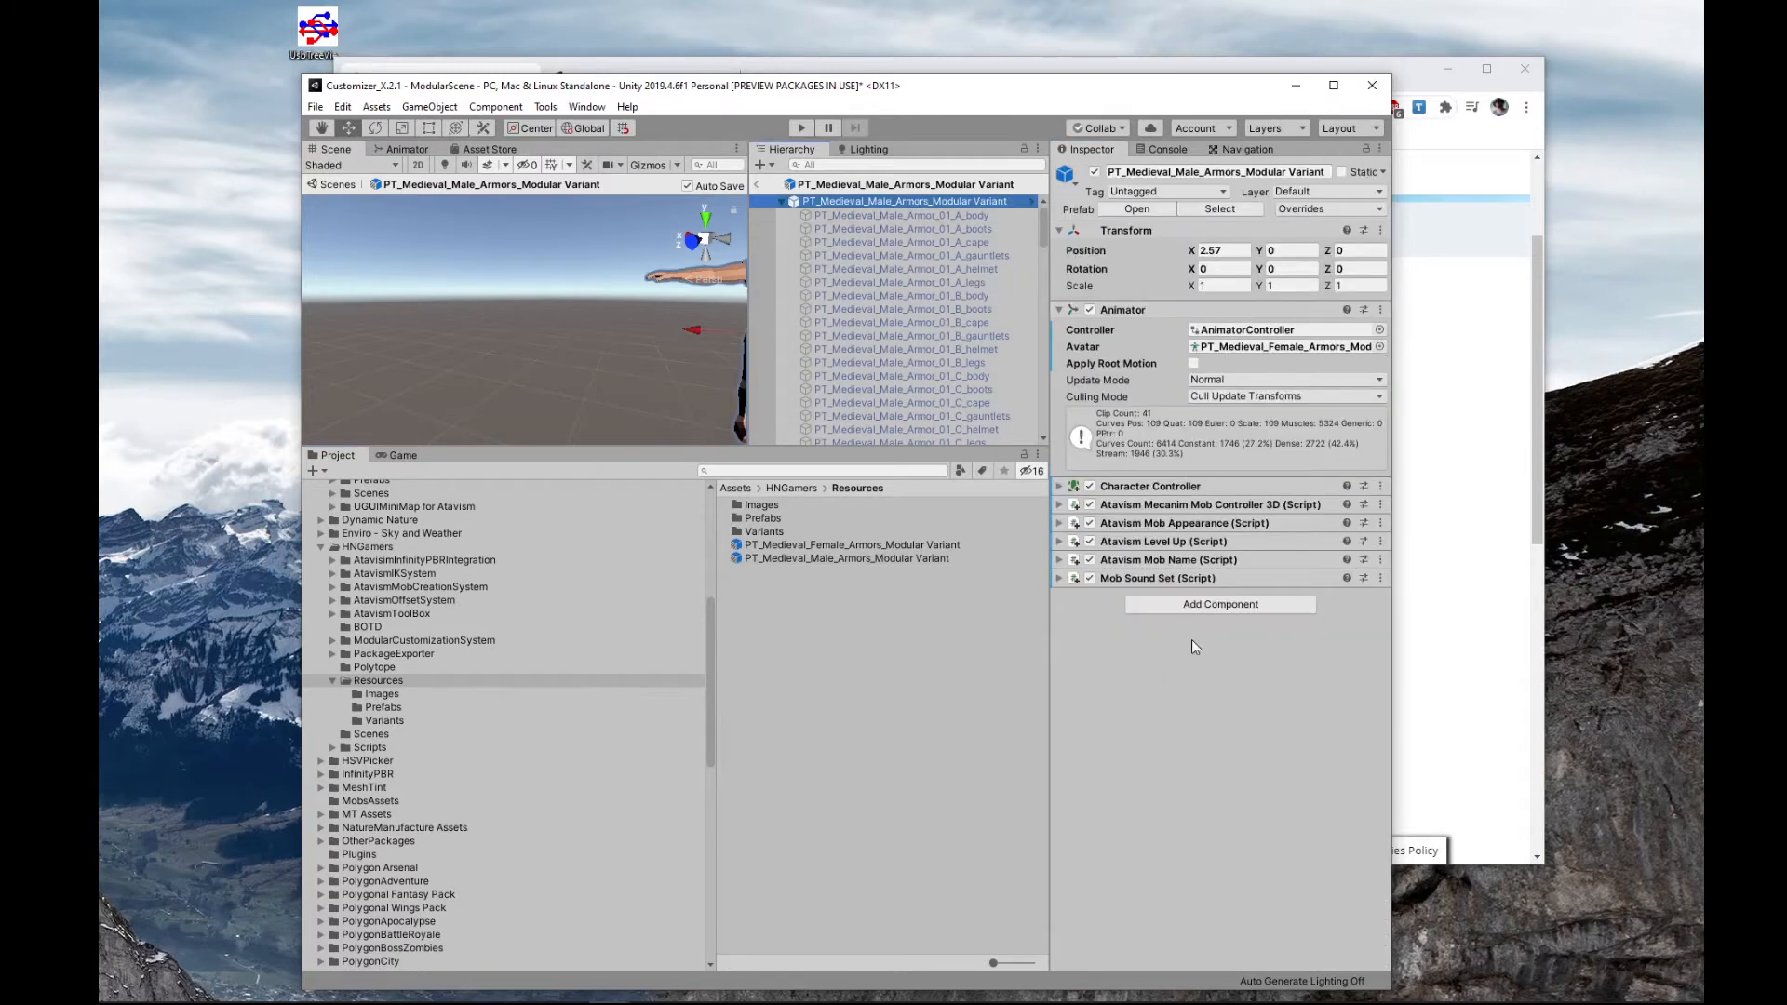
click(1215, 604)
click(1213, 664)
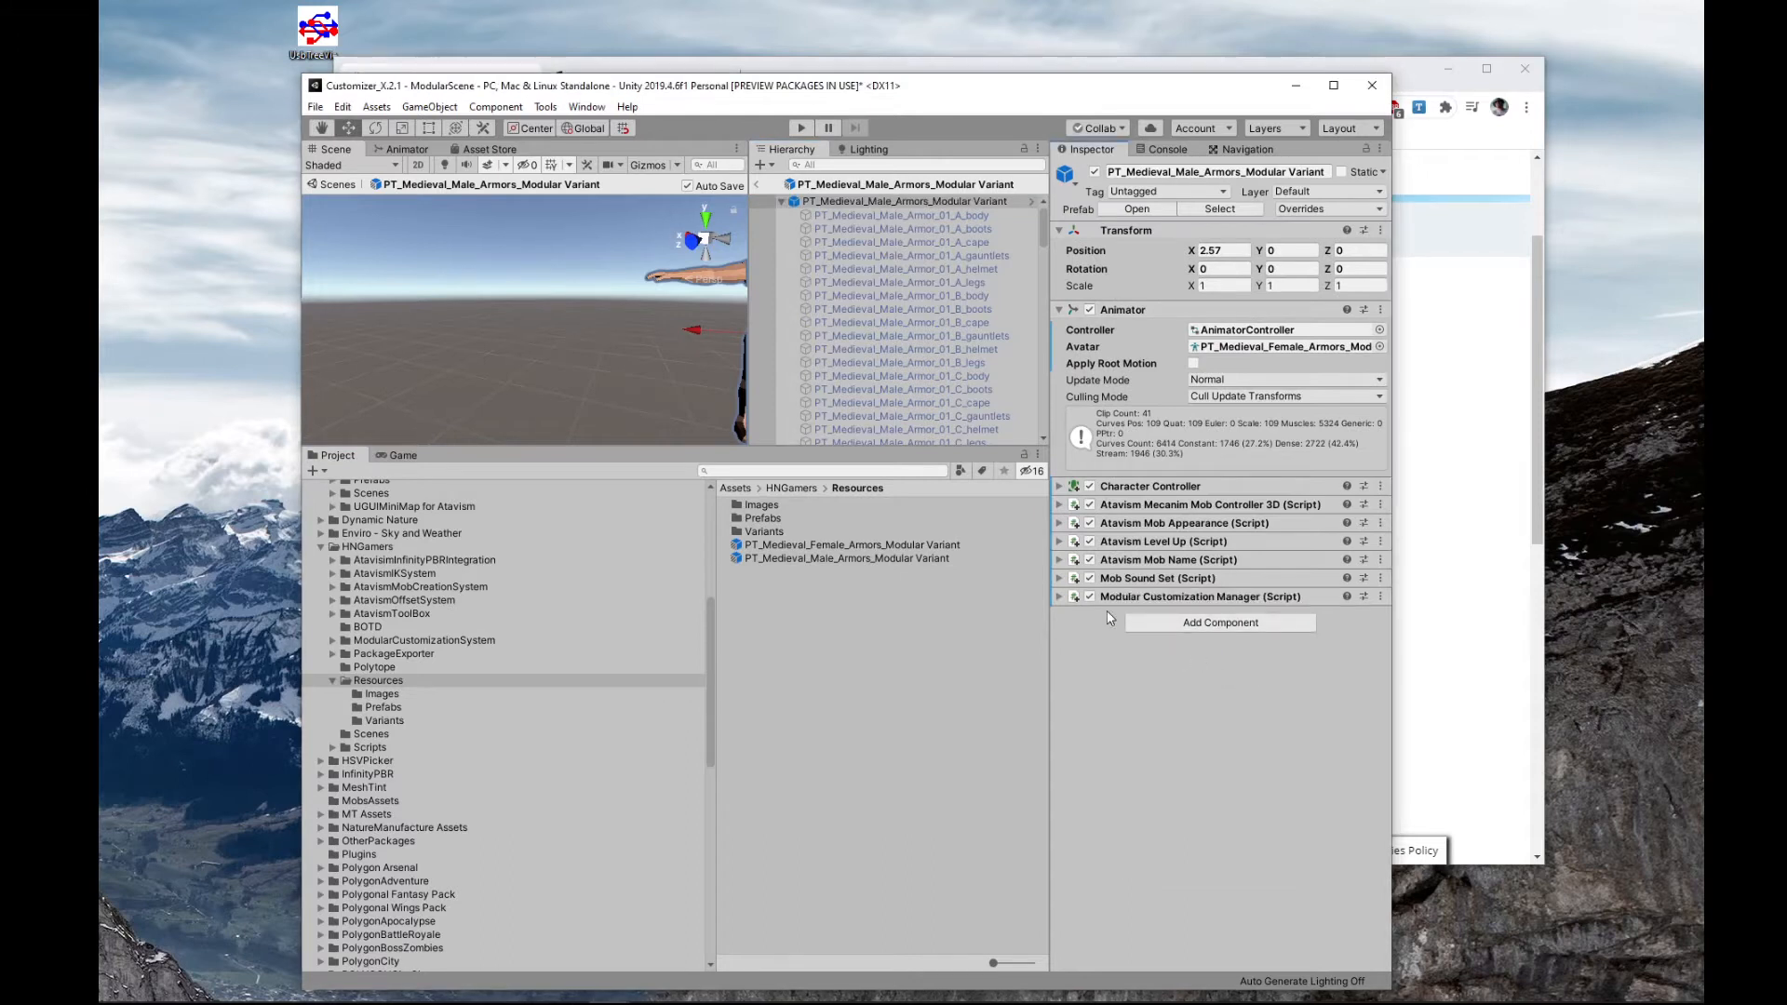
click(1057, 598)
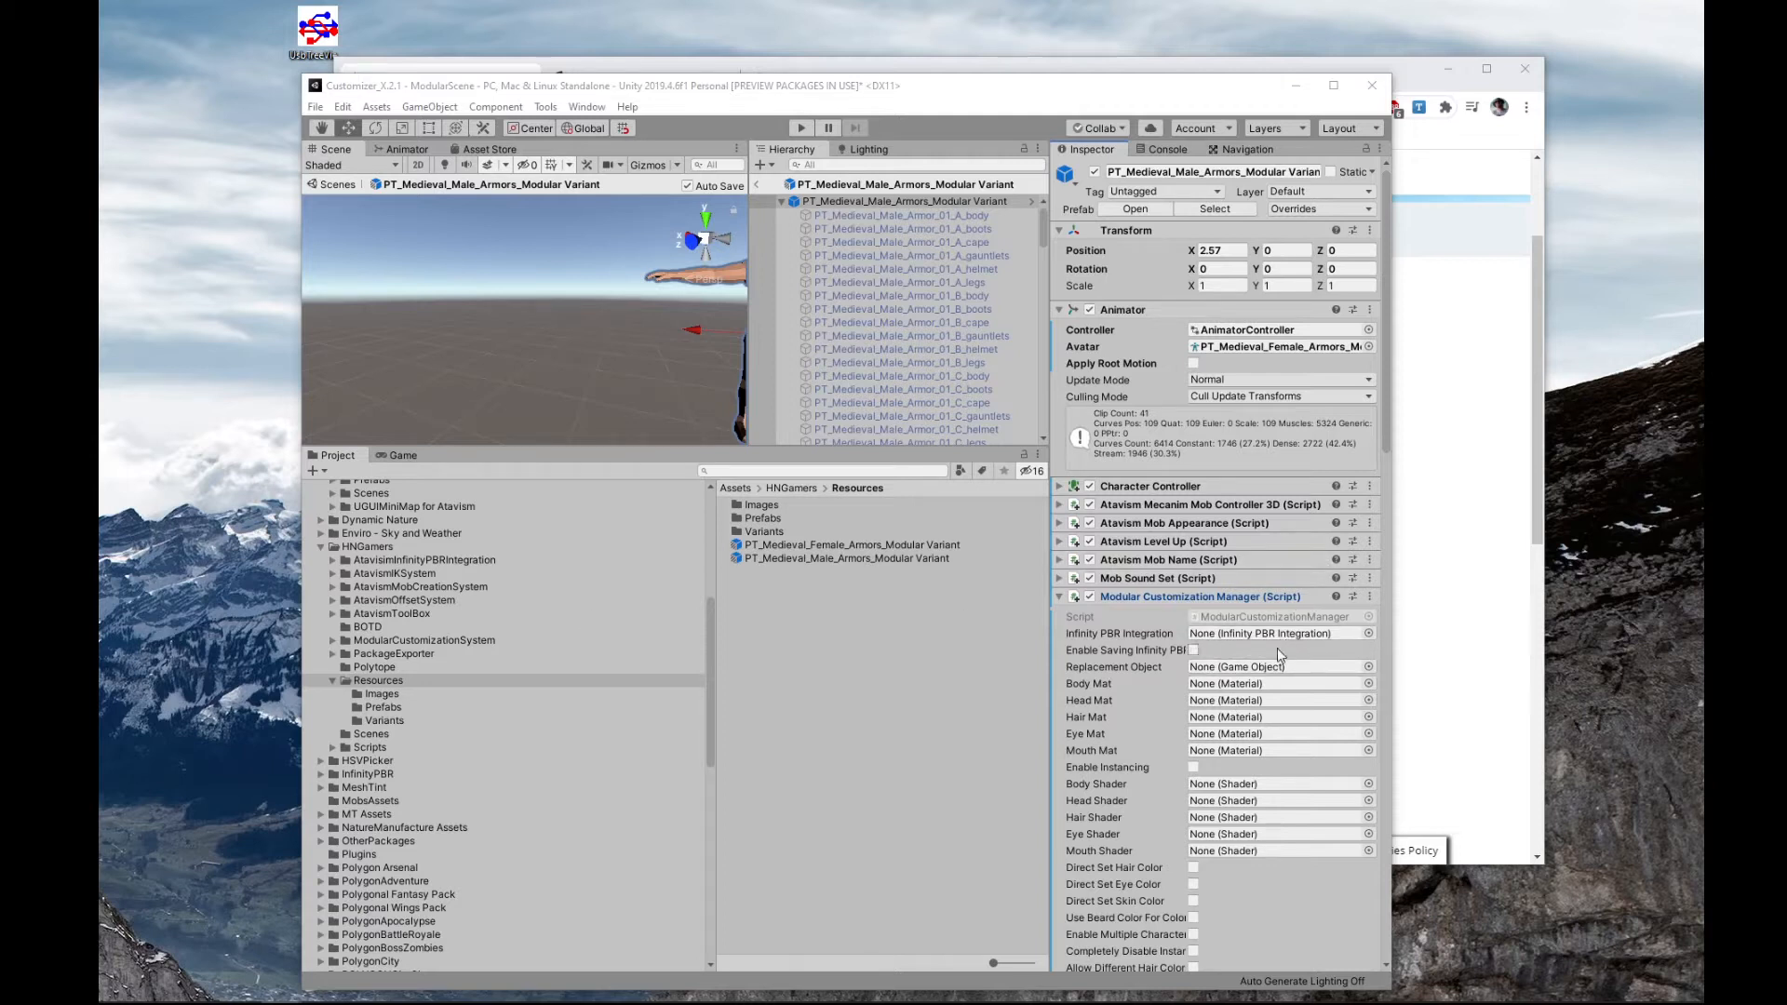
scroll(1186, 674, down, 3)
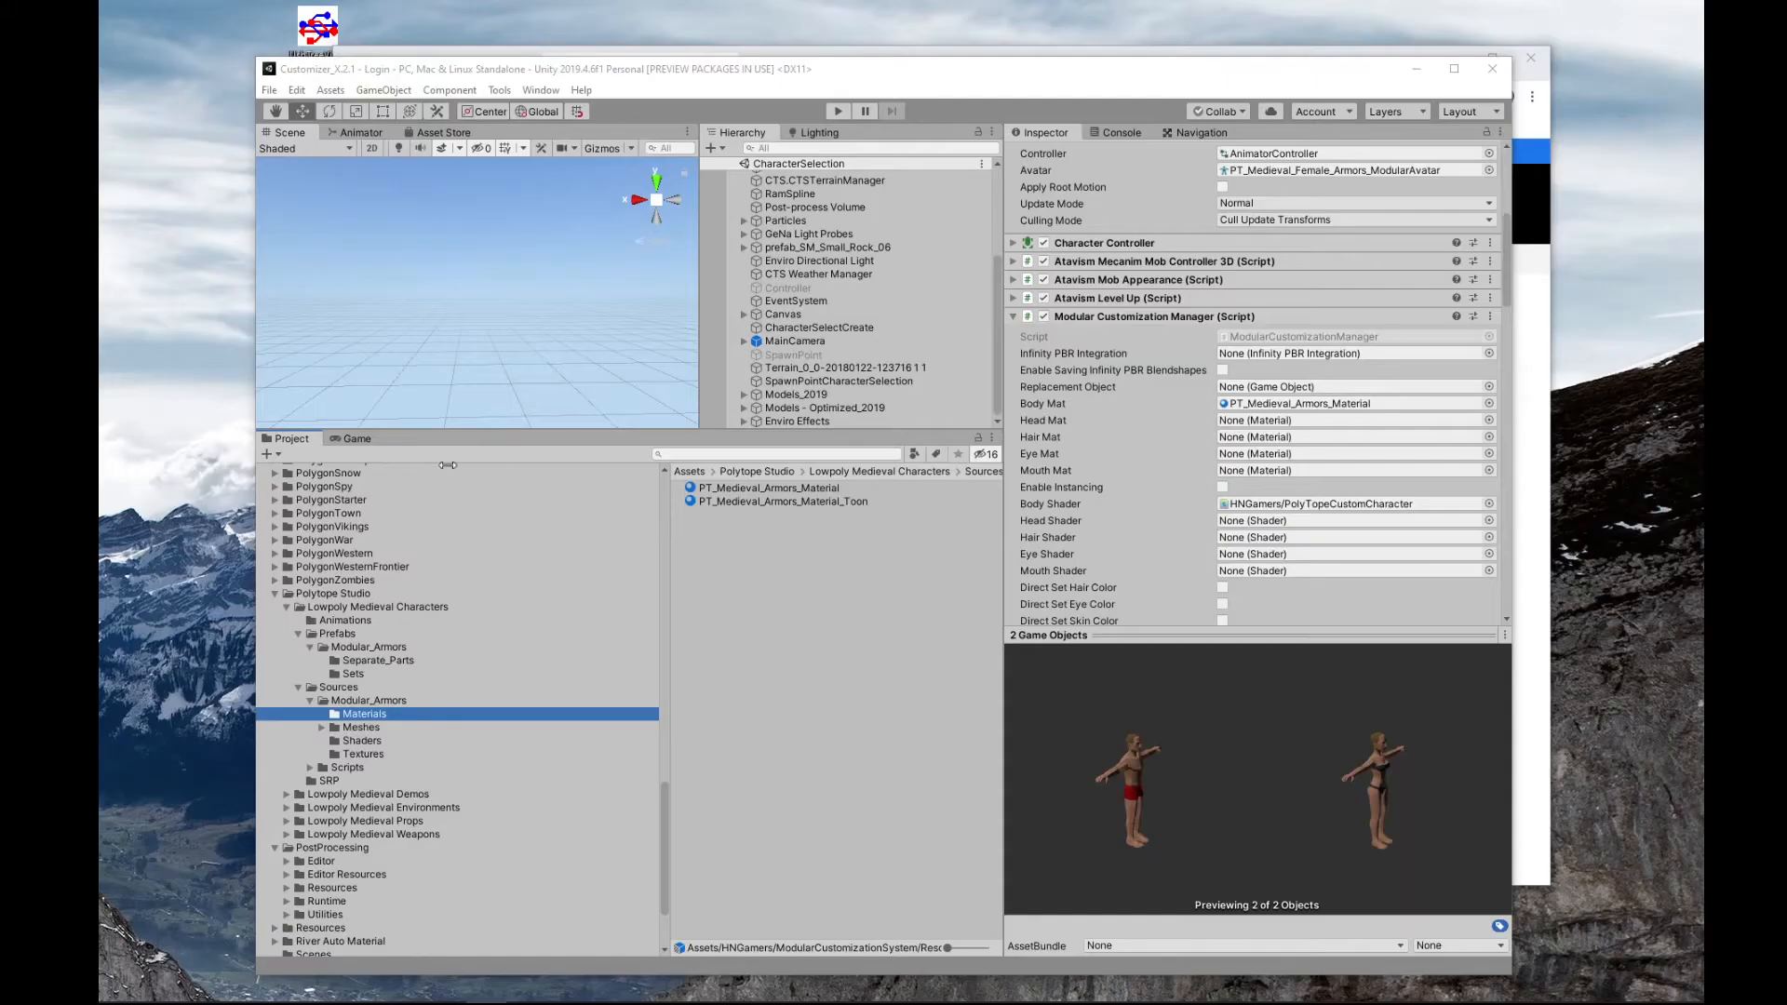
- Assign PT_Medieval_Armors_Material from the ModularCustomizationSystem Materials folder as the Modular Customization Manager's Body Mat
scroll(512, 605, up, 15)
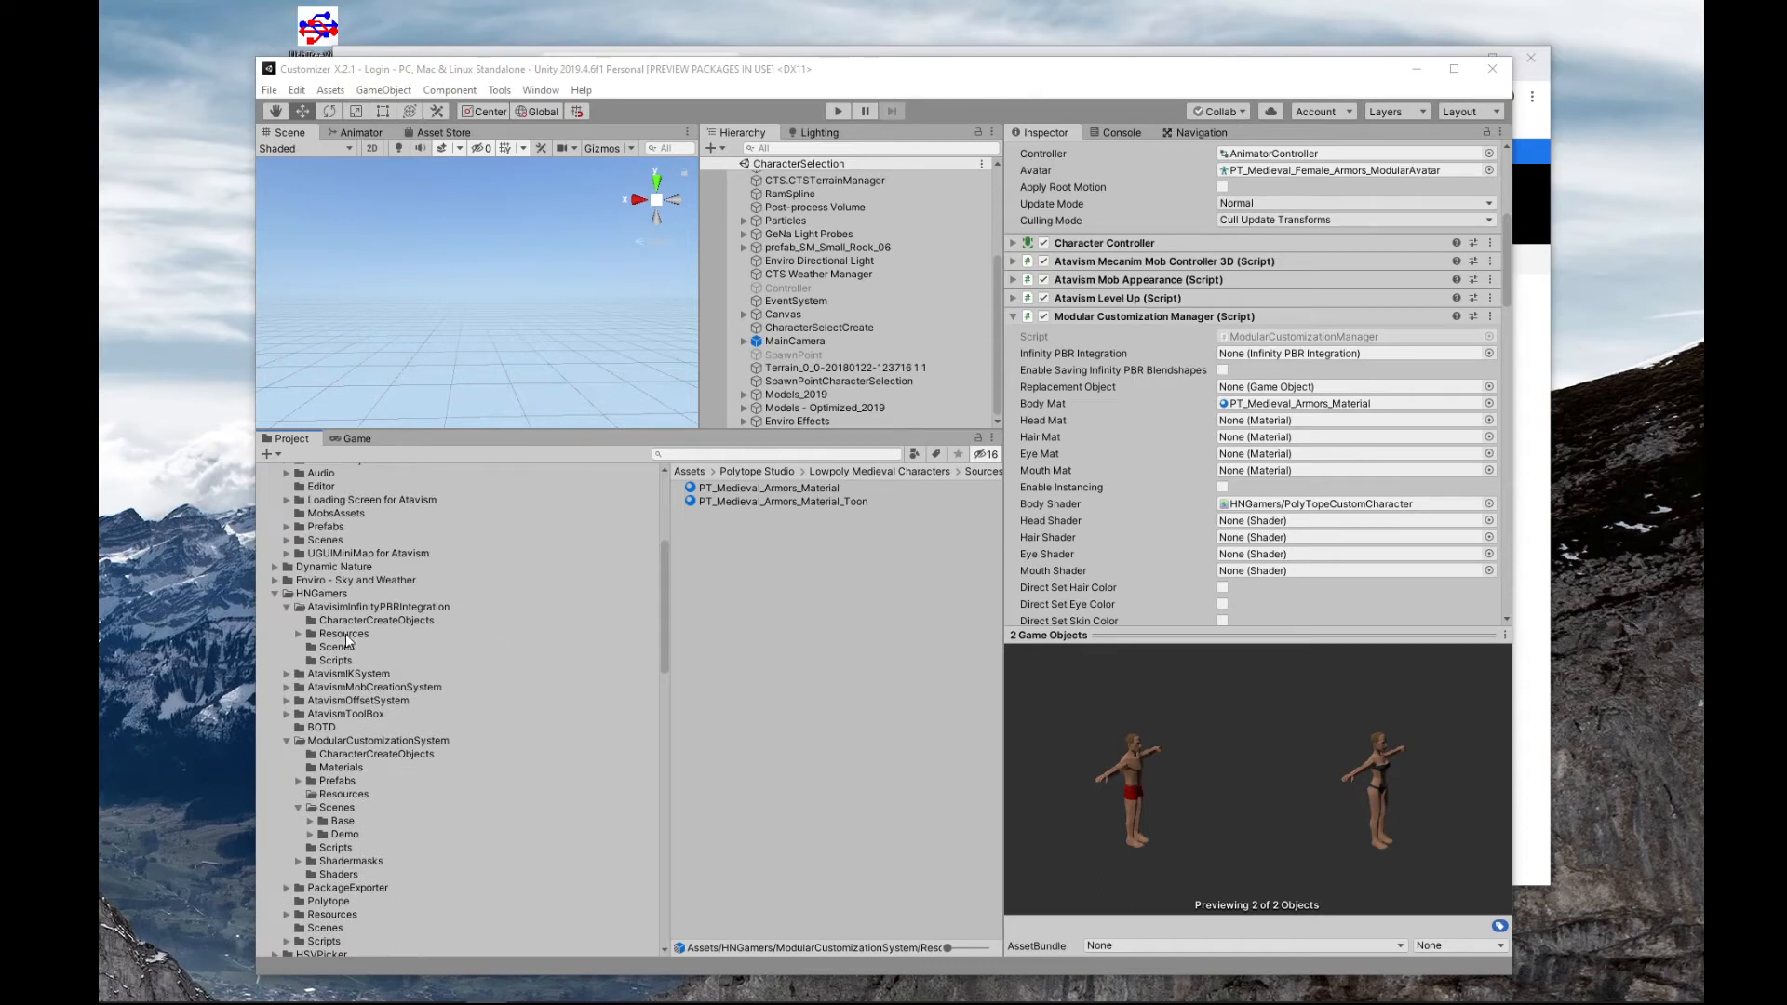
click(335, 767)
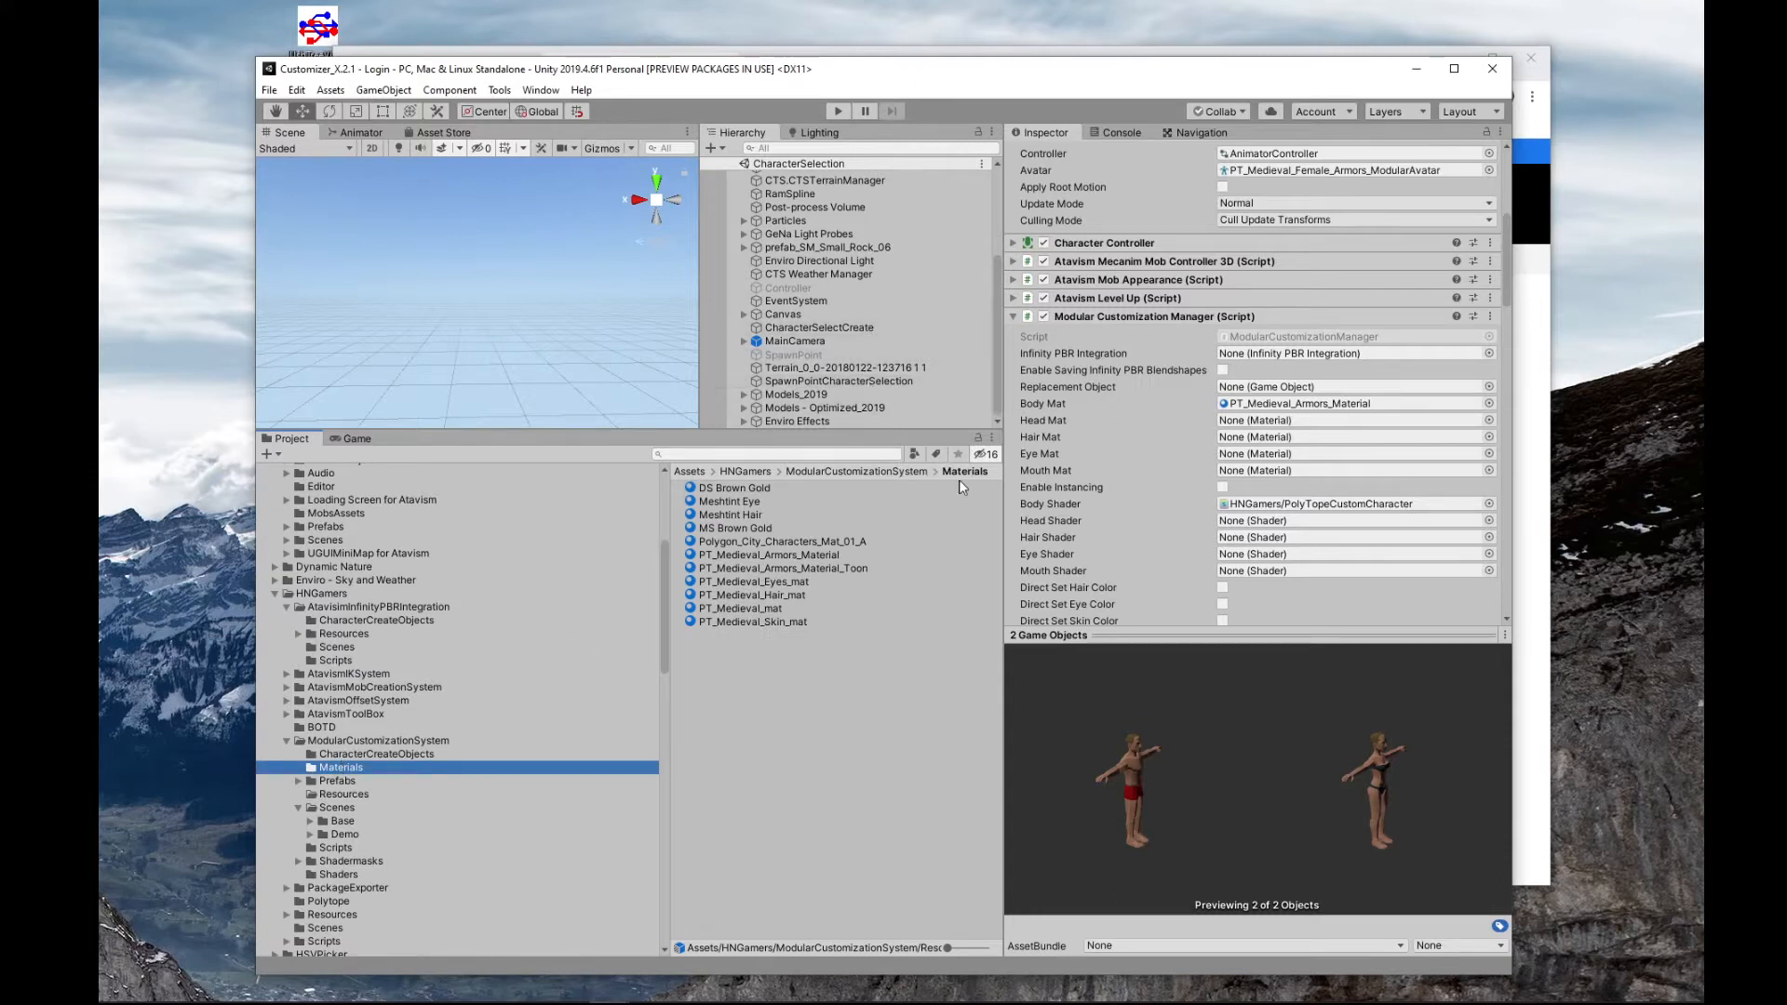
drag(754, 562, 1323, 408)
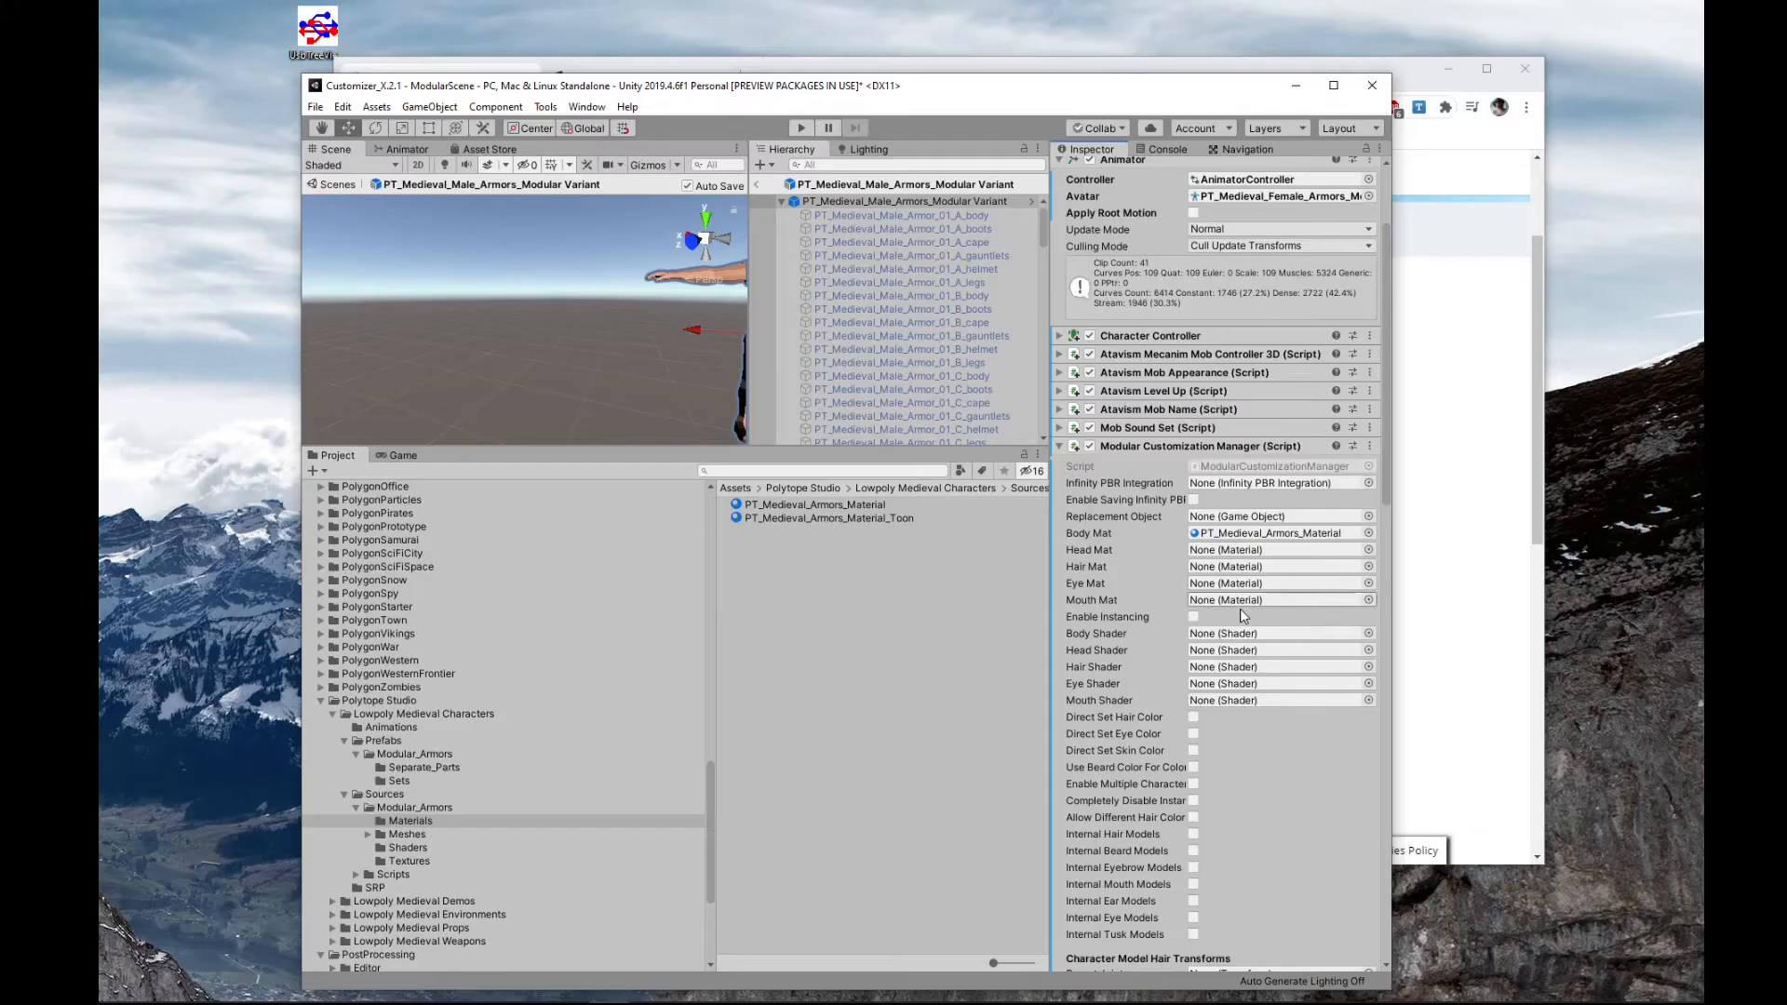
- Set the male variant's Body Shader to HNGamers_PolyTopeCustomCharacters
click(1370, 634)
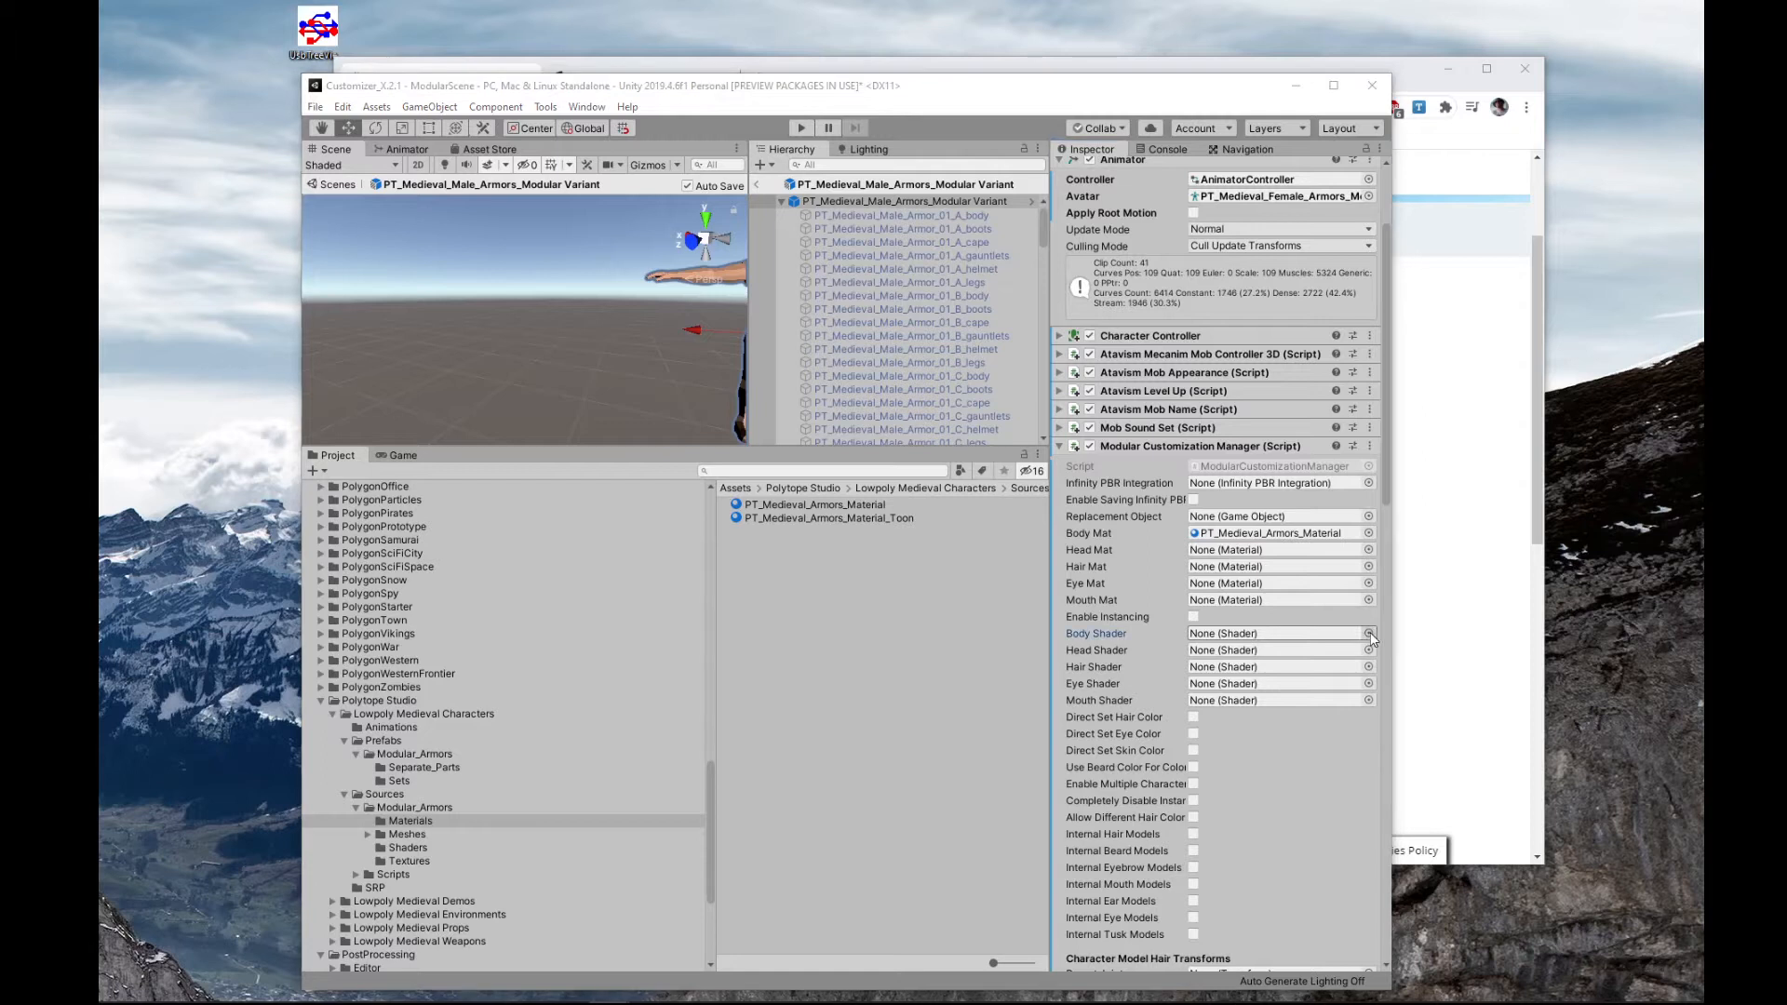
drag(720, 479, 645, 255)
text(Poly)
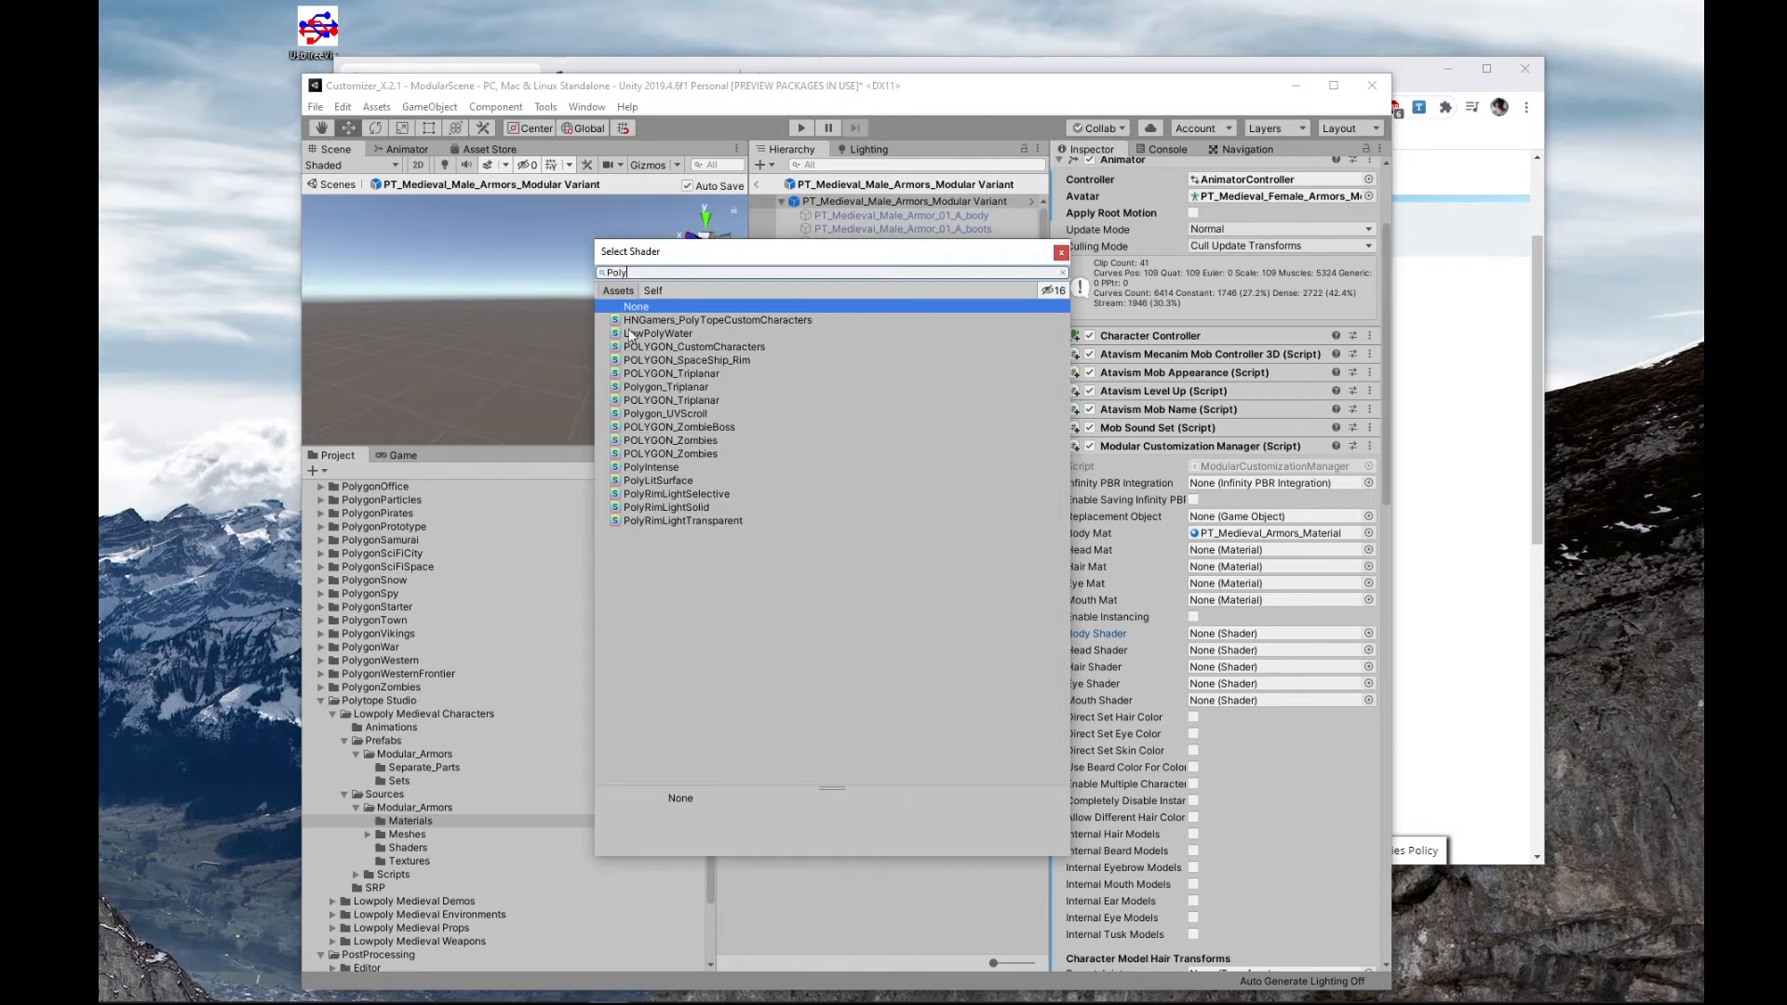
double_click(717, 321)
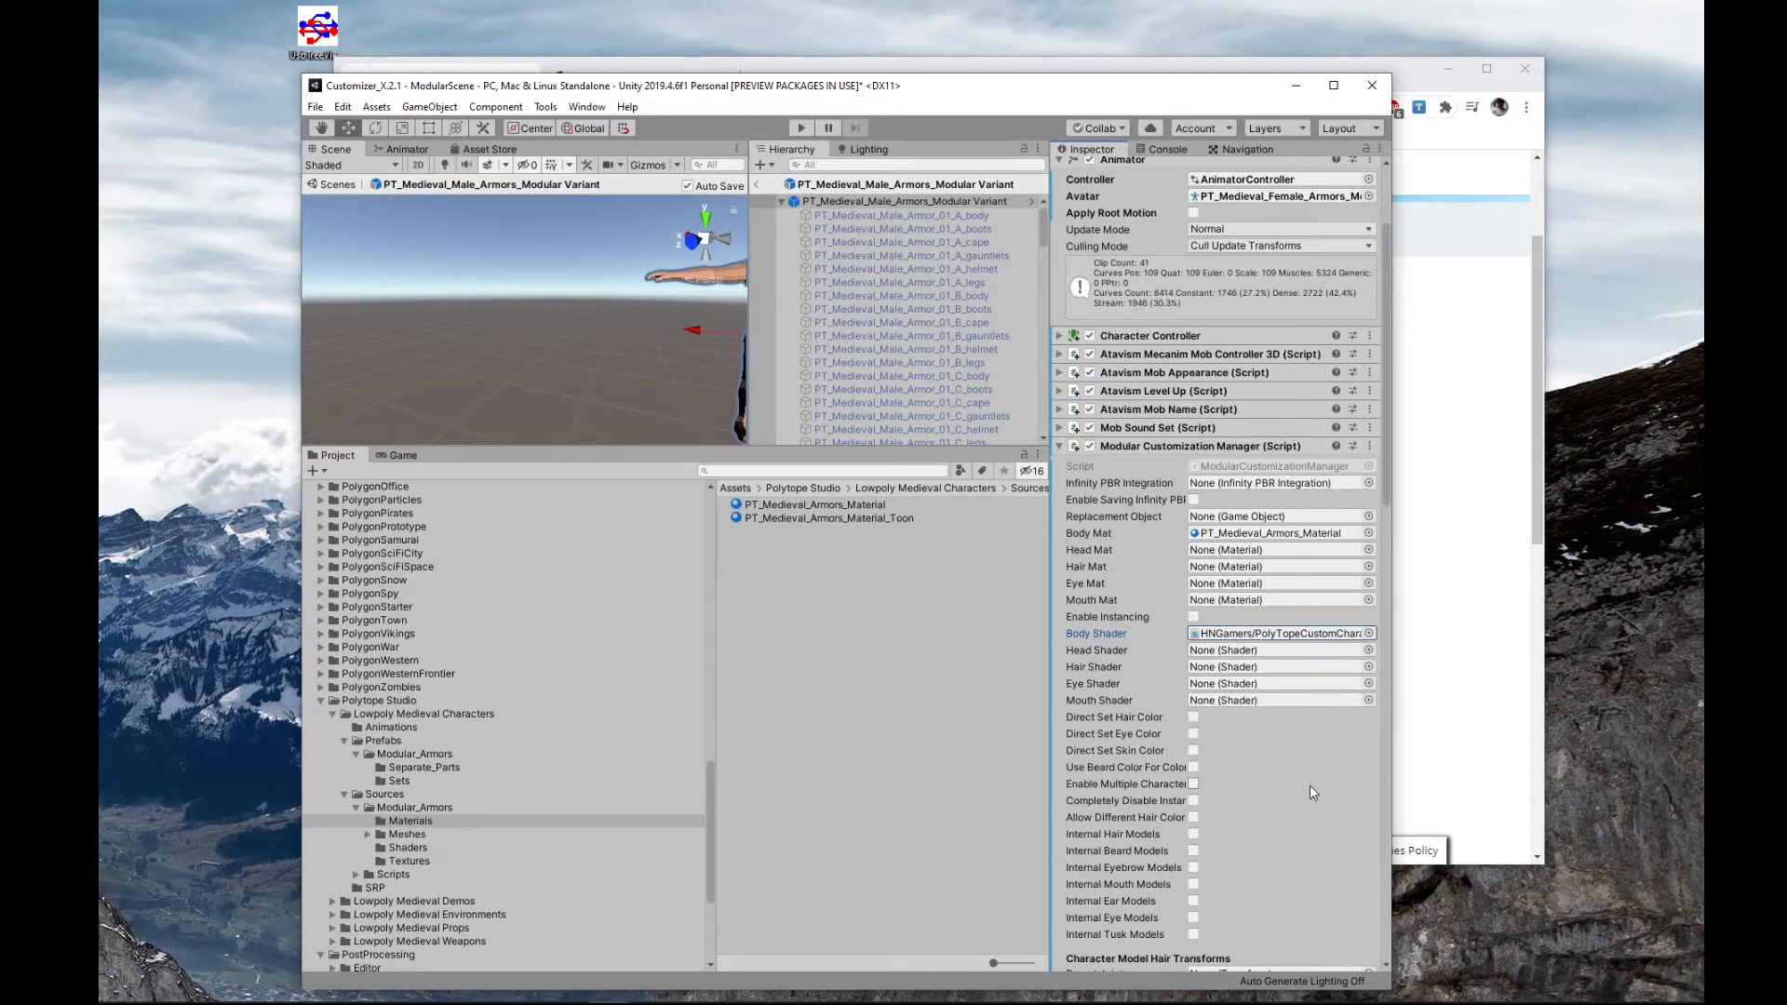
- Enable Allow Different Hair Color, Internal Hair Models and Internal Beard Models in the male variant's Modular Customization Manager
click(1194, 817)
click(1193, 834)
click(1193, 851)
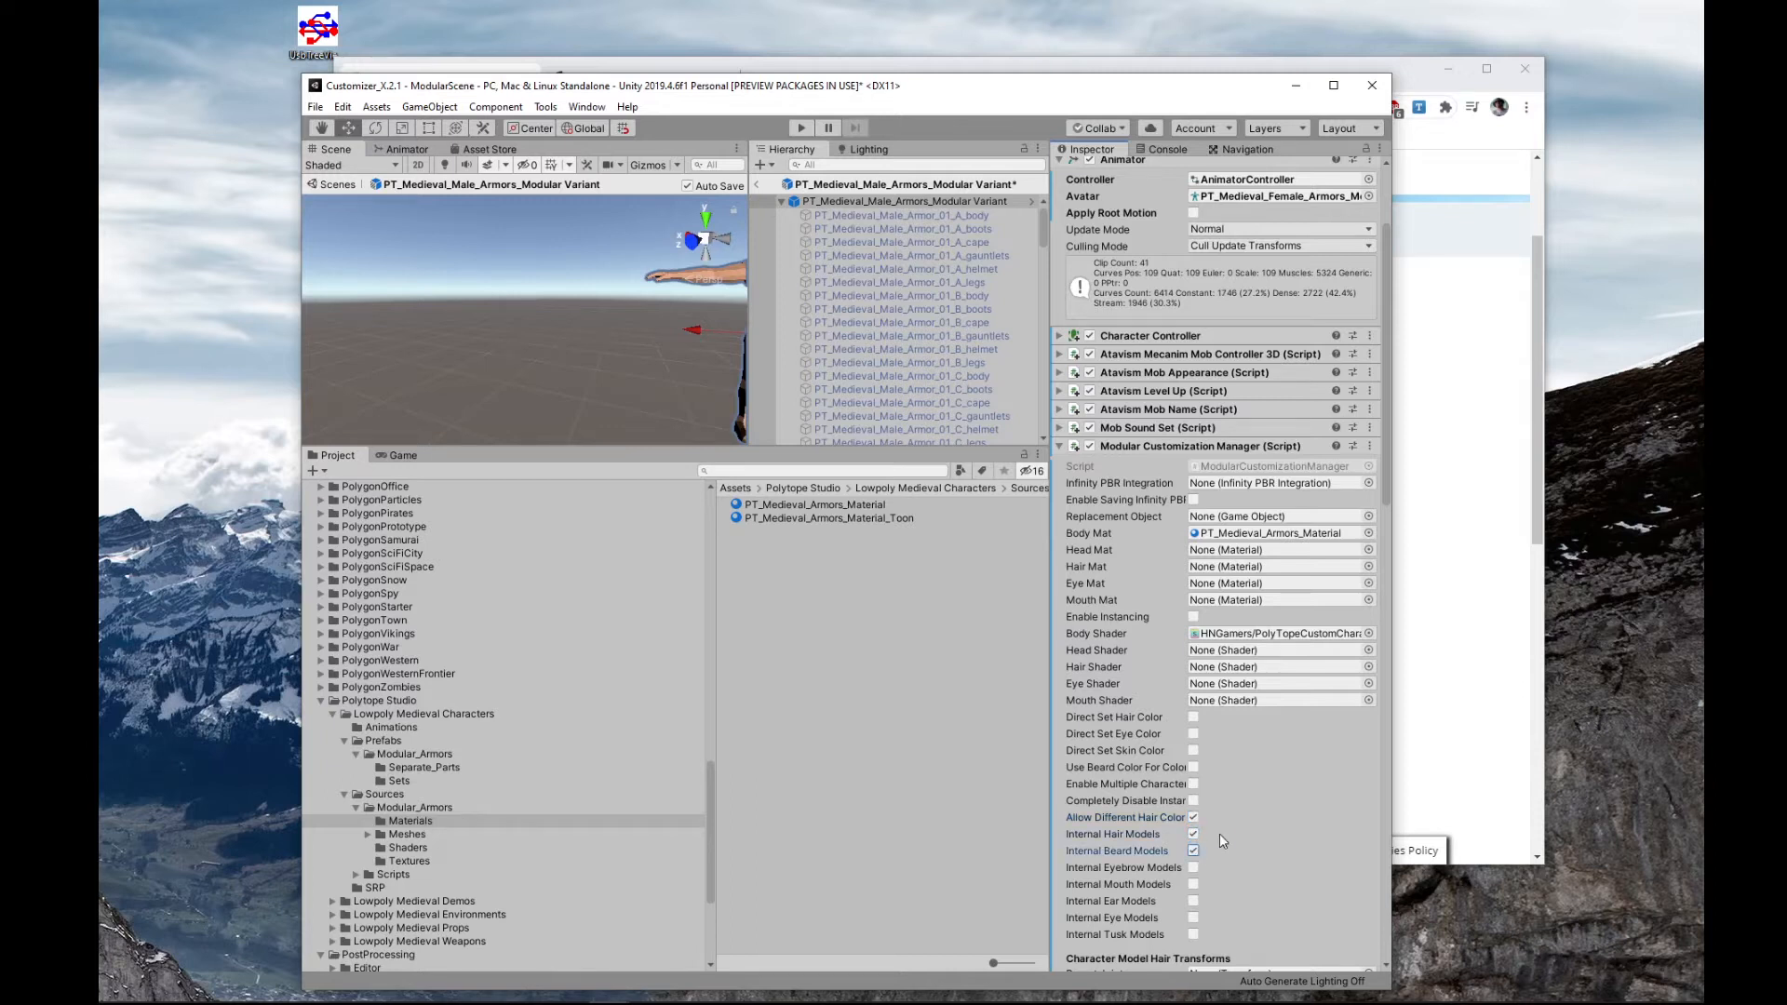
- Lock the Inspector on the male variant and add parts hair_01 through hair_20 to the Hair Models list
scroll(1256, 784, down, 5)
scroll(1303, 337, down, 10)
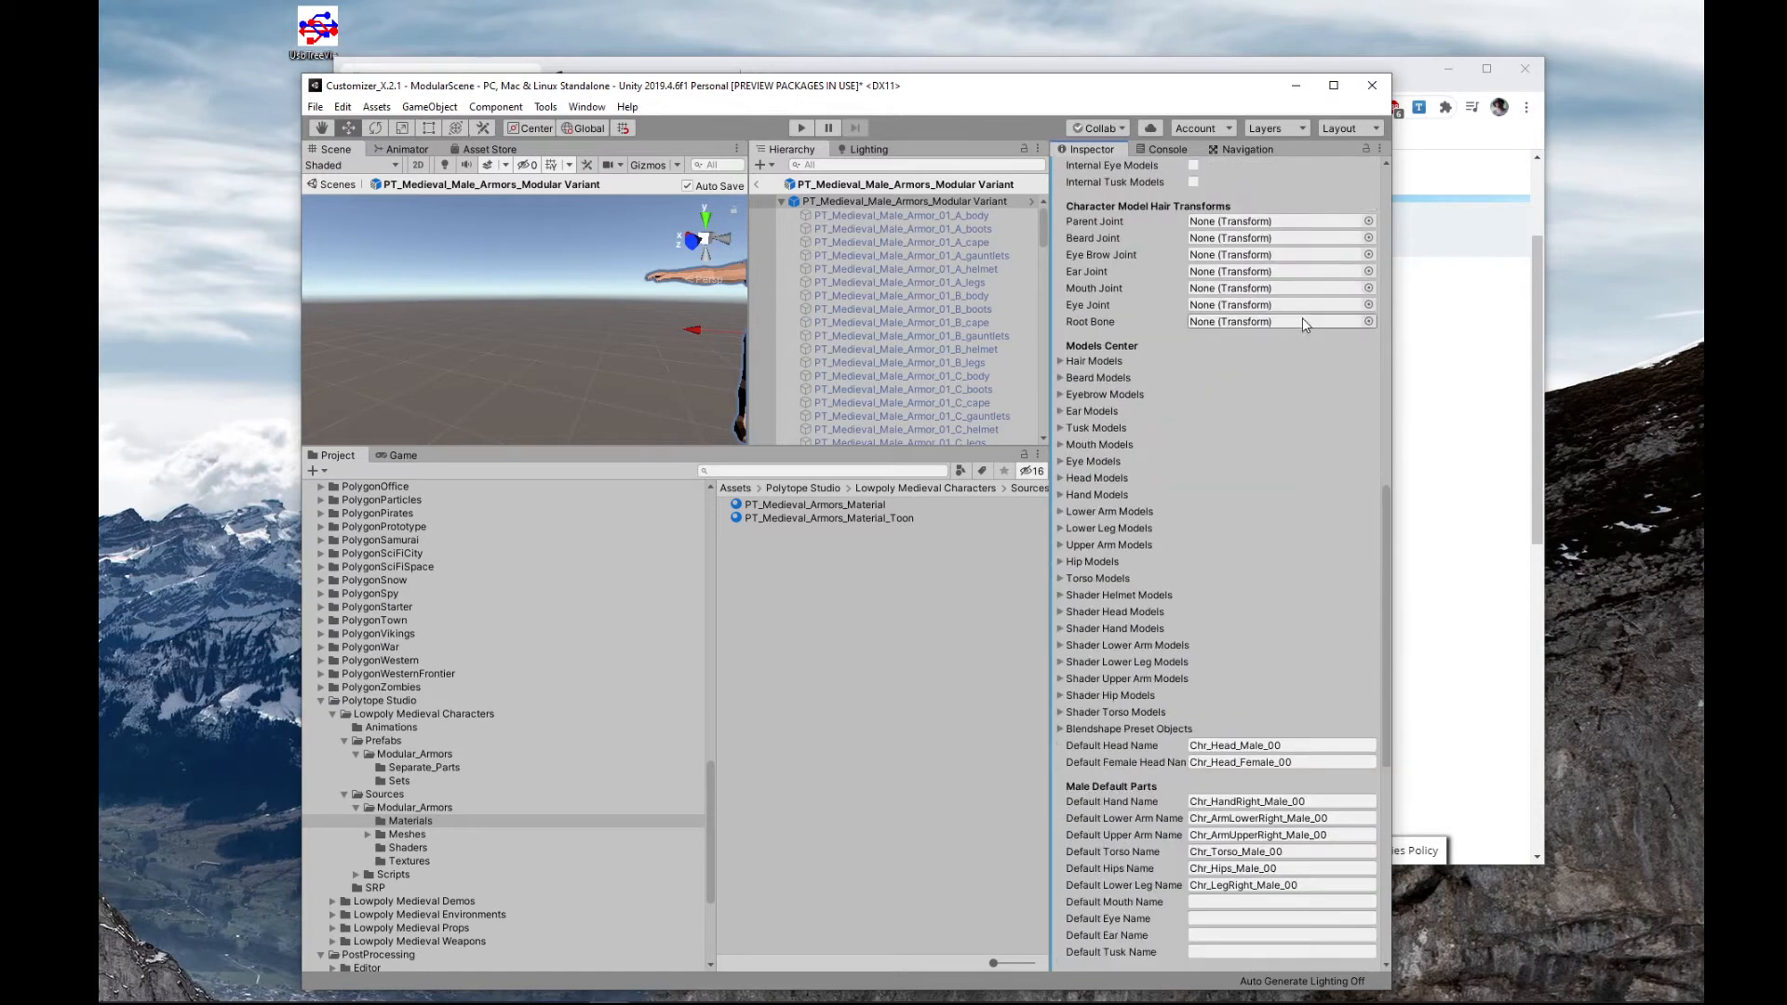
click(1061, 210)
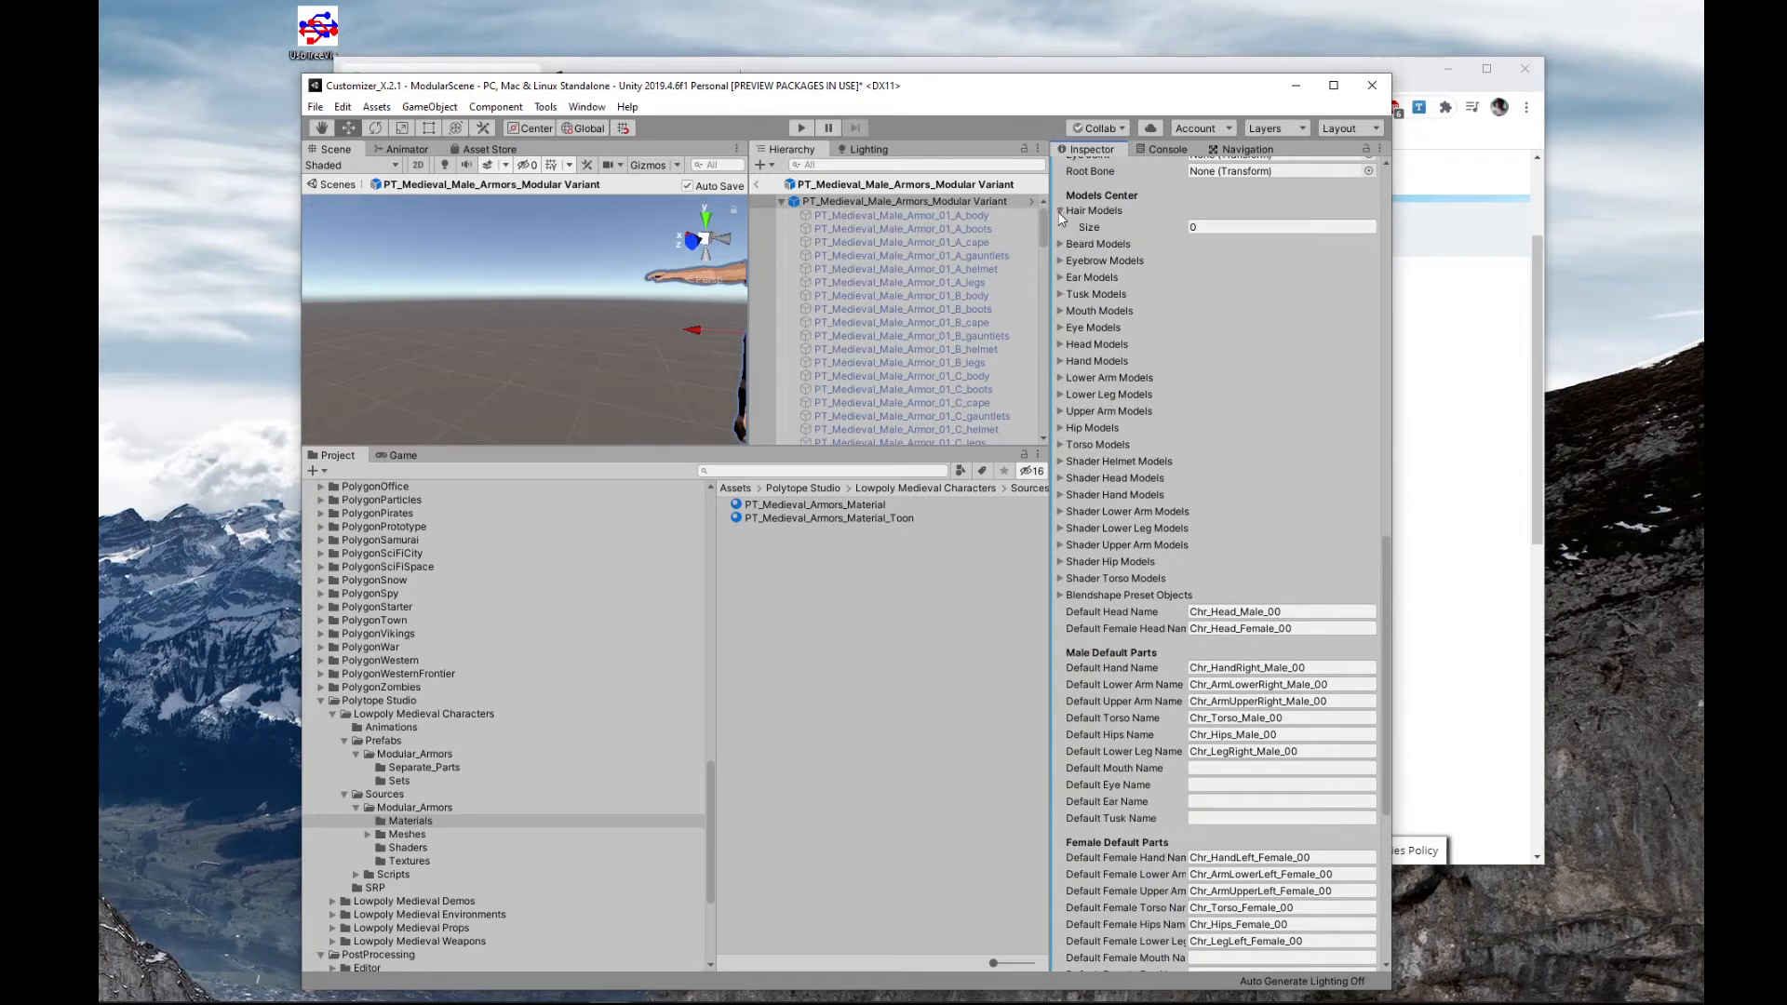
scroll(899, 237, down, 2)
scroll(903, 233, down, 20)
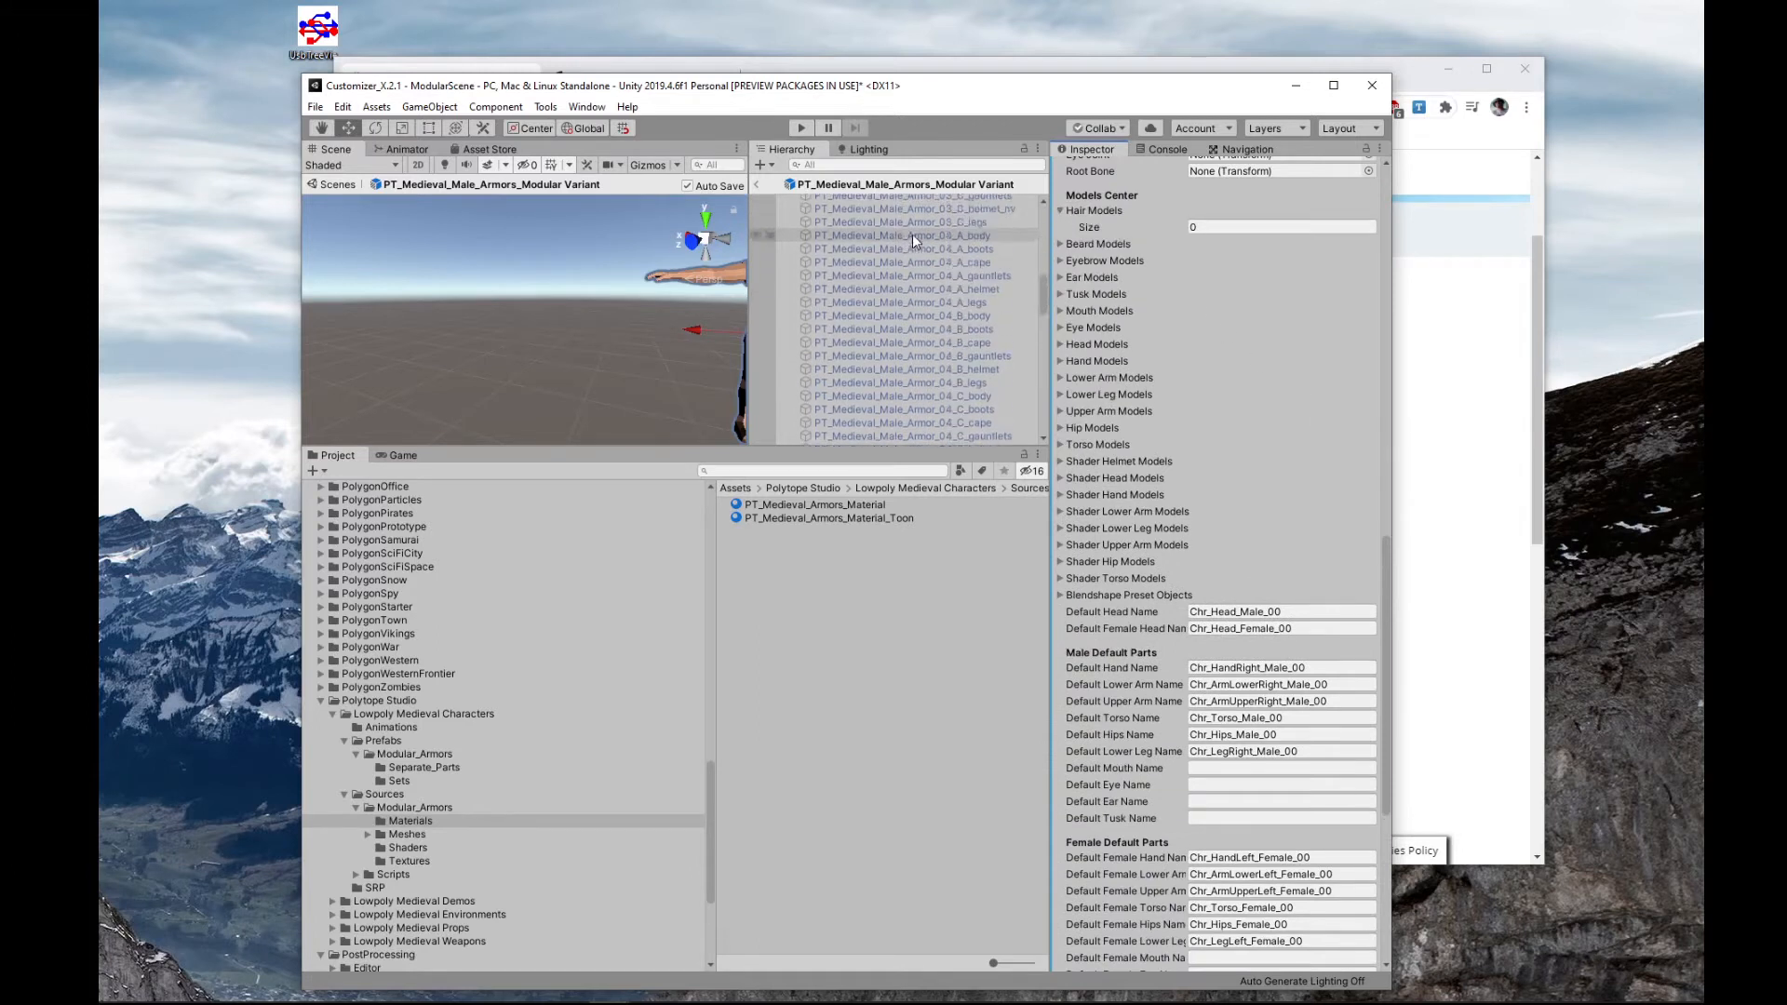
click(1366, 150)
scroll(922, 290, down, 10)
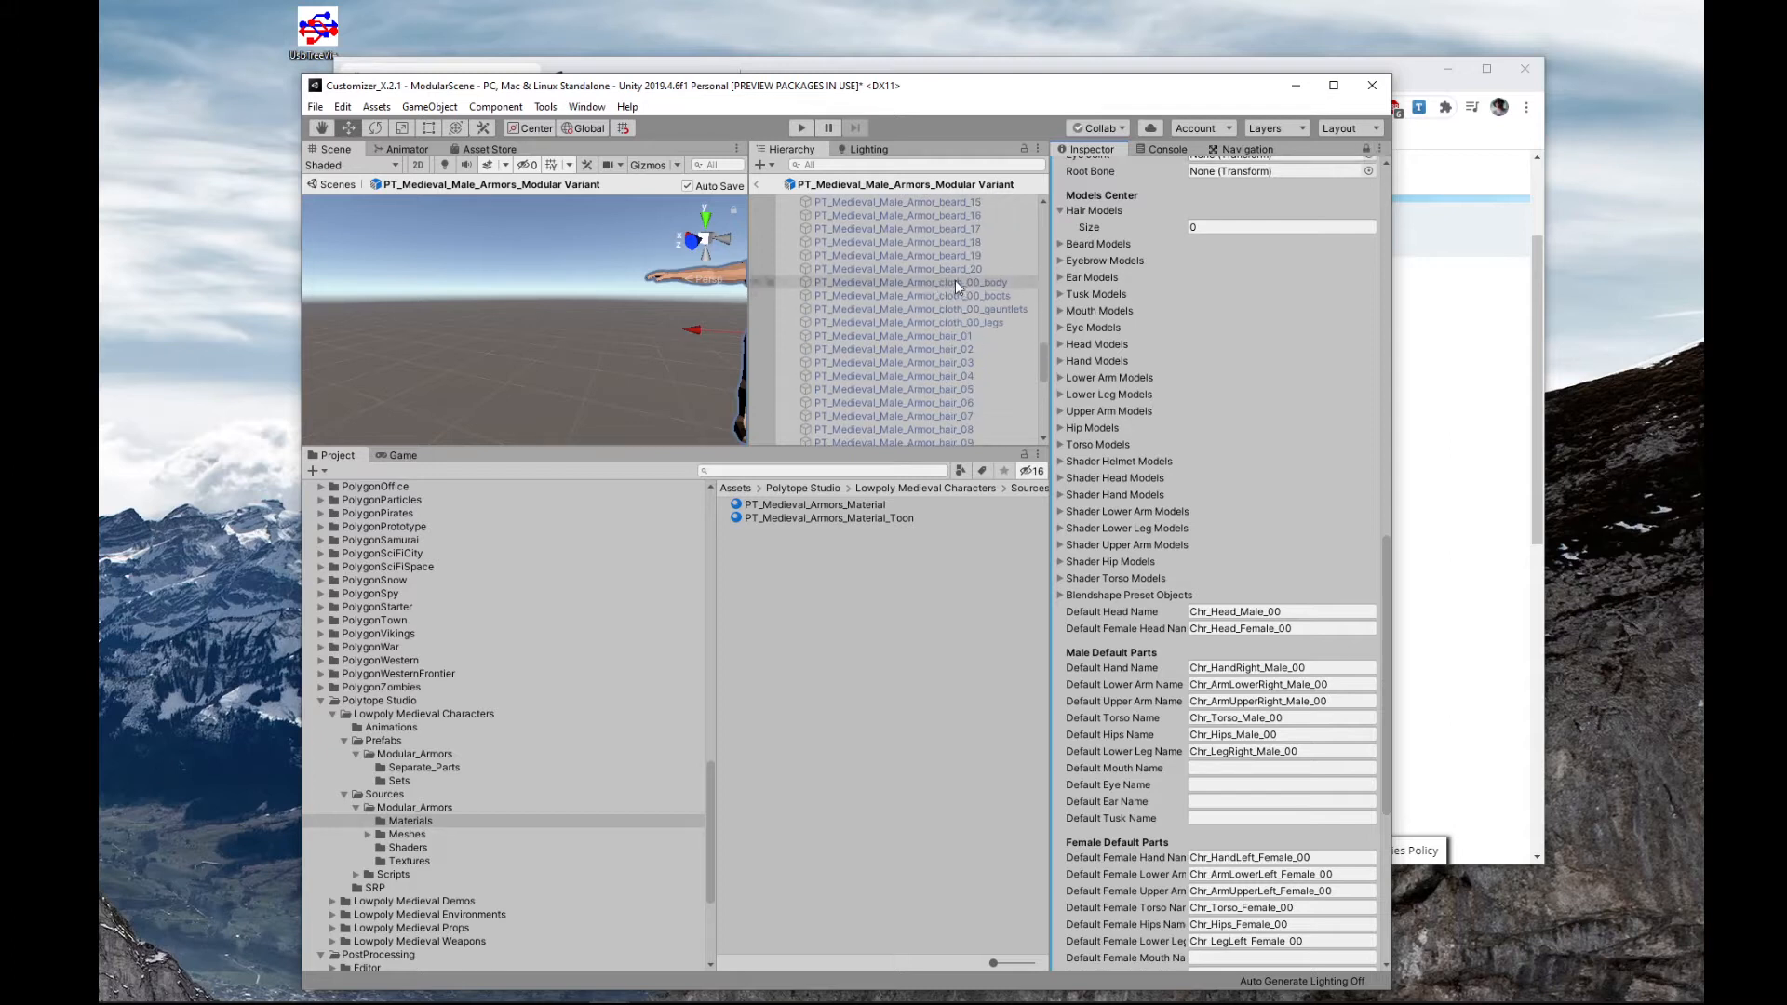
scroll(958, 352, down, 9)
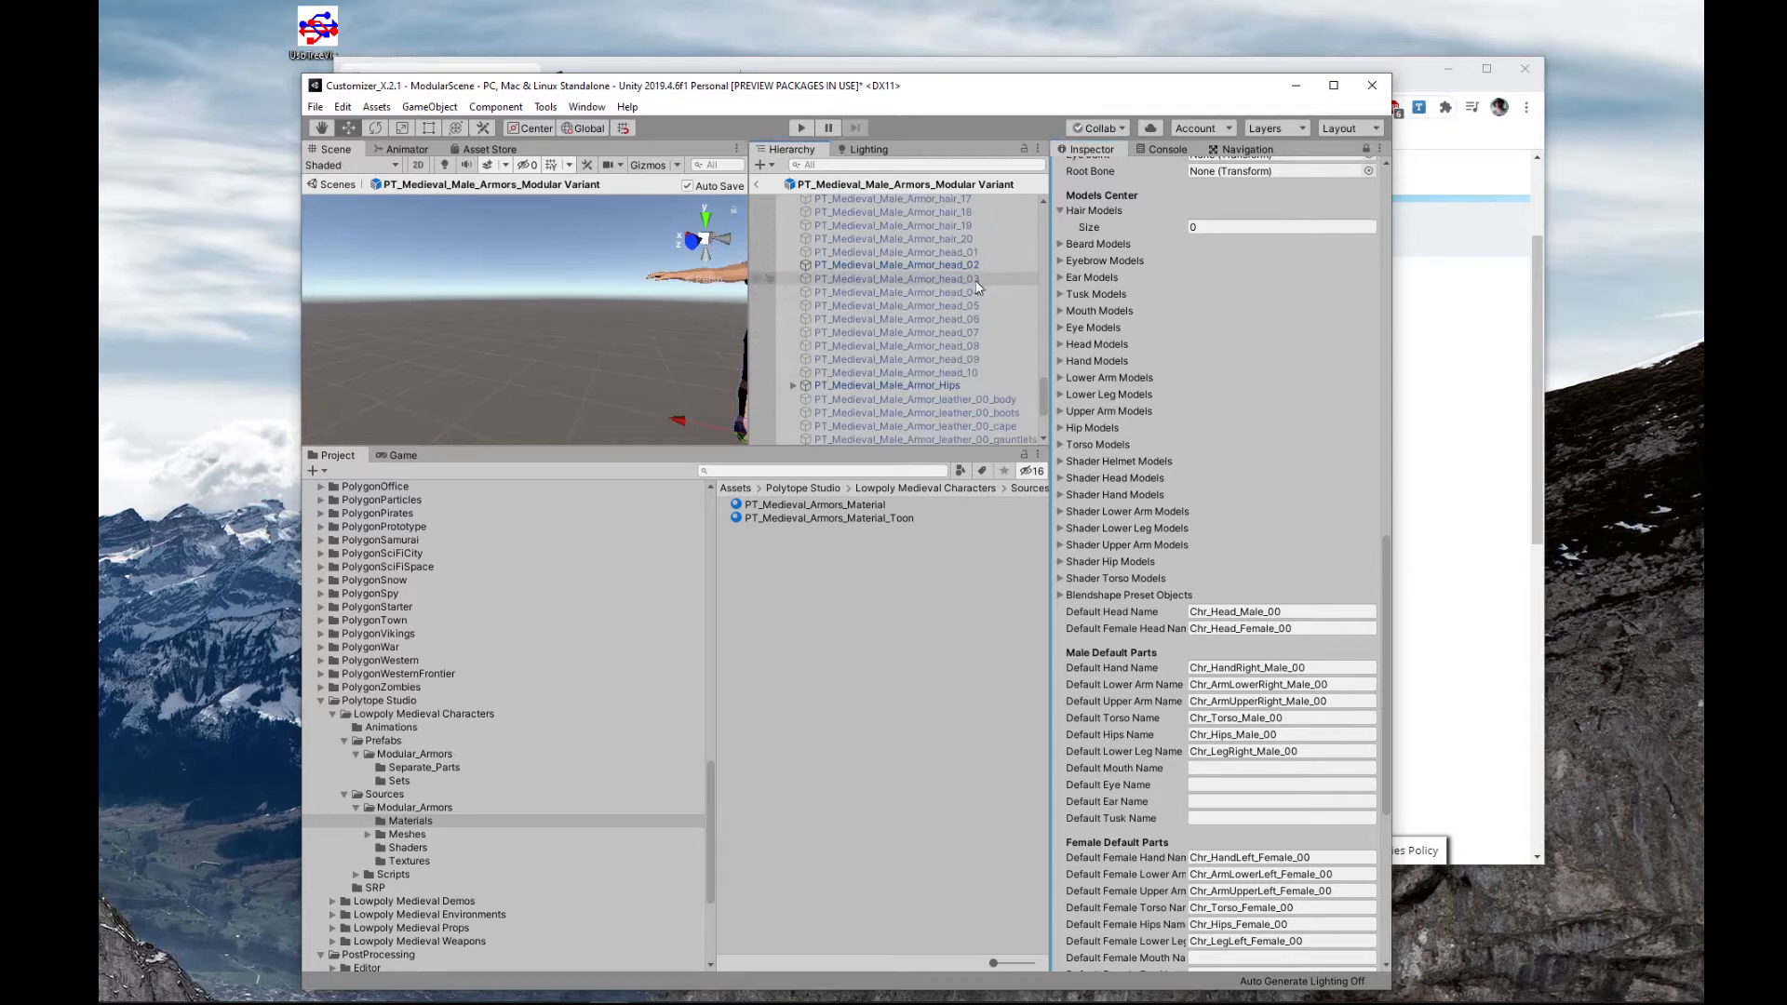
shift+click(974, 239)
drag(985, 227, 1101, 218)
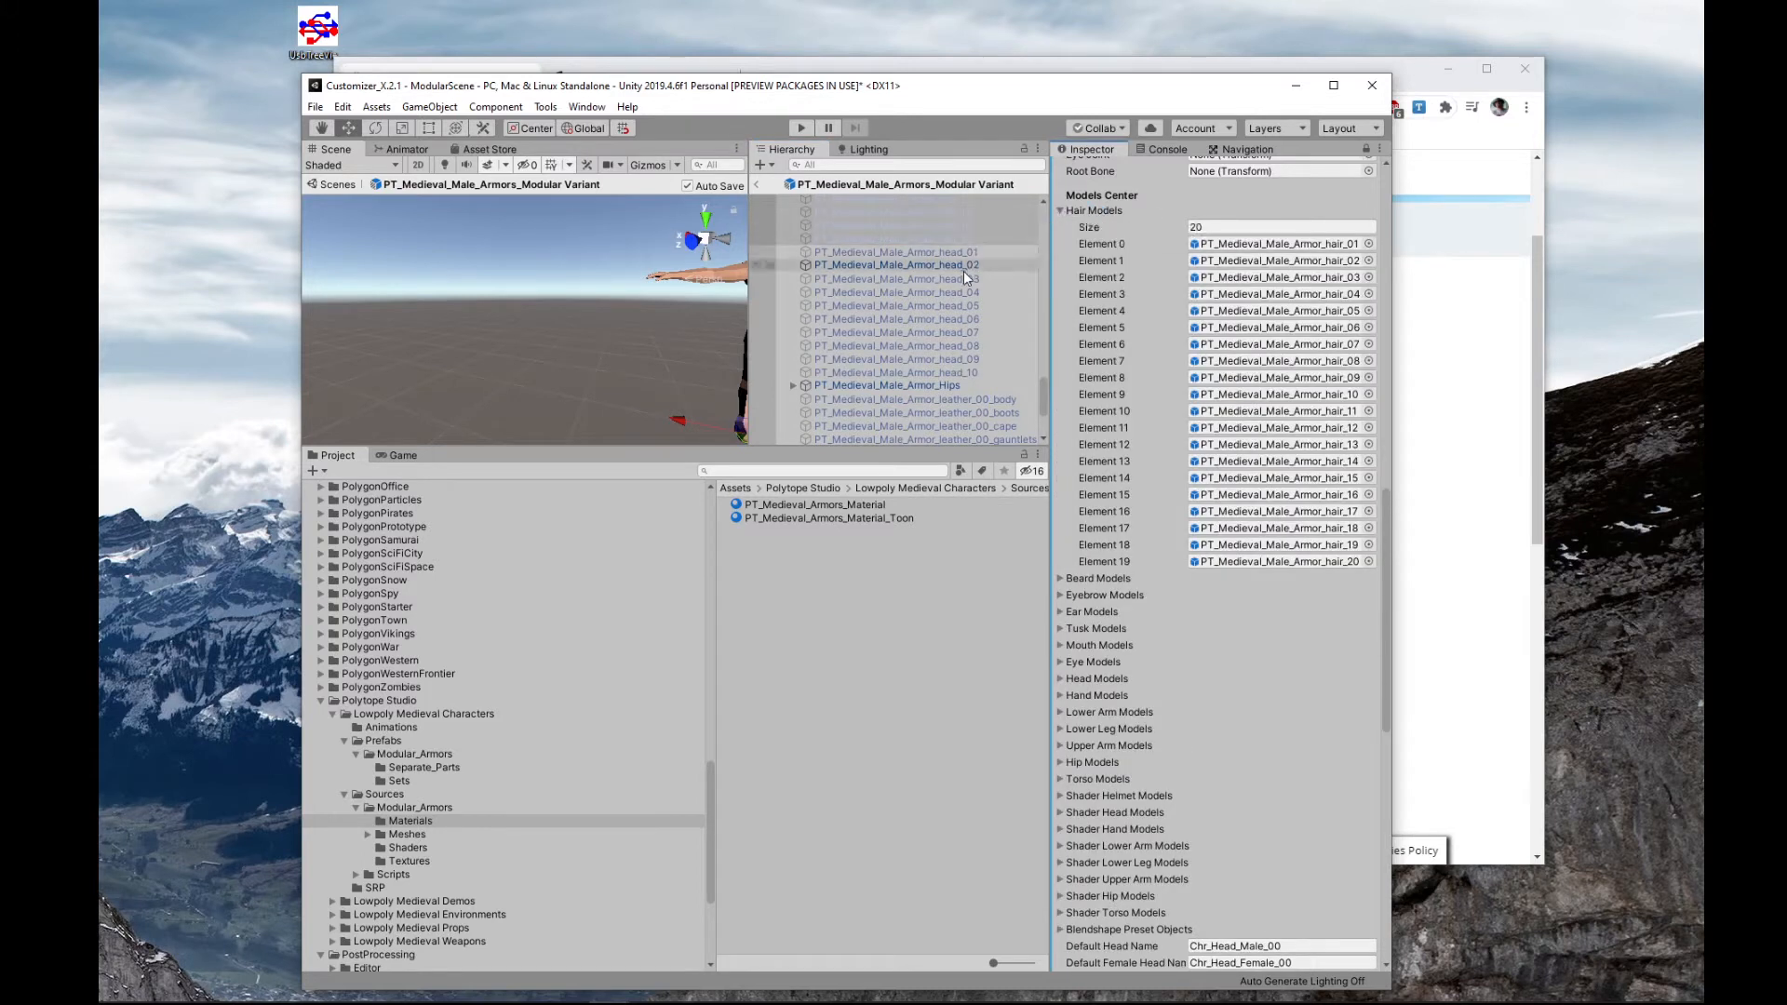
- Add the male parts beard_01 through beard_20 to the Beard Models list and check its entries
scroll(966, 272, up, 8)
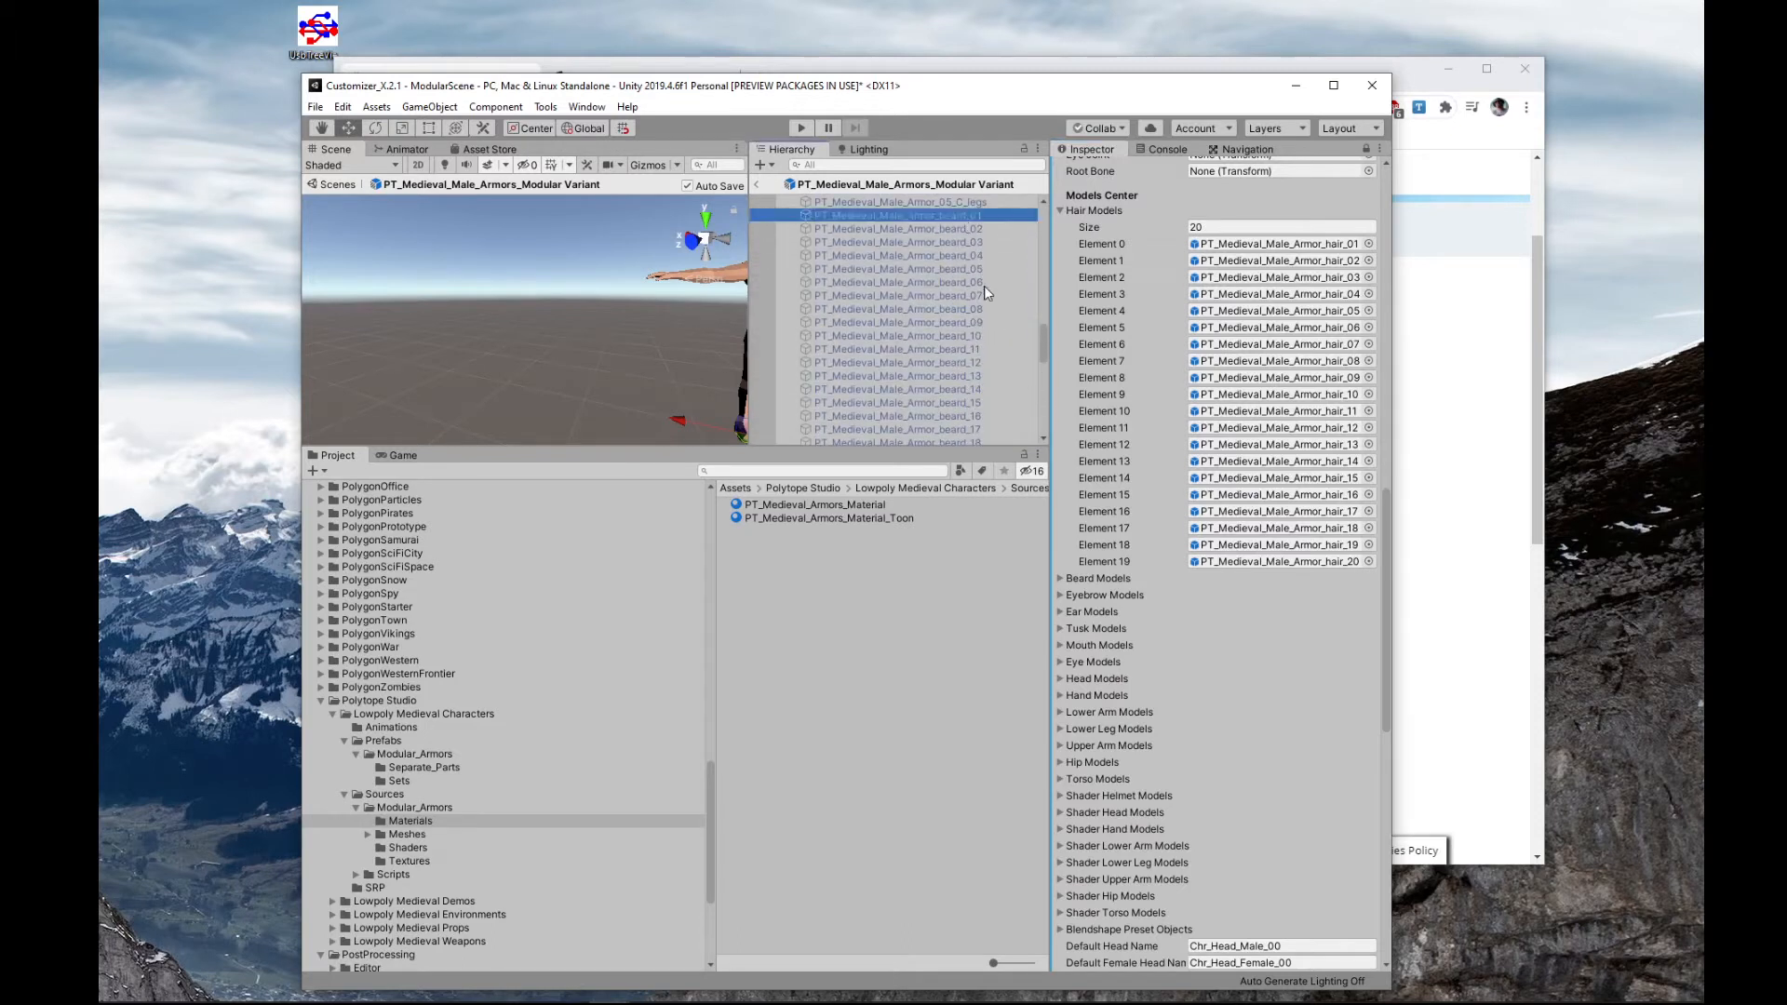
scroll(983, 288, down, 4)
shift+click(974, 318)
drag(948, 233, 1098, 579)
click(1063, 578)
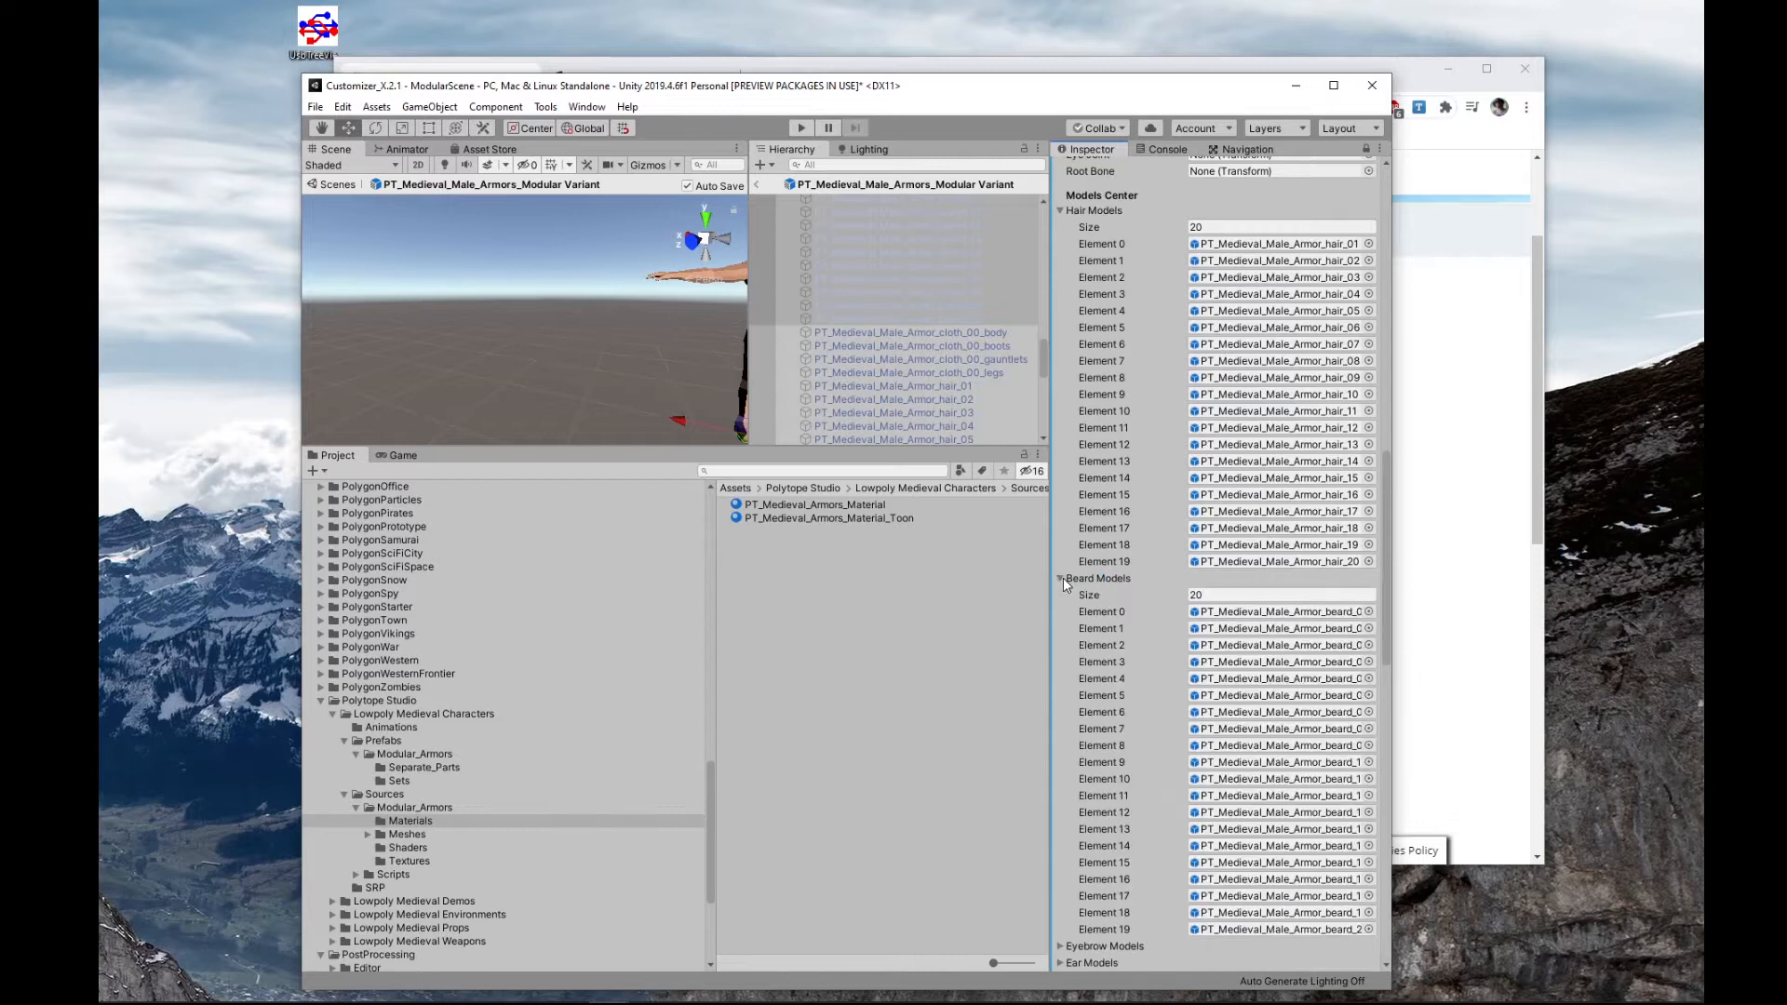
click(1063, 578)
- Add the male parts head_01 through head_10 to the Head Models list
scroll(1095, 397, down, 3)
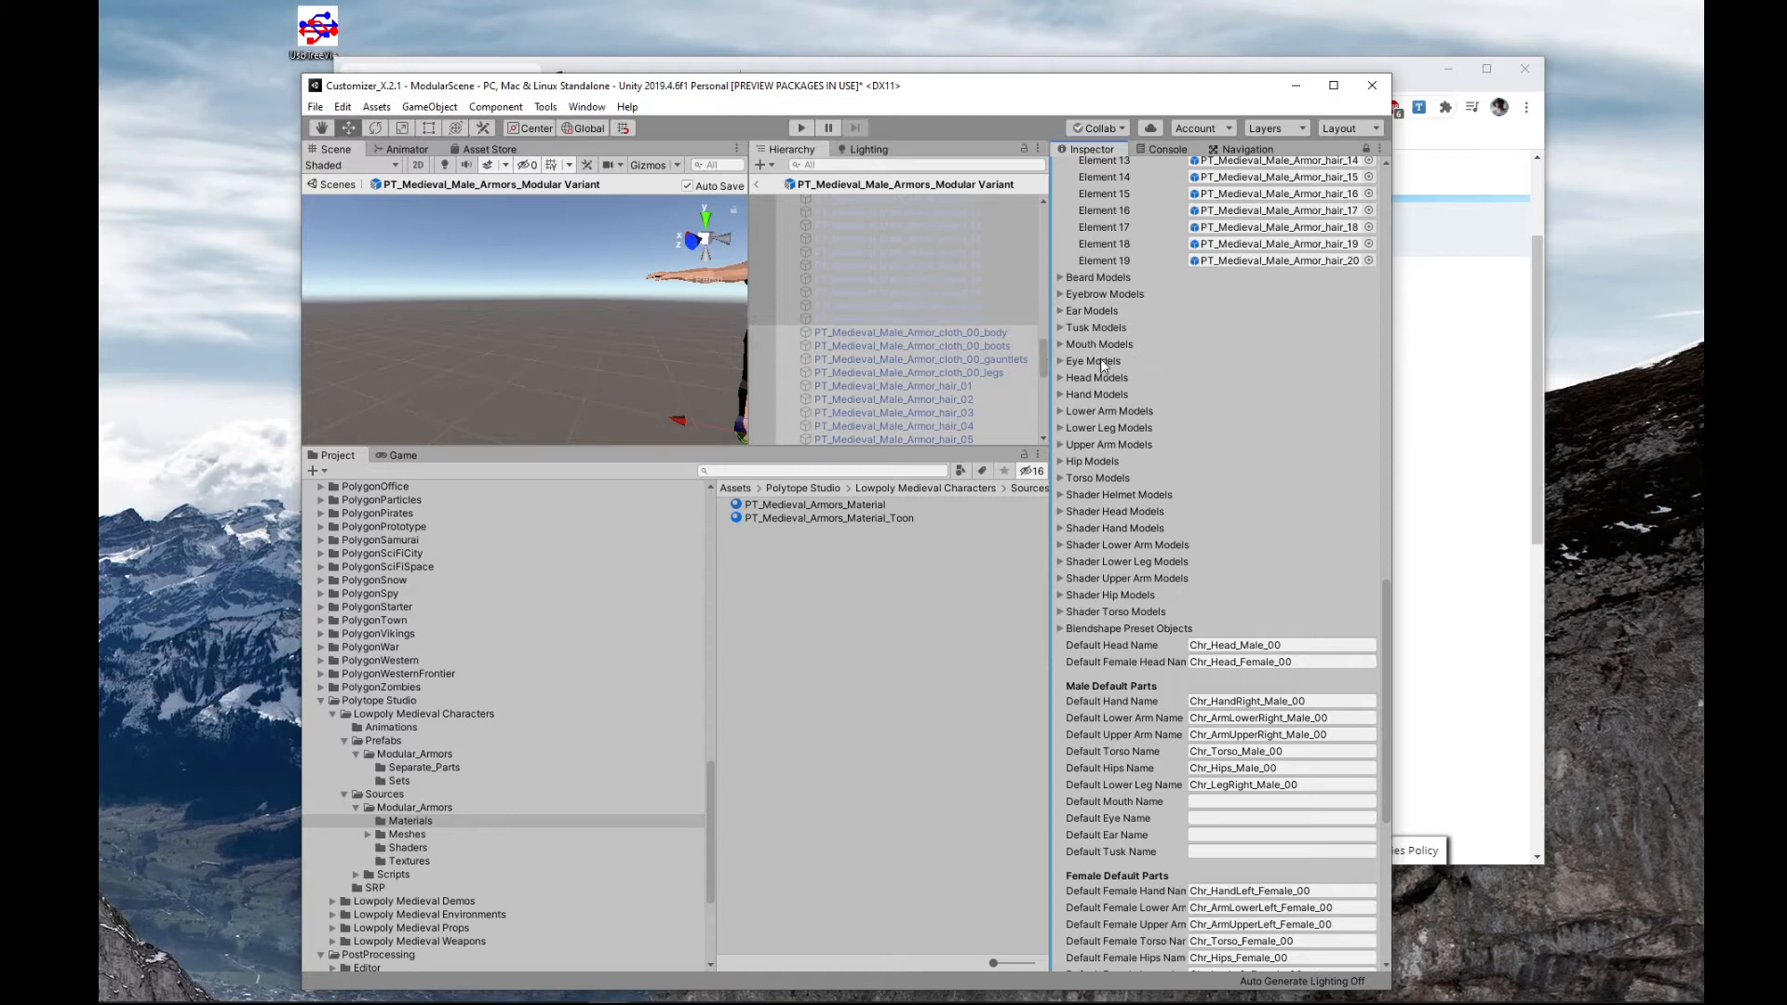
scroll(944, 354, down, 5)
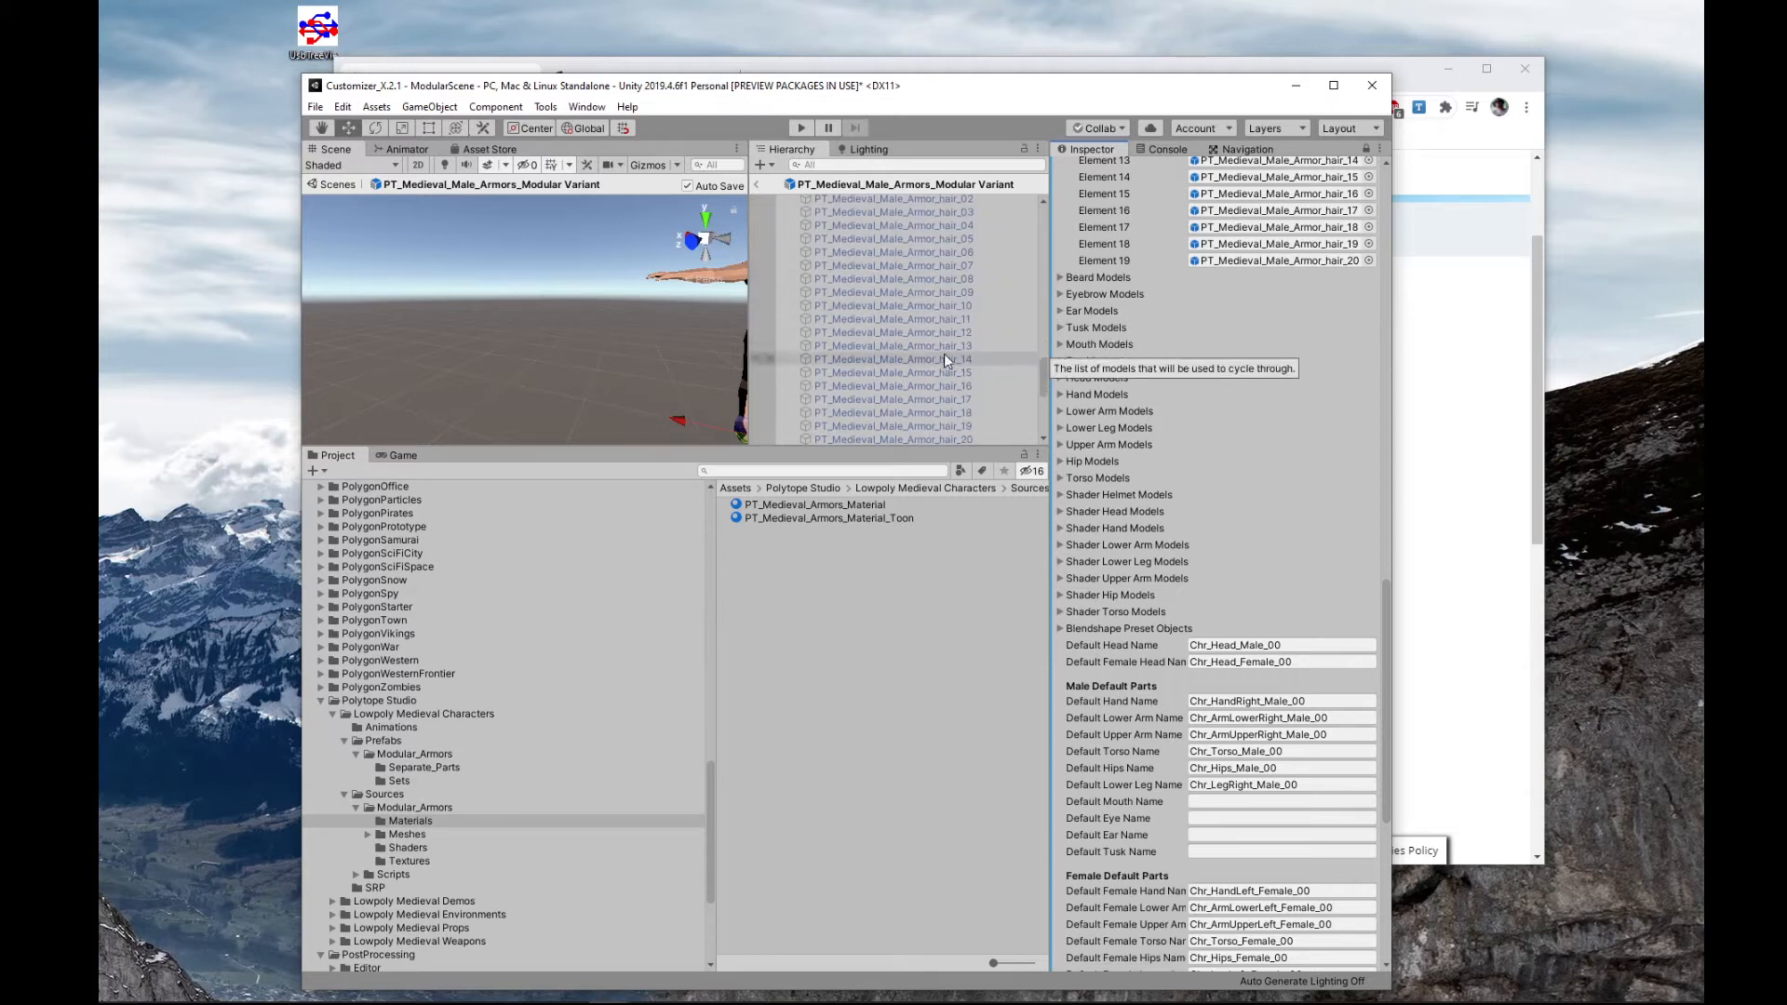
click(1060, 377)
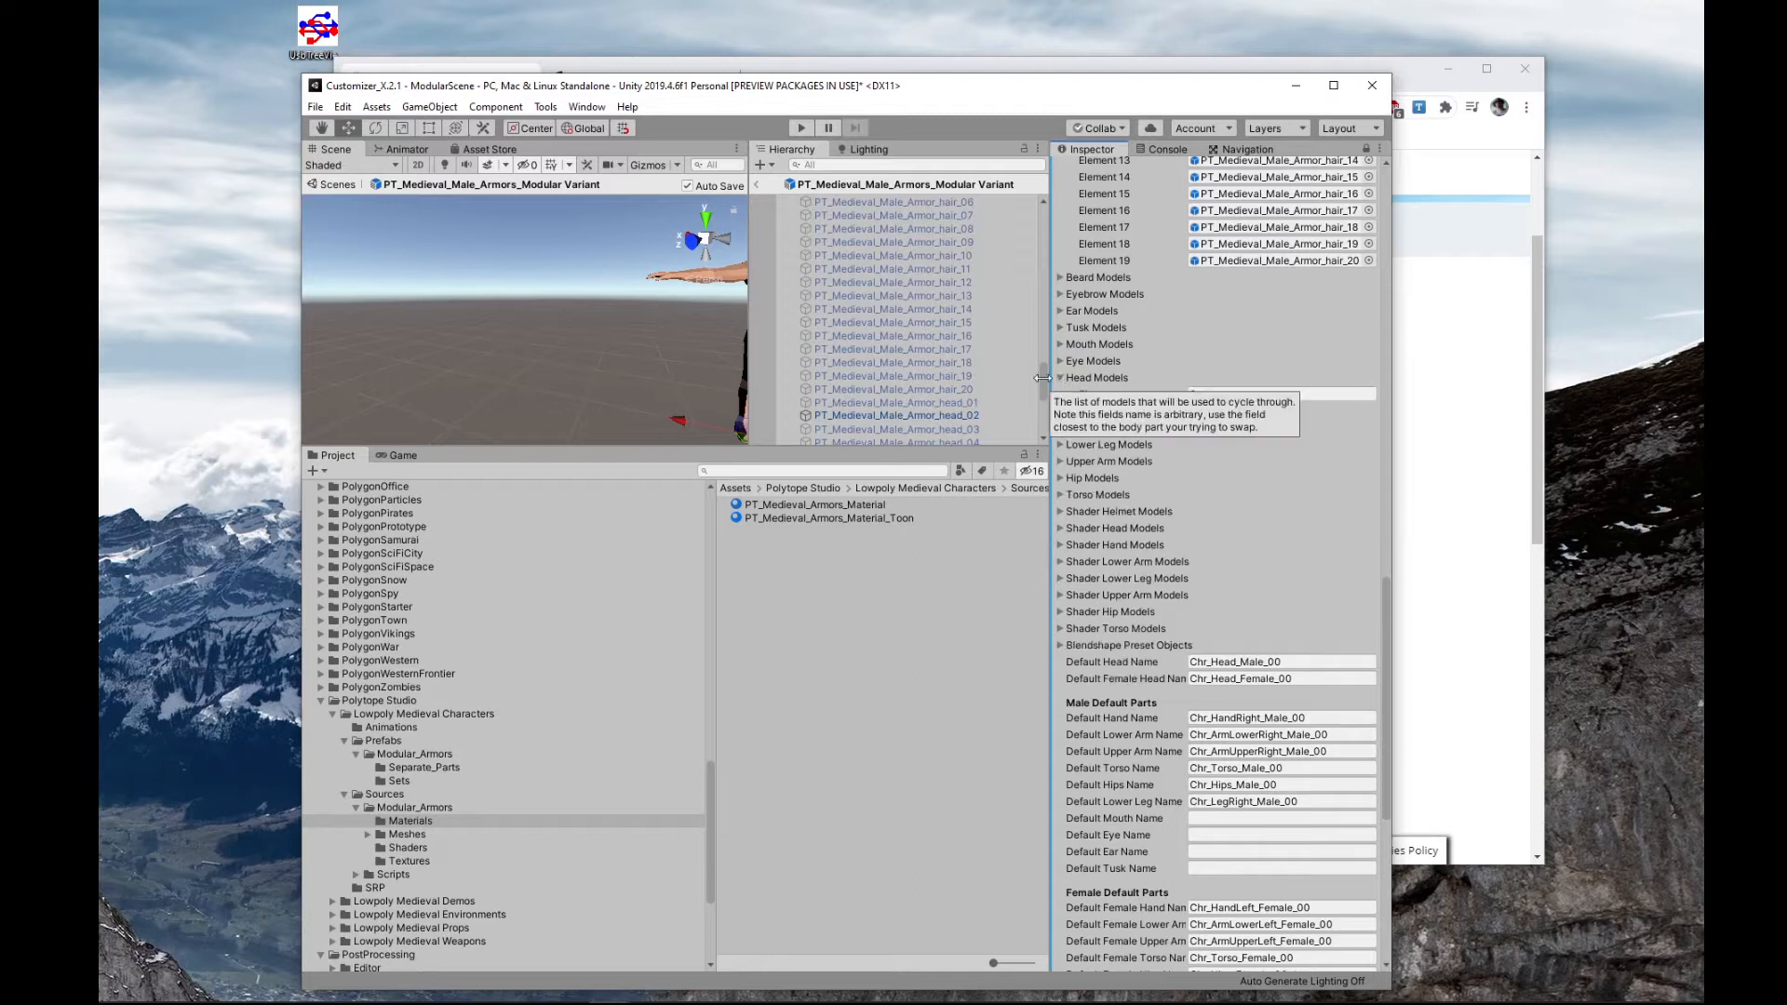
scroll(970, 311, down, 3)
click(962, 315)
ctrl+click(963, 303)
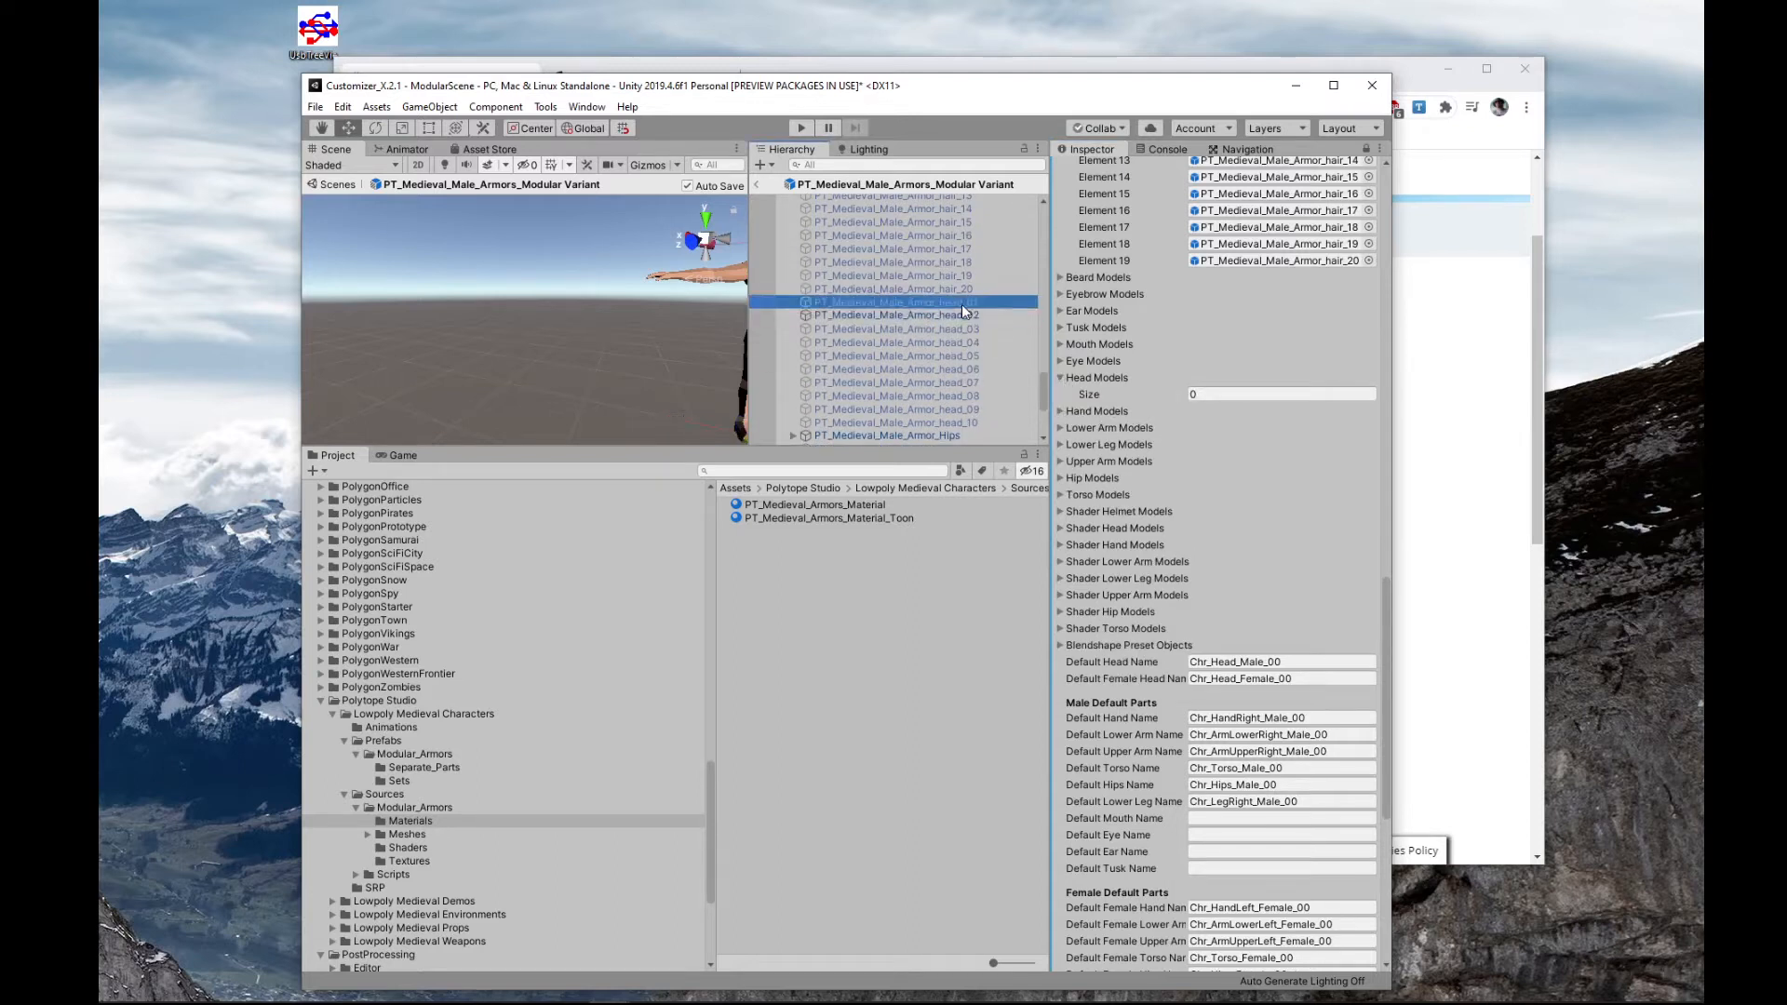
shift+click(958, 421)
drag(970, 319, 1113, 376)
click(960, 319)
- Filter the hierarchy for gauntlets and add all male gauntlets parts, 01_A through plate_00, to the Hand Models list
scroll(1069, 473, down, 6)
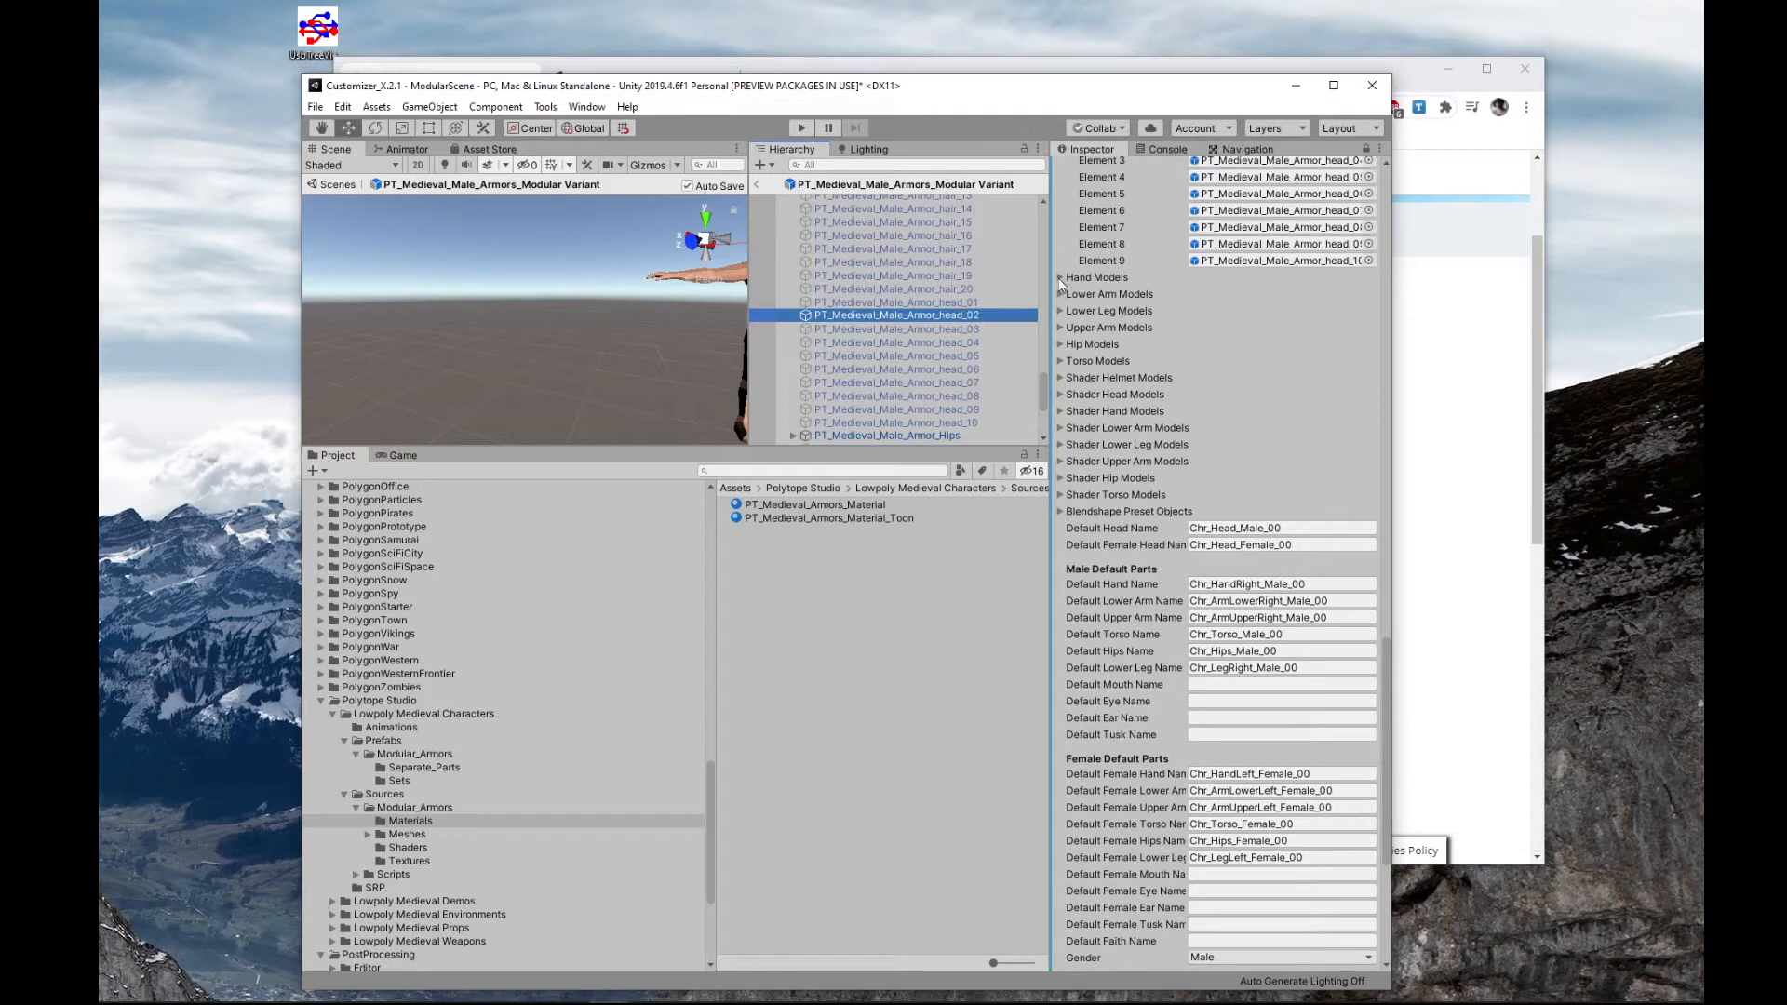
click(1059, 277)
scroll(953, 326, up, 10)
scroll(956, 328, up, 15)
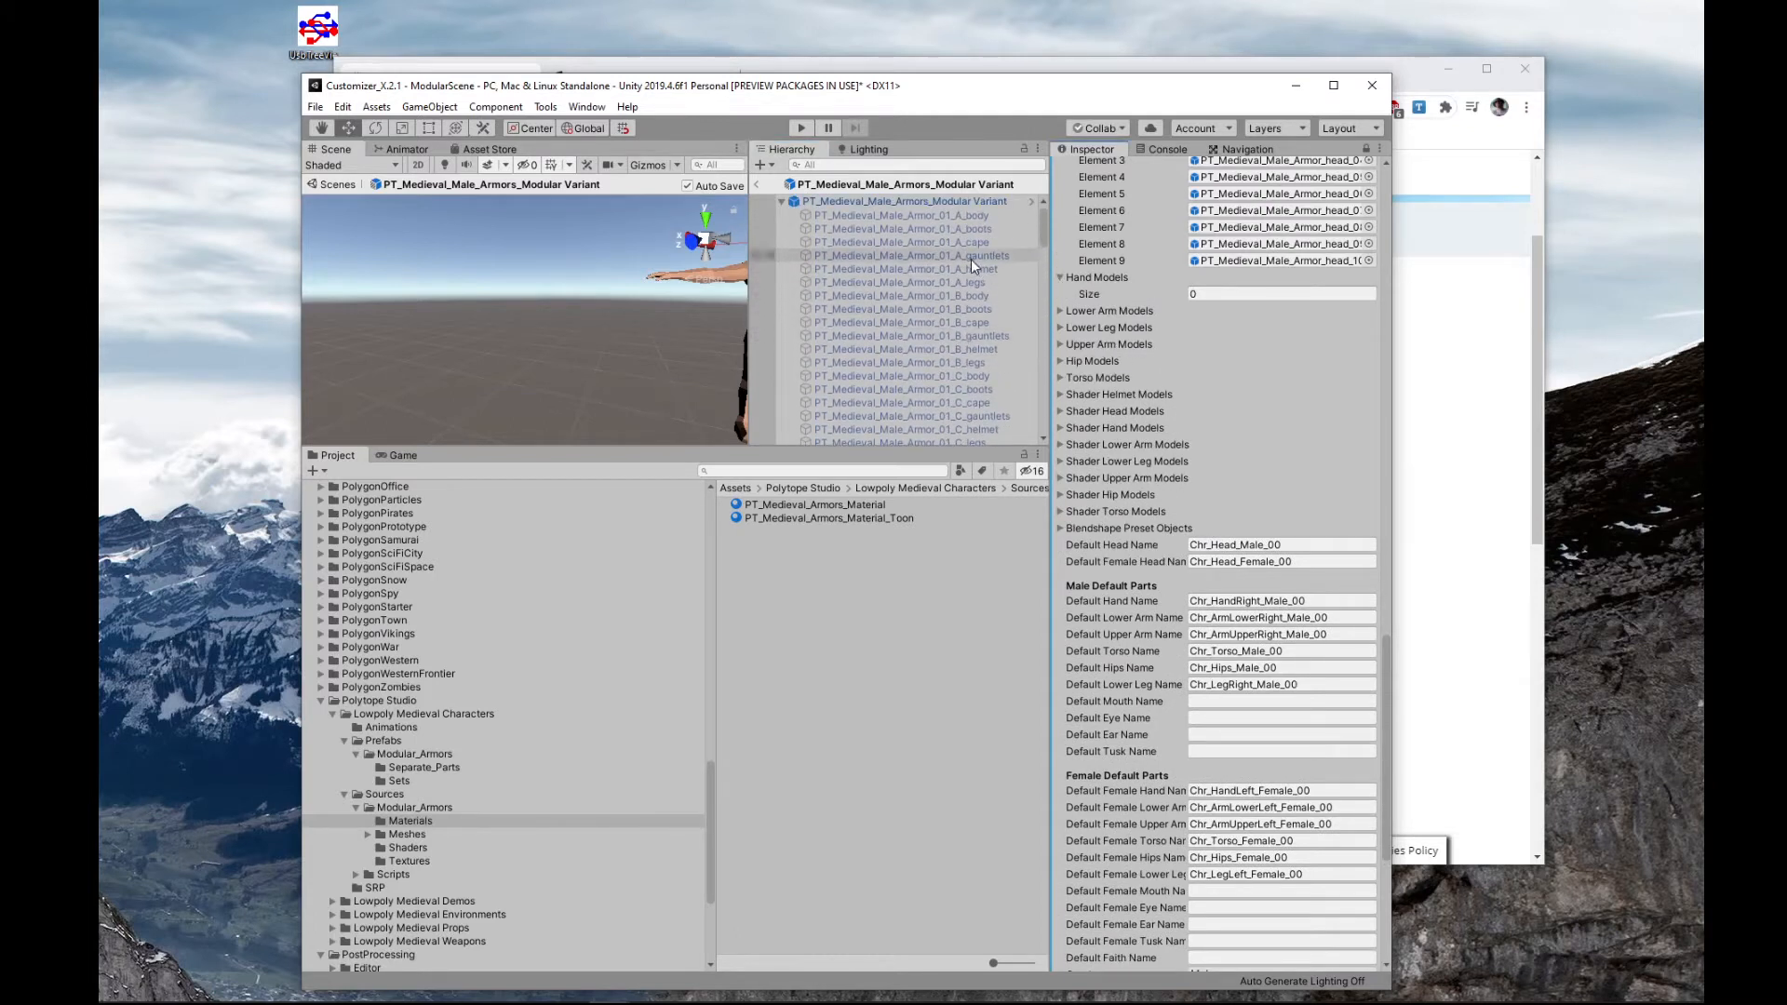
click(846, 165)
text(gaunl)
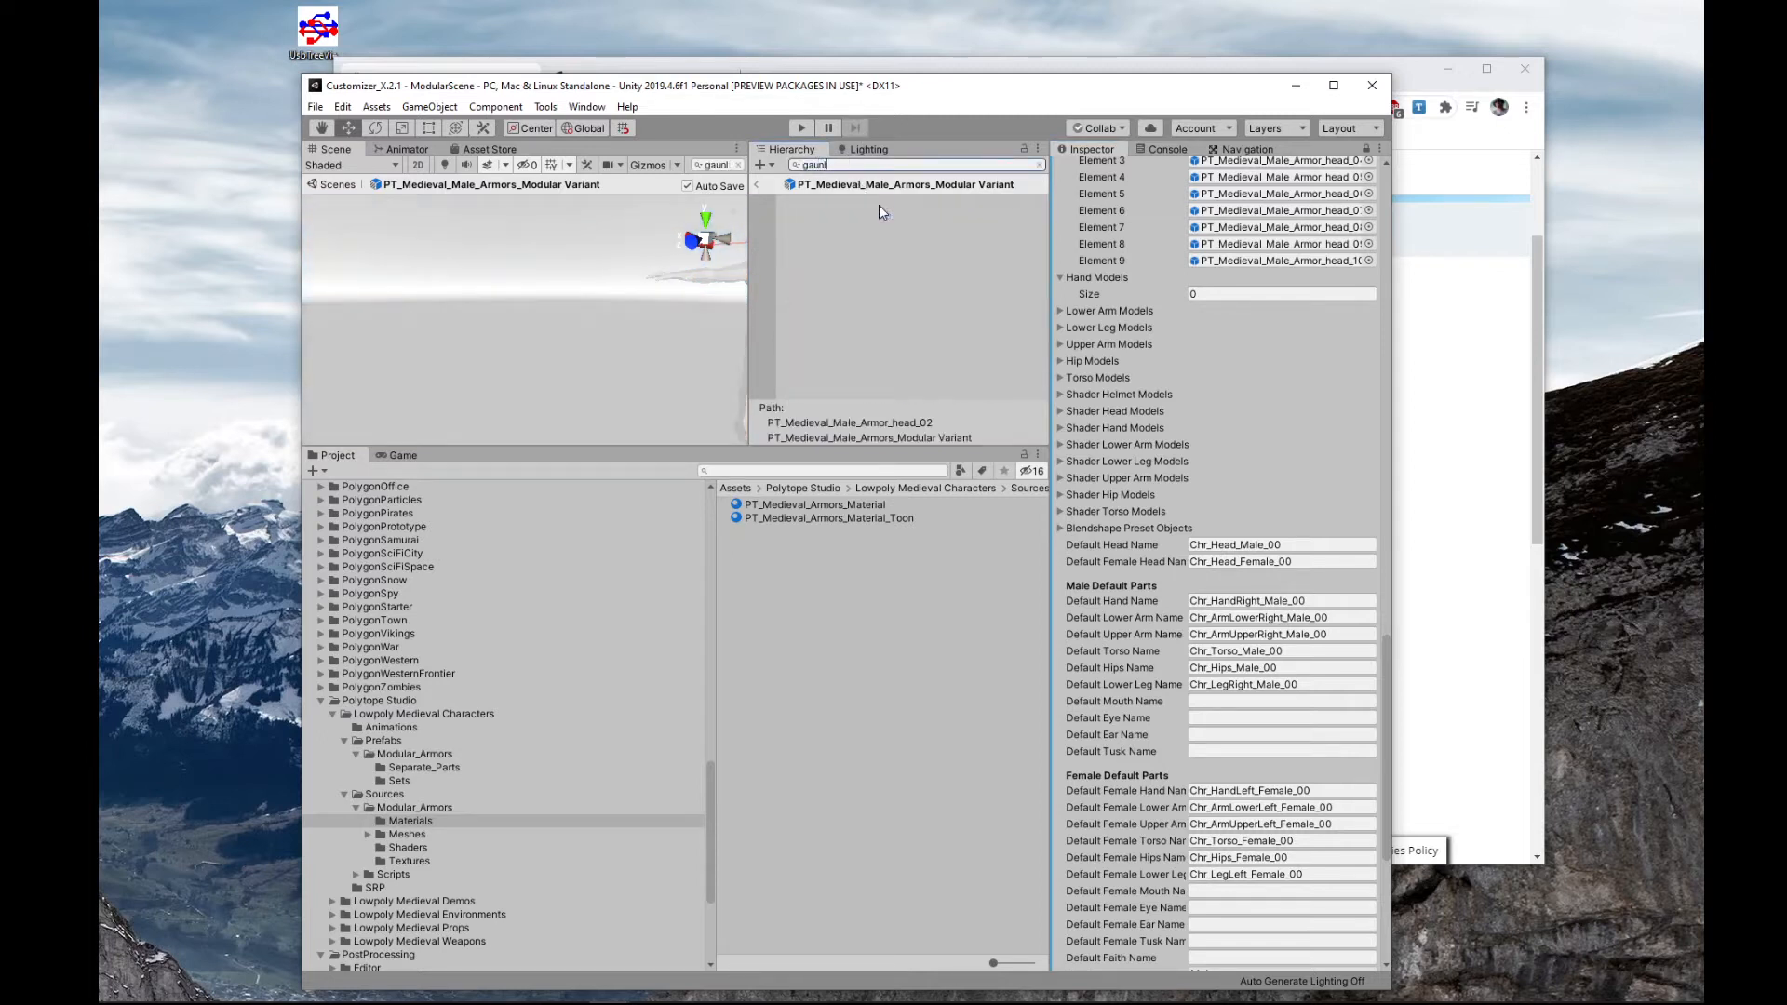
key(BackSpace)
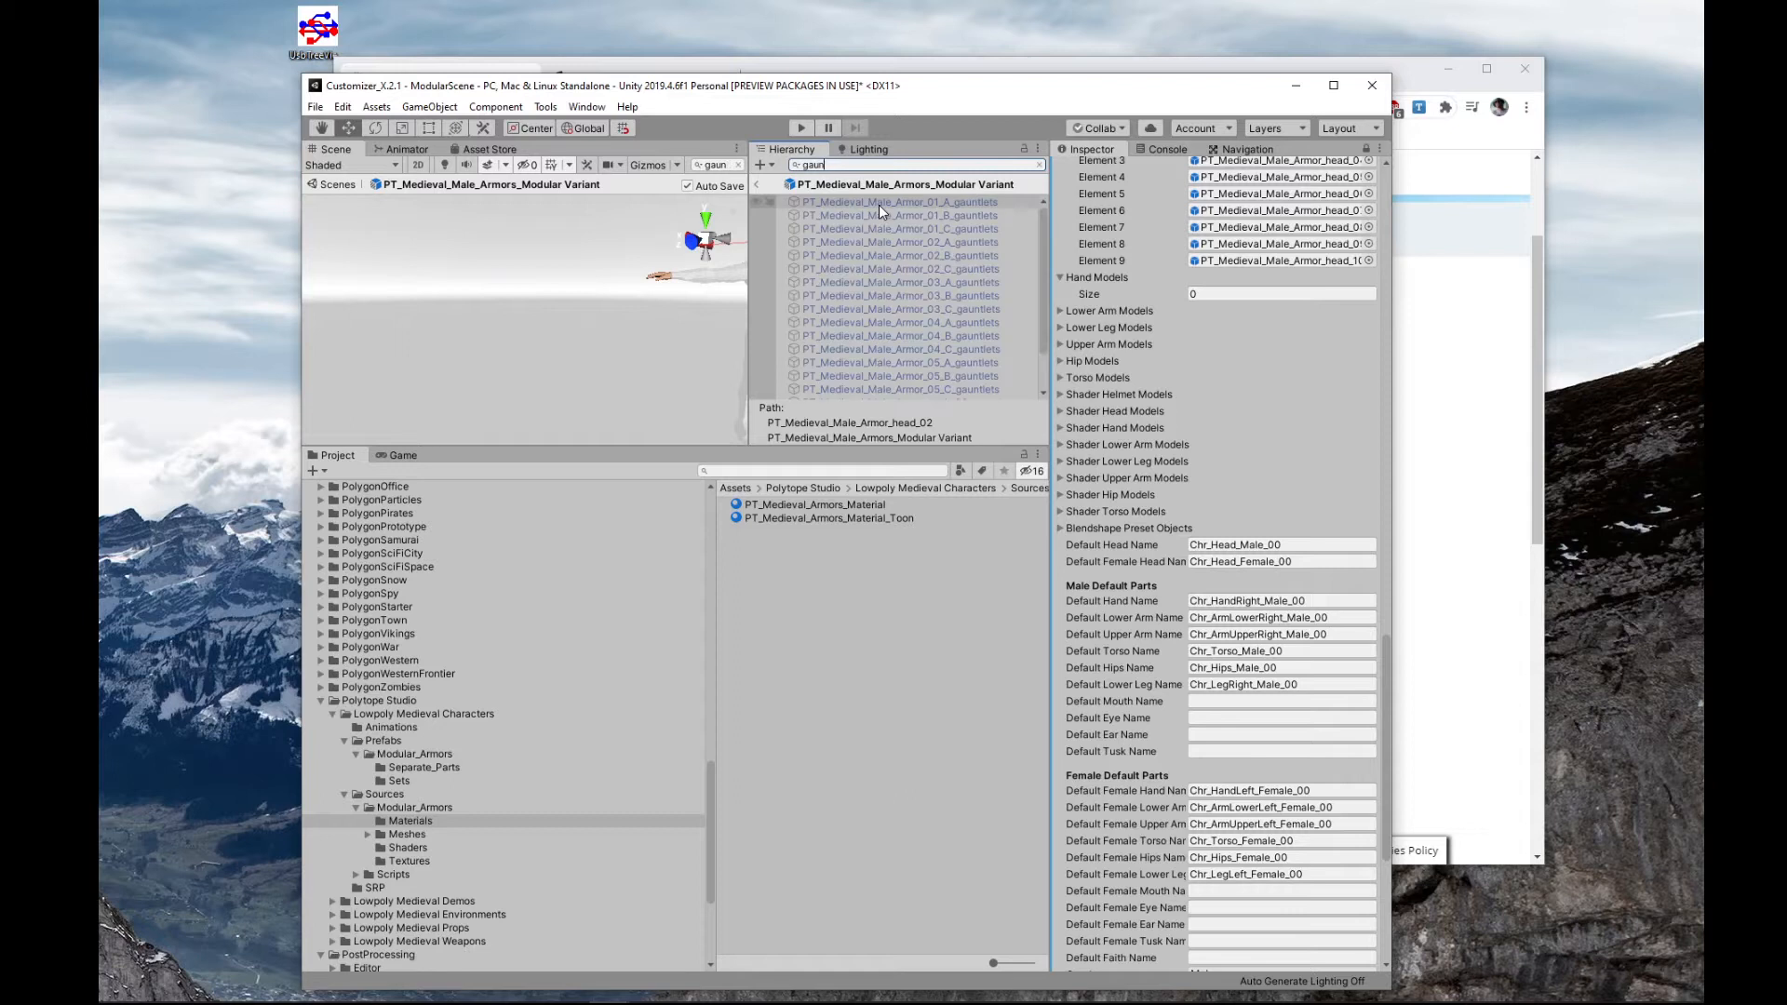
click(967, 201)
scroll(977, 292, down, 2)
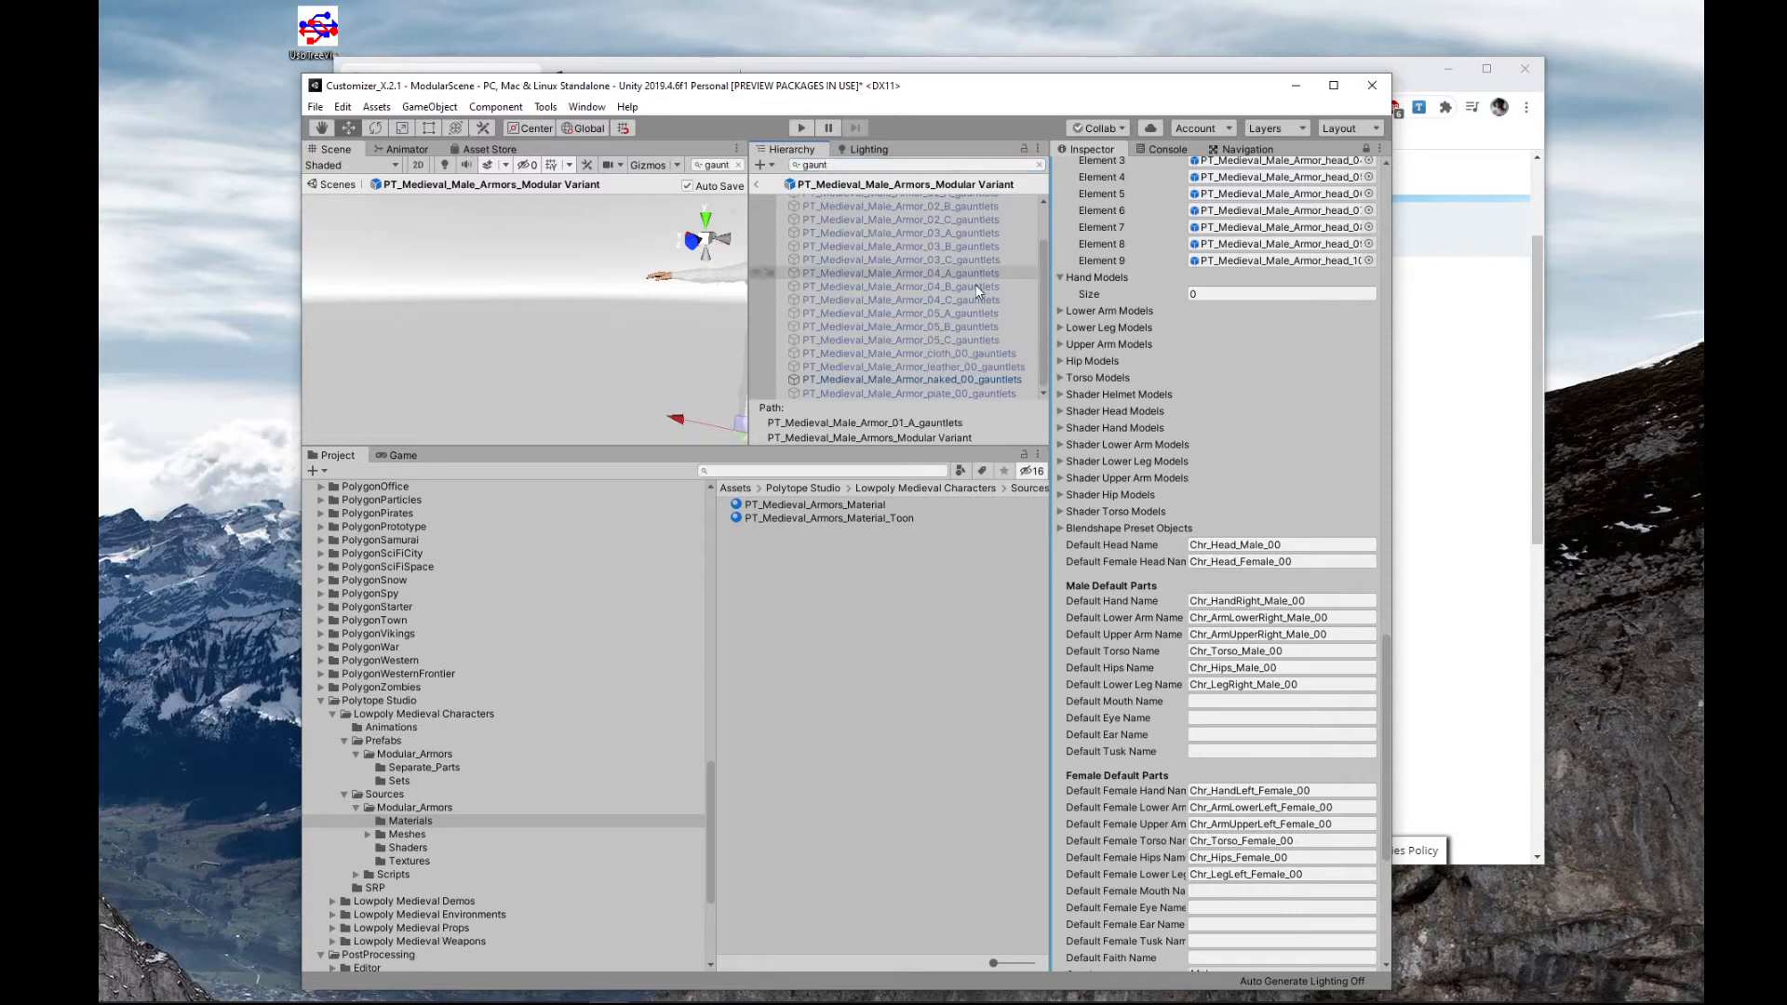
shift+click(980, 390)
drag(977, 294, 1087, 274)
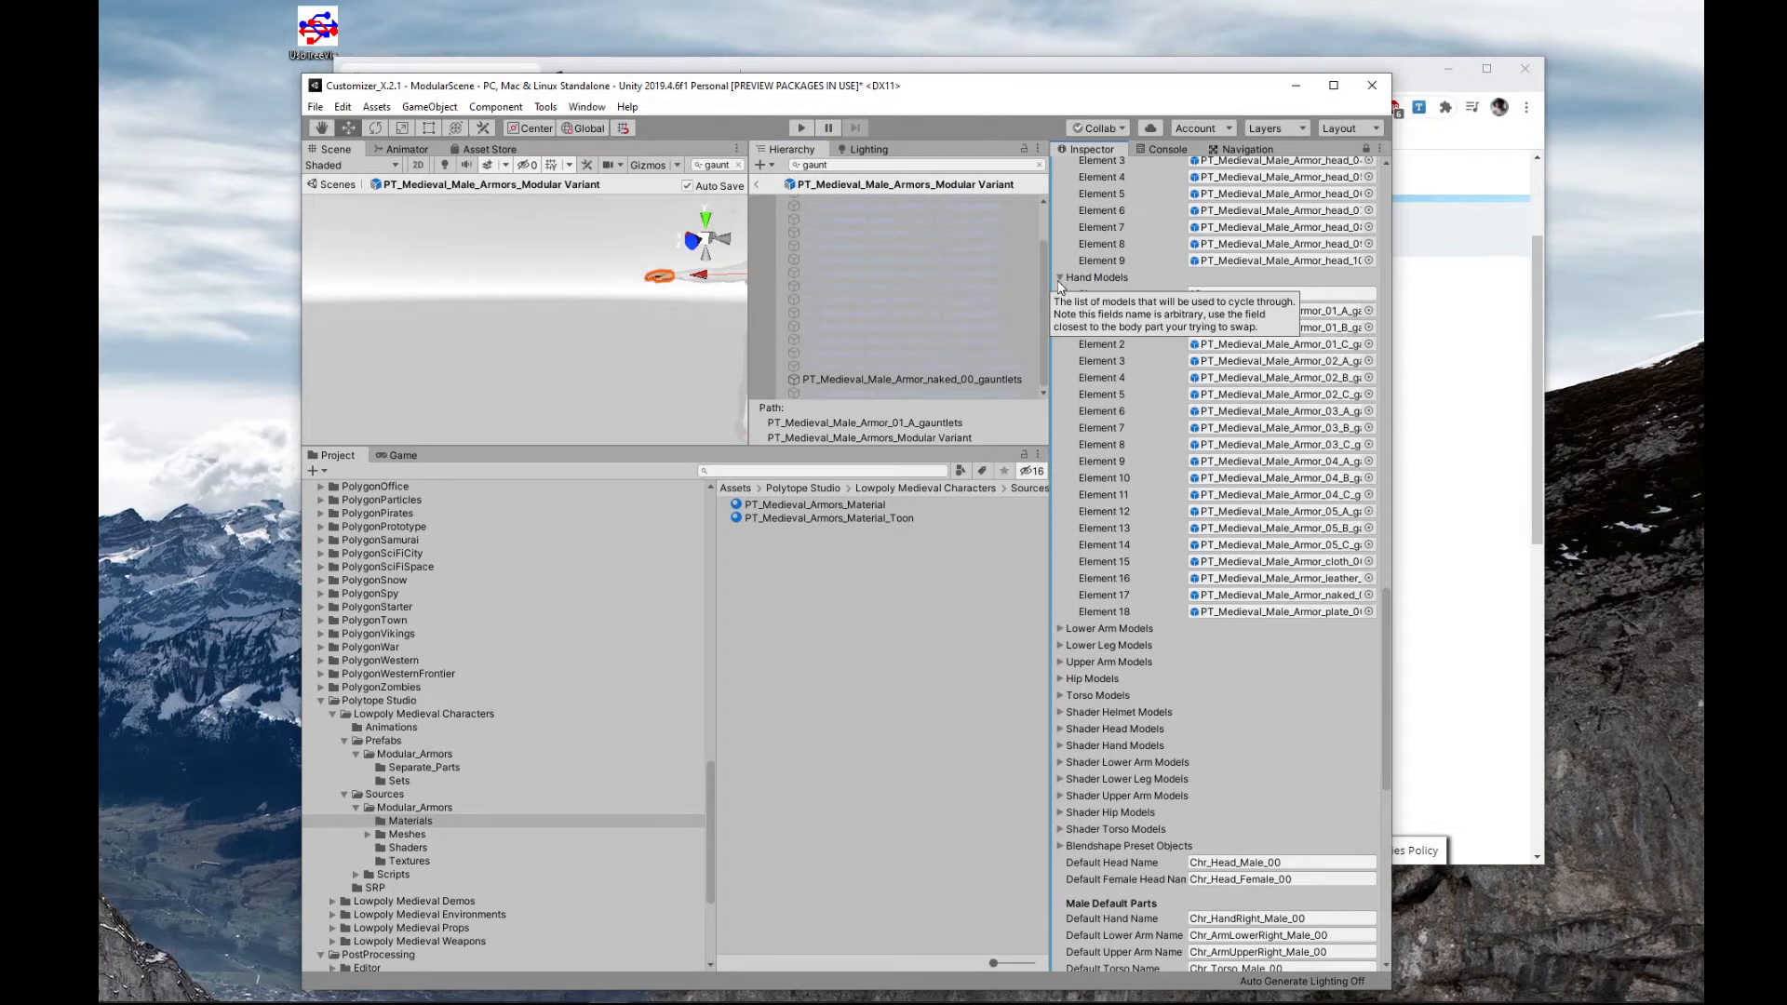
click(1060, 279)
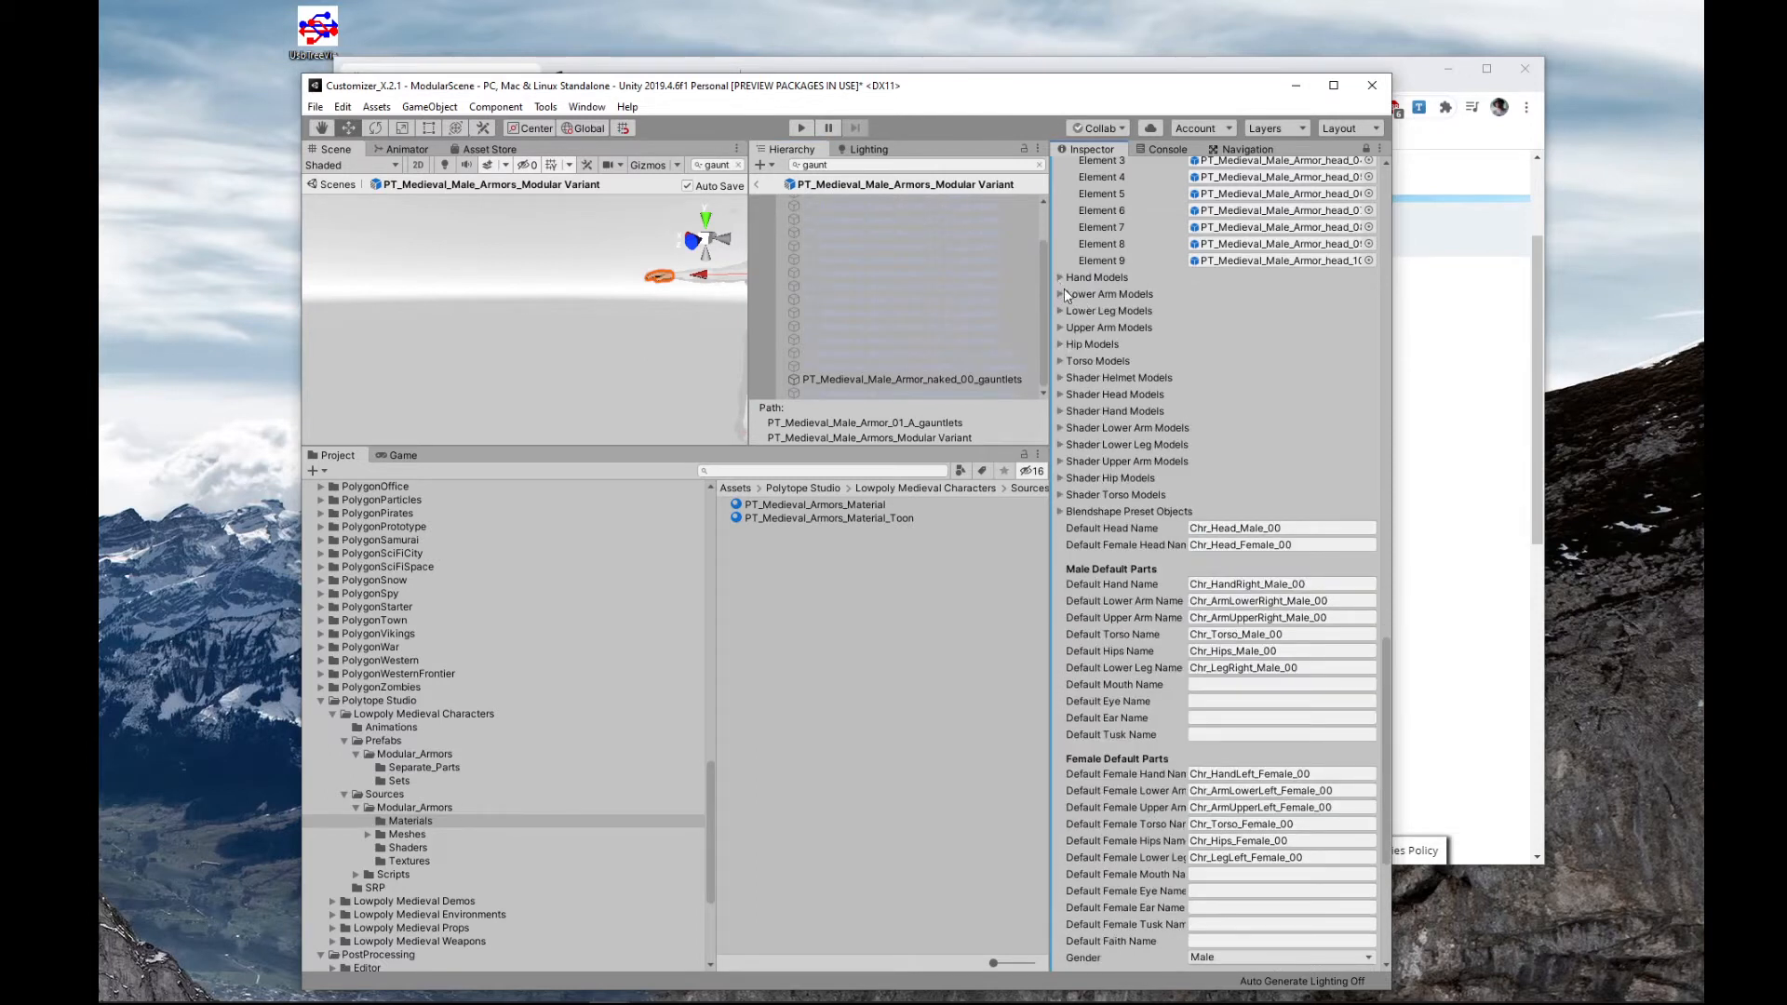
- Filter the hierarchy for "boots" and add all male boots parts, 01_A through plate_00, to the Lower Leg Models list
scroll(847, 202, up, 1)
click(829, 165)
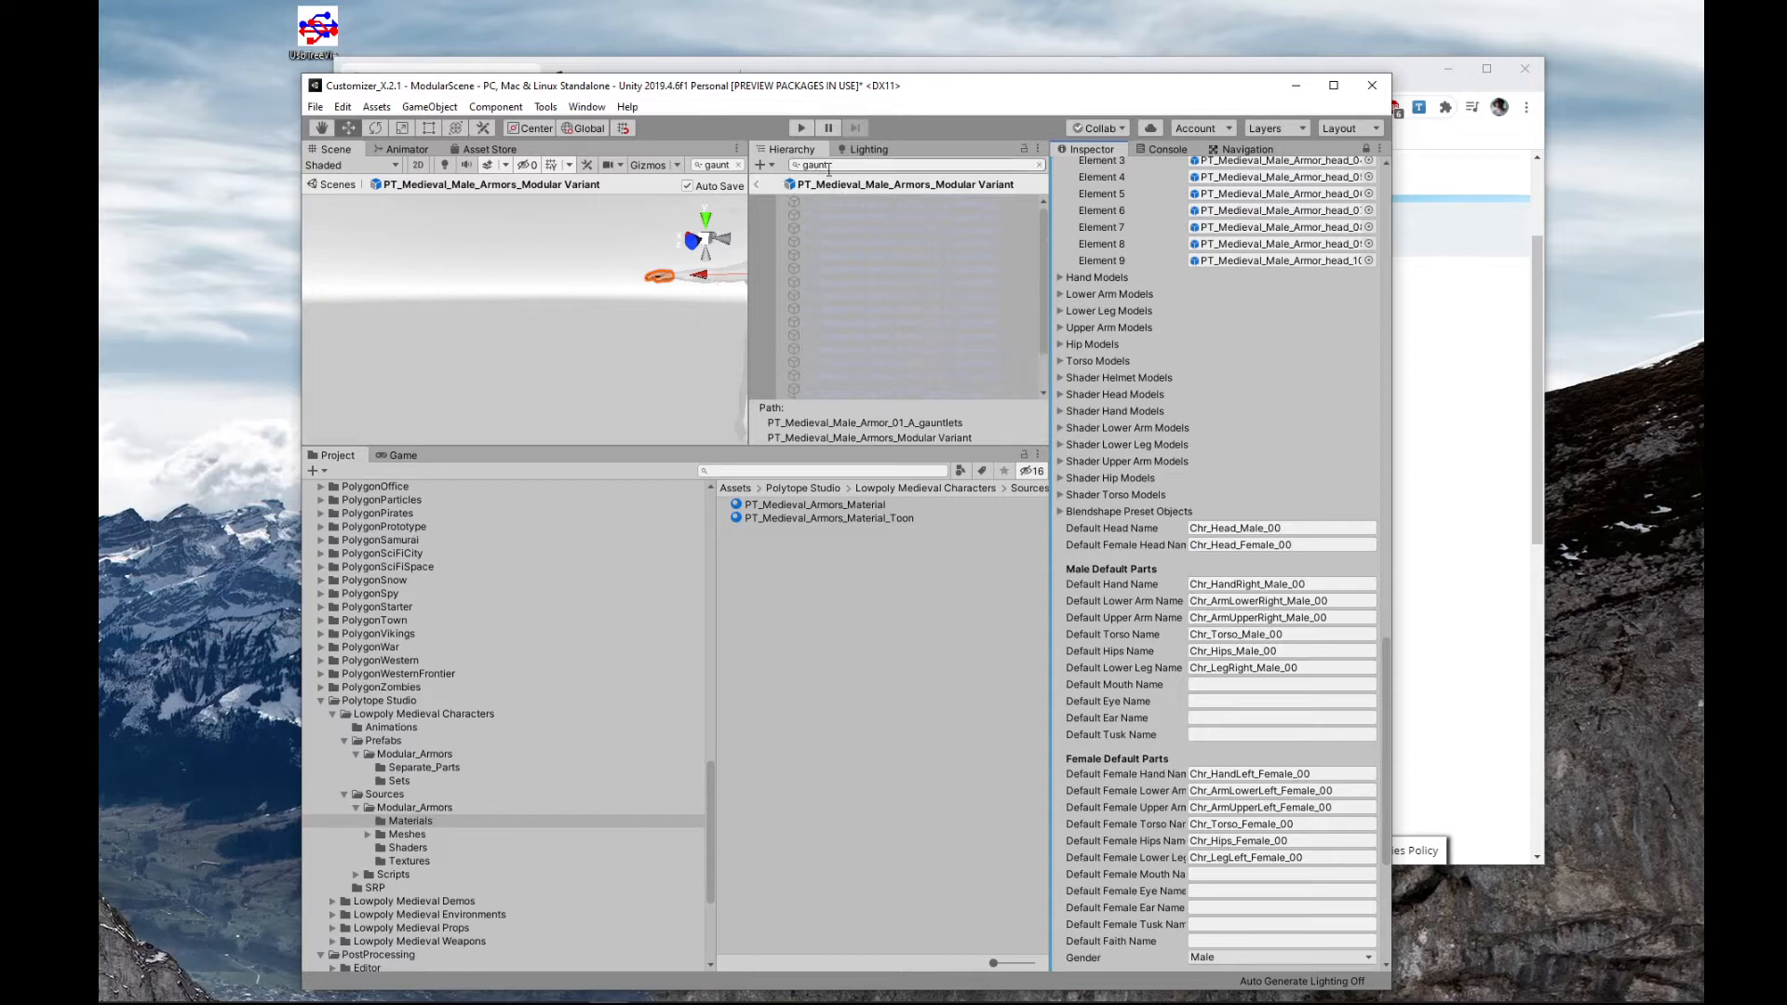
click(1039, 165)
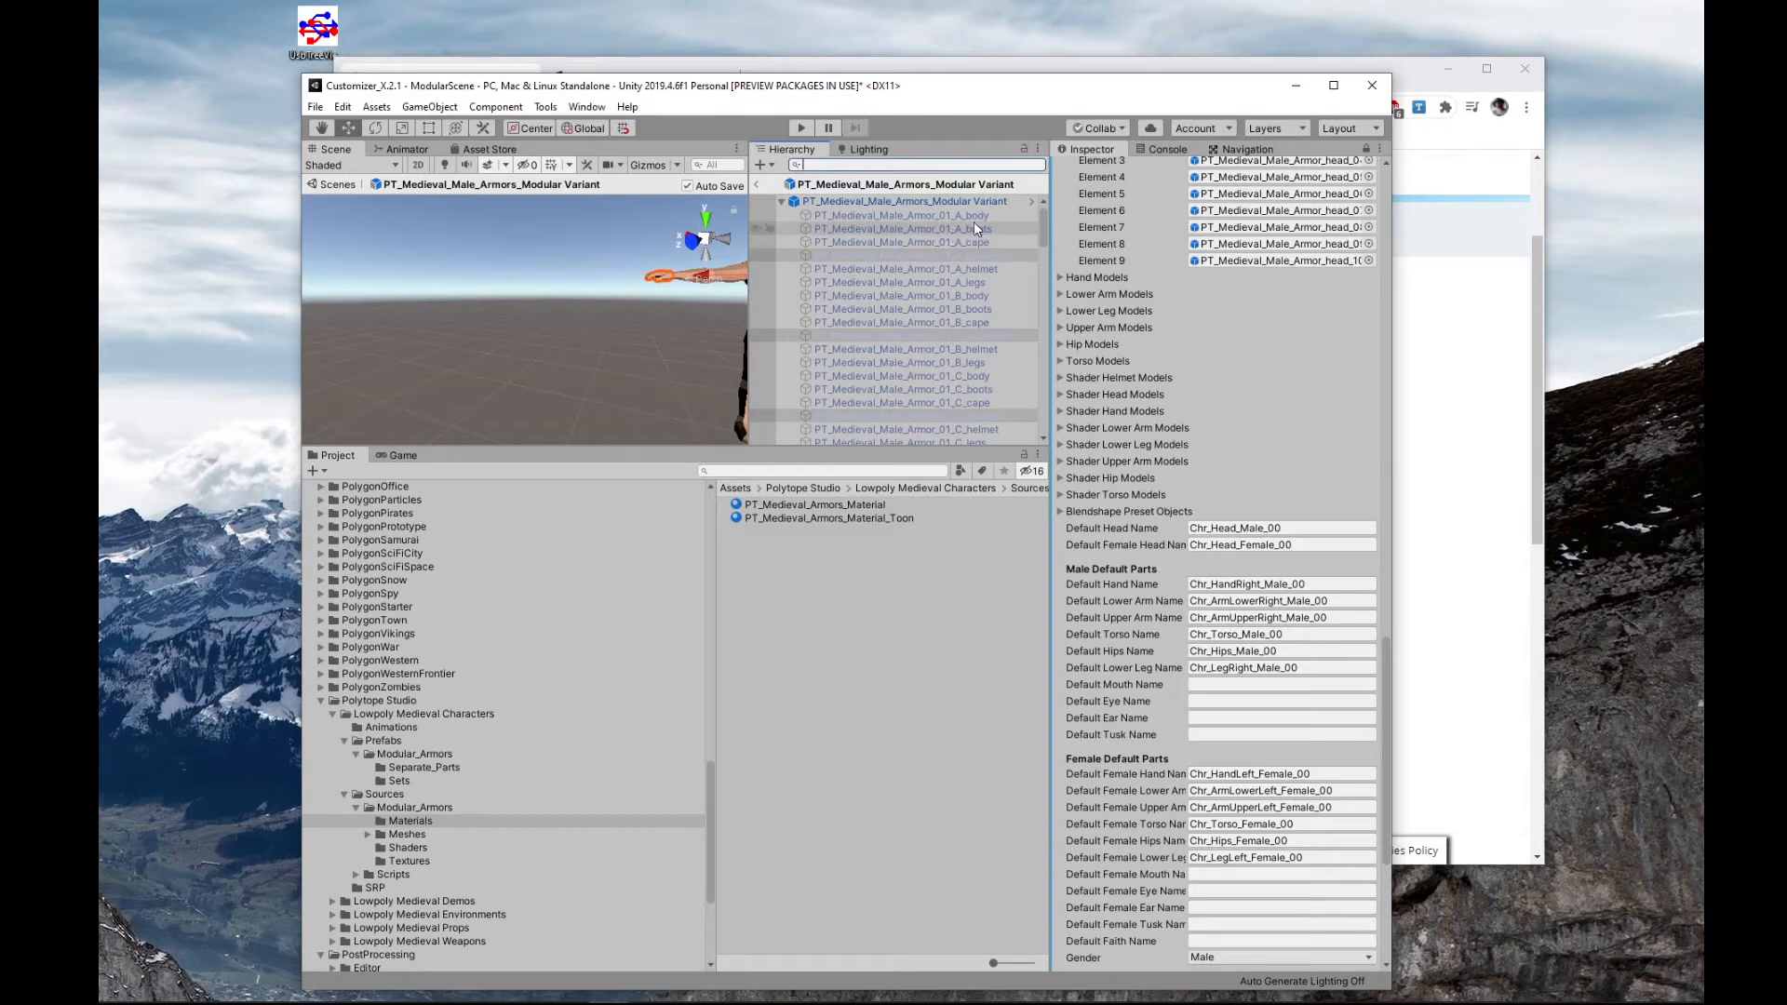
text(boots)
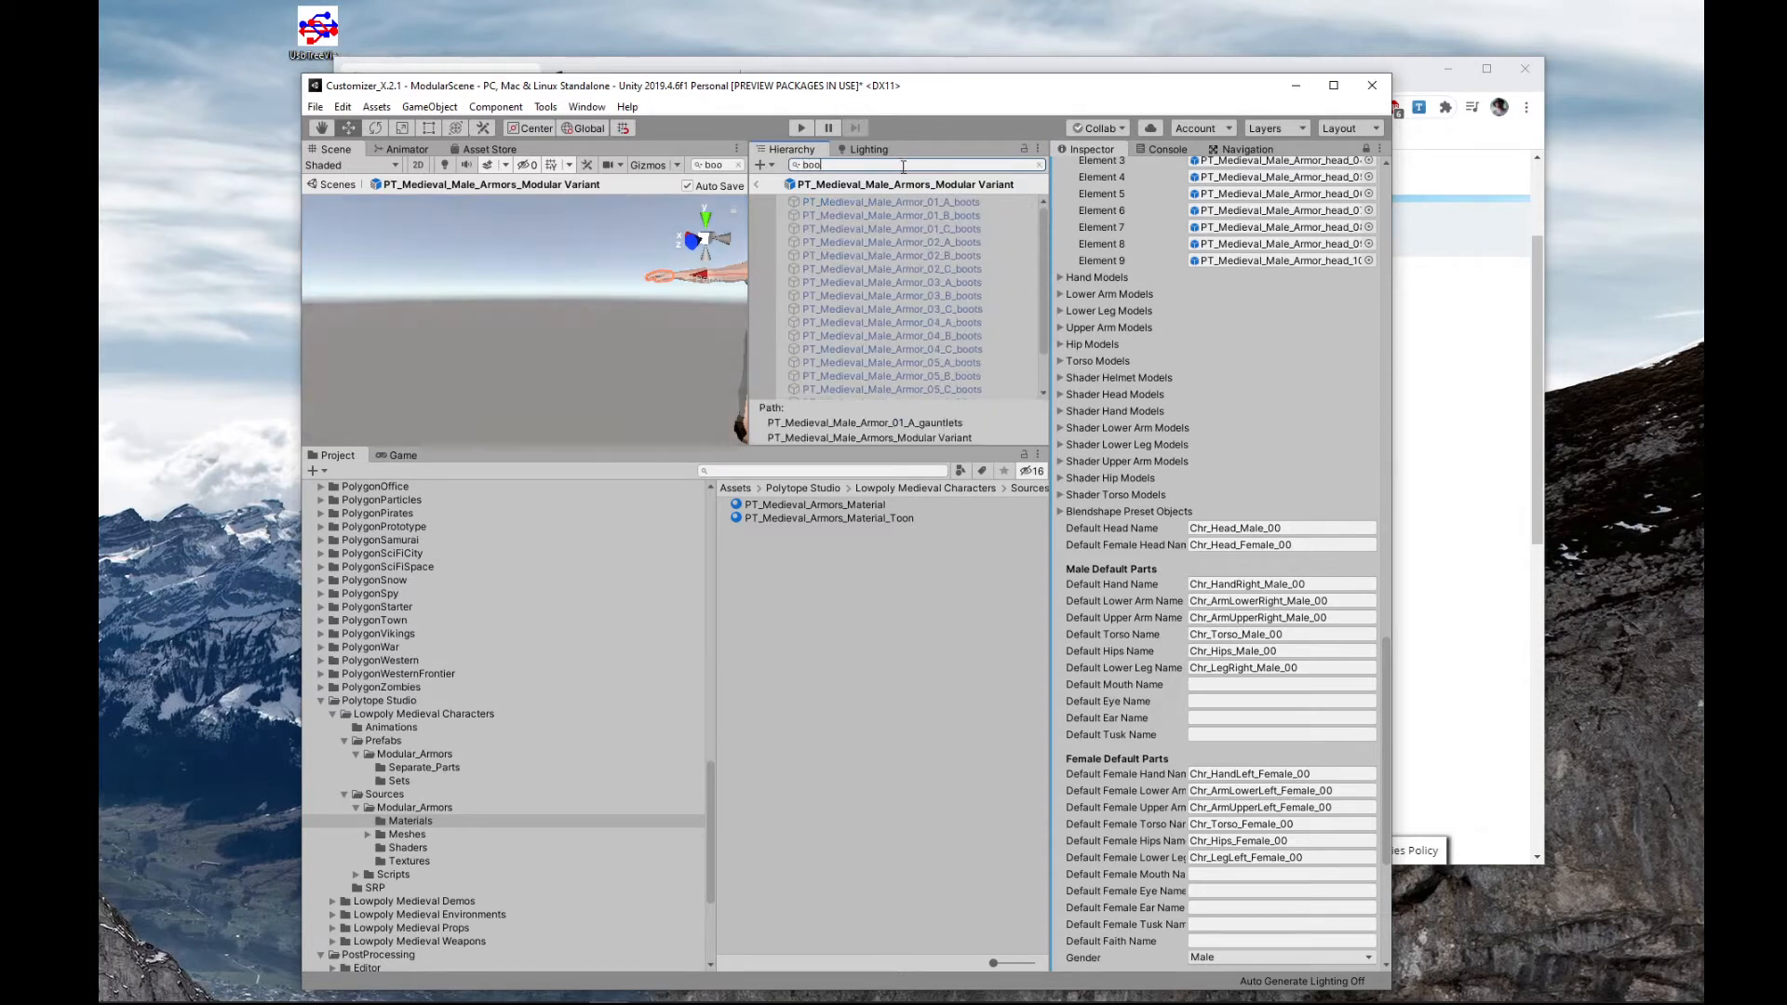
click(980, 214)
click(975, 204)
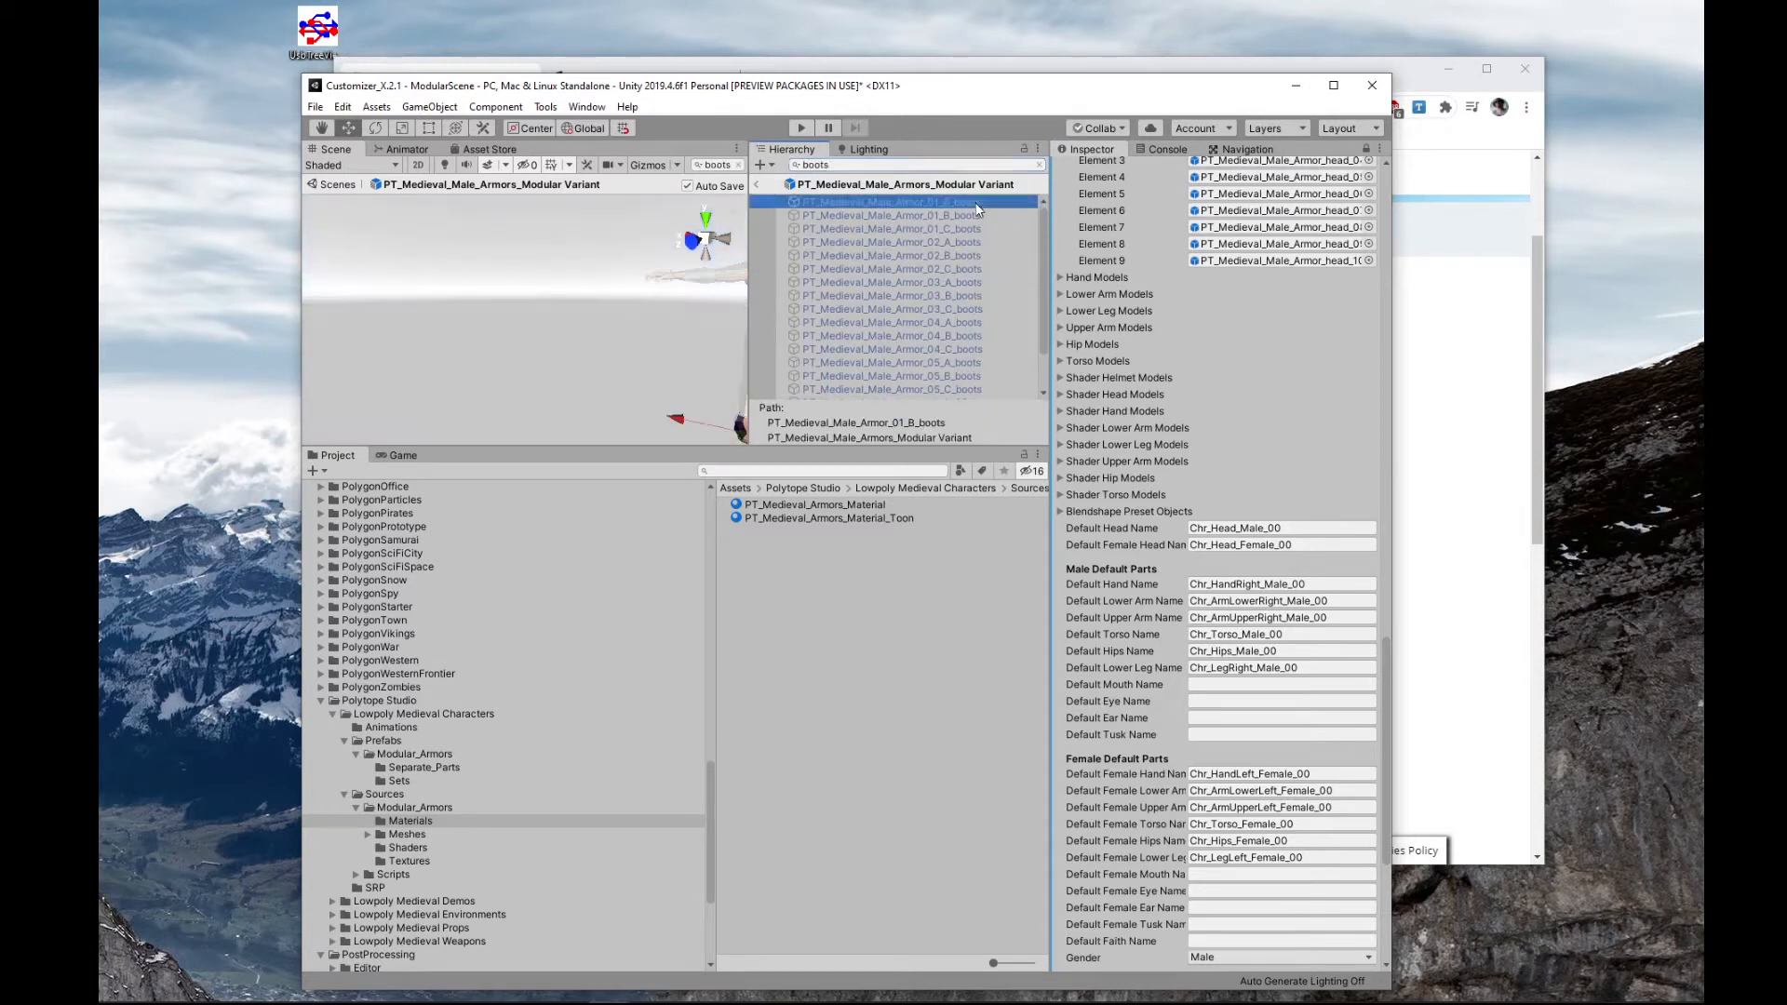
scroll(980, 270, down, 2)
shift+click(961, 395)
drag(958, 304, 1088, 310)
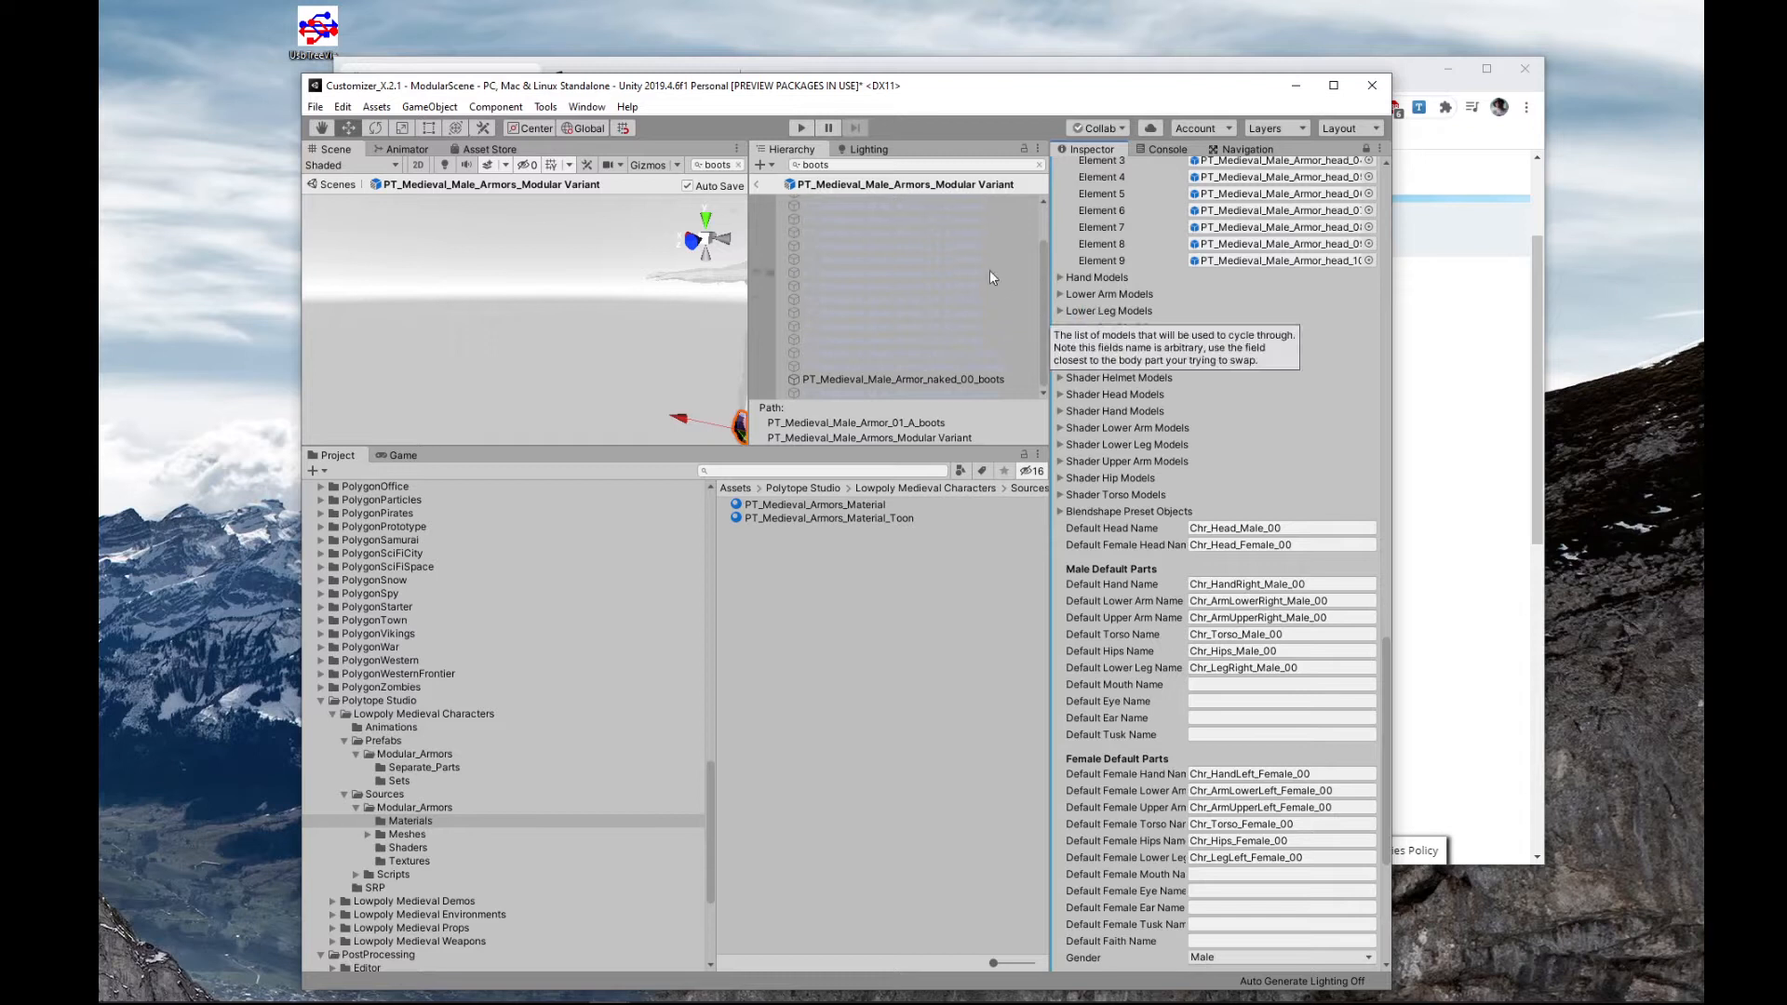
- Filter the hierarchy for "body" and add the male body parts from 01_B through plate_00 to the Torso Models list
click(1039, 165)
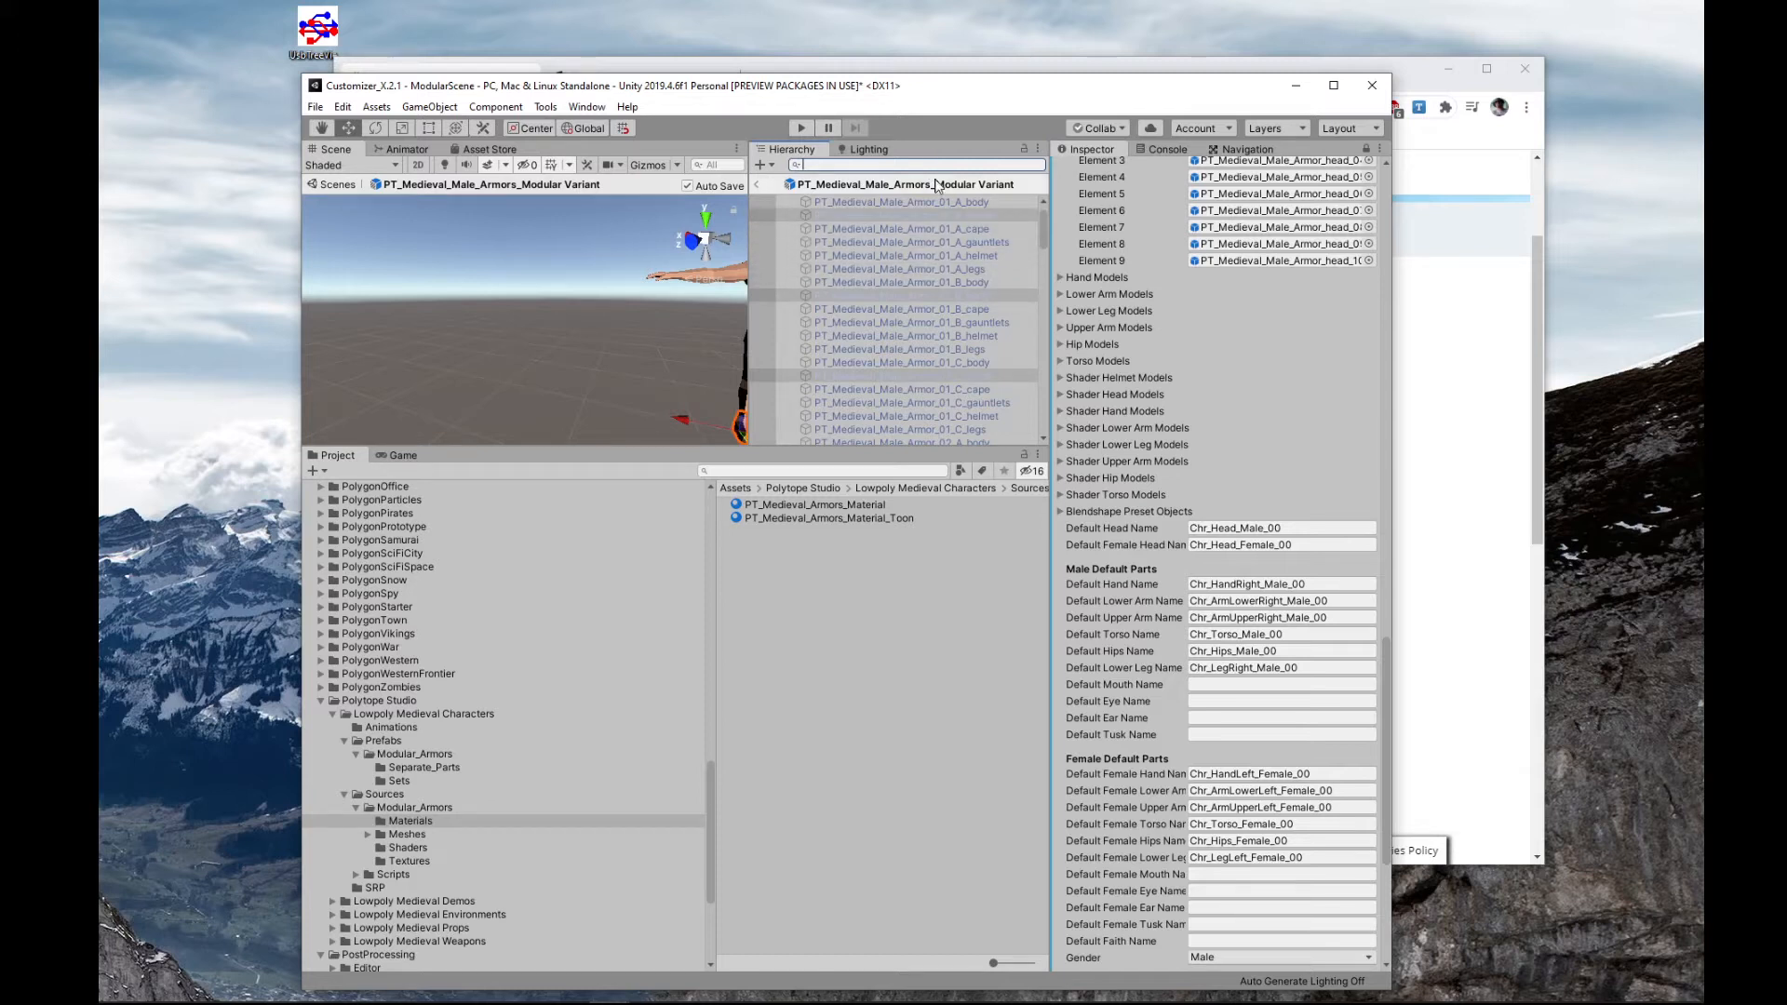
text(body)
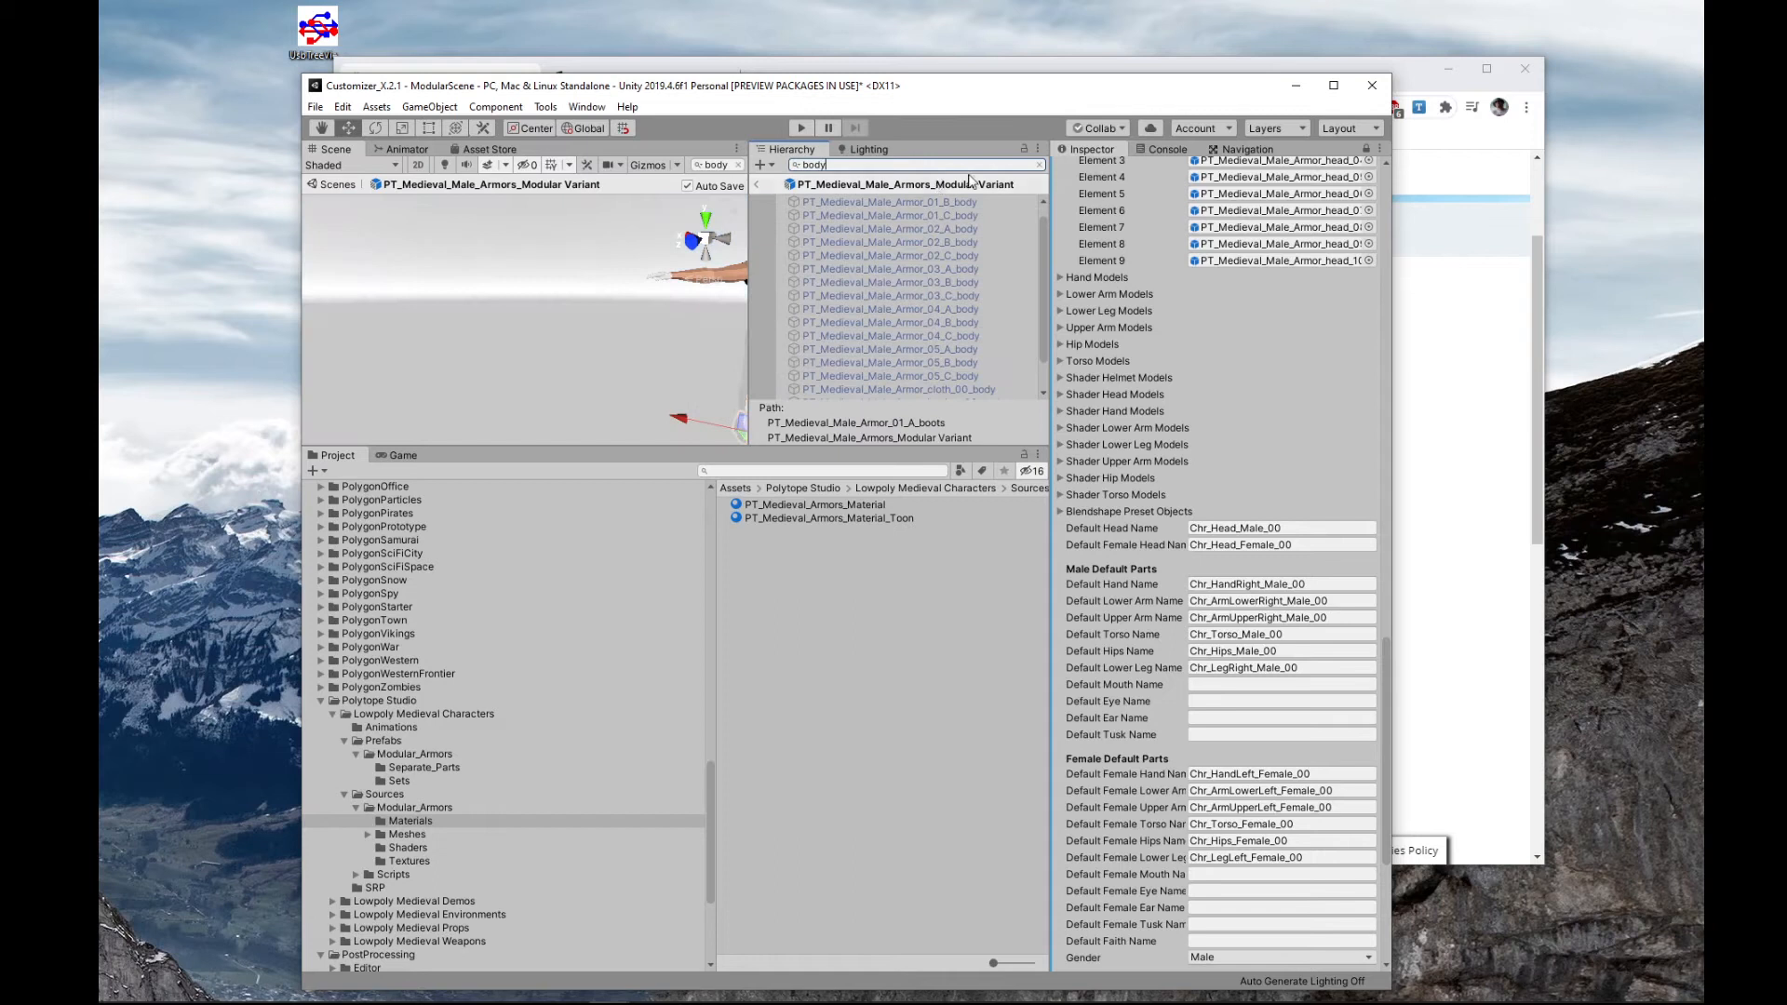
click(975, 204)
scroll(964, 234, down, 1)
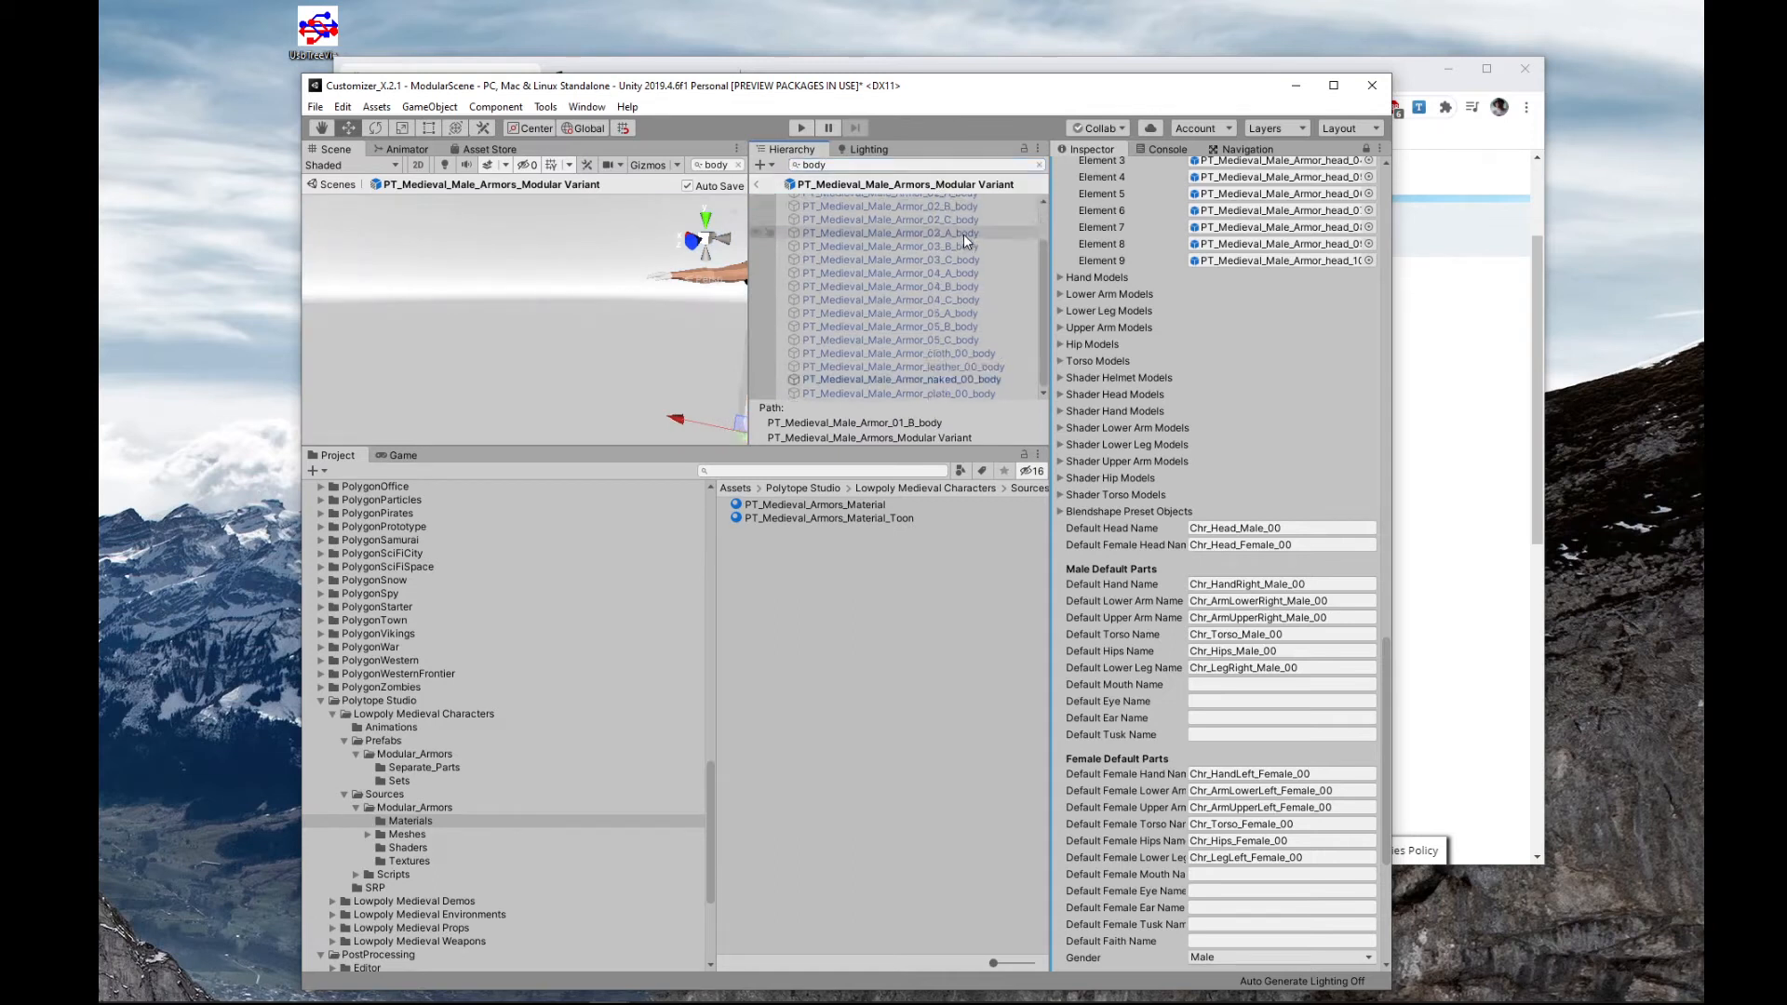
shift+click(957, 394)
drag(1041, 364, 1081, 360)
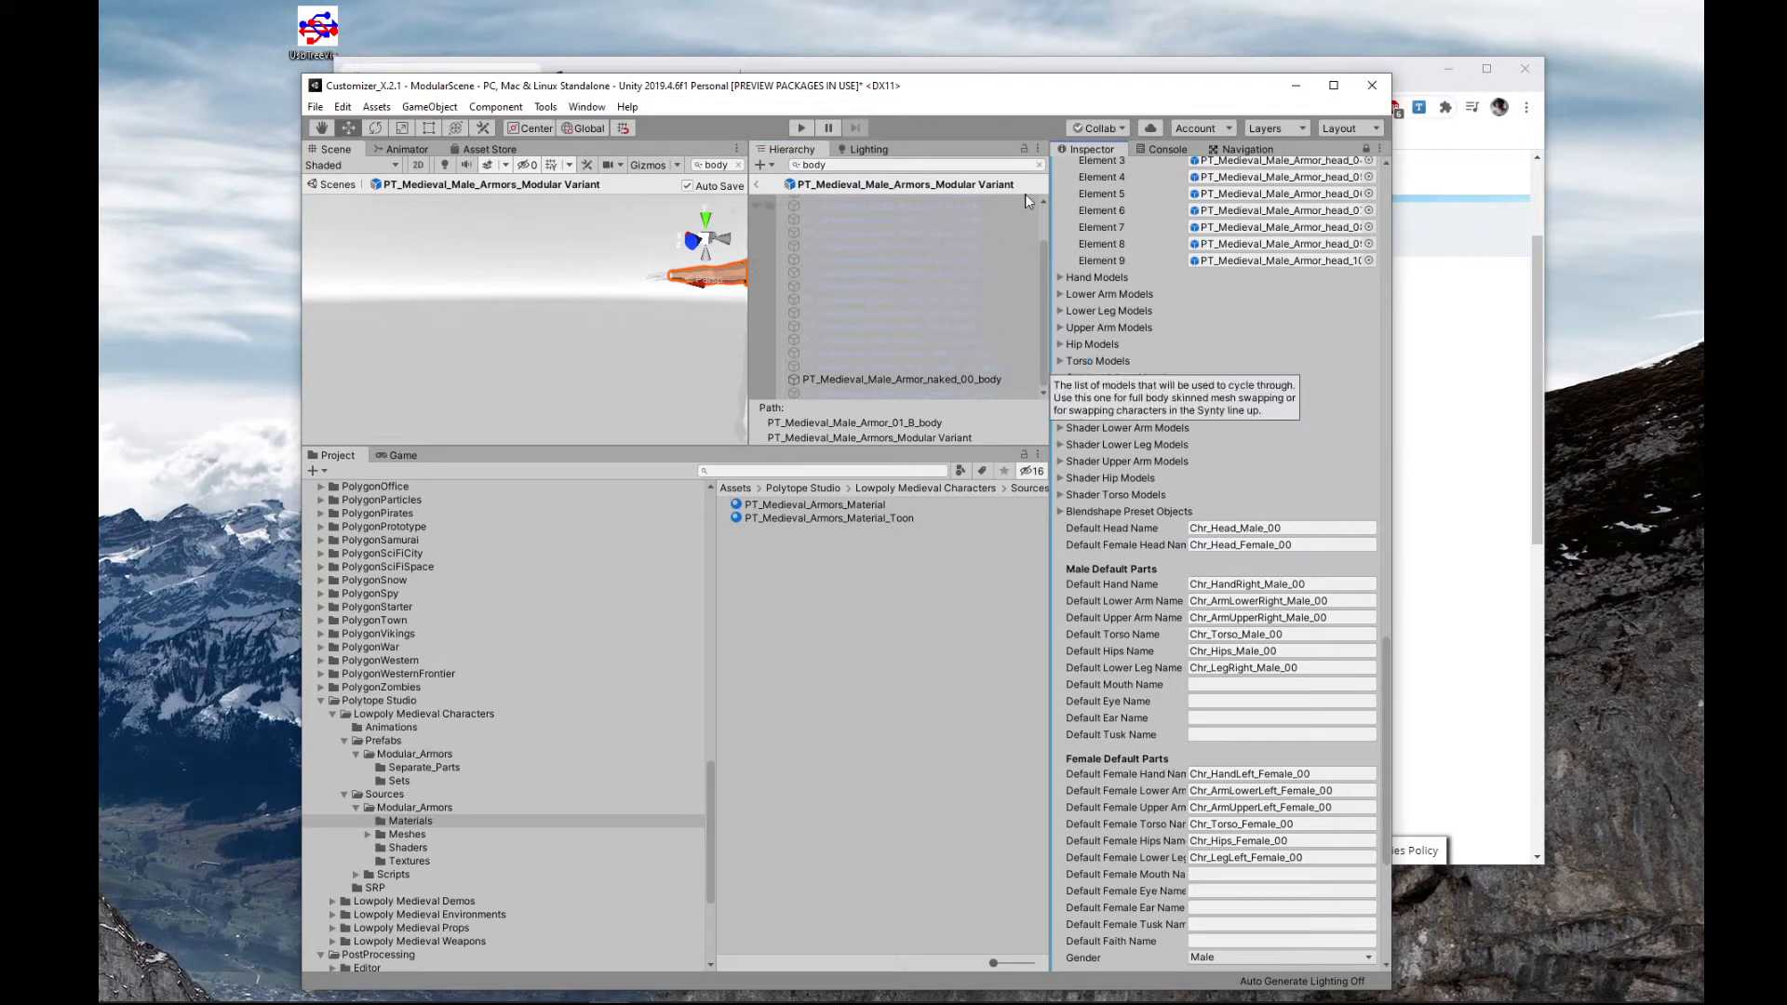
- Filter the hierarchy for "legs" and add all male legs parts, 01_A through plate_00, to the Hip Models list
click(1039, 165)
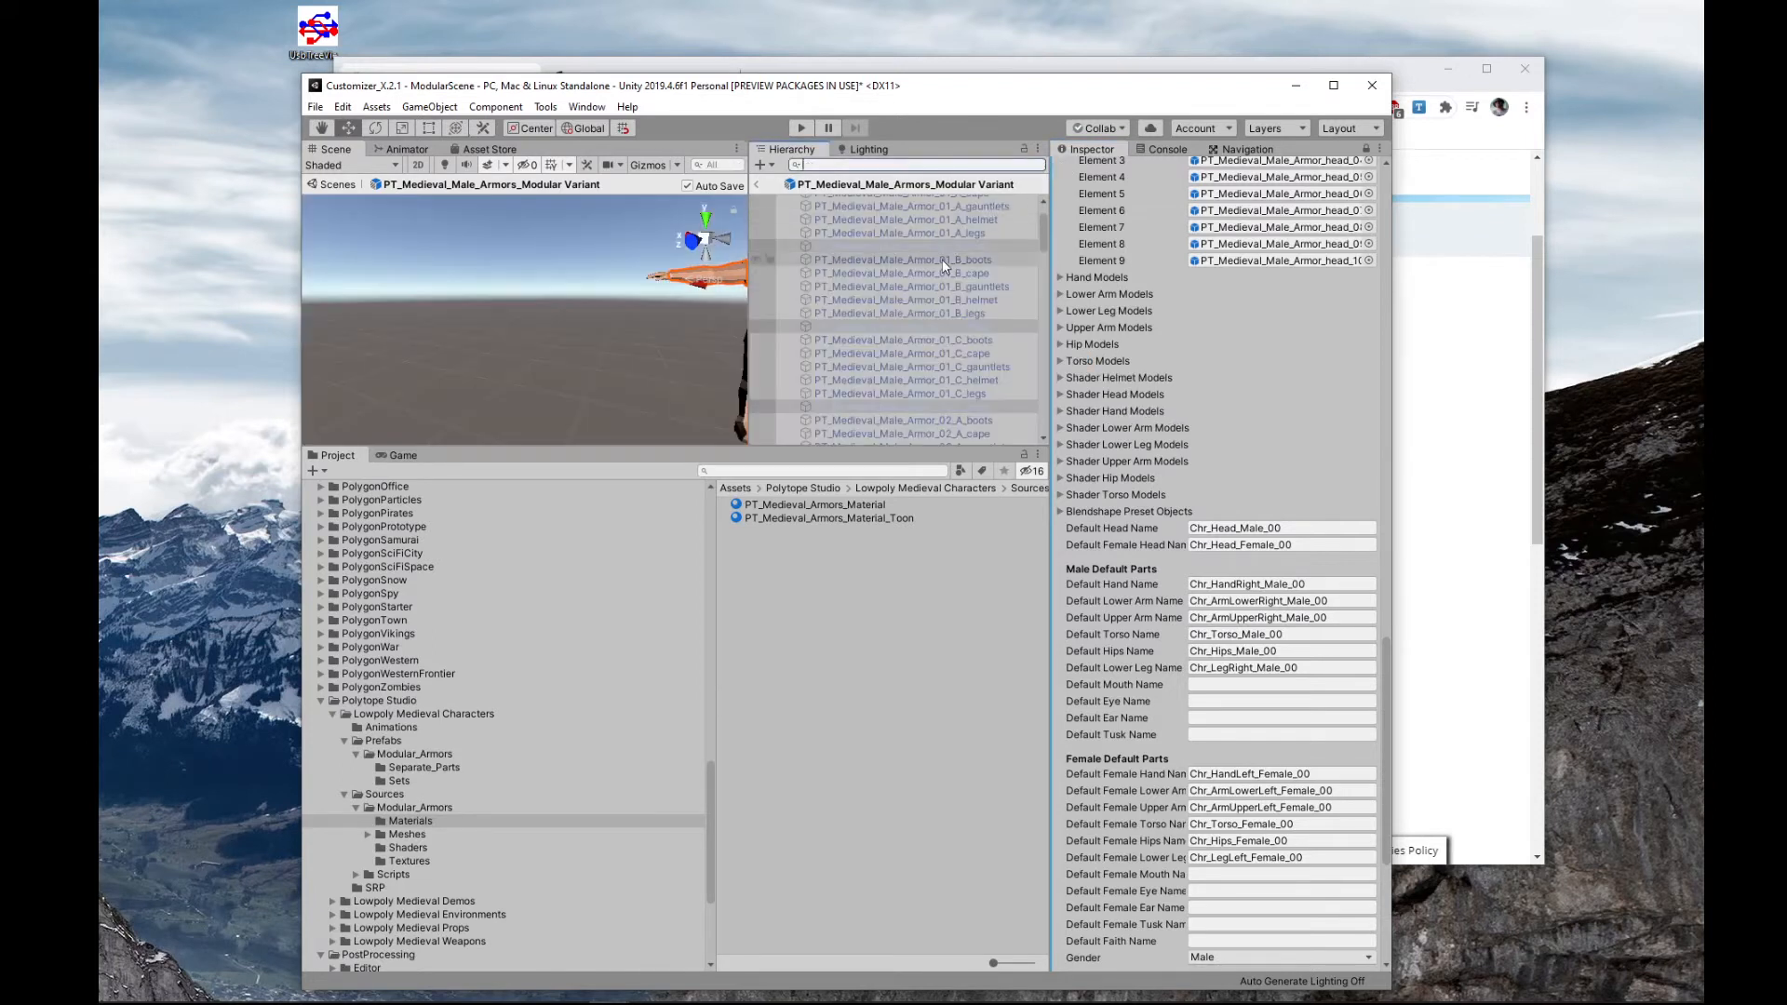
scroll(978, 230, up, 2)
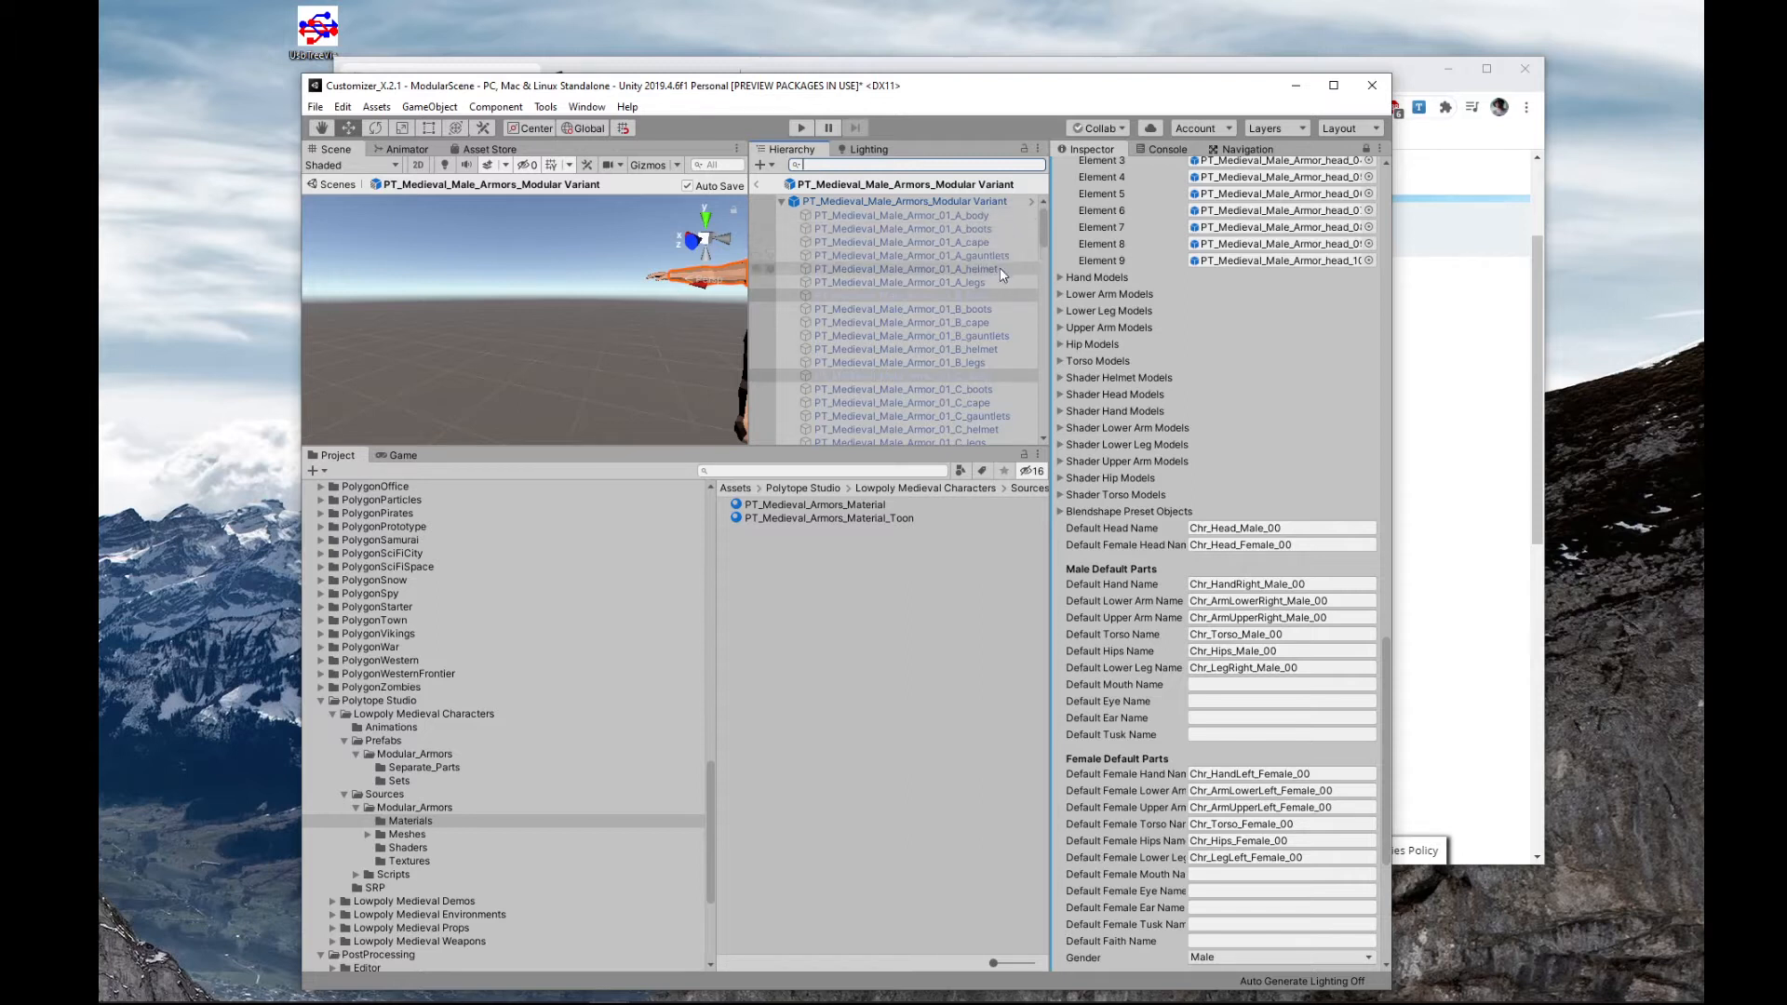
click(970, 283)
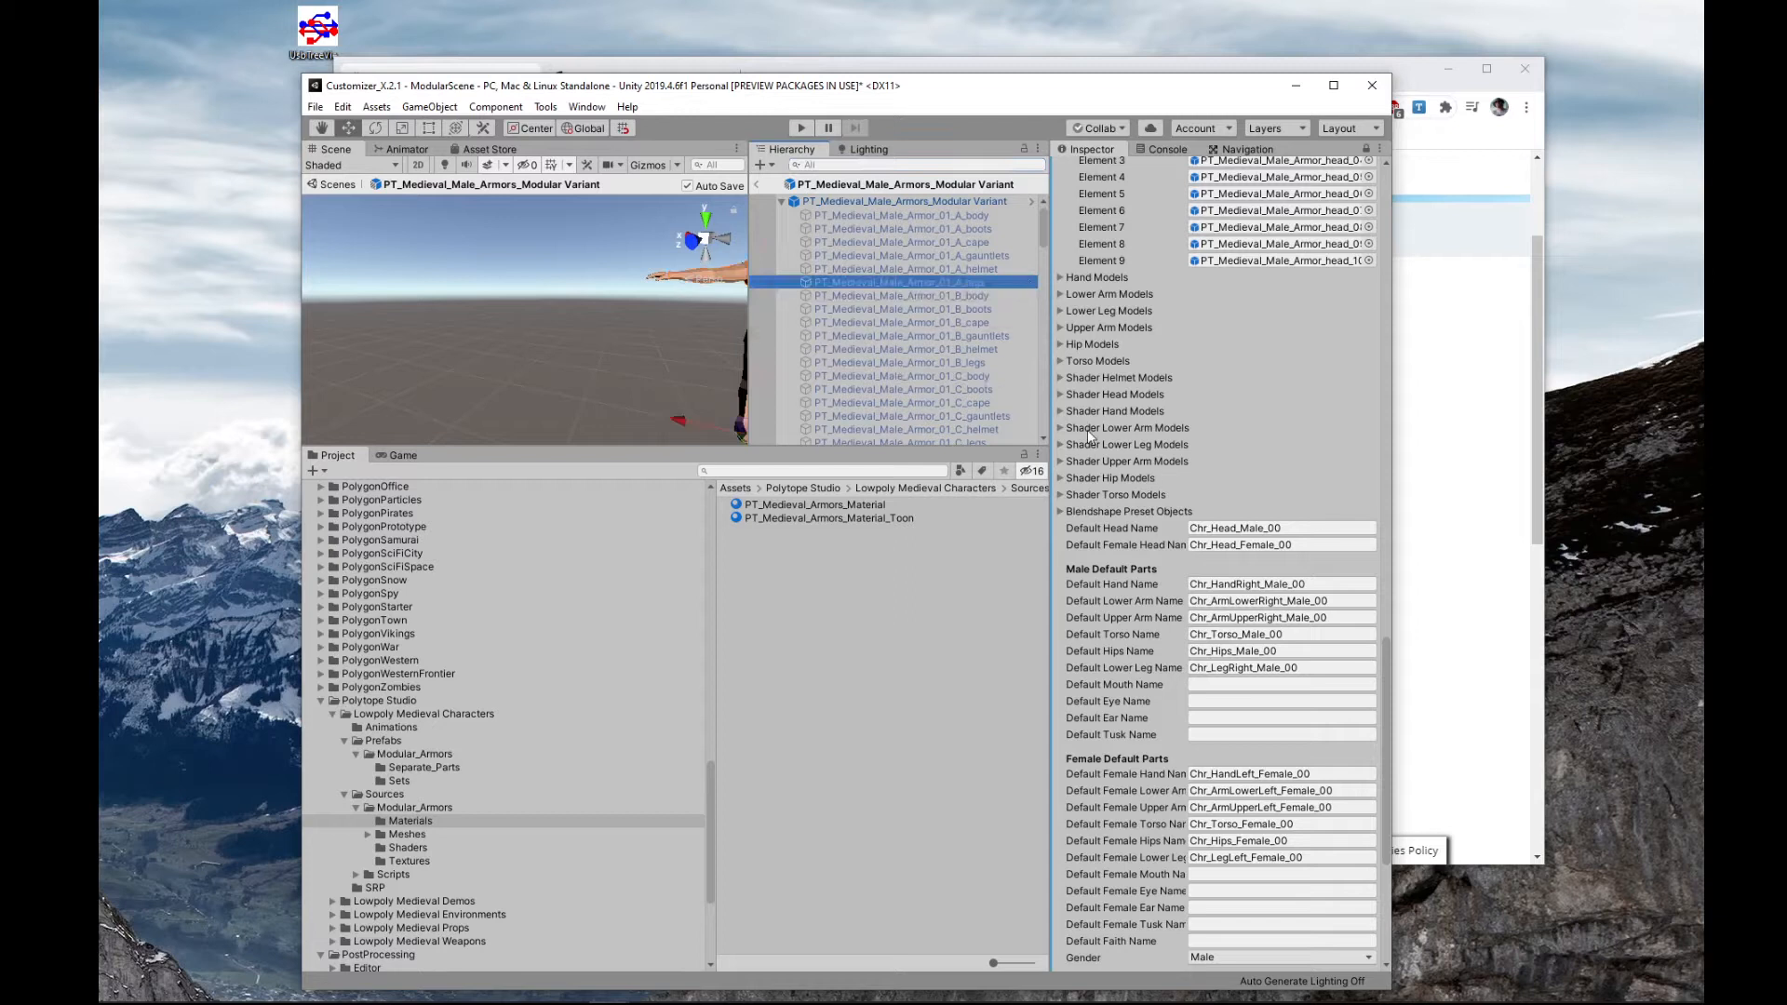
click(1061, 446)
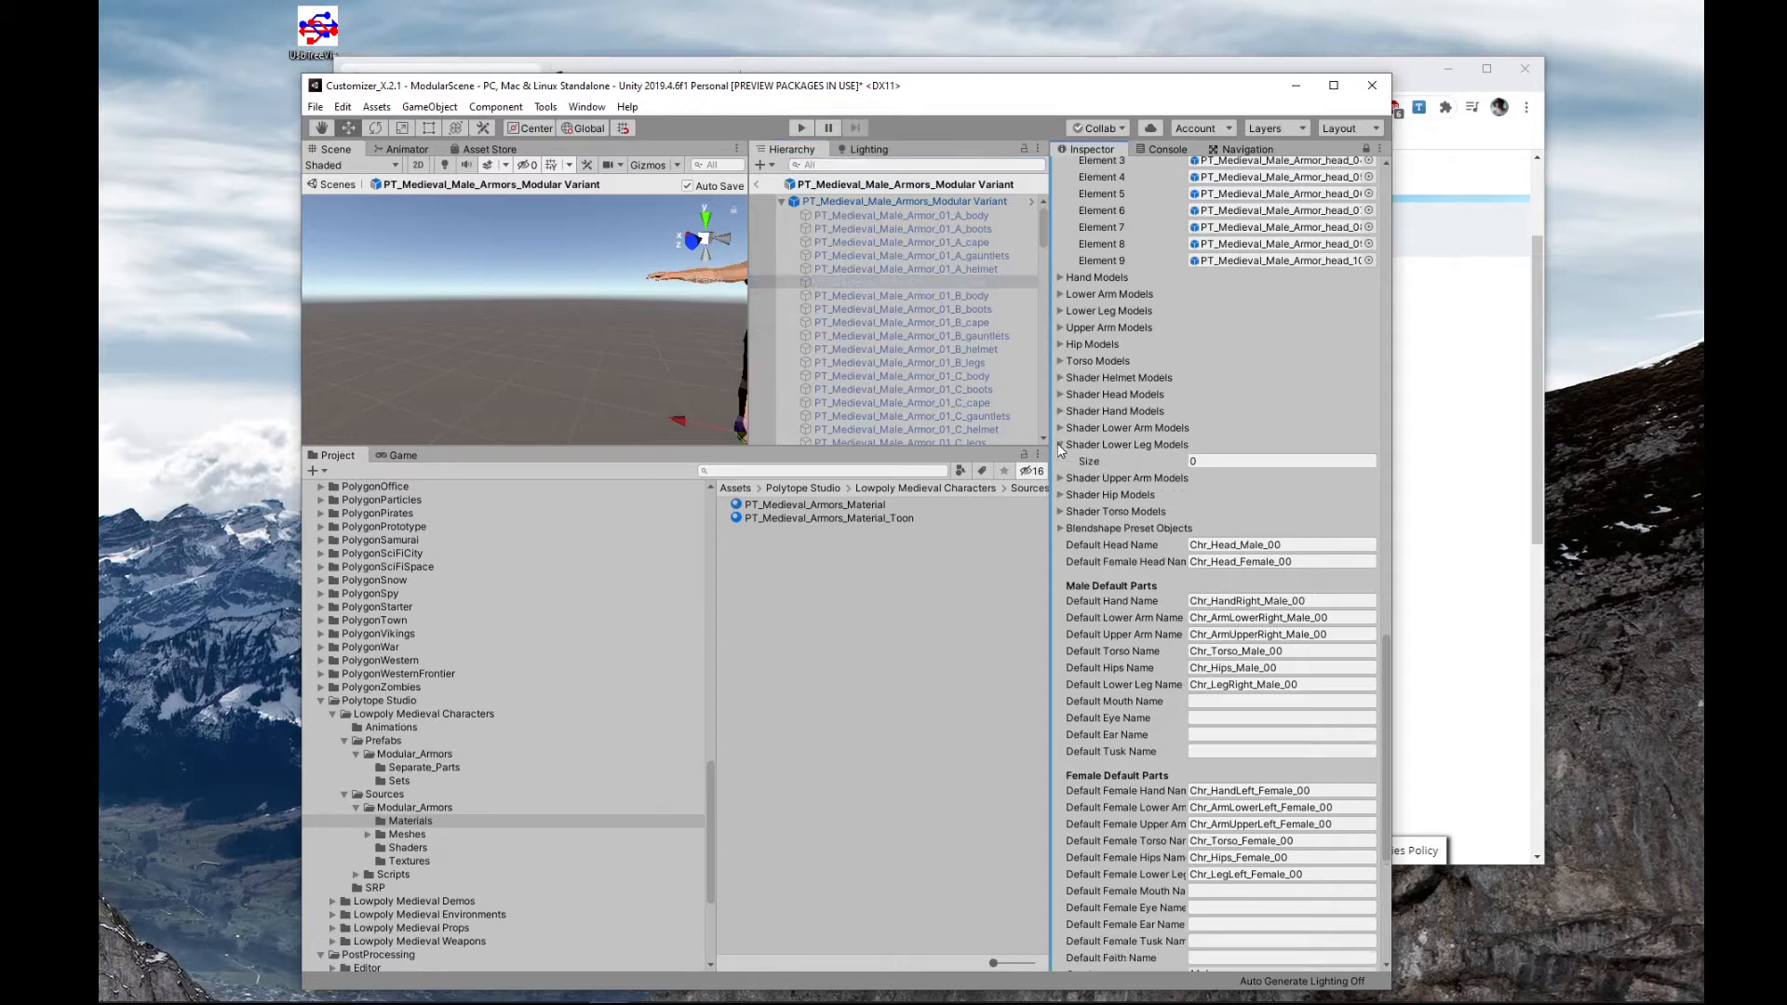
click(1064, 445)
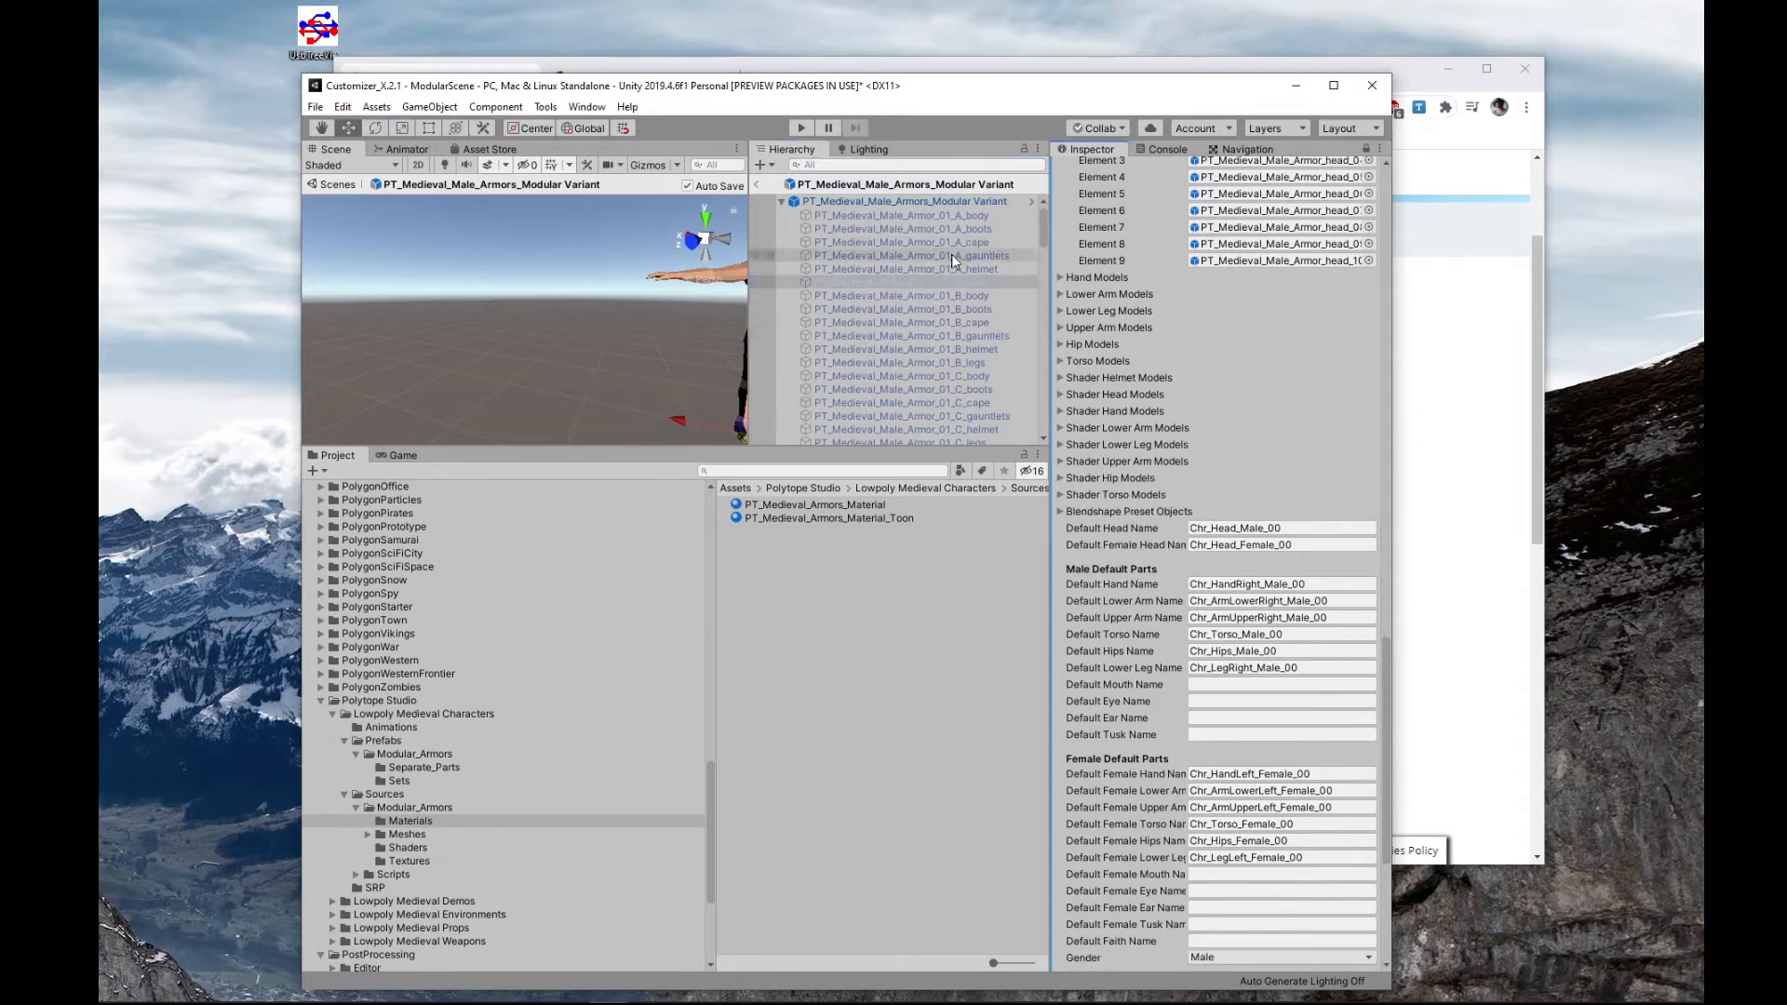
click(1061, 446)
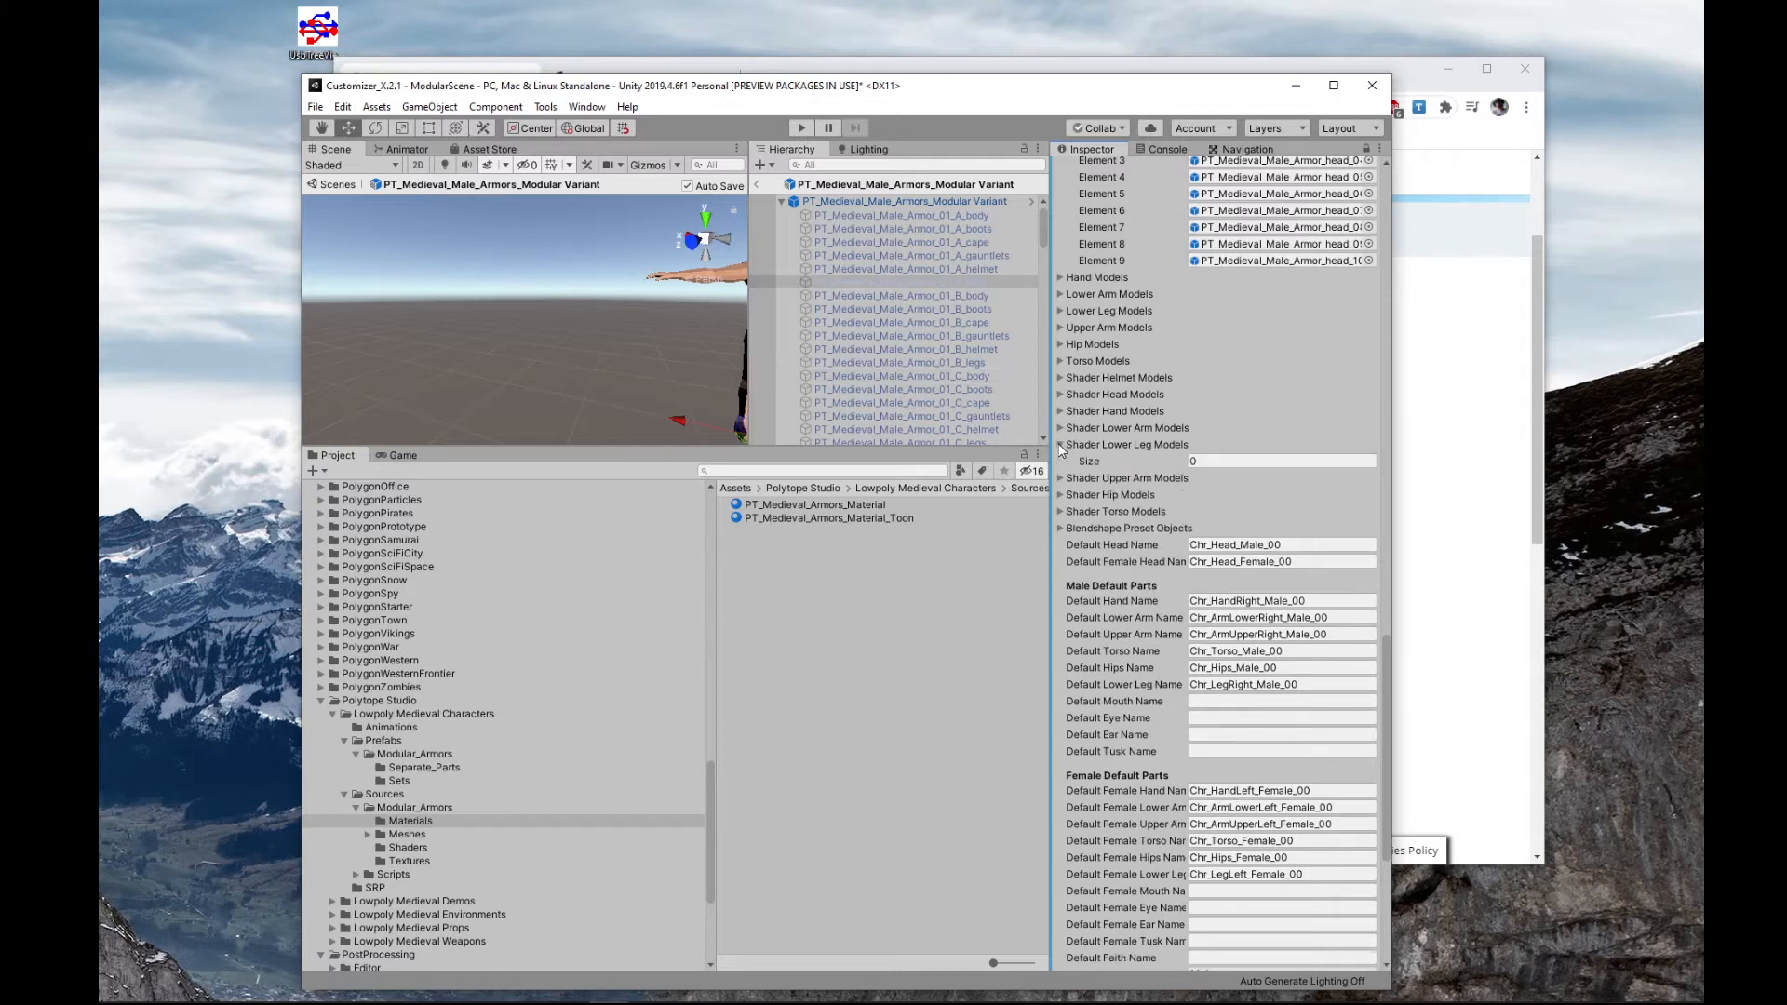
click(1061, 446)
click(932, 168)
text(legs)
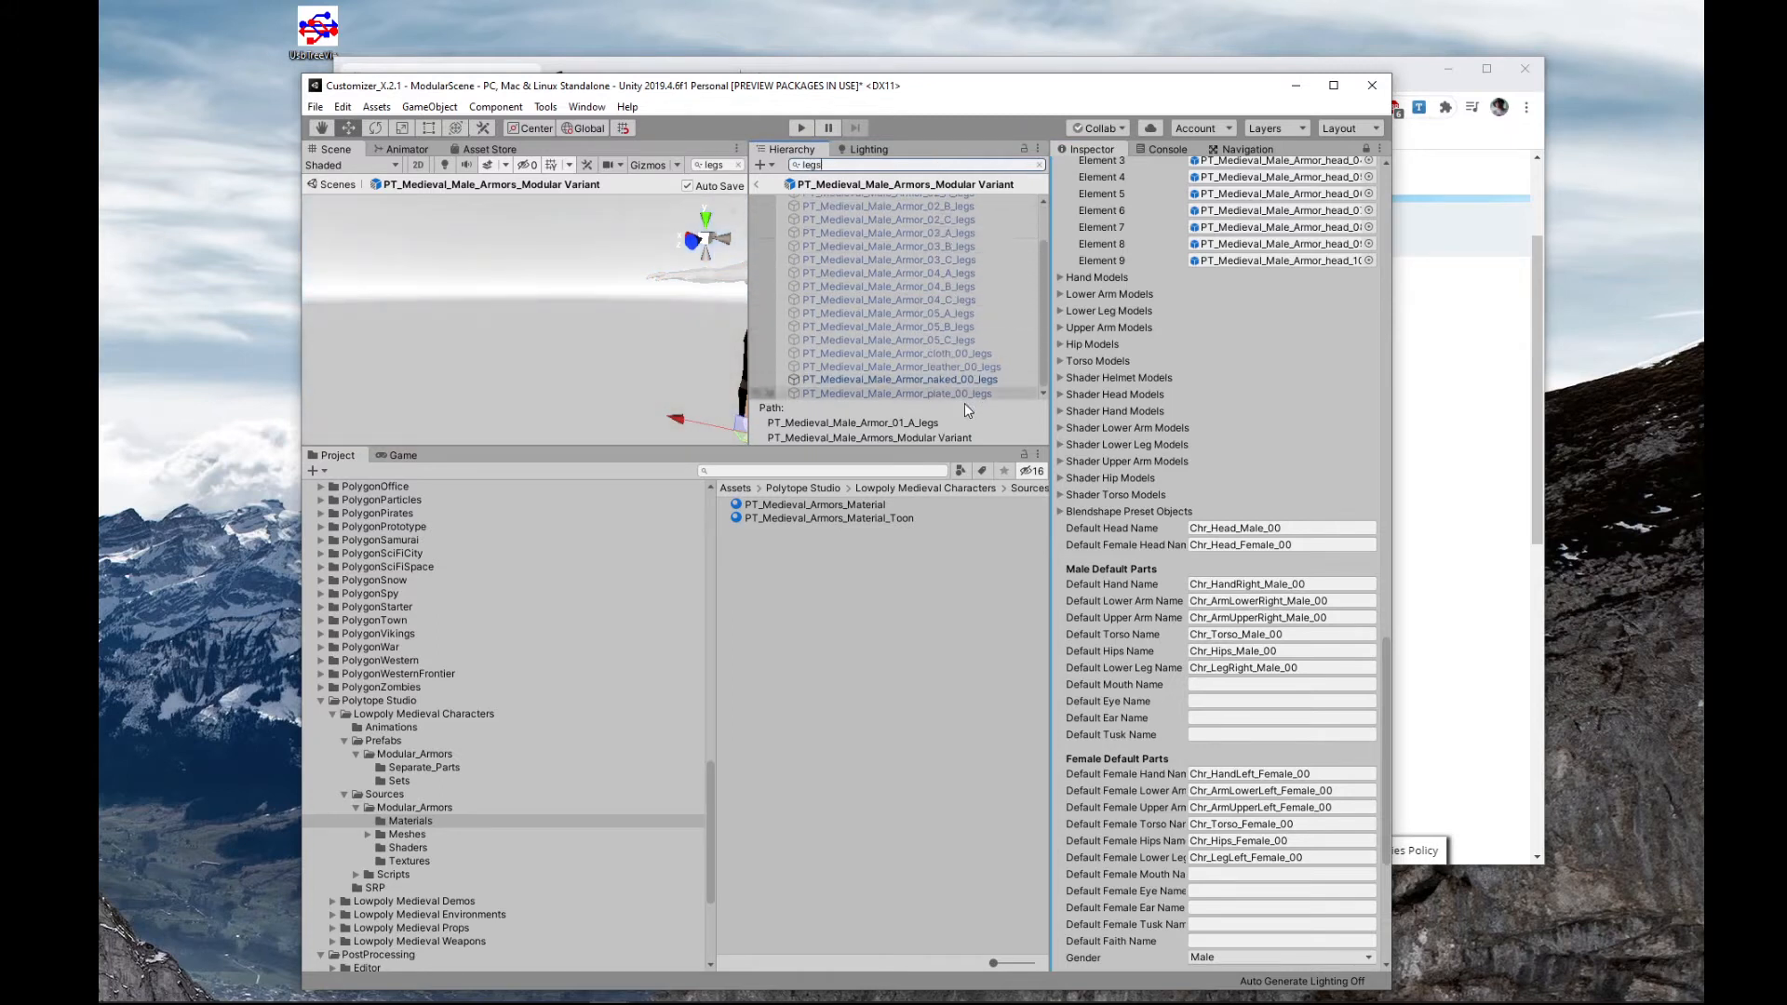
shift+click(962, 395)
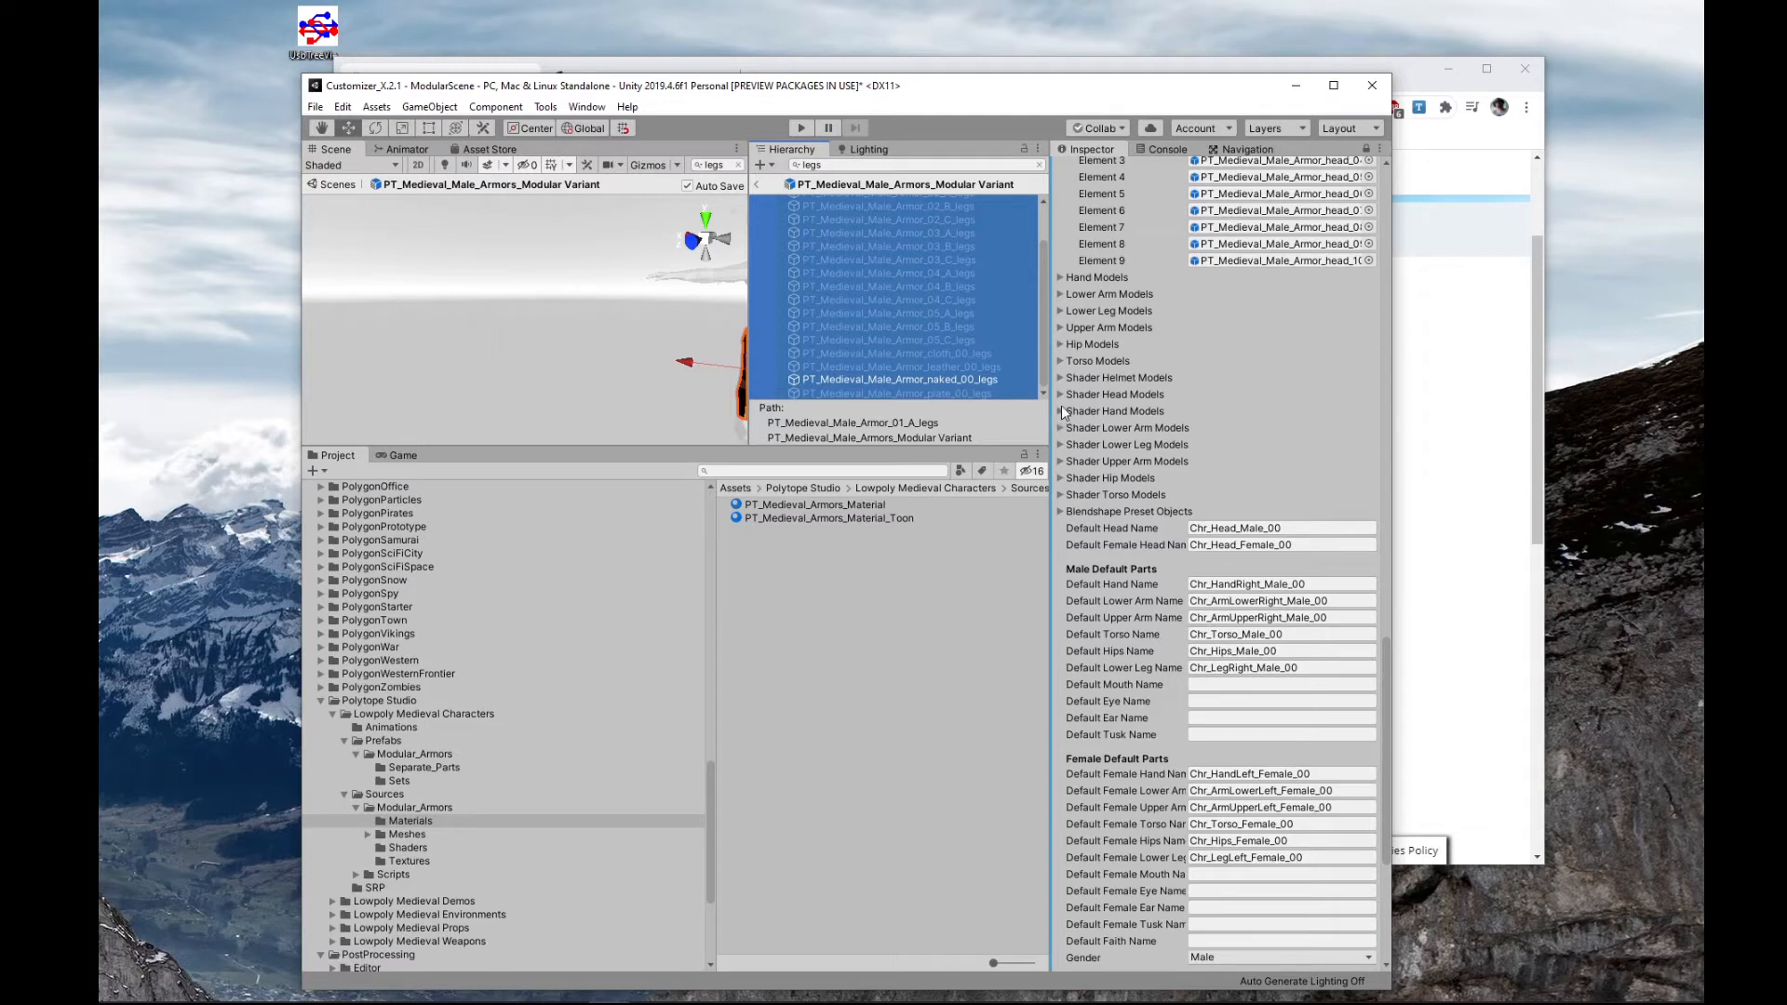
click(1061, 312)
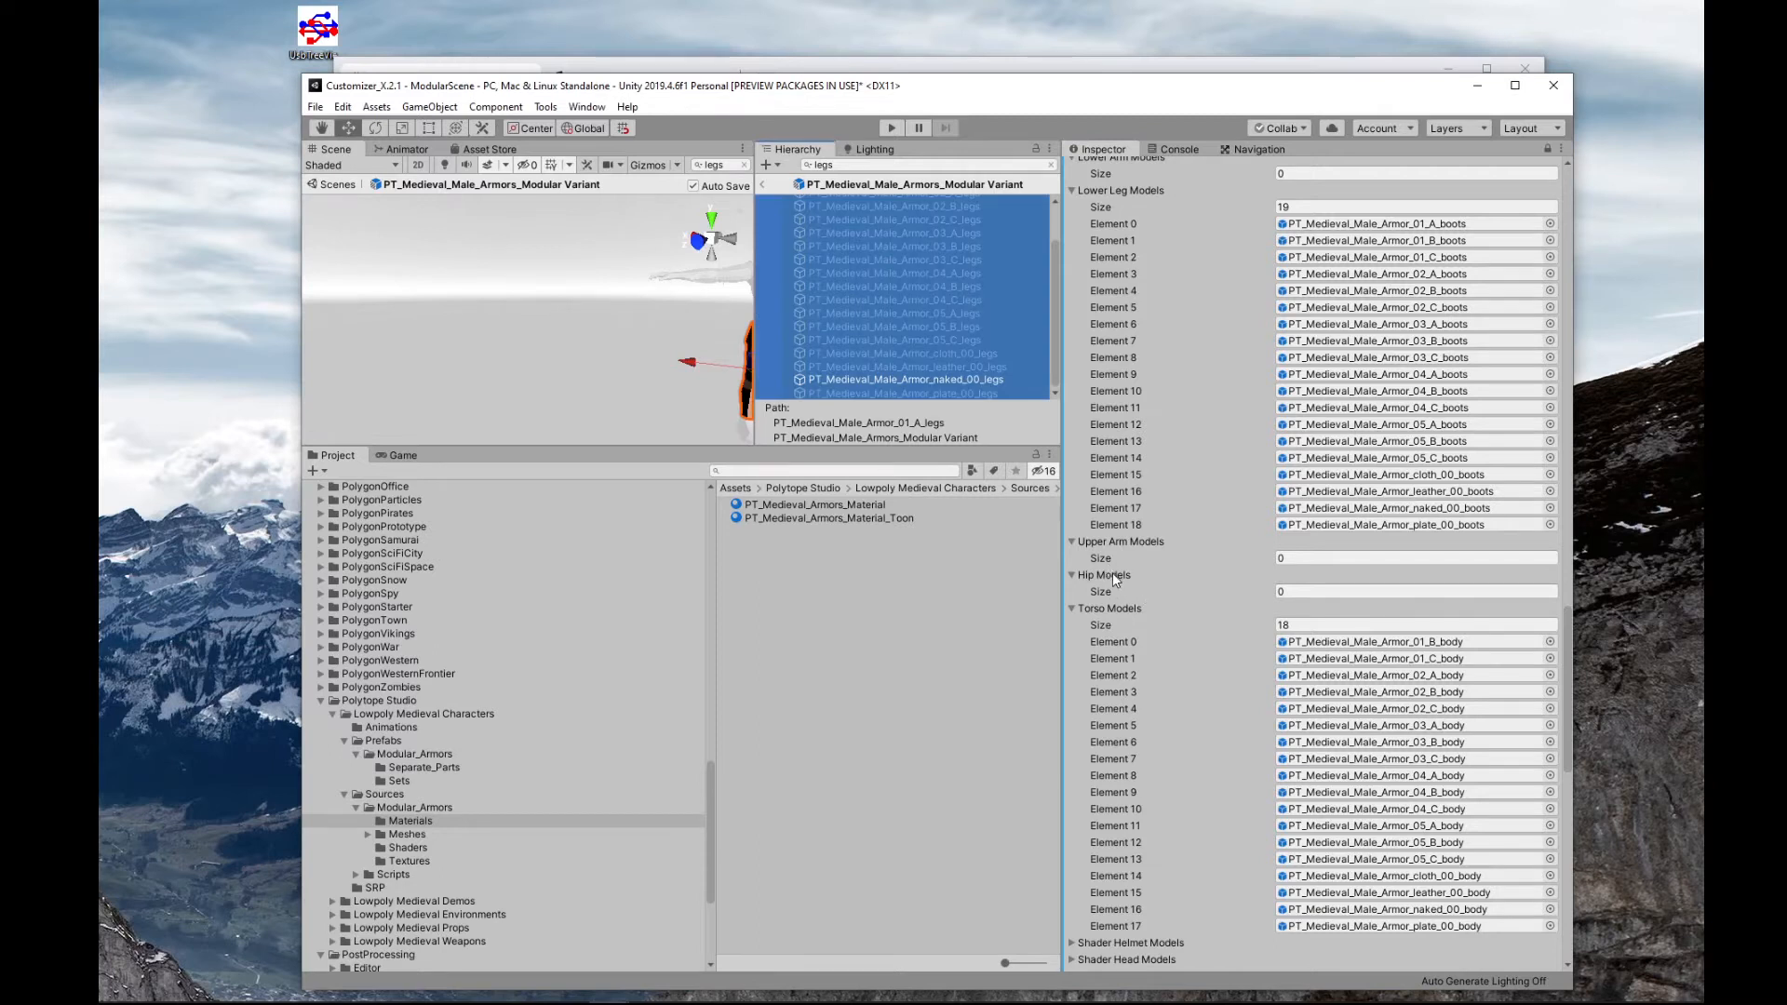
drag(915, 324, 1097, 575)
- Review the male variant's model lists from Hair Models to Torso Models against the unfiltered parts in the hierarchy
scroll(1122, 579, down, 9)
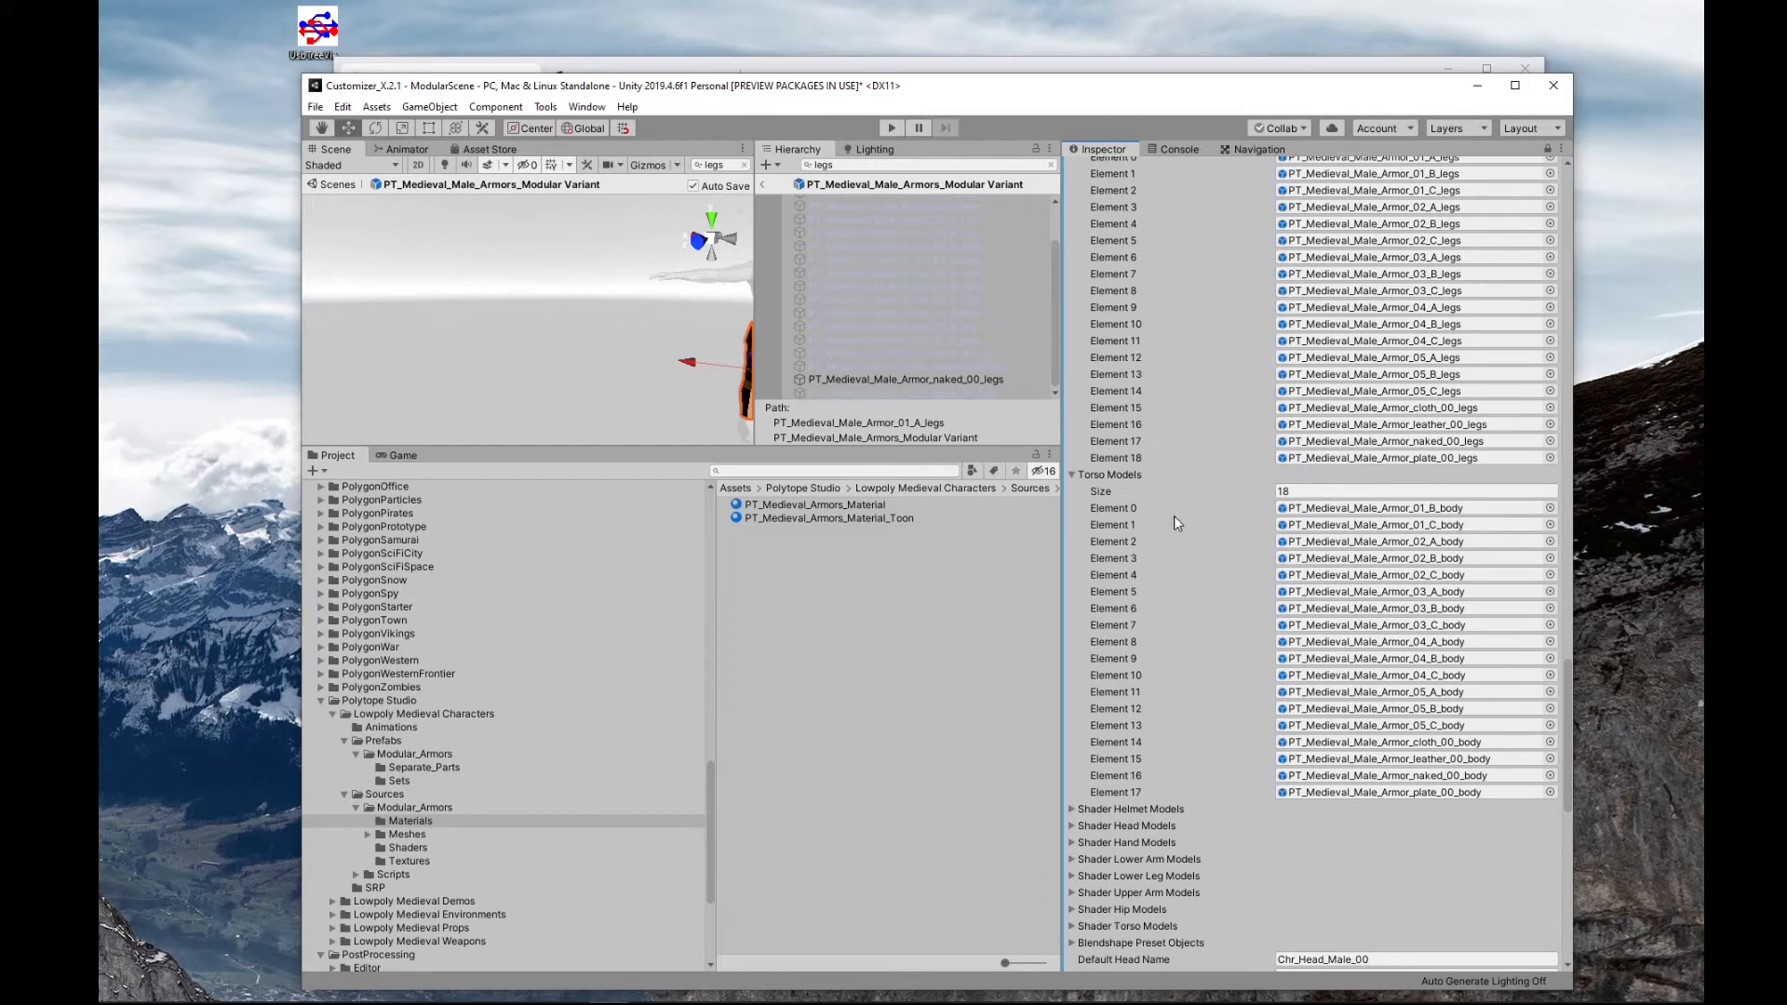
scroll(1121, 483, up, 3)
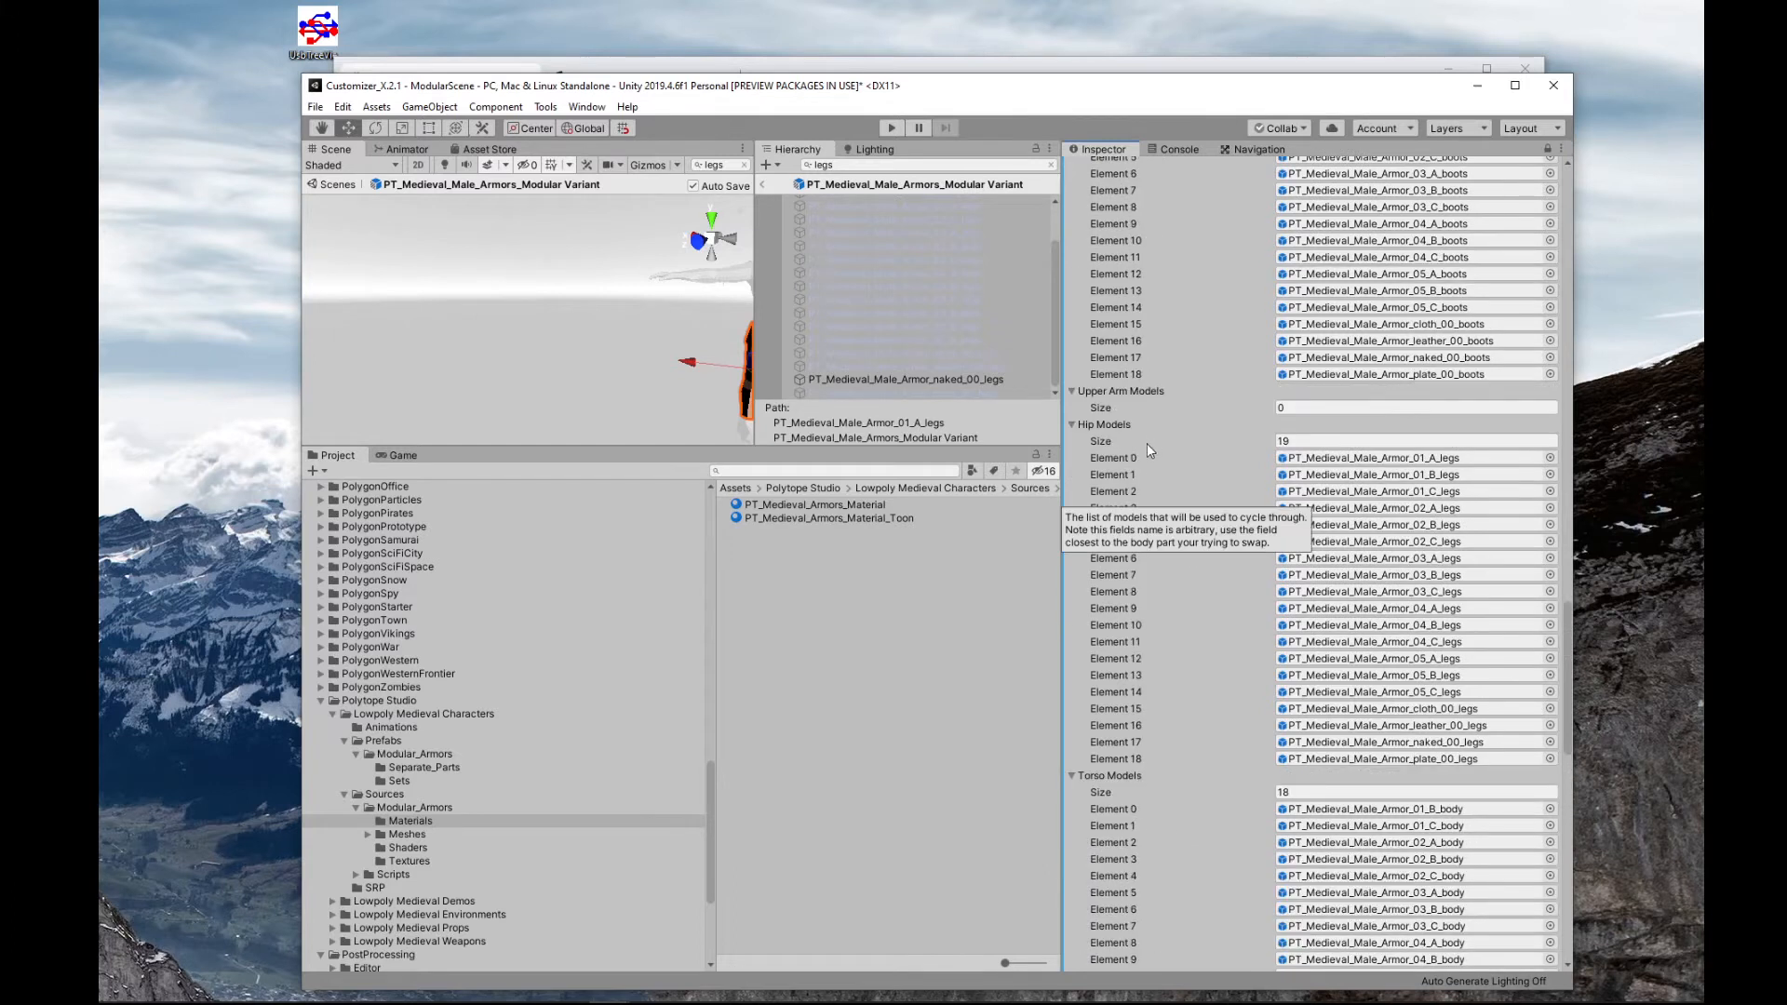
scroll(1117, 428, up, 5)
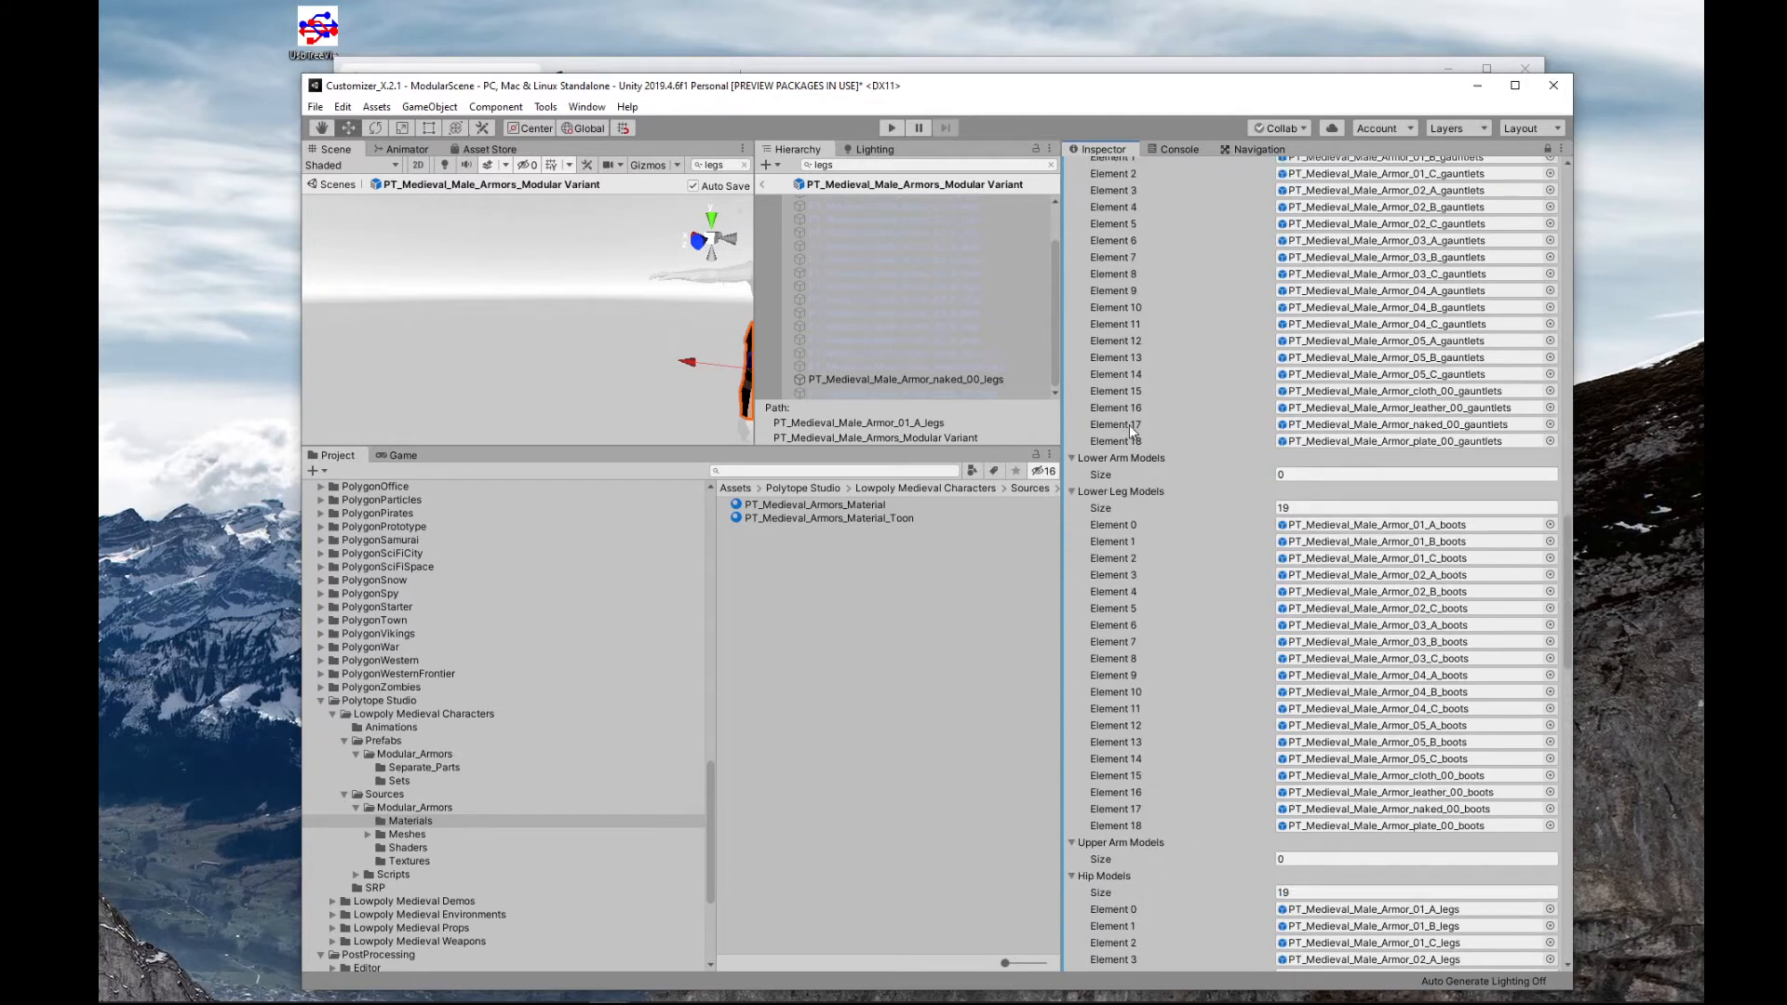
scroll(1147, 493, up, 3)
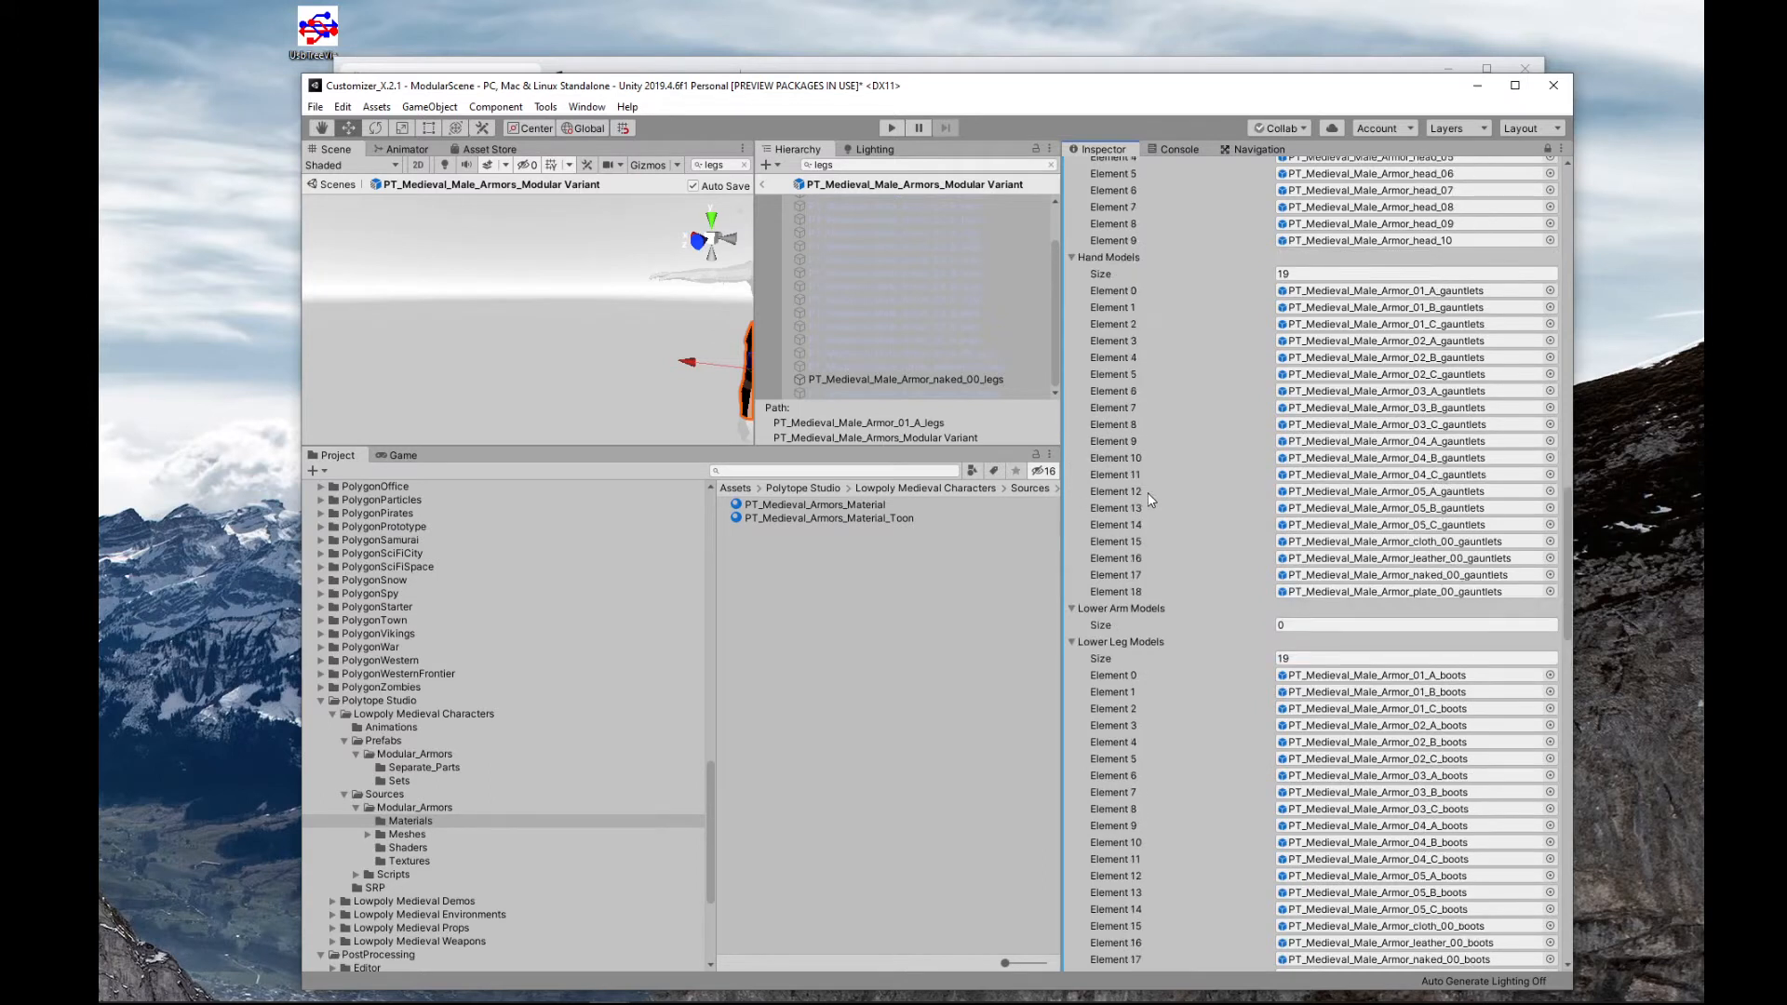
scroll(1121, 421, up, 3)
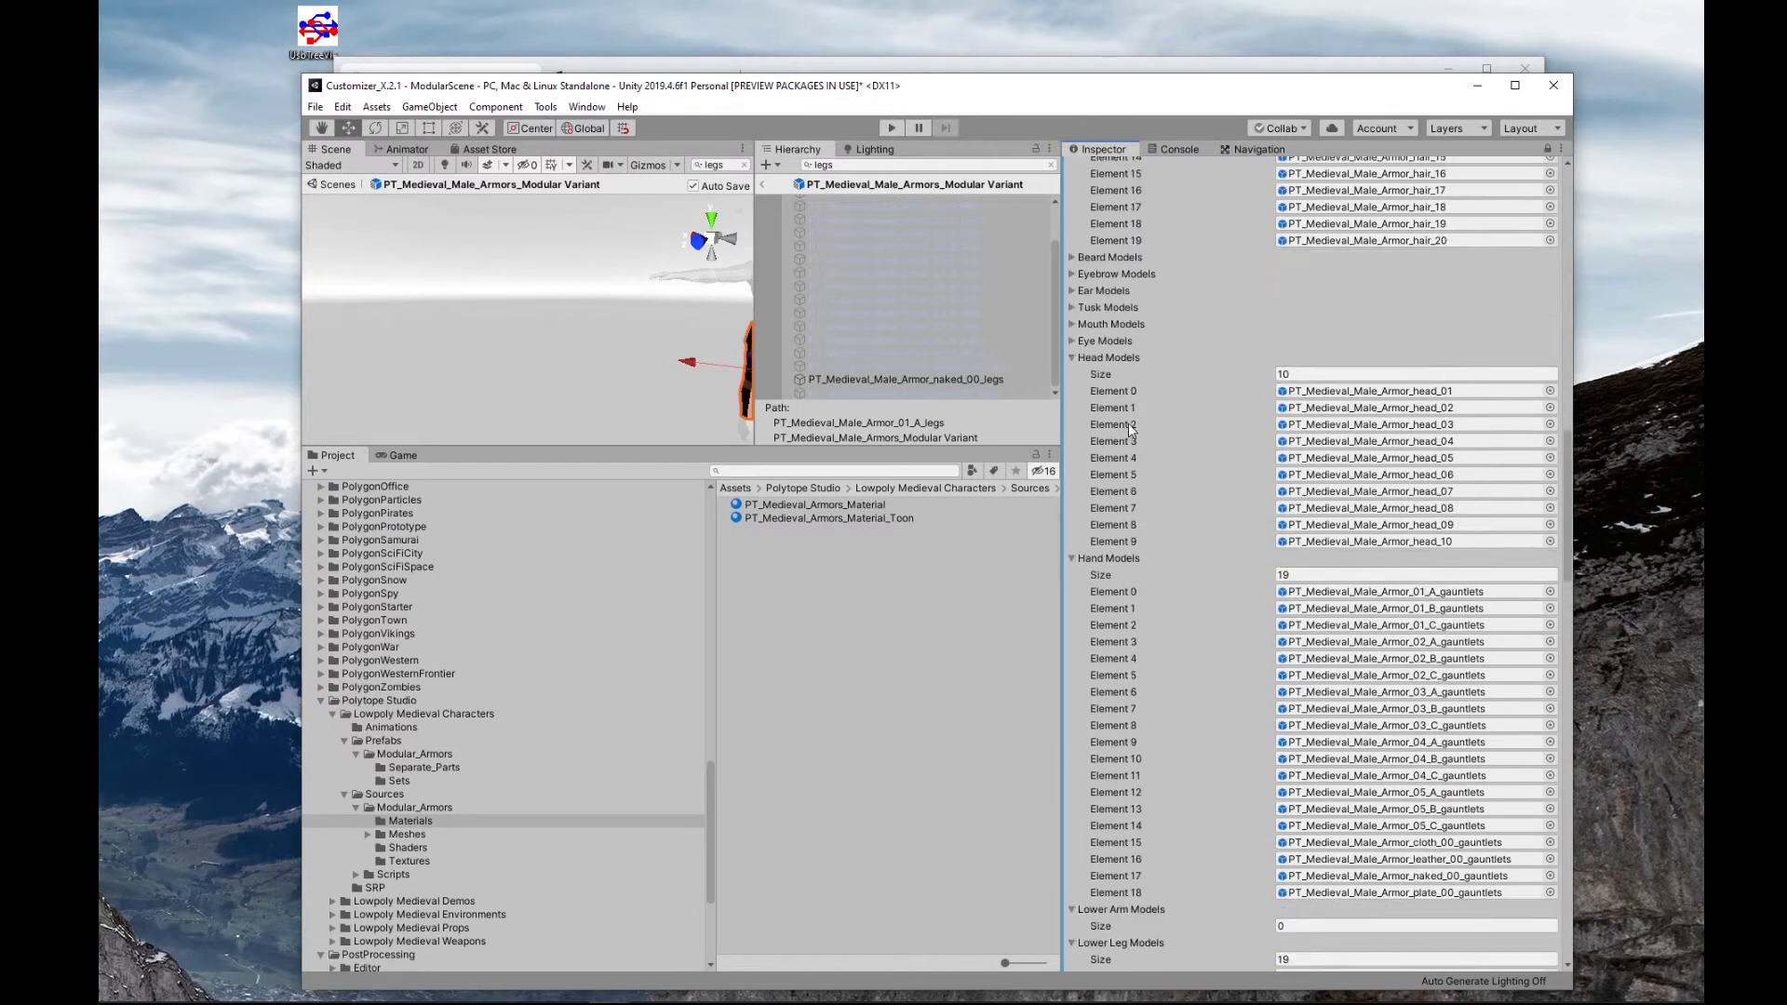
click(1049, 165)
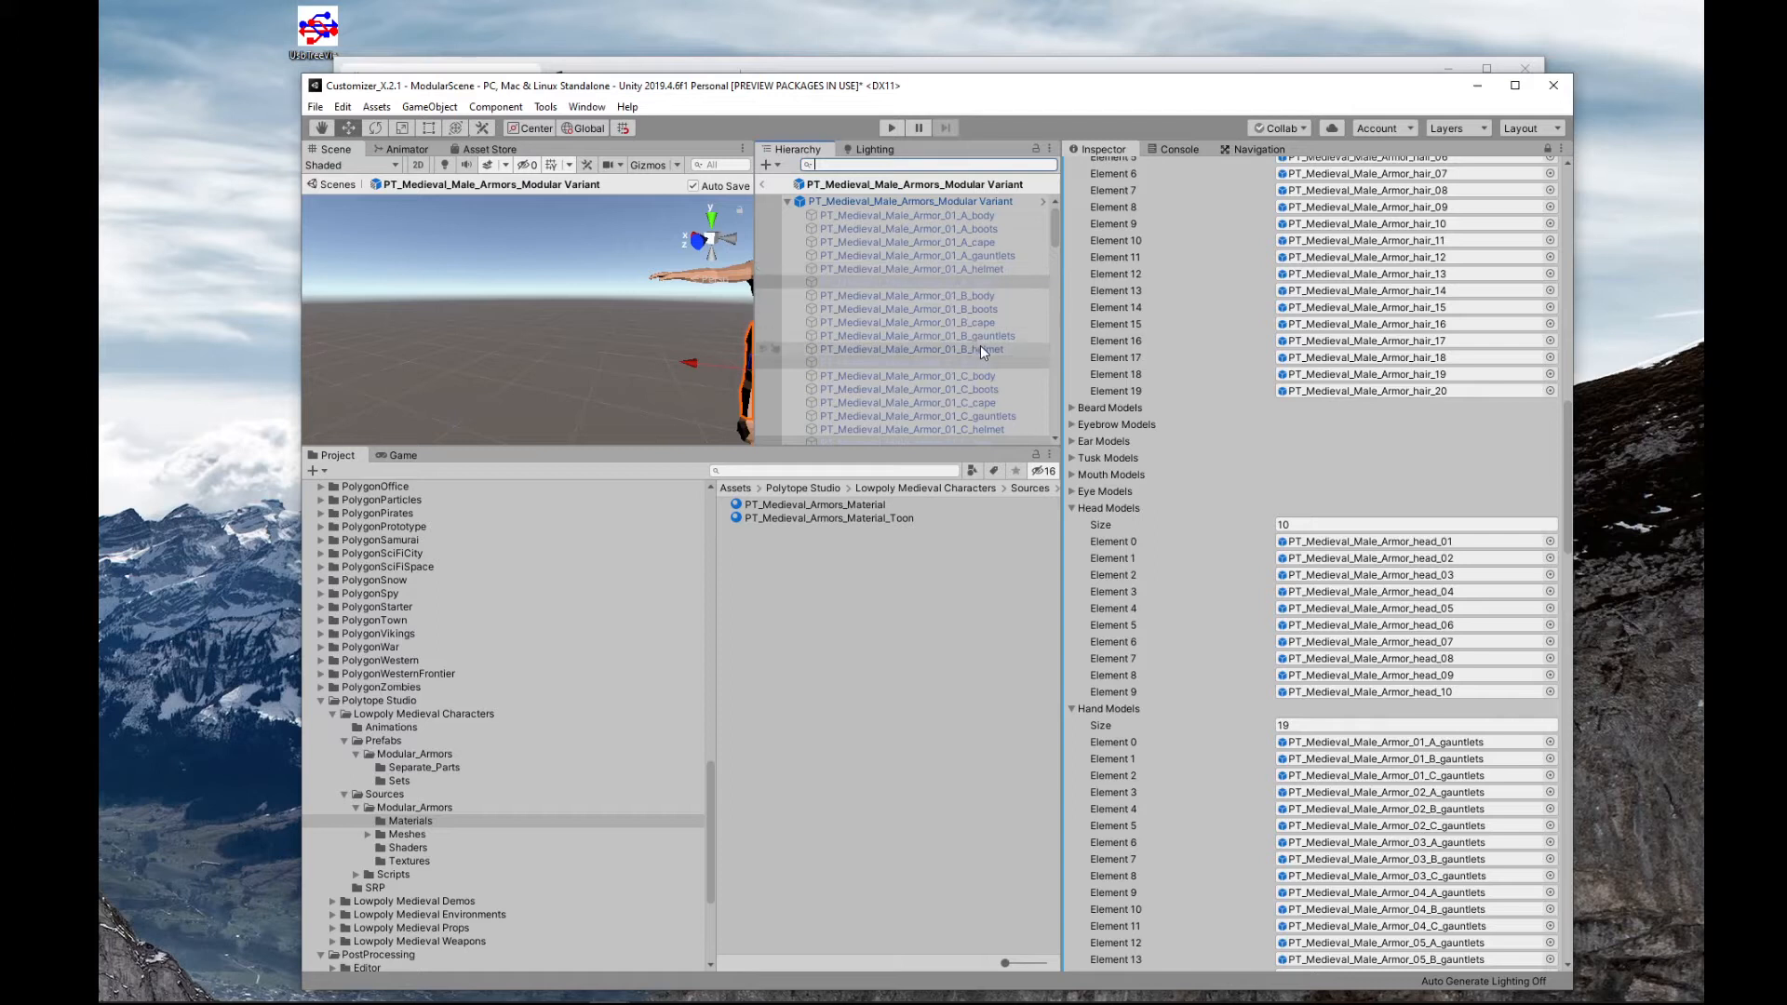
scroll(953, 294, down, 1)
click(991, 211)
click(986, 230)
scroll(1242, 438, down, 15)
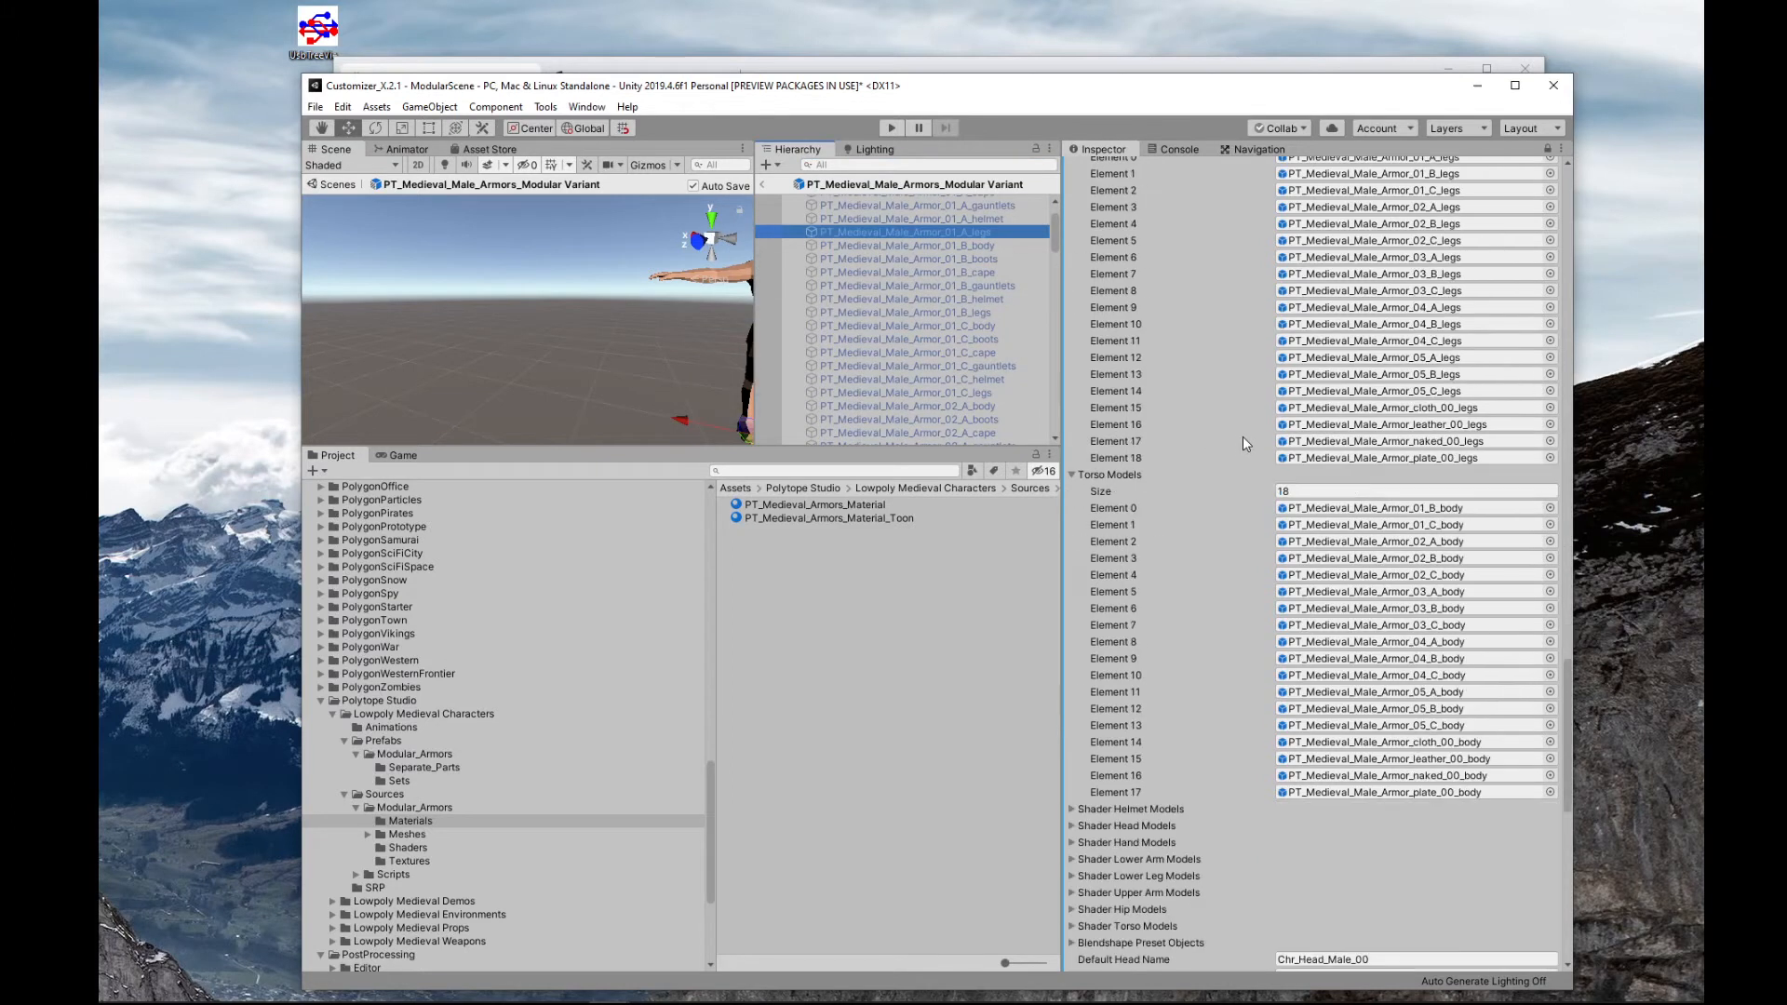
scroll(1294, 454, up, 20)
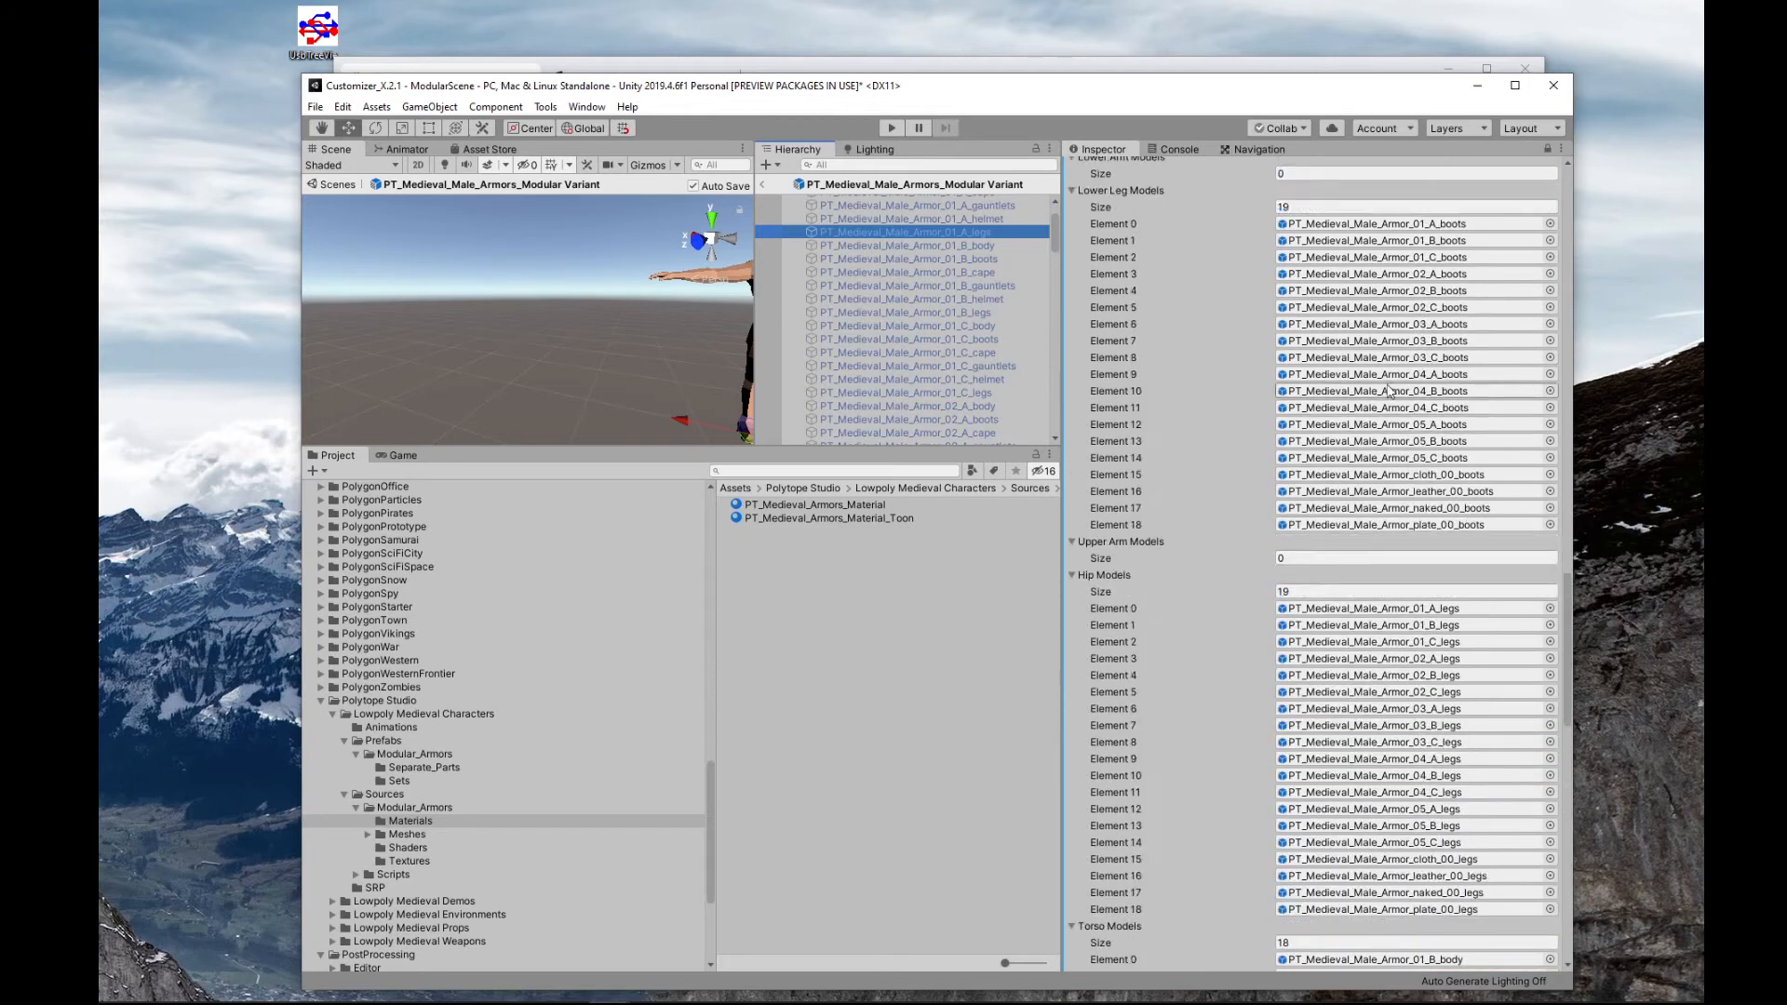
scroll(1382, 303, up, 5)
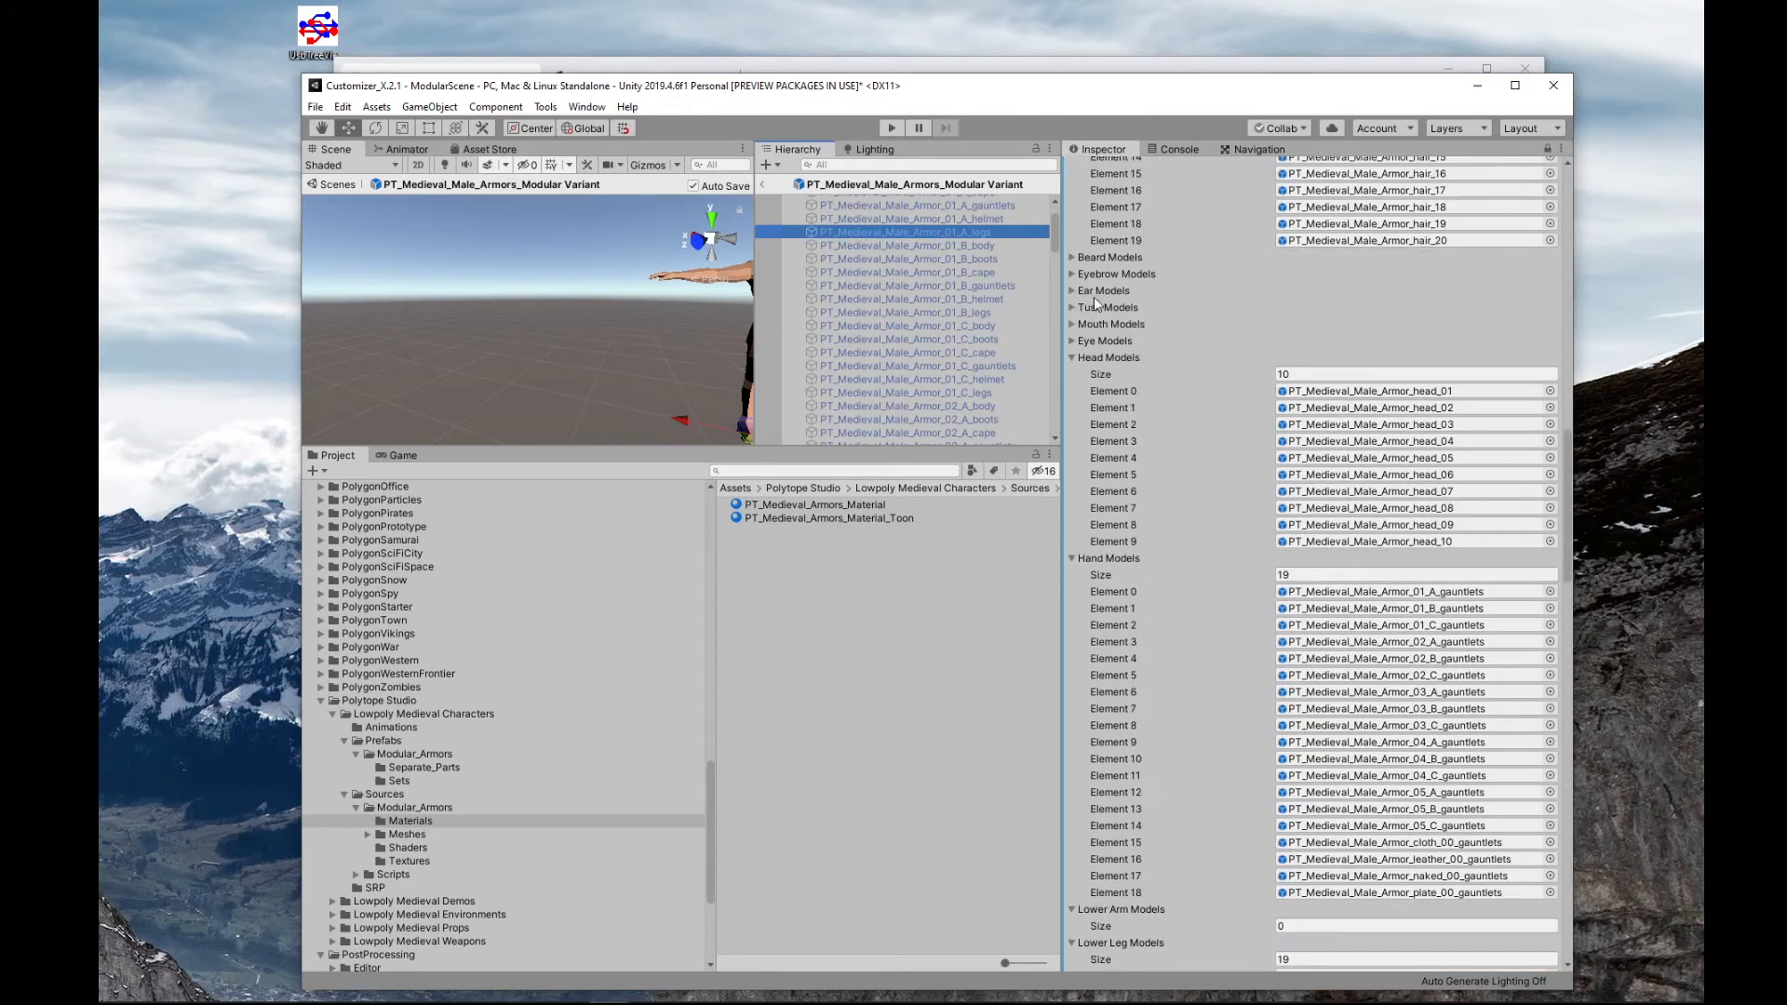
scroll(948, 248, down, 15)
scroll(977, 270, down, 8)
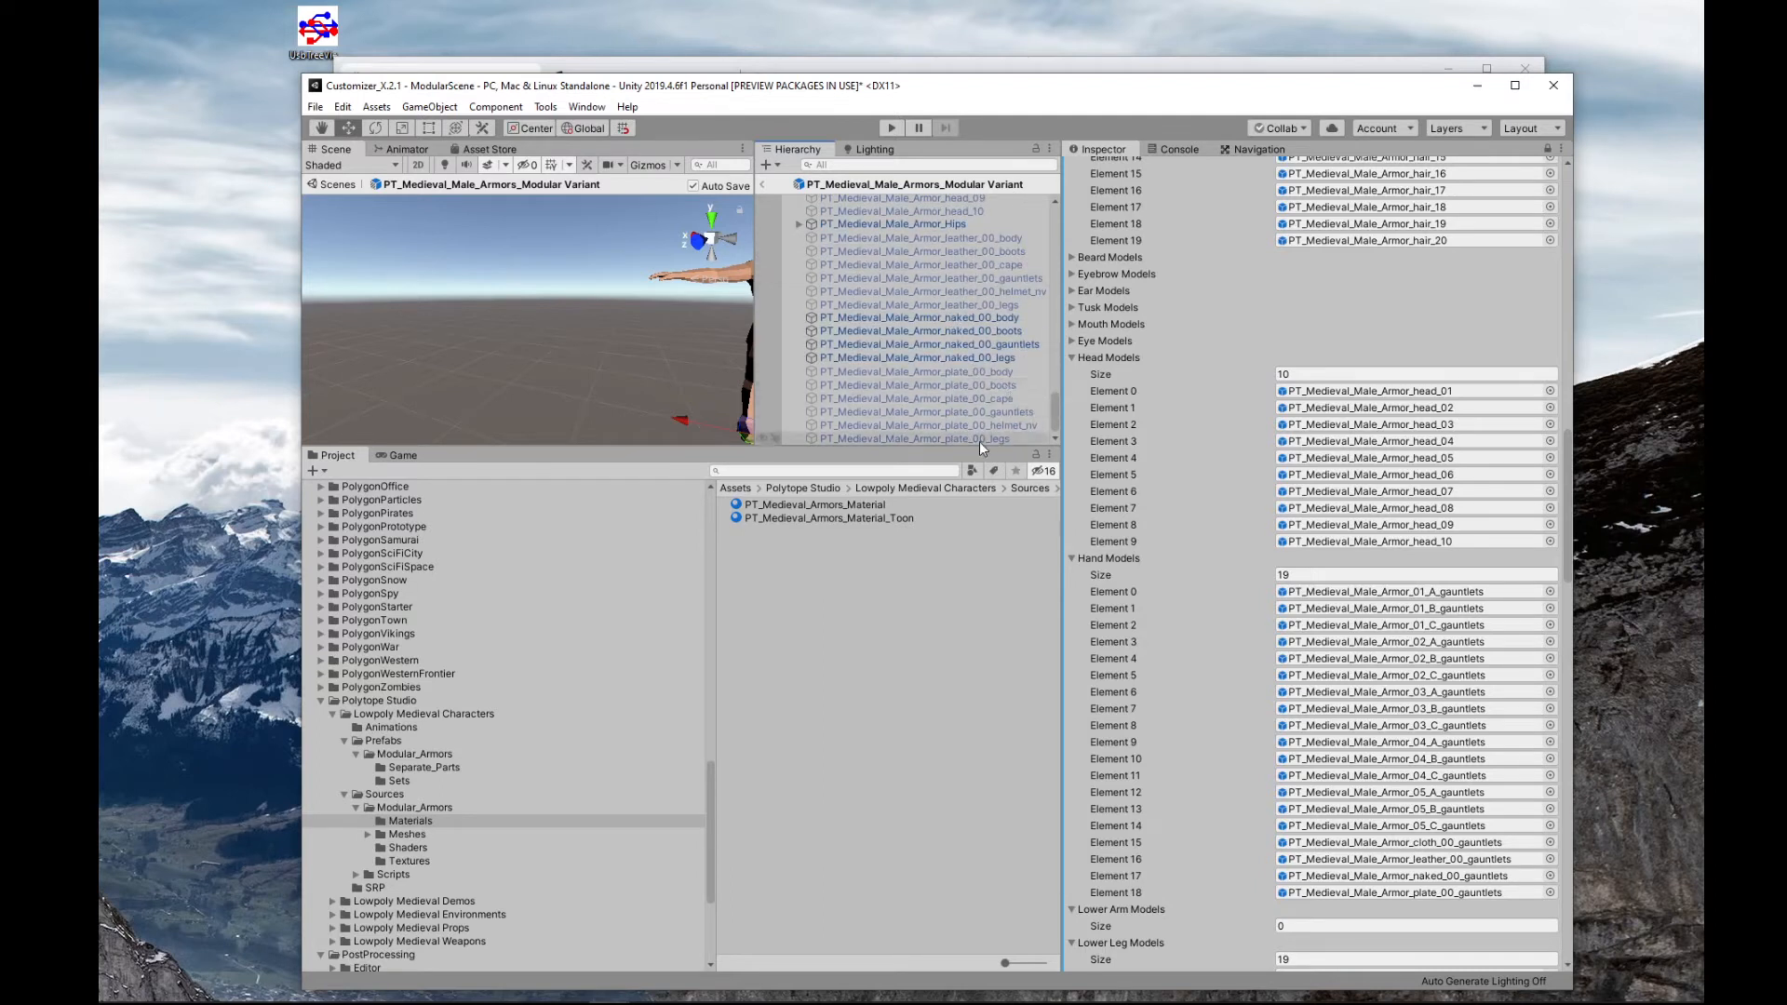
- Leave the male prefab and open PT_Medieval_Female_Armors_Modular Variant from the HNGamers Resources folder for editing
click(762, 184)
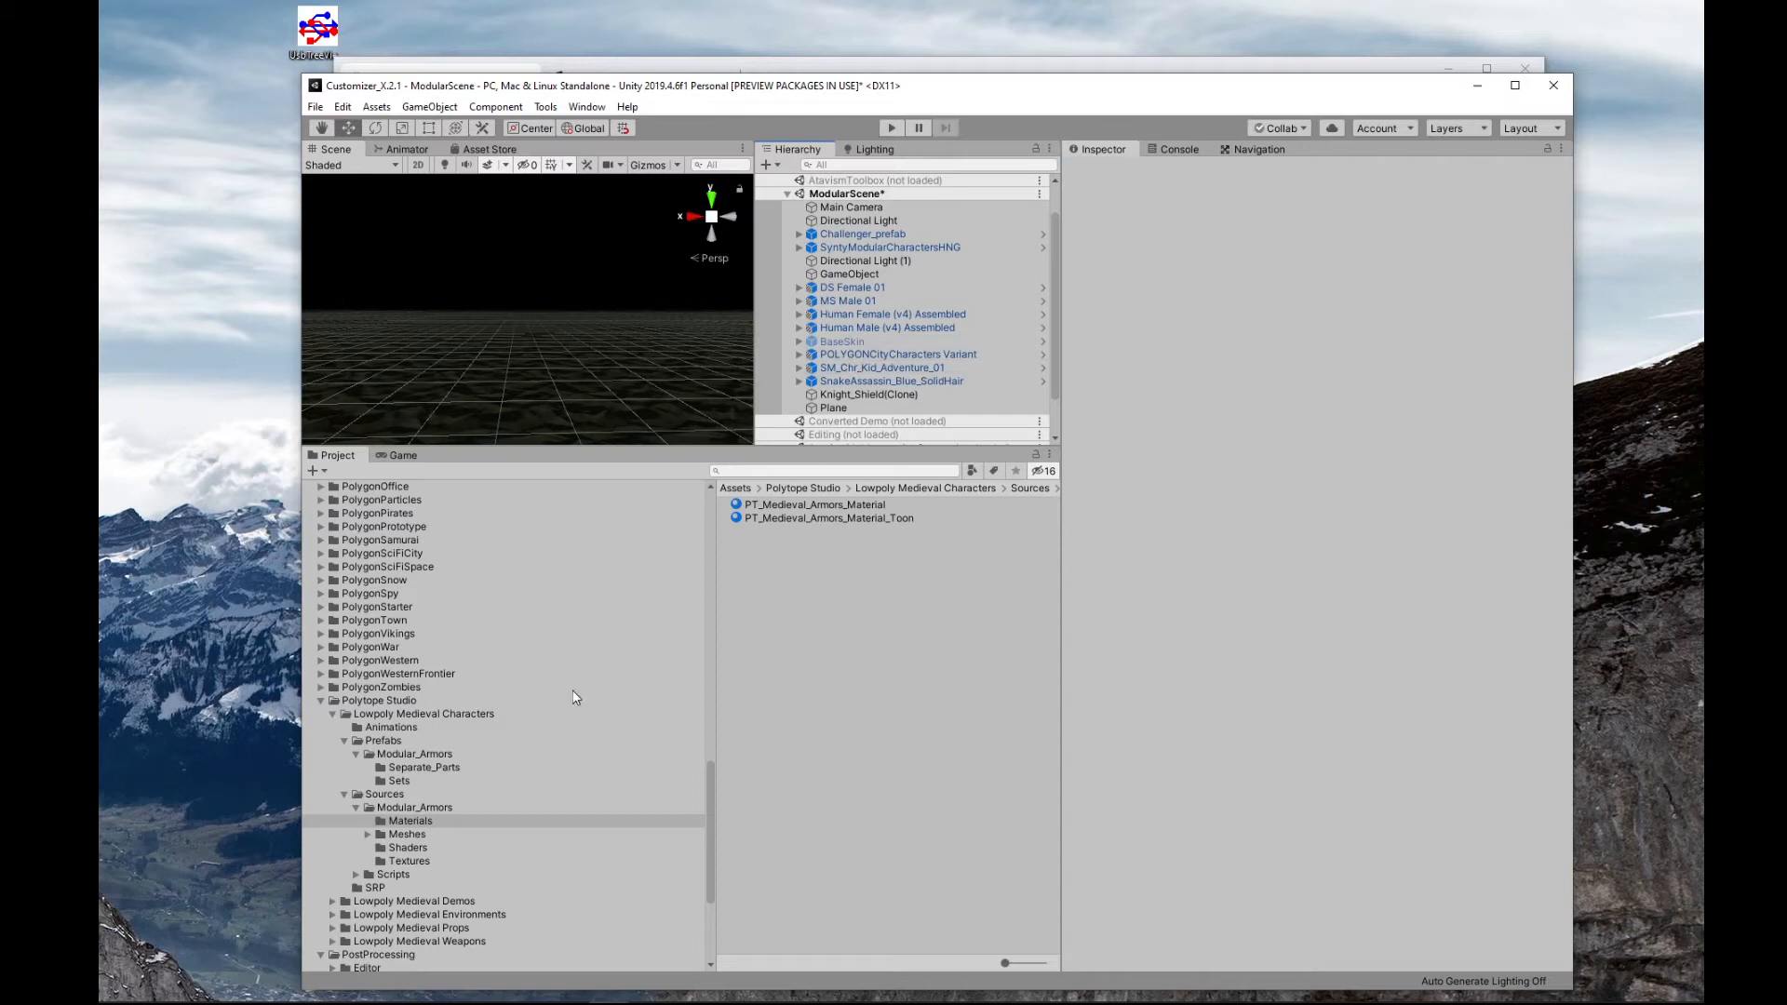
scroll(487, 725, up, 10)
scroll(465, 721, up, 8)
click(374, 681)
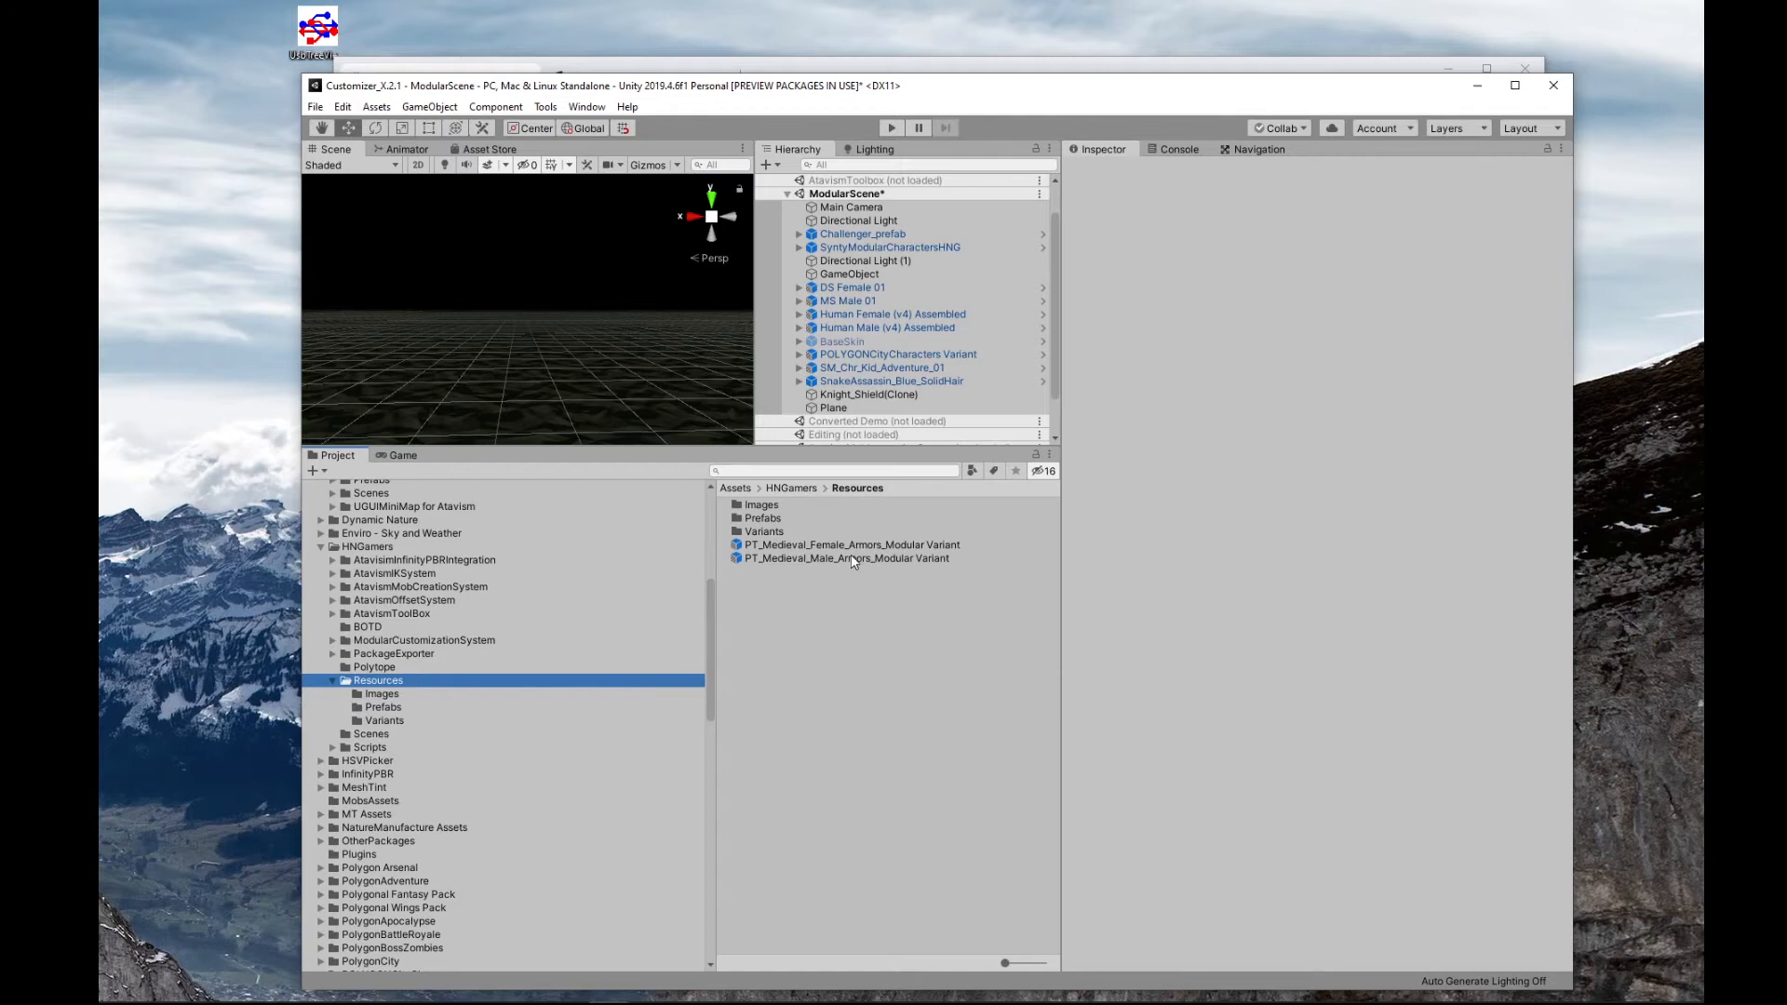
double_click(829, 545)
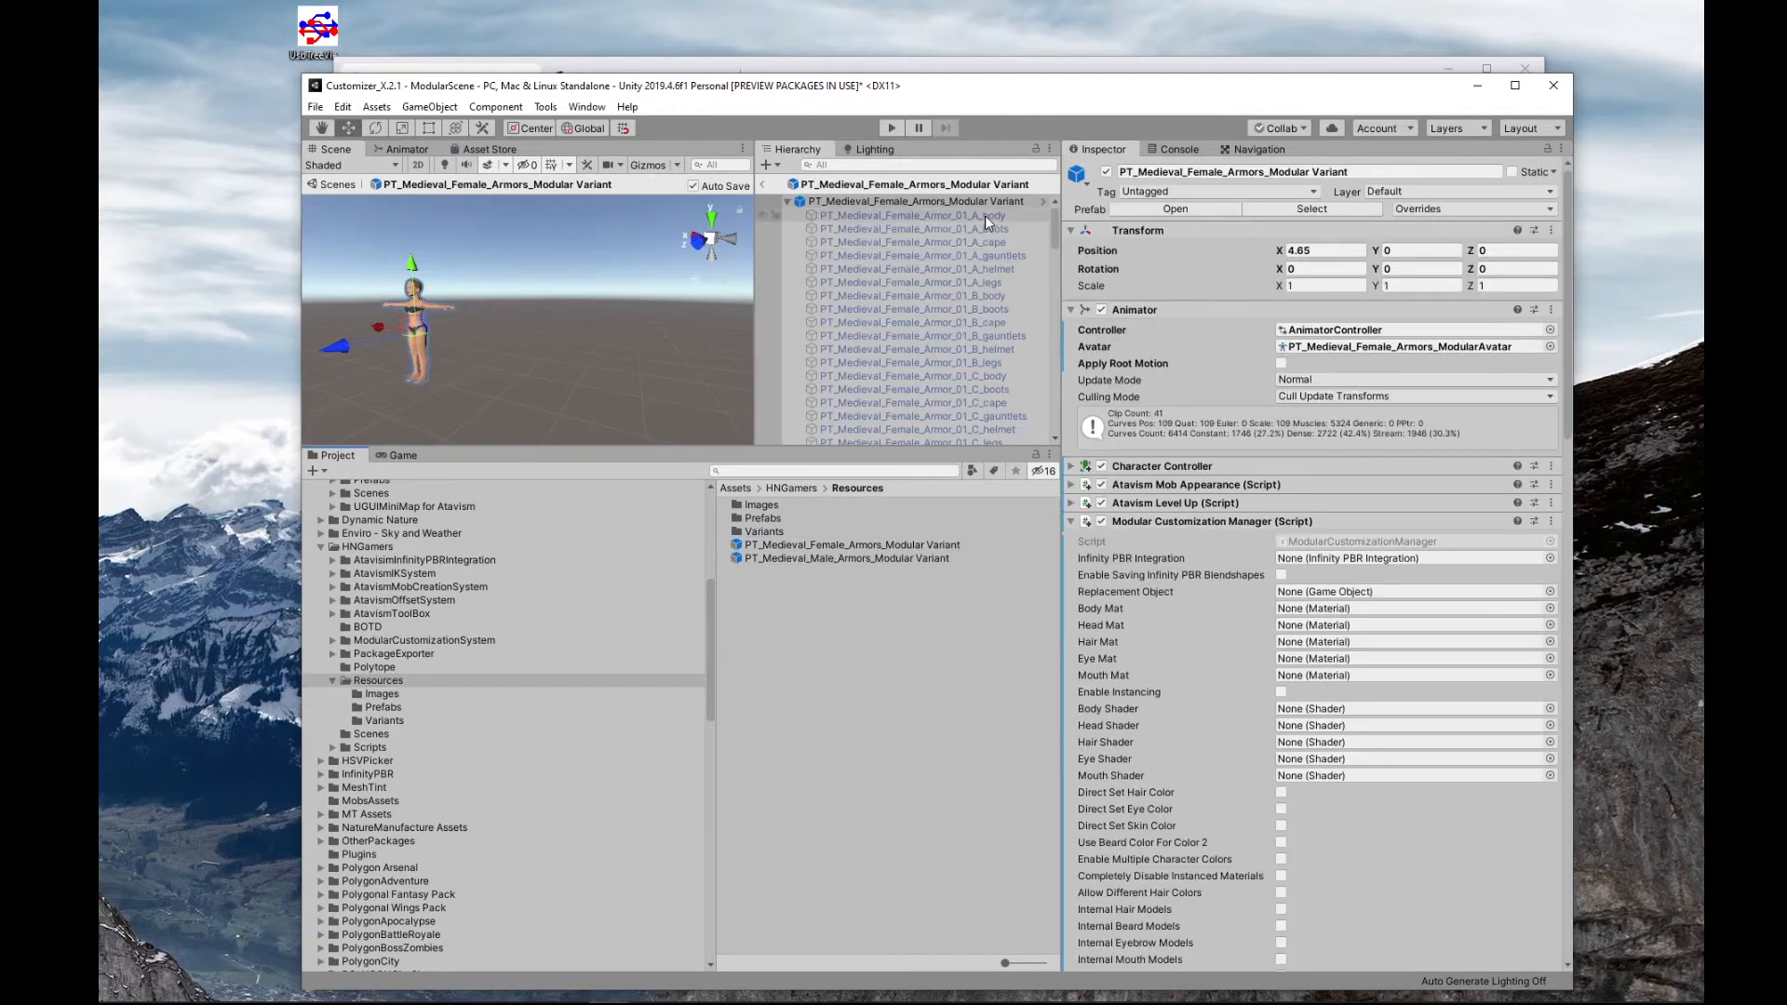
click(884, 165)
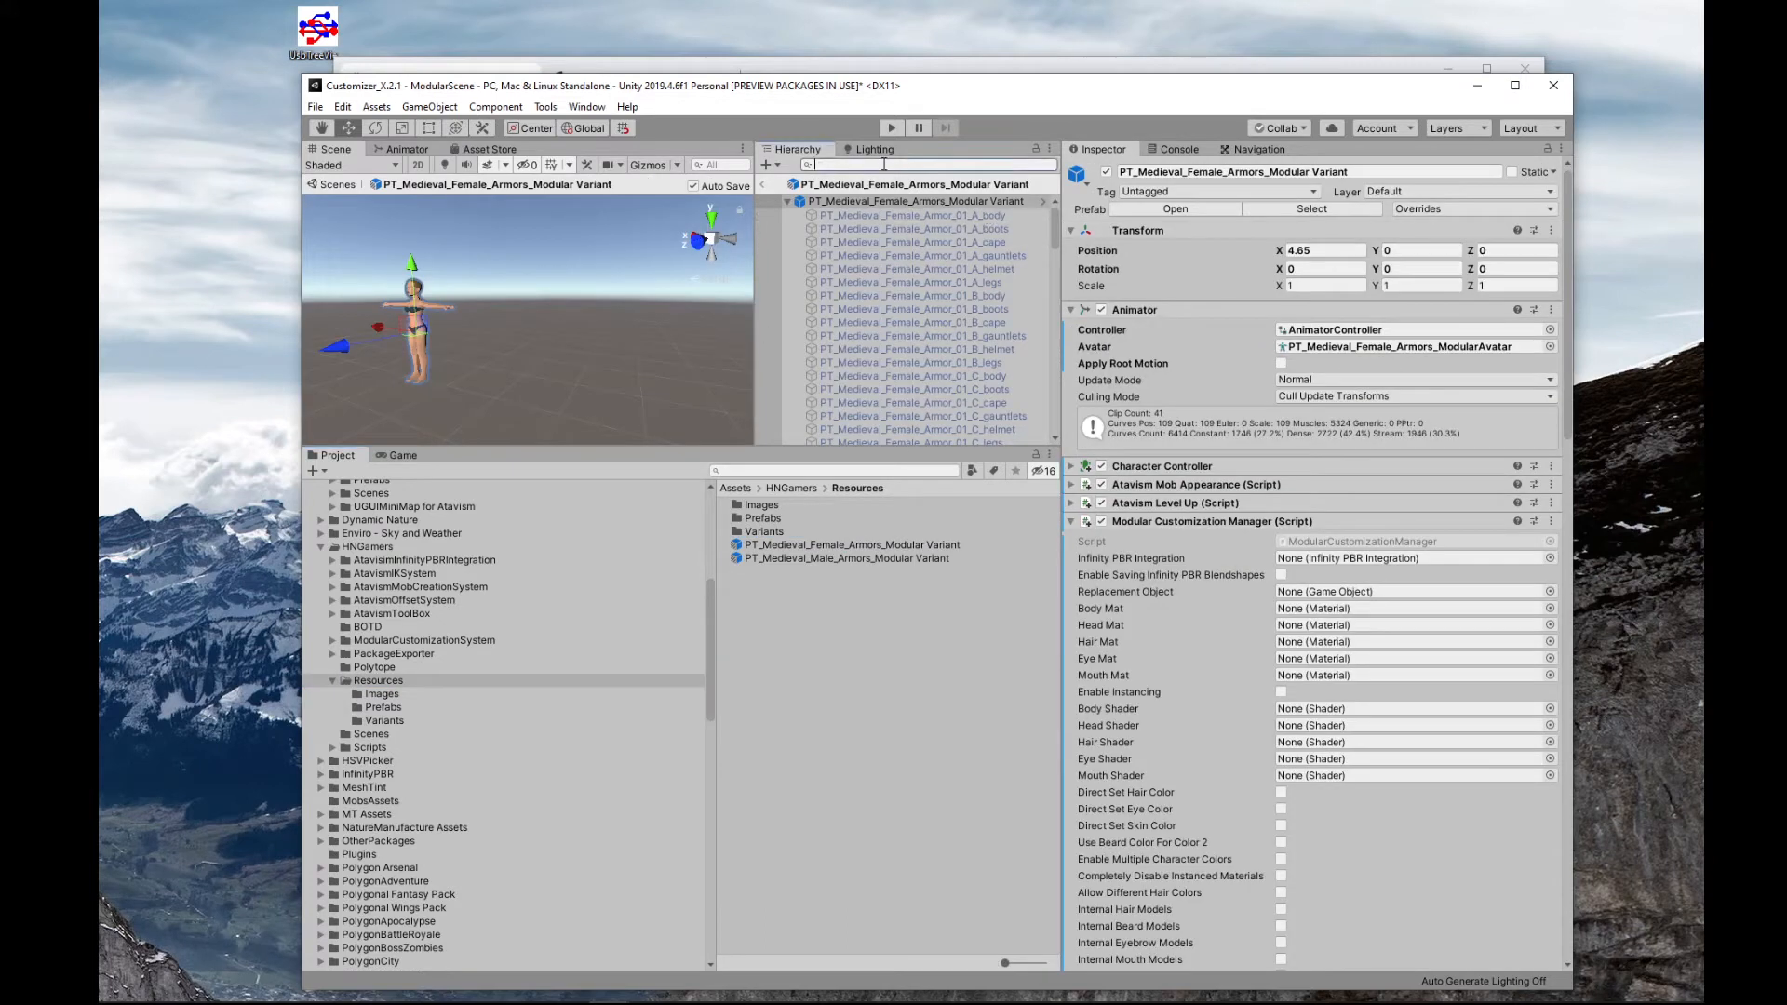
text(body)
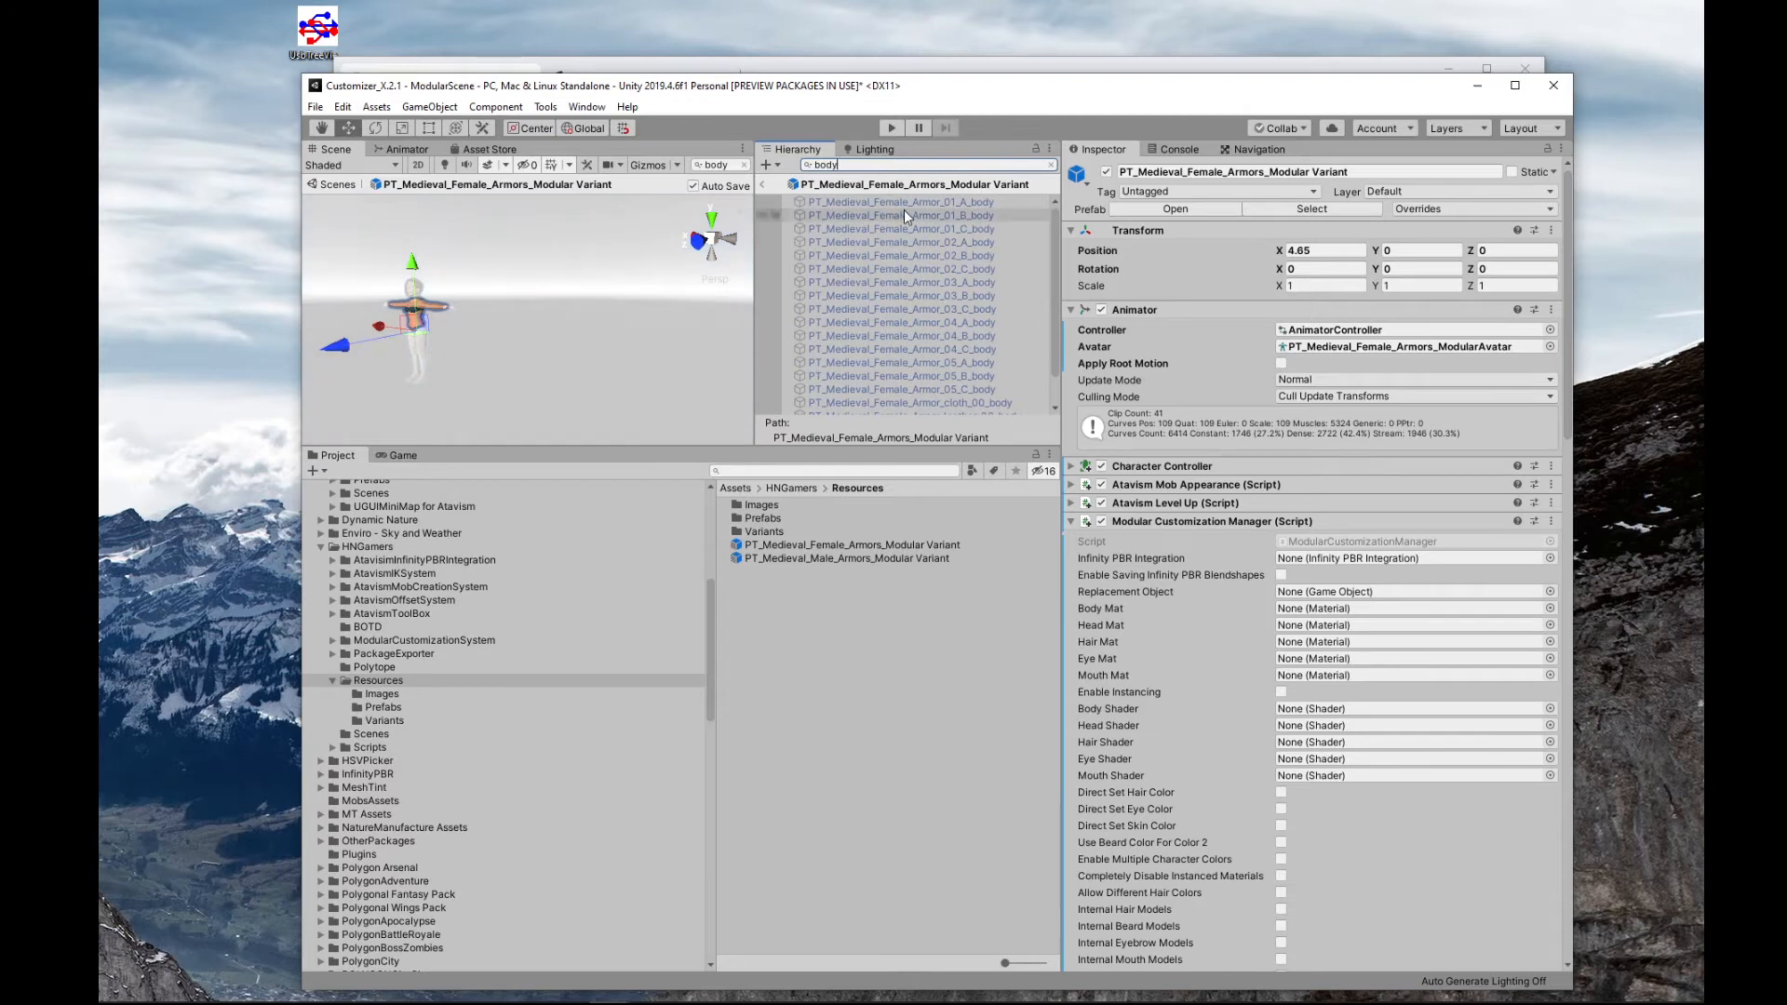
click(924, 202)
scroll(932, 224, down, 2)
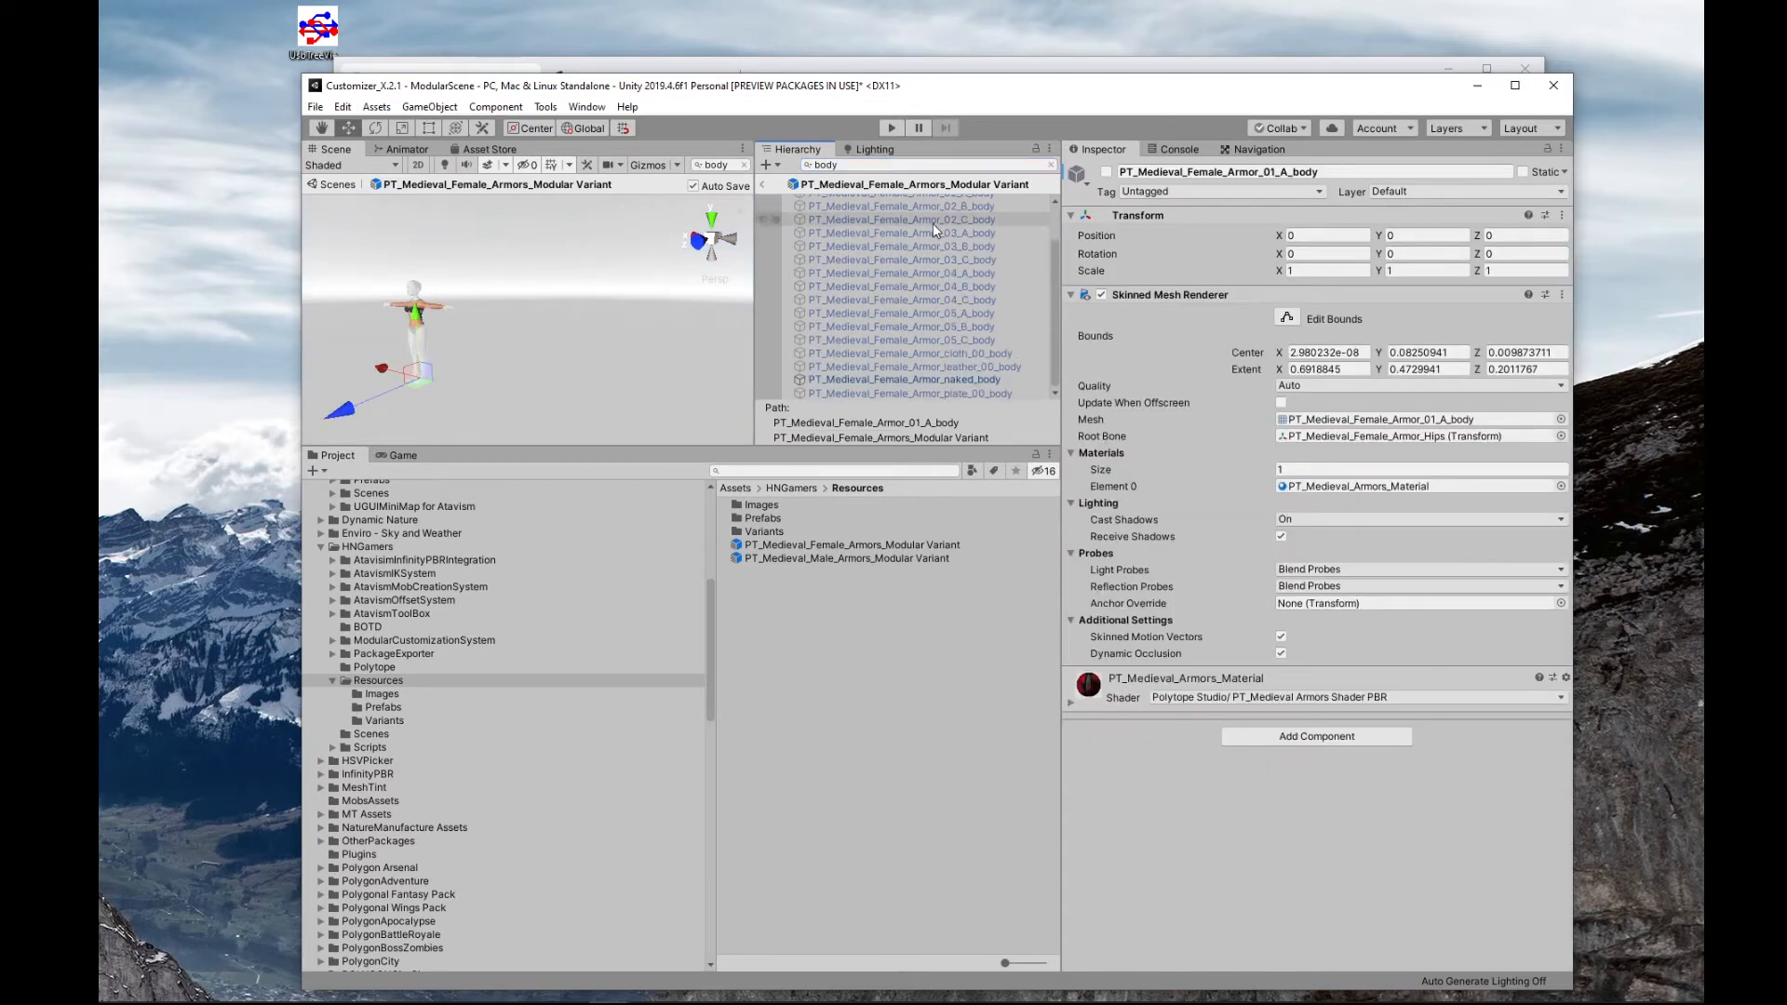
shift+click(970, 378)
scroll(976, 237, up, 2)
click(985, 241)
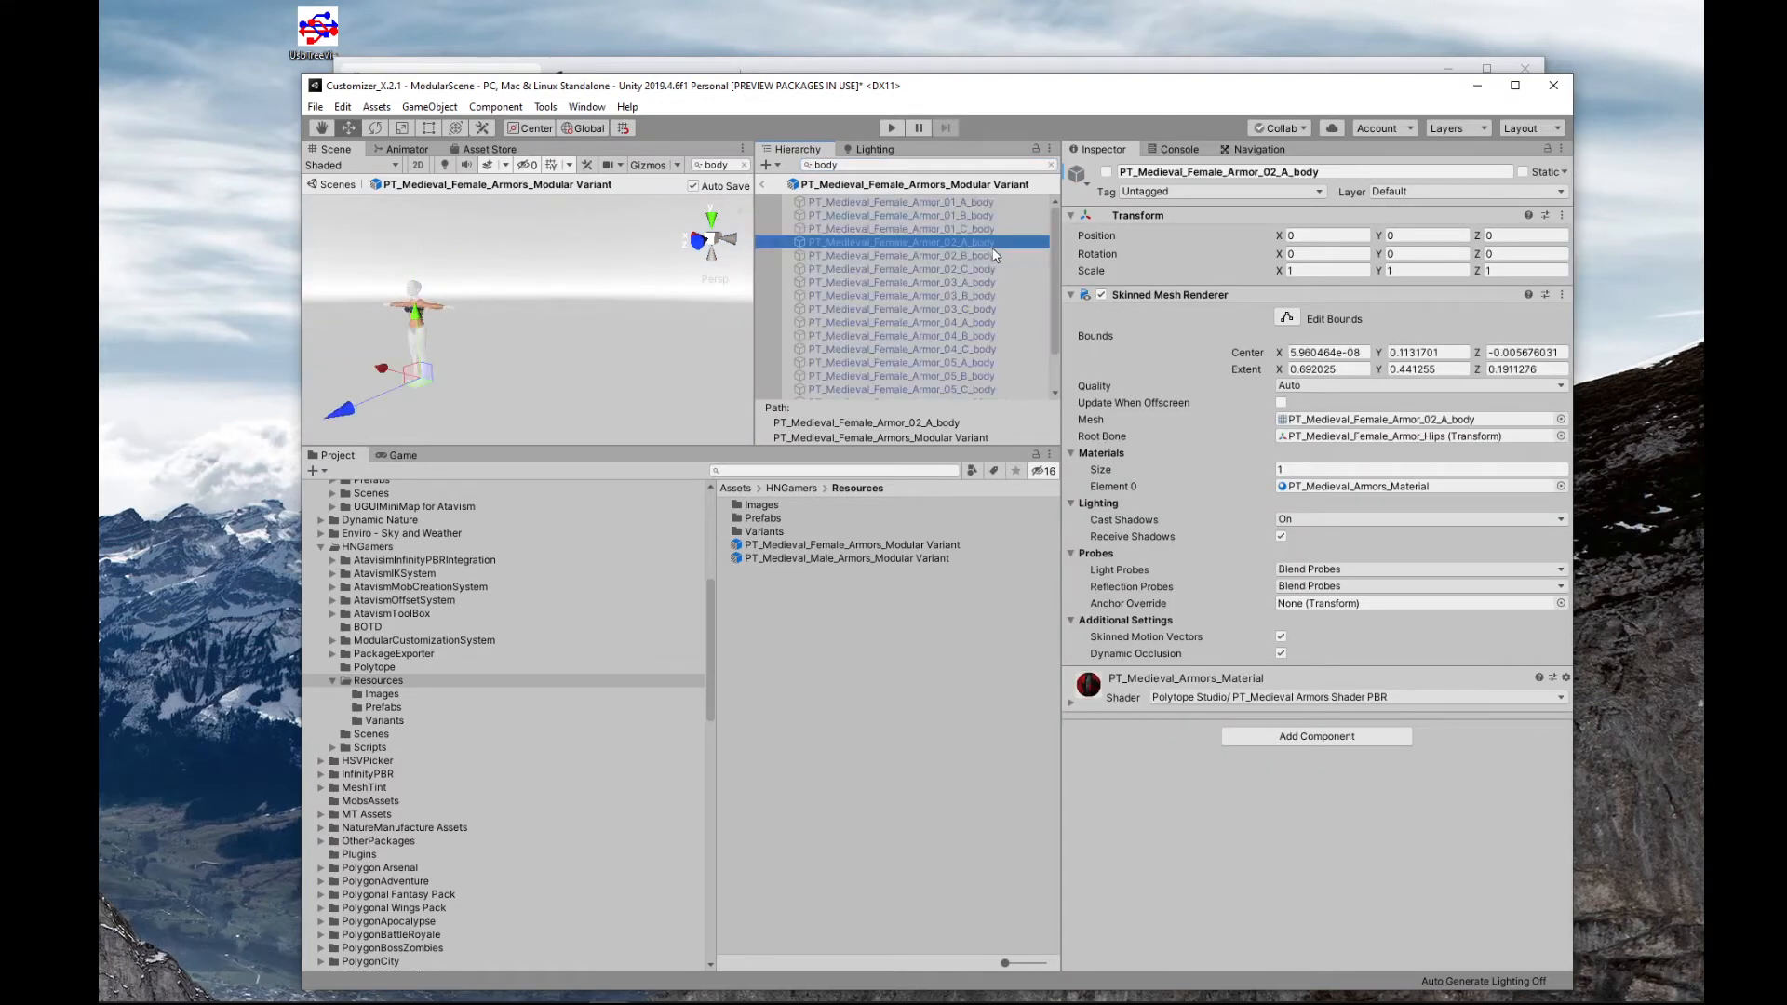
click(931, 204)
click(862, 187)
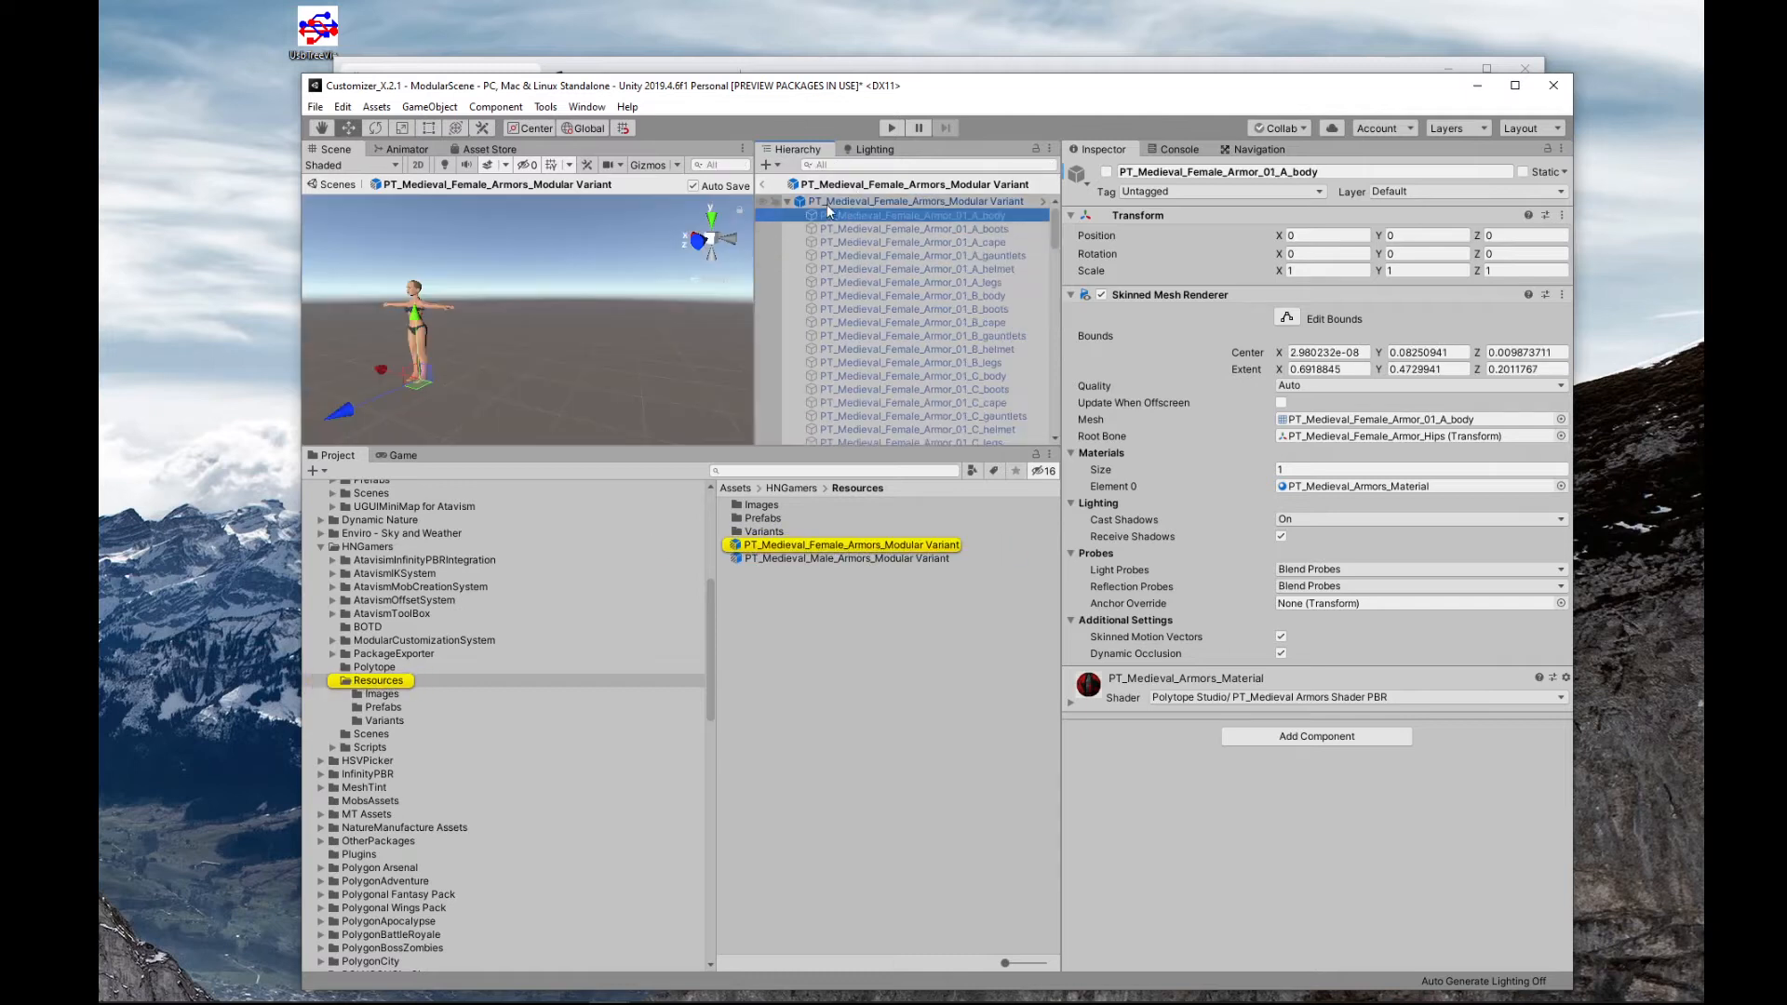
- Lock the Inspector on the female variant root, filter for "body" and add all female body parts, 01_A through plate_00, to Torso Models
click(826, 202)
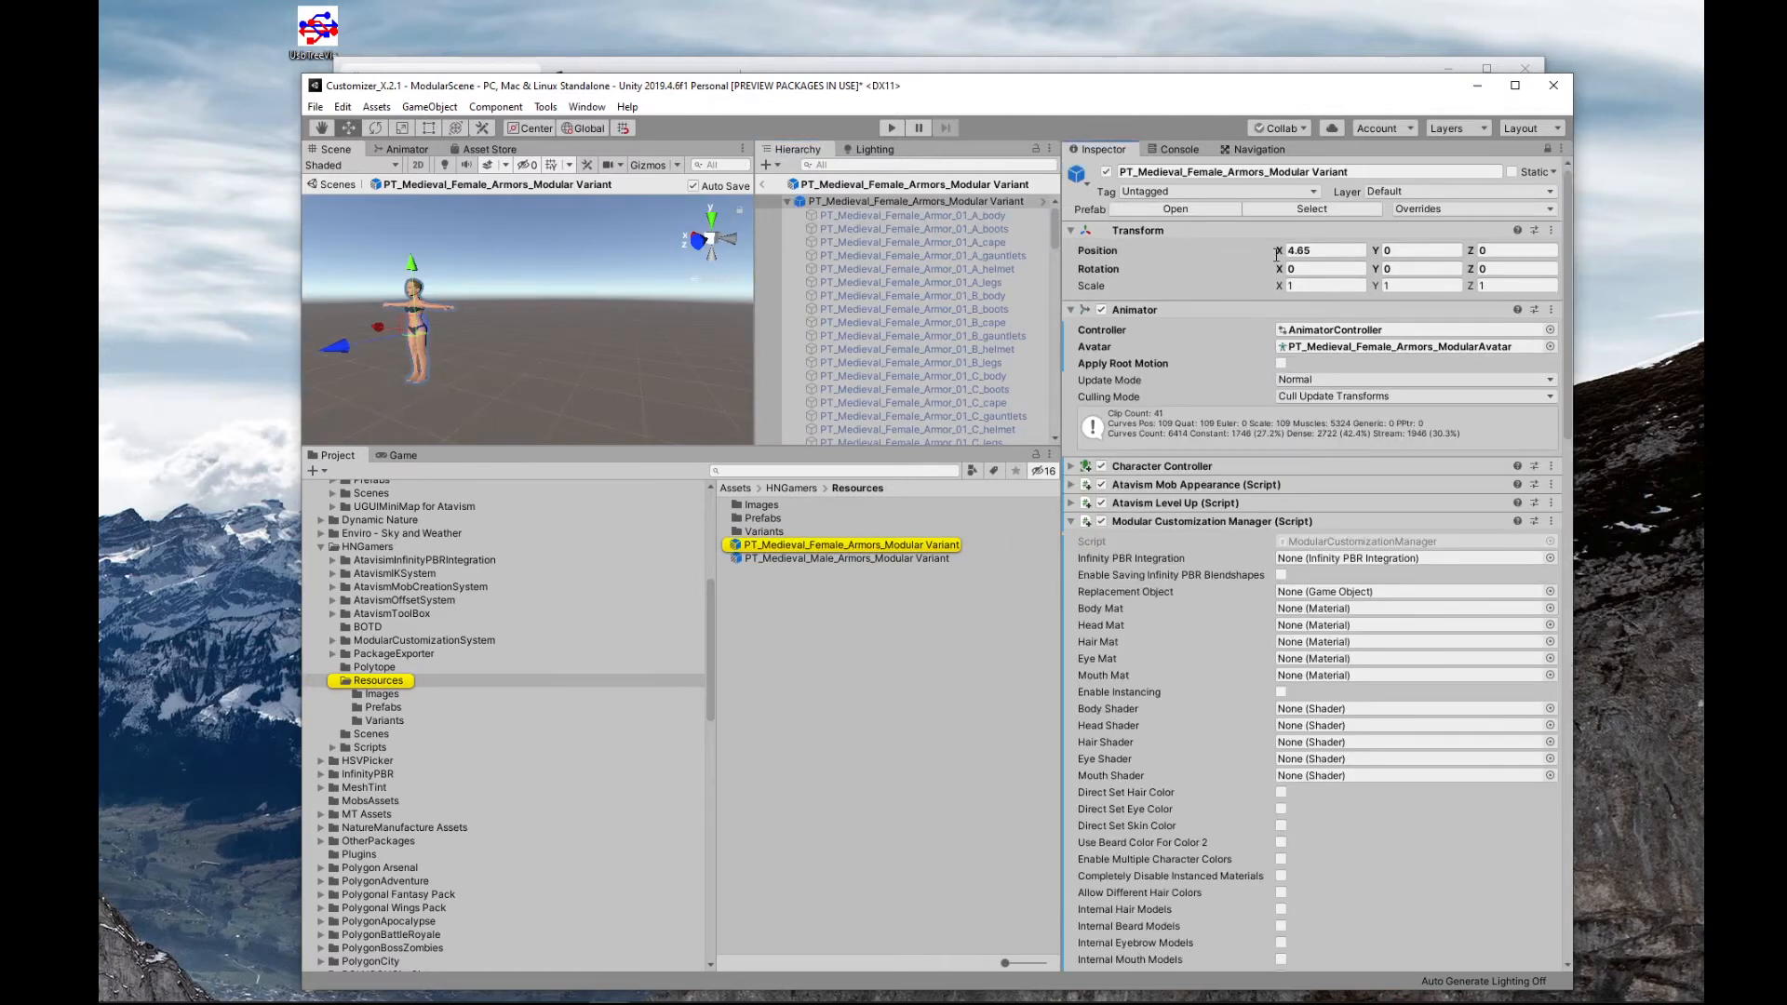
click(884, 165)
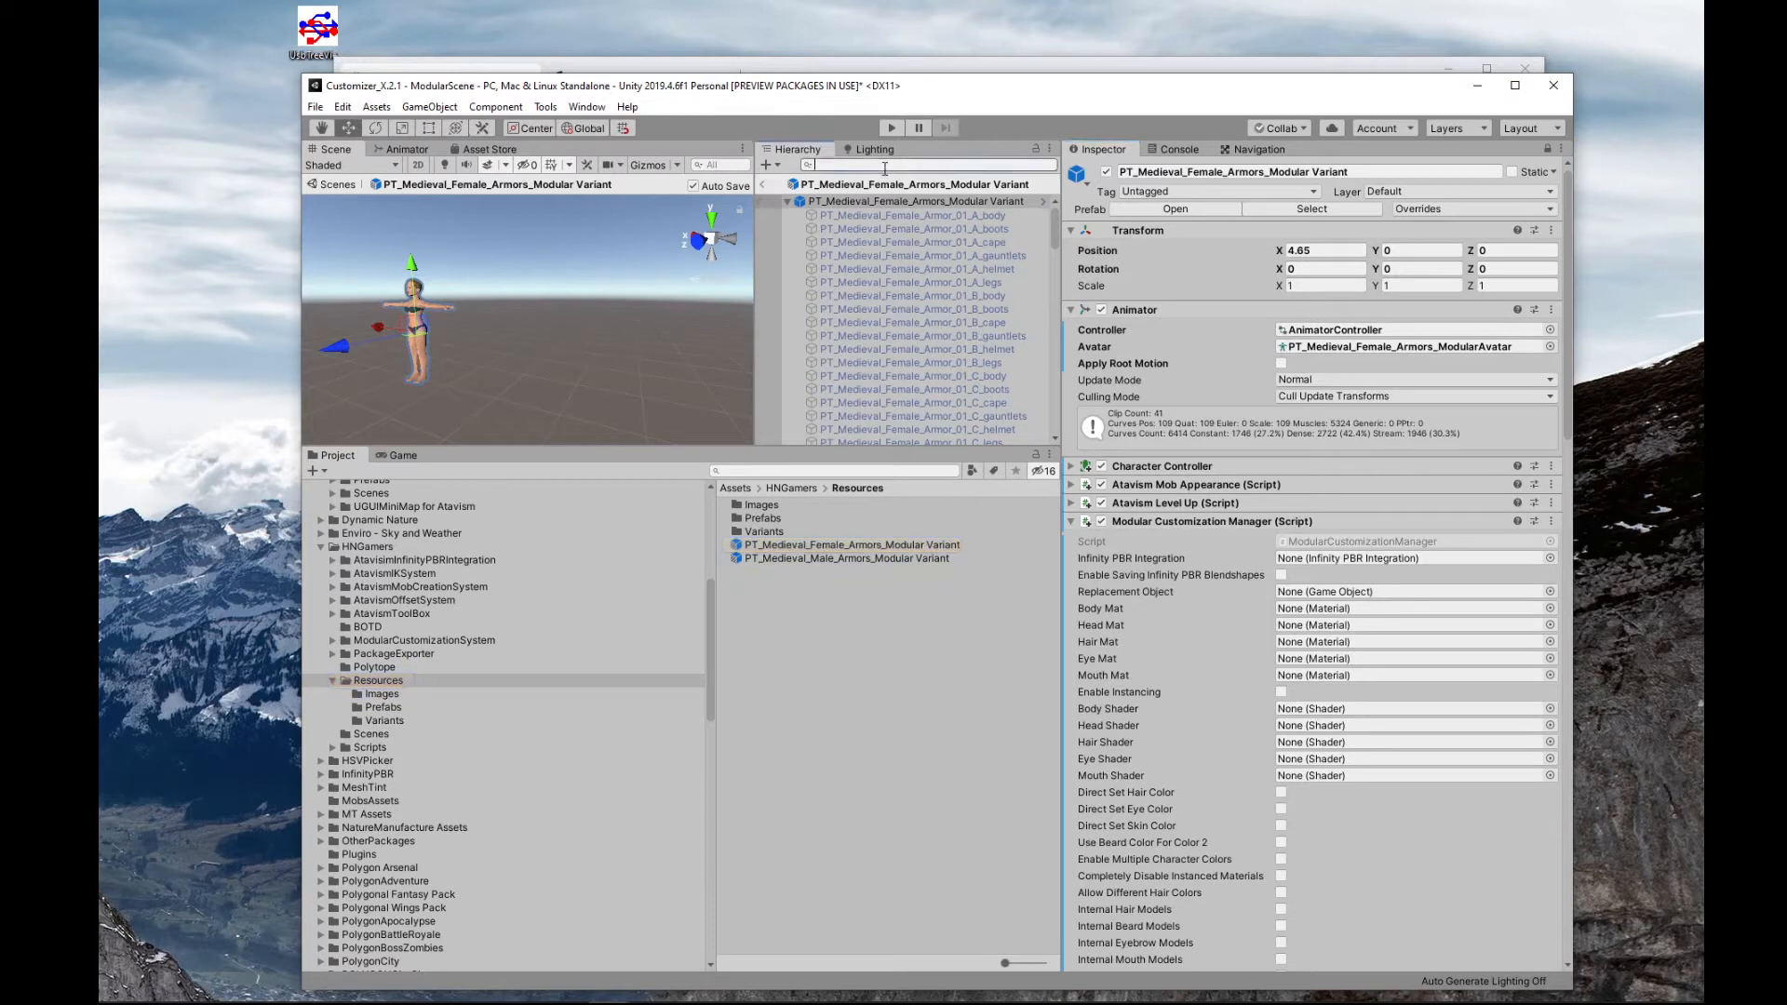
text(body)
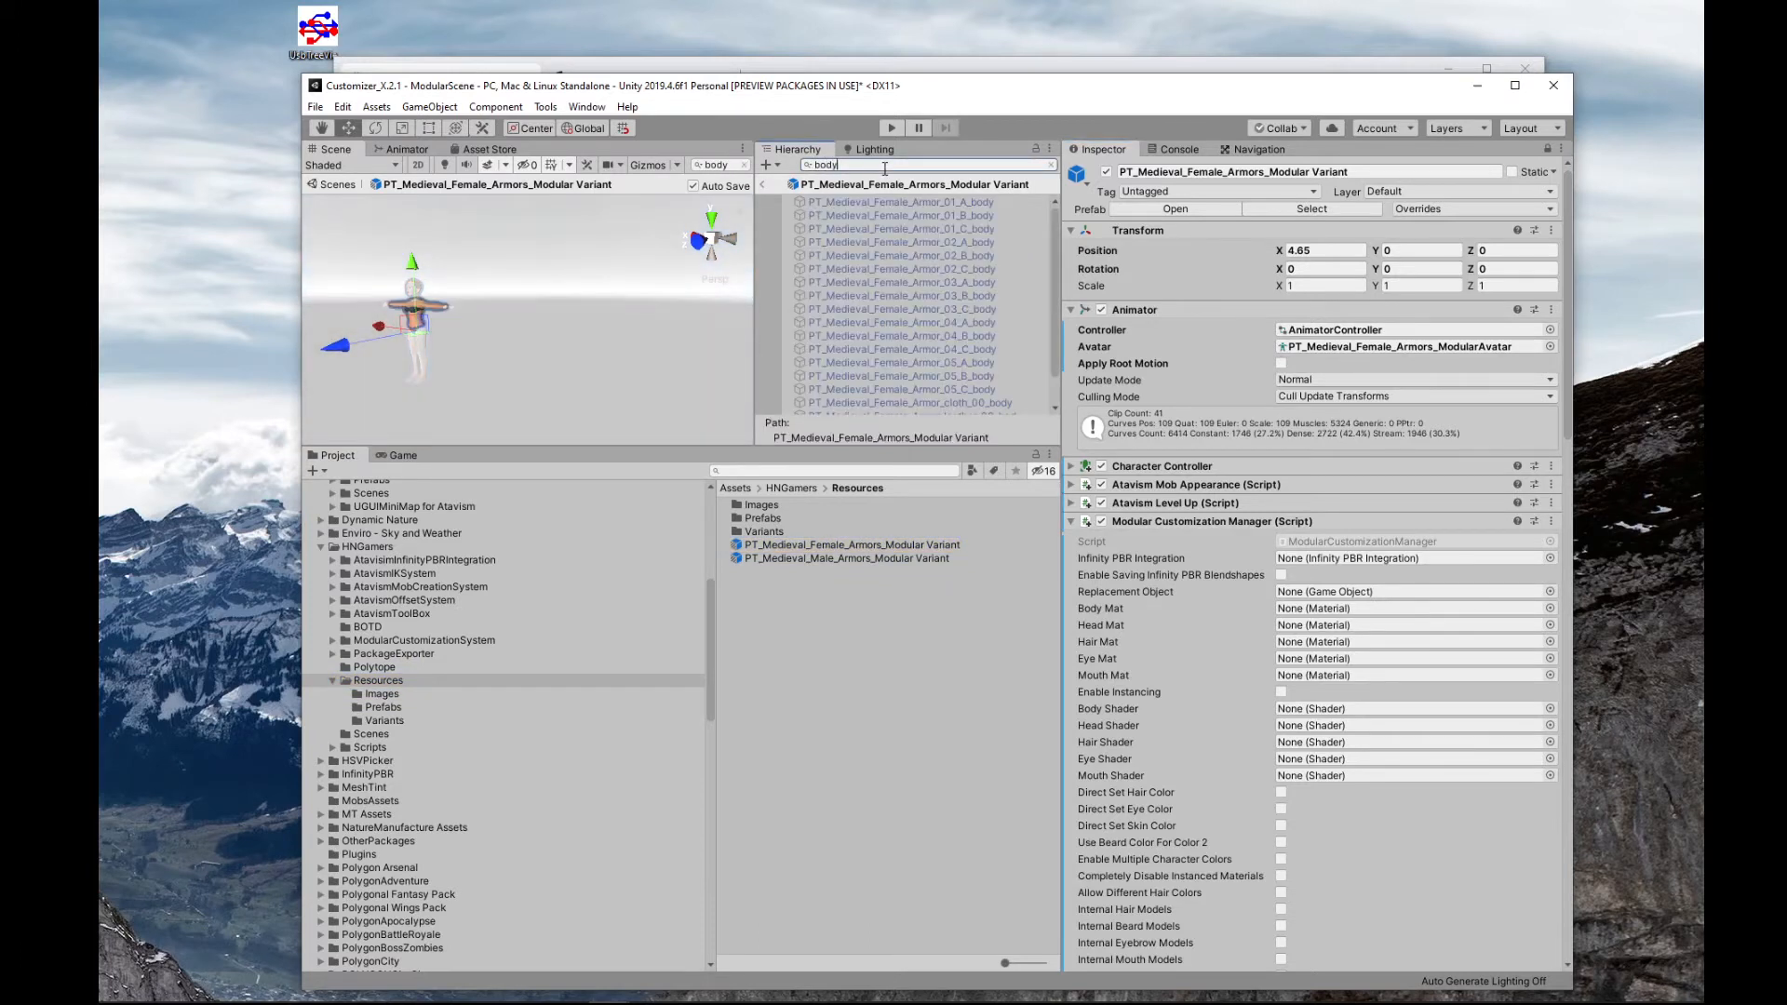
click(959, 204)
scroll(958, 224, down, 2)
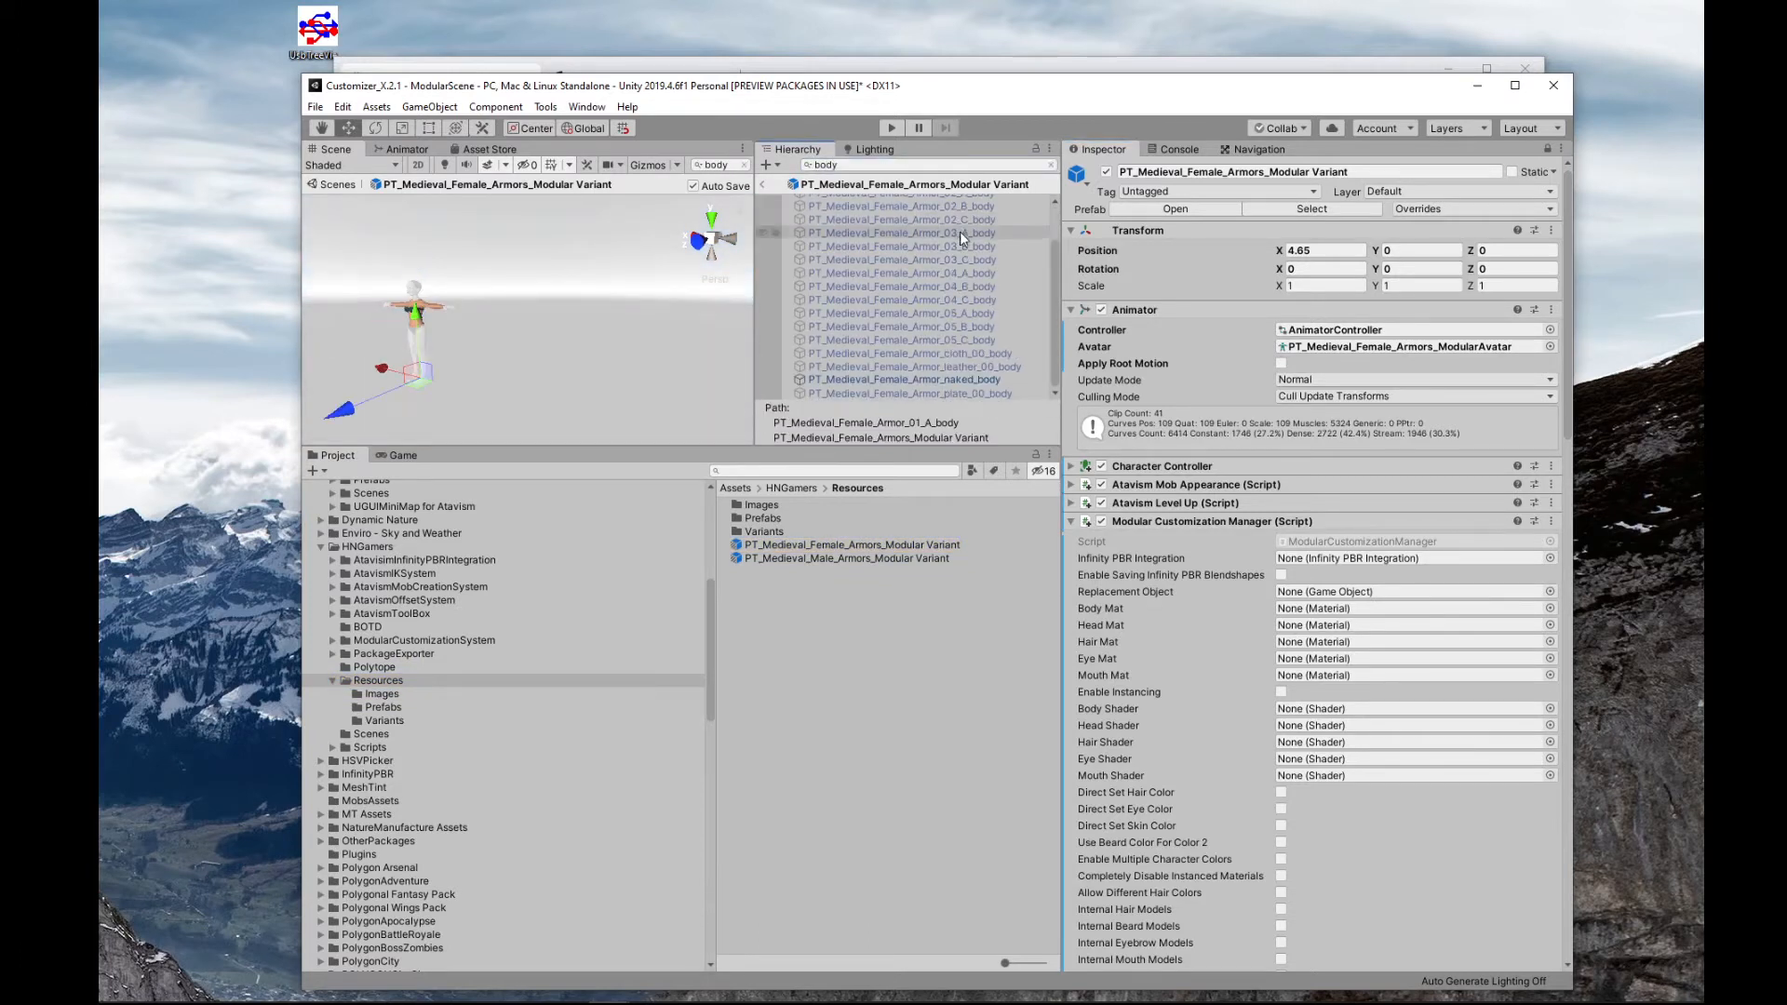
shift+click(955, 380)
drag(940, 313, 1208, 642)
scroll(1215, 615, down, 10)
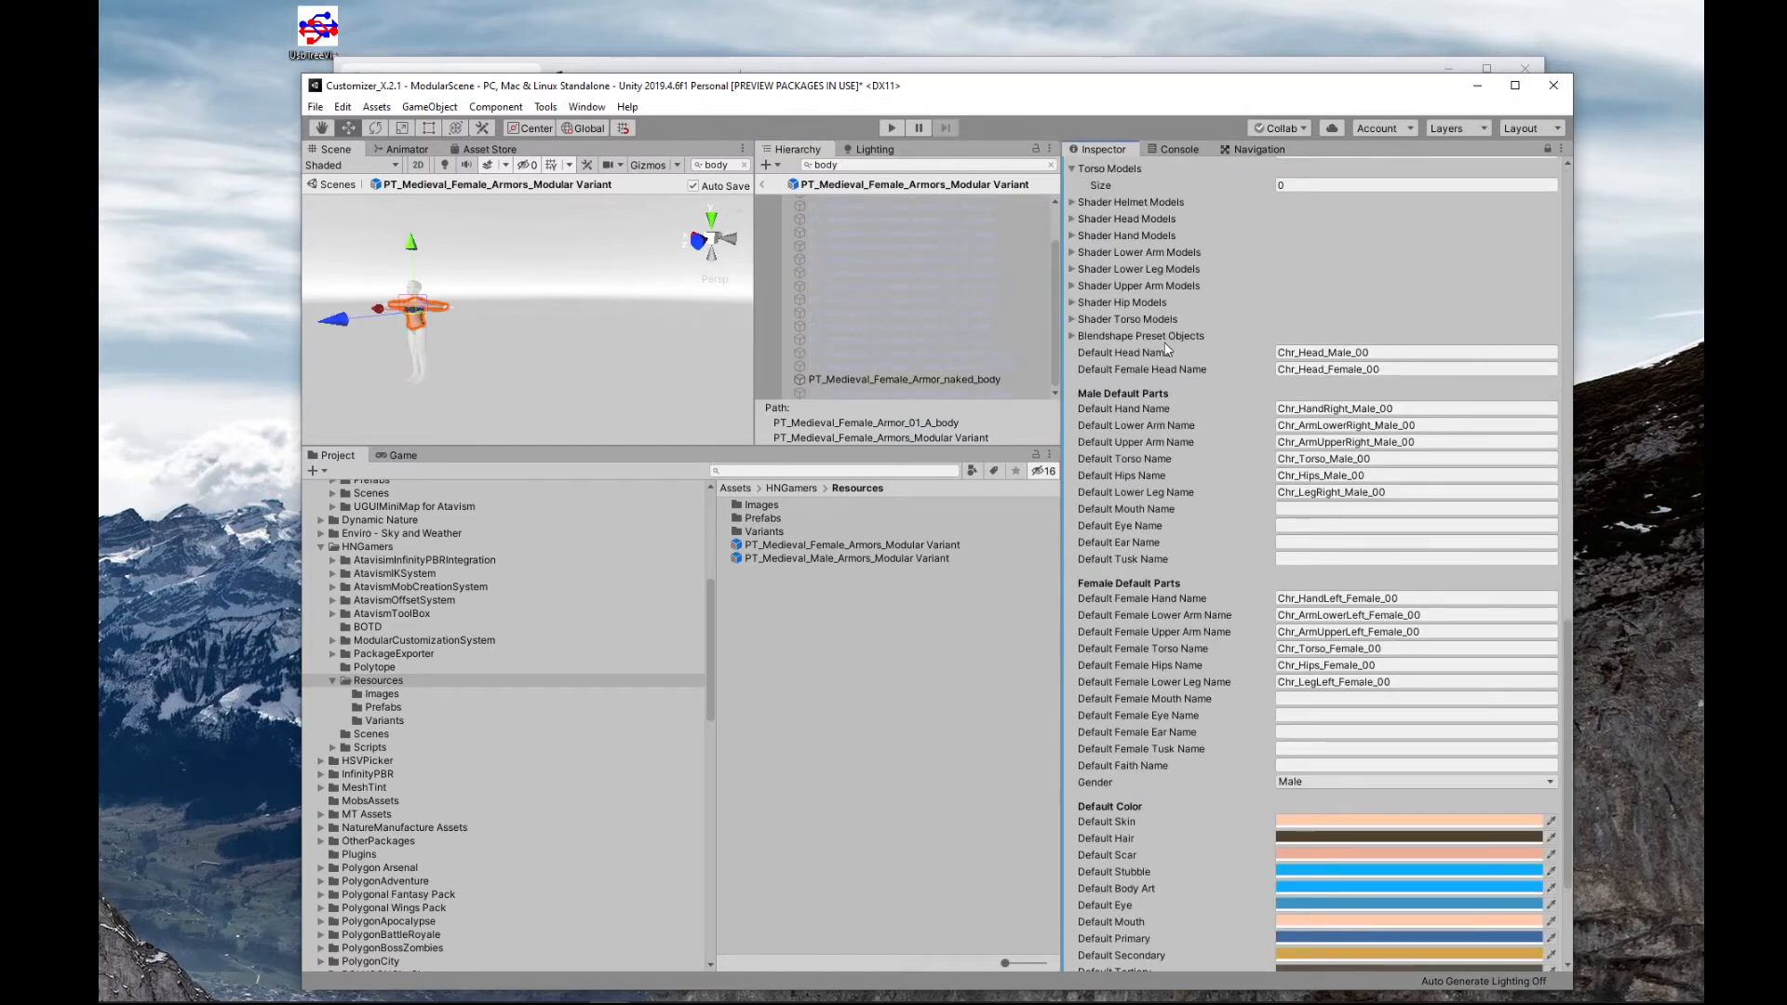
scroll(1157, 307, up, 10)
drag(874, 259, 1119, 771)
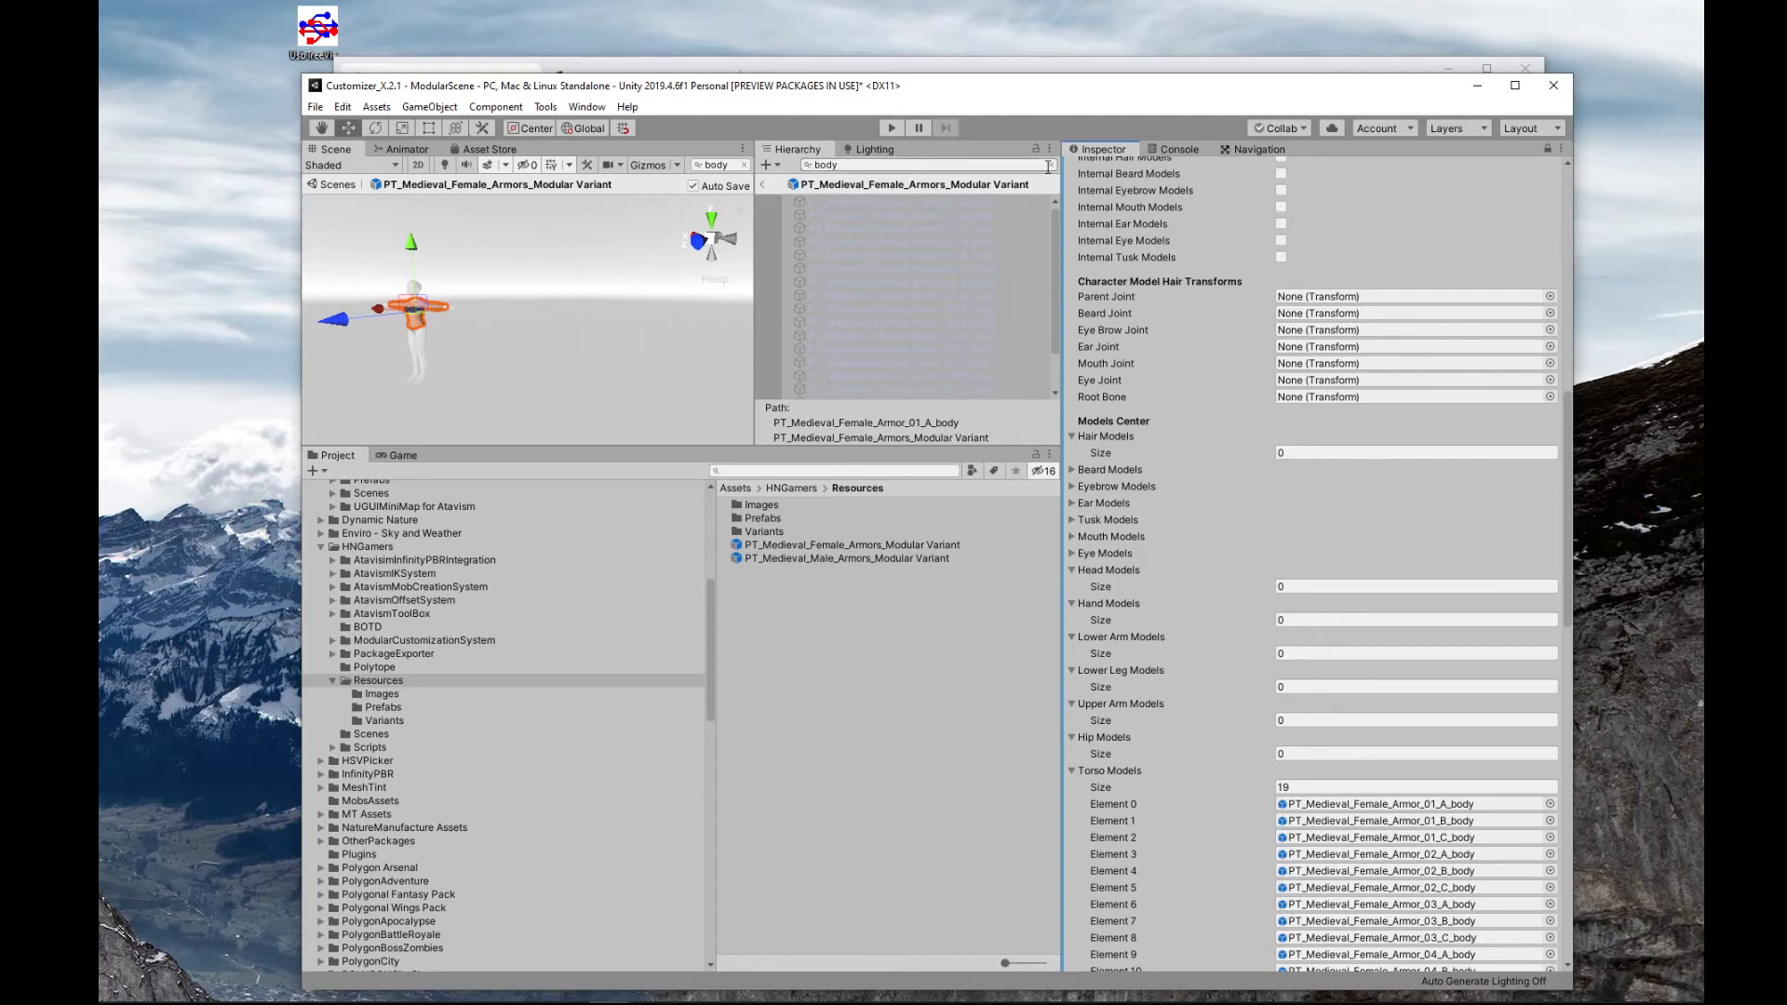
- Filter the hierarchy for "boots" and add all female boots parts, 01_A through plate_00, to the Lower Leg Models list
click(1051, 164)
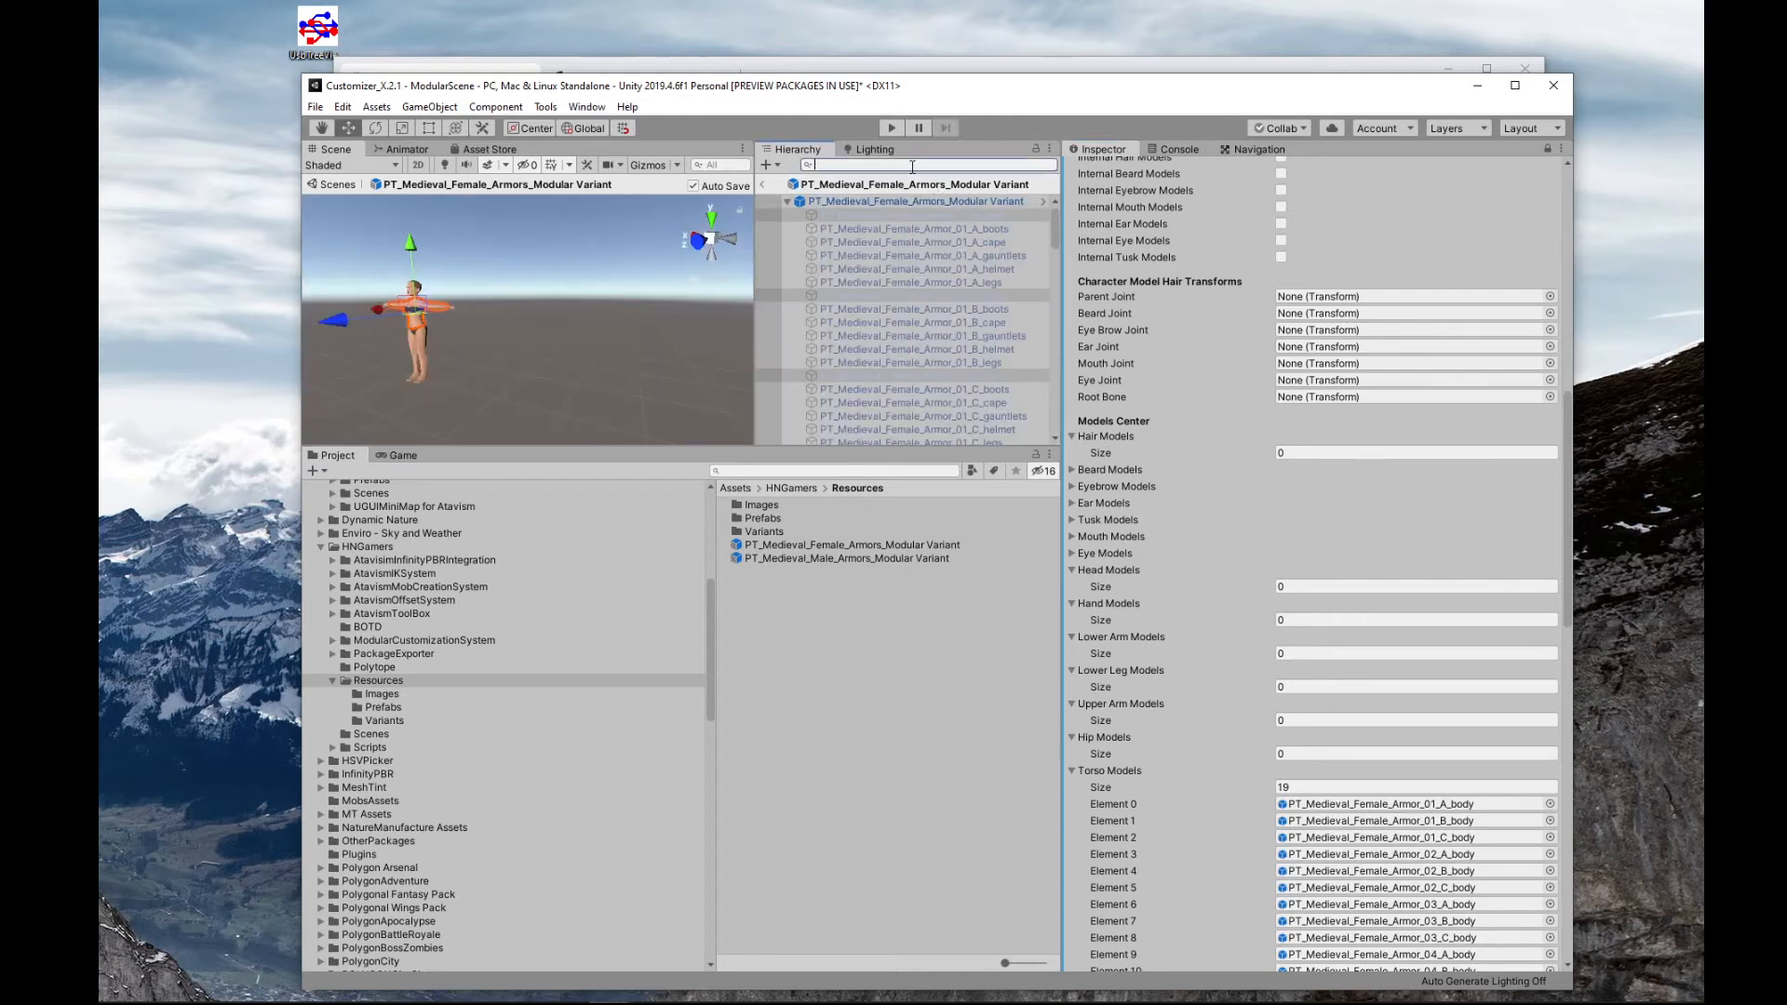
text(boots)
click(1026, 201)
scroll(1010, 233, down, 2)
shift+click(952, 392)
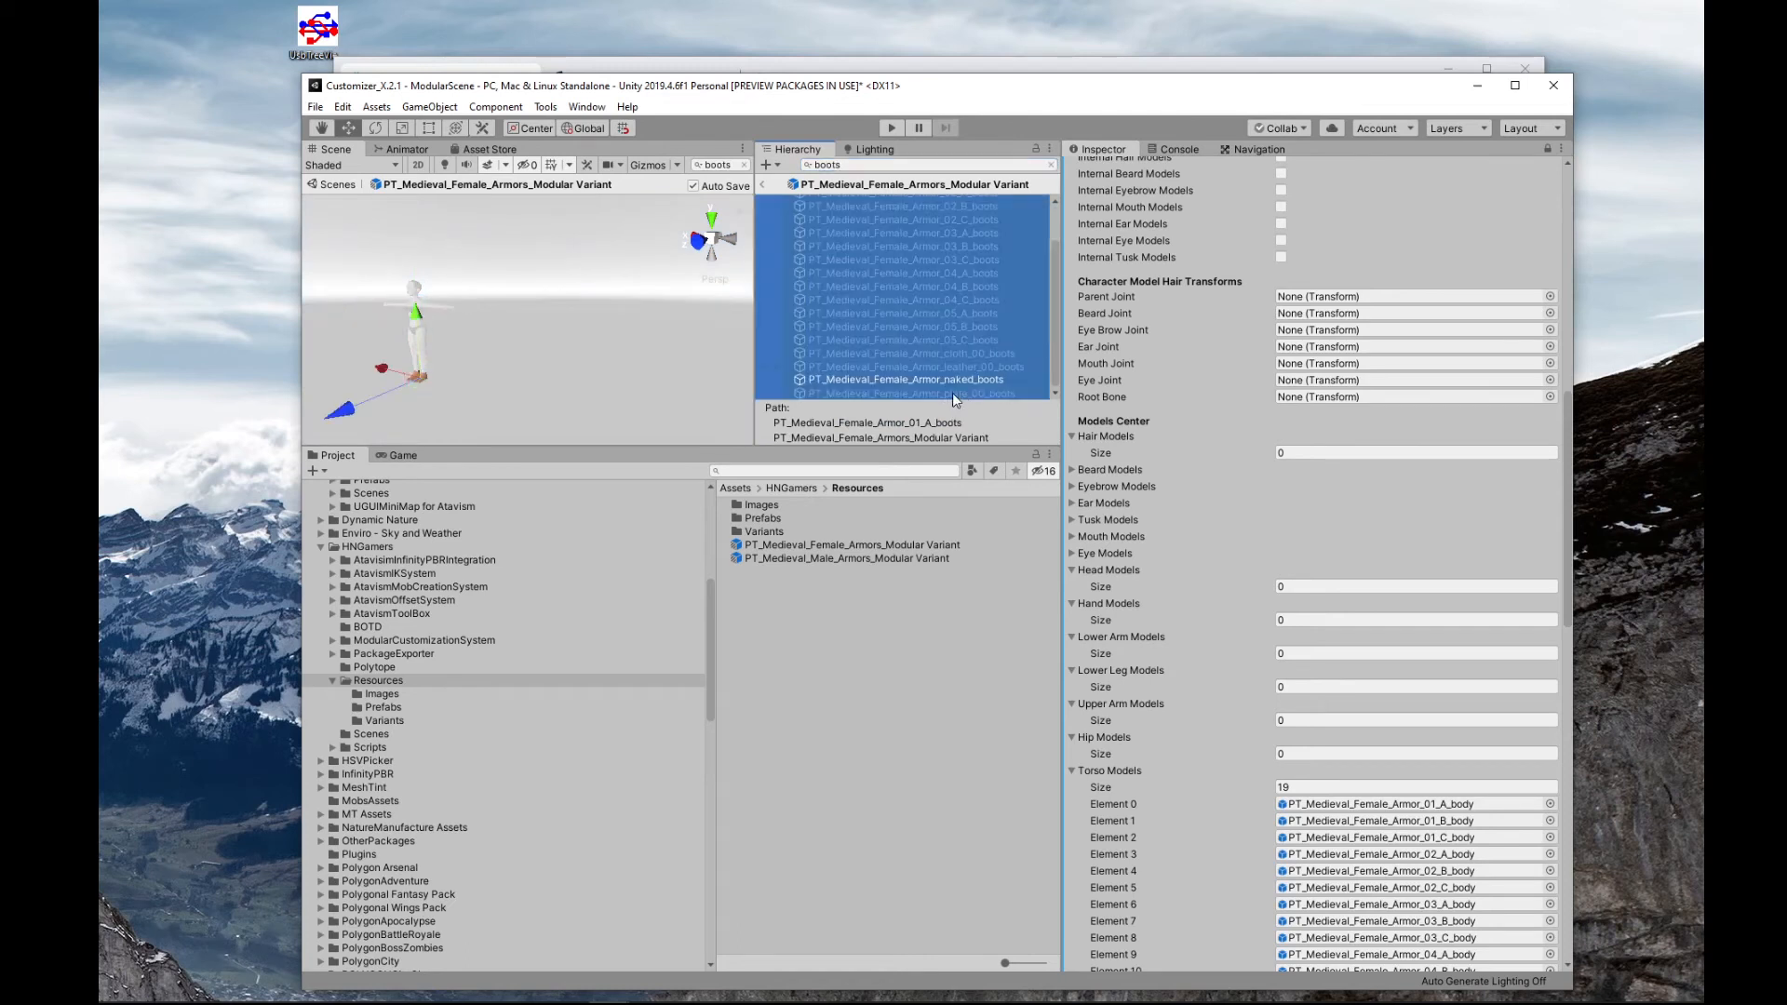
scroll(1174, 351, down, 5)
scroll(1210, 365, up, 3)
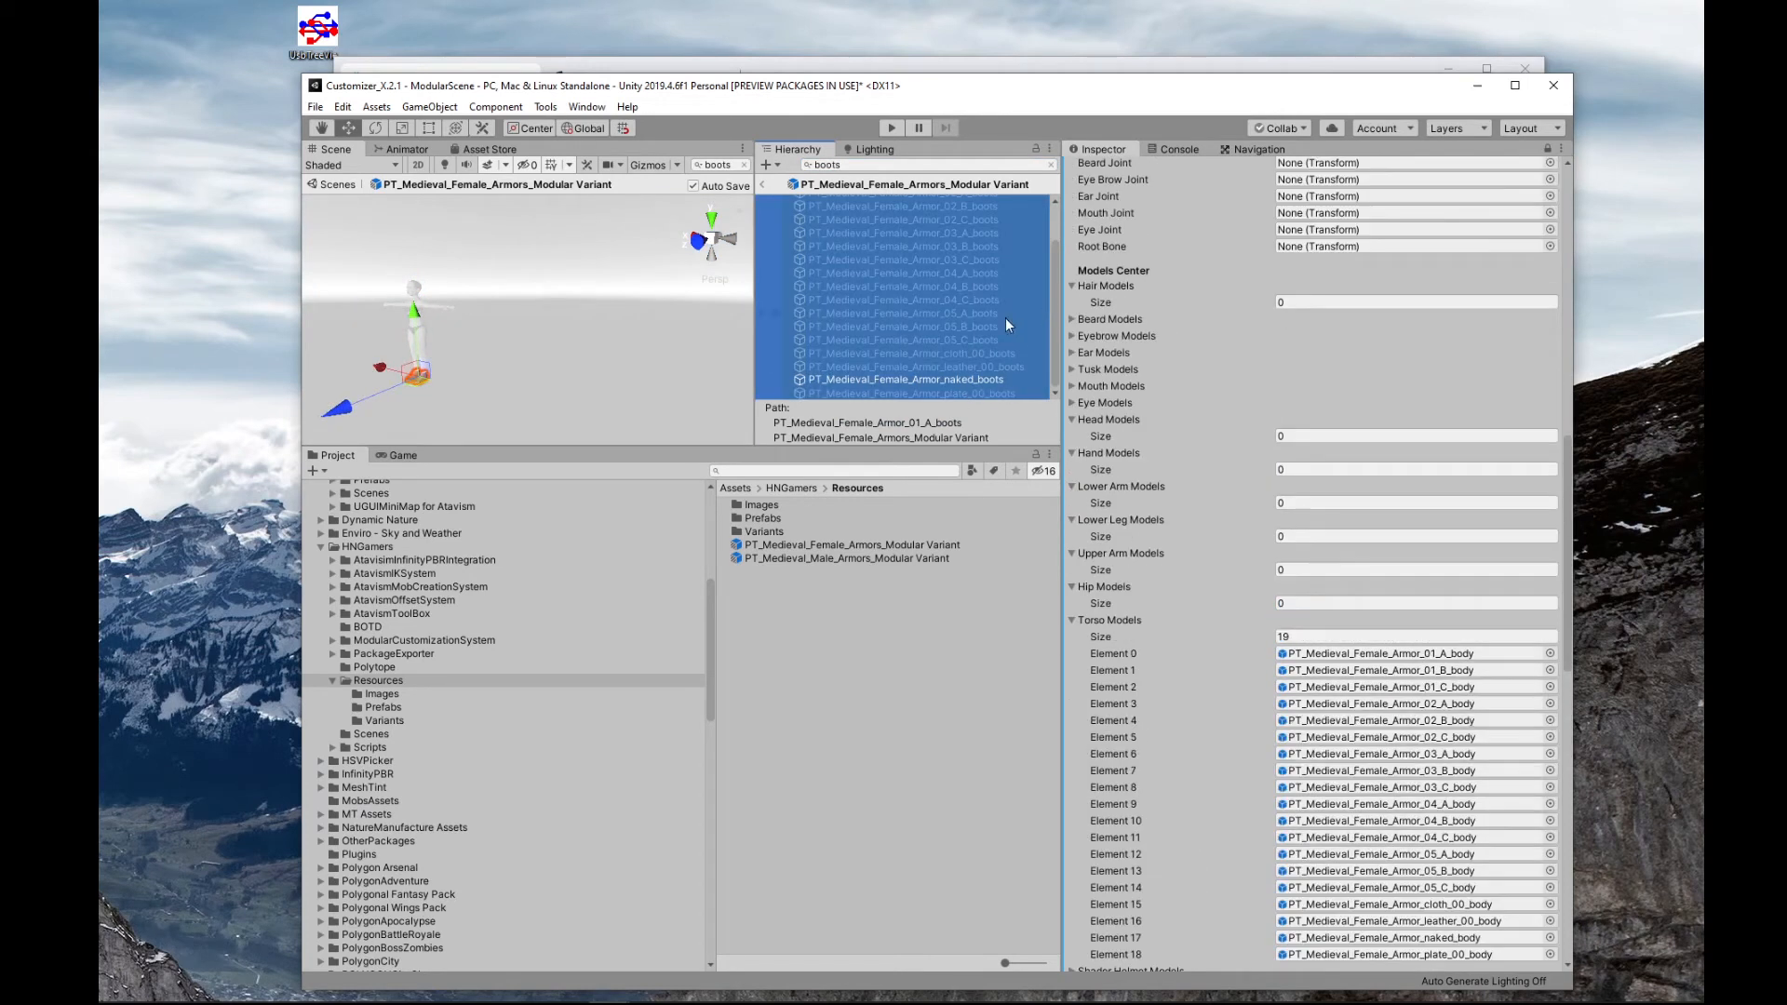
drag(921, 300, 1046, 520)
drag(1135, 524, 1135, 524)
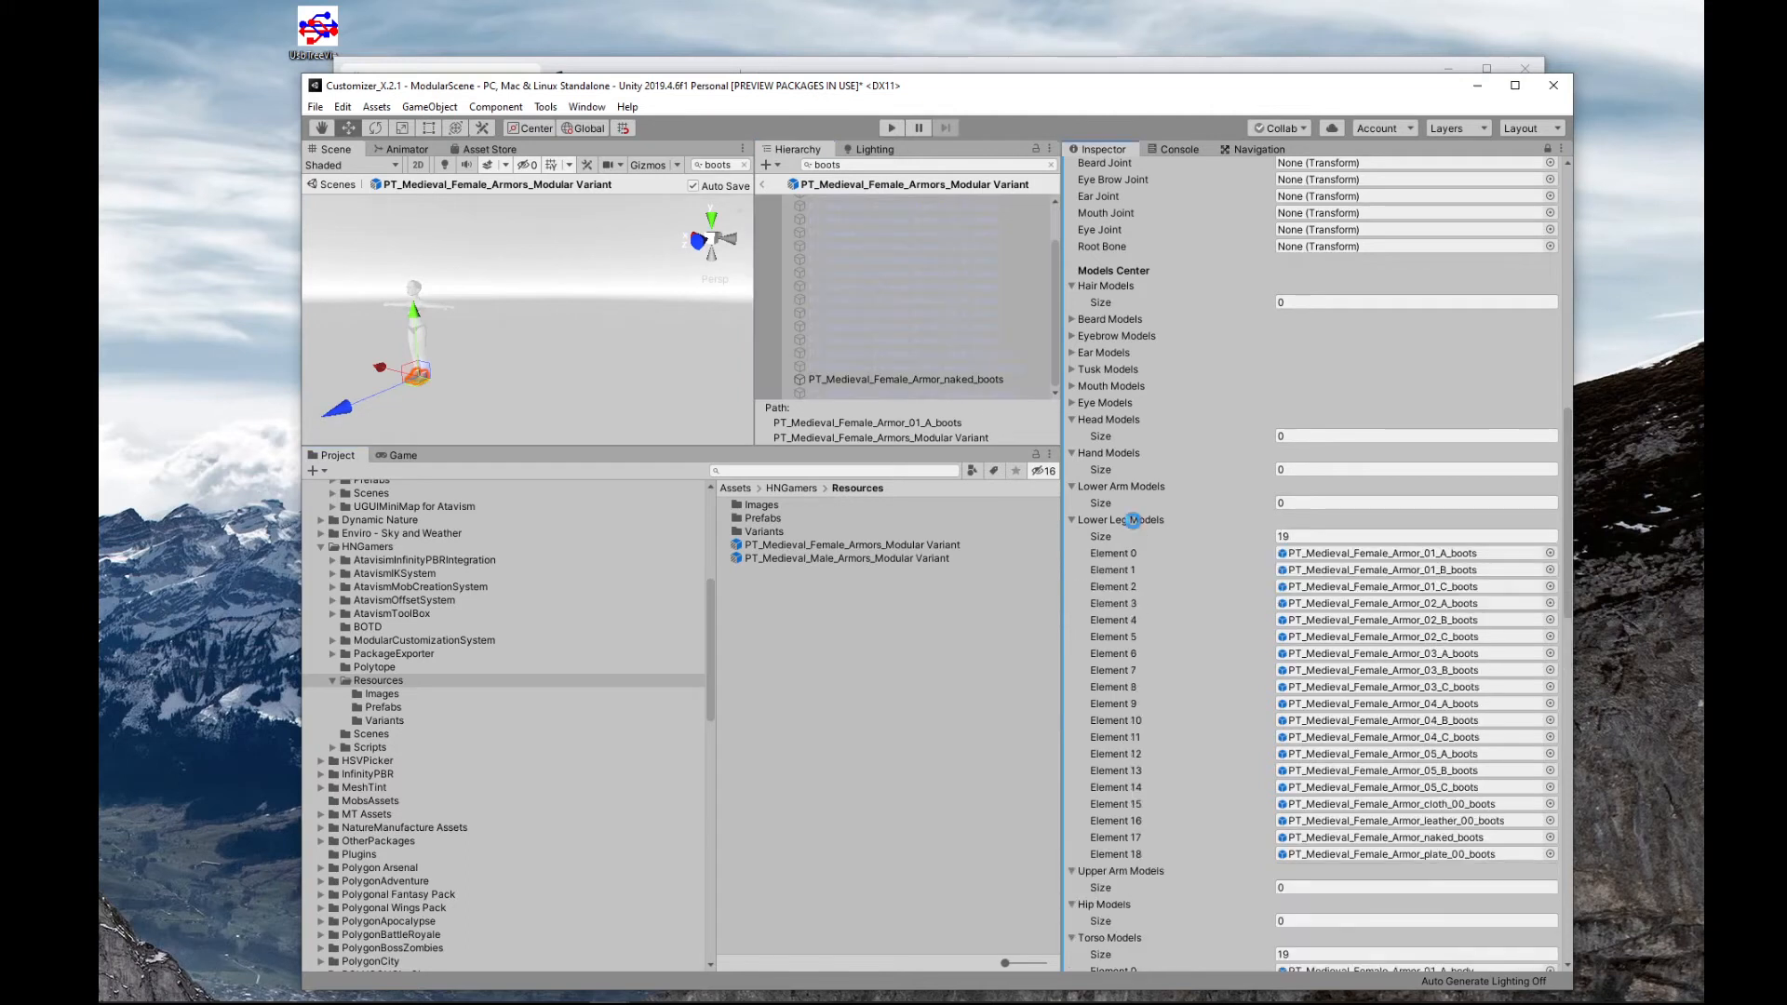
- Filter the hierarchy for "gaunt" and add all female gauntlets parts, 01_A through plate_00, to the Hand Models list
click(1053, 166)
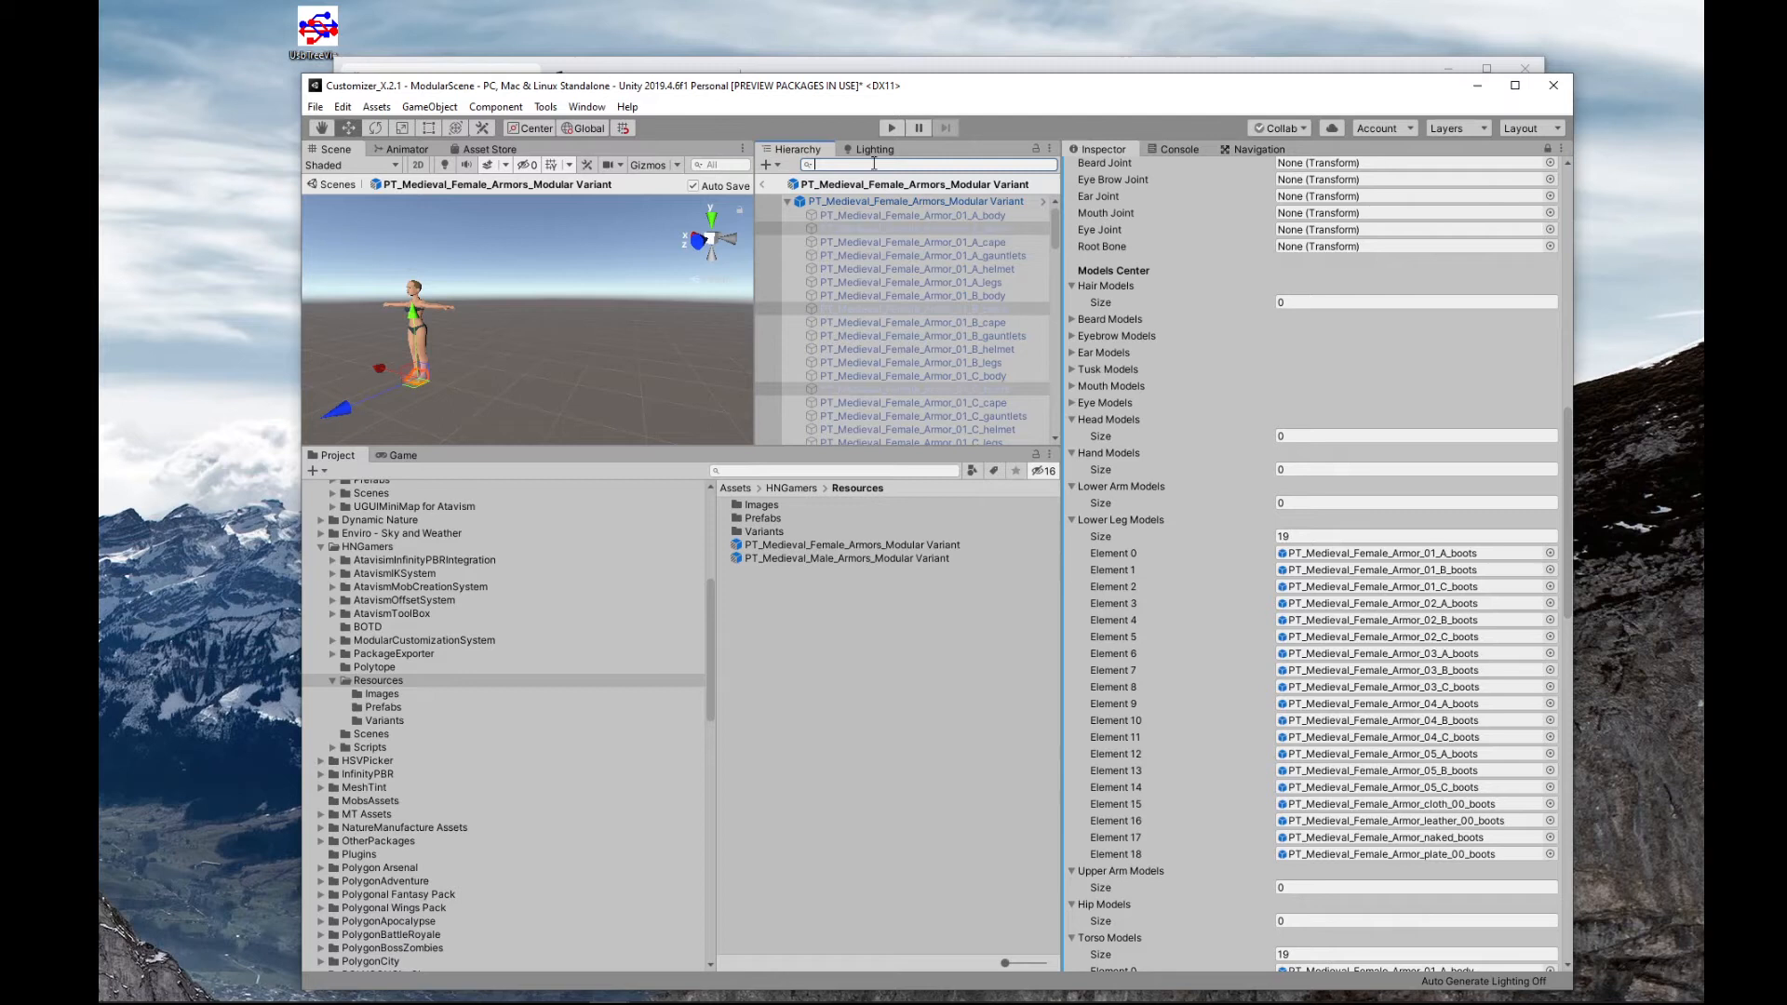
text(gaunt)
click(897, 205)
scroll(1018, 335, down, 2)
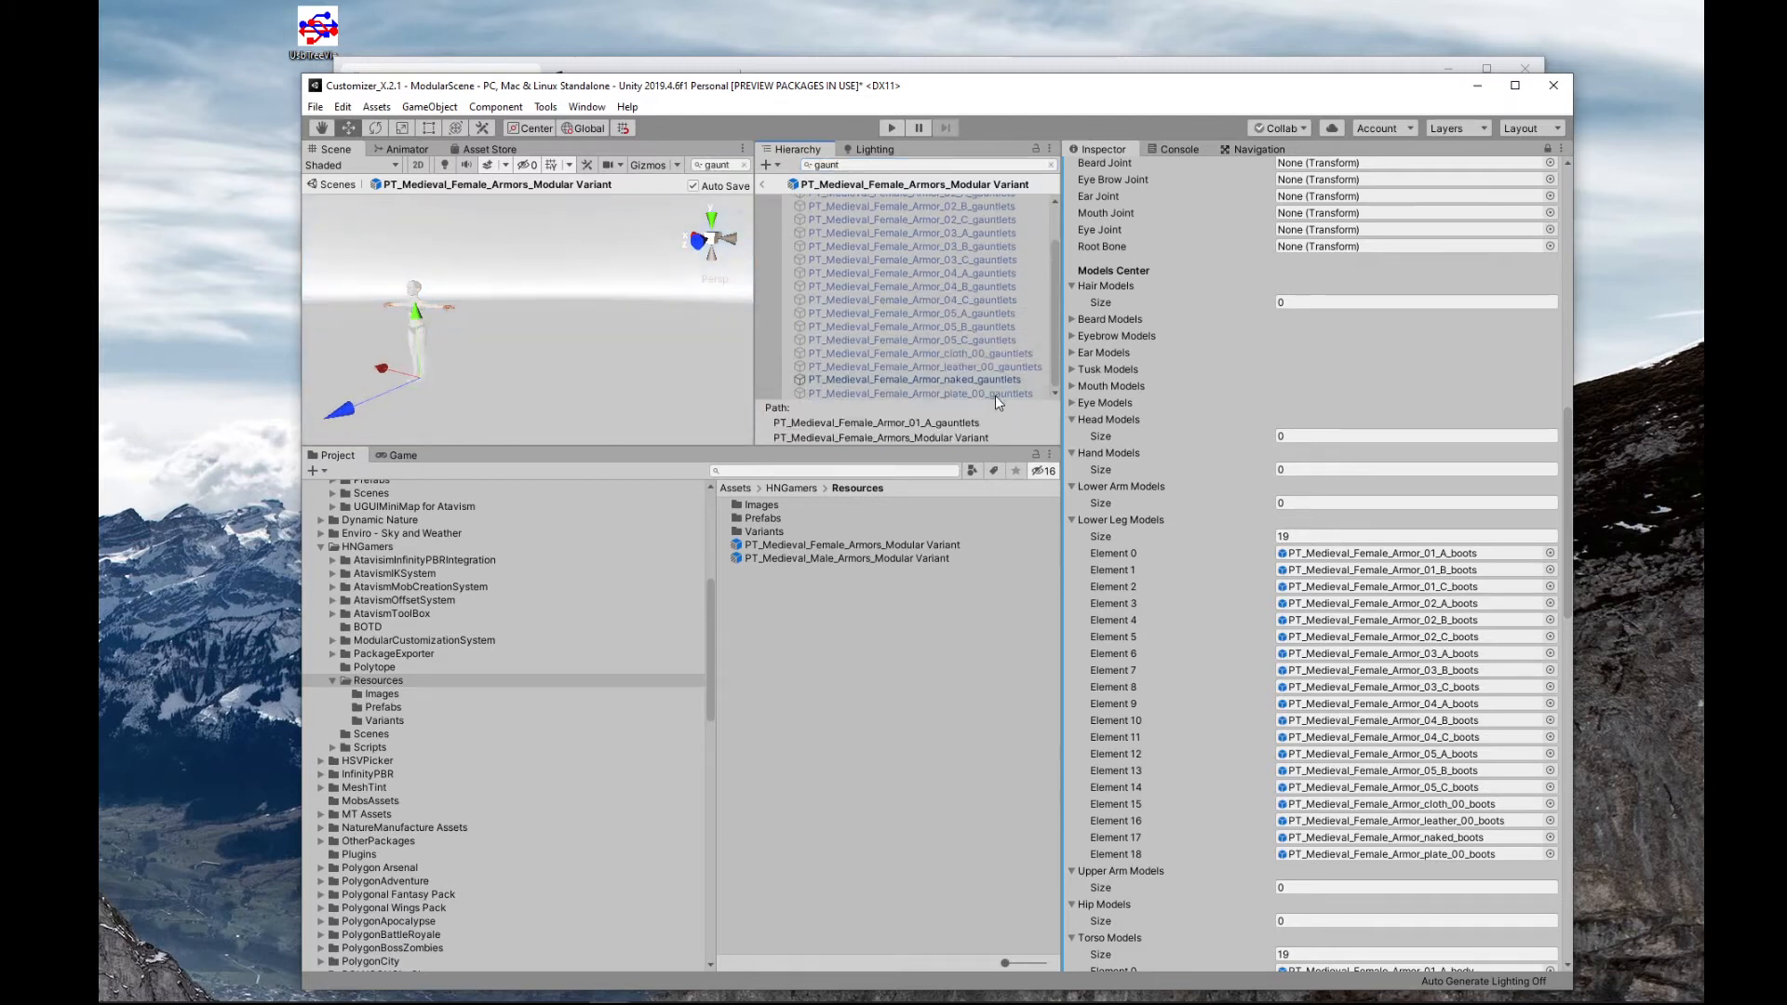
shift+click(1024, 382)
drag(1031, 385, 1132, 456)
- Filter the hierarchy for "legs" and add all female legs parts, 01_A through plate_00, to the Hip Models list
click(1051, 165)
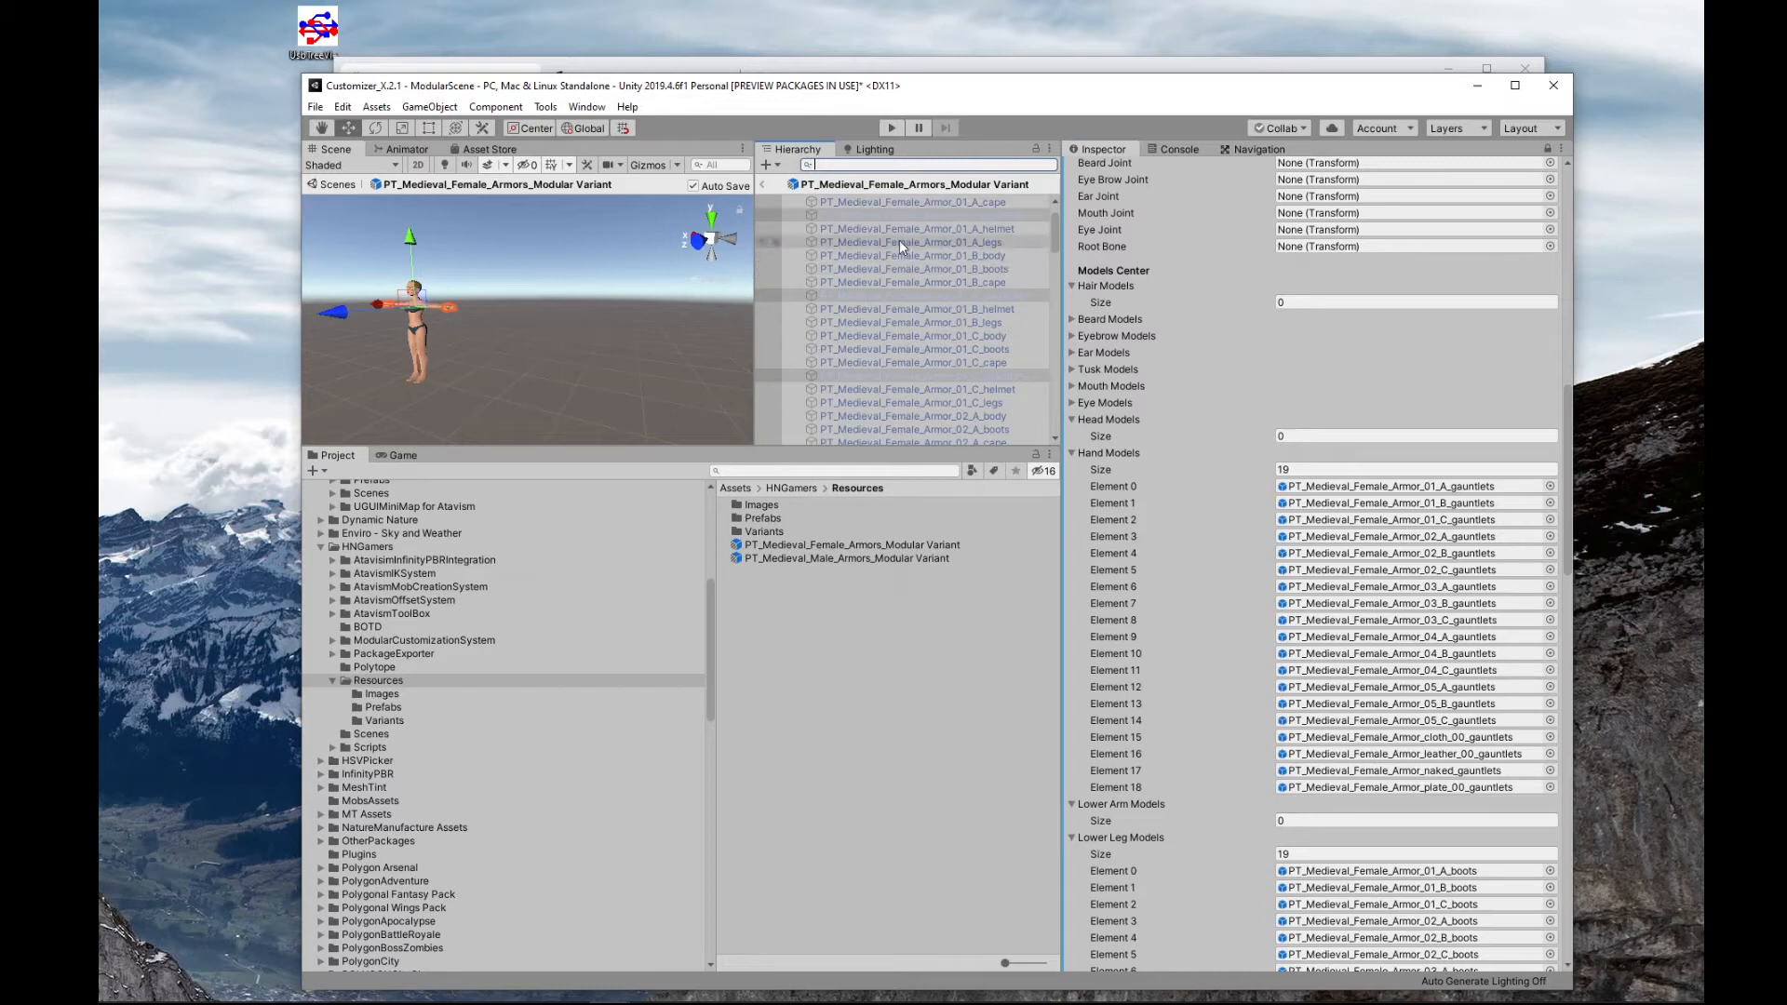
click(950, 216)
scroll(989, 246, up, 2)
click(977, 281)
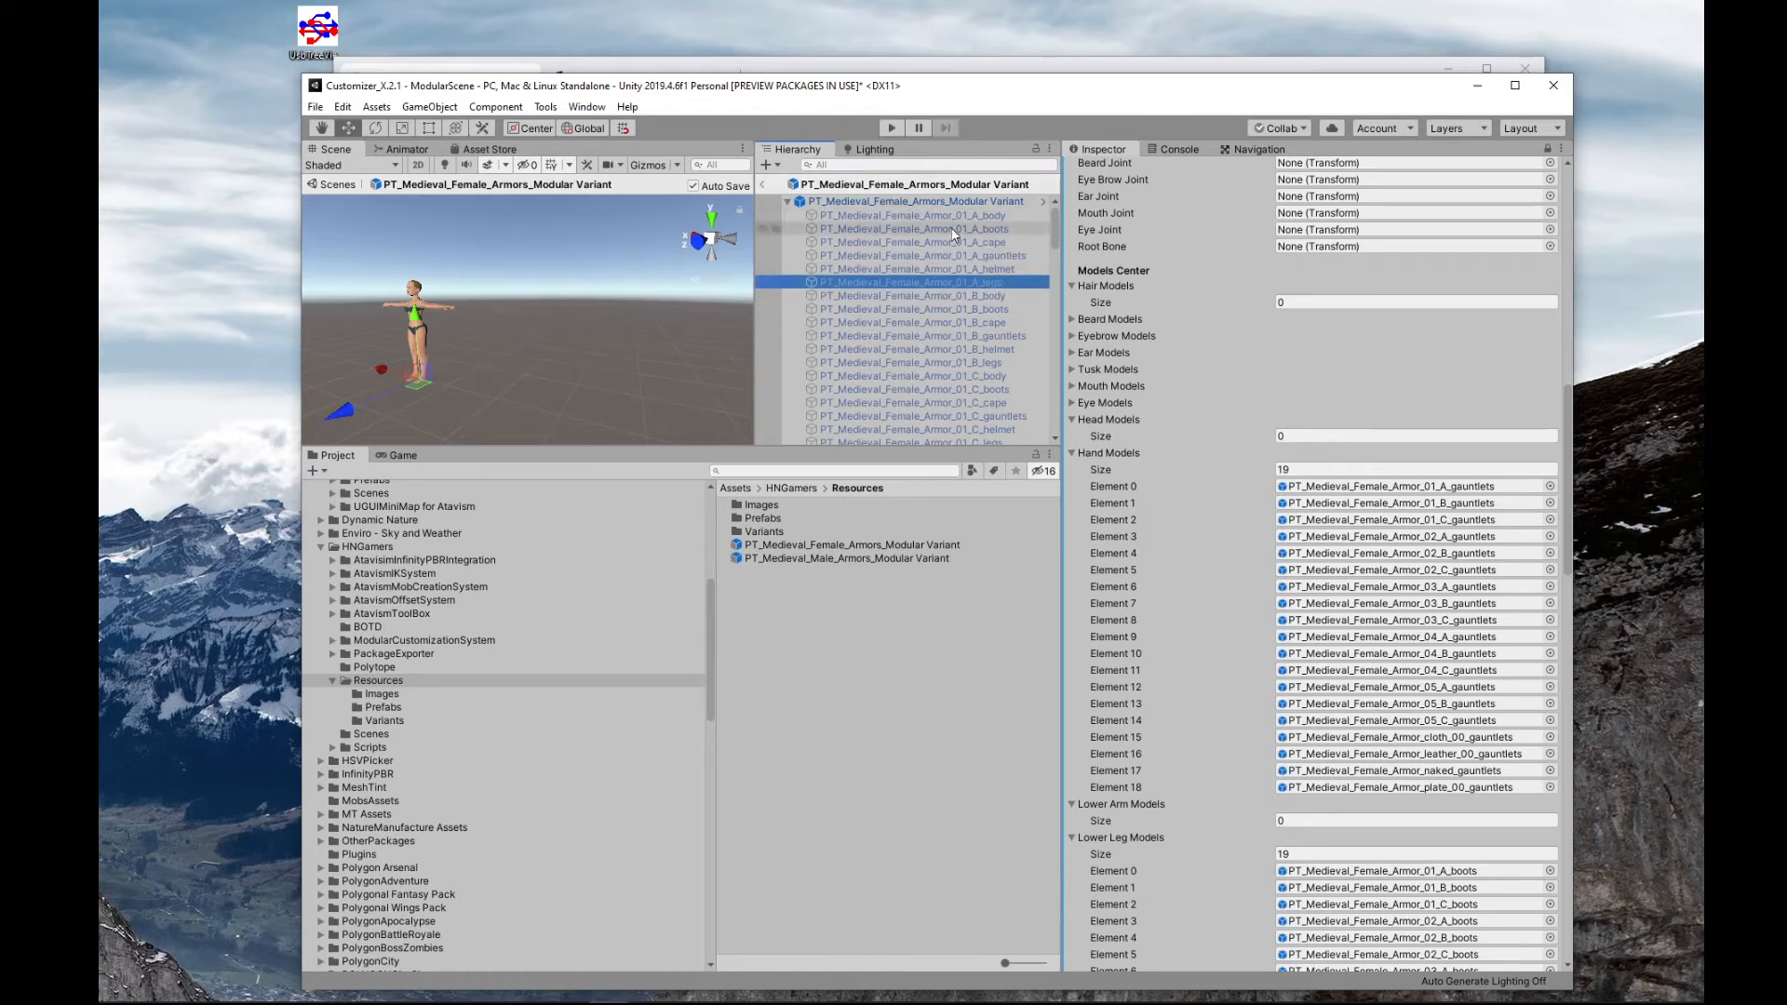
click(832, 165)
text(legs)
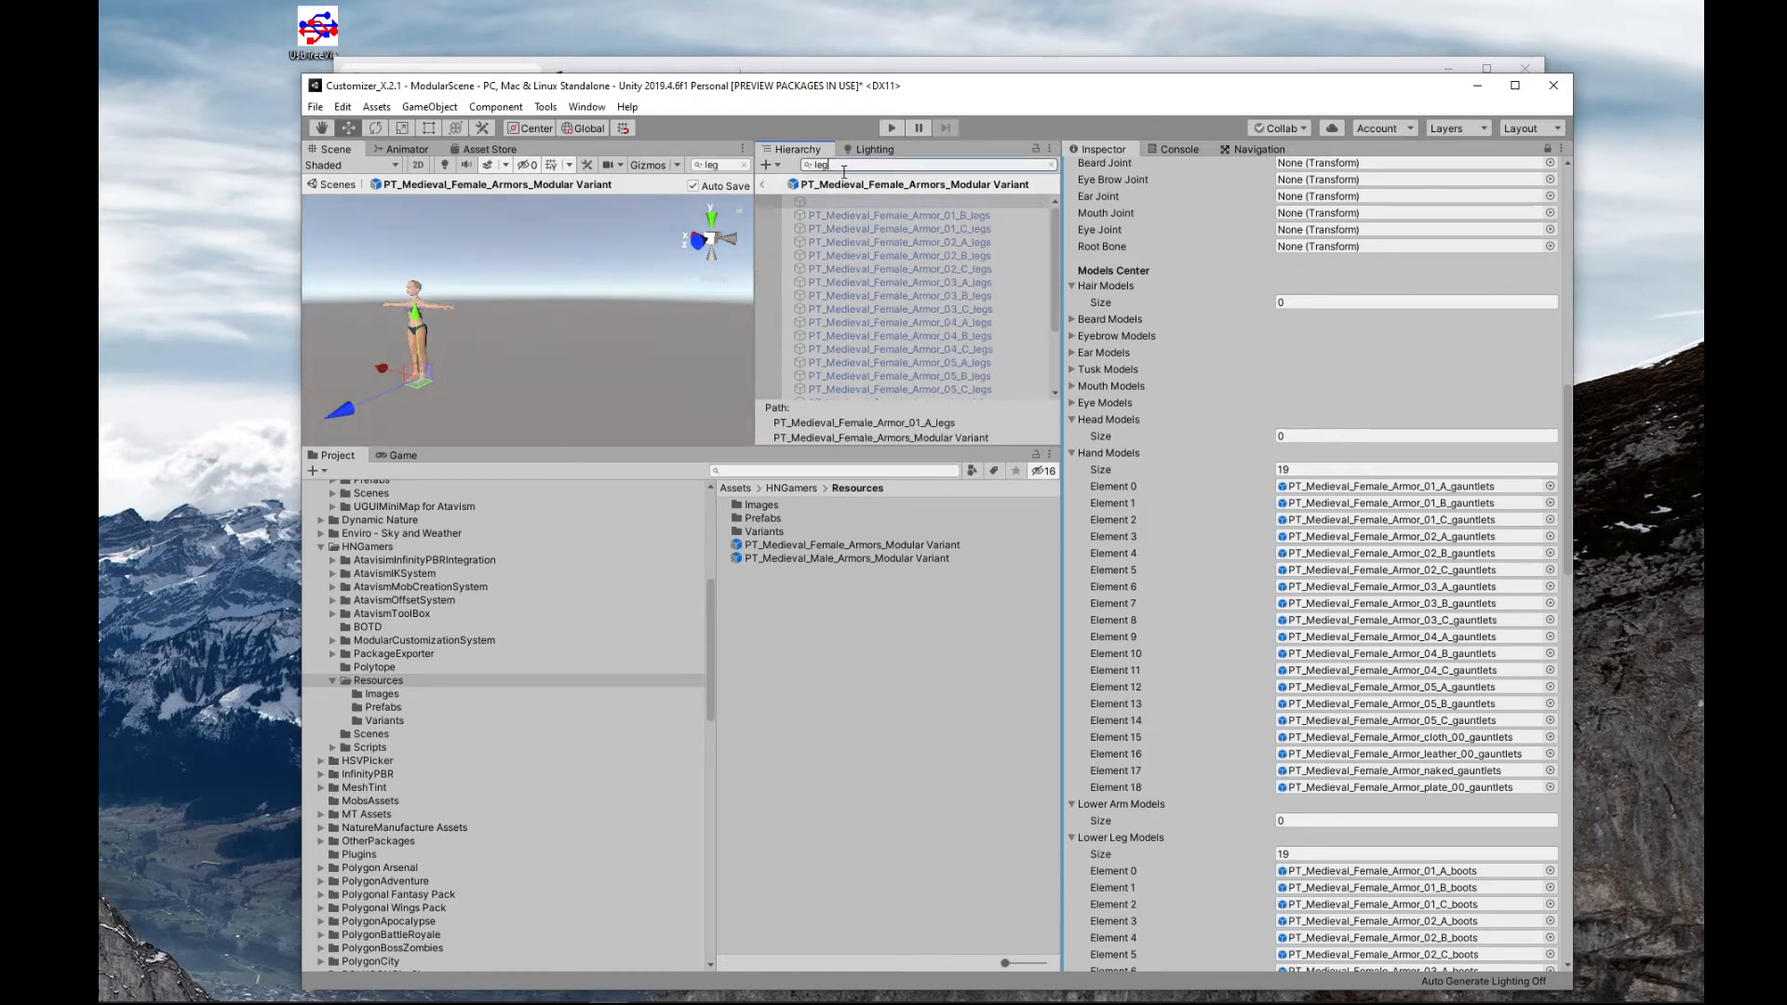
click(982, 216)
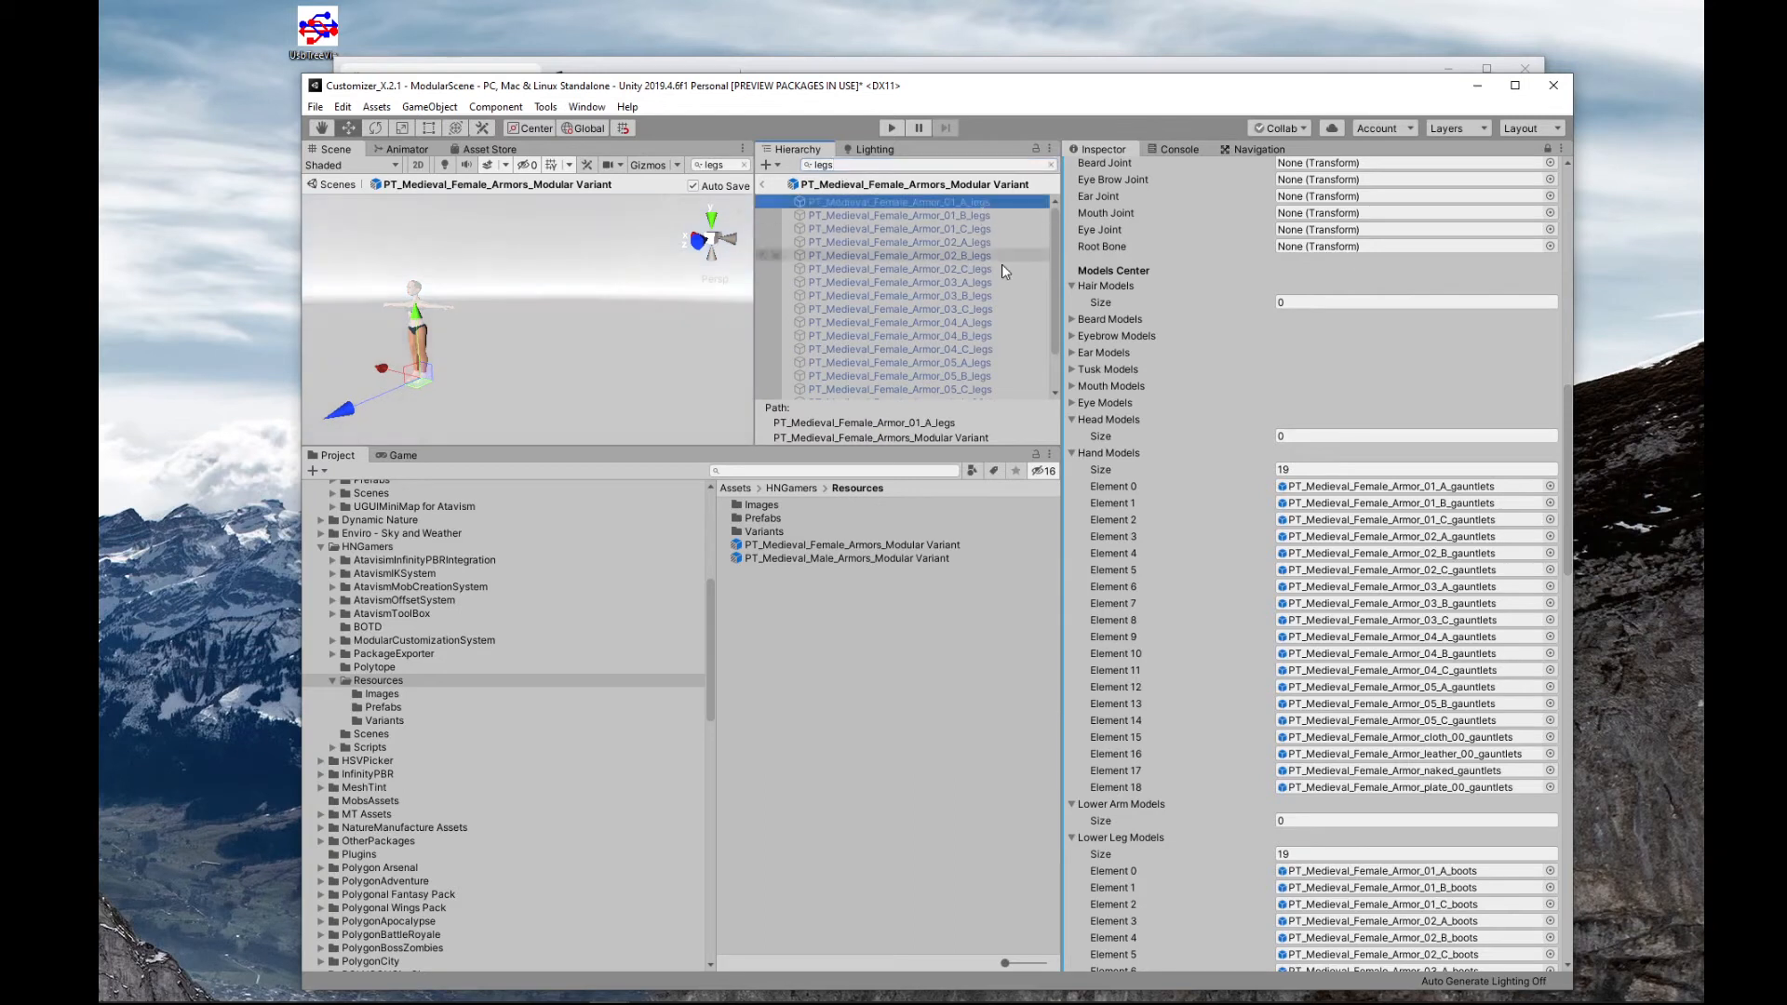
scroll(1001, 264, down, 2)
shift+click(968, 380)
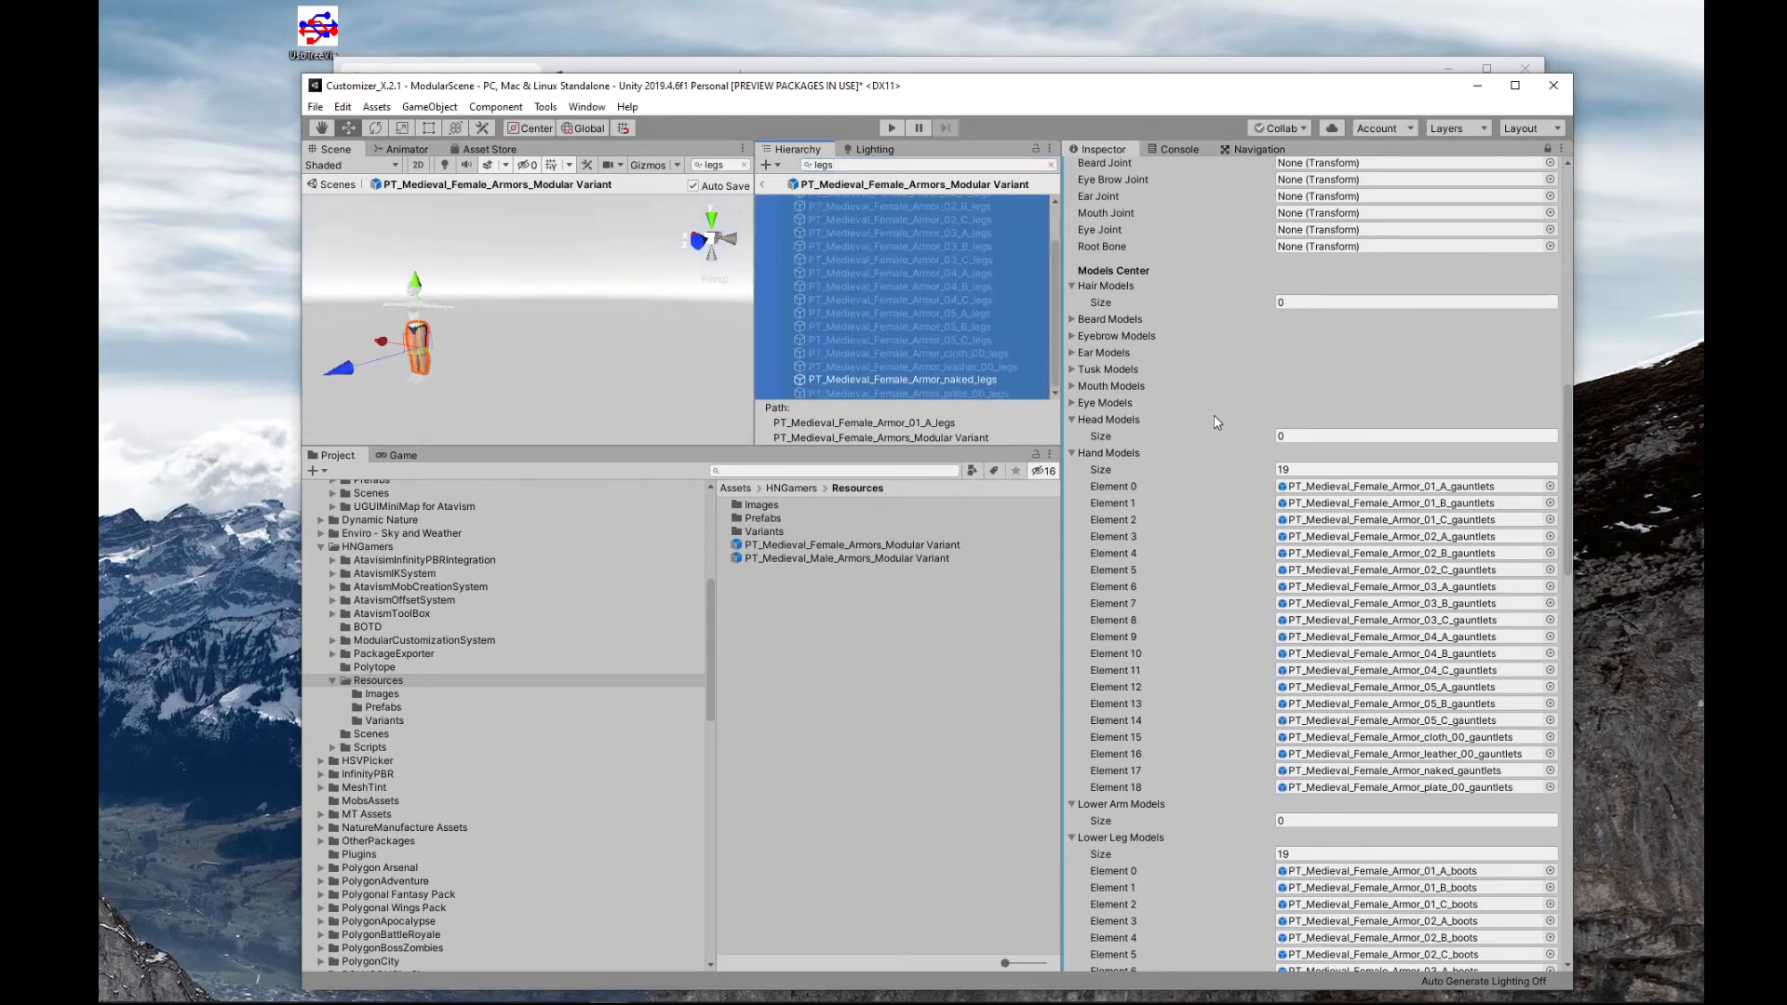
scroll(1214, 422, down, 10)
drag(900, 290, 1111, 474)
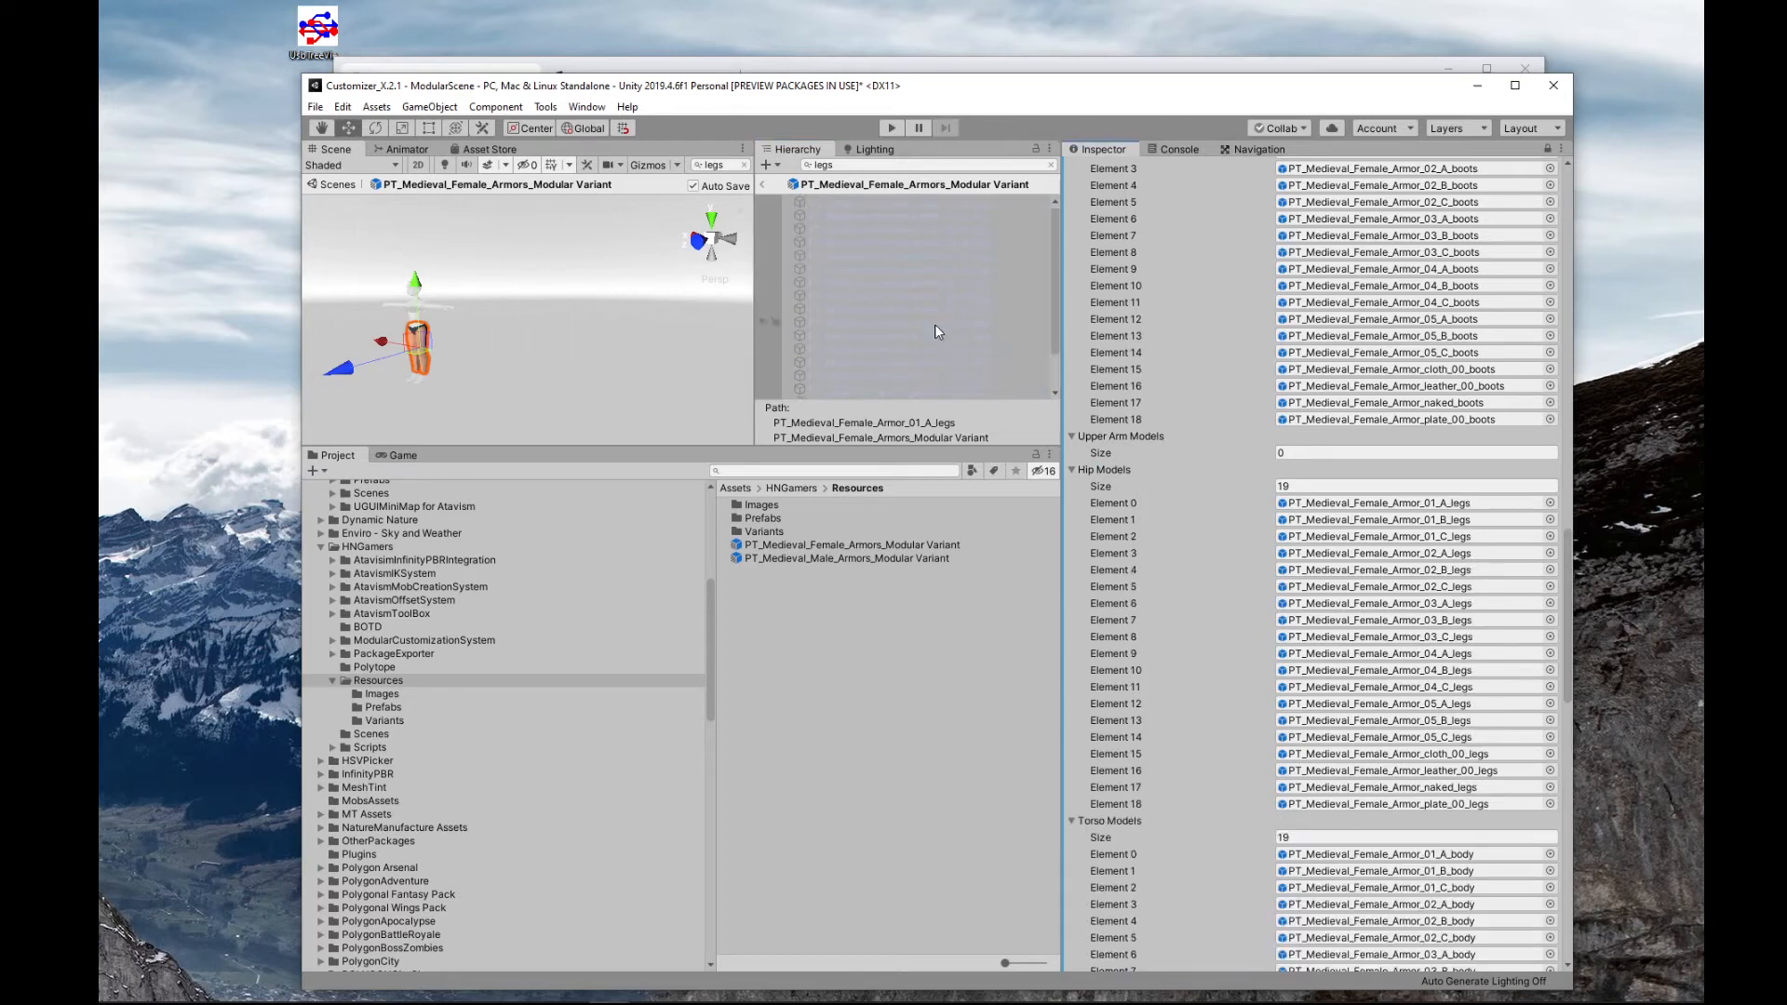
- Clear the hierarchy filter and add the female hair parts, hair_01 through hair_30, to the Hair Models list
click(1051, 165)
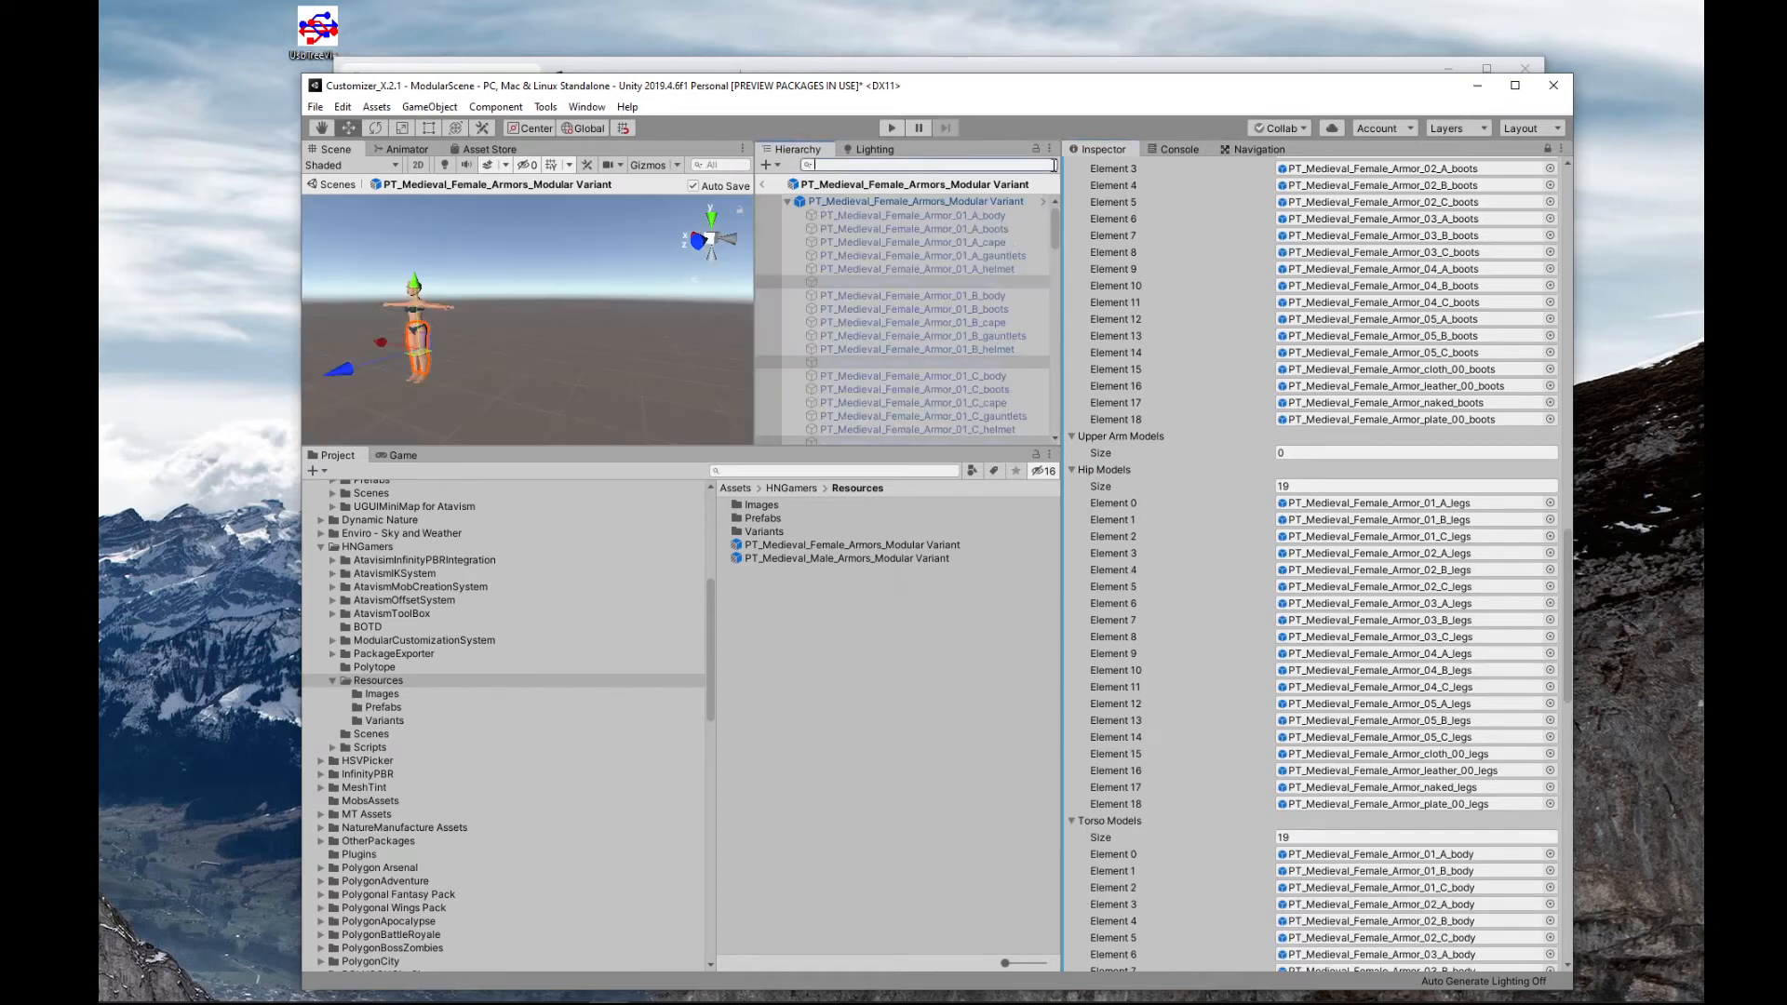
click(997, 294)
click(1002, 243)
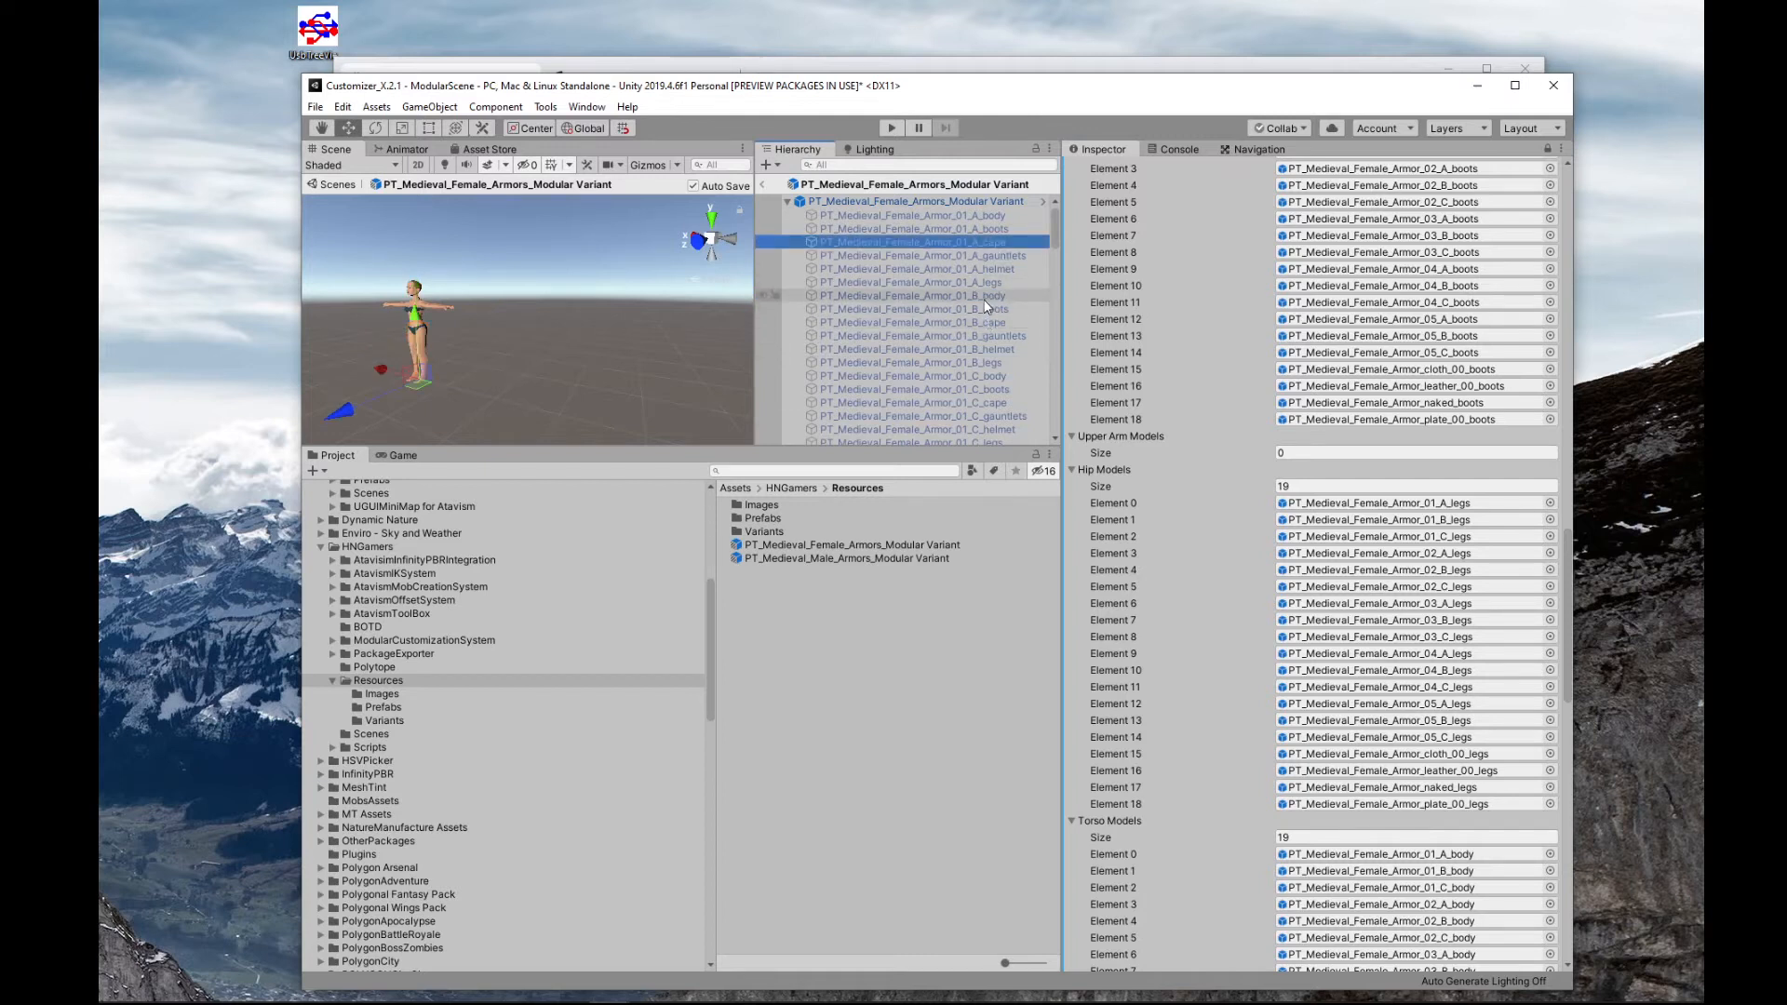
click(991, 298)
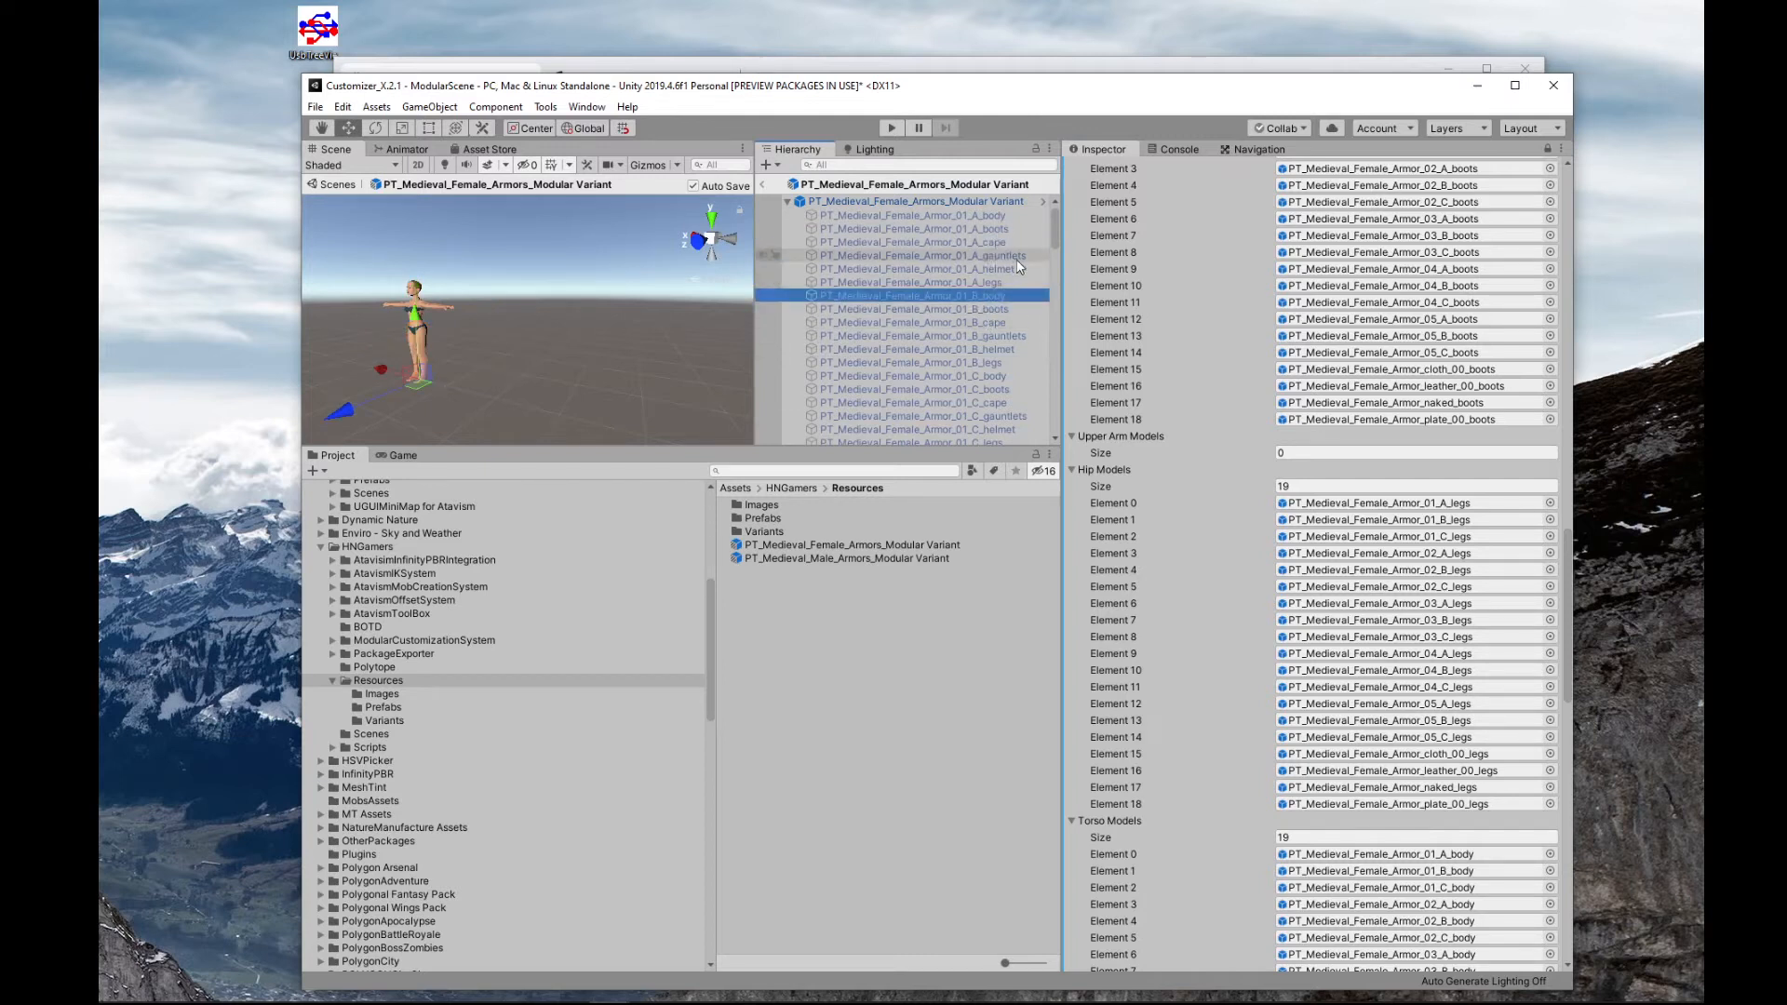
scroll(1009, 277, down, 8)
scroll(1201, 326, down, 10)
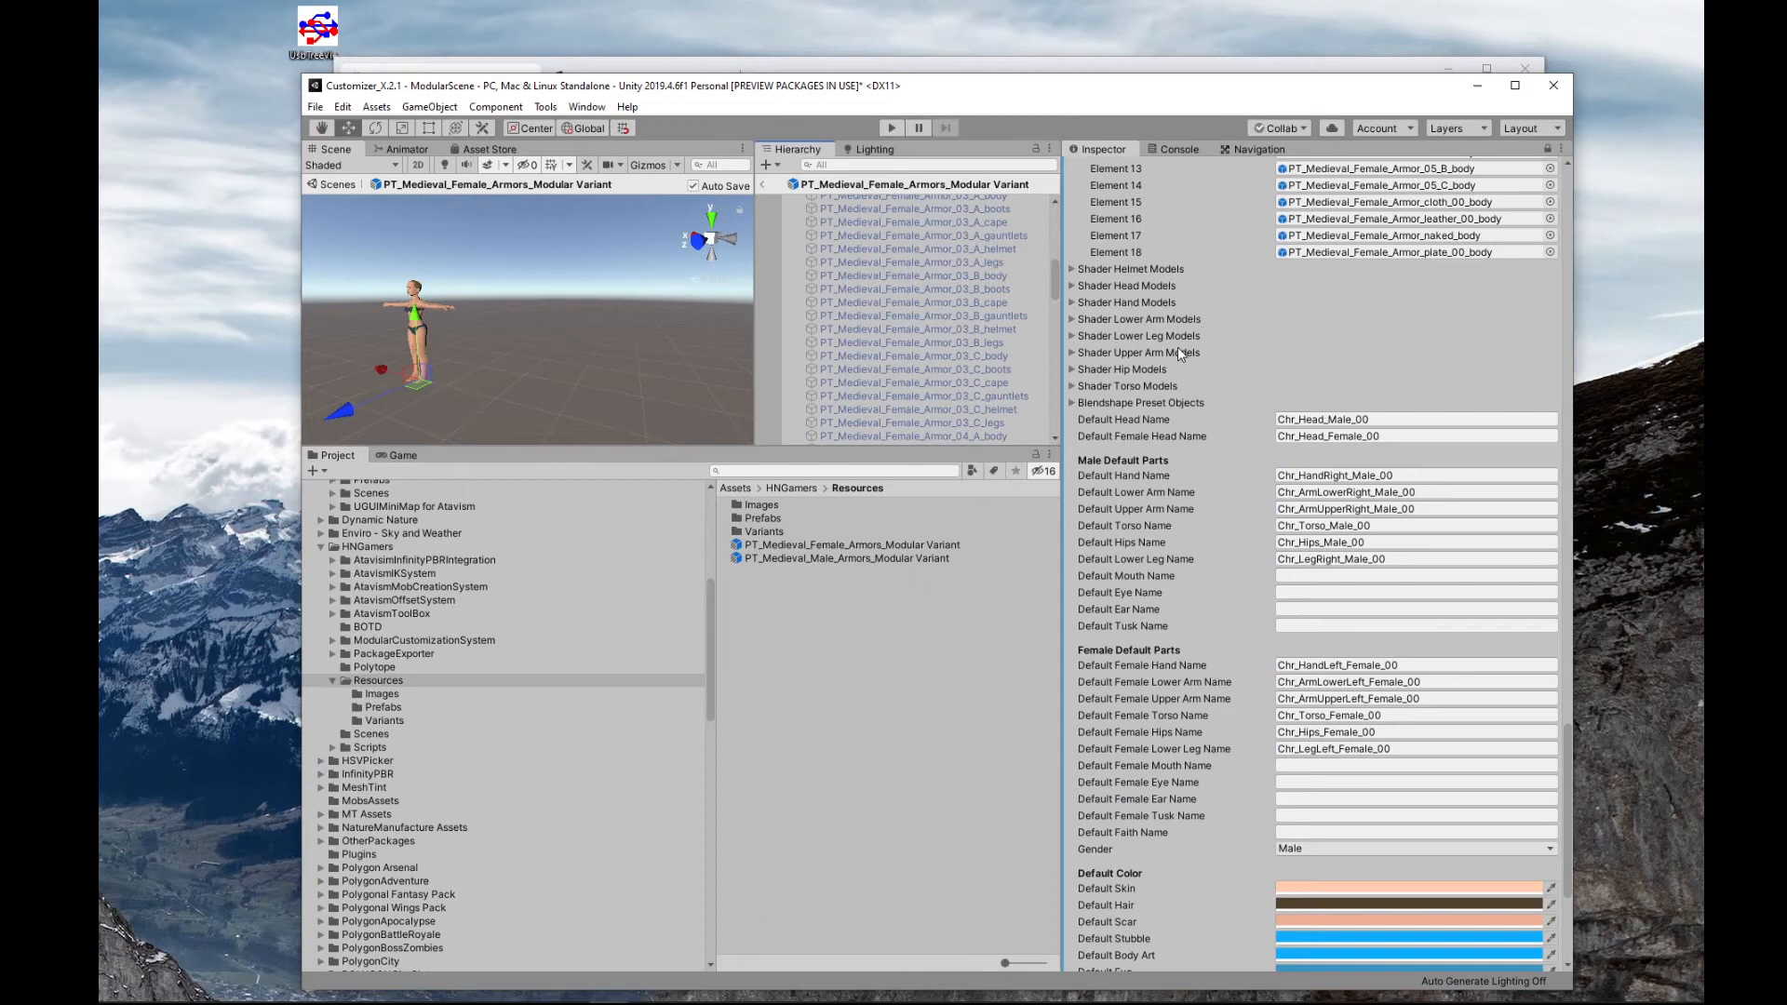
scroll(1176, 348, up, 20)
scroll(961, 339, down, 15)
scroll(989, 298, down, 10)
scroll(996, 331, up, 3)
shift+click(995, 303)
drag(959, 247, 1102, 287)
- Add the female head parts, head_01 through head_10, to the Head Models list
click(969, 324)
scroll(1016, 327, down, 2)
shift+click(963, 361)
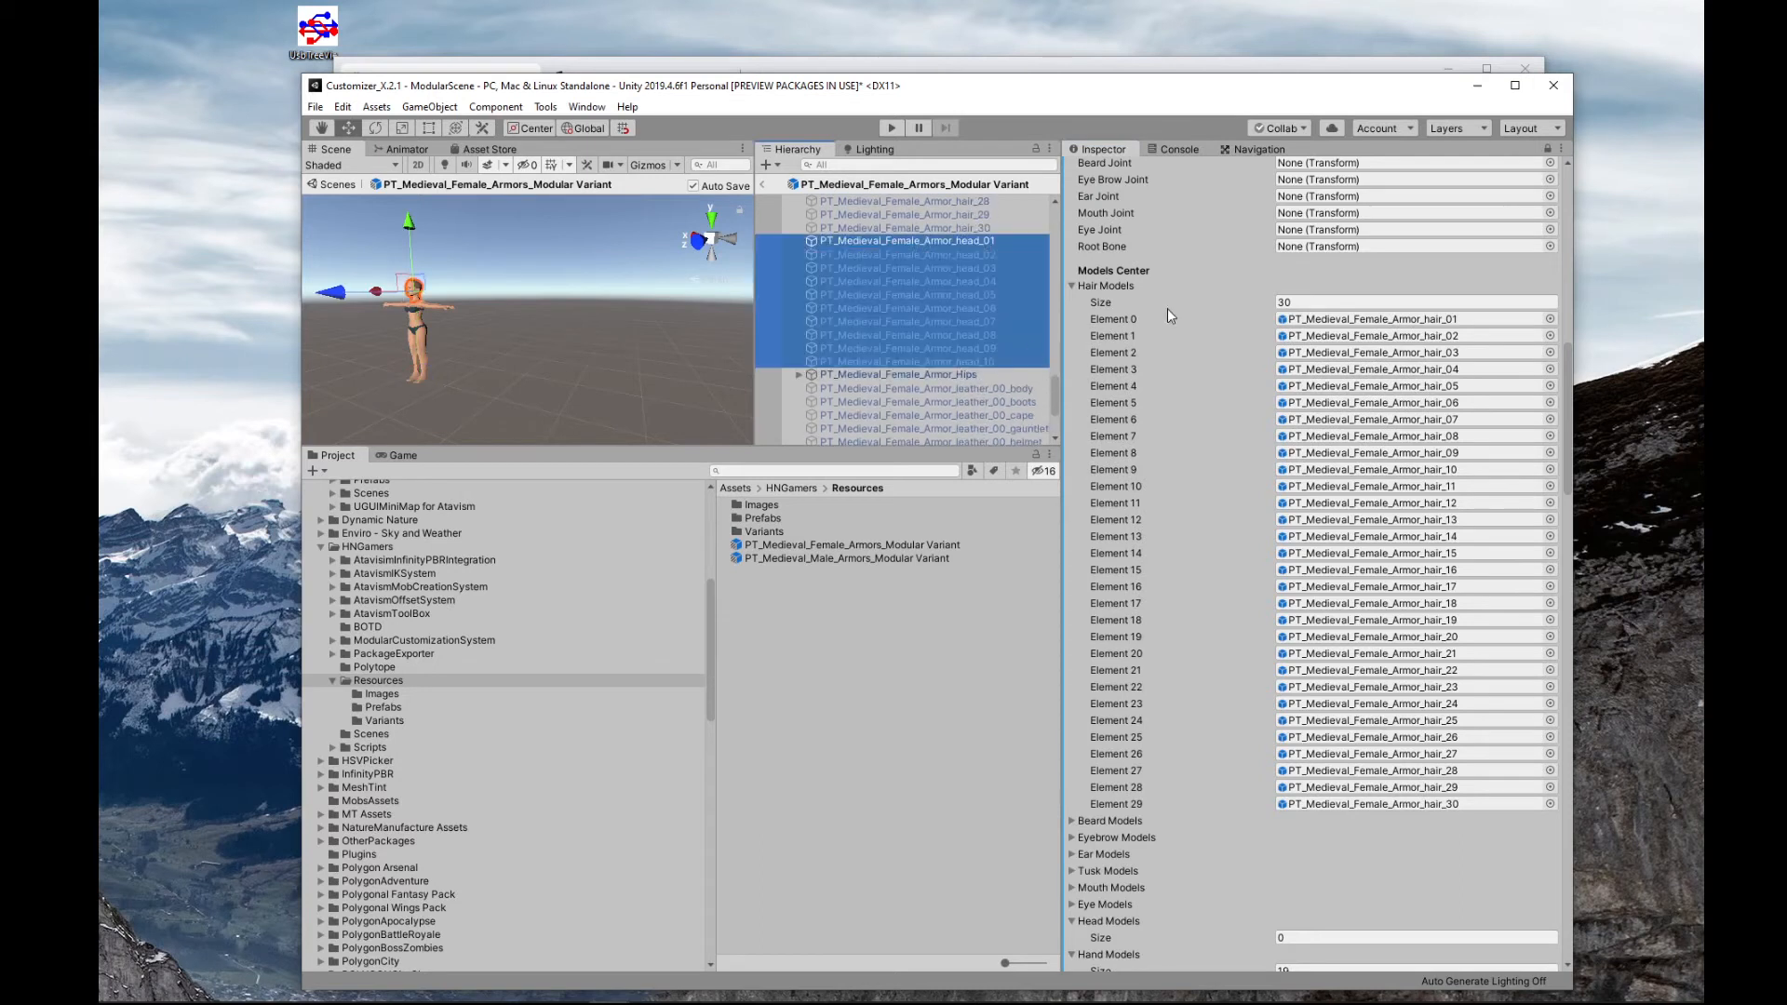
scroll(1167, 309, down, 10)
drag(959, 304, 1114, 468)
- Check the female variant's model lists against the remaining parts, and close and reopen the prefab at its Modular Customization Manager
scroll(1001, 311, down, 2)
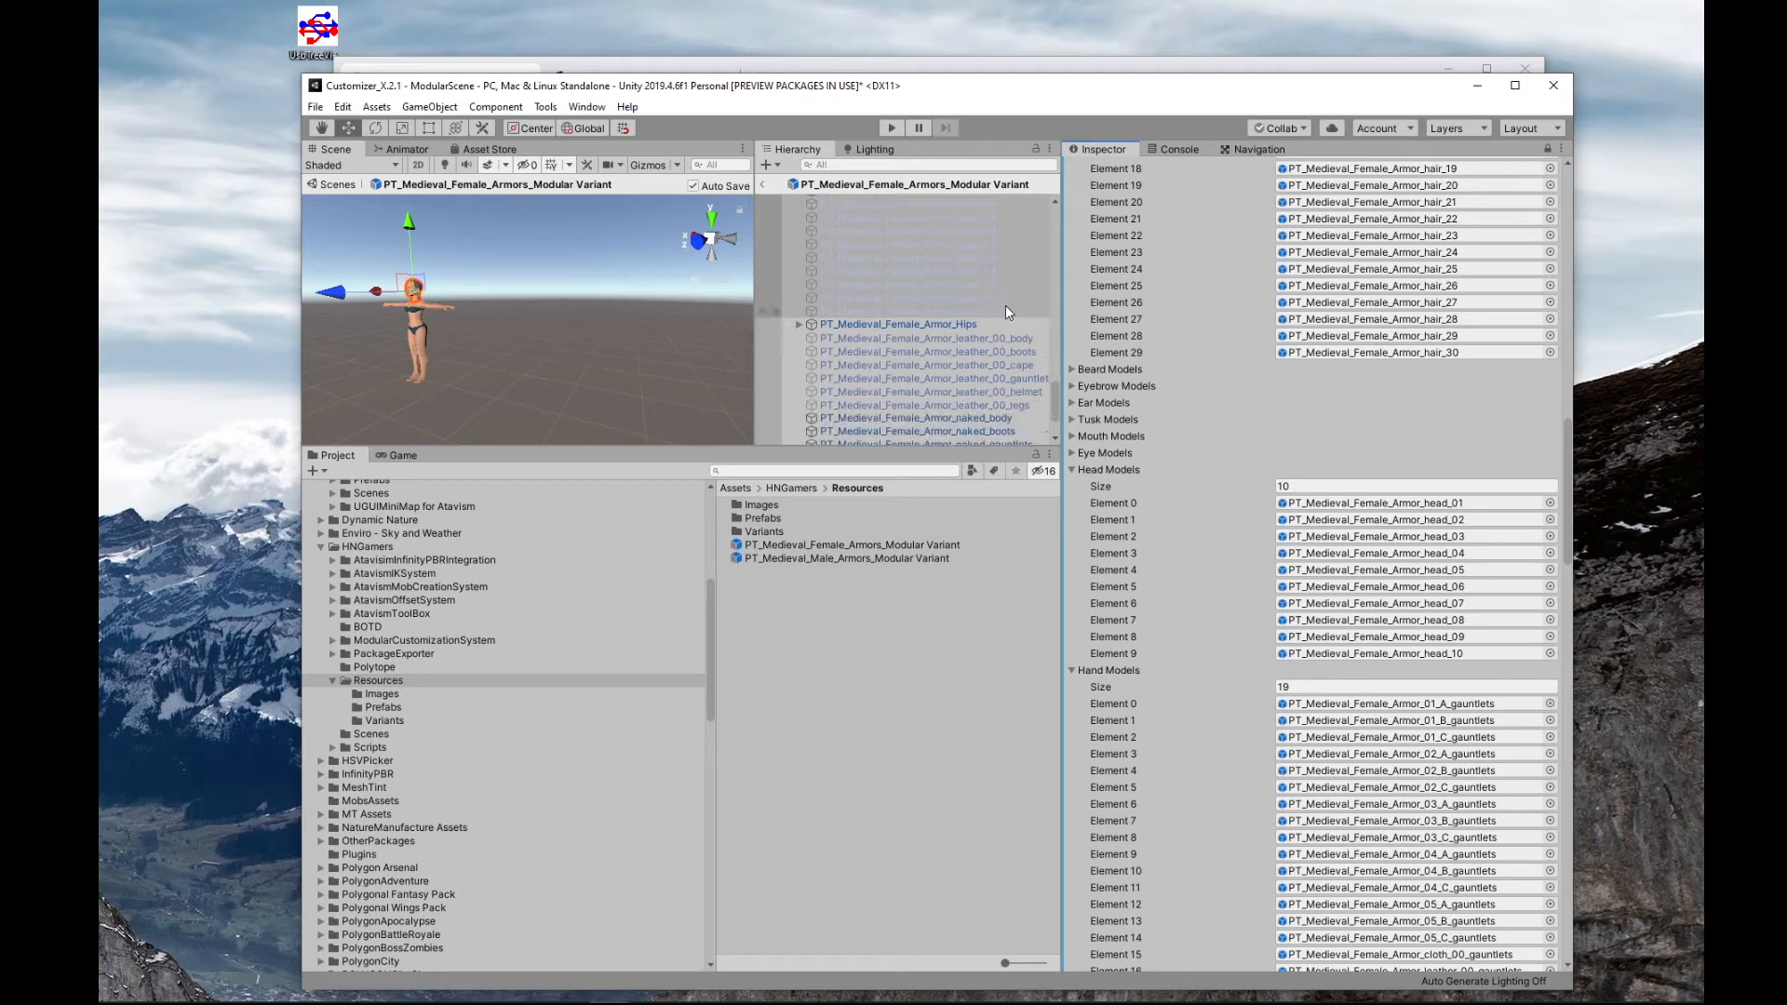
scroll(1008, 300, down, 4)
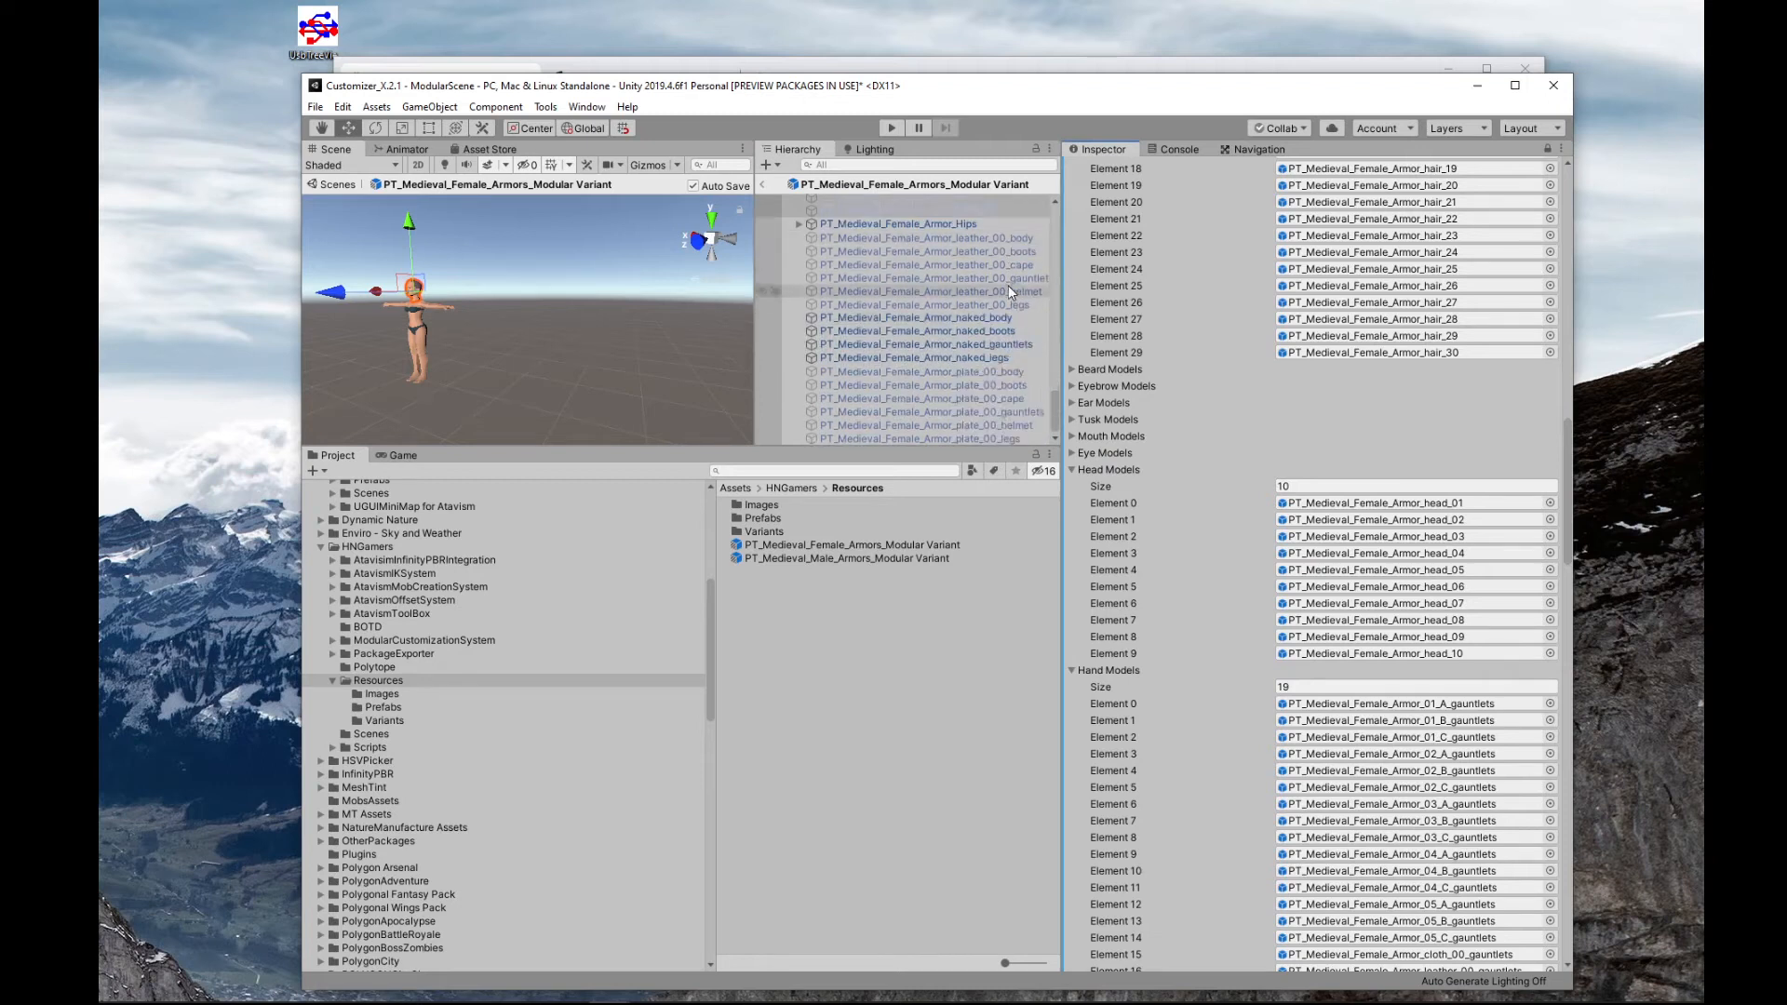
scroll(1150, 330, down, 10)
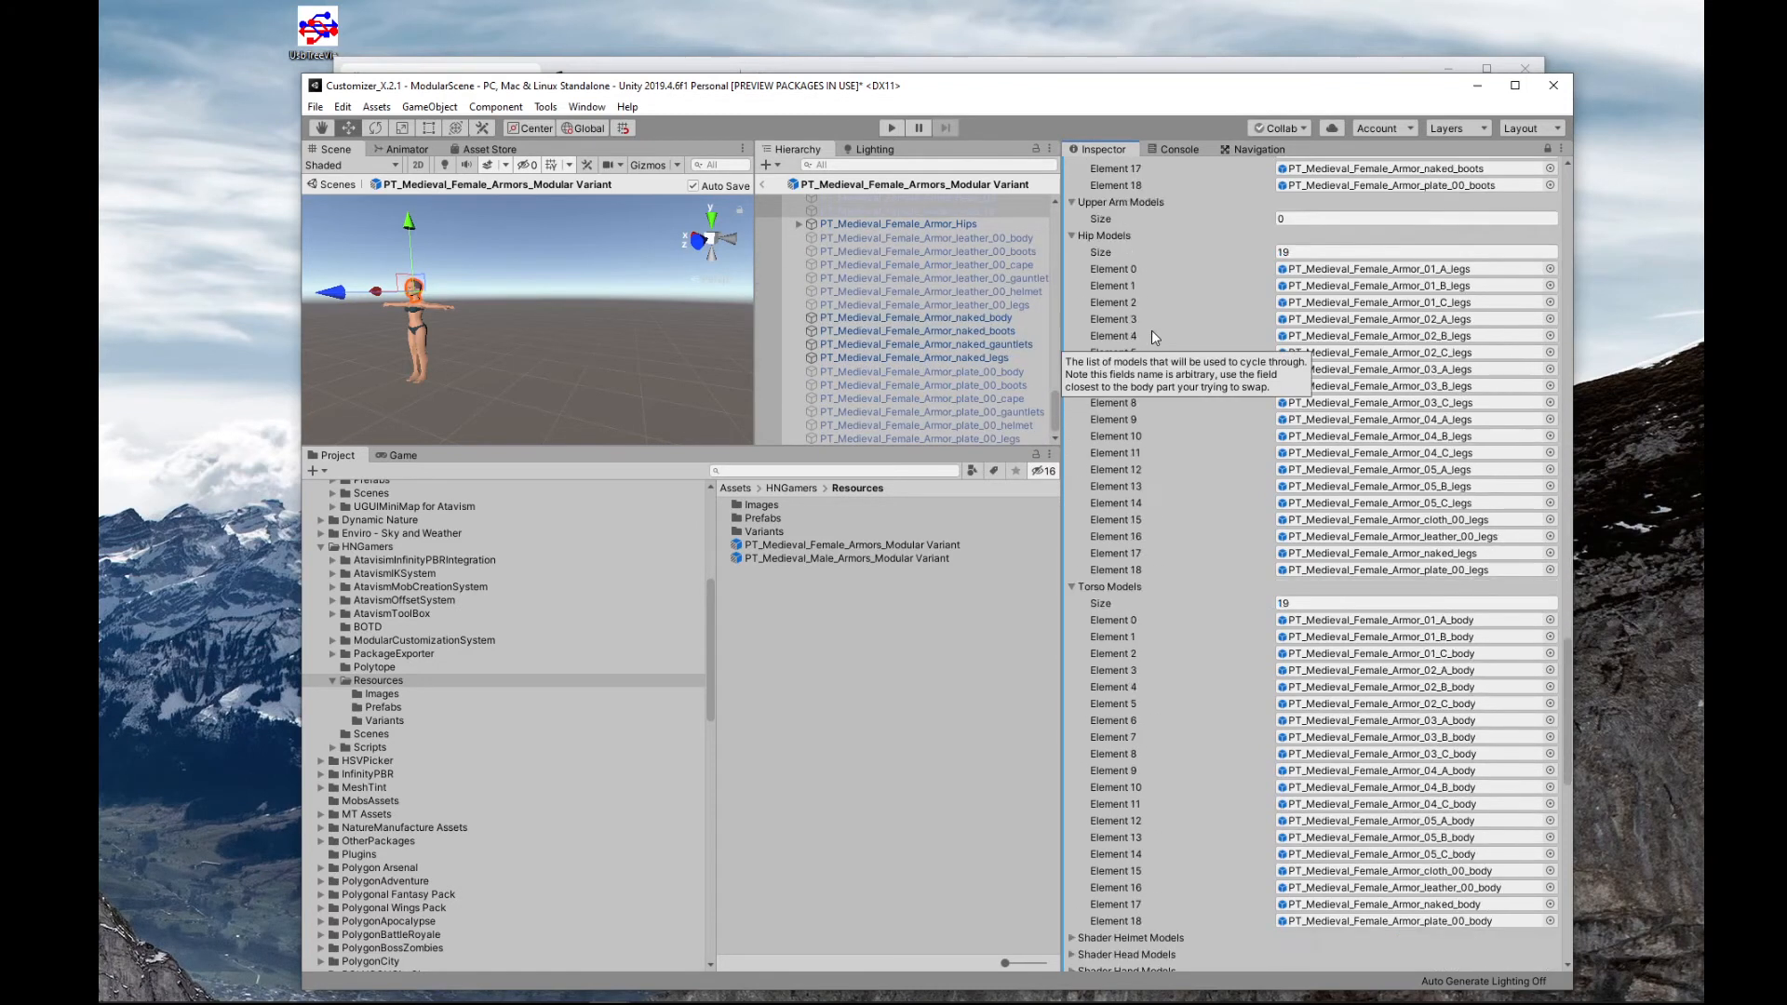
scroll(1152, 329, down, 10)
scroll(1234, 732, up, 20)
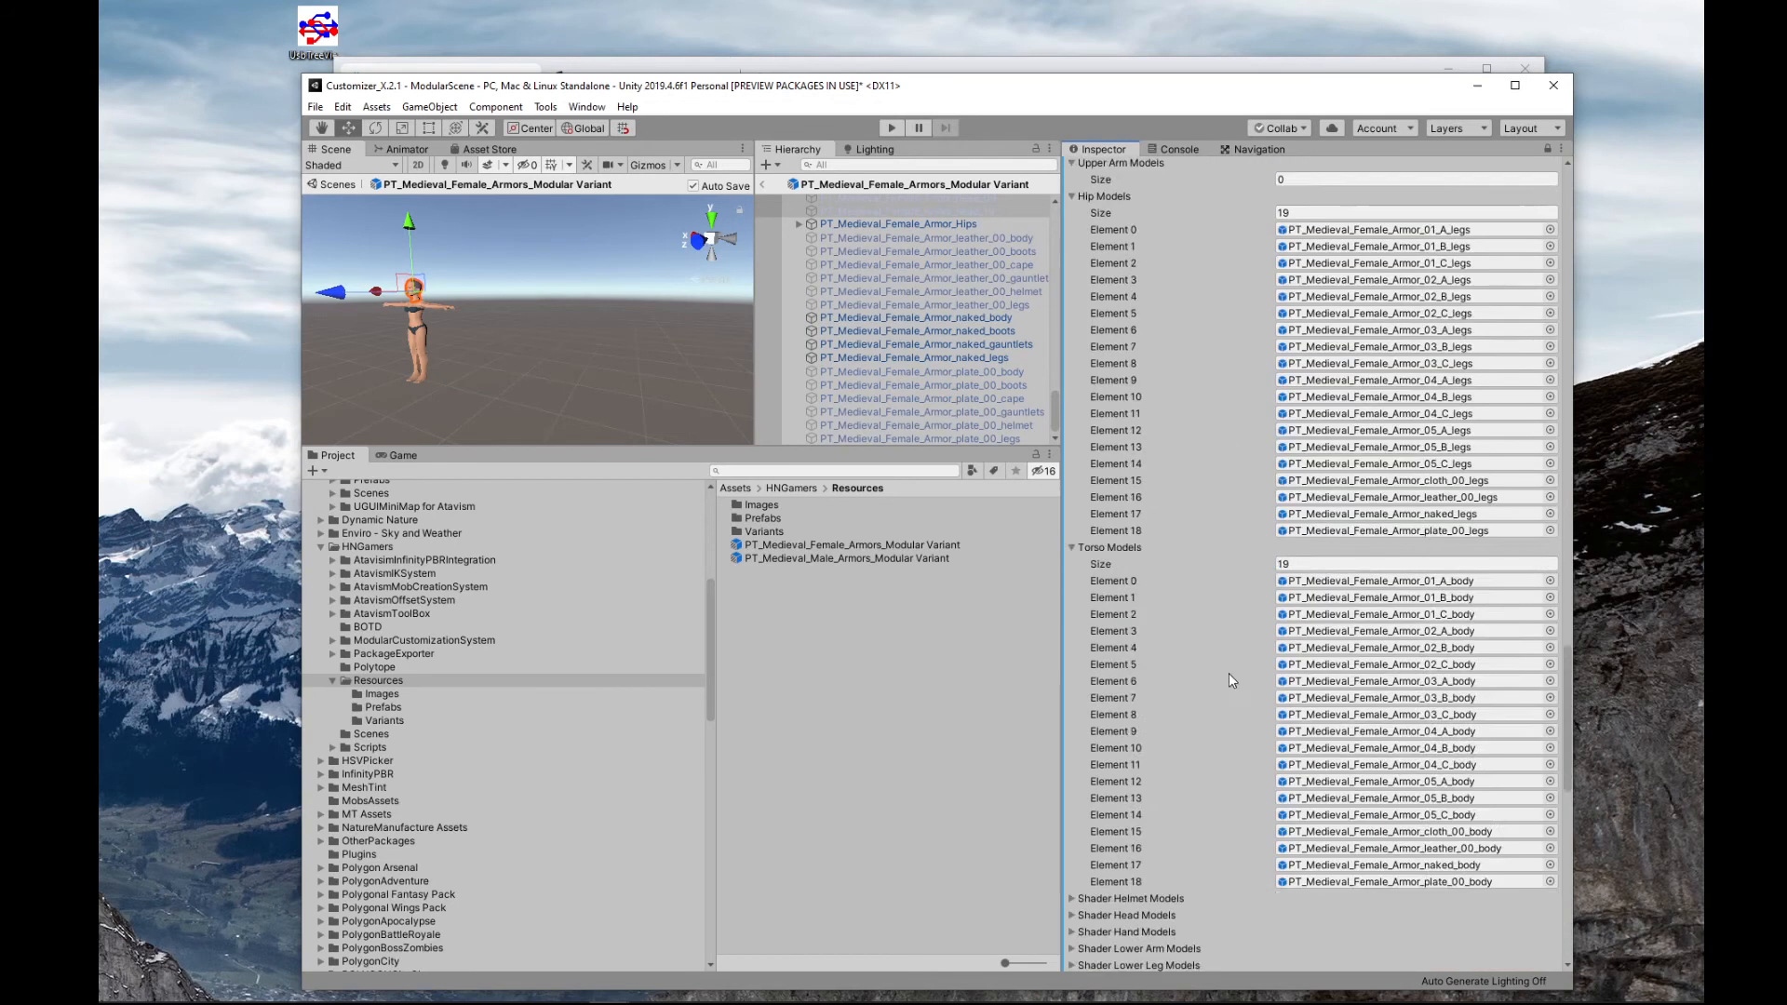
click(763, 184)
double_click(811, 545)
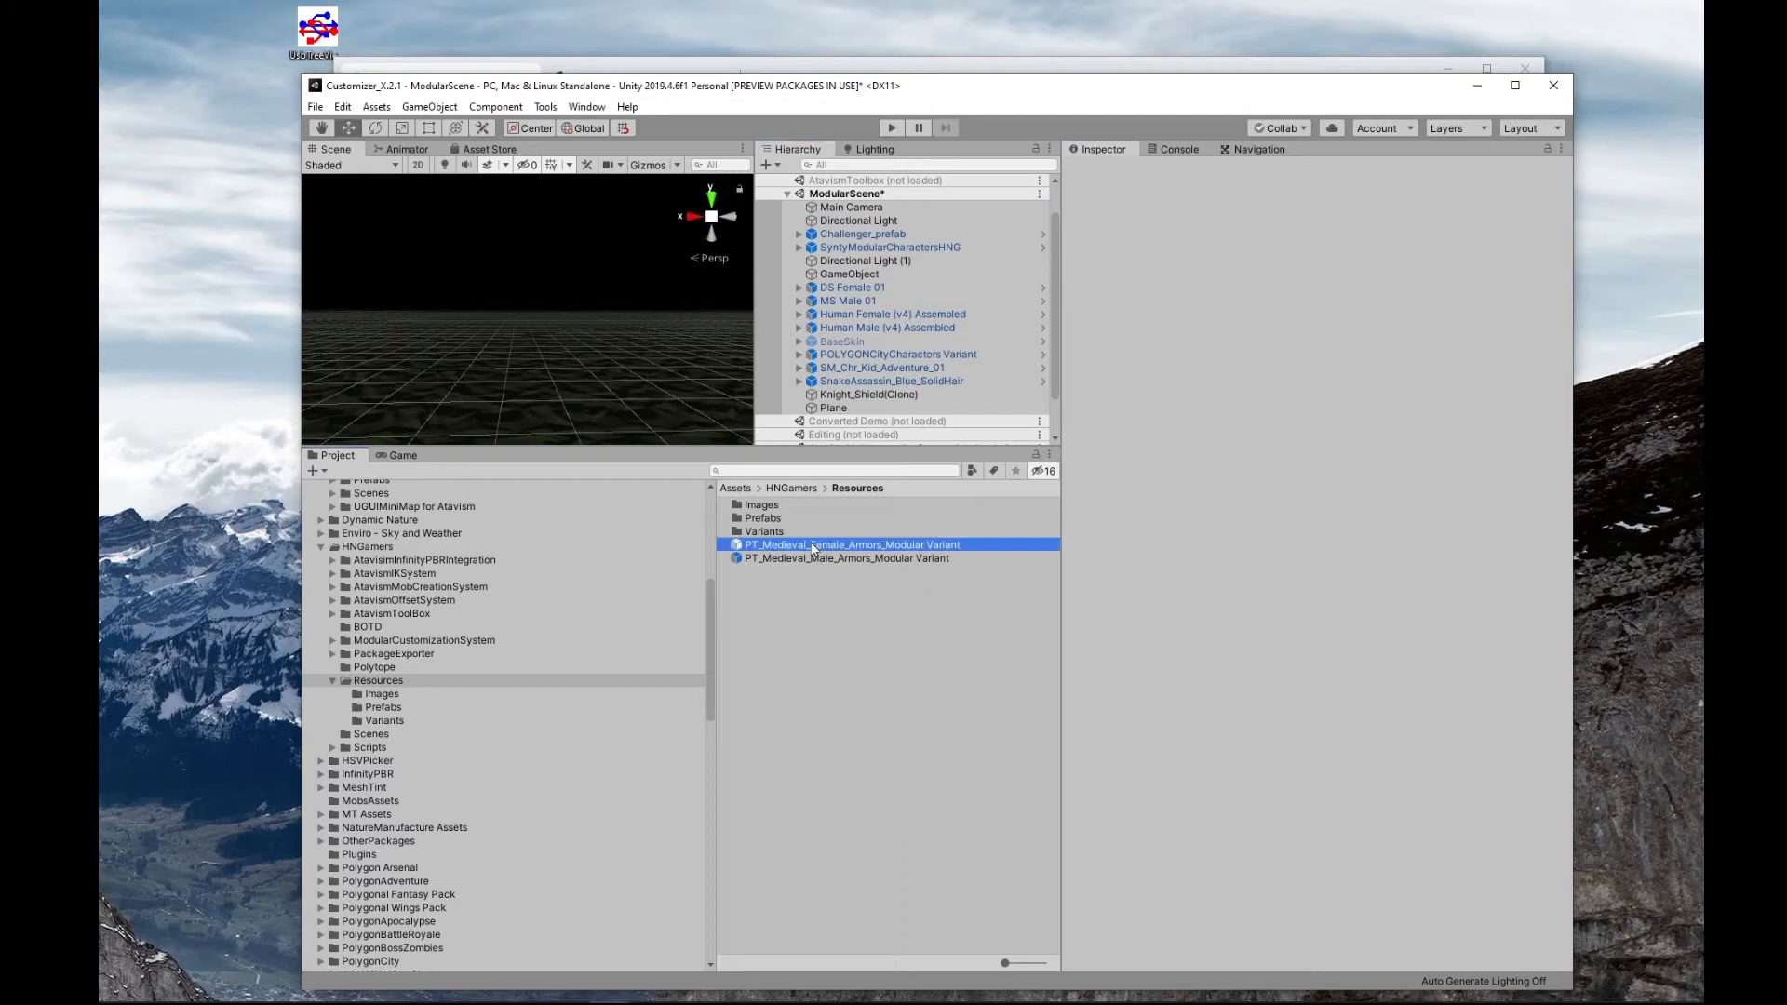
scroll(1286, 359, down, 10)
scroll(1286, 356, up, 5)
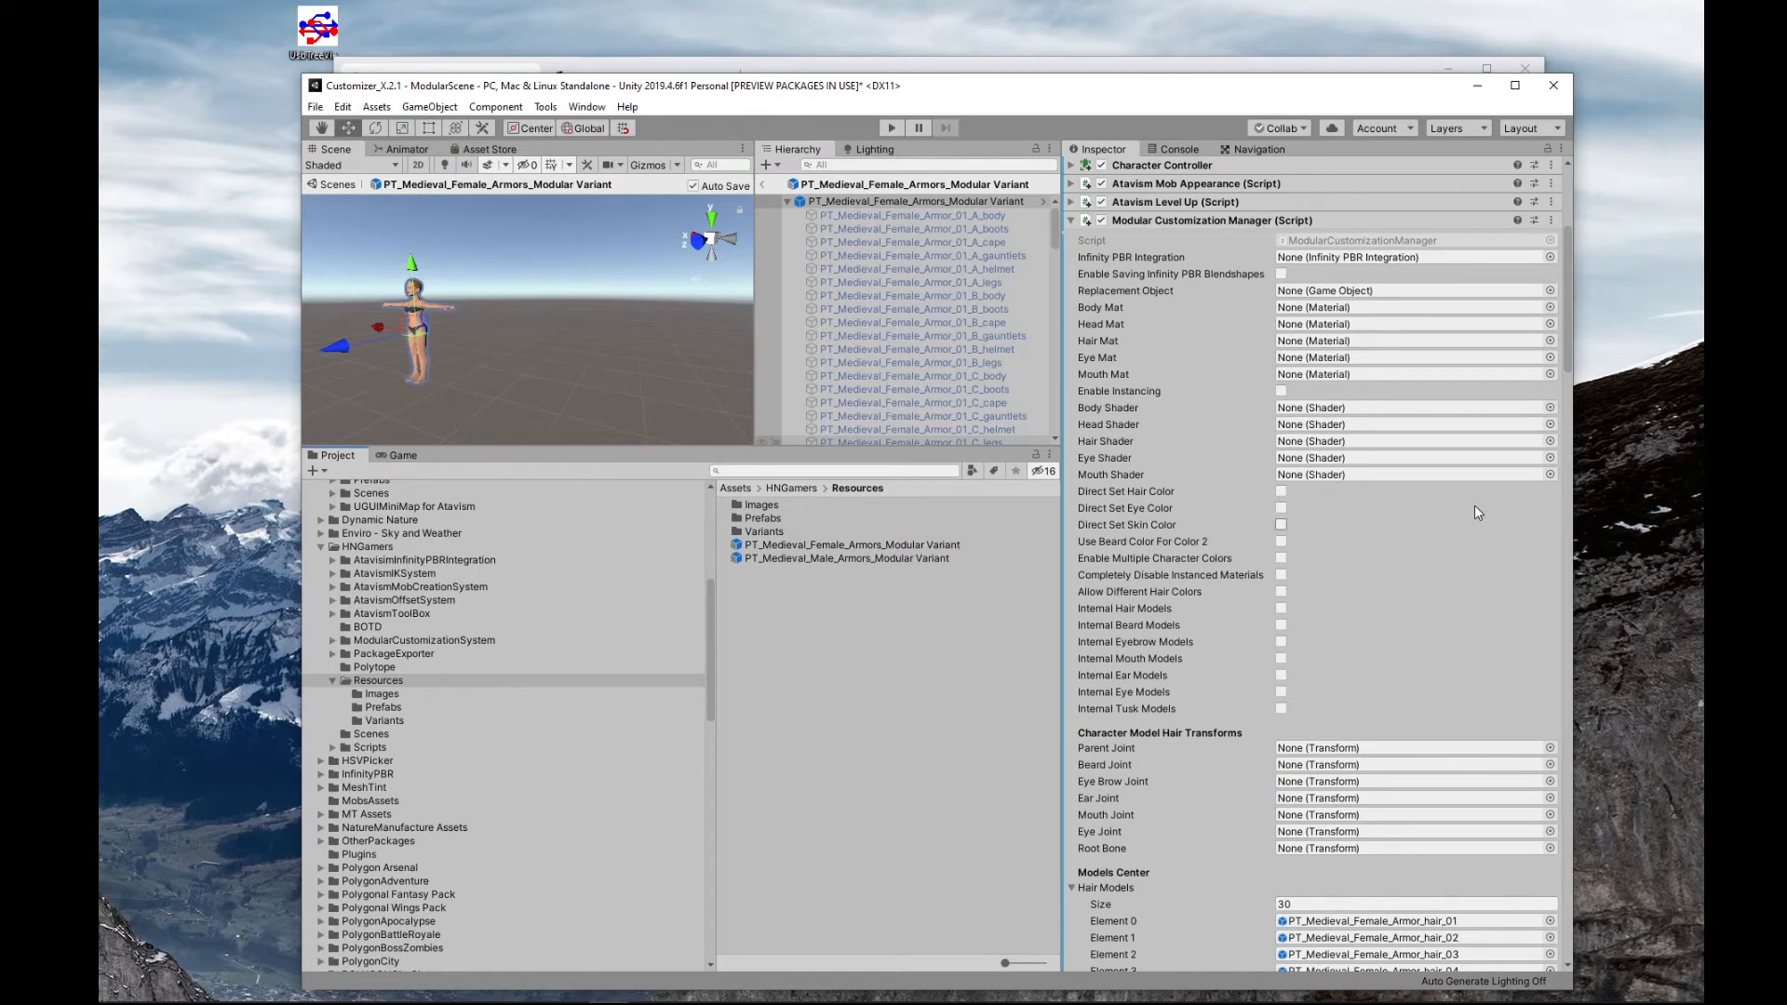
- Set Body Shader to HNGamers/PolyTopeCustomCharacter and Body Mat to PT_Medieval_Armors_Material from the Polytope Studio modular armors Materials folder
click(1550, 407)
text(Poly)
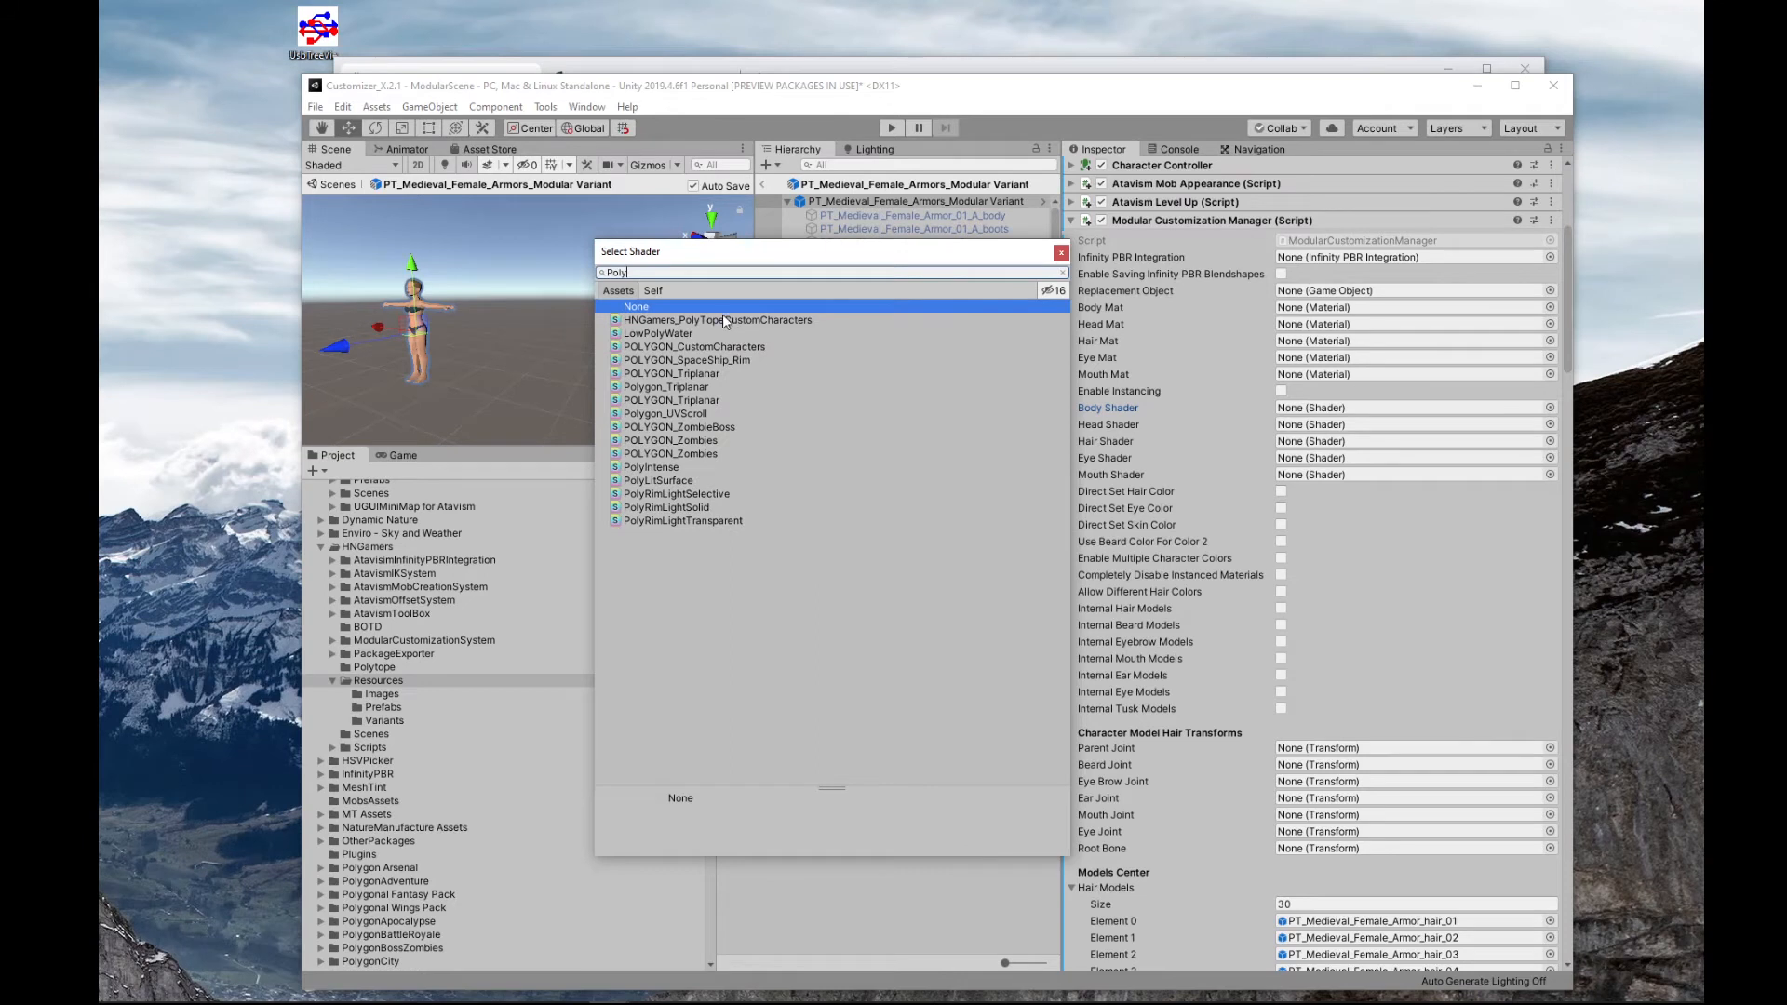
double_click(723, 318)
scroll(551, 645, down, 10)
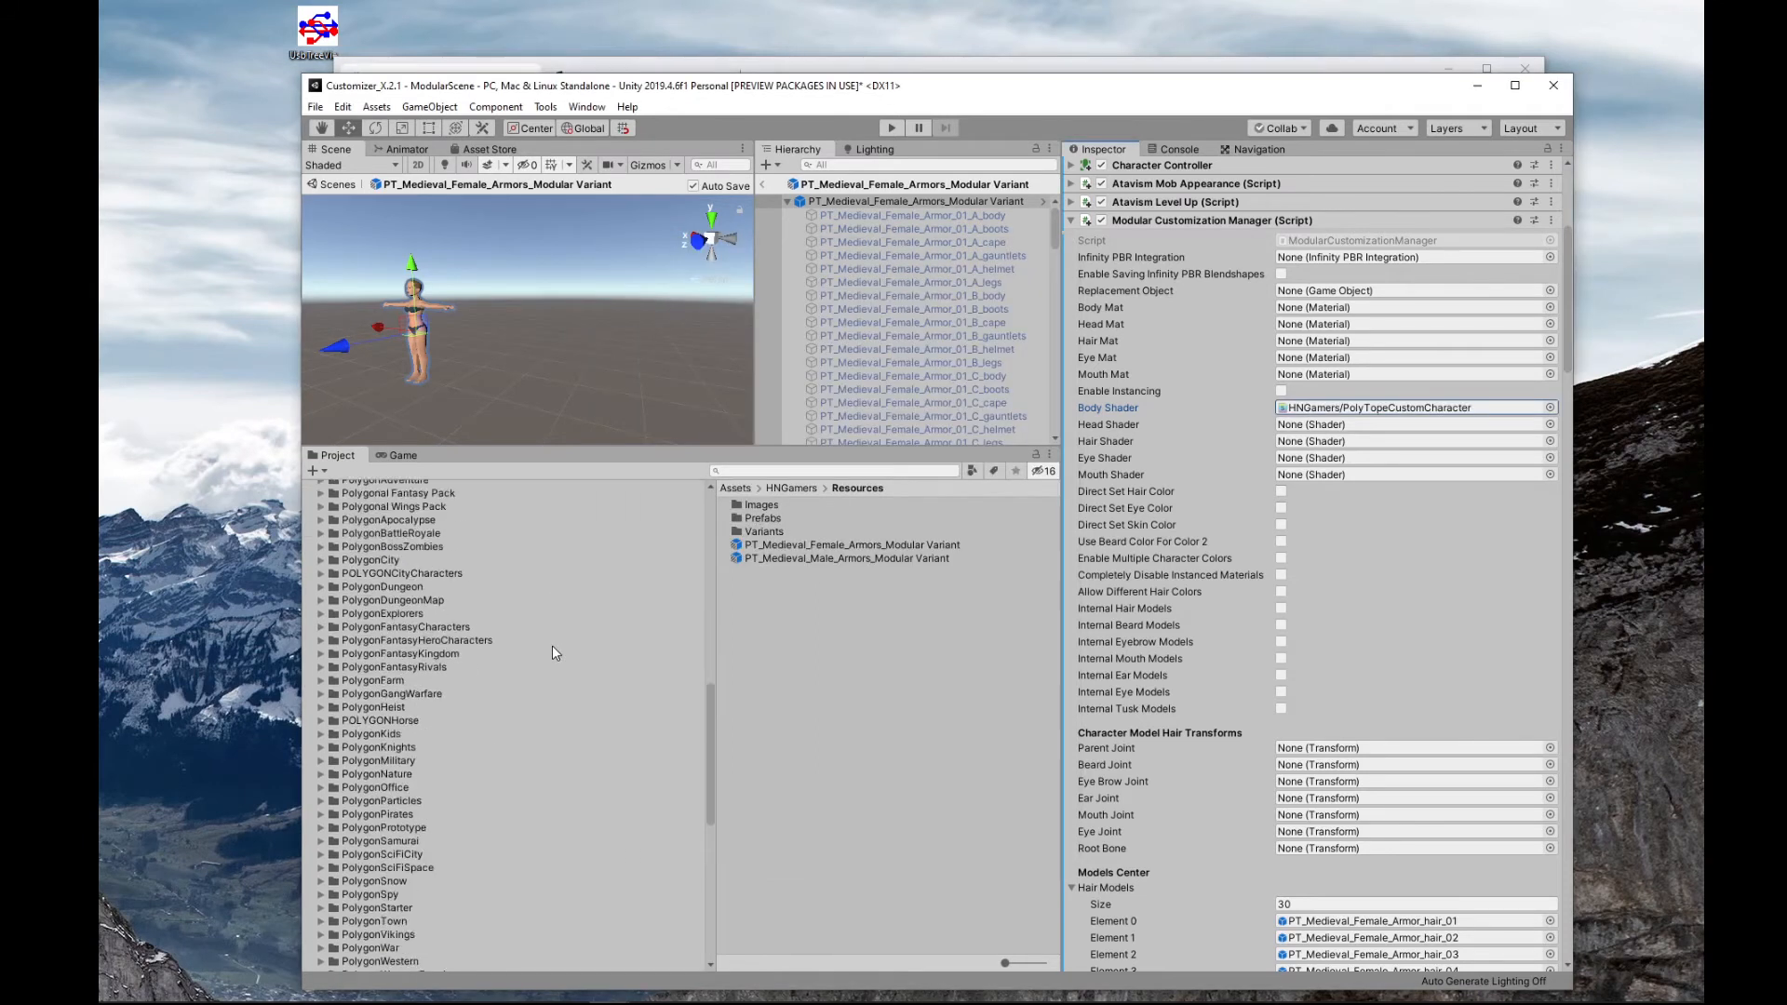
click(409, 821)
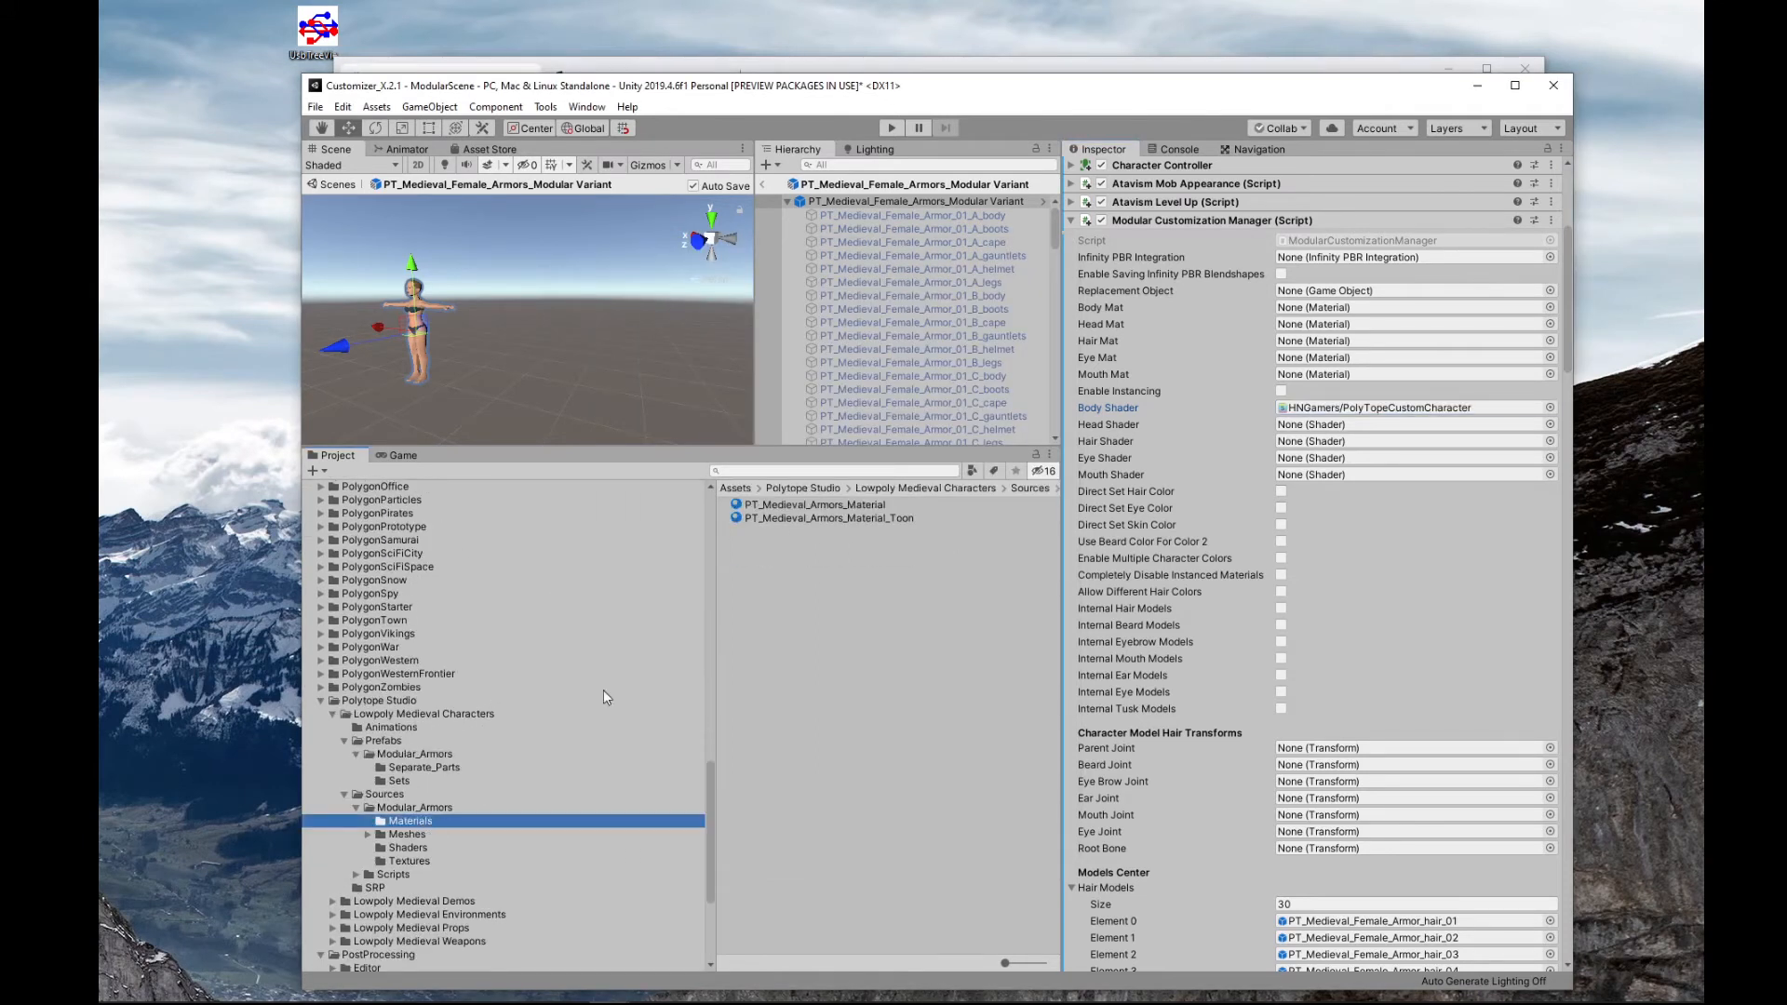
drag(835, 505, 1333, 308)
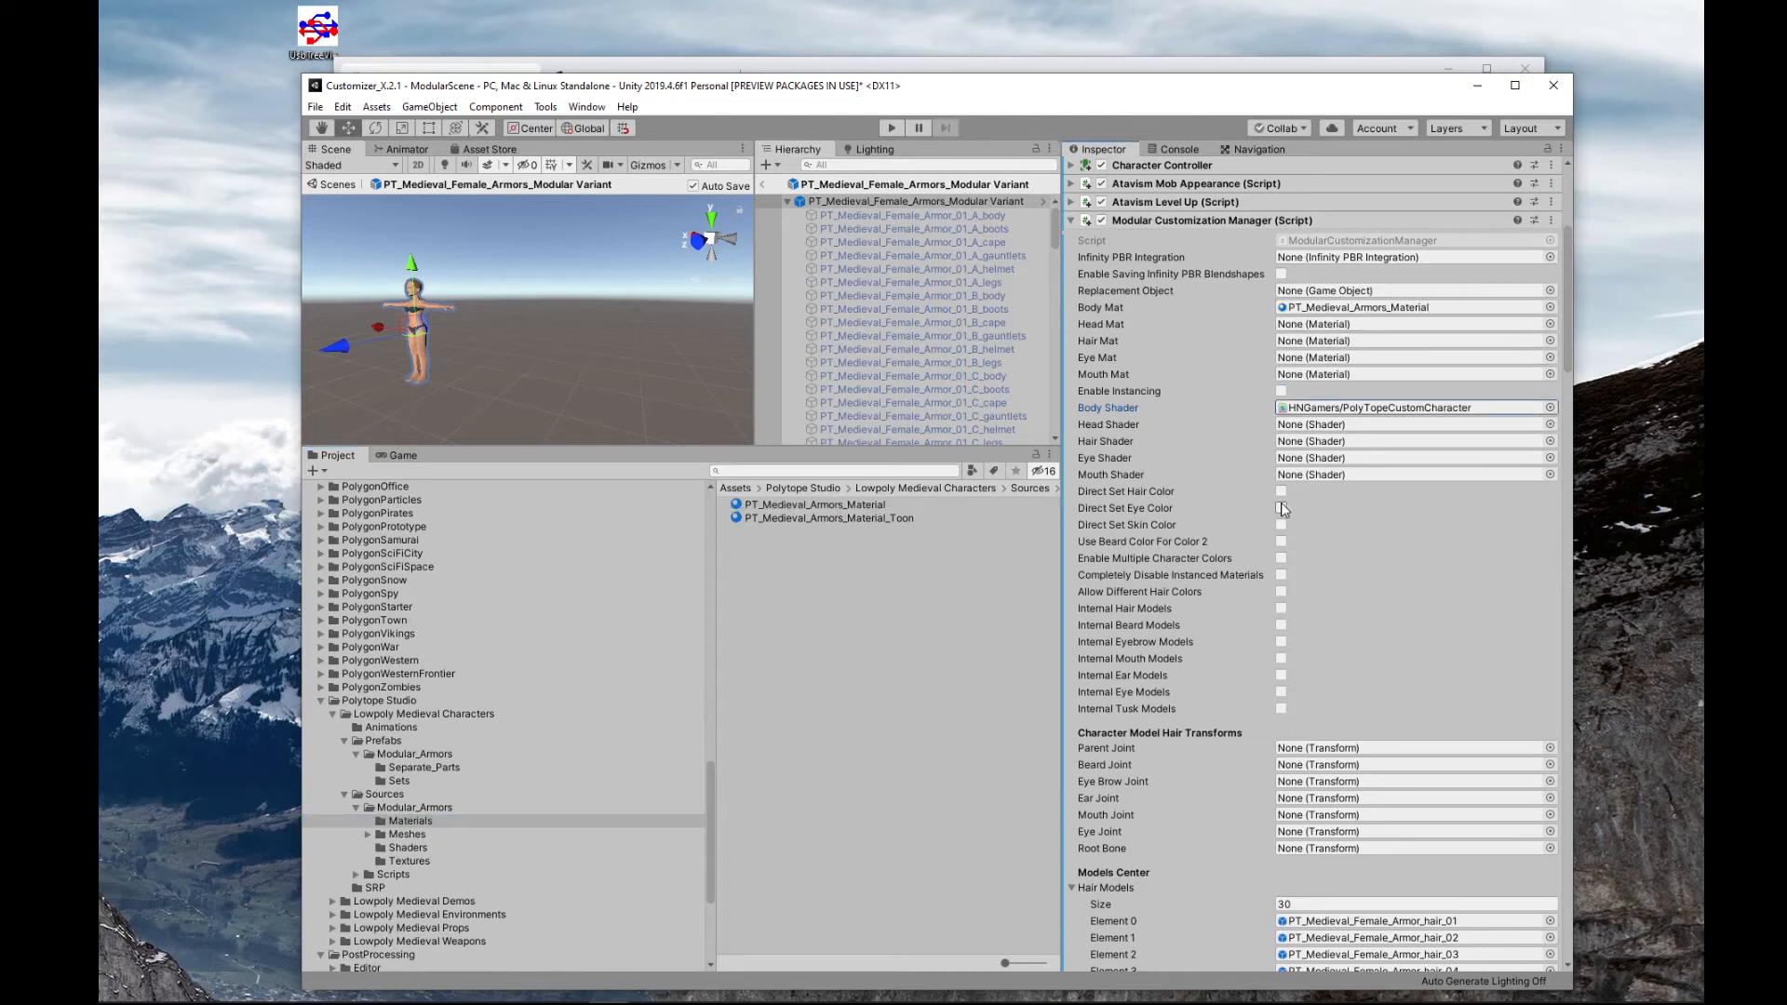
- Enable Internal Hair Models, Internal Beard Models and Allow Different Hair Colors on the female variant
click(1281, 608)
click(1281, 624)
click(1281, 592)
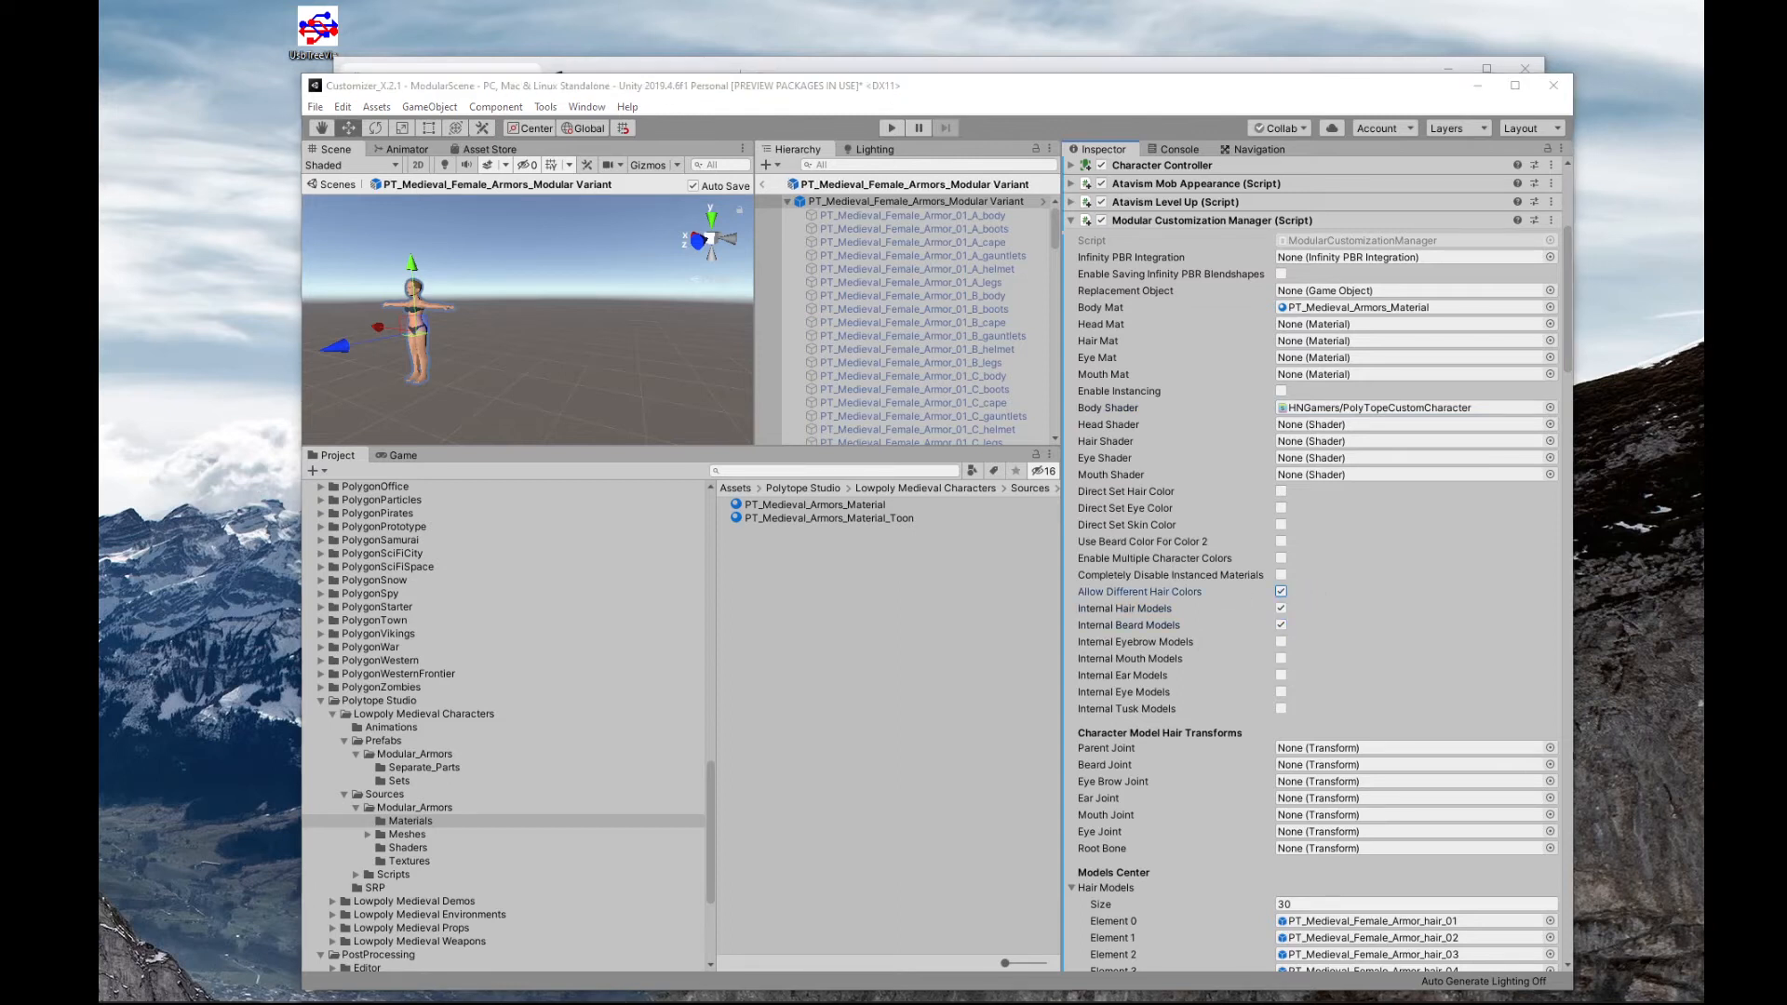
- Collapse the expanded model lists from Hair Models to Torso Models in the Modular Customization Manager
scroll(1256, 470, down, 15)
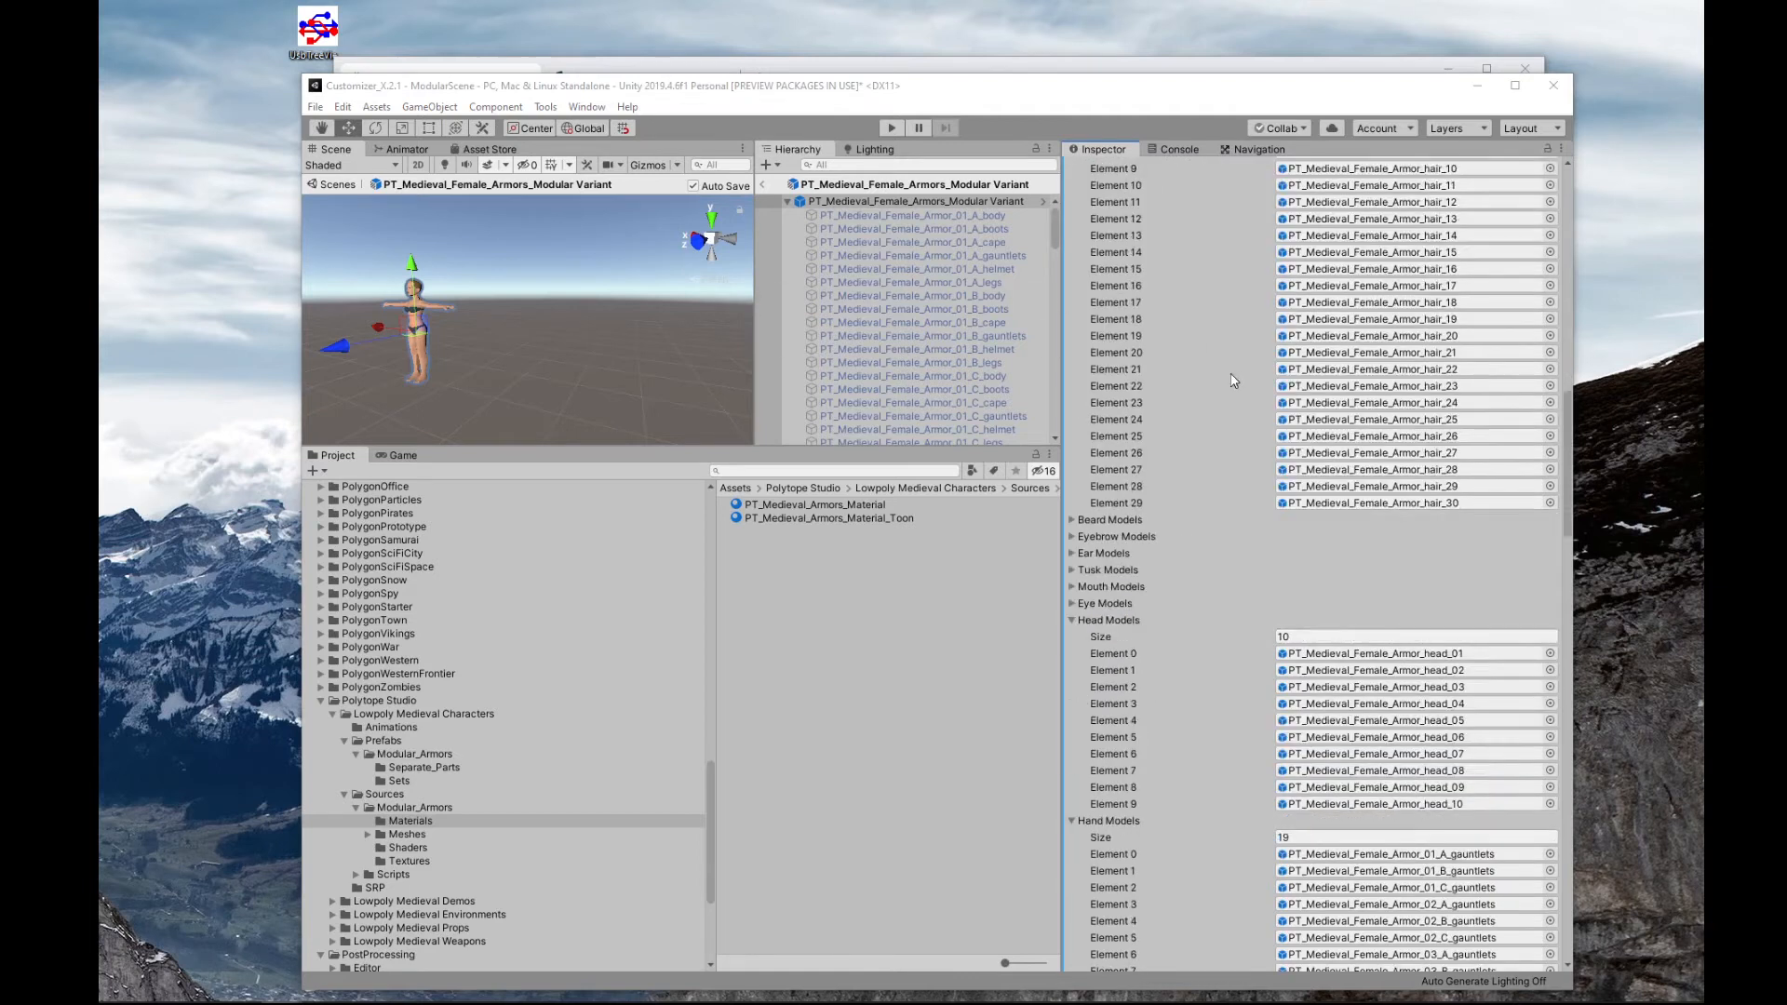
scroll(1257, 470, up, 10)
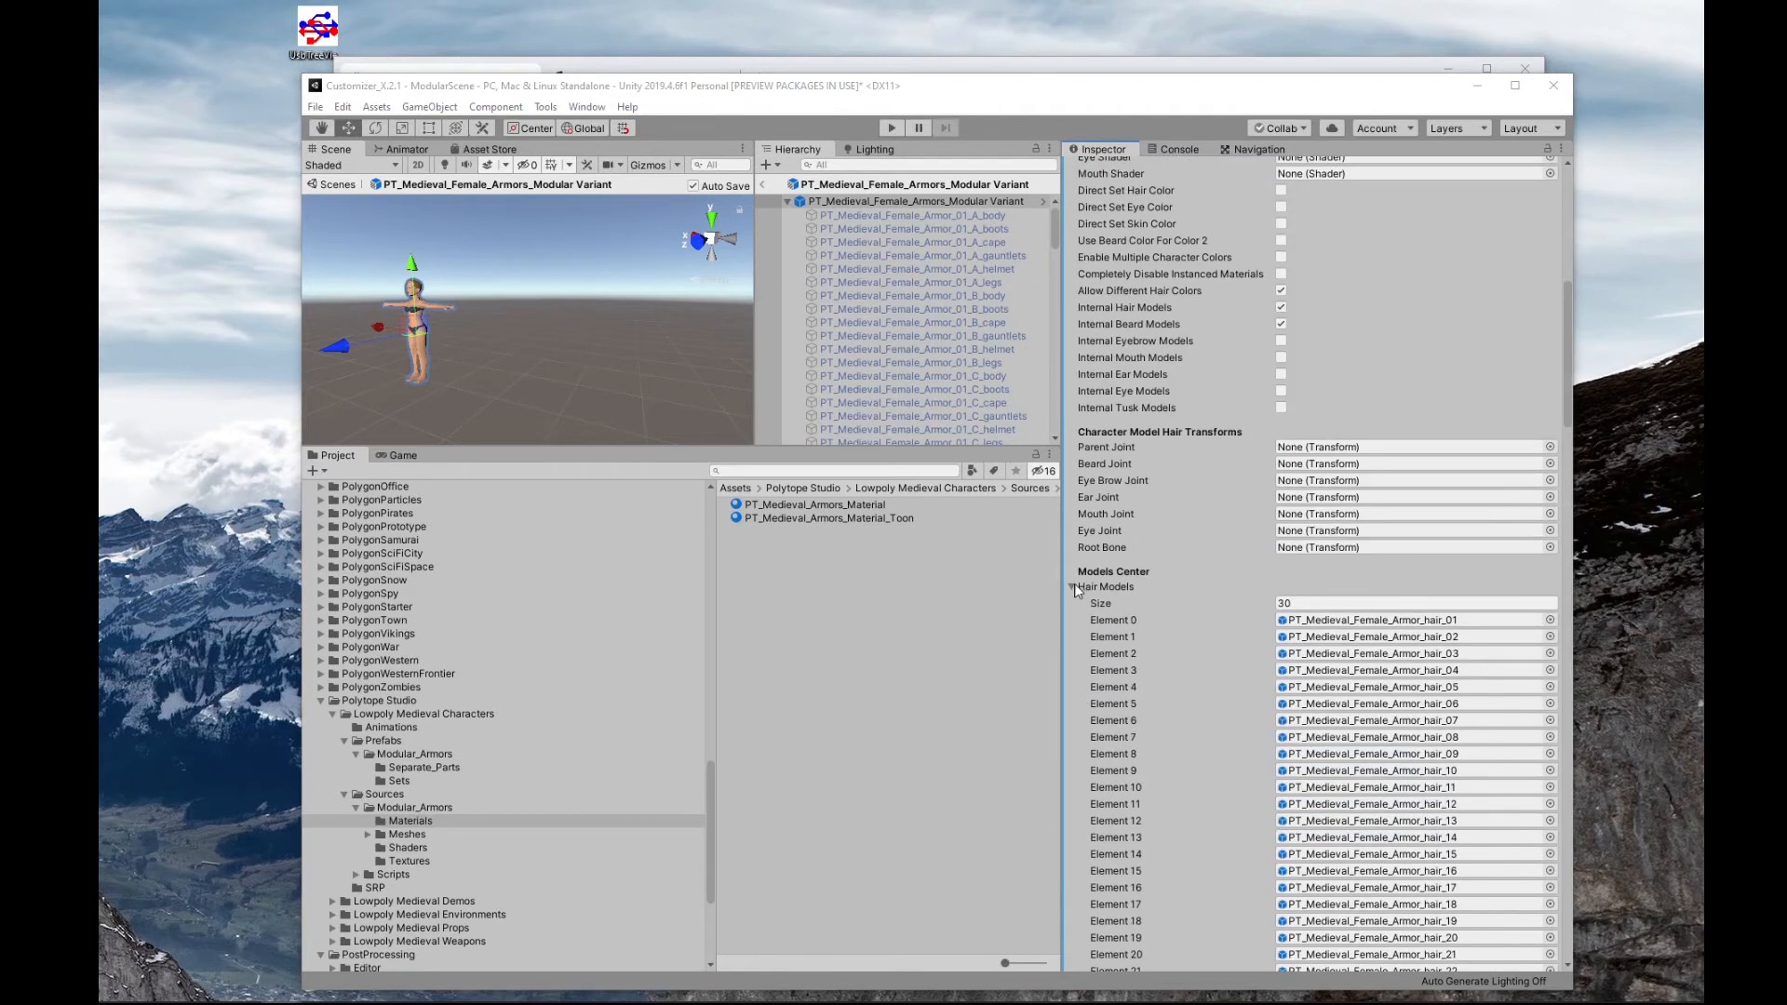
click(1091, 611)
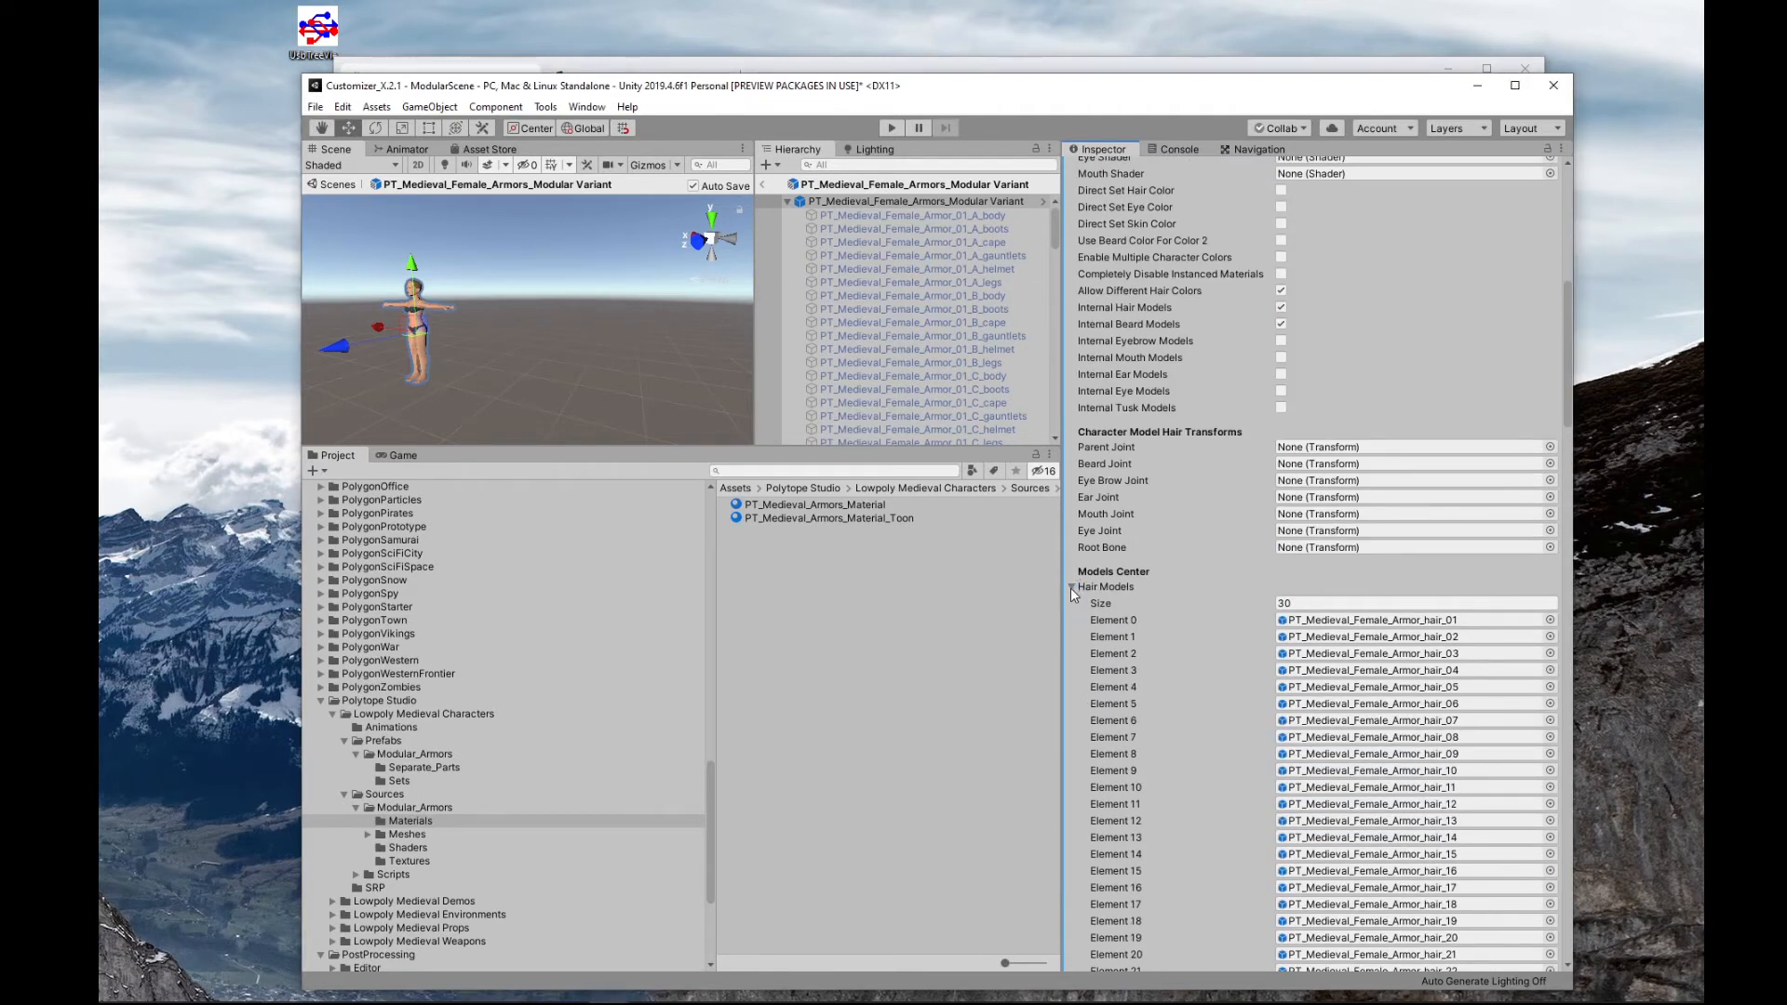
click(1072, 588)
click(1072, 705)
click(1073, 721)
click(1075, 738)
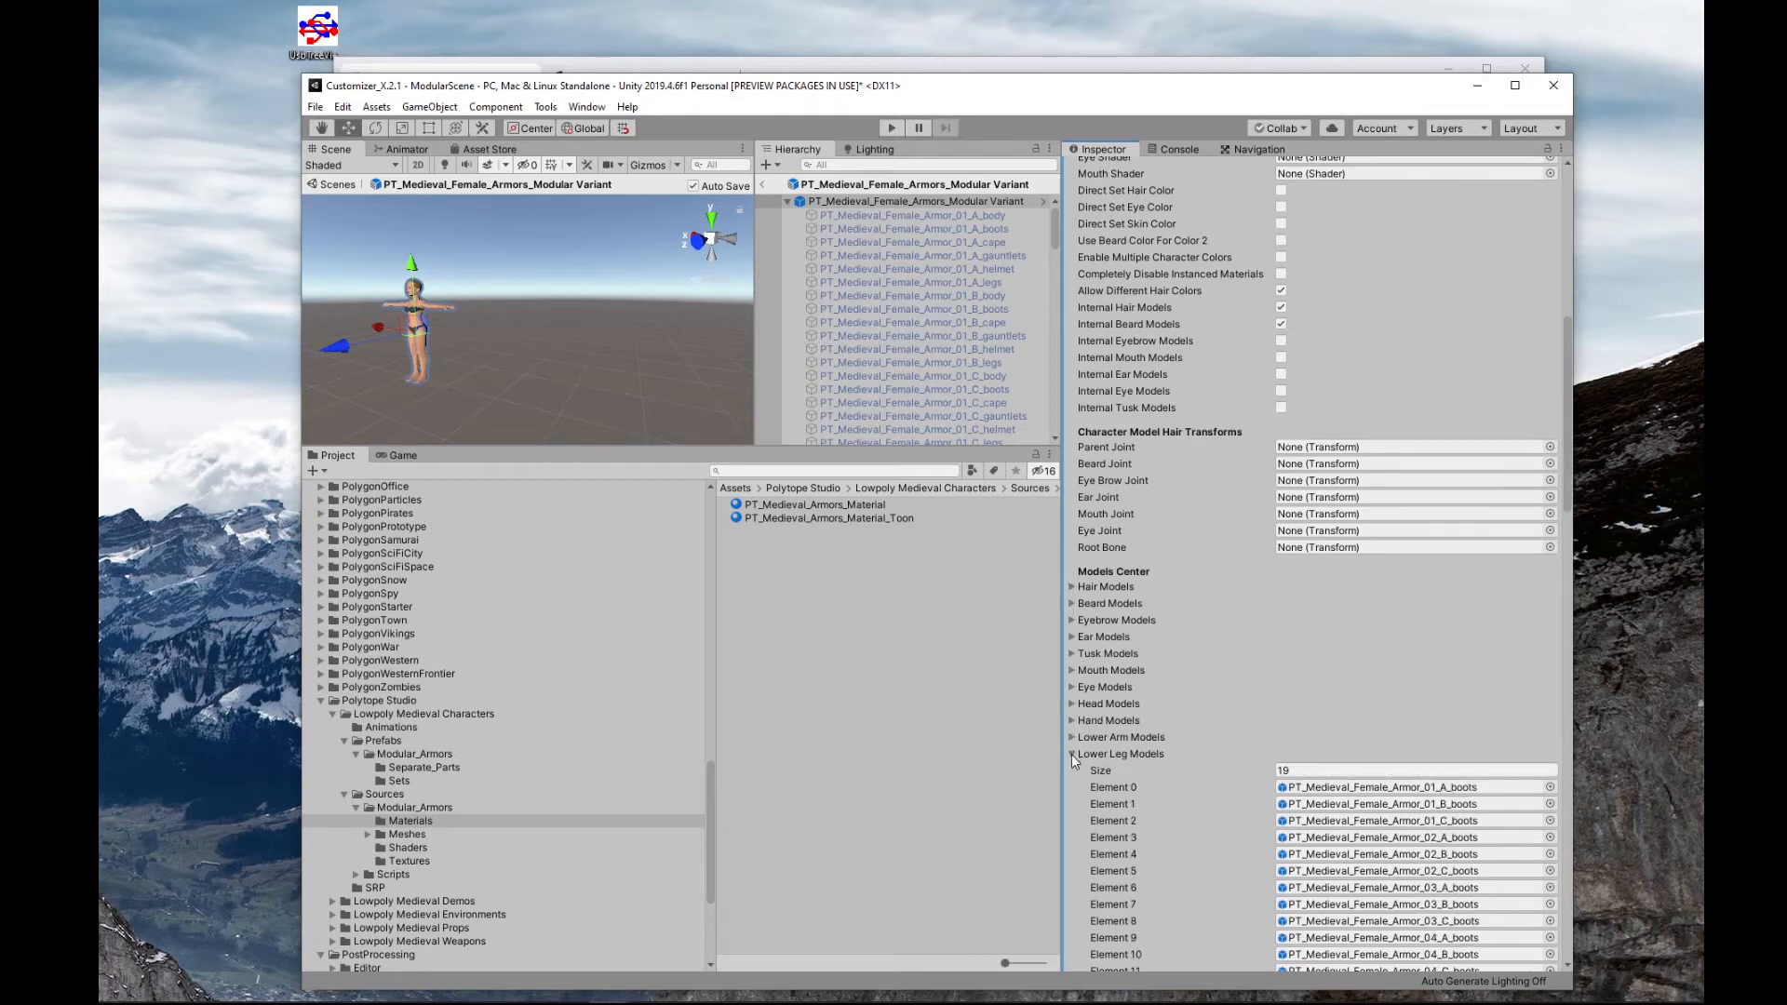
click(1071, 754)
scroll(1097, 517, down, 5)
click(1072, 319)
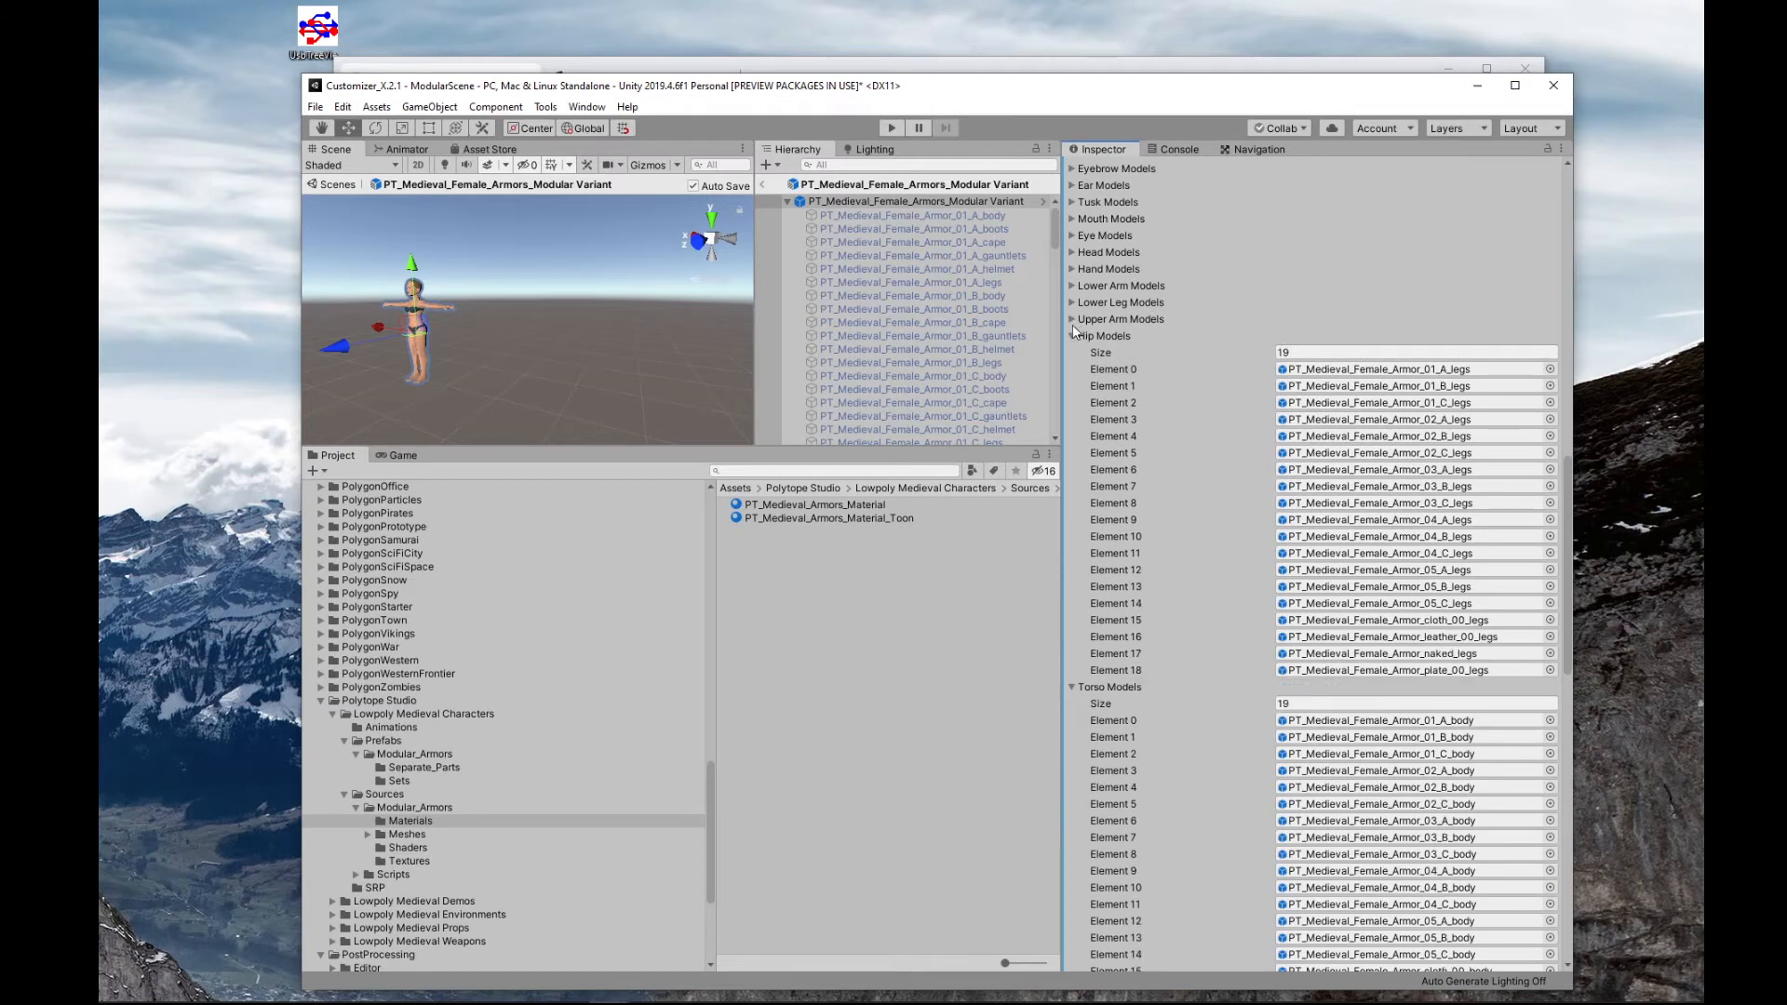
click(1072, 336)
click(1073, 353)
scroll(1227, 511, down, 3)
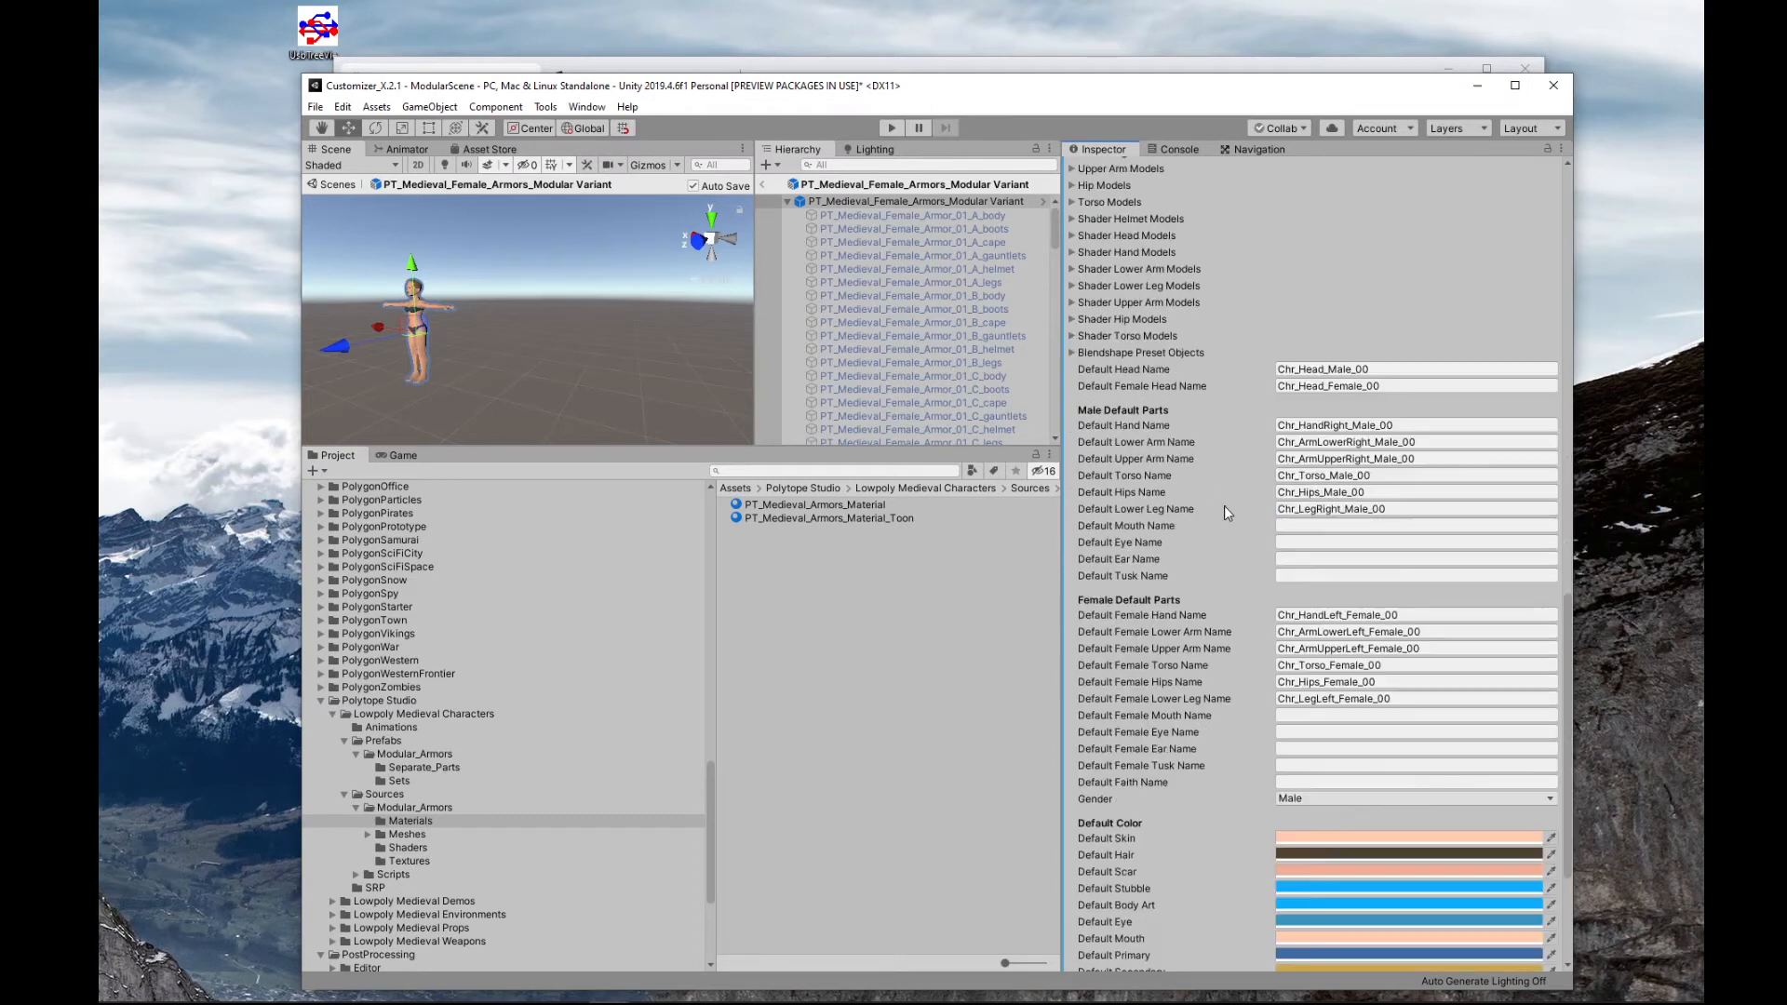
scroll(1263, 505, down, 3)
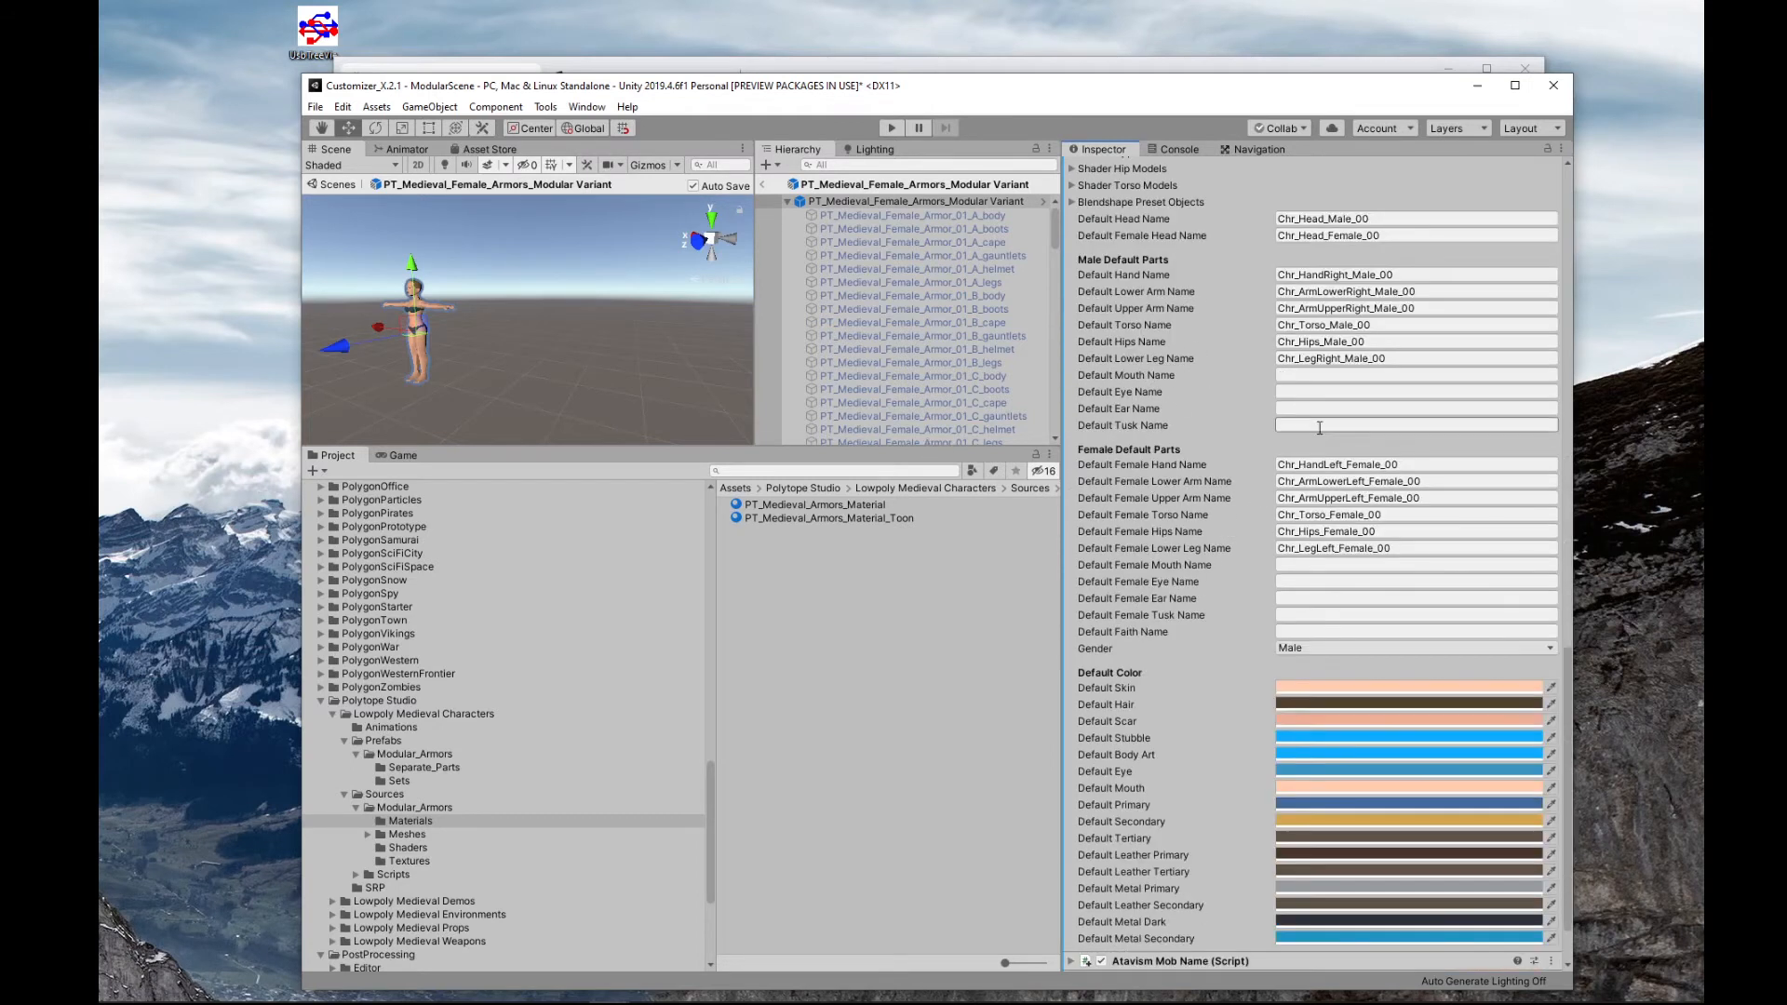
- Clear Default Head Name, Default Female Head Name and the male default part names from Hand to Lower Leg on the female variant
click(1375, 219)
key(BackSpace)
click(1386, 236)
key(BackSpace)
key(Tab)
key(BackSpace)
key(Tab)
key(BackSpace)
key(Tab)
key(BackSpace)
key(Tab)
key(BackSpace)
key(Tab)
key(BackSpace)
key(Tab)
key(BackSpace)
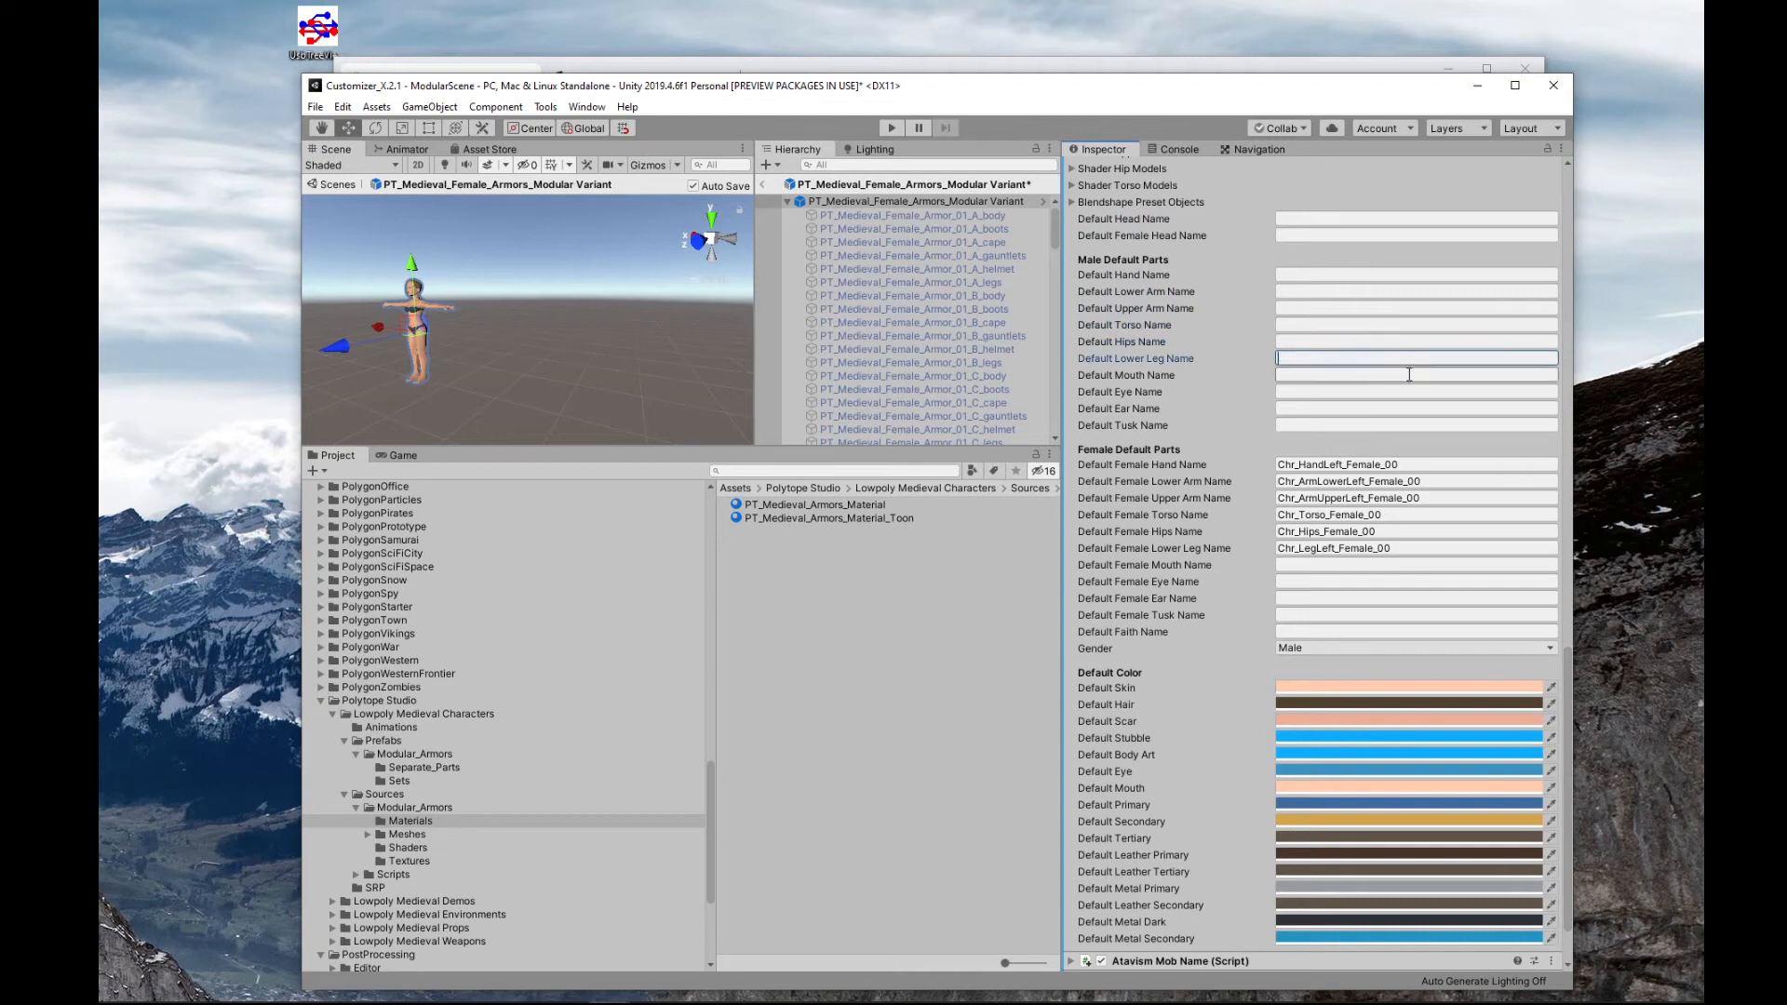
- Clear the female default part names from Hand to Lower Leg on the female variant
click(1424, 464)
key(BackSpace)
click(1424, 481)
key(BackSpace)
click(1432, 517)
key(BackSpace)
click(1437, 501)
key(BackSpace)
click(1405, 533)
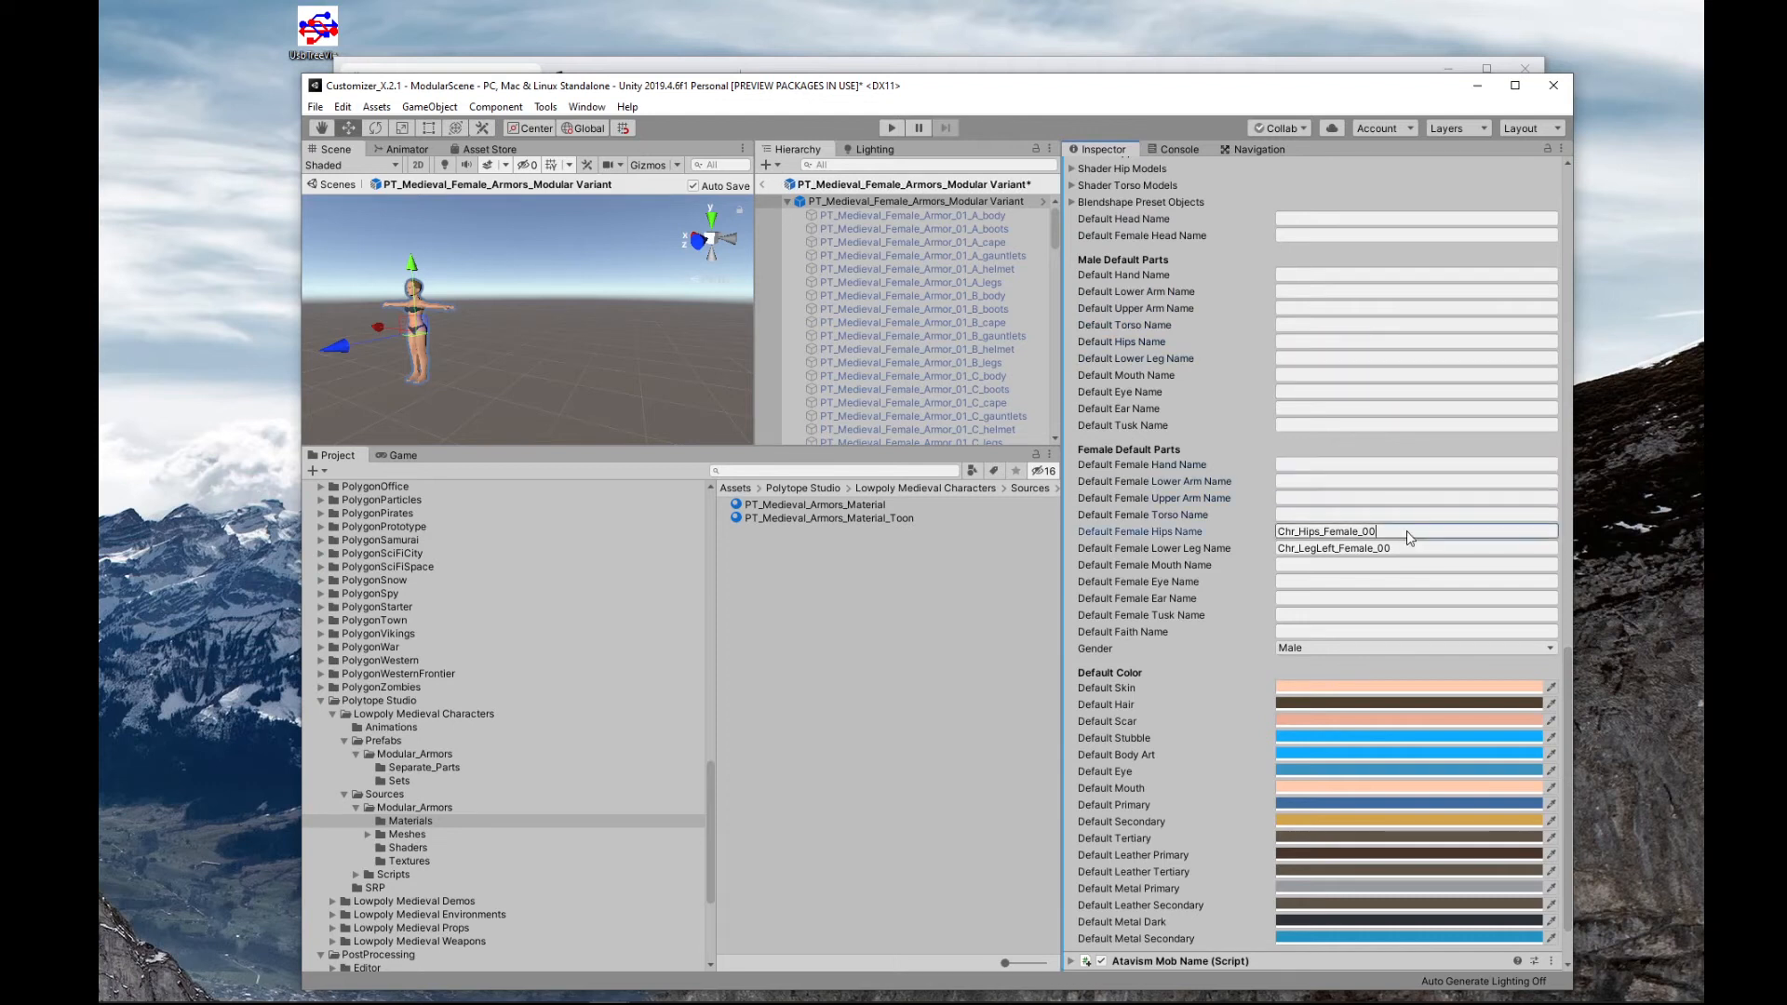
key(BackSpace)
click(1412, 550)
key(BackSpace)
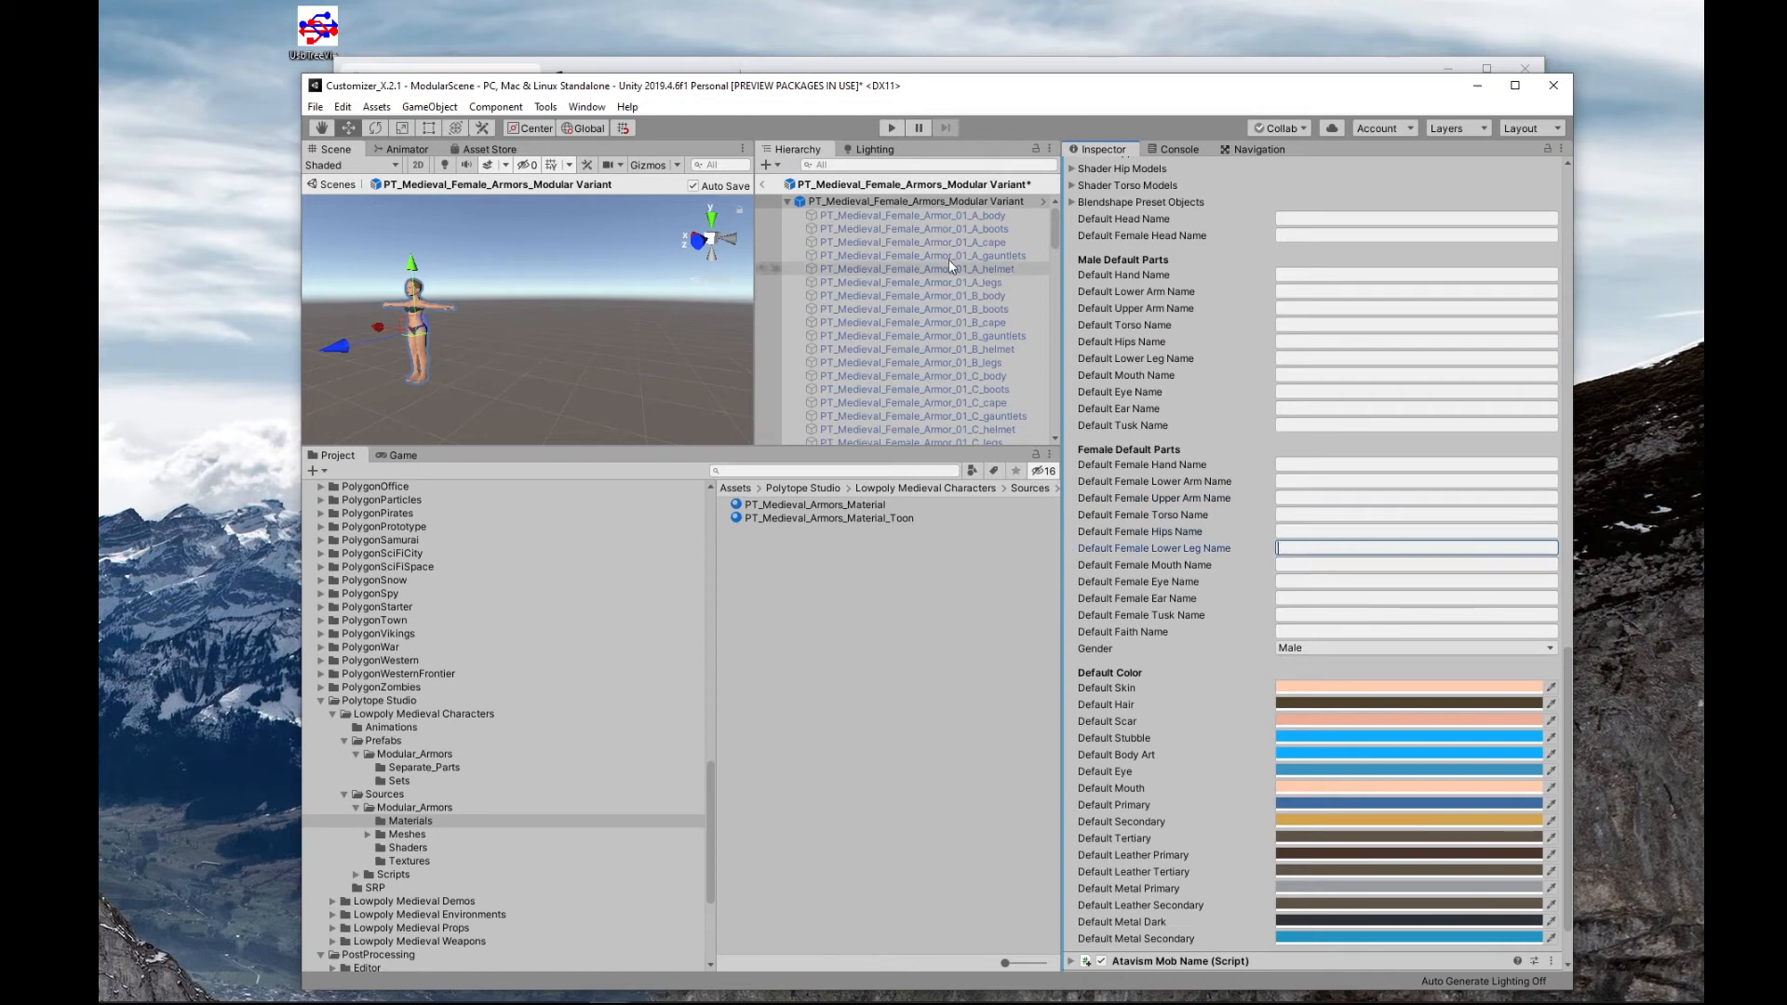
- Set the female variant's Gender to Female
click(1303, 649)
click(1303, 682)
click(1326, 531)
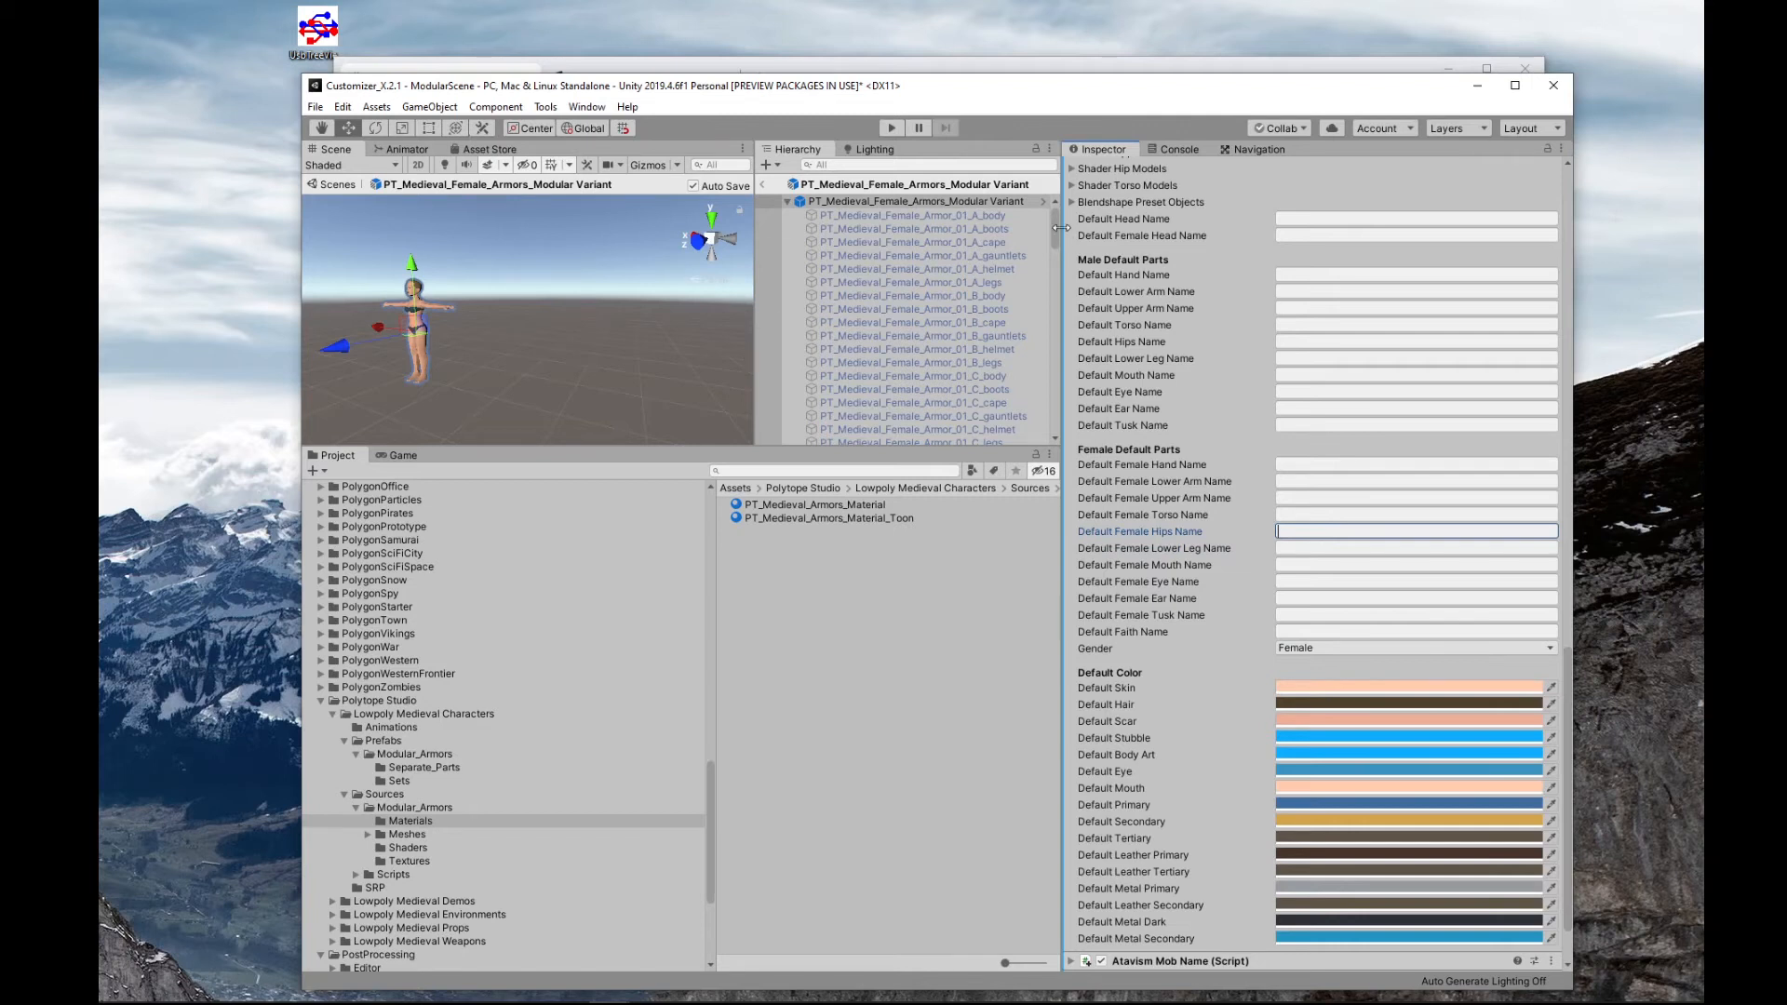
- Locate the active head part PT_Medieval_Female_Armor_head_01 in the female variant's hierarchy and copy its name
scroll(997, 236, down, 15)
scroll(952, 264, up, 3)
click(938, 351)
click(938, 351)
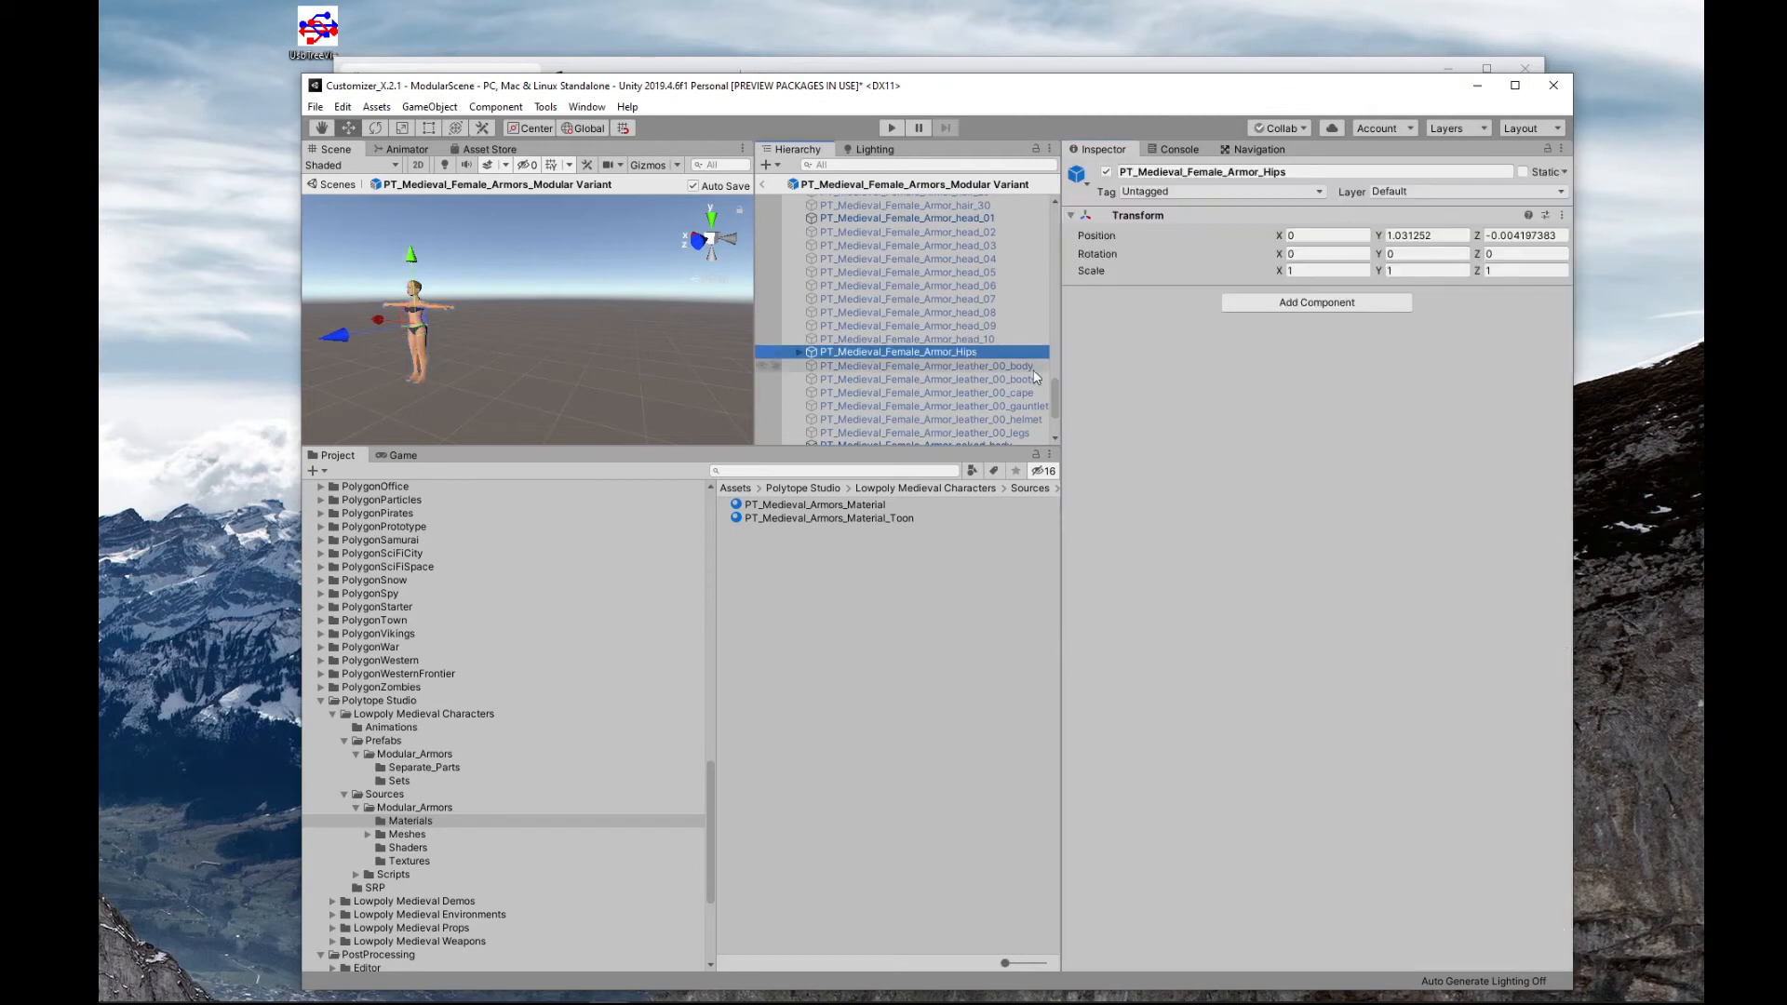
click(969, 220)
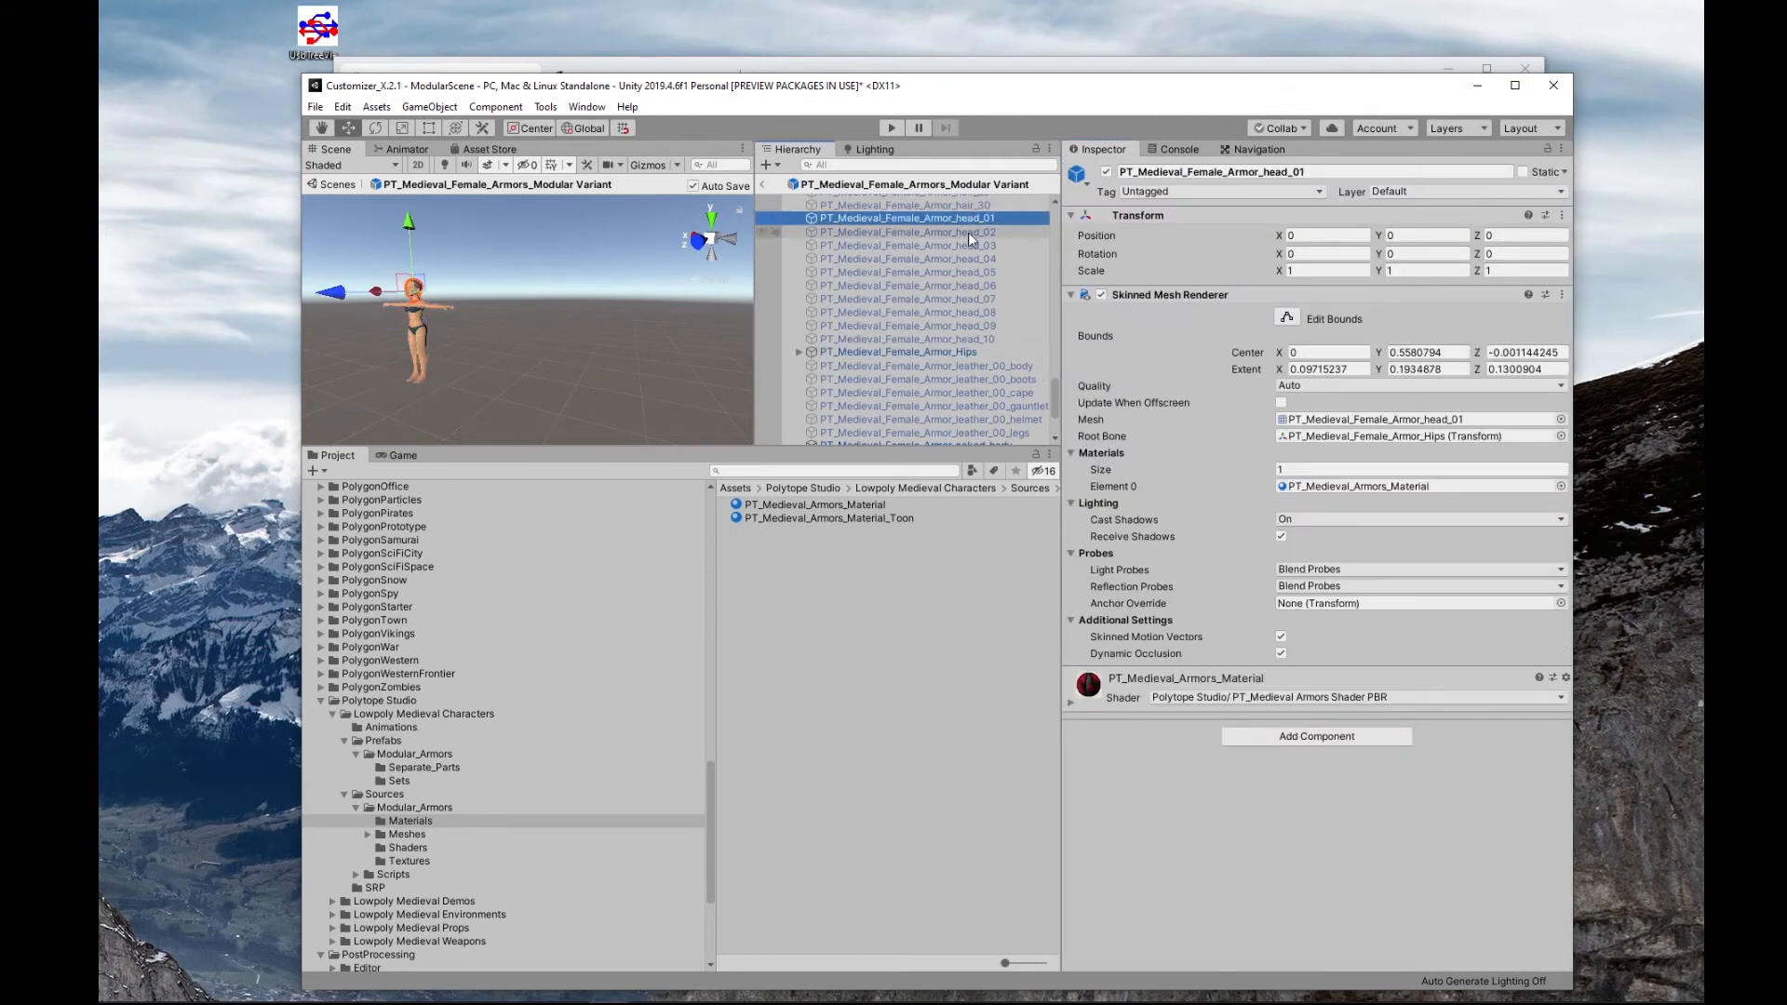
click(959, 300)
- Lock the Inspector on the female variant's root and set Default Female Head Name to PT_Medieval_Female_Armor_head_01
scroll(988, 298, up, 10)
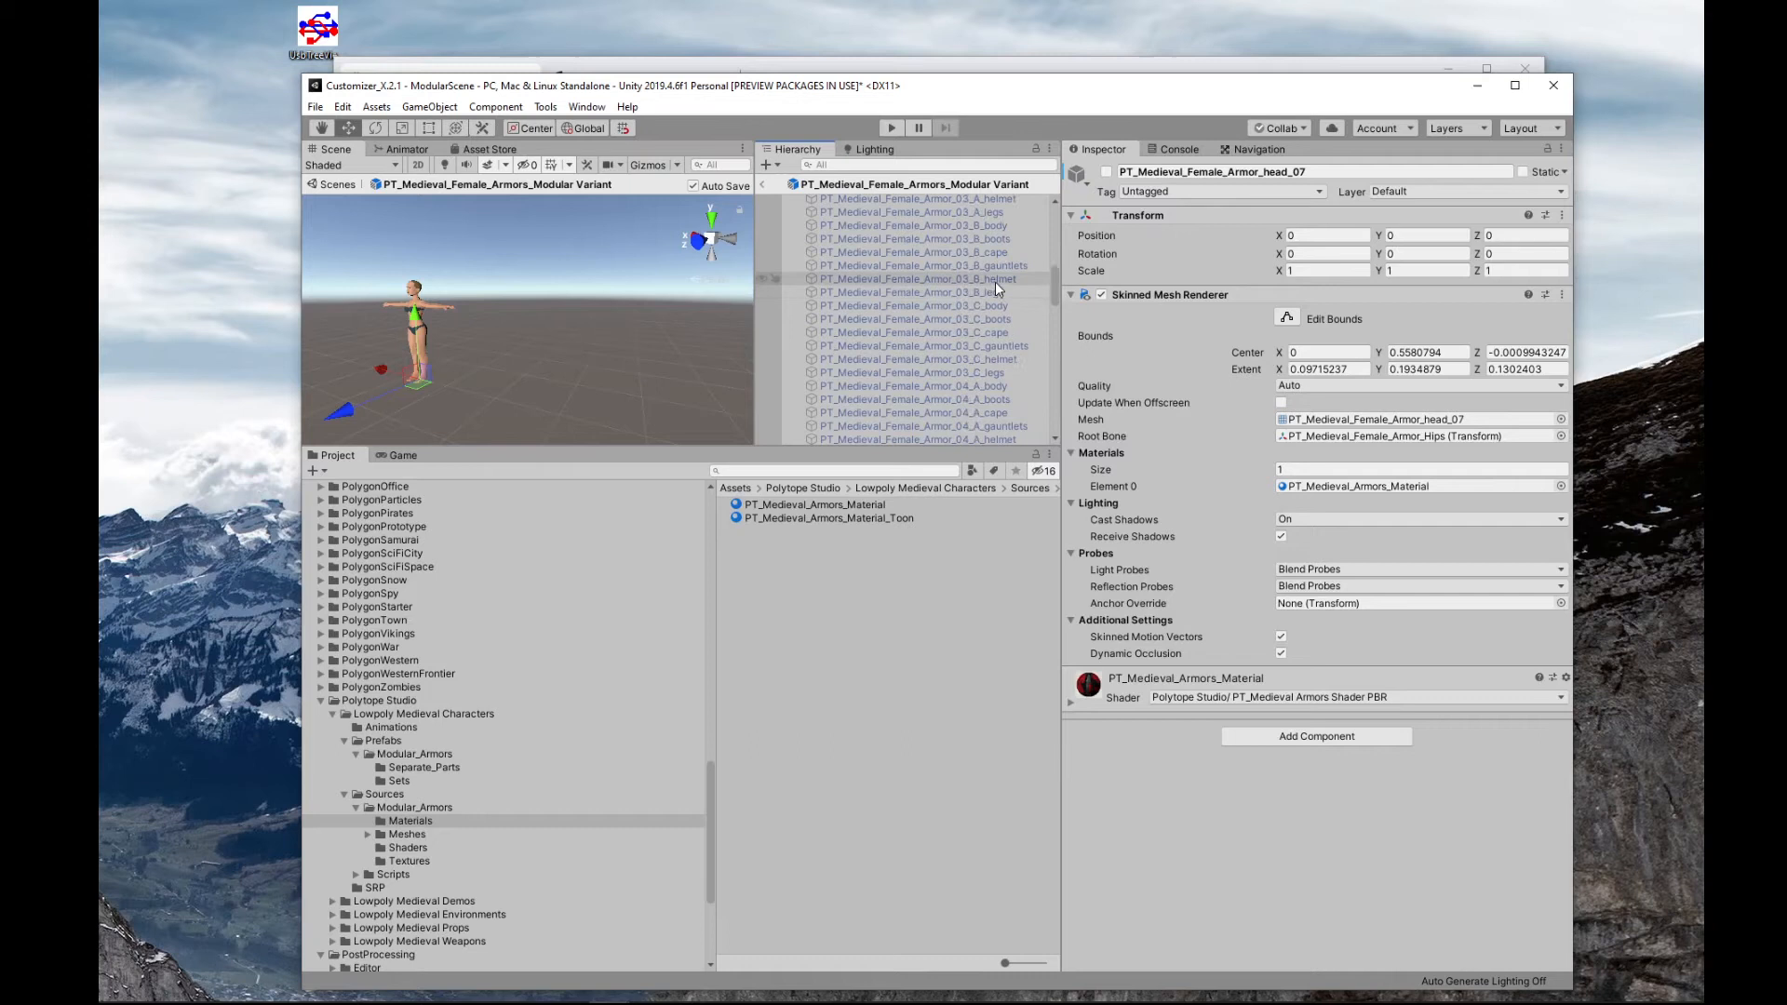
scroll(996, 284, up, 10)
click(959, 197)
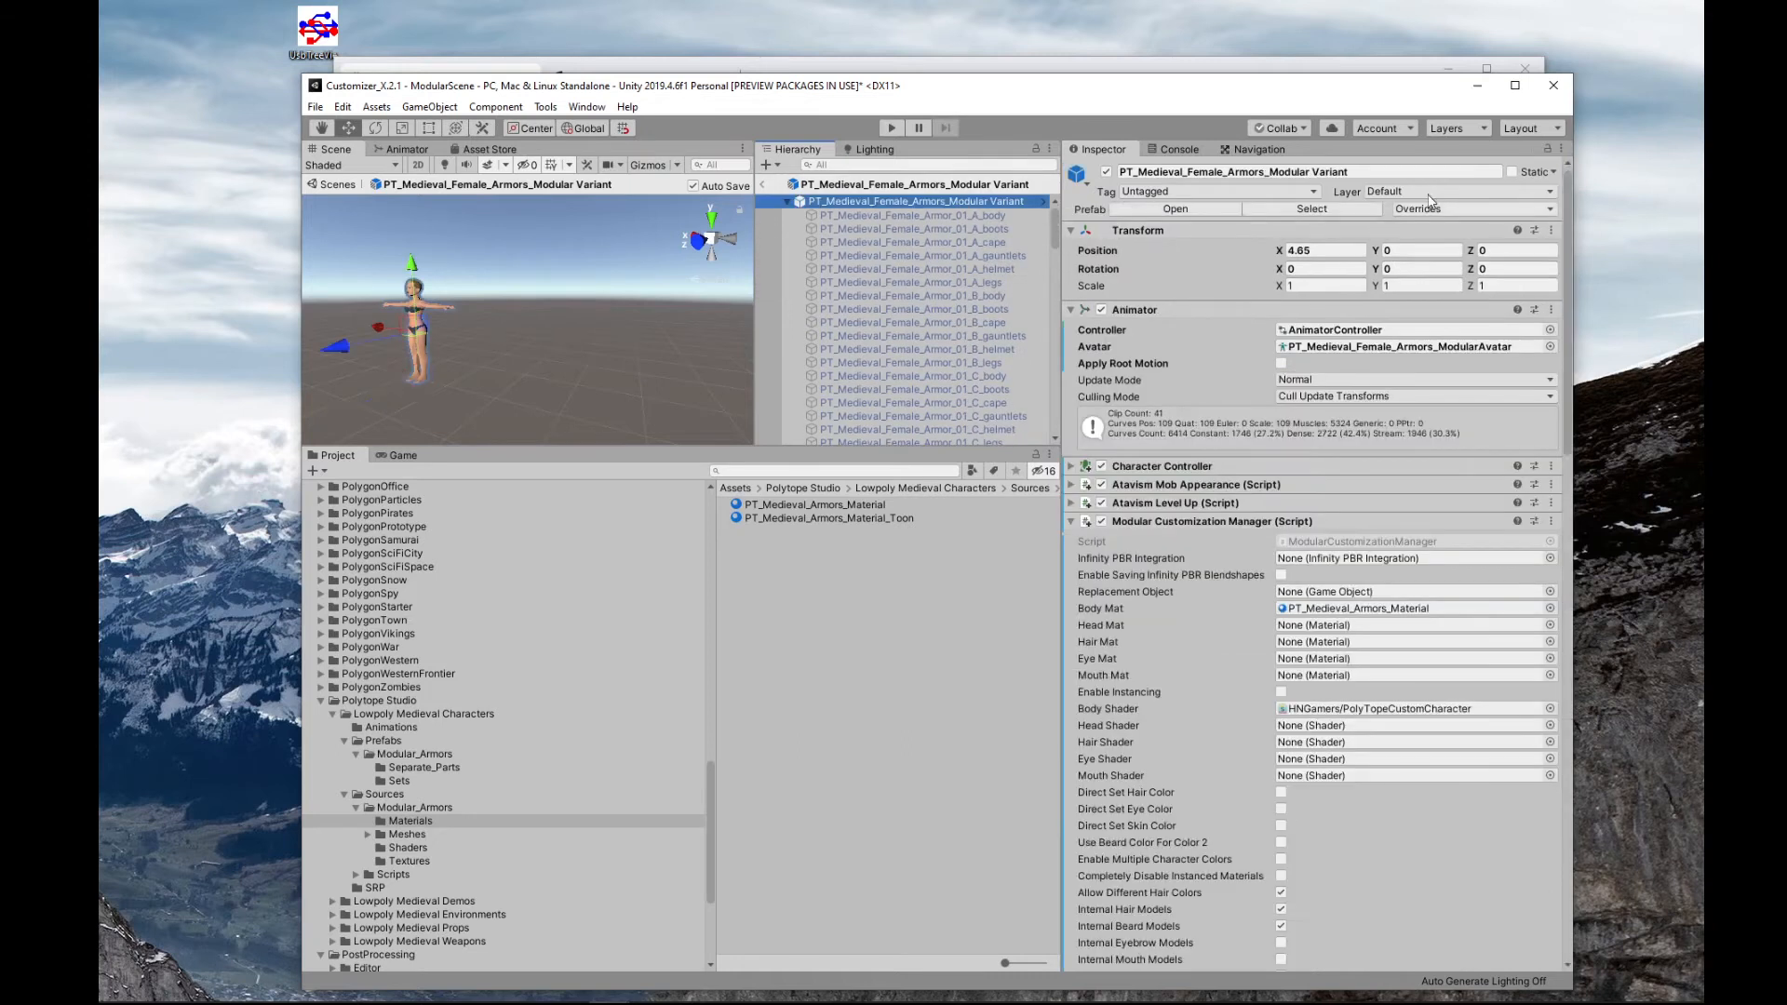
click(1545, 149)
scroll(1310, 343, down, 20)
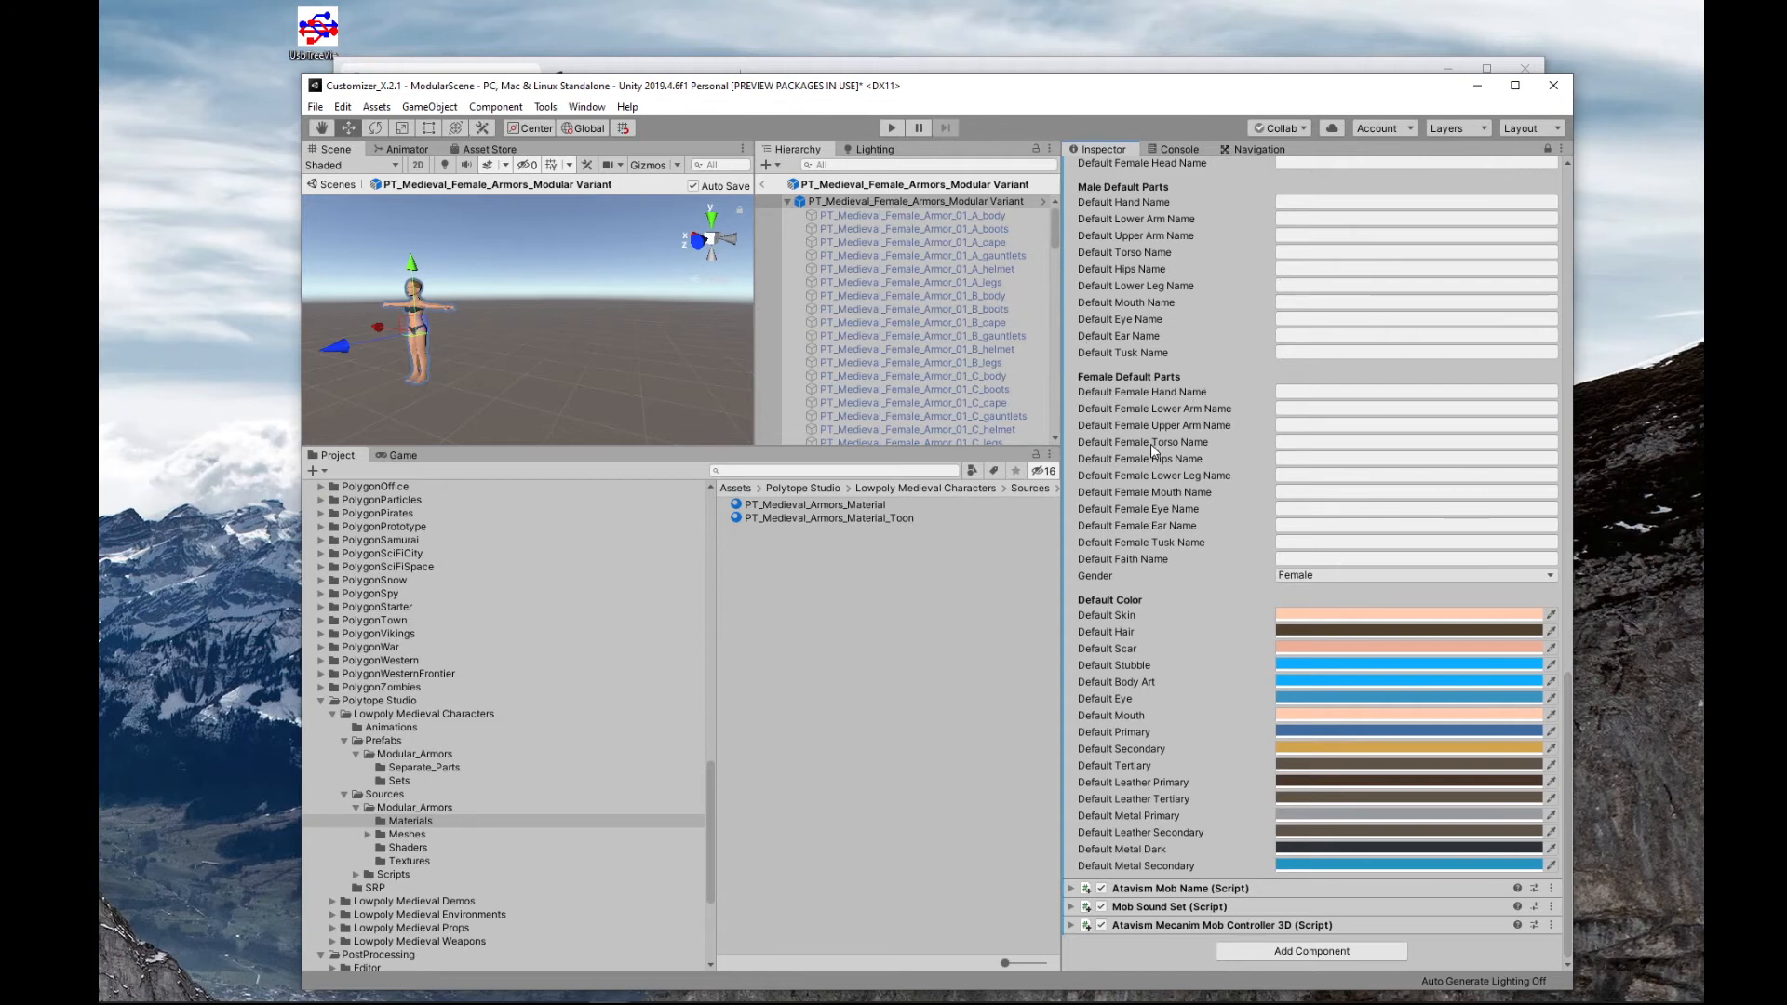
scroll(1234, 387, up, 5)
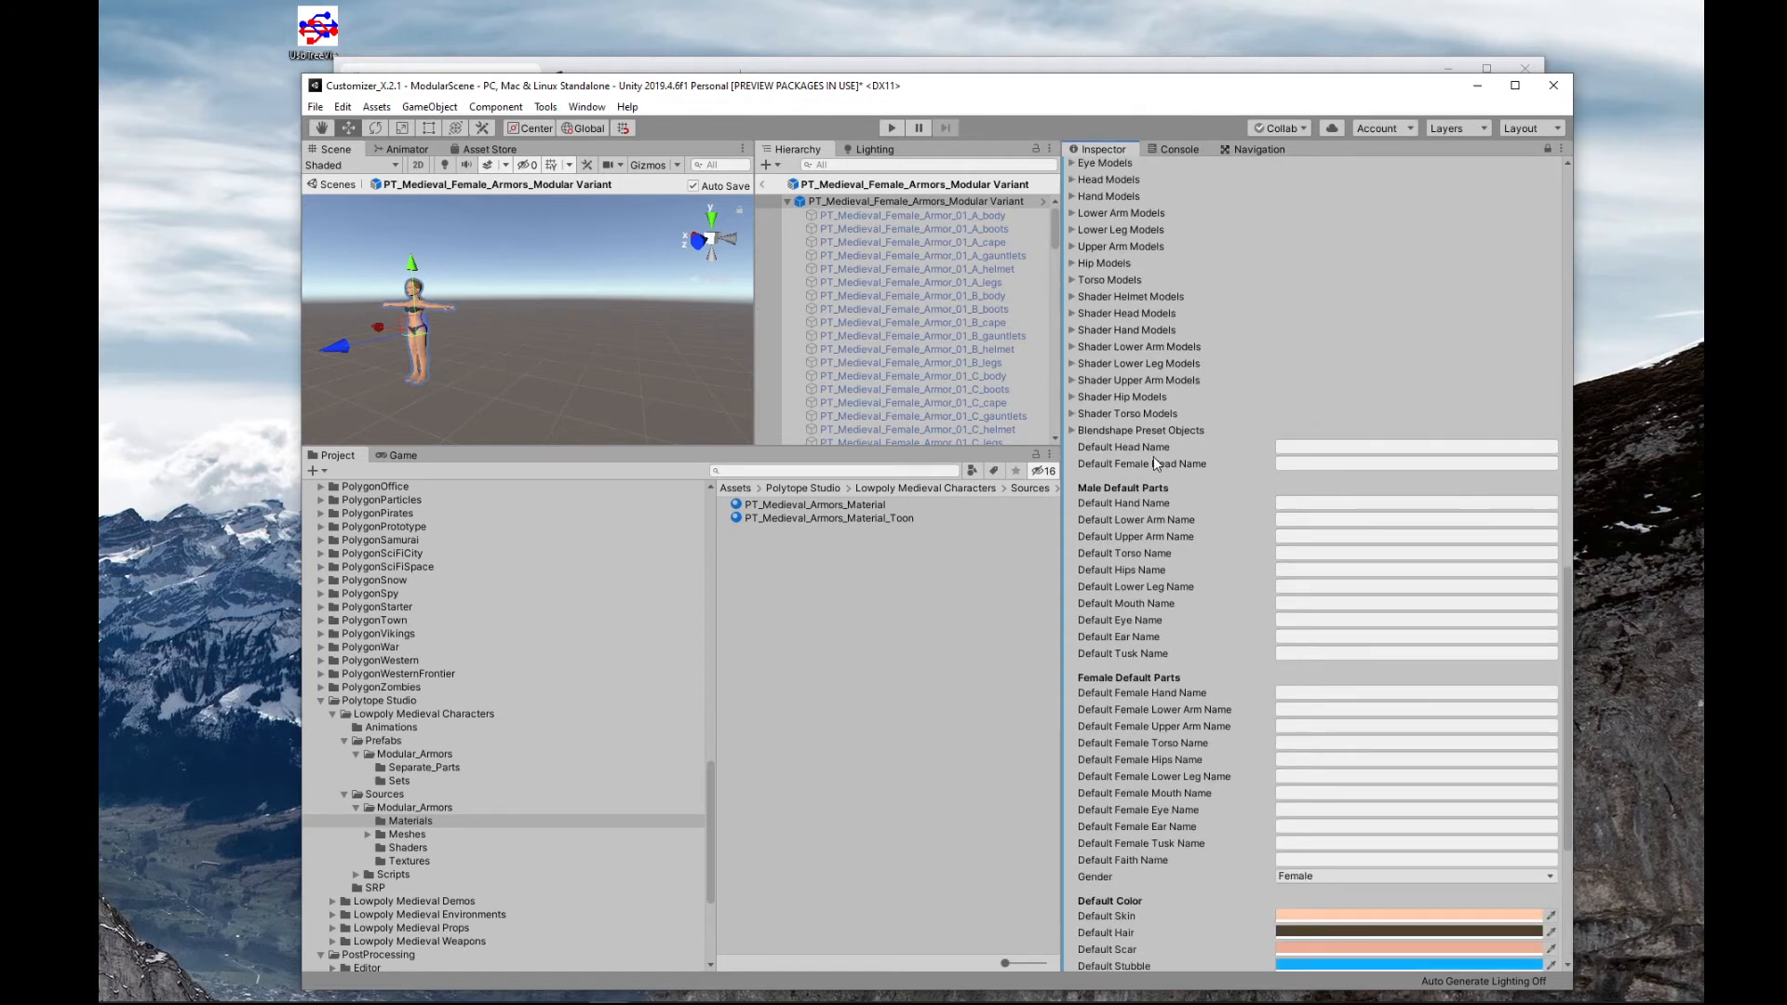
click(1322, 464)
text(PT_Medieval_Female_Armor_head_01)
- Copy the naked body part's name into Default Female Torso Name as PT_Medieval_Female_Armor_naked_body
scroll(884, 309, down, 15)
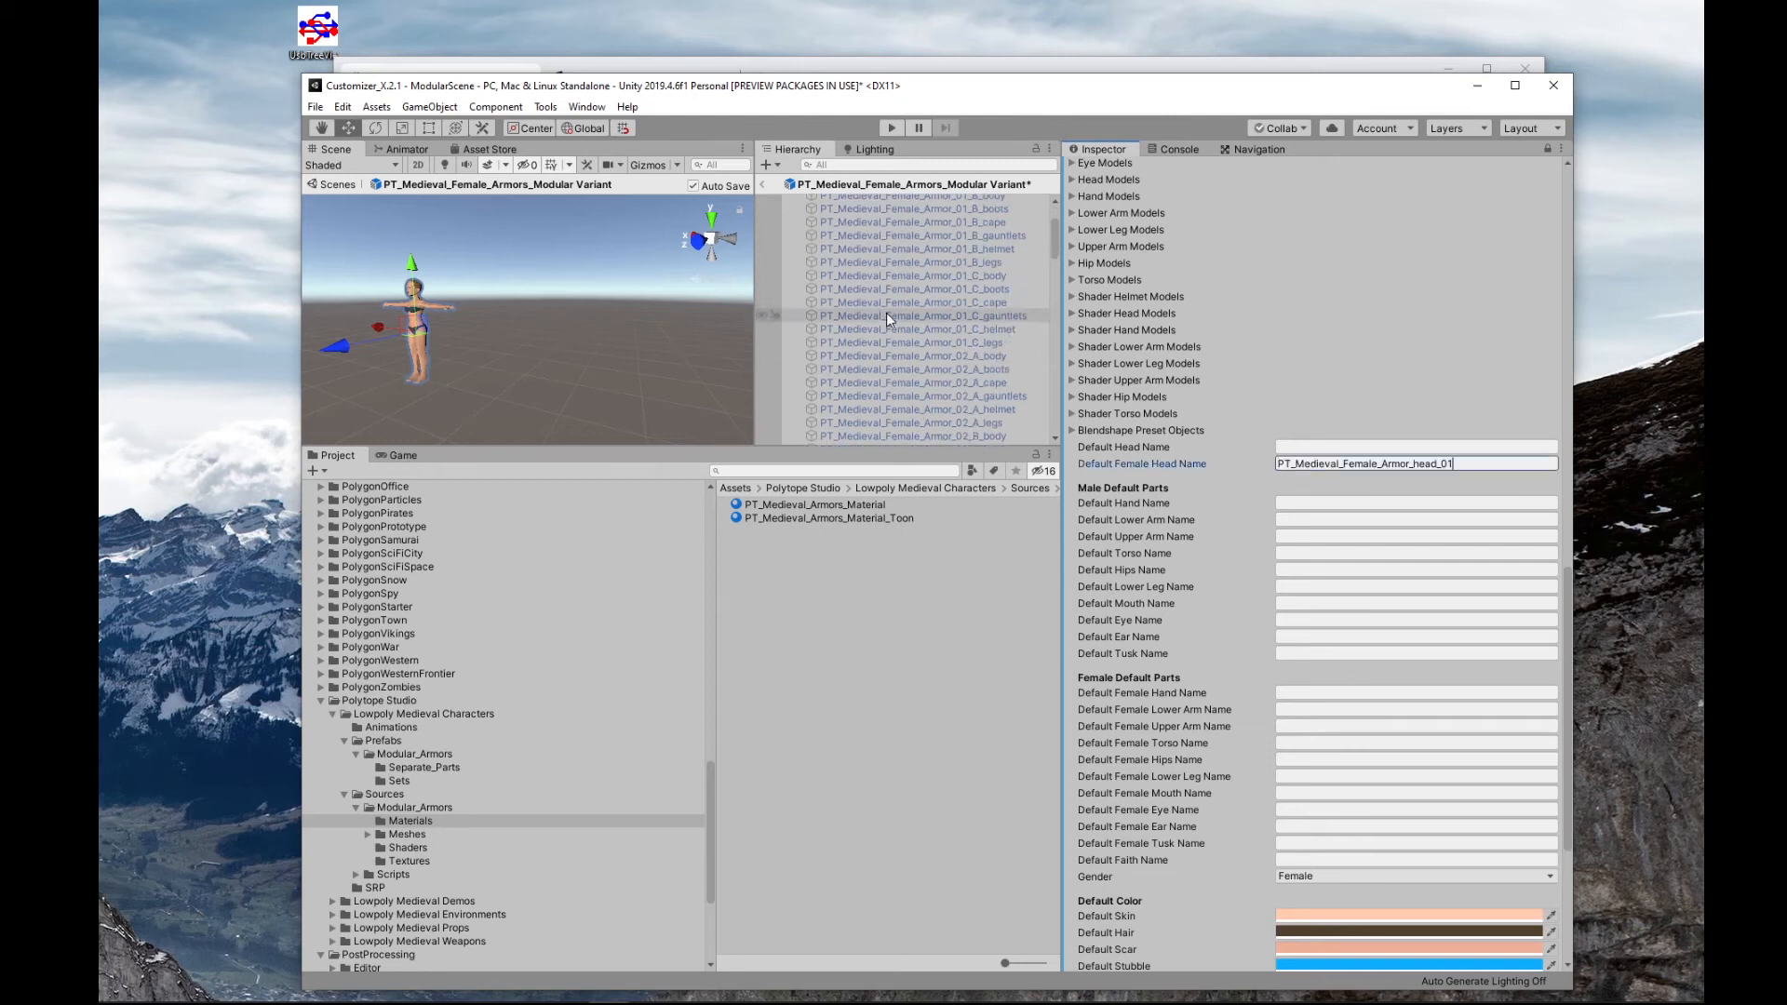
scroll(968, 298, down, 10)
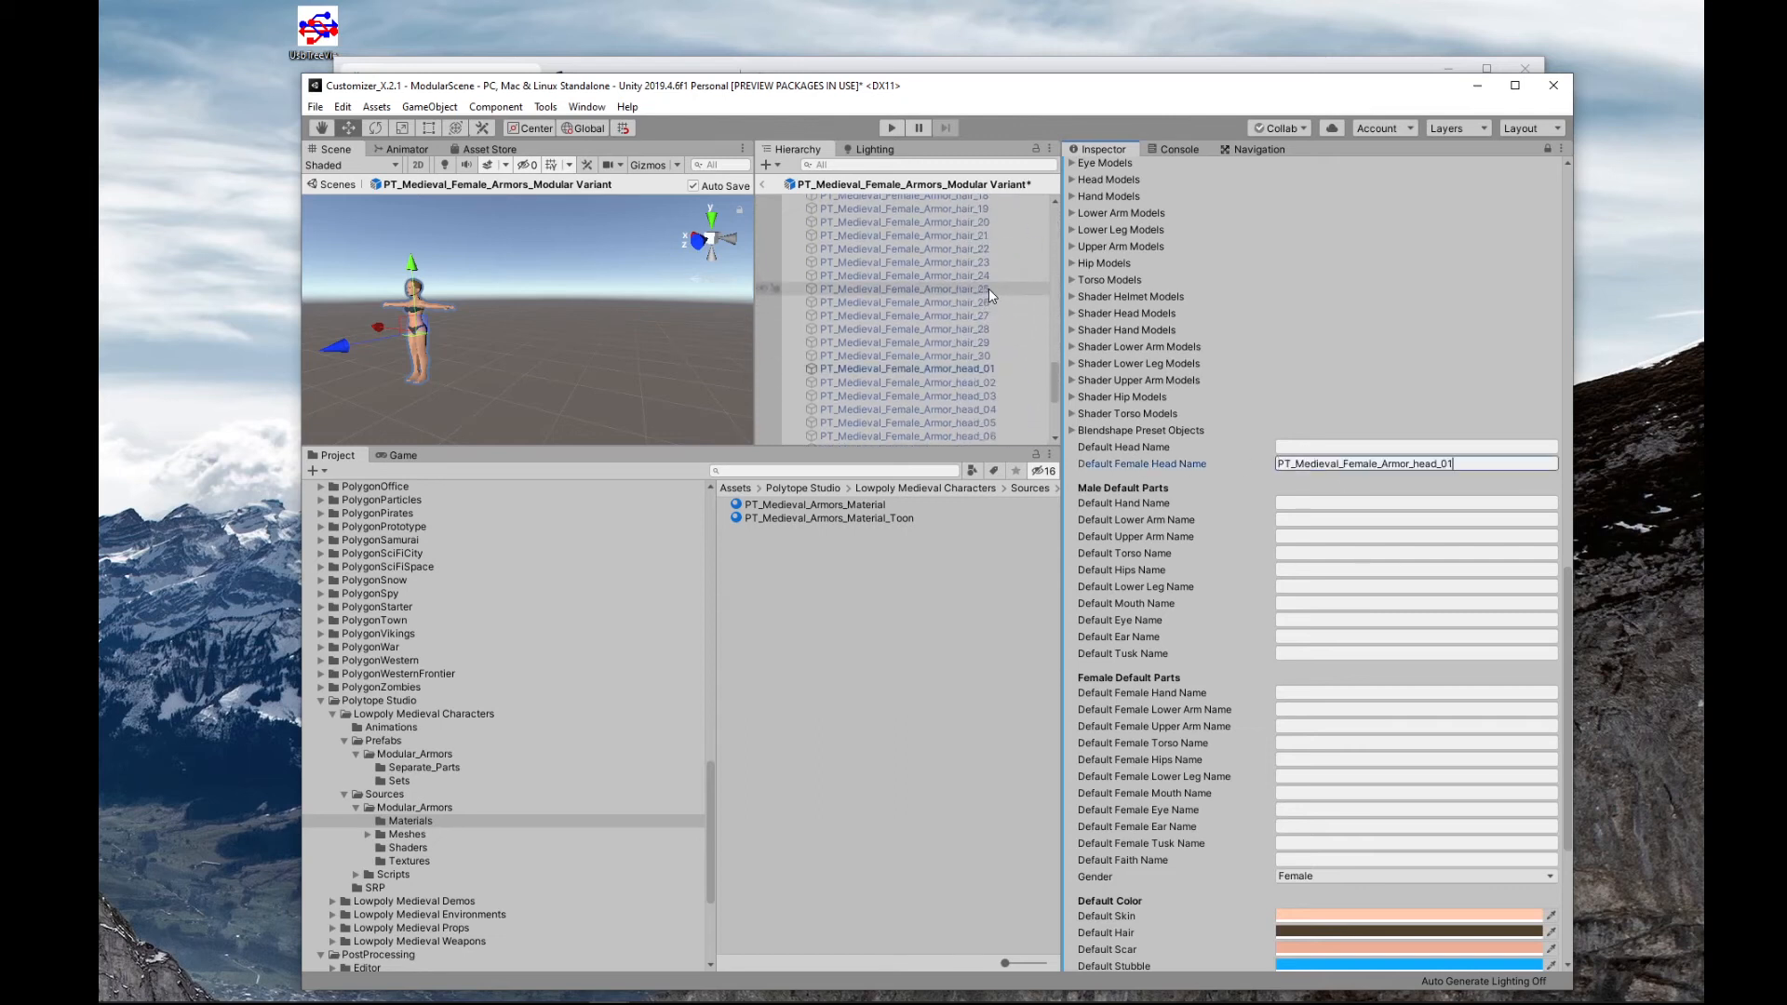
click(1001, 396)
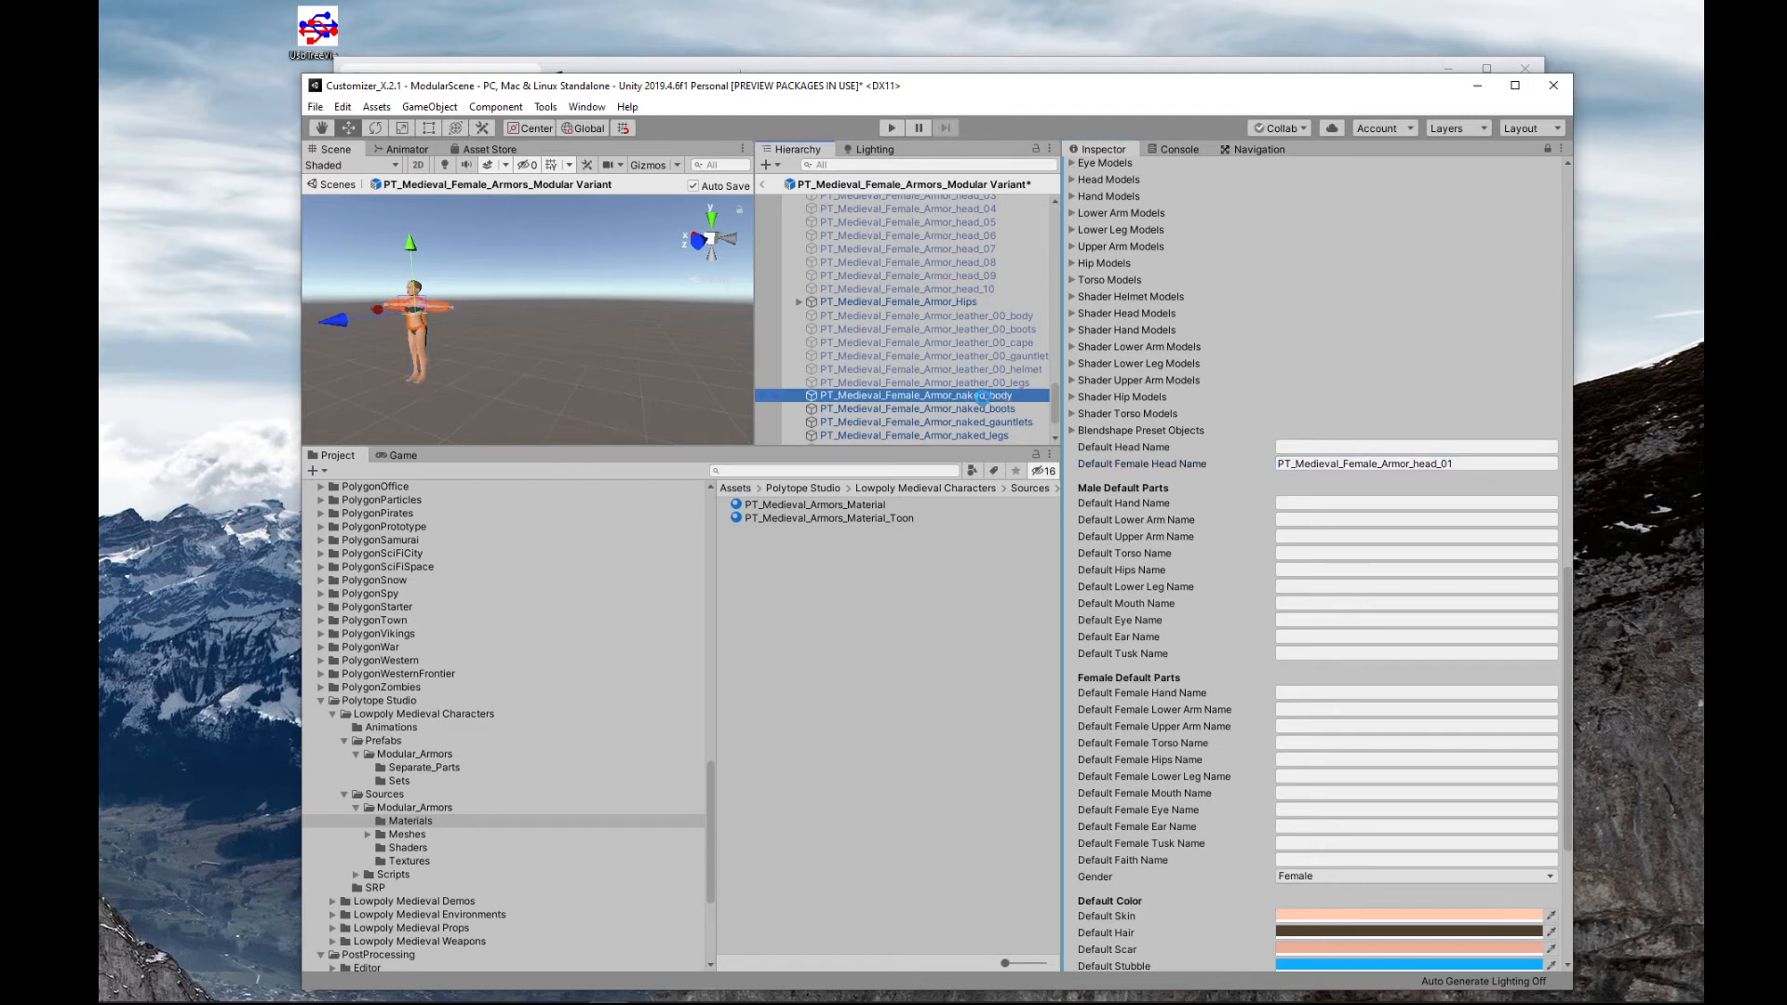
key(F2)
key(ctrl+c)
scroll(1345, 495, down, 5)
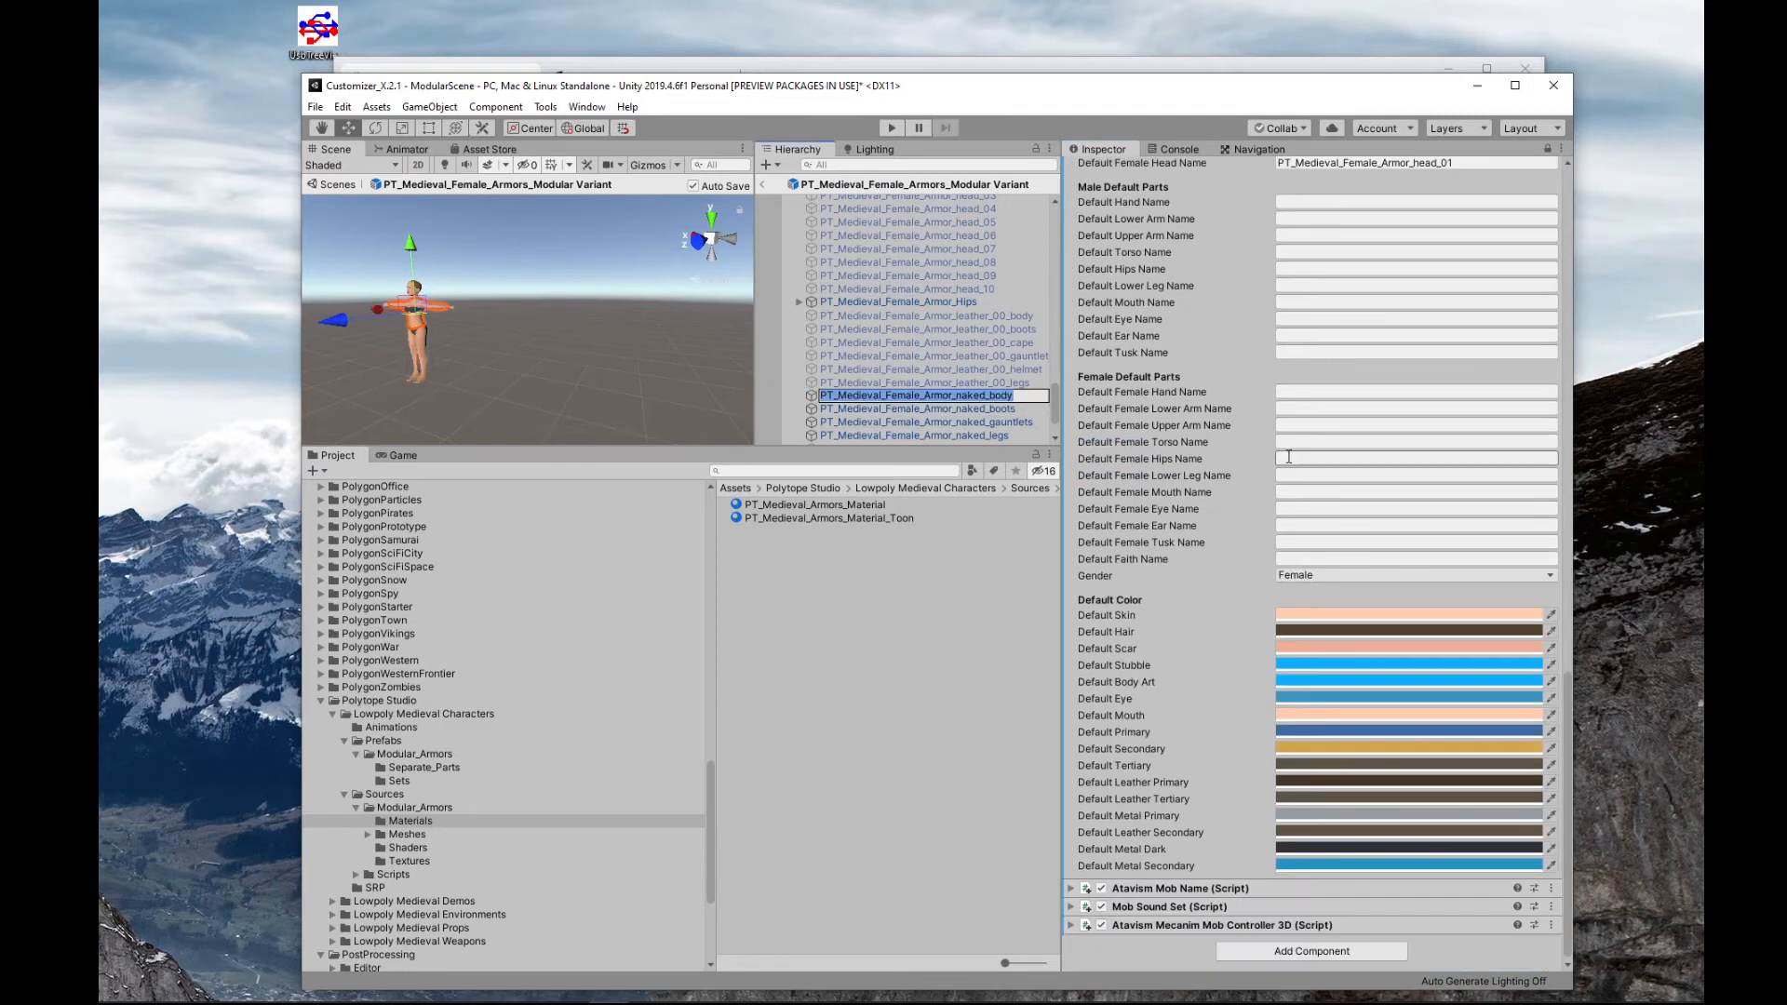
click(1290, 444)
key(ctrl+v)
- Copy the naked boots part's name into Default Female Lower Leg Name as PT_Medieval_Female_Armor_naked_boots
click(1000, 408)
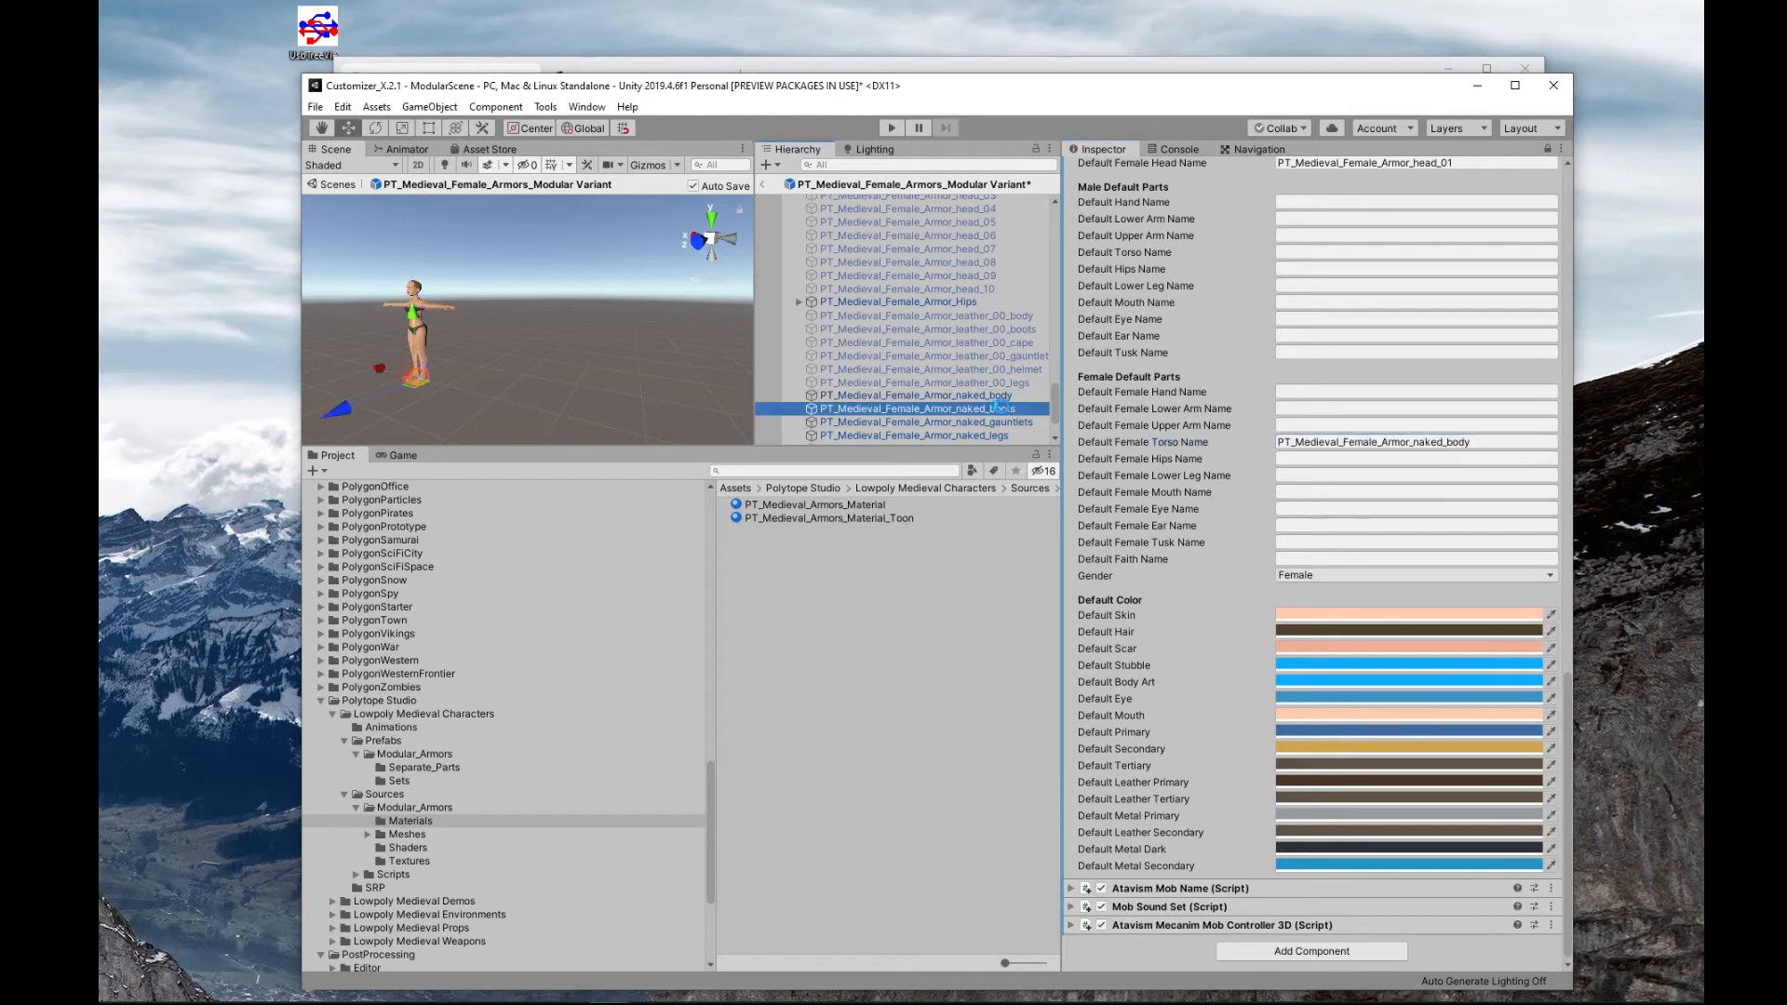
key(F2)
key(ctrl+c)
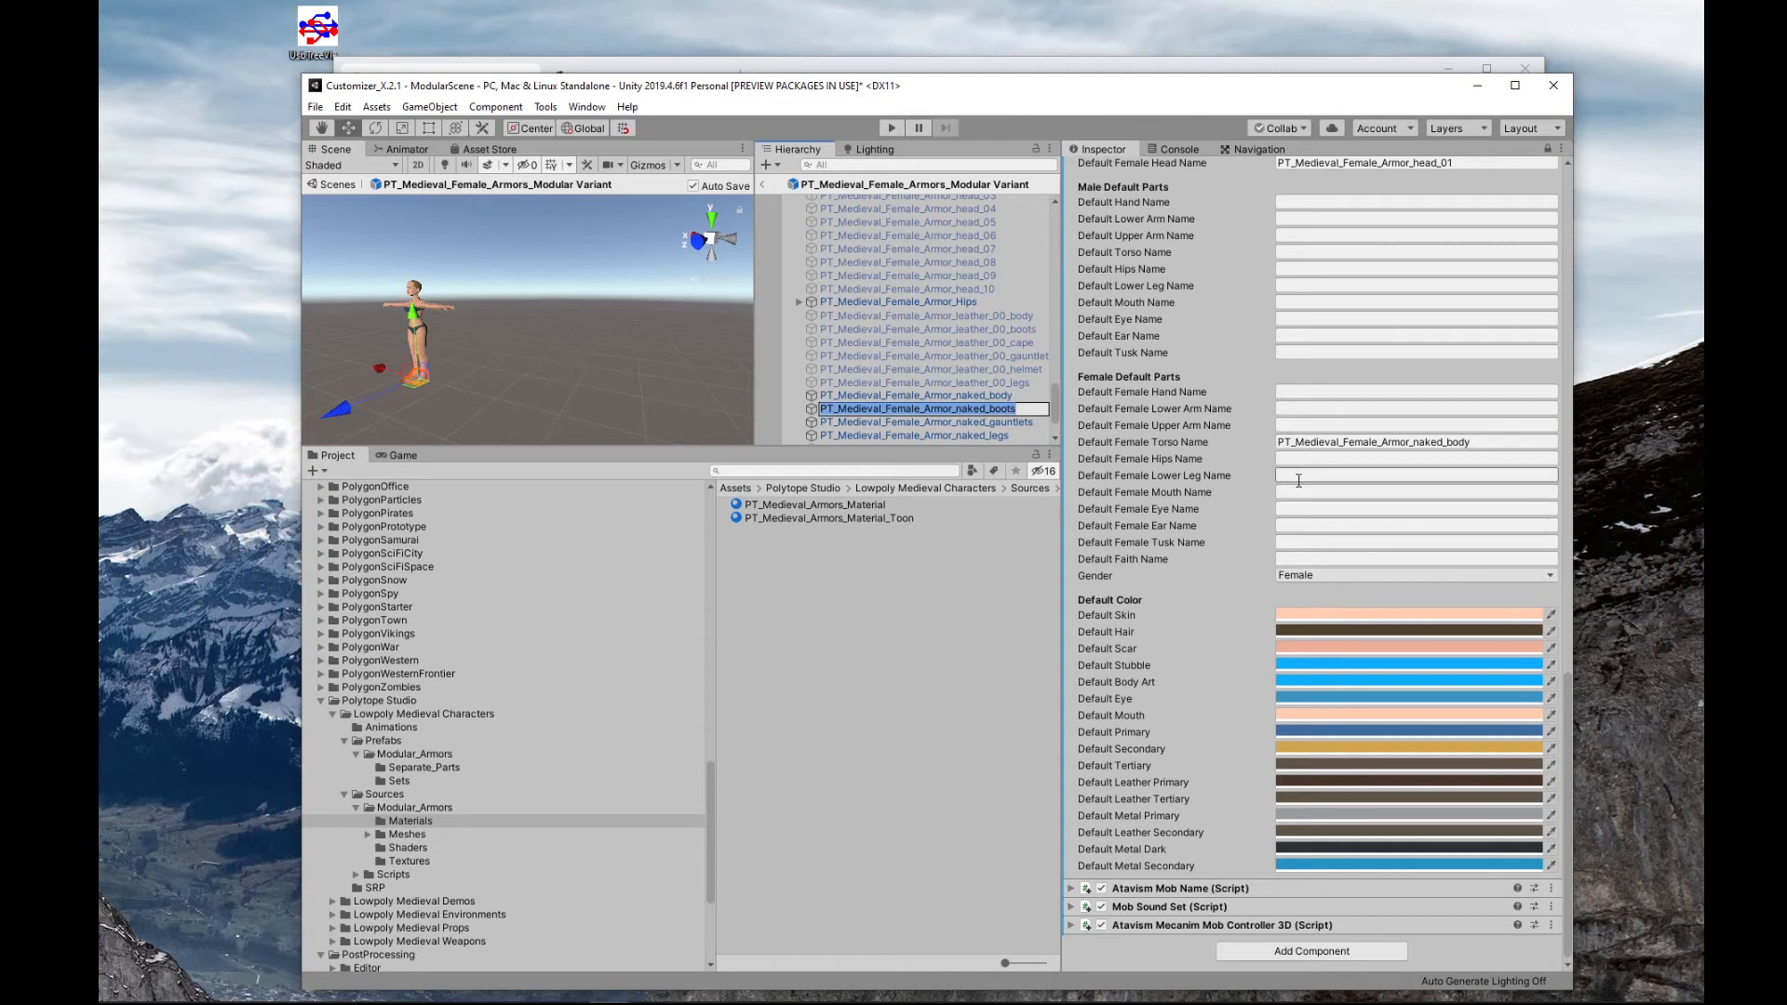
click(1304, 478)
key(ctrl+v)
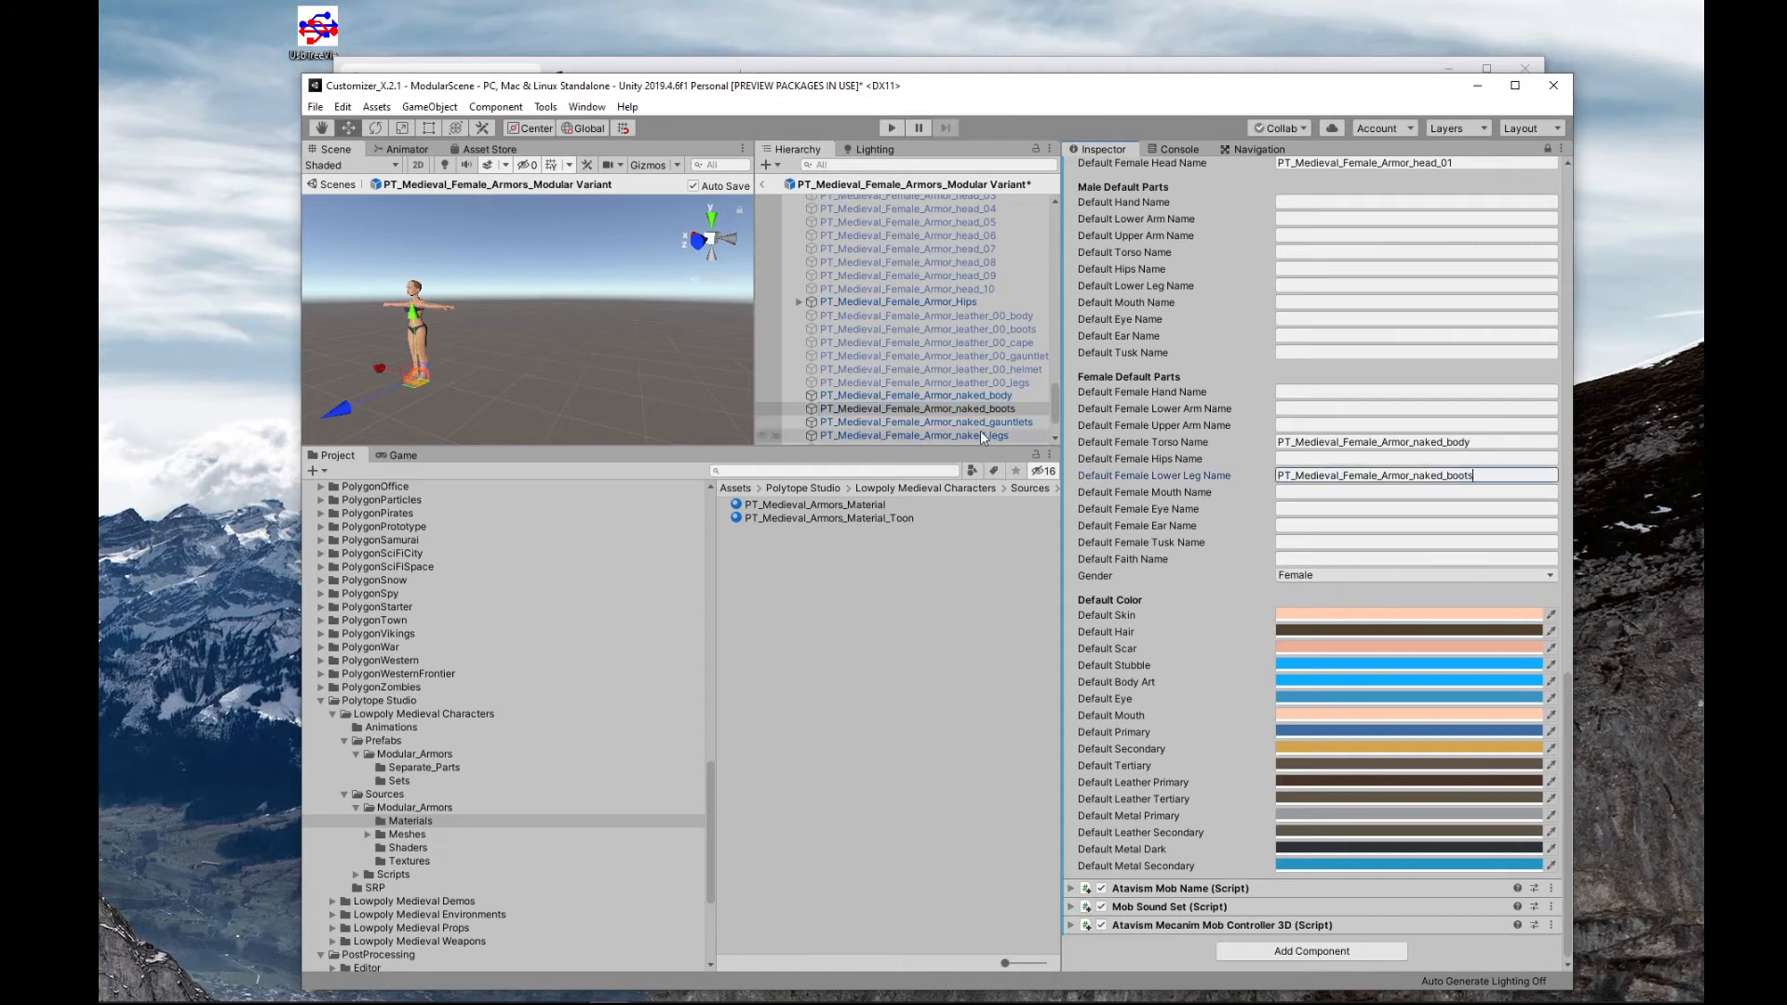
- Copy the naked legs part's name into Default Female Hips Name as PT_Medieval_Female_Armor_naked_legs
click(986, 435)
key(F2)
key(ctrl+c)
click(1303, 459)
key(ctrl+v)
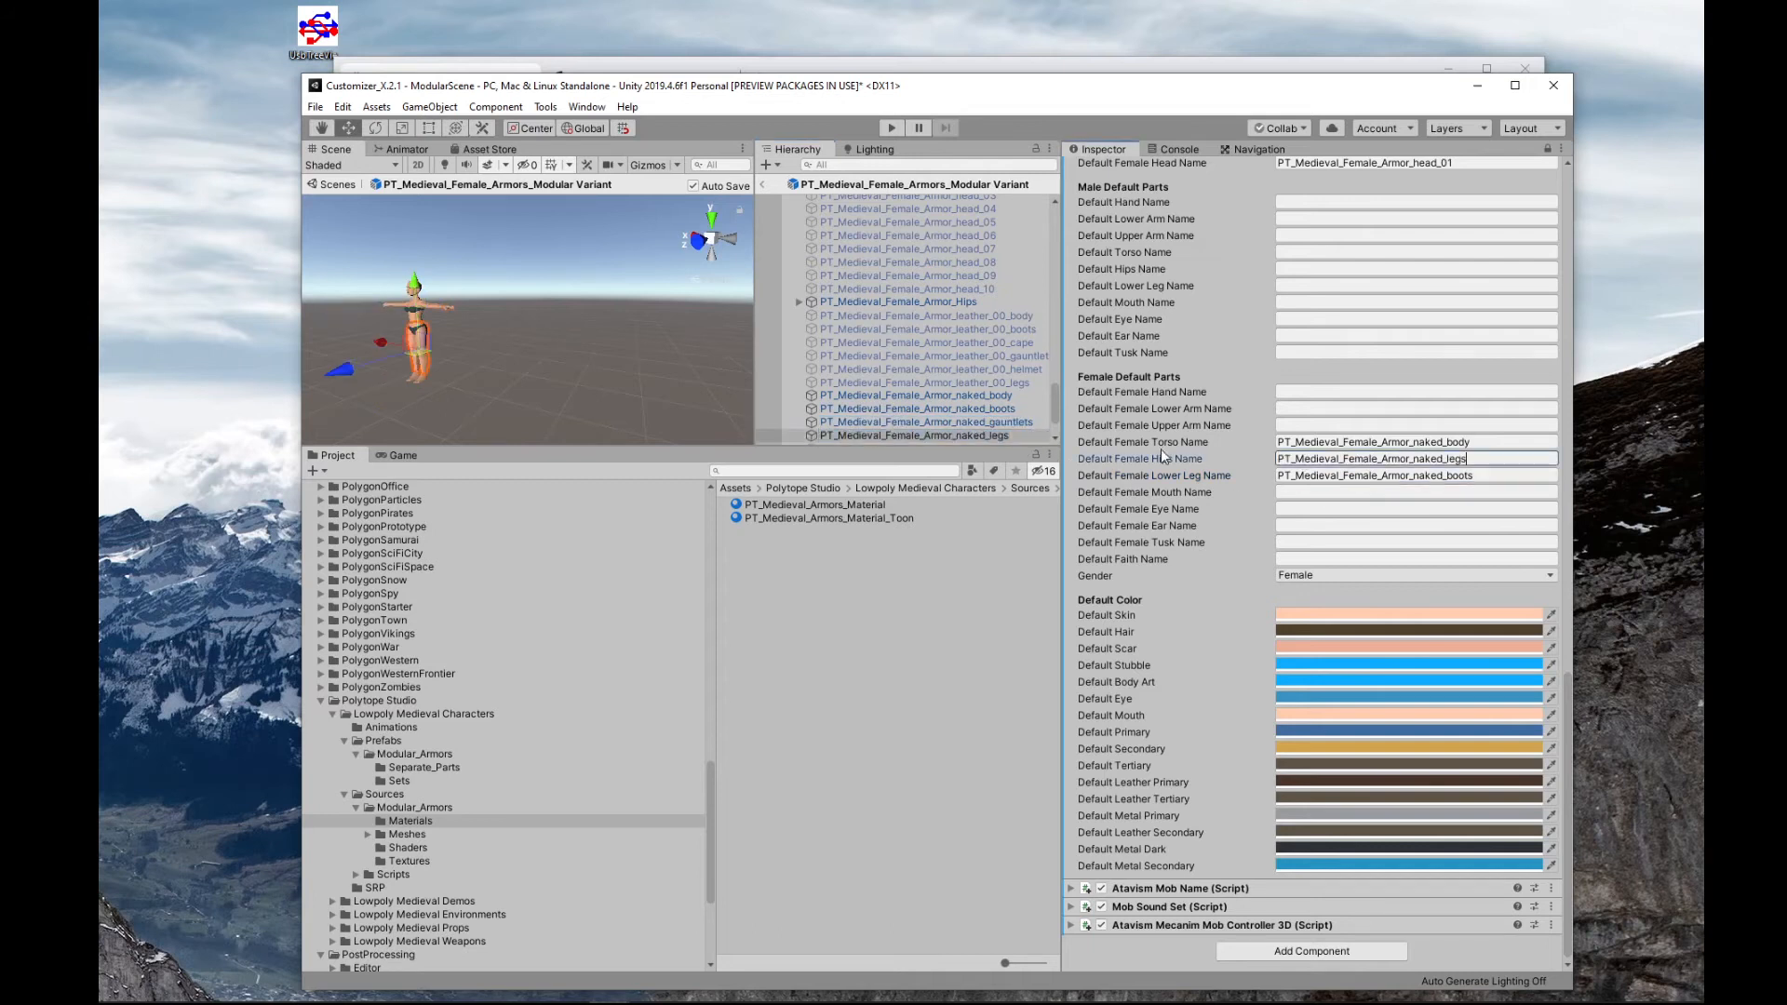
- Copy the naked gauntlets part's name into Default Female Hand Name as PT_Medieval_Female_Armor_naked_gauntlets
click(1005, 422)
key(F2)
key(ctrl+v)
key(Escape)
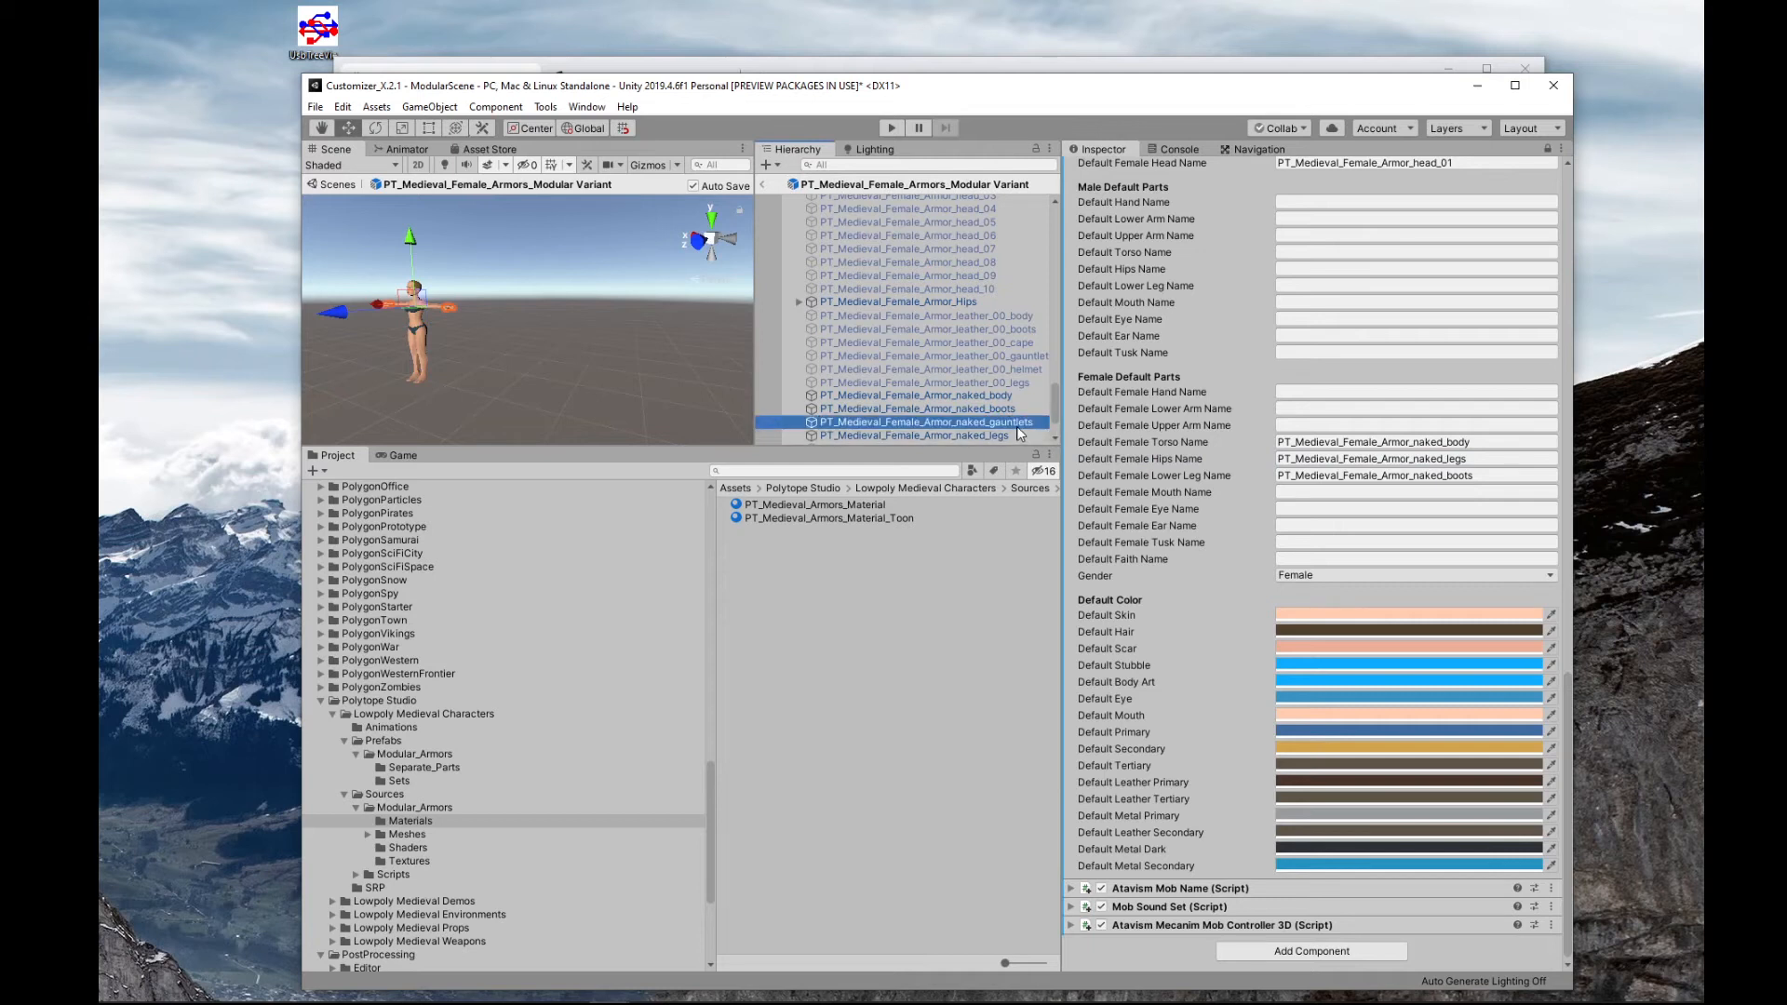
key(F2)
key(ctrl+c)
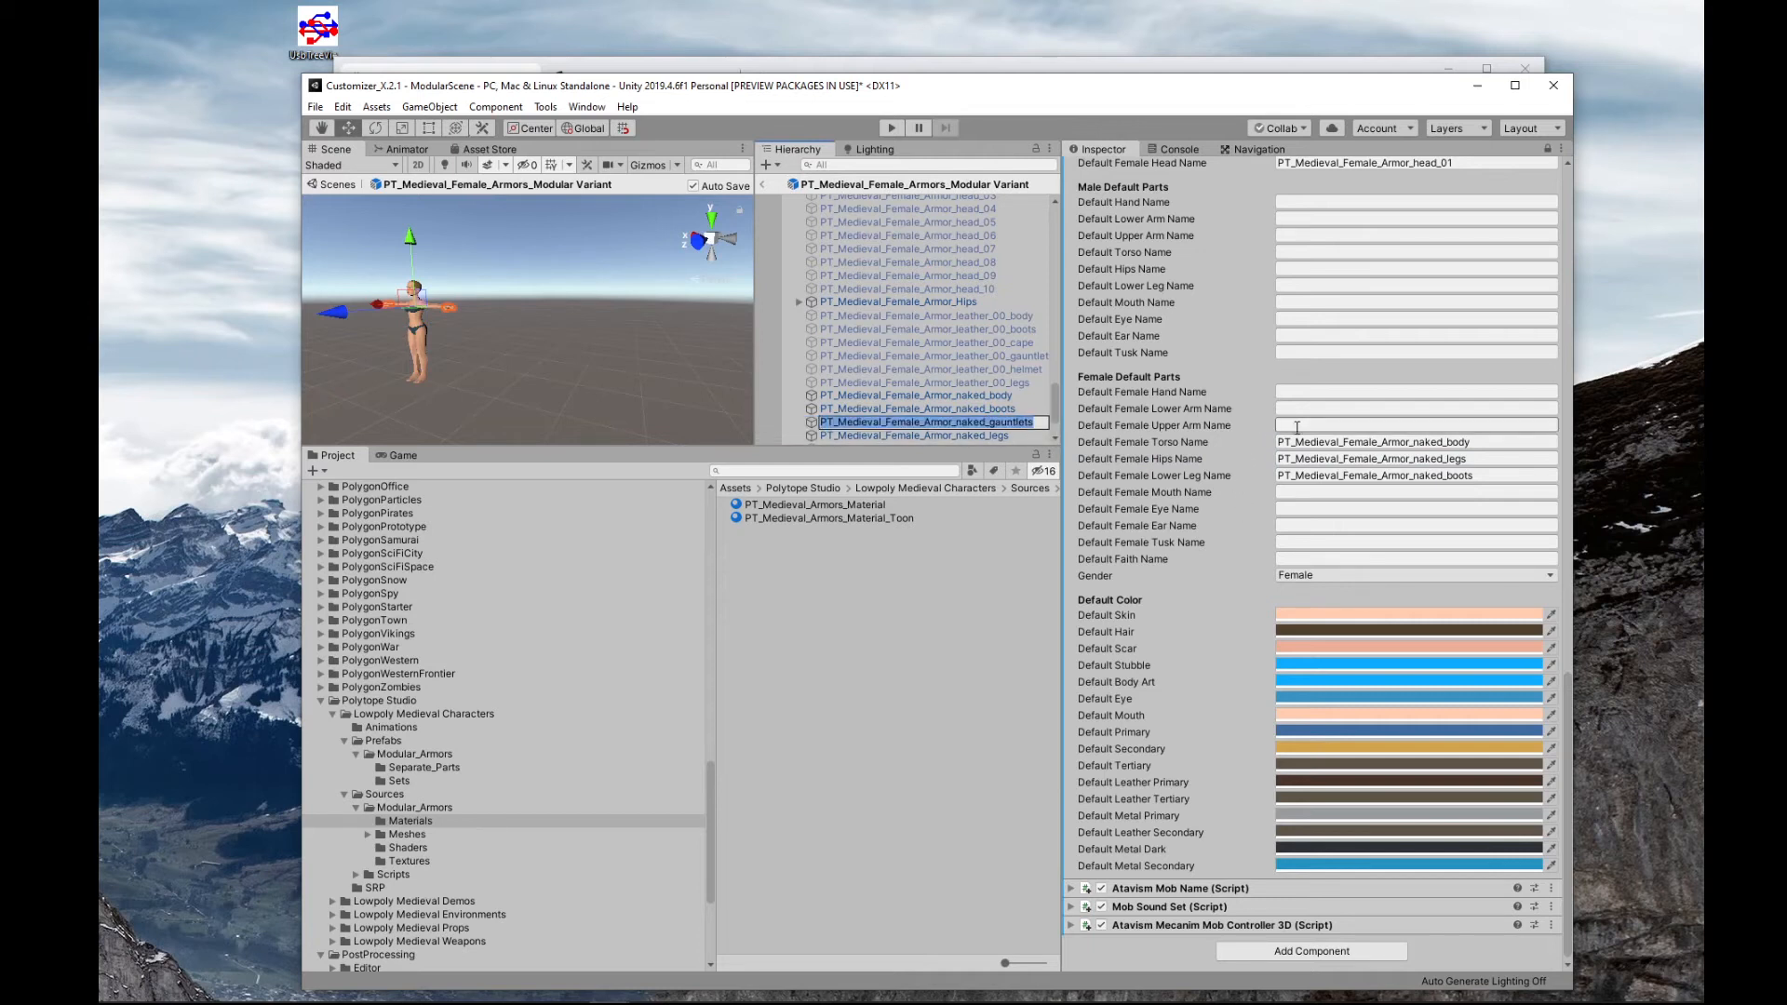
click(1303, 392)
key(ctrl+v)
click(1351, 425)
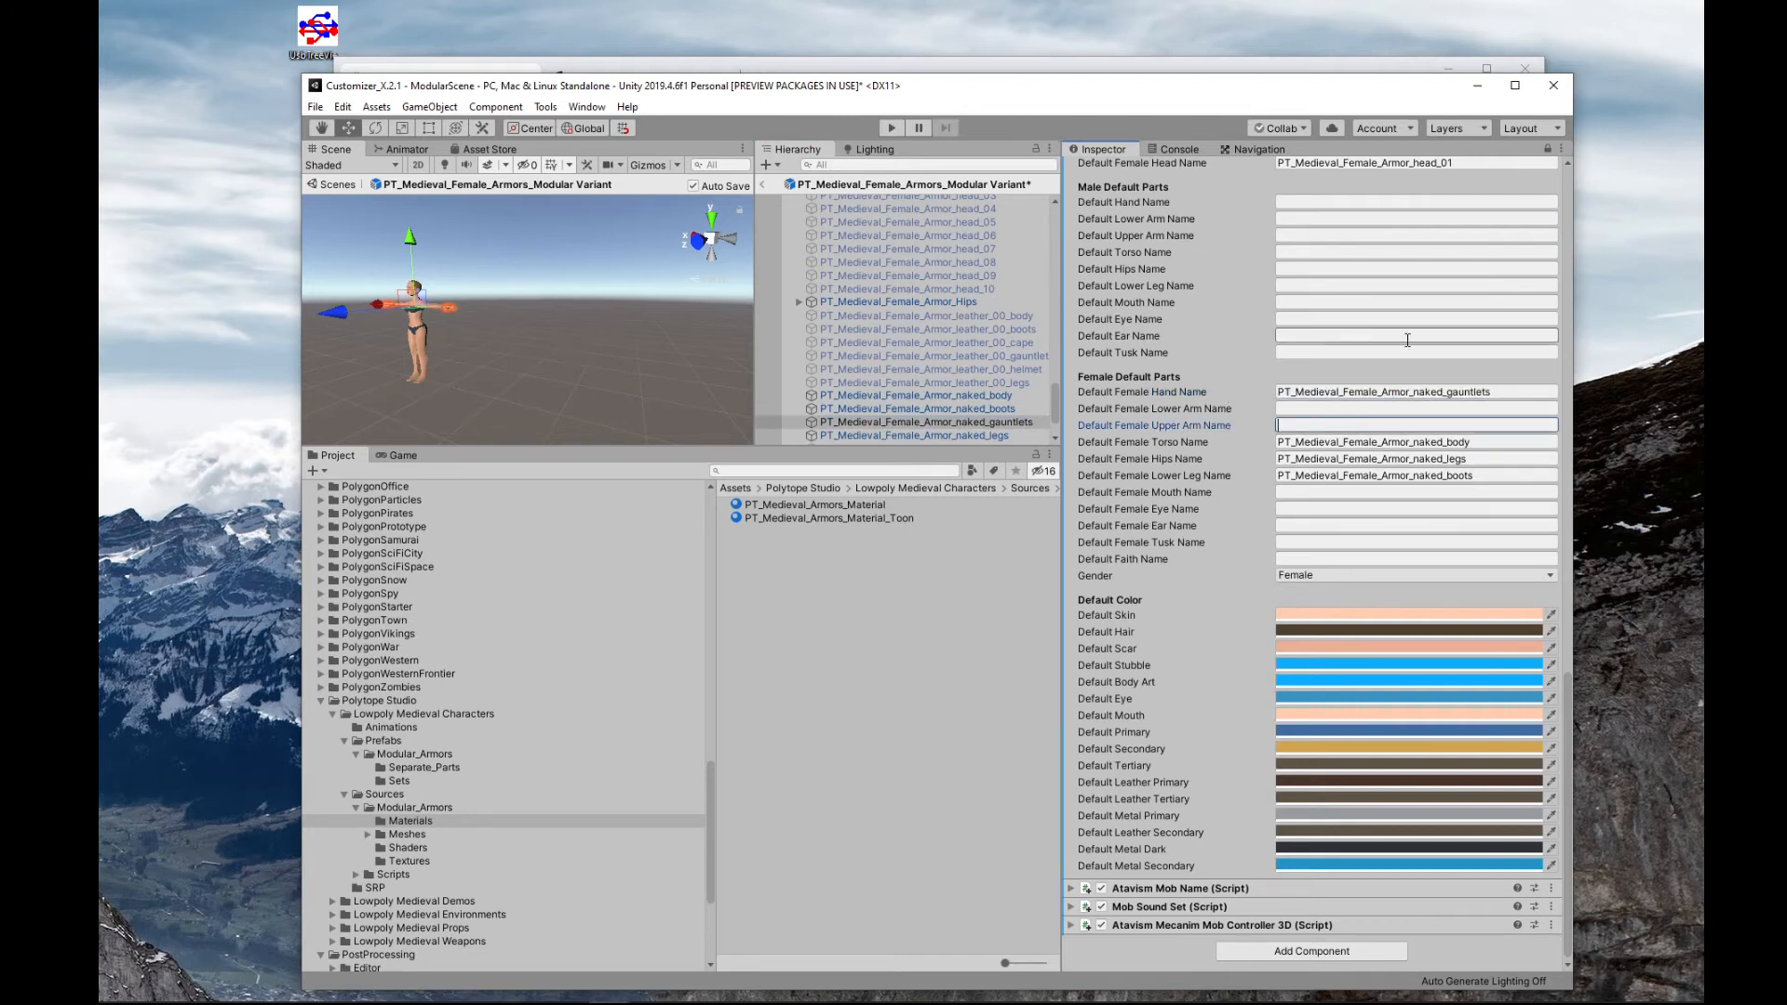
- Exit the female prefab and open PT_Medieval_Male_Armors_Modular Variant from the HNGamers Resources folder
scroll(1248, 373, up, 3)
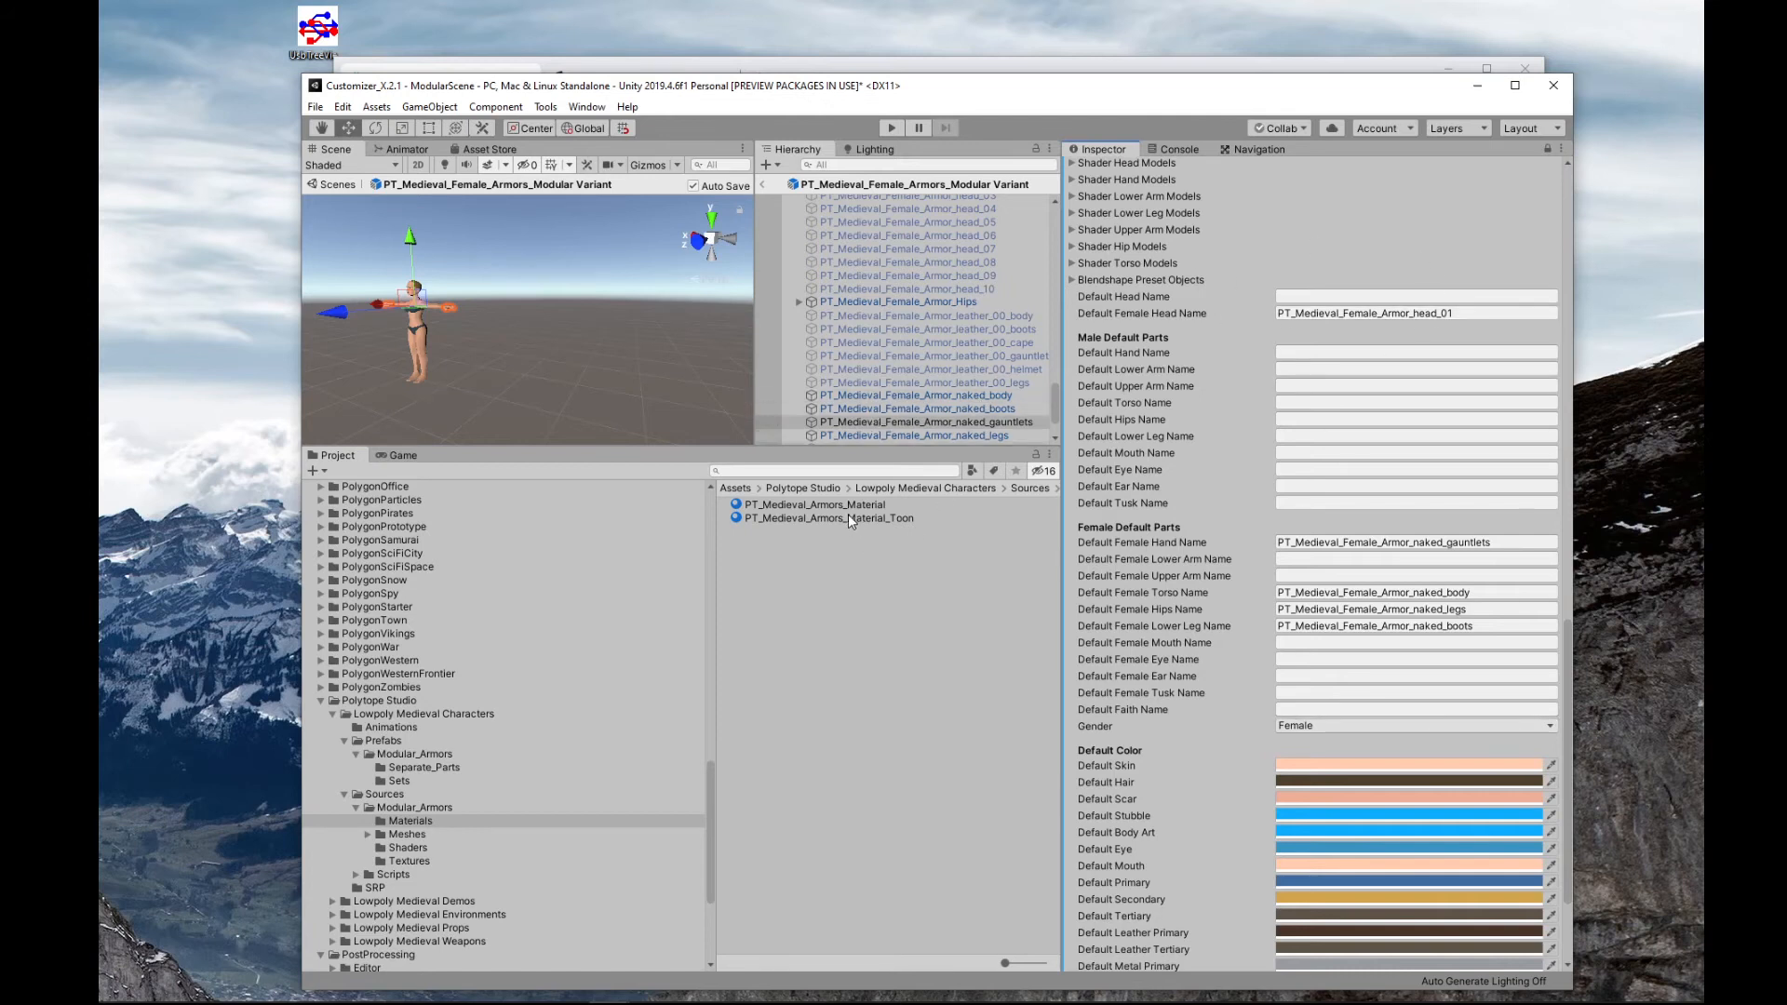
scroll(1149, 220, up, 10)
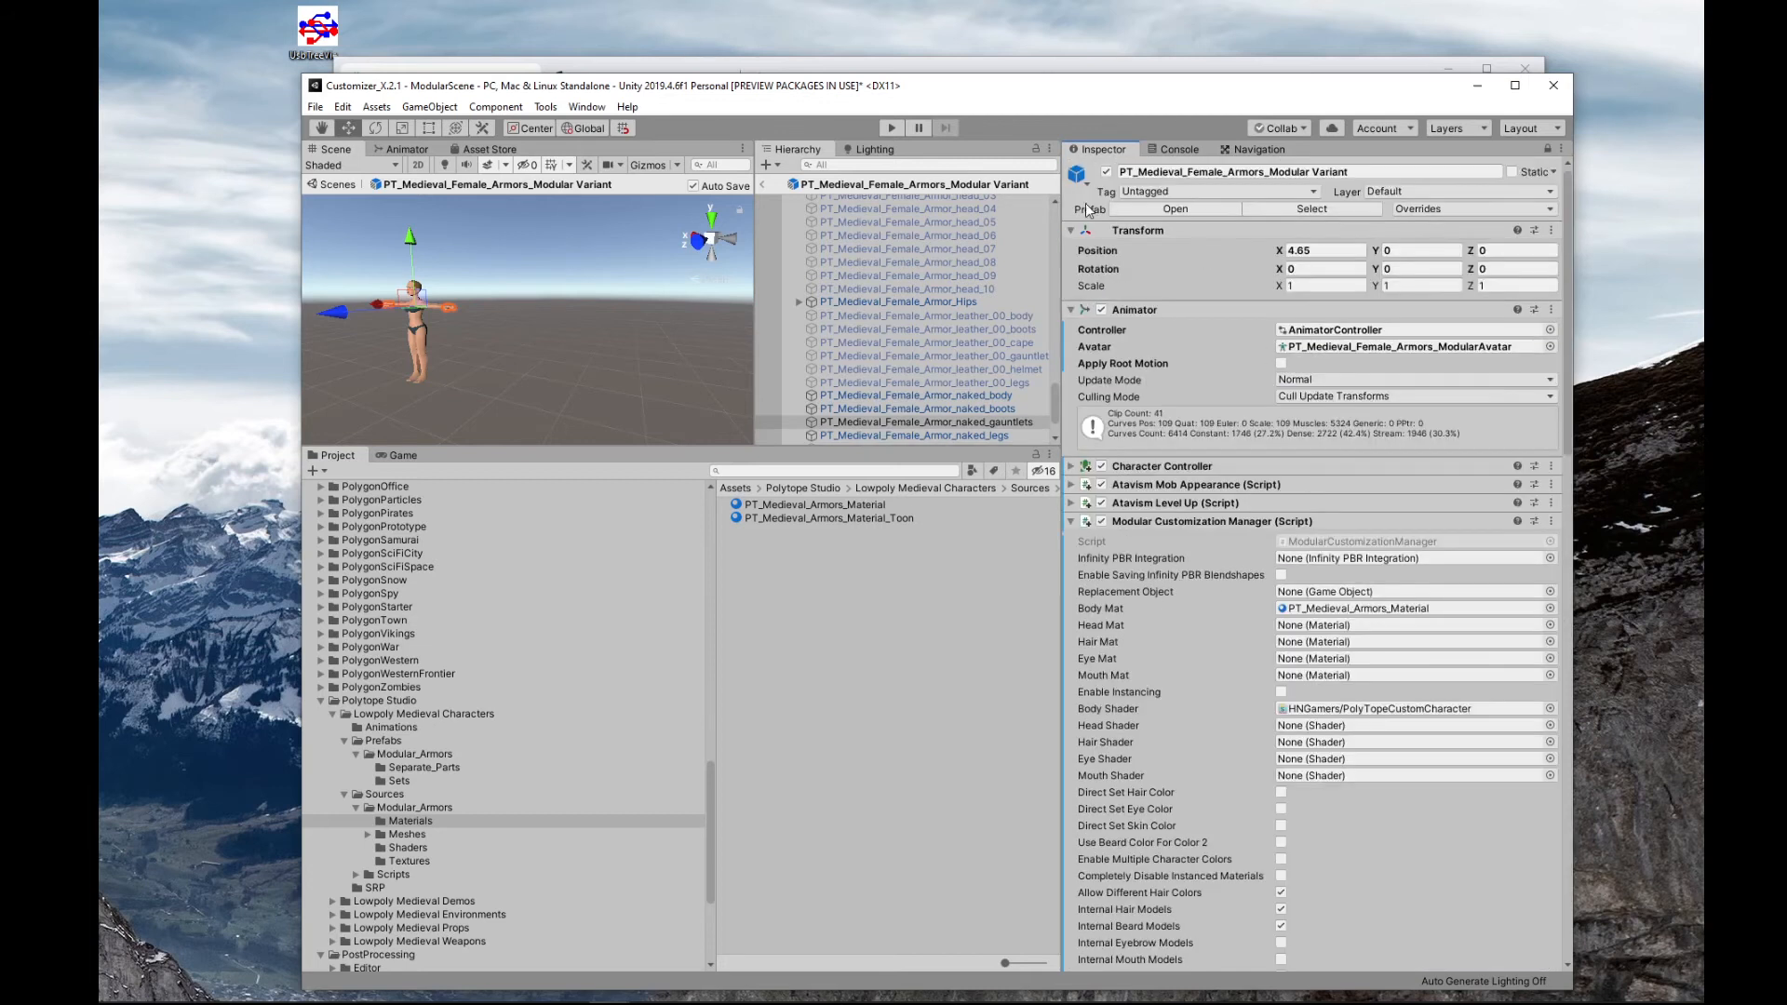
click(762, 185)
scroll(434, 812, up, 15)
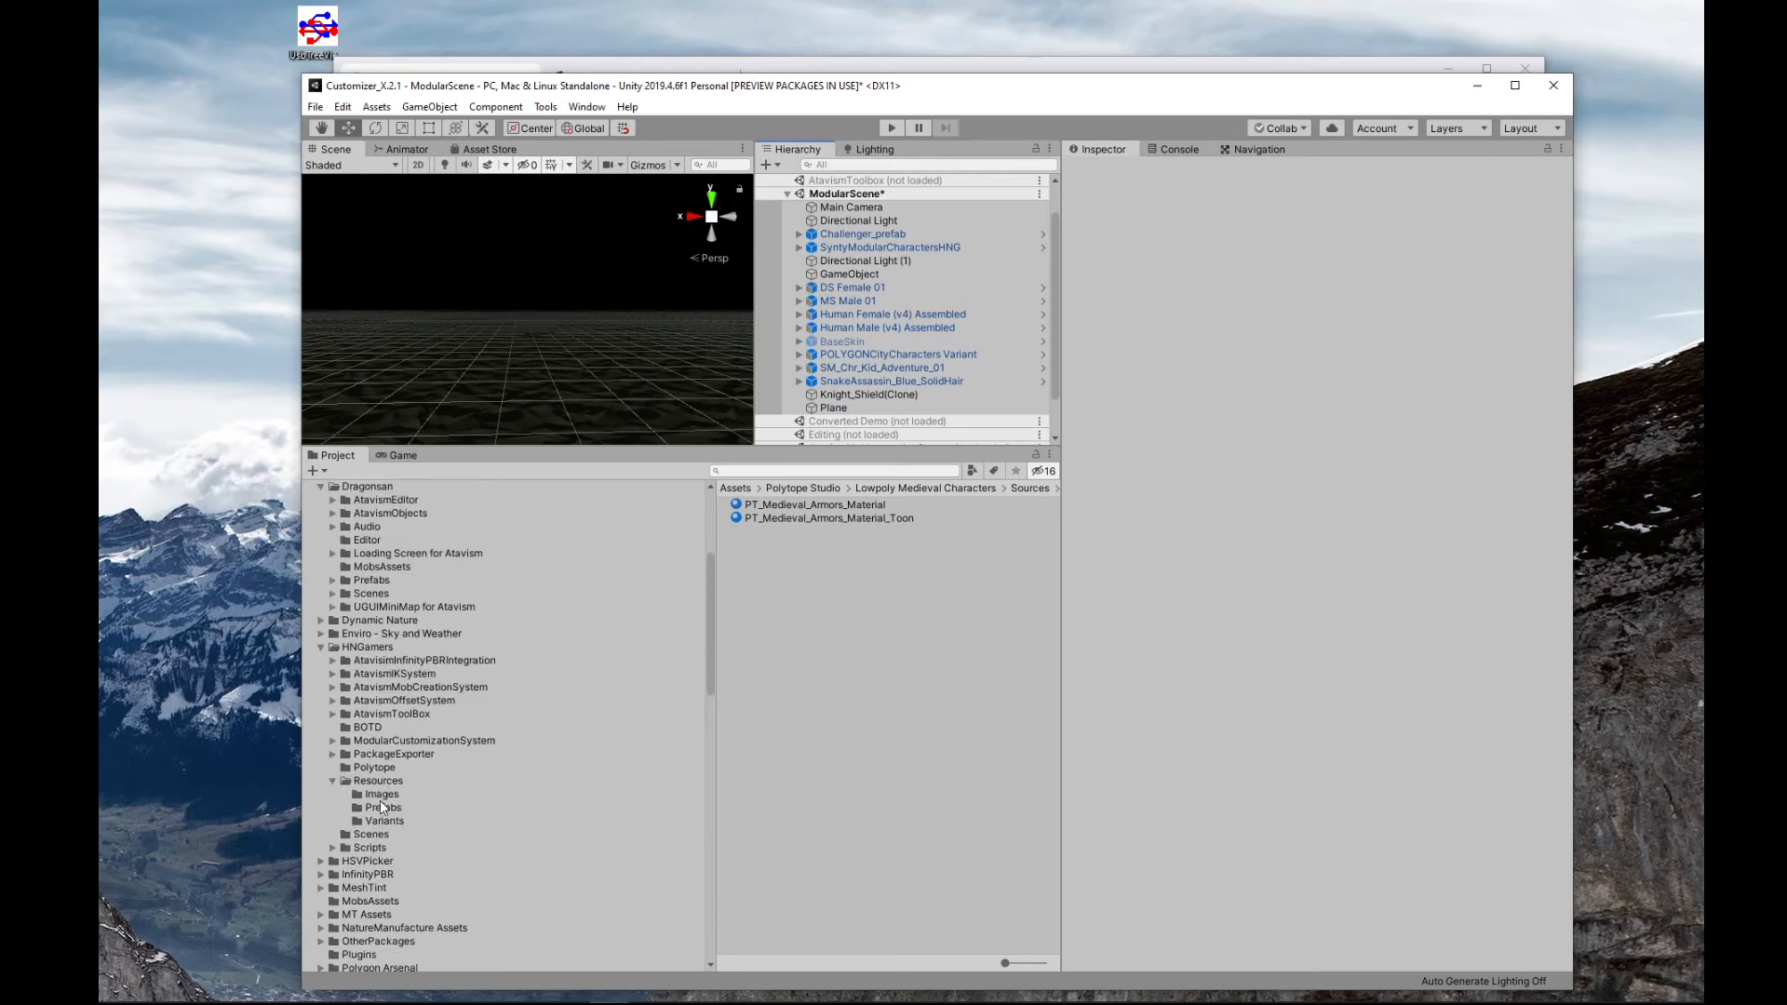
click(382, 806)
click(394, 782)
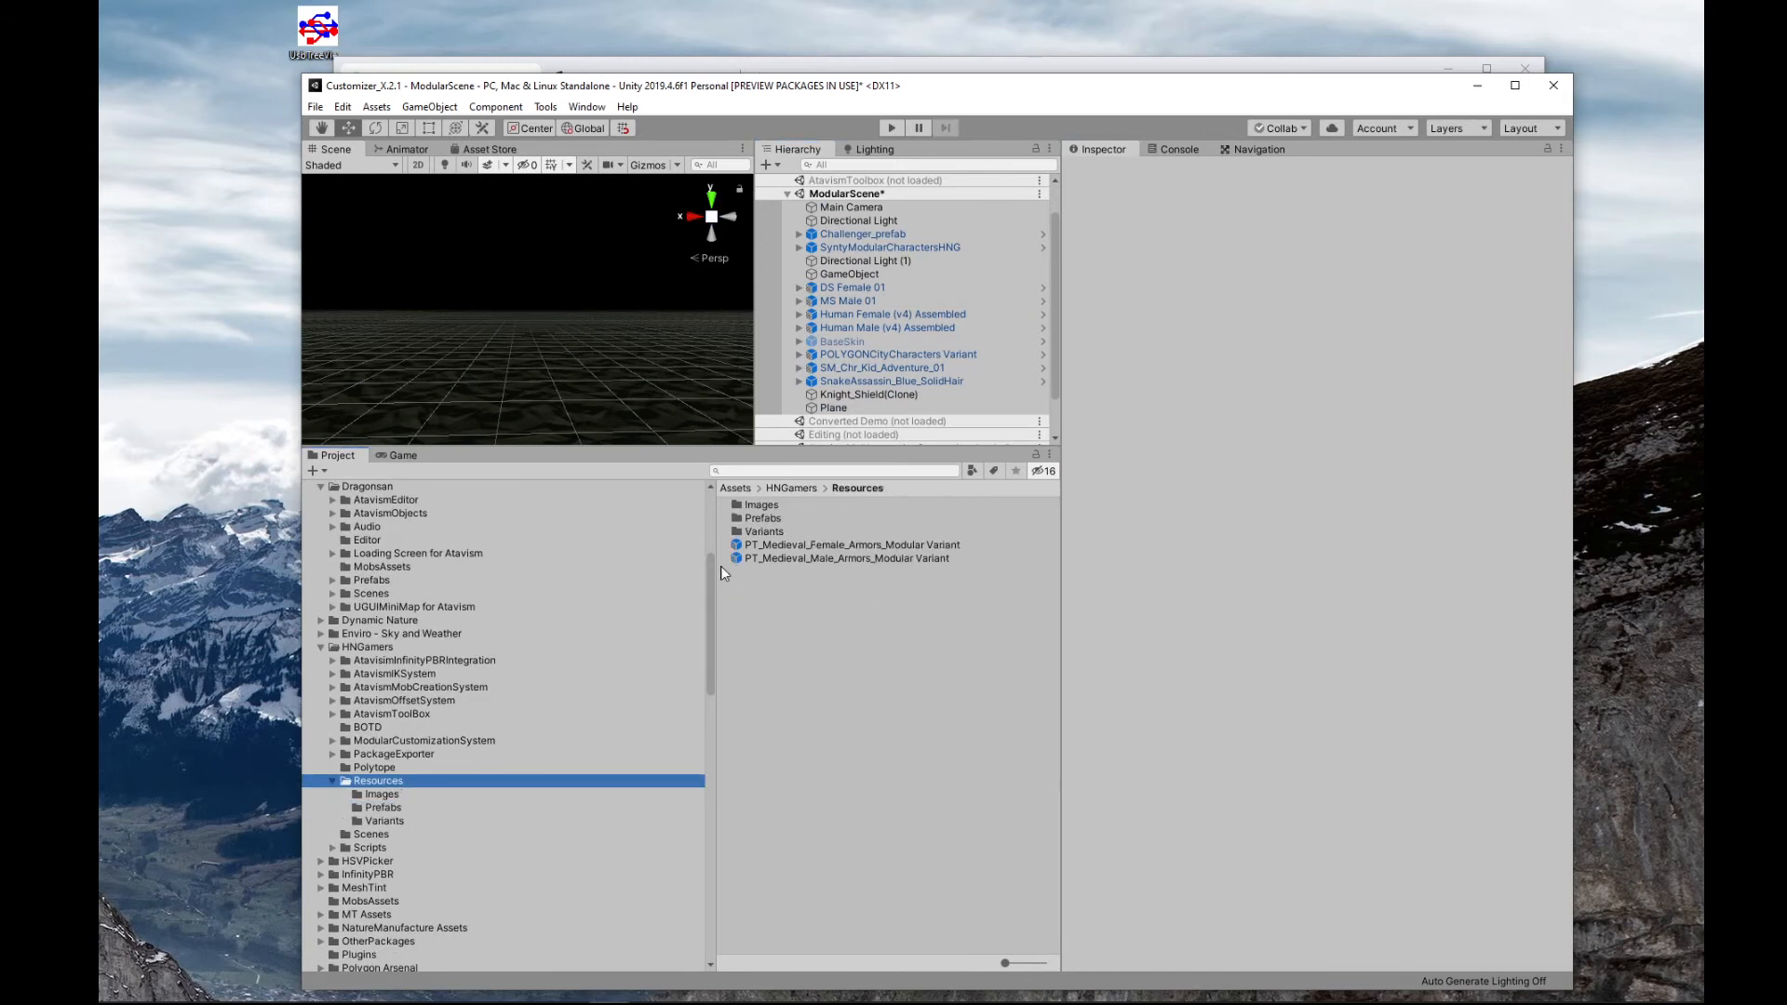
click(861, 559)
- Clear the female default part names from Hand to Lower Leg on the male variant
scroll(1163, 400, down, 10)
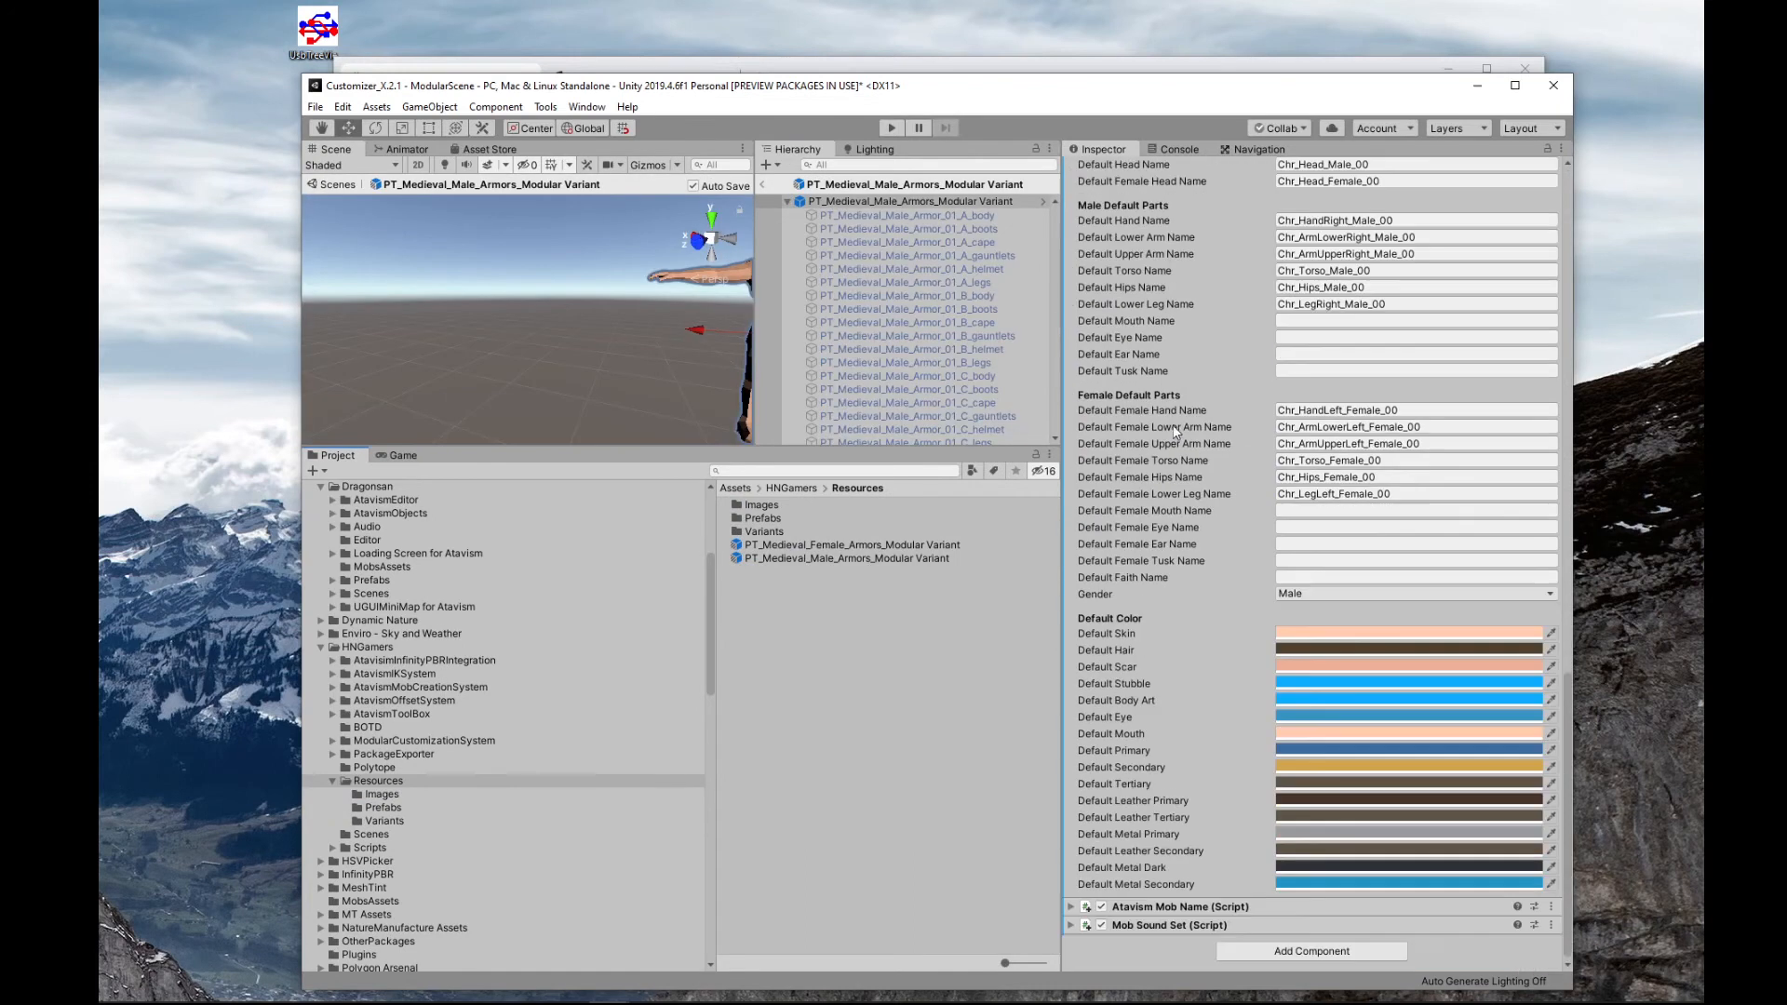
click(1406, 410)
key(Delete)
key(Tab)
key(Delete)
click(1443, 445)
key(Delete)
key(Tab)
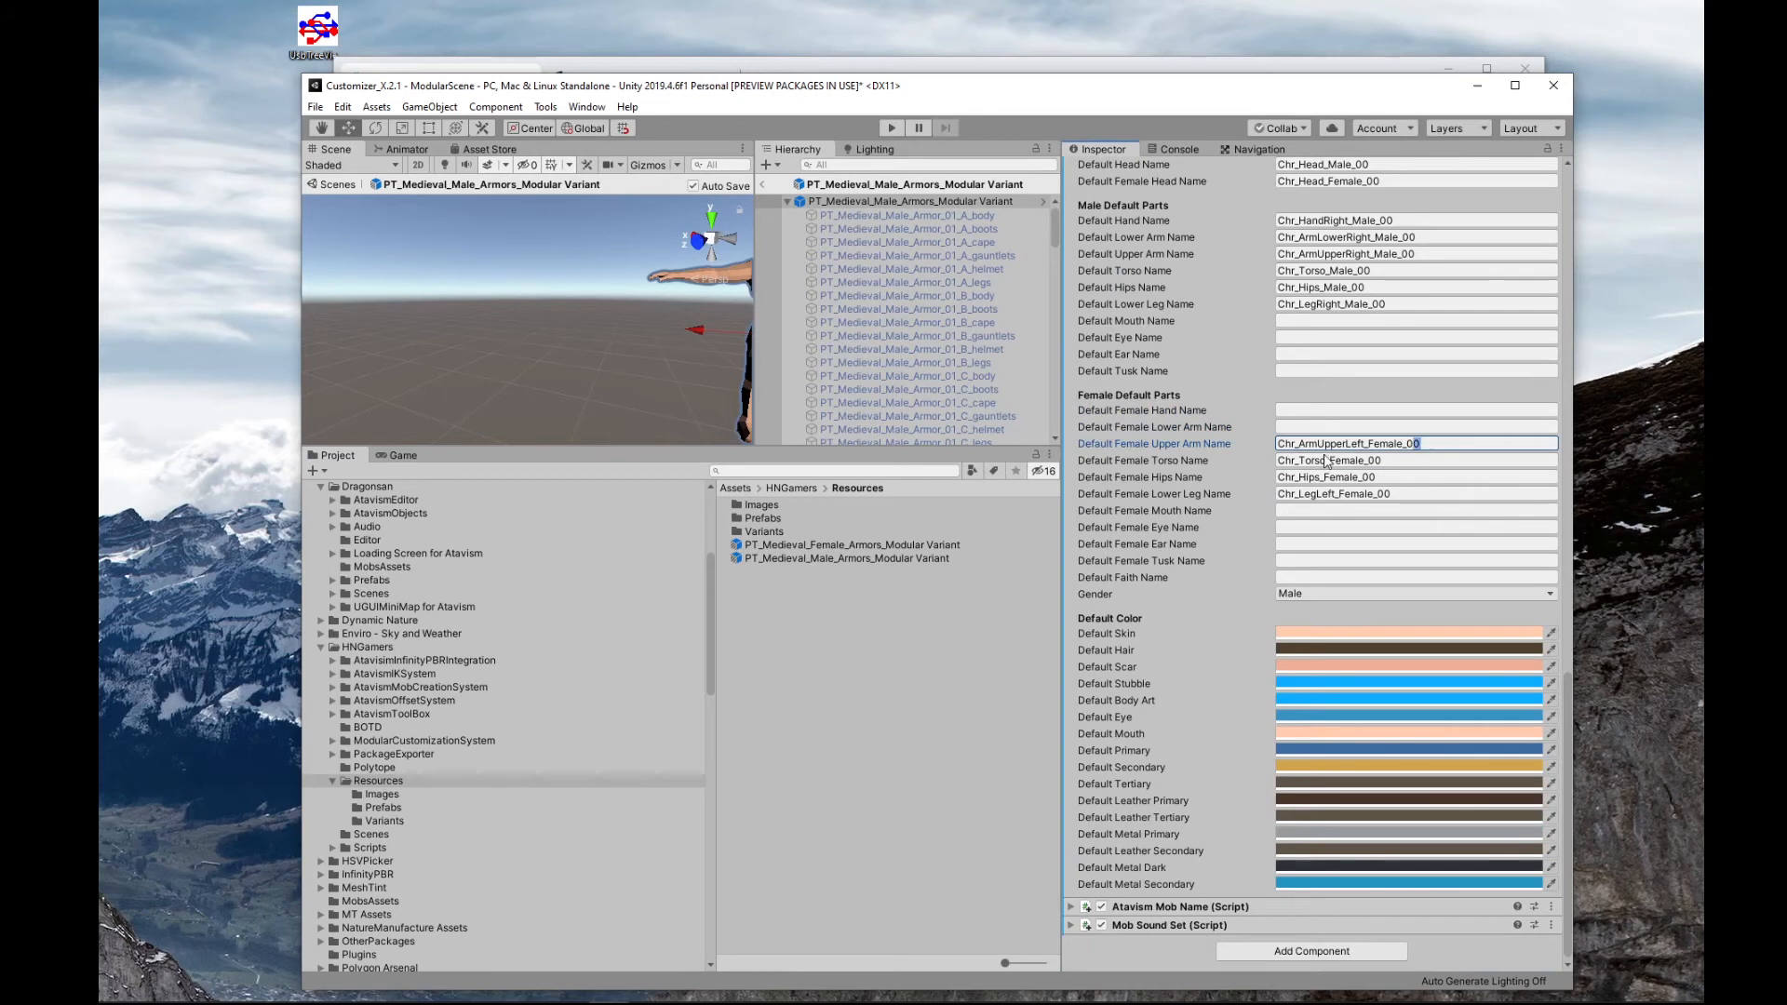
key(Delete)
key(Tab)
key(Delete)
key(Tab)
key(Delete)
key(BackSpace)
key(BackSpace)
key(BackSpace)
- Clear Default Head Name, Default Female Head Name and Default Hand Name on the male variant
scroll(1403, 465, up, 10)
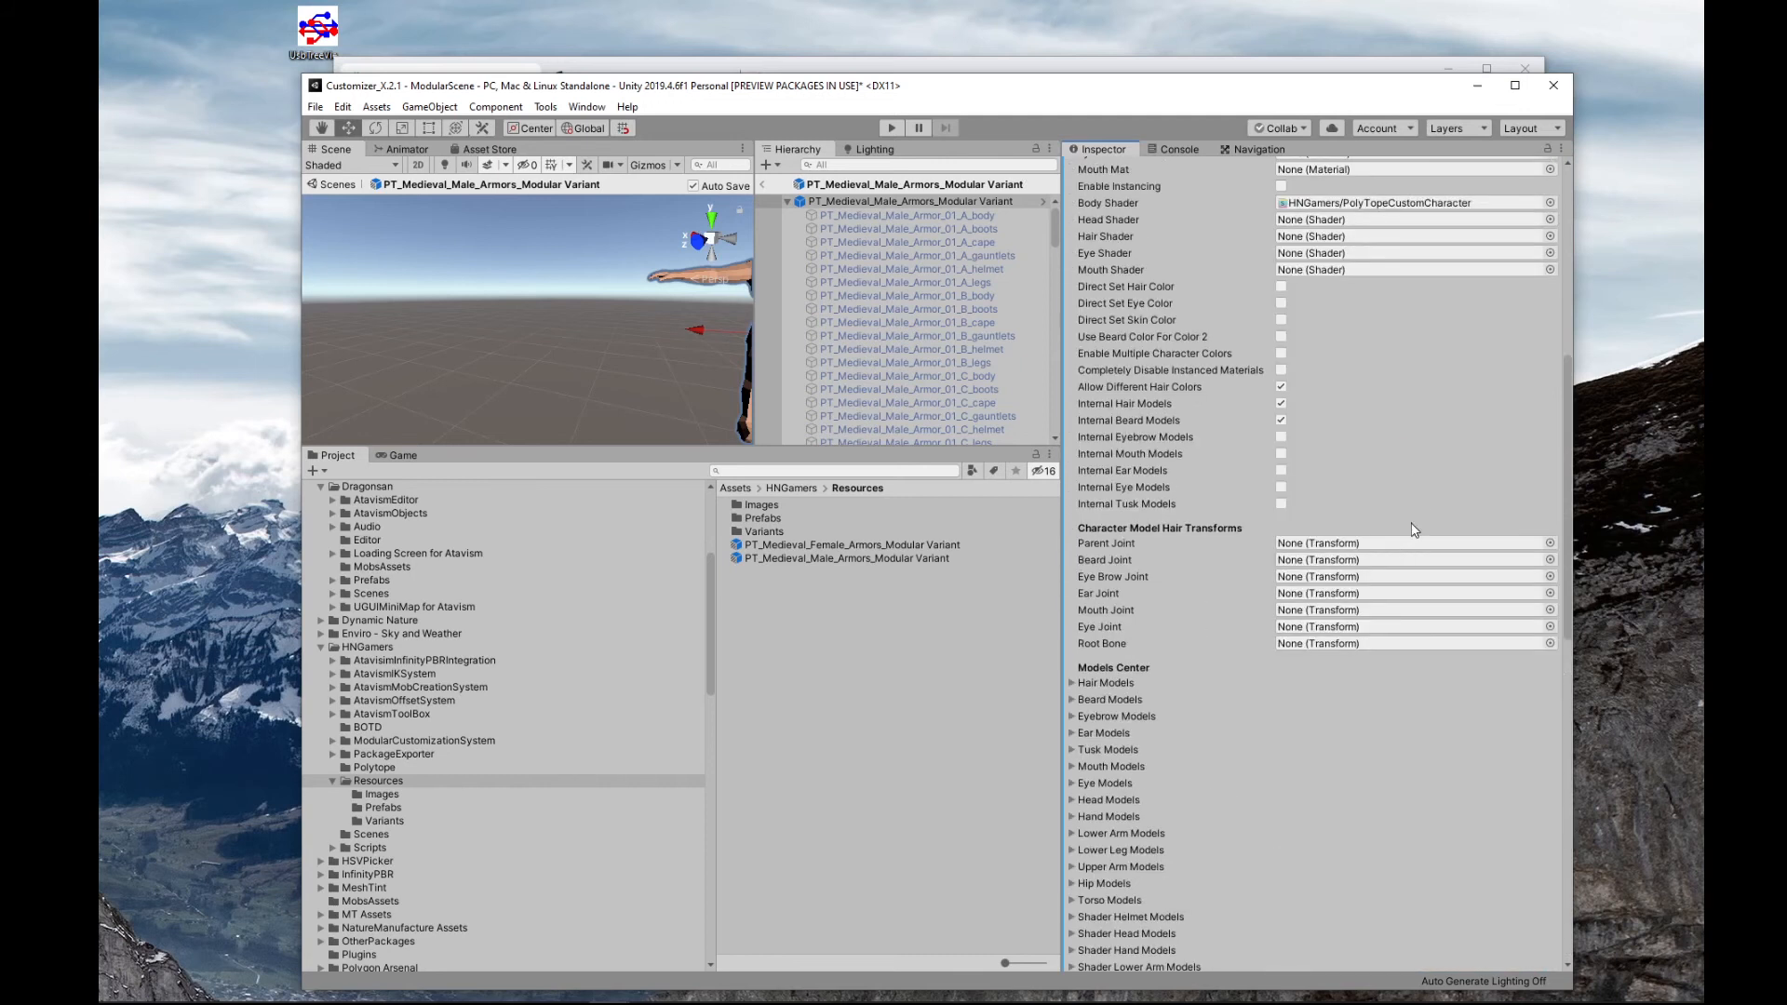
scroll(1415, 522, down, 12)
scroll(1415, 503, up, 2)
drag(1370, 316, 1273, 321)
key(BackSpace)
click(1380, 333)
key(BackSpace)
click(1418, 368)
drag(1422, 372, 1247, 398)
key(BackSpace)
- Clear the male default part names from Lower Arm to Lower Leg on the male variant
key(BackSpace)
key(Tab)
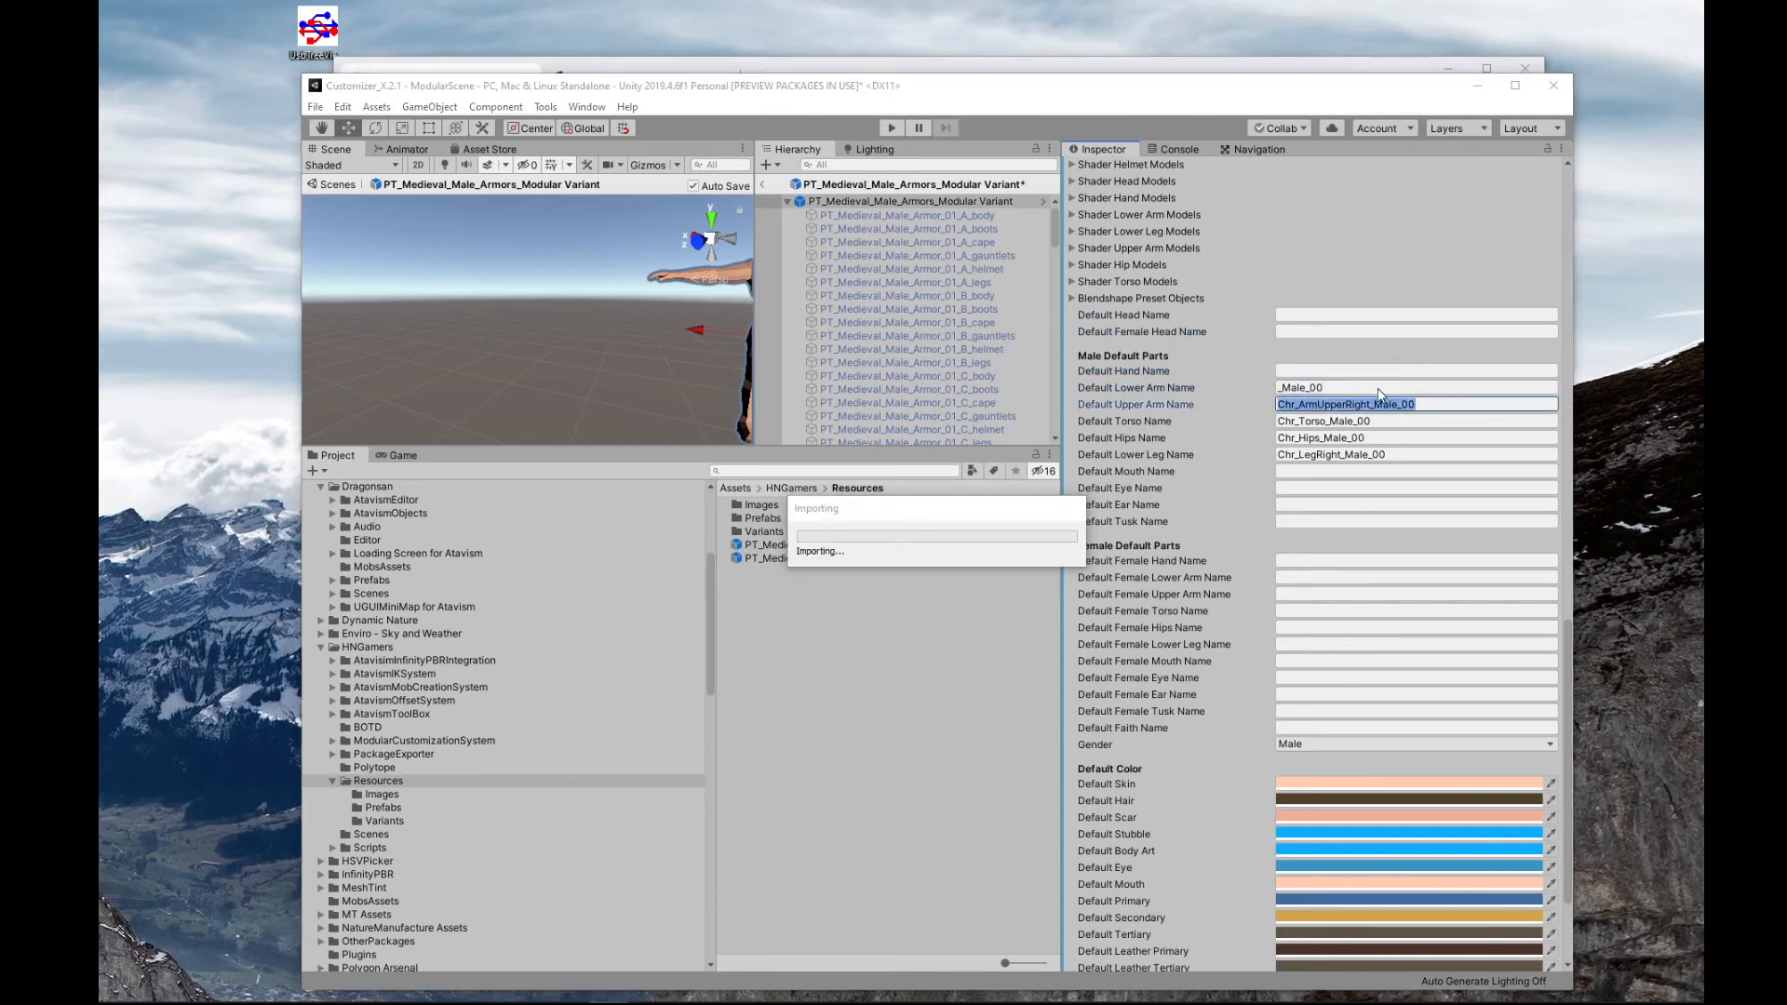
click(1345, 389)
key(BackSpace)
drag(1433, 402, 1257, 436)
key(BackSpace)
key(BackSpace)
key(BackSpace)
key(BackSpace)
key(BackSpace)
key(BackSpace)
key(BackSpace)
key(BackSpace)
drag(1372, 437, 1415, 452)
key(BackSpace)
key(BackSpace)
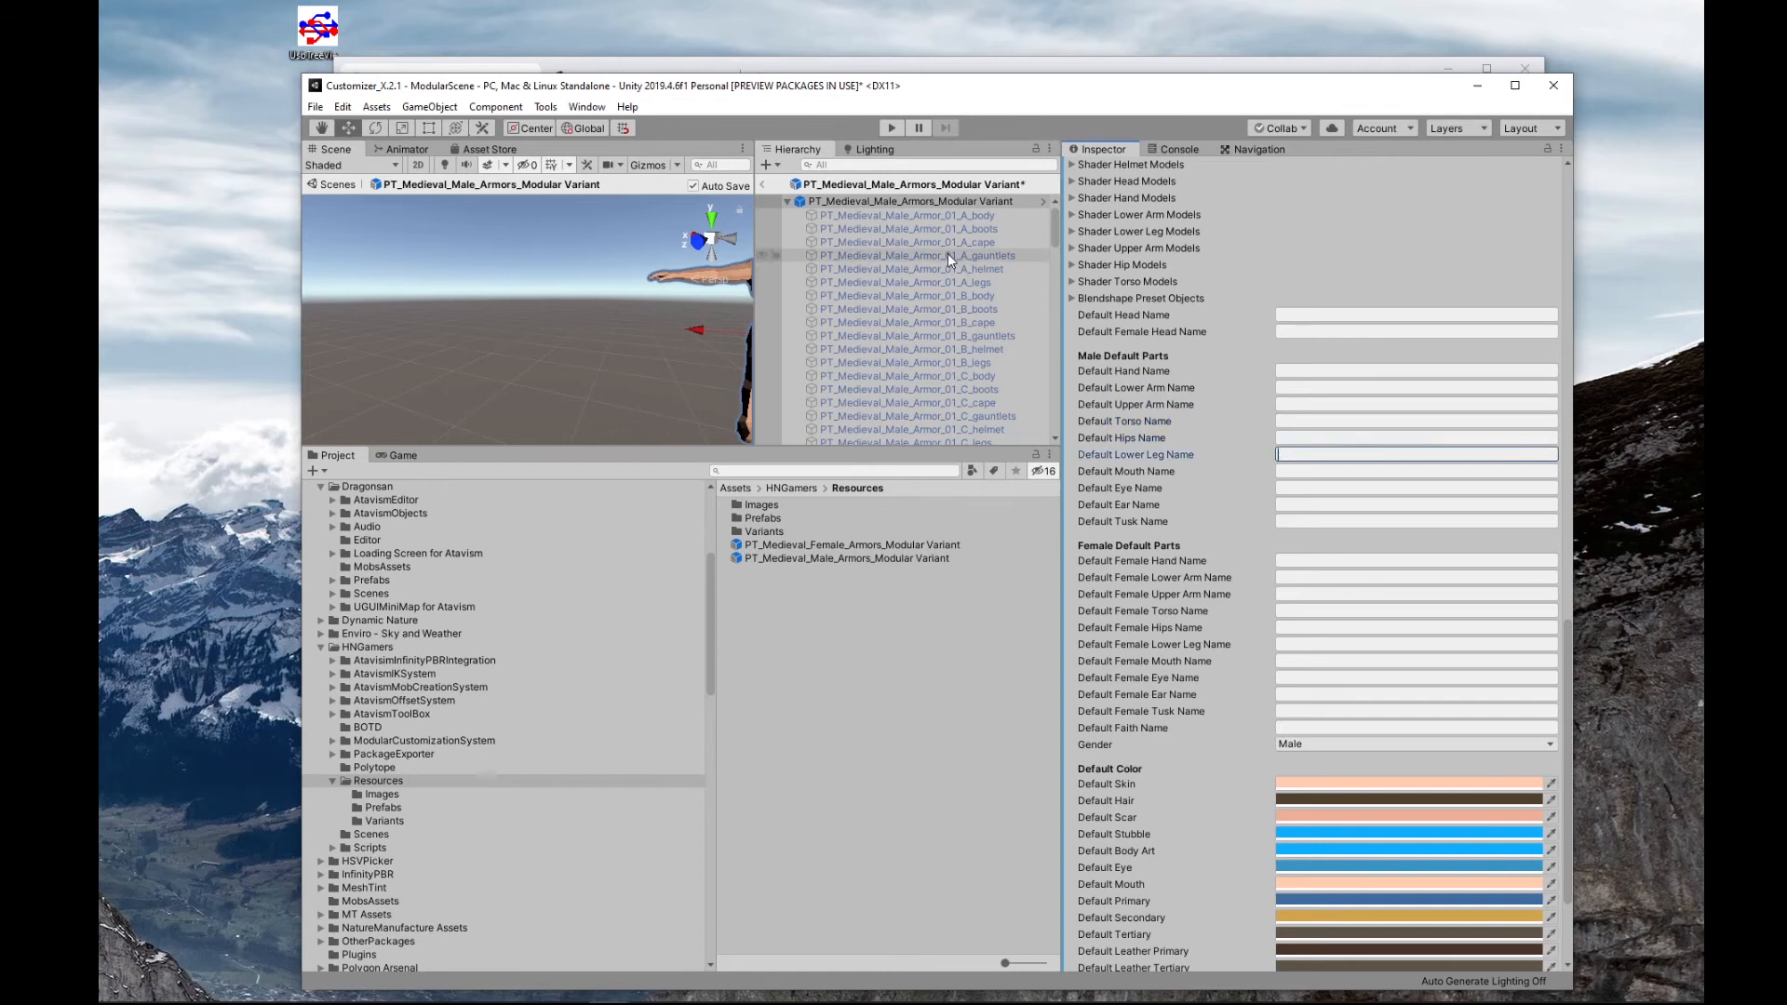
- Locate the active head part PT_Medieval_Male_Armor_head_02 in the male variant's hierarchy and copy its name
scroll(947, 257, down, 15)
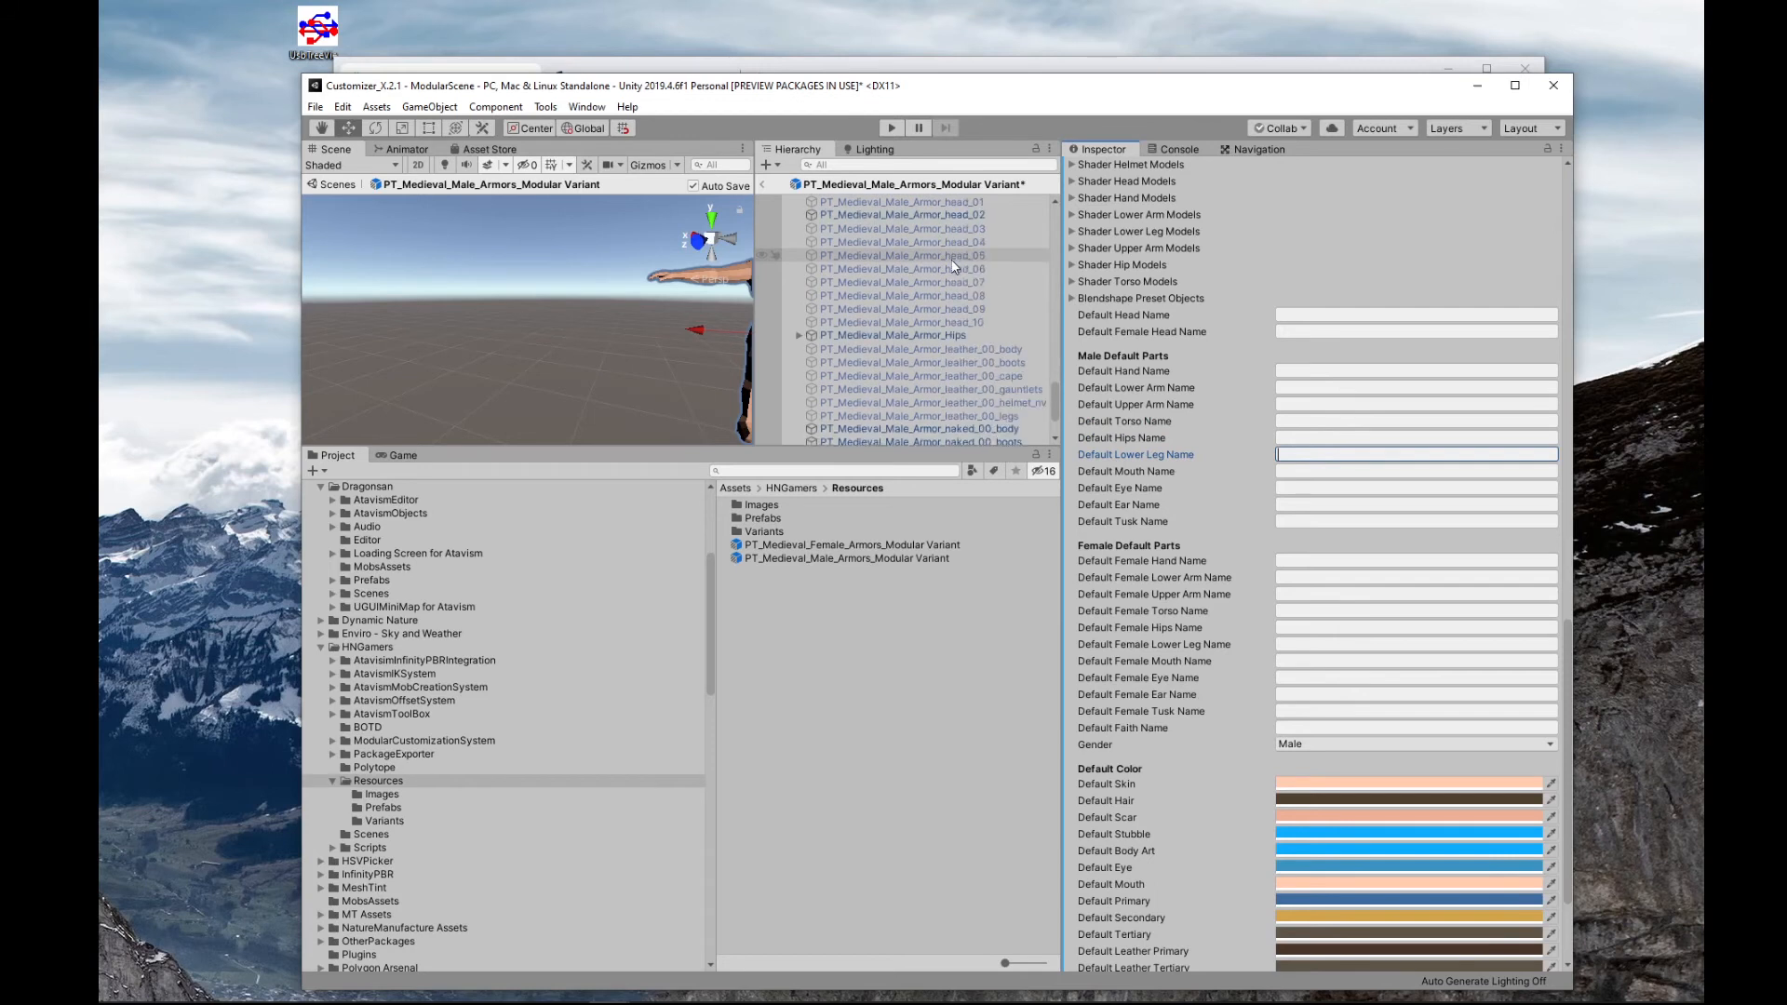
scroll(954, 269, down, 3)
click(974, 316)
click(970, 317)
click(957, 265)
- Lock the Inspector on the male variant's root and set Default Head Name to PT_Medieval_Male_Armor_head_02
scroll(957, 265, up, 18)
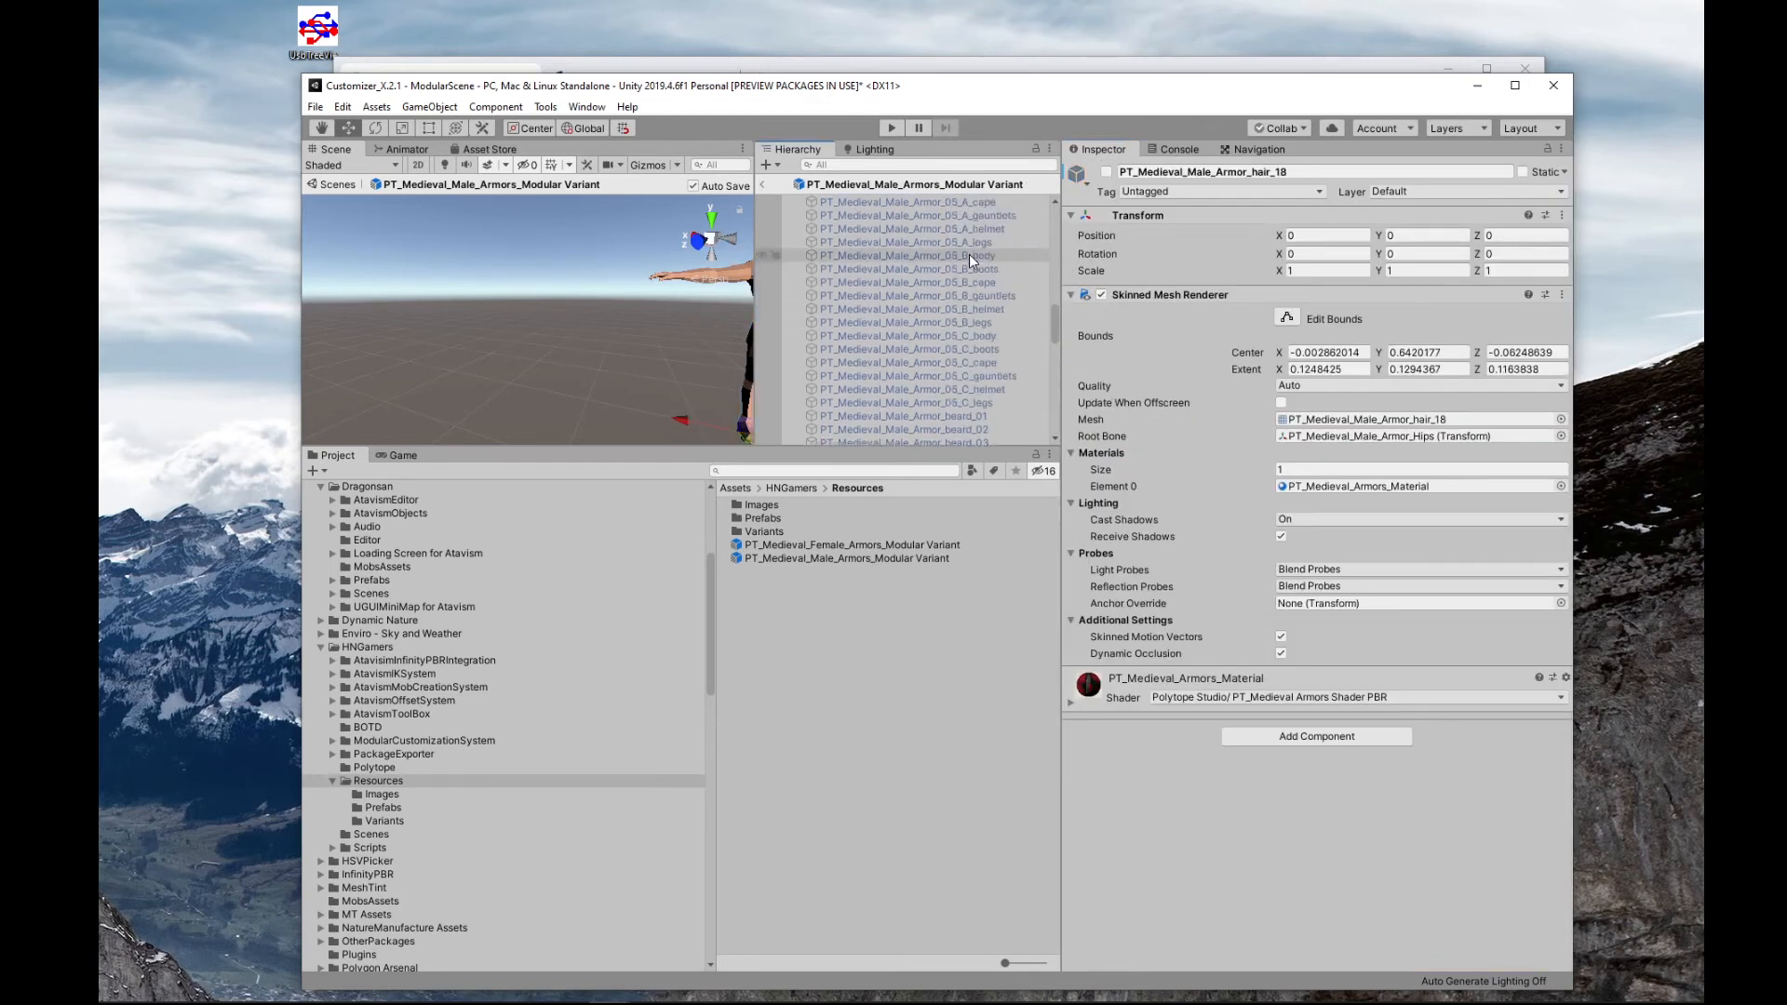
click(965, 203)
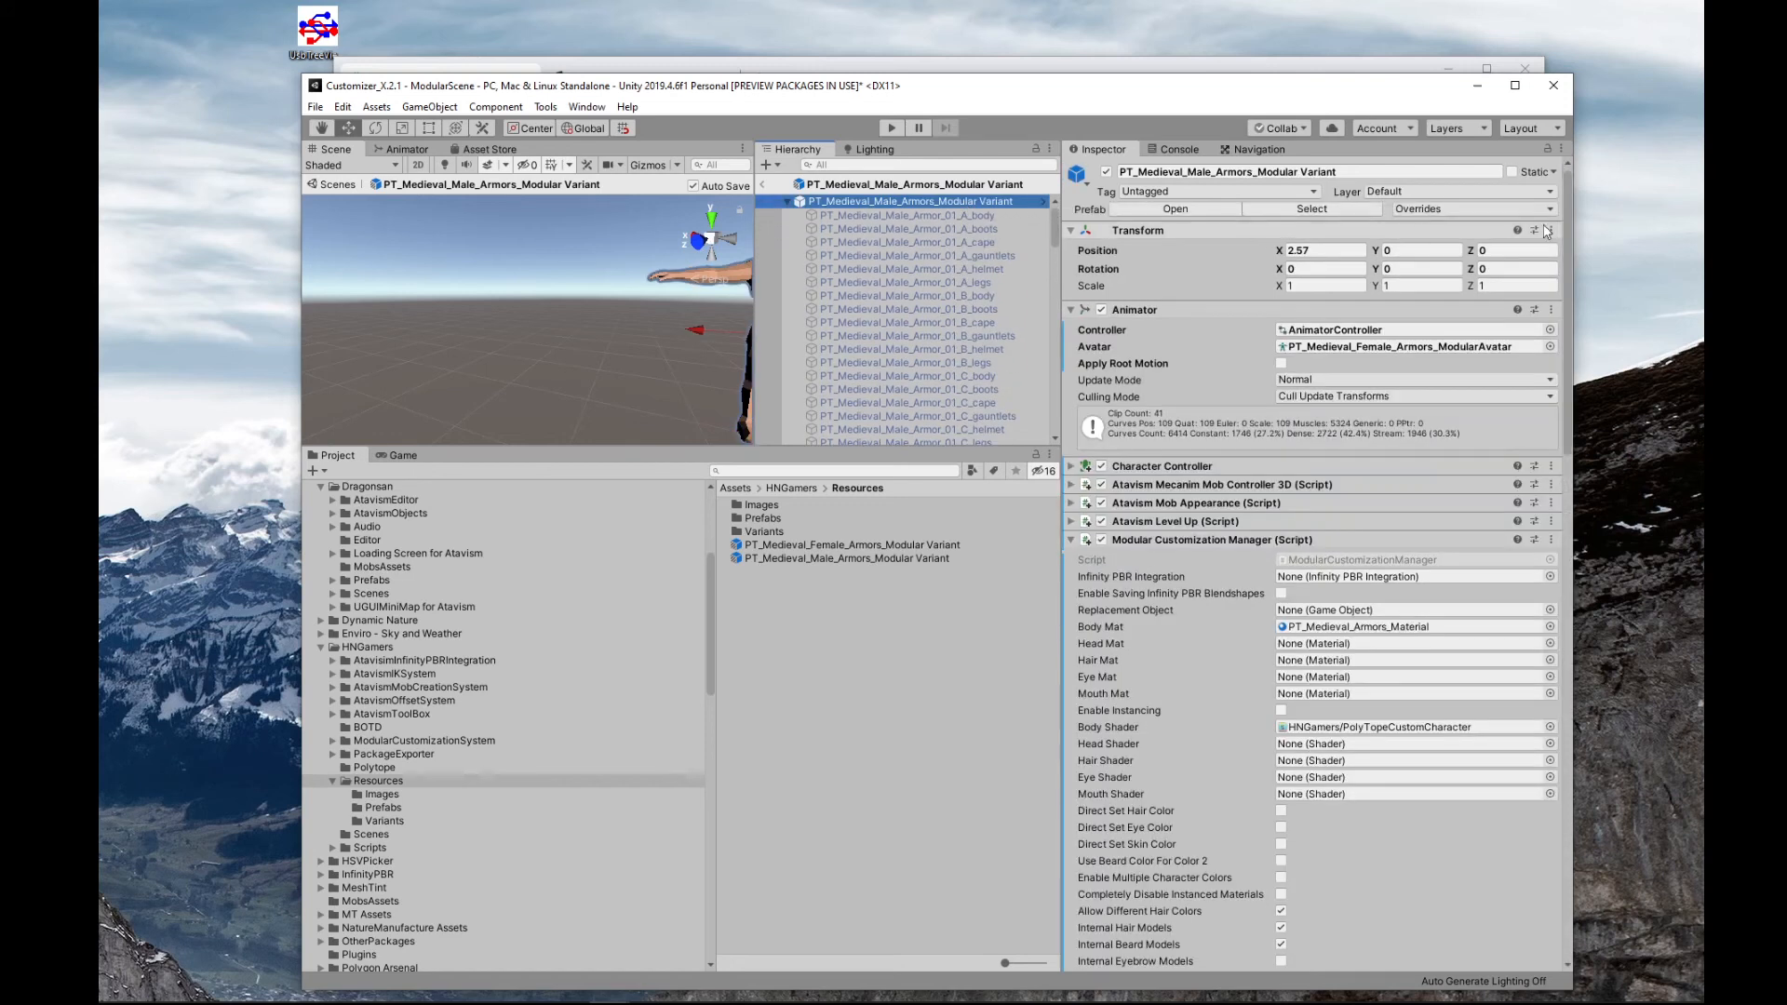
click(1547, 148)
scroll(1358, 451, down, 10)
scroll(1328, 403, down, 10)
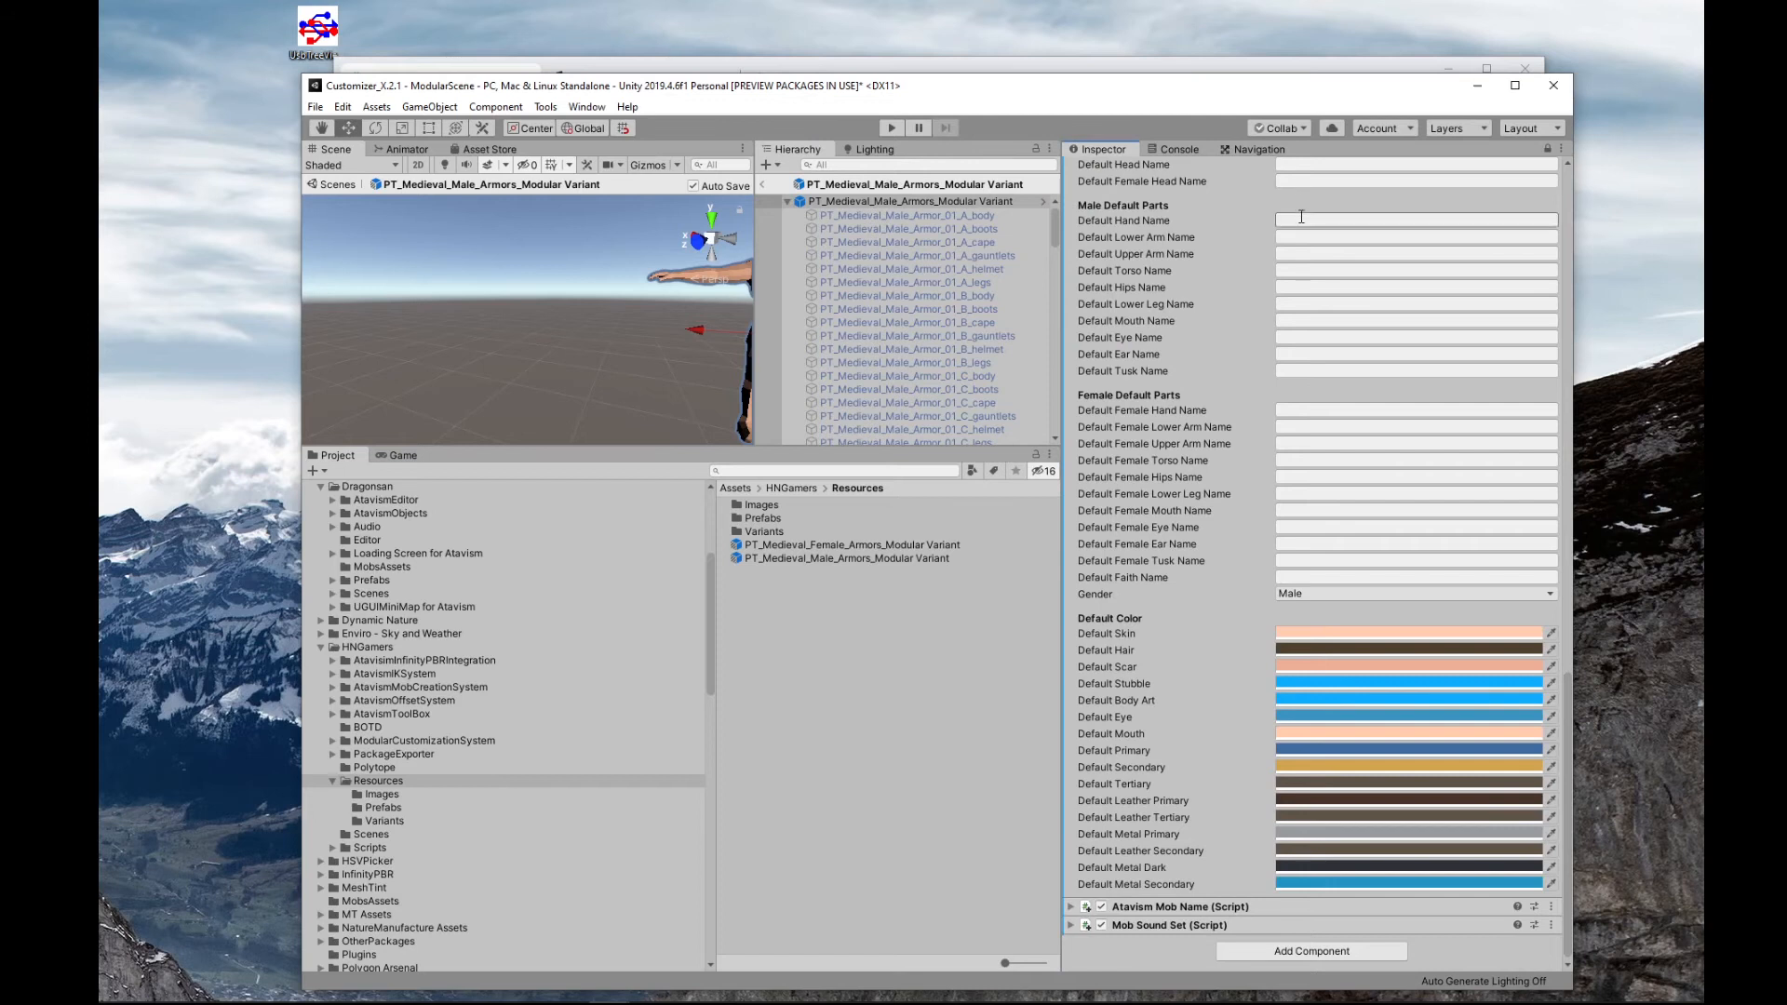
scroll(1301, 223, up, 4)
click(1312, 315)
key(ctrl+v)
- Copy the name of the naked body part and set the male variant's Default Torso Name to PT_Medieval_Male_Armor_naked_00_body
scroll(949, 313, down, 15)
scroll(954, 316, down, 10)
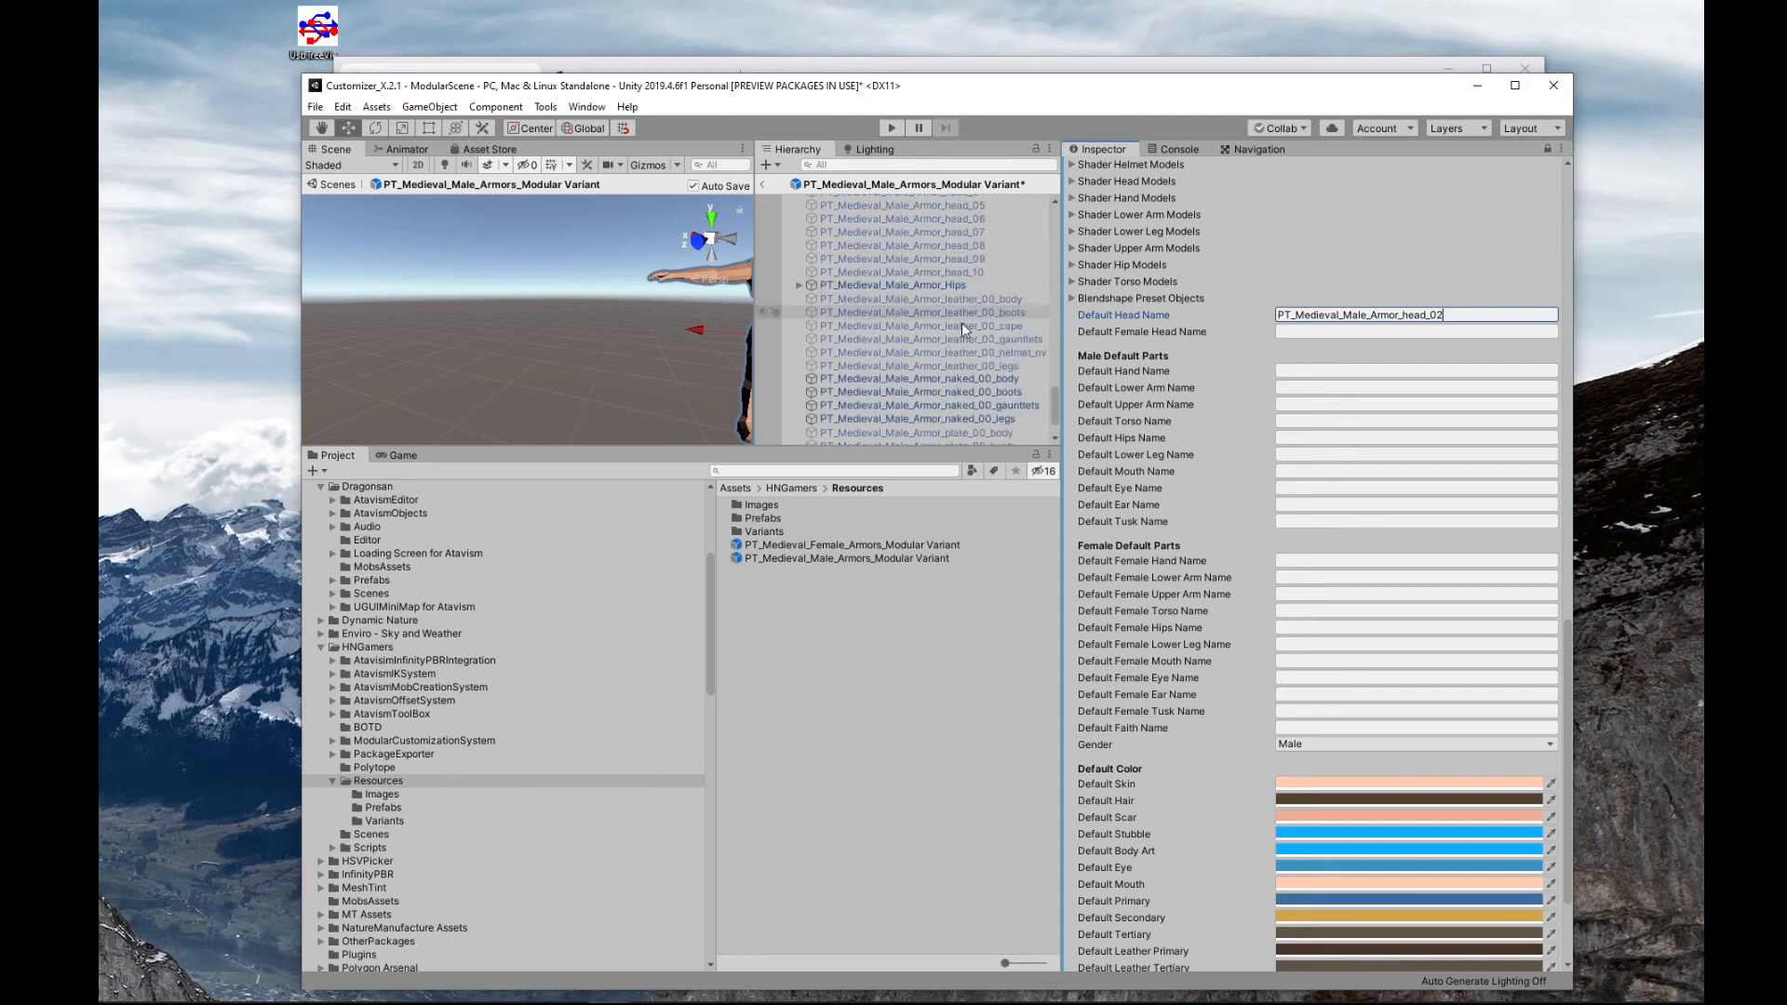
click(970, 383)
click(1022, 378)
key(ctrl+c)
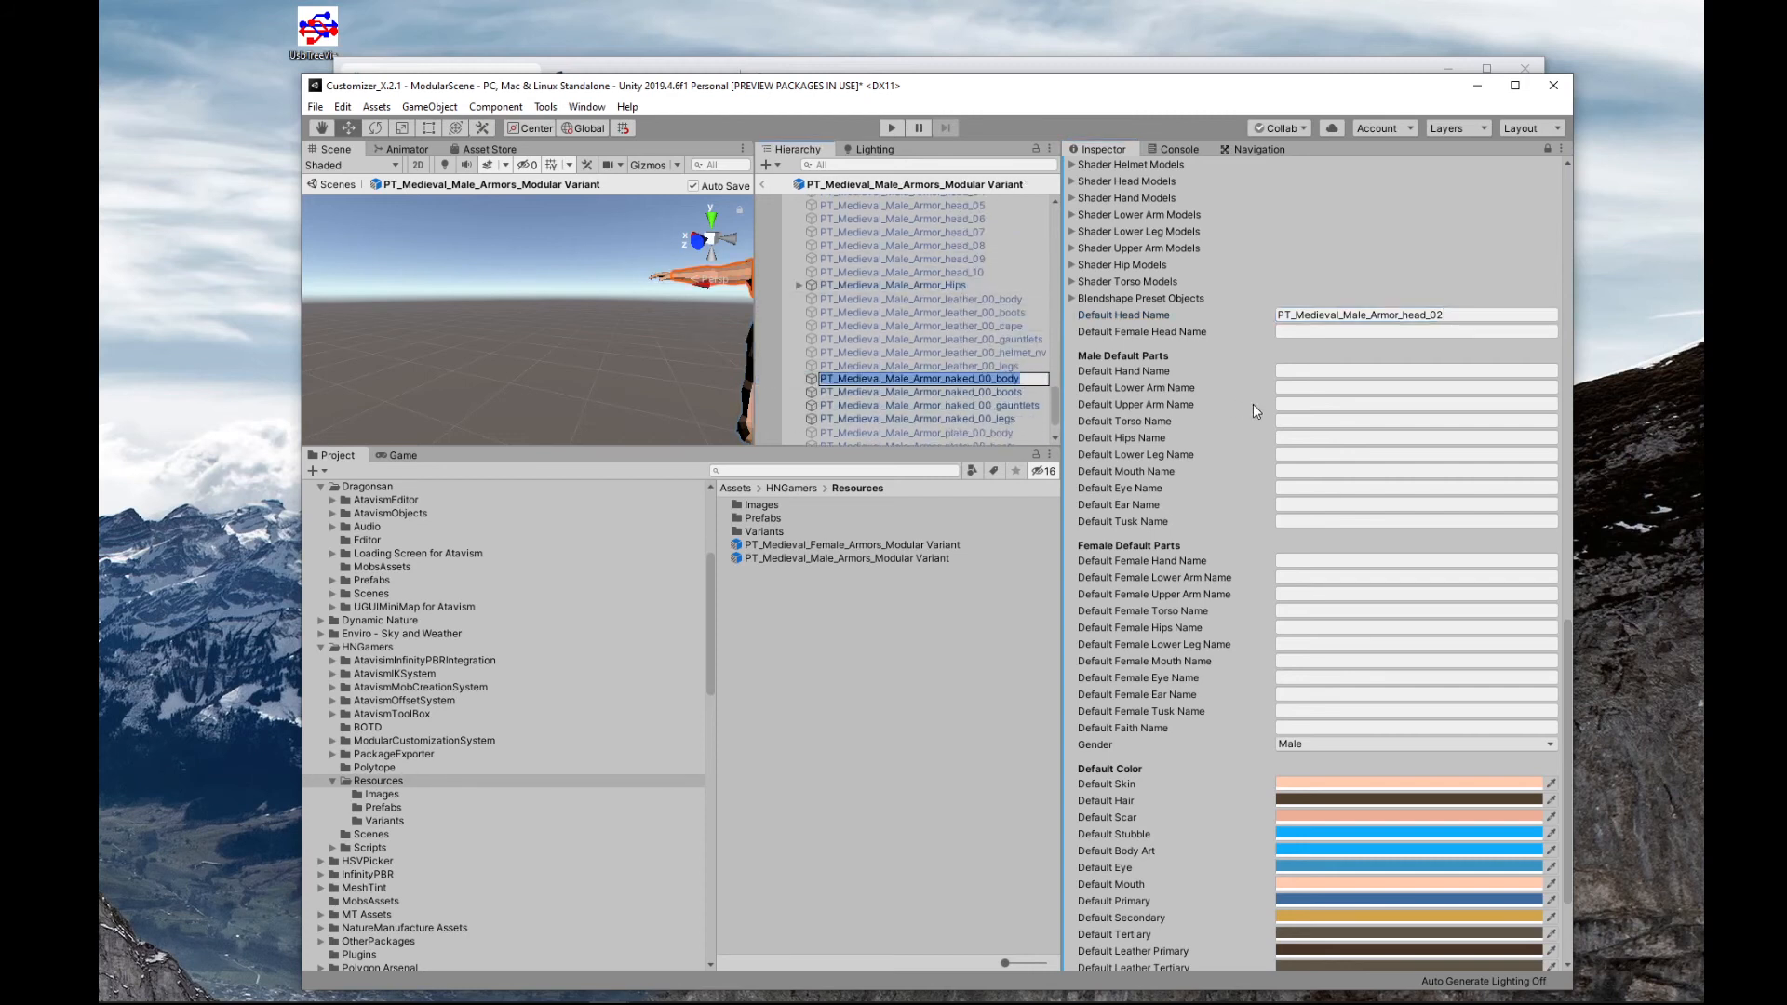
click(1349, 421)
key(ctrl+v)
- Copy the naked boots part's name and set Default Lower Leg Name to PT_Medieval_Male_Armor_naked_00_boots
click(950, 392)
click(1020, 395)
key(ctrl+c)
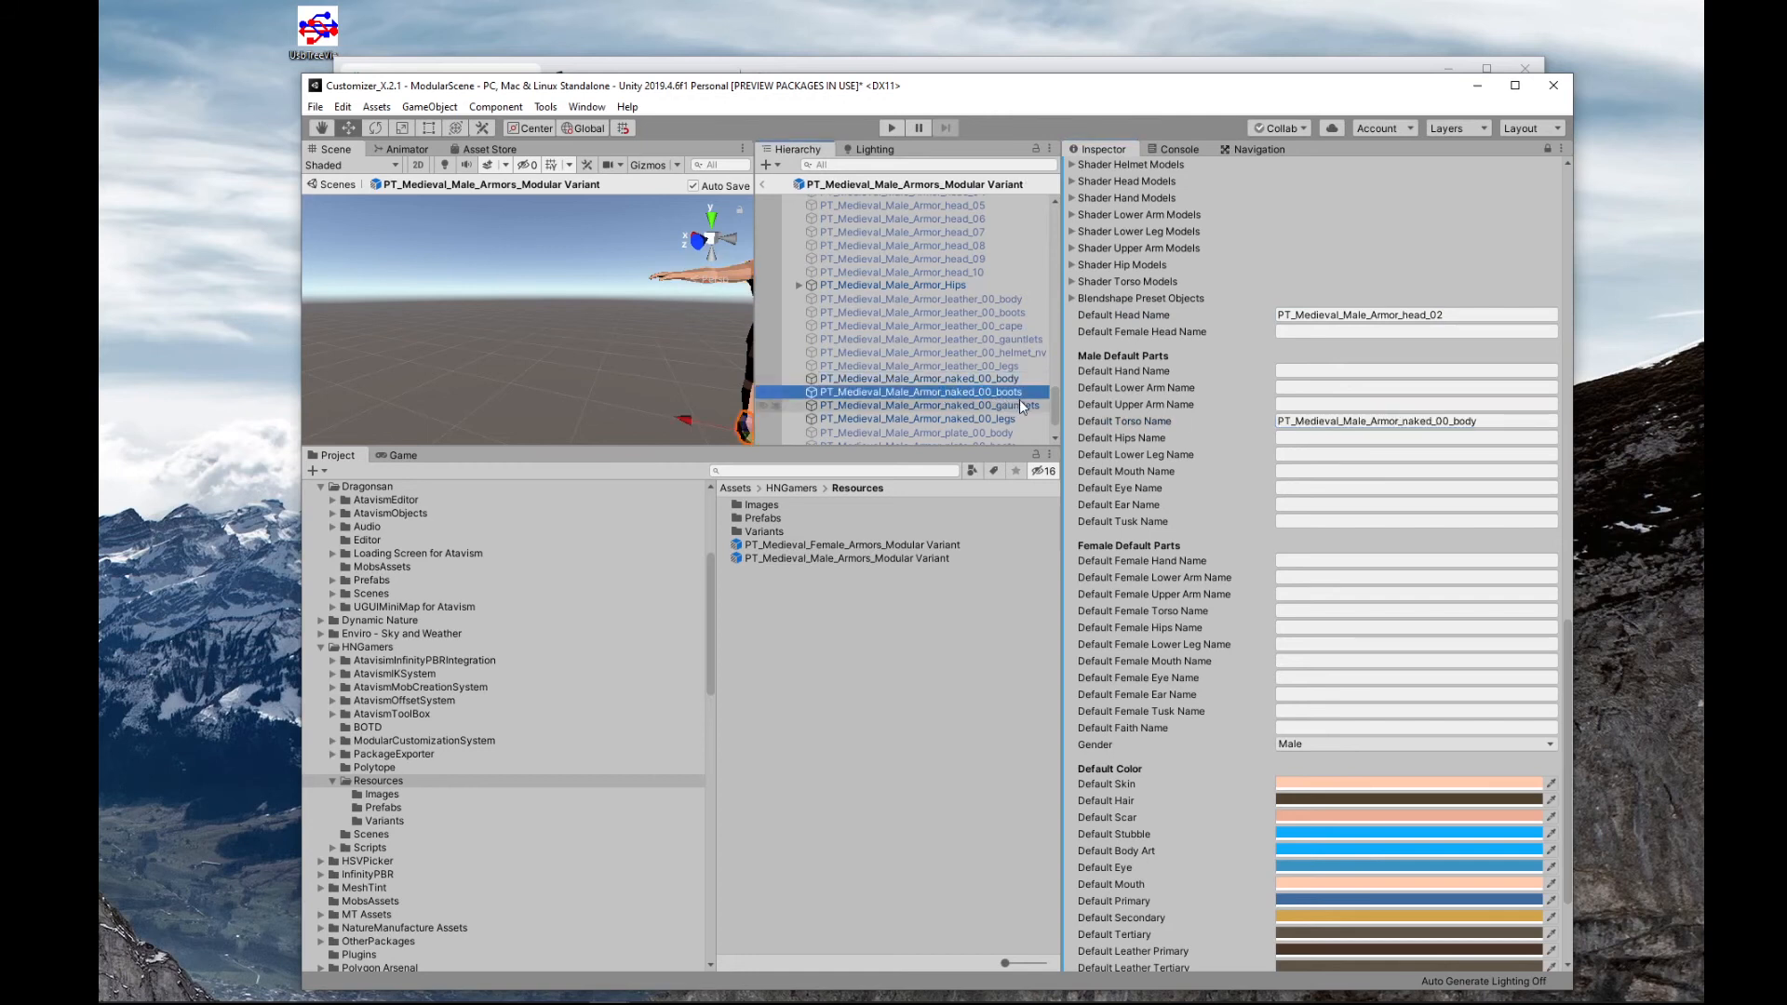
click(1313, 456)
key(ctrl+v)
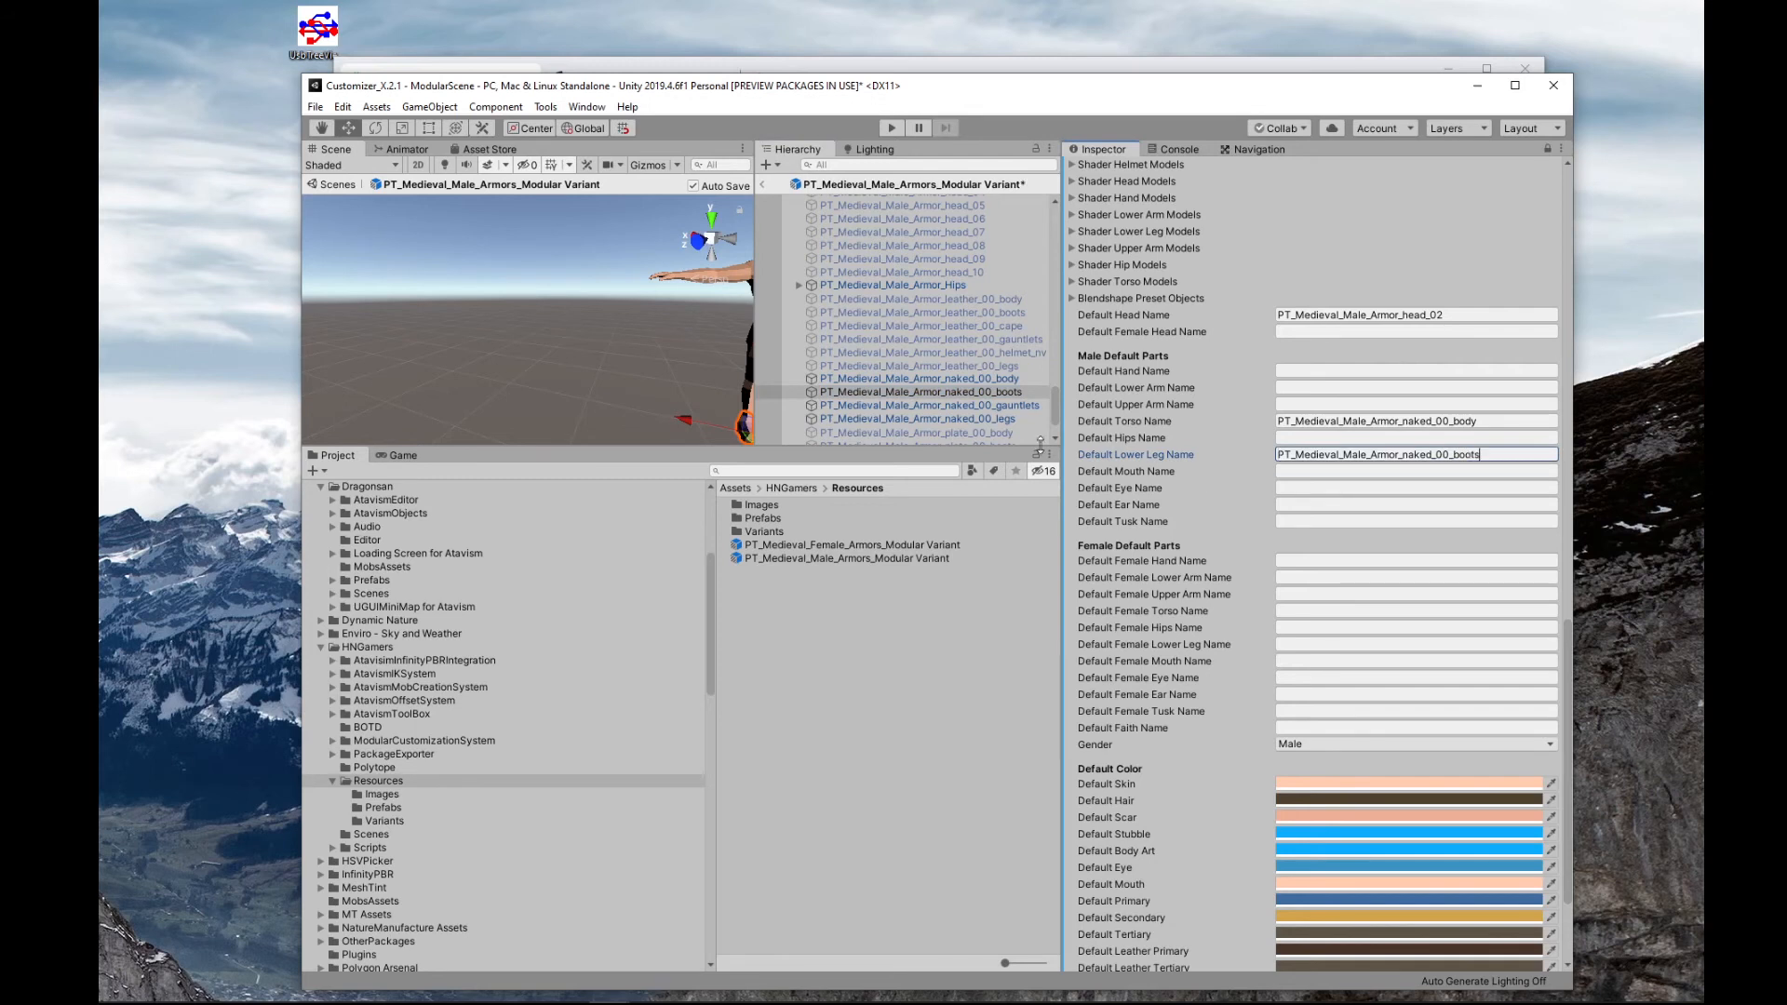
- Copy the naked gauntlets part's name and set the male Default Hand Name to PT_Medieval_Male_Armor_naked_00_gauntlets
click(996, 406)
click(1021, 410)
key(ctrl+c)
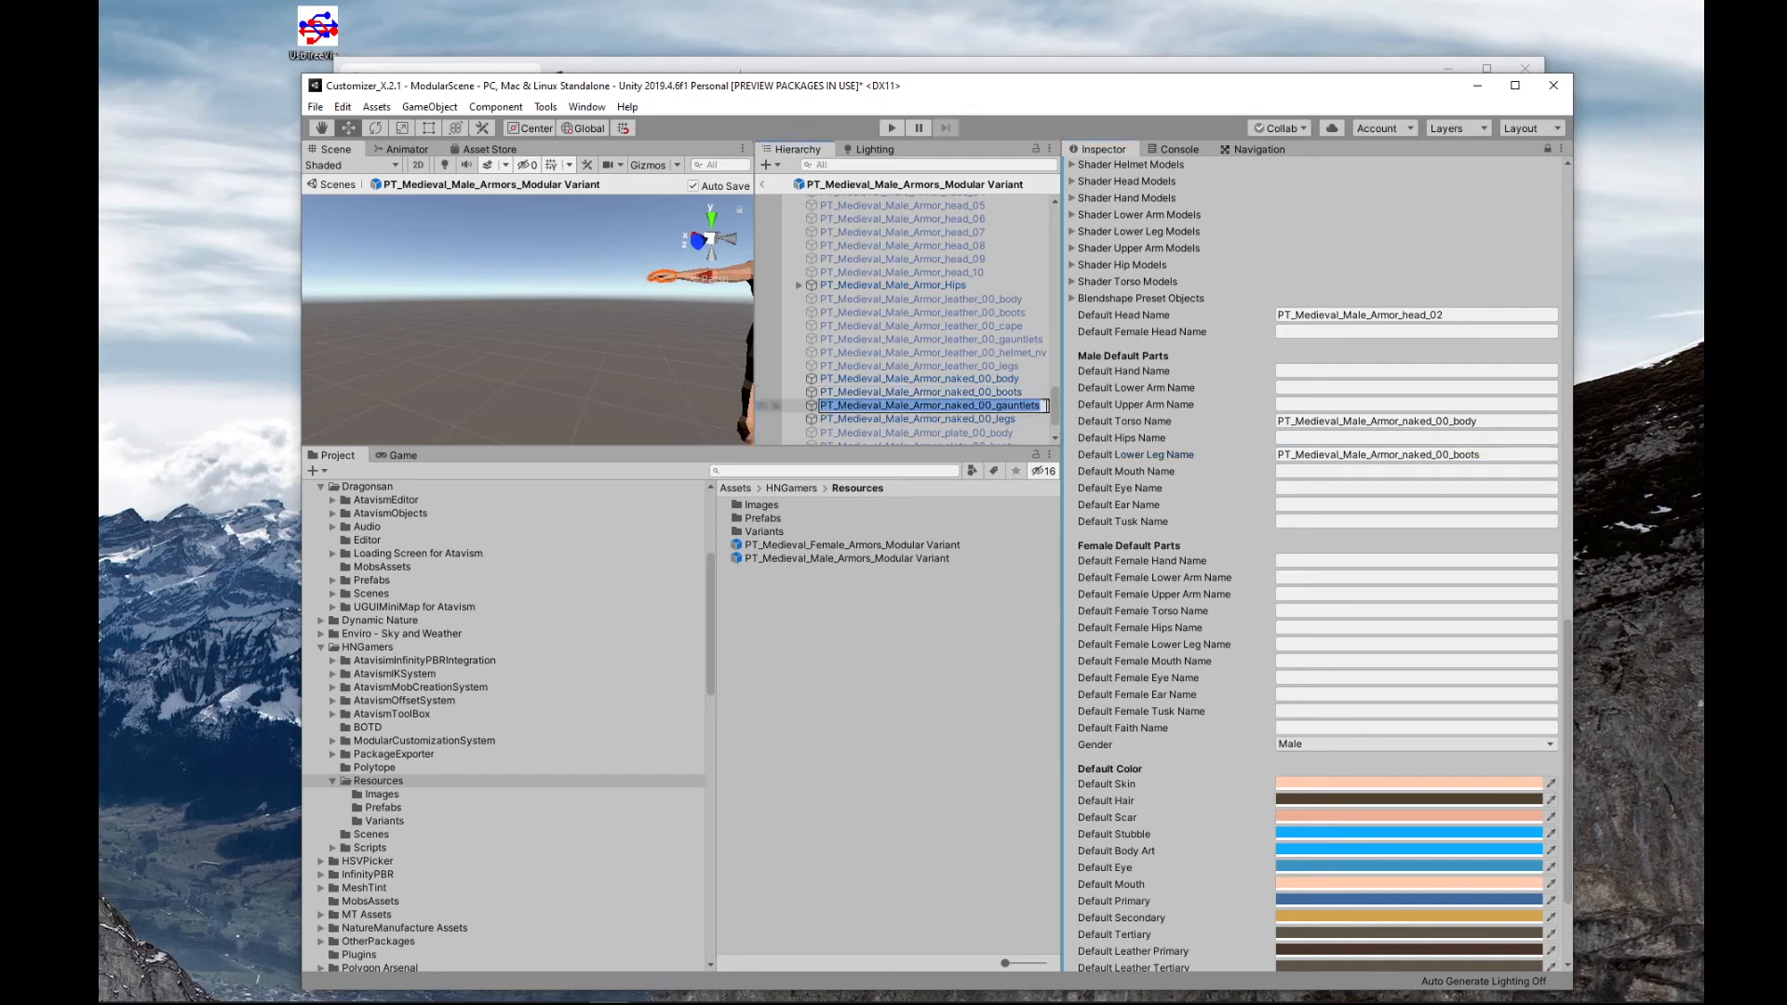
click(1311, 371)
key(ctrl+v)
- Copy the naked legs part's name and set the male Default Hips Name to PT_Medieval_Male_Armor_naked_00_legs
click(987, 419)
click(999, 421)
key(ctrl+c)
click(1318, 439)
key(ctrl+v)
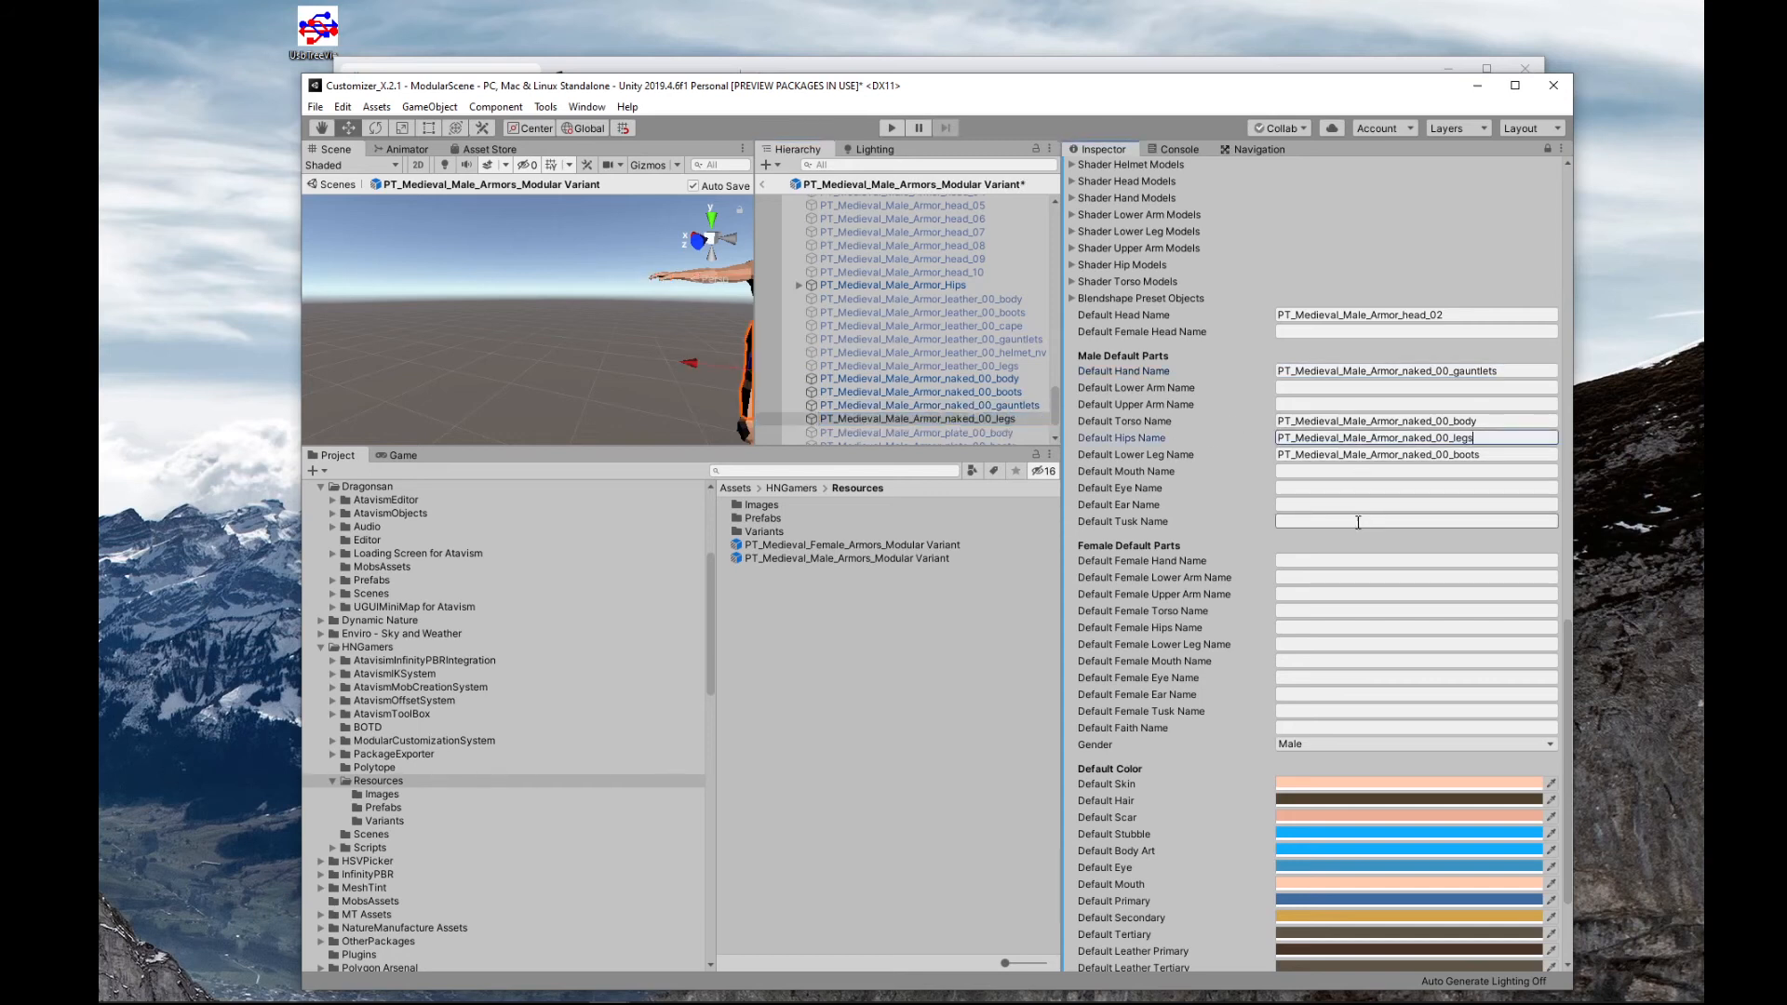
scroll(907, 350, down, 3)
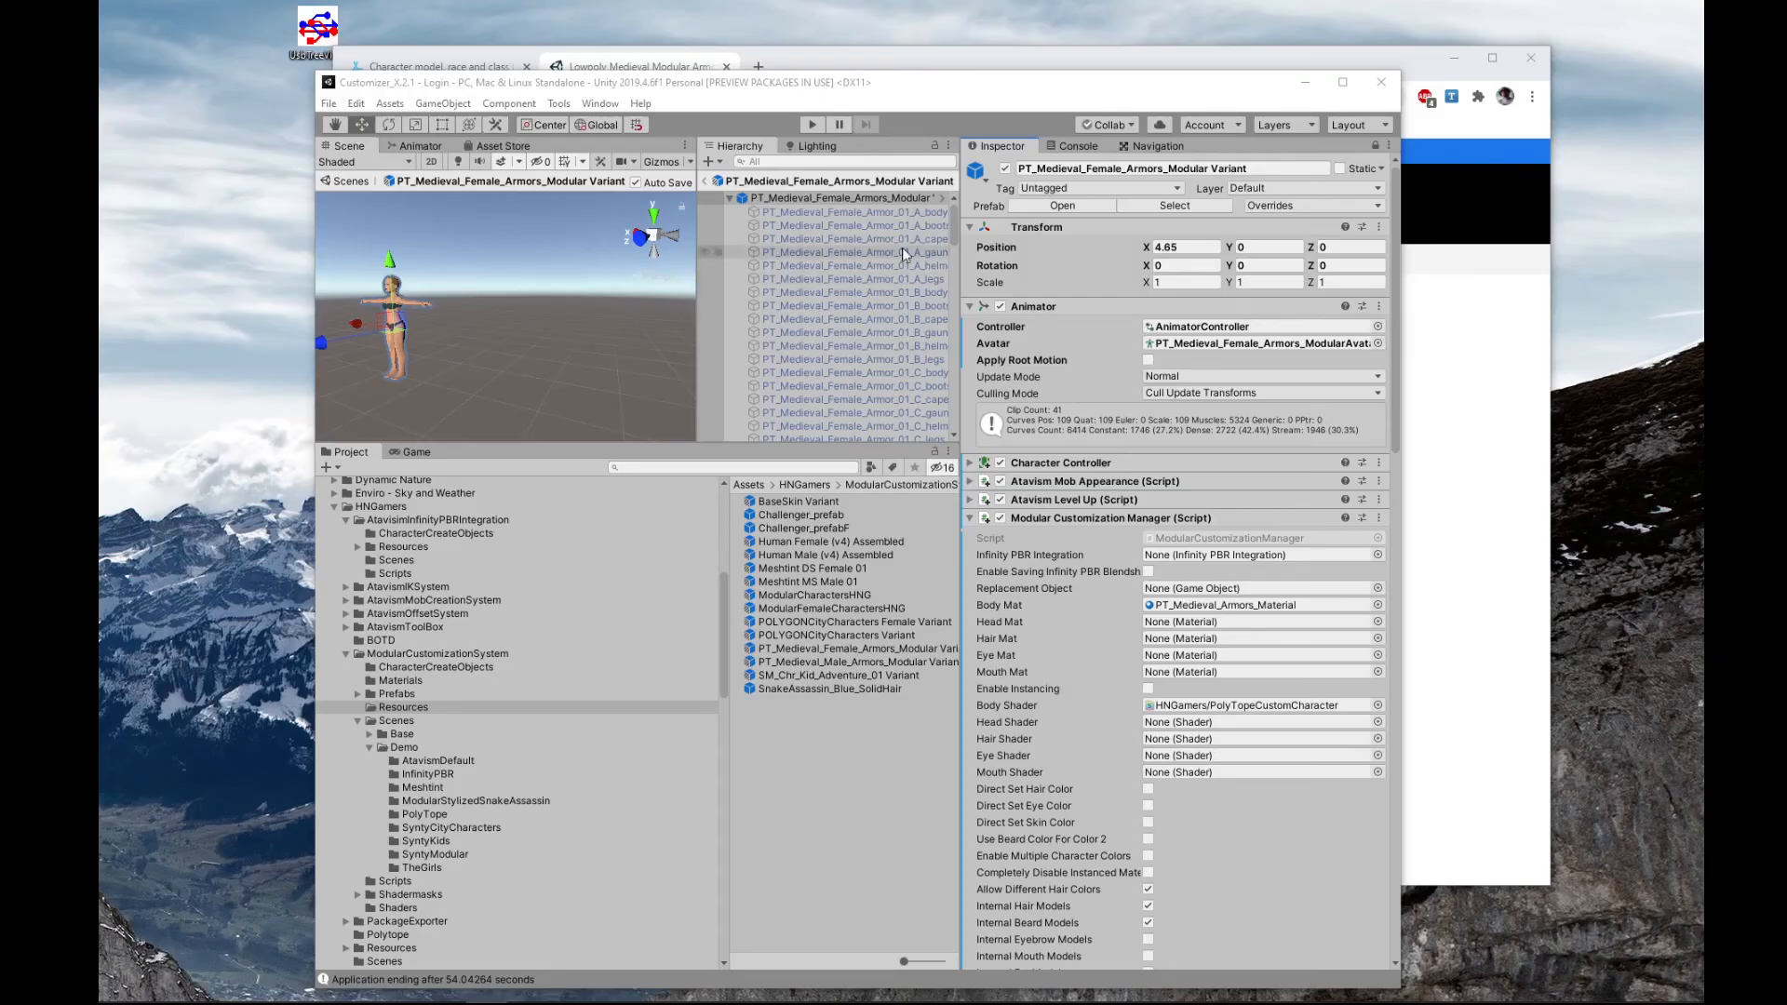
- Filter the female variant's hierarchy by "body" and add all the body parts to Shader Torso Models
click(787, 161)
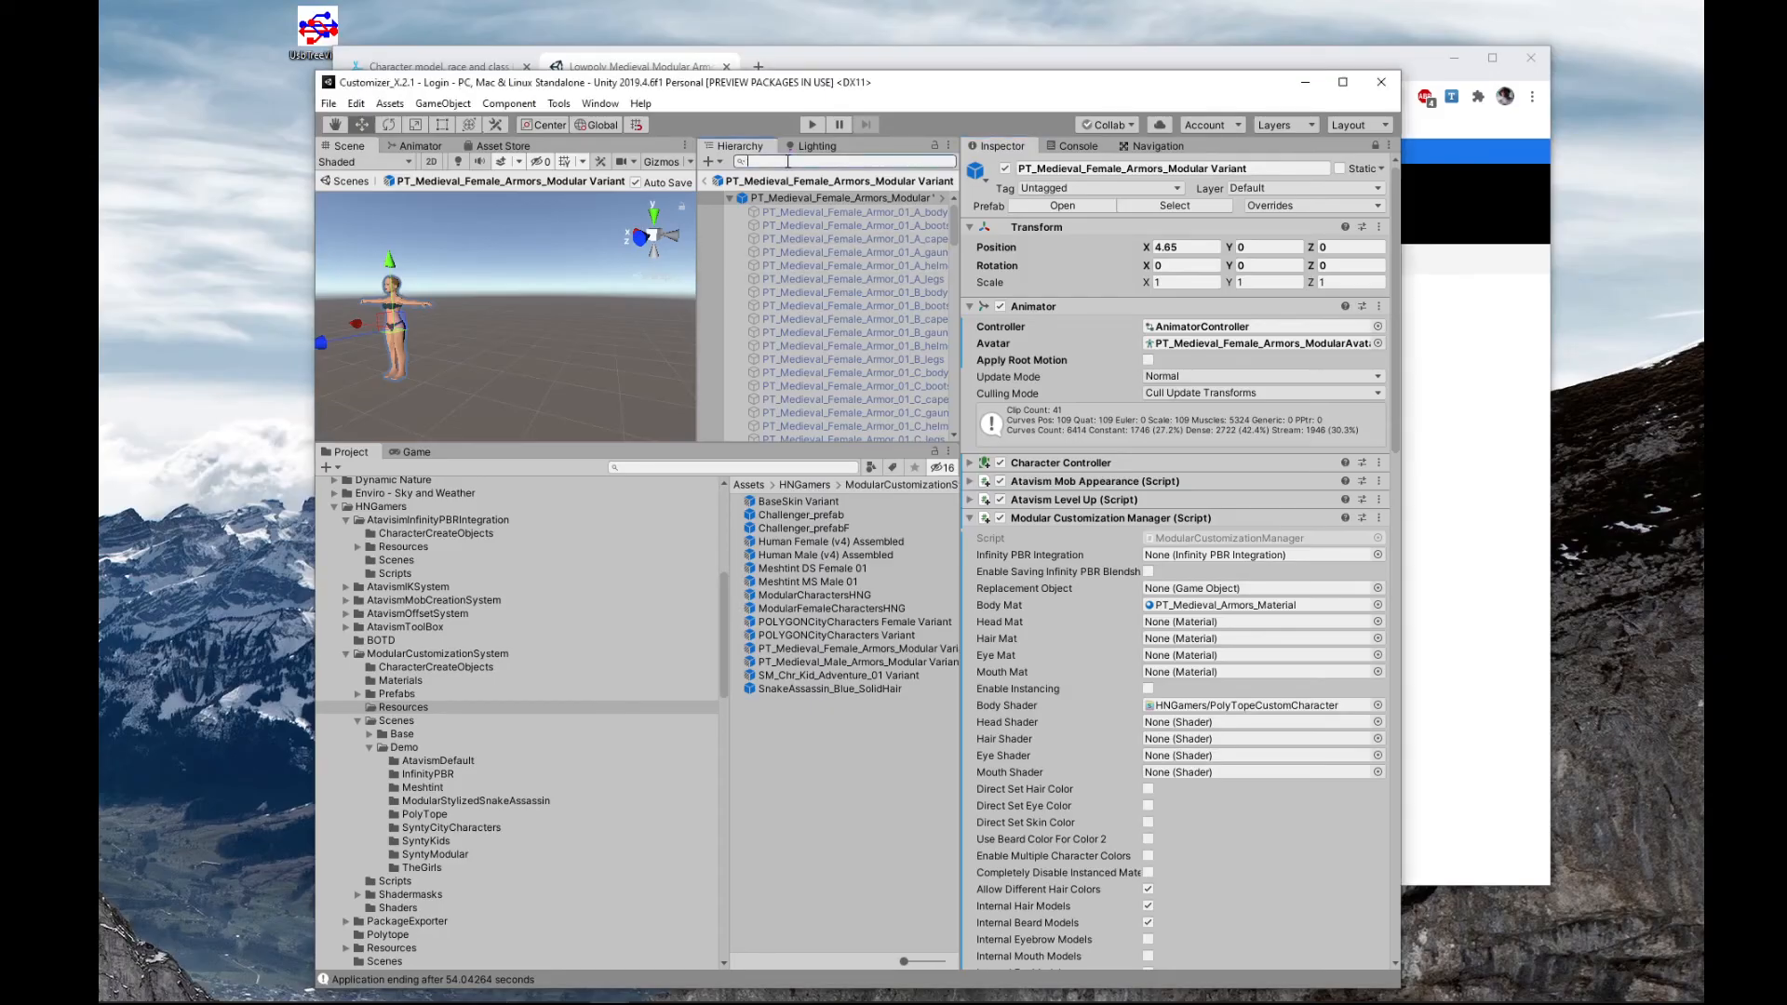
text(boday)
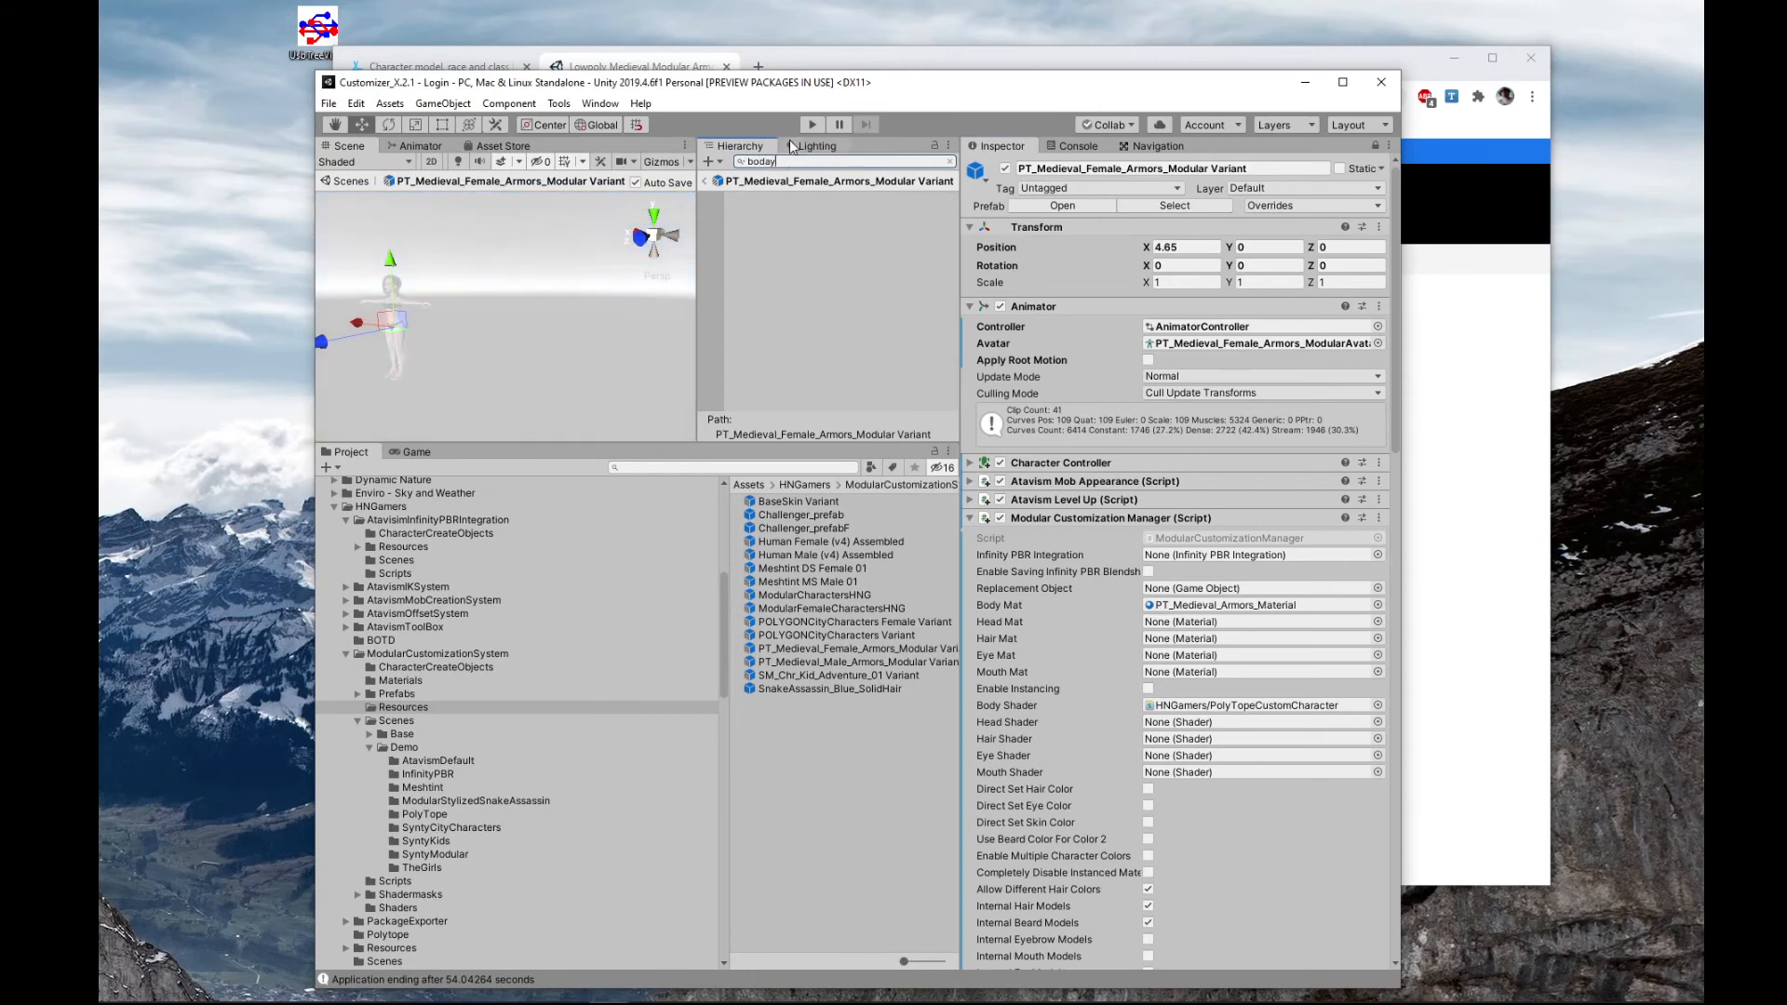
key(BackSpace)
key(BackSpace)
text(y)
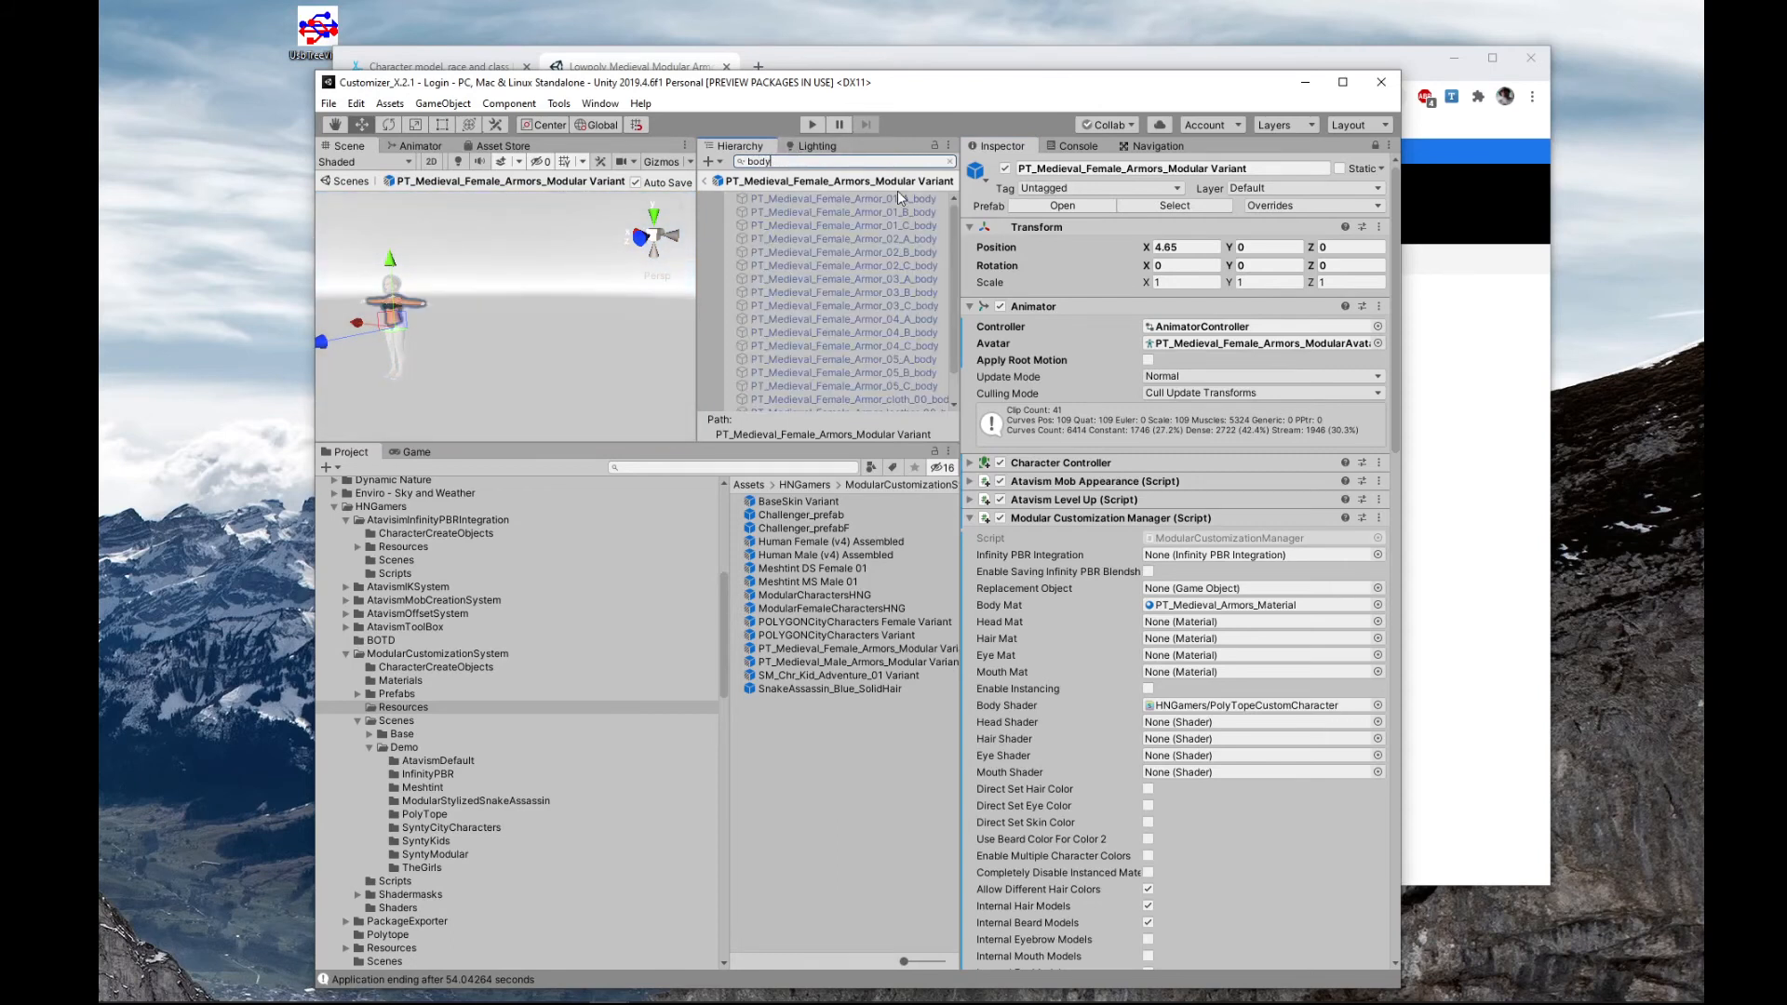
click(896, 198)
scroll(886, 233, down, 2)
shift+click(885, 388)
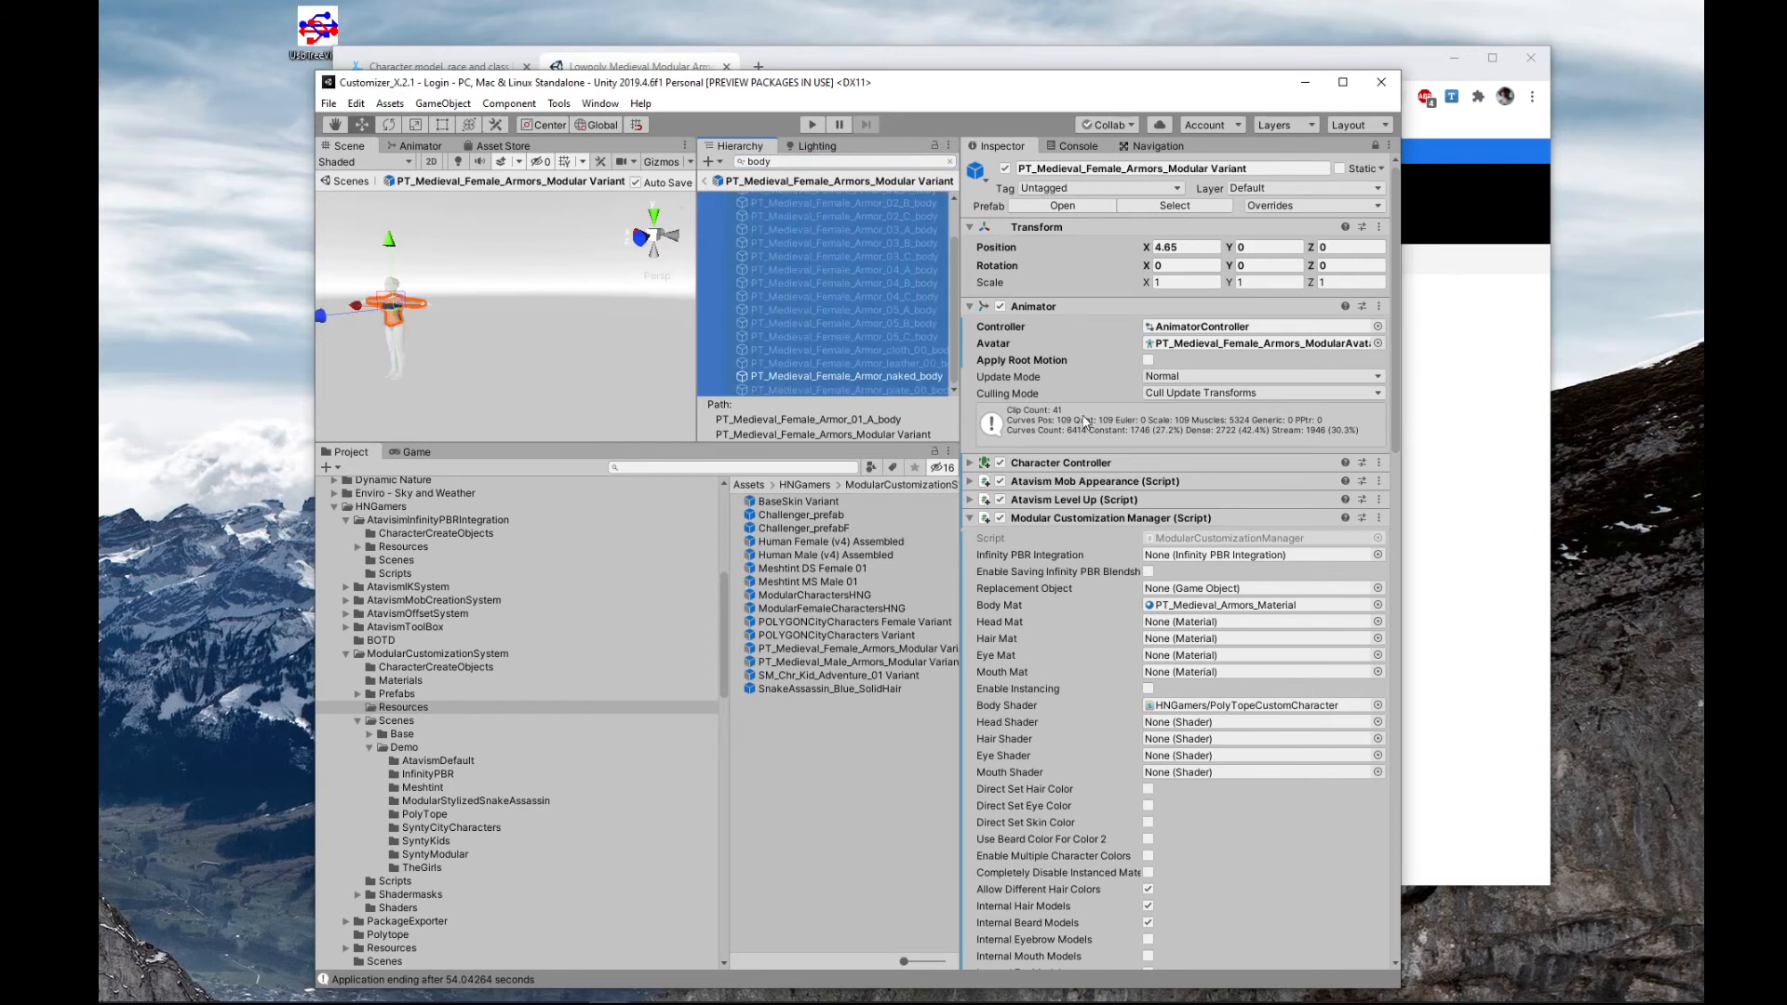
scroll(1109, 389, down, 10)
scroll(1112, 405, up, 10)
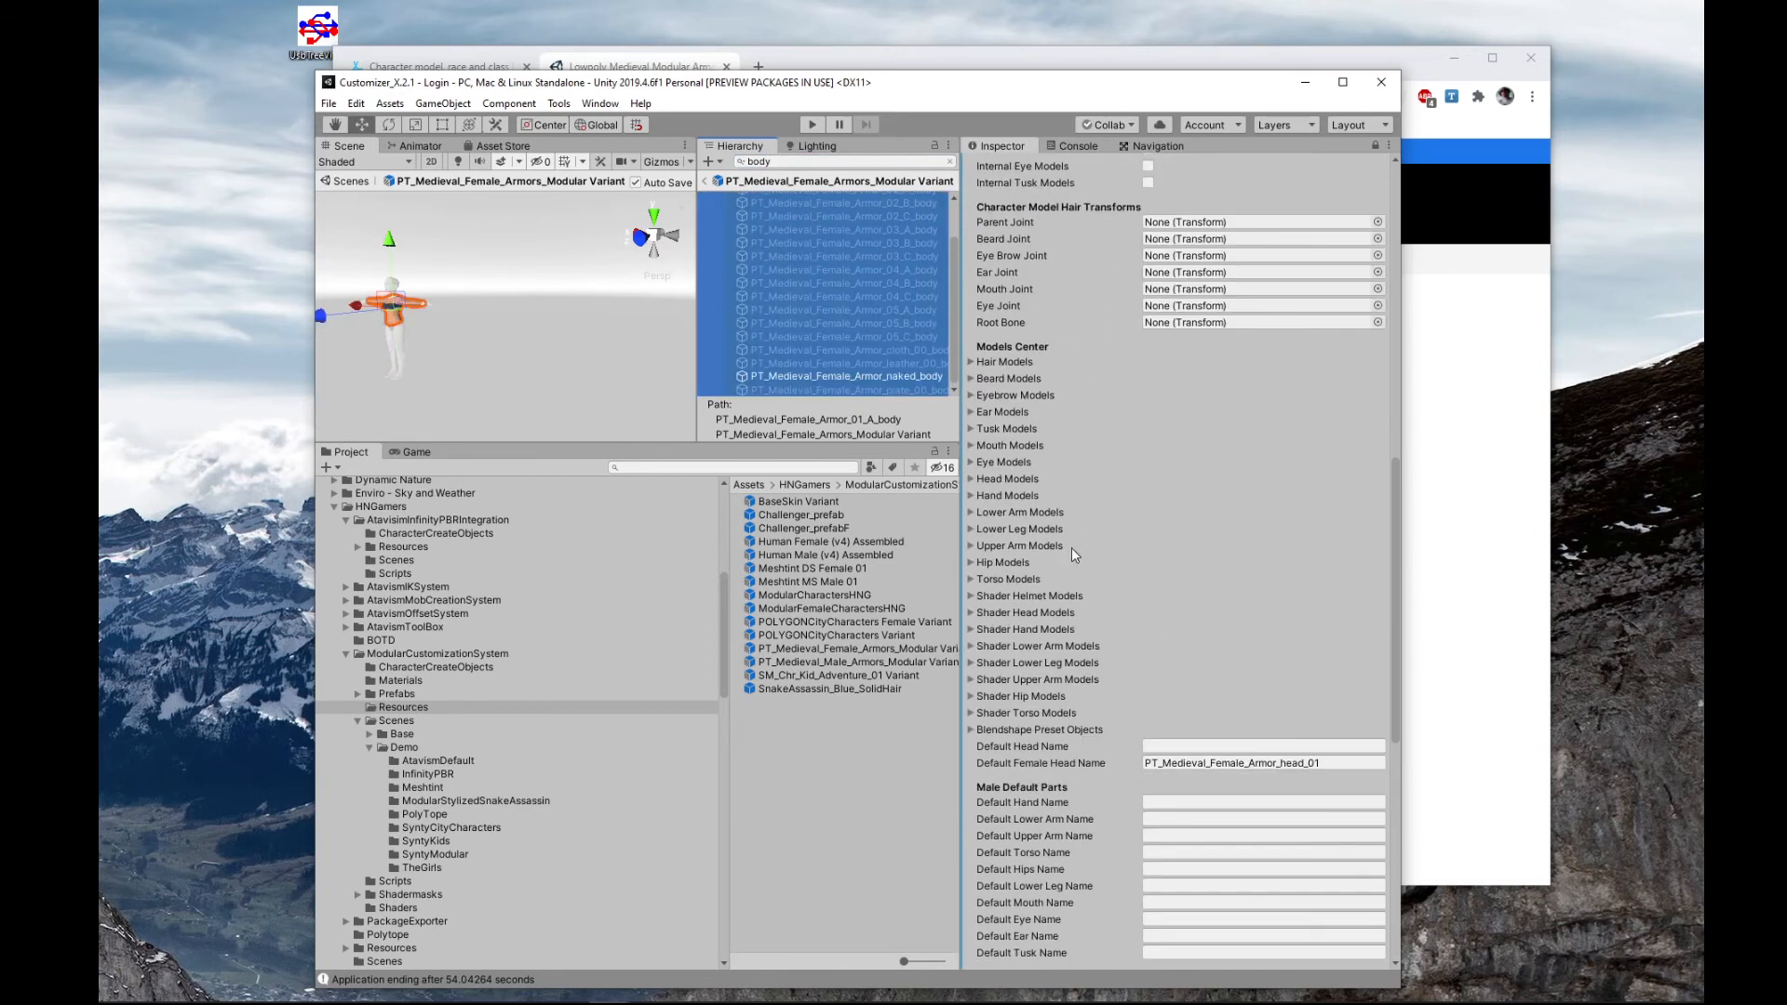
drag(868, 326, 972, 645)
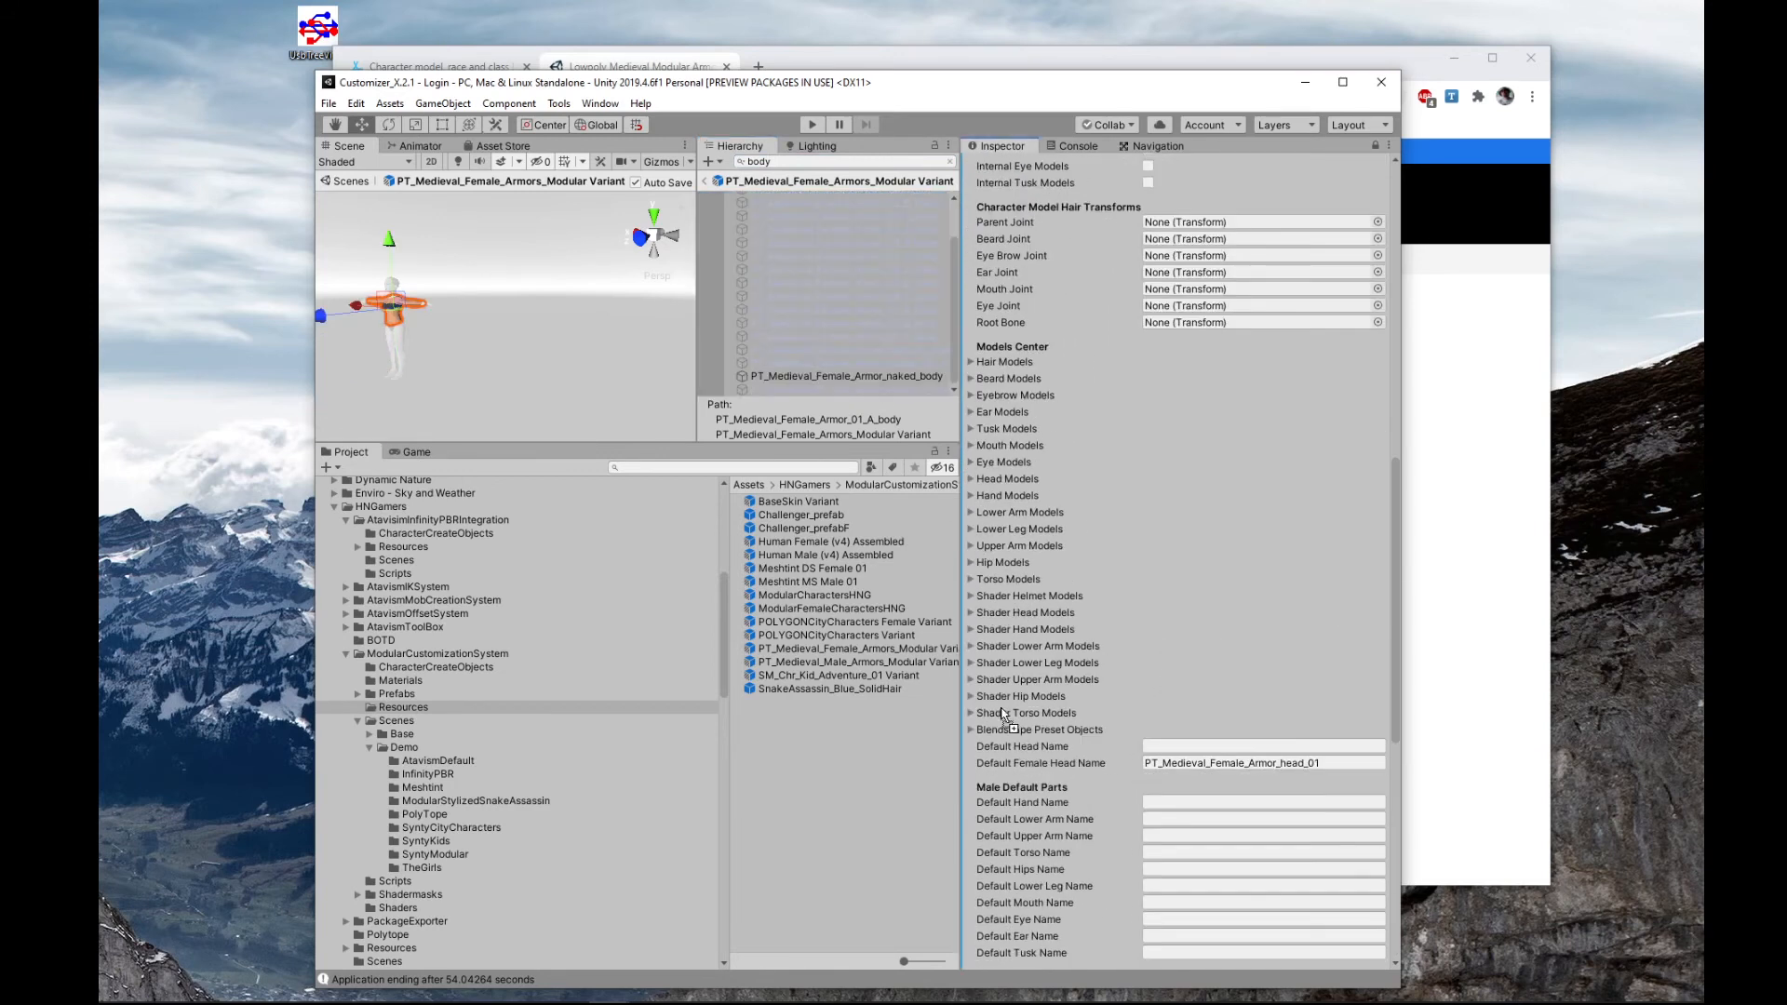
drag(1003, 715, 1033, 759)
- Filter the female variant's hierarchy by "boots" and add all the boots parts to Shader Lower Leg Models
click(949, 161)
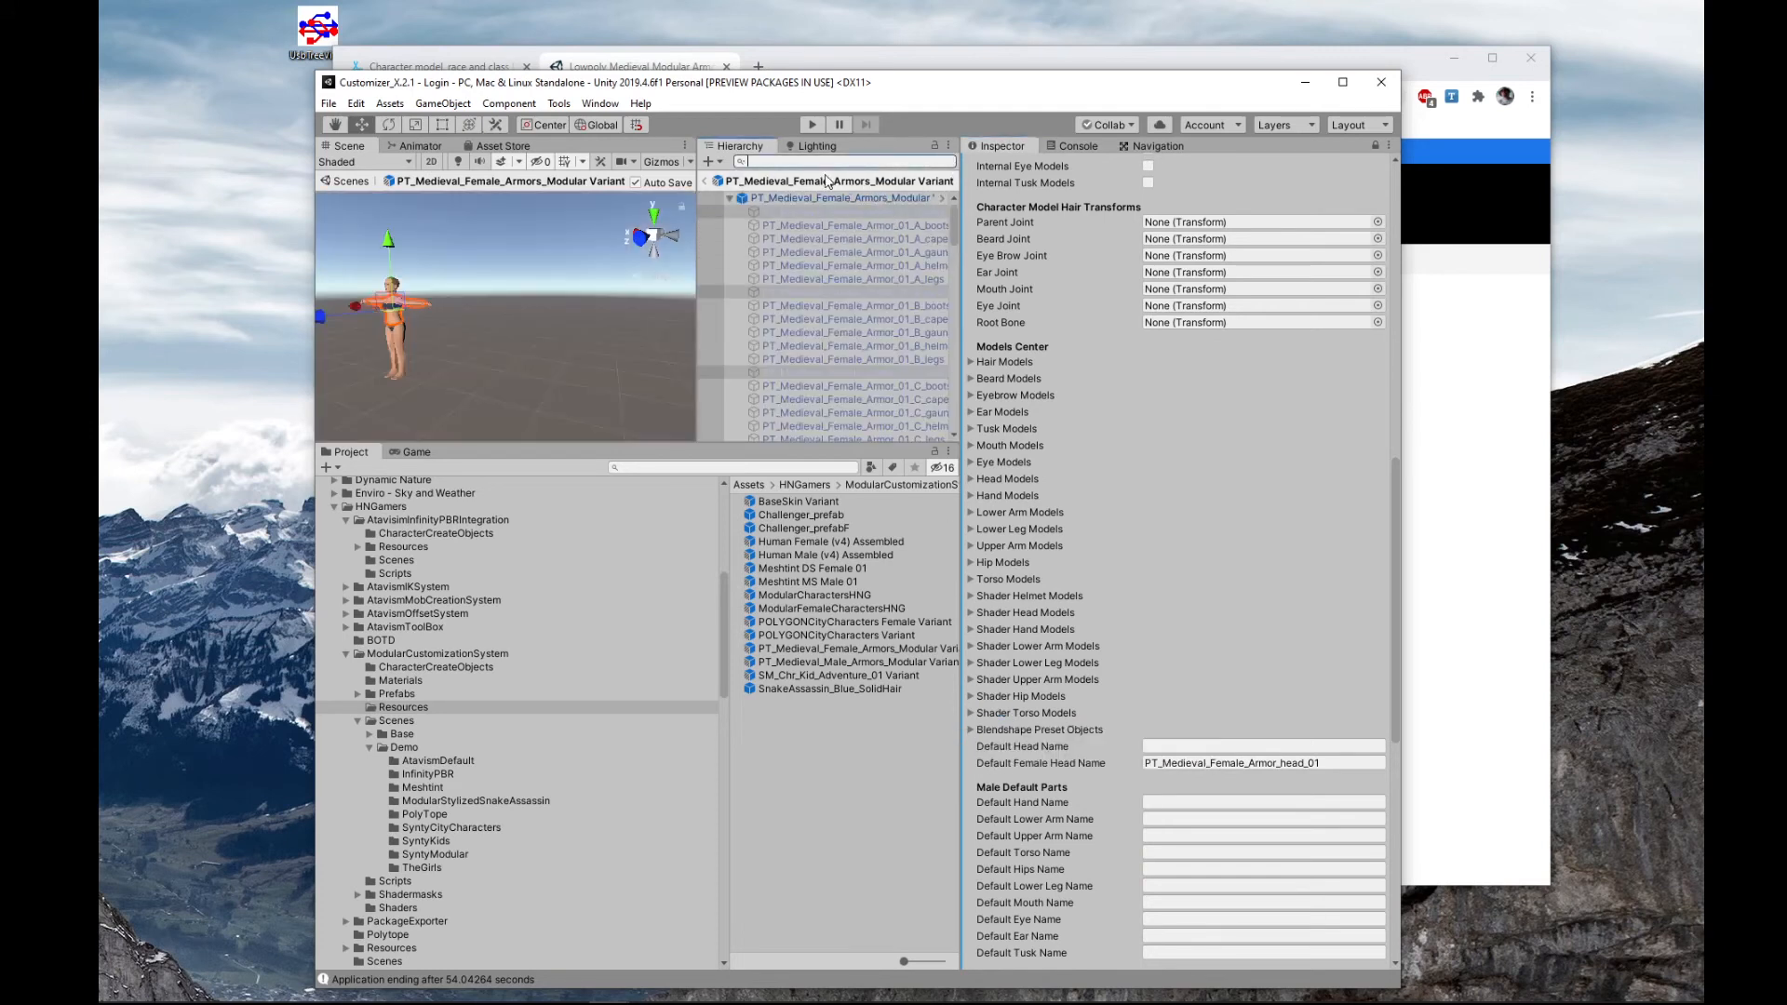
text(bootas)
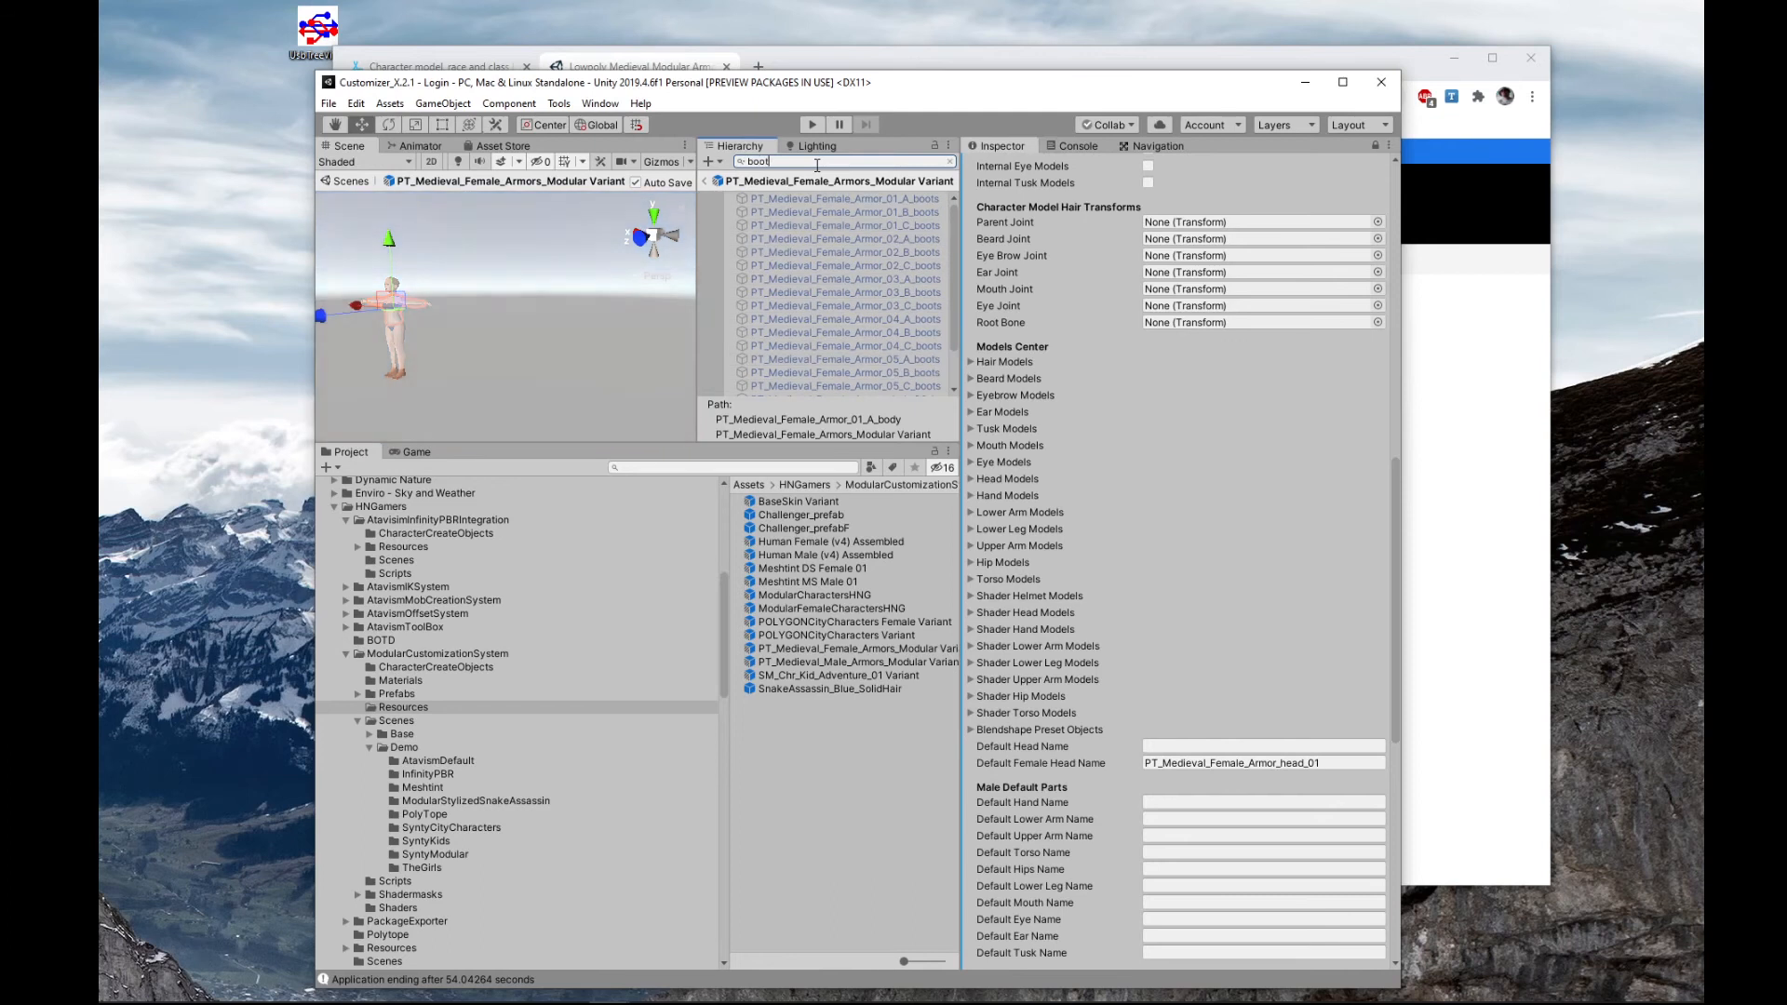
key(BackSpace)
key(BackSpace)
text(s)
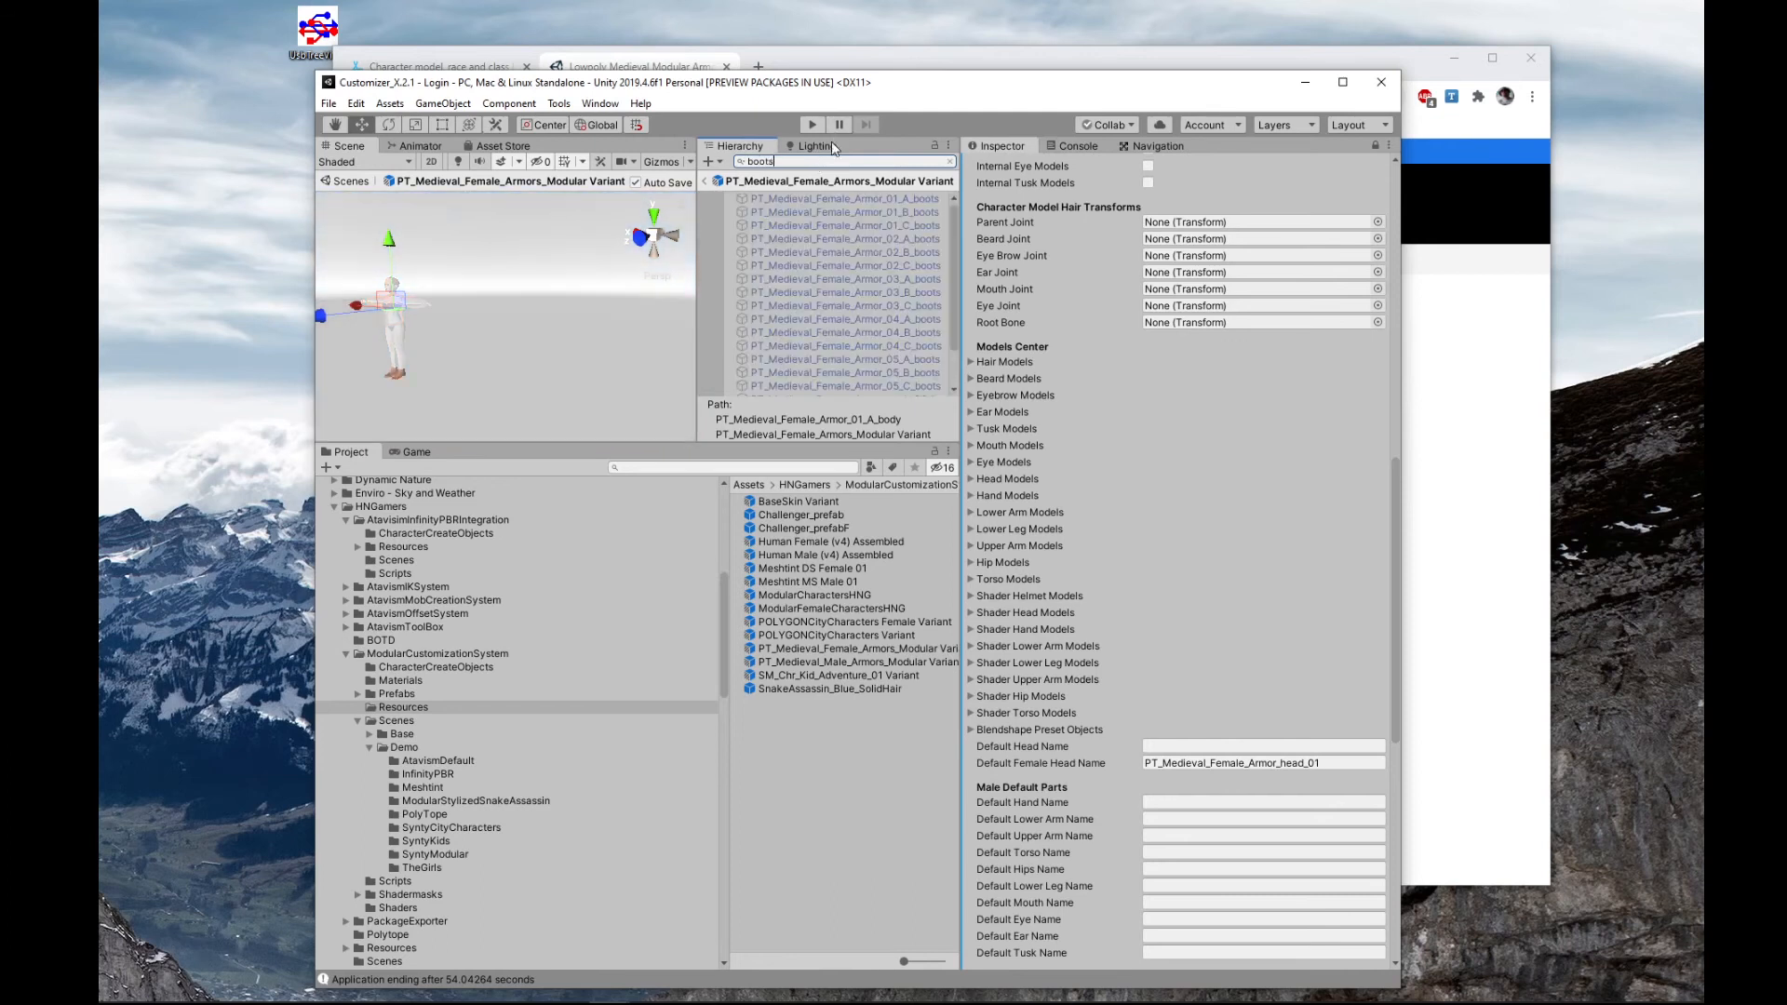
click(823, 199)
scroll(838, 270, down, 2)
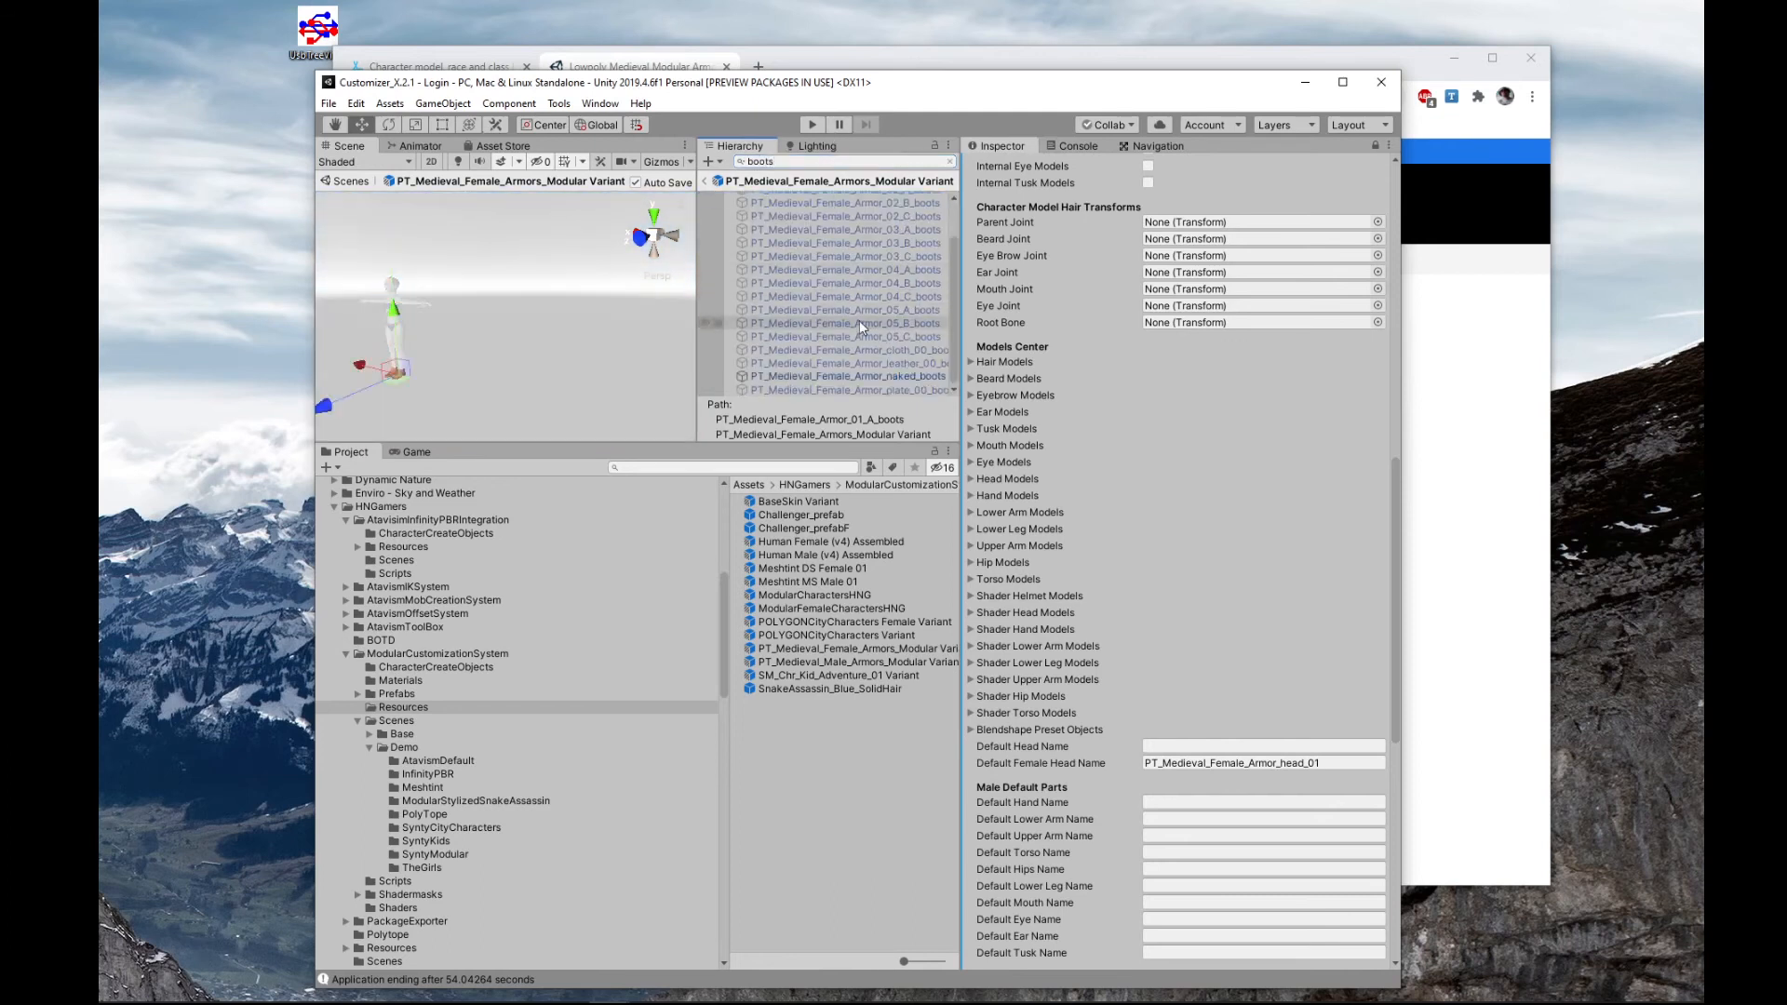
shift+click(872, 387)
drag(871, 328, 1033, 730)
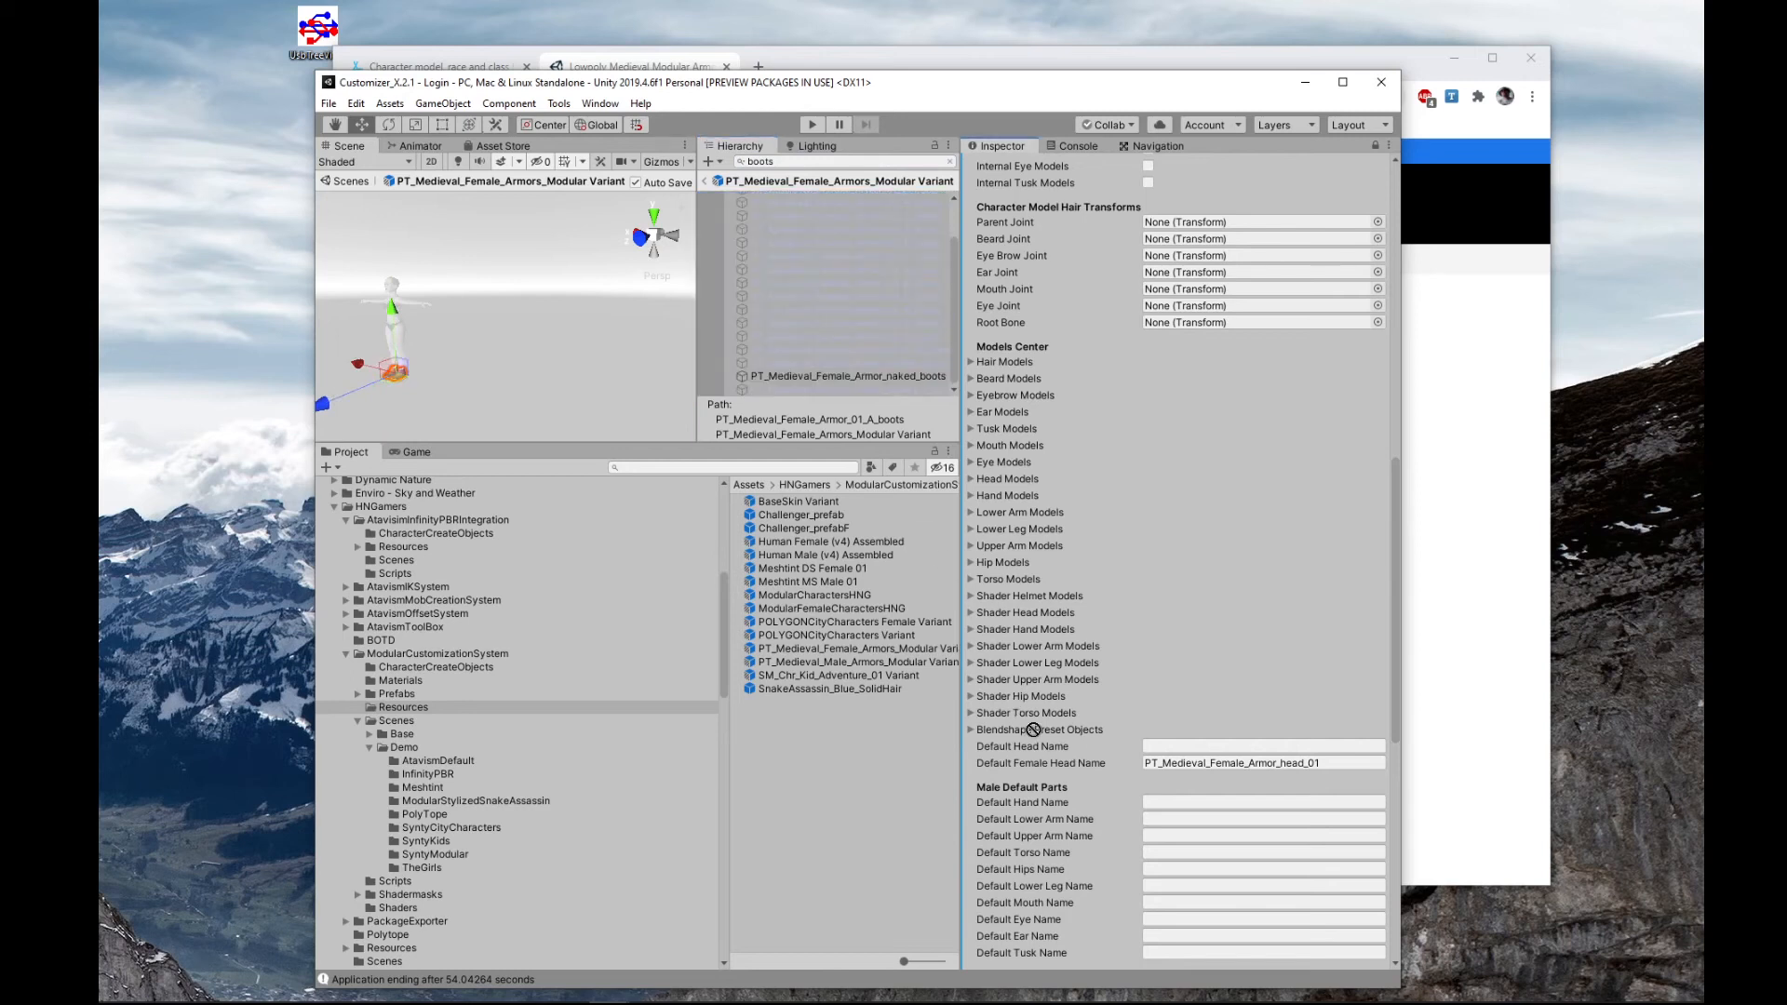
drag(1063, 659, 971, 667)
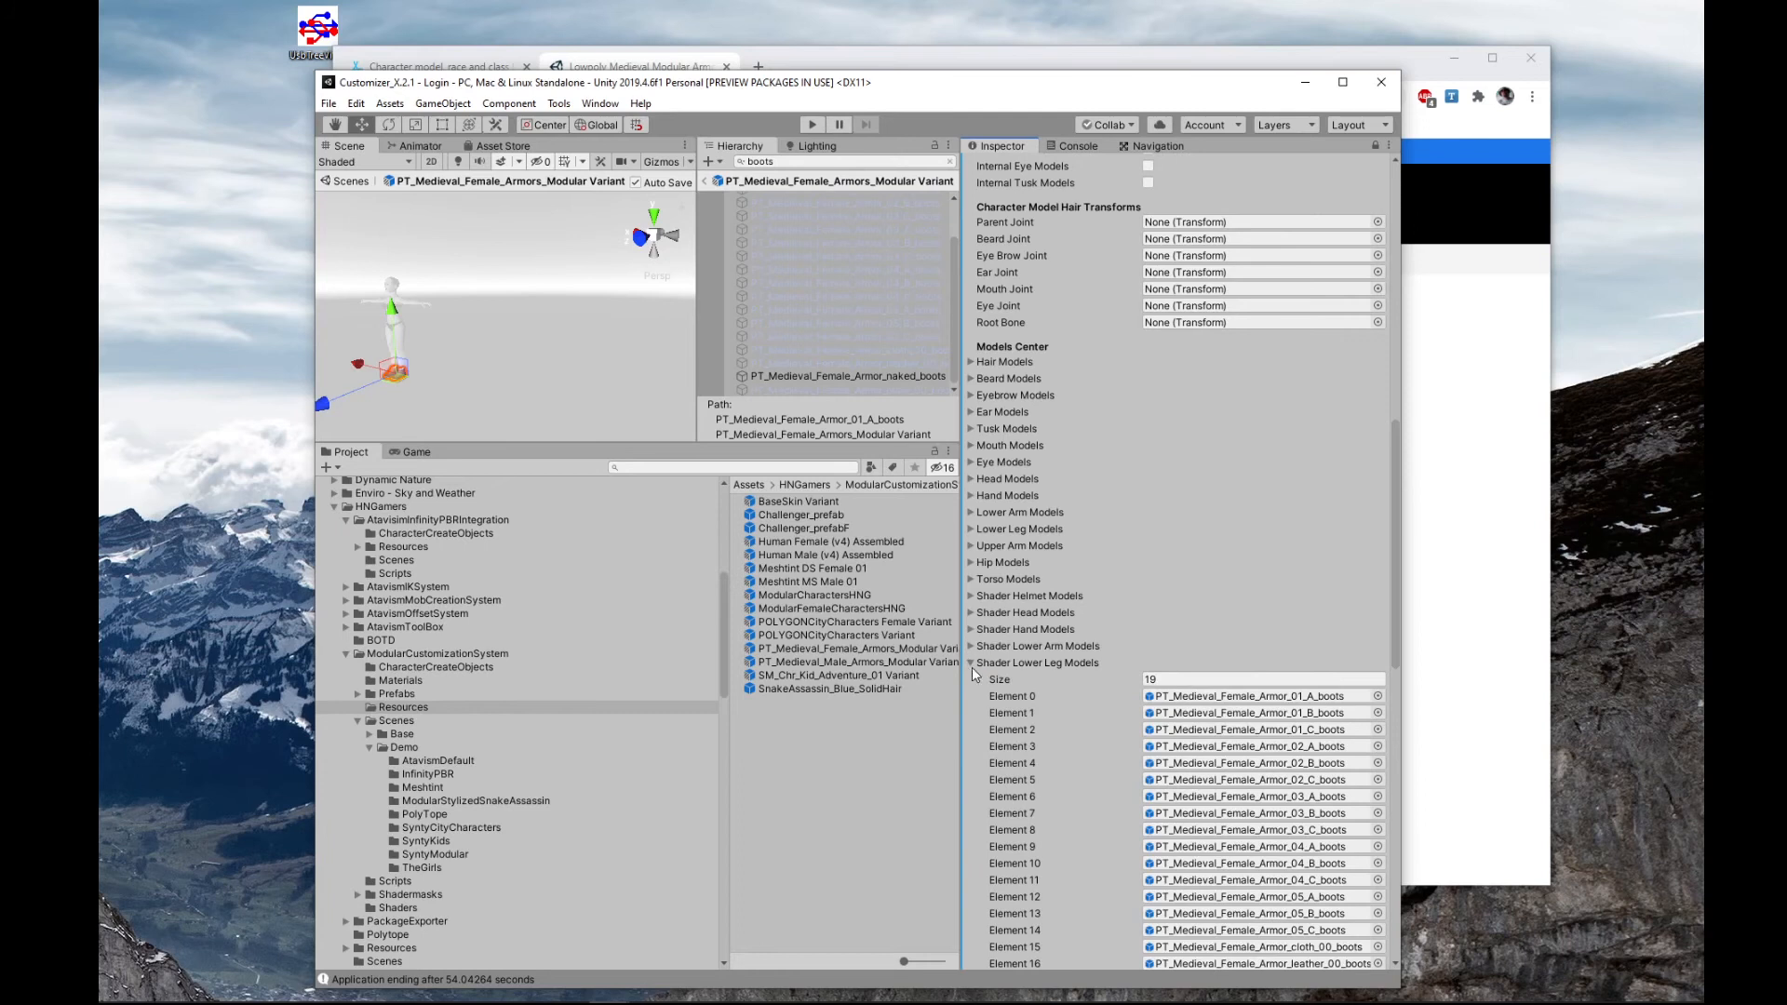
click(970, 662)
- Filter the female variant's hierarchy by "gaunt" and add all the gauntlets parts to their matching shader models list
click(950, 162)
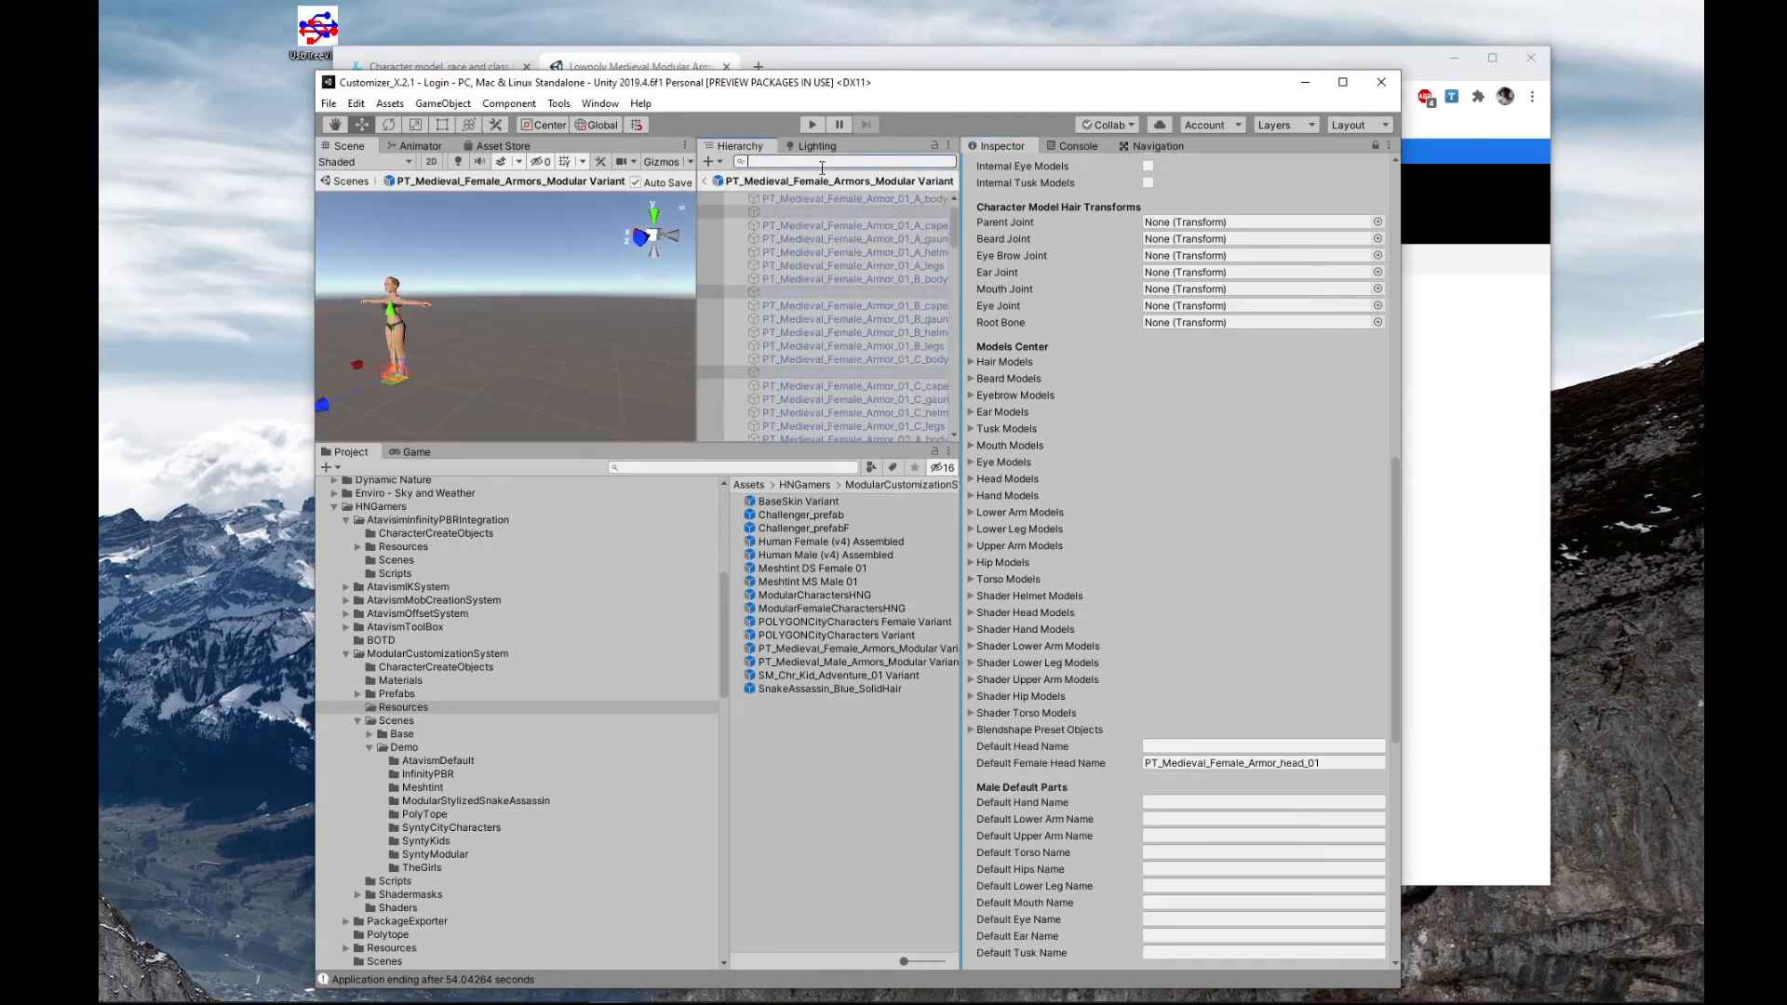
text(gauntl)
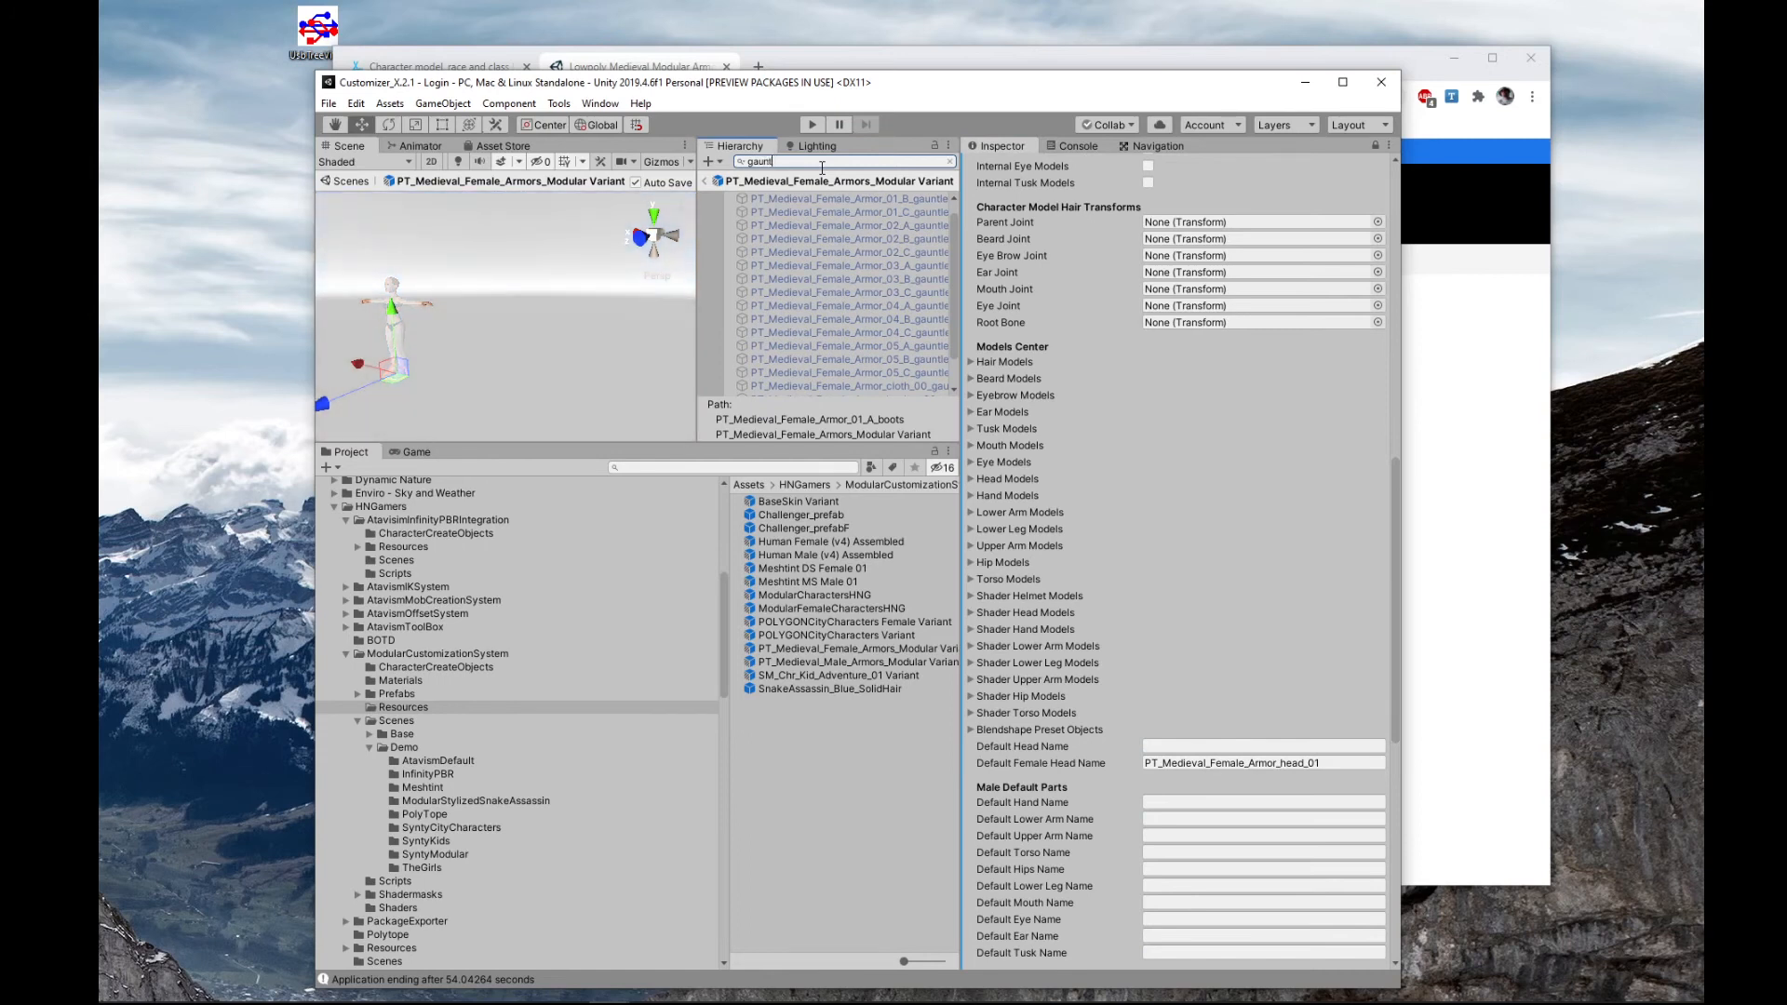
click(896, 196)
scroll(898, 298, down, 3)
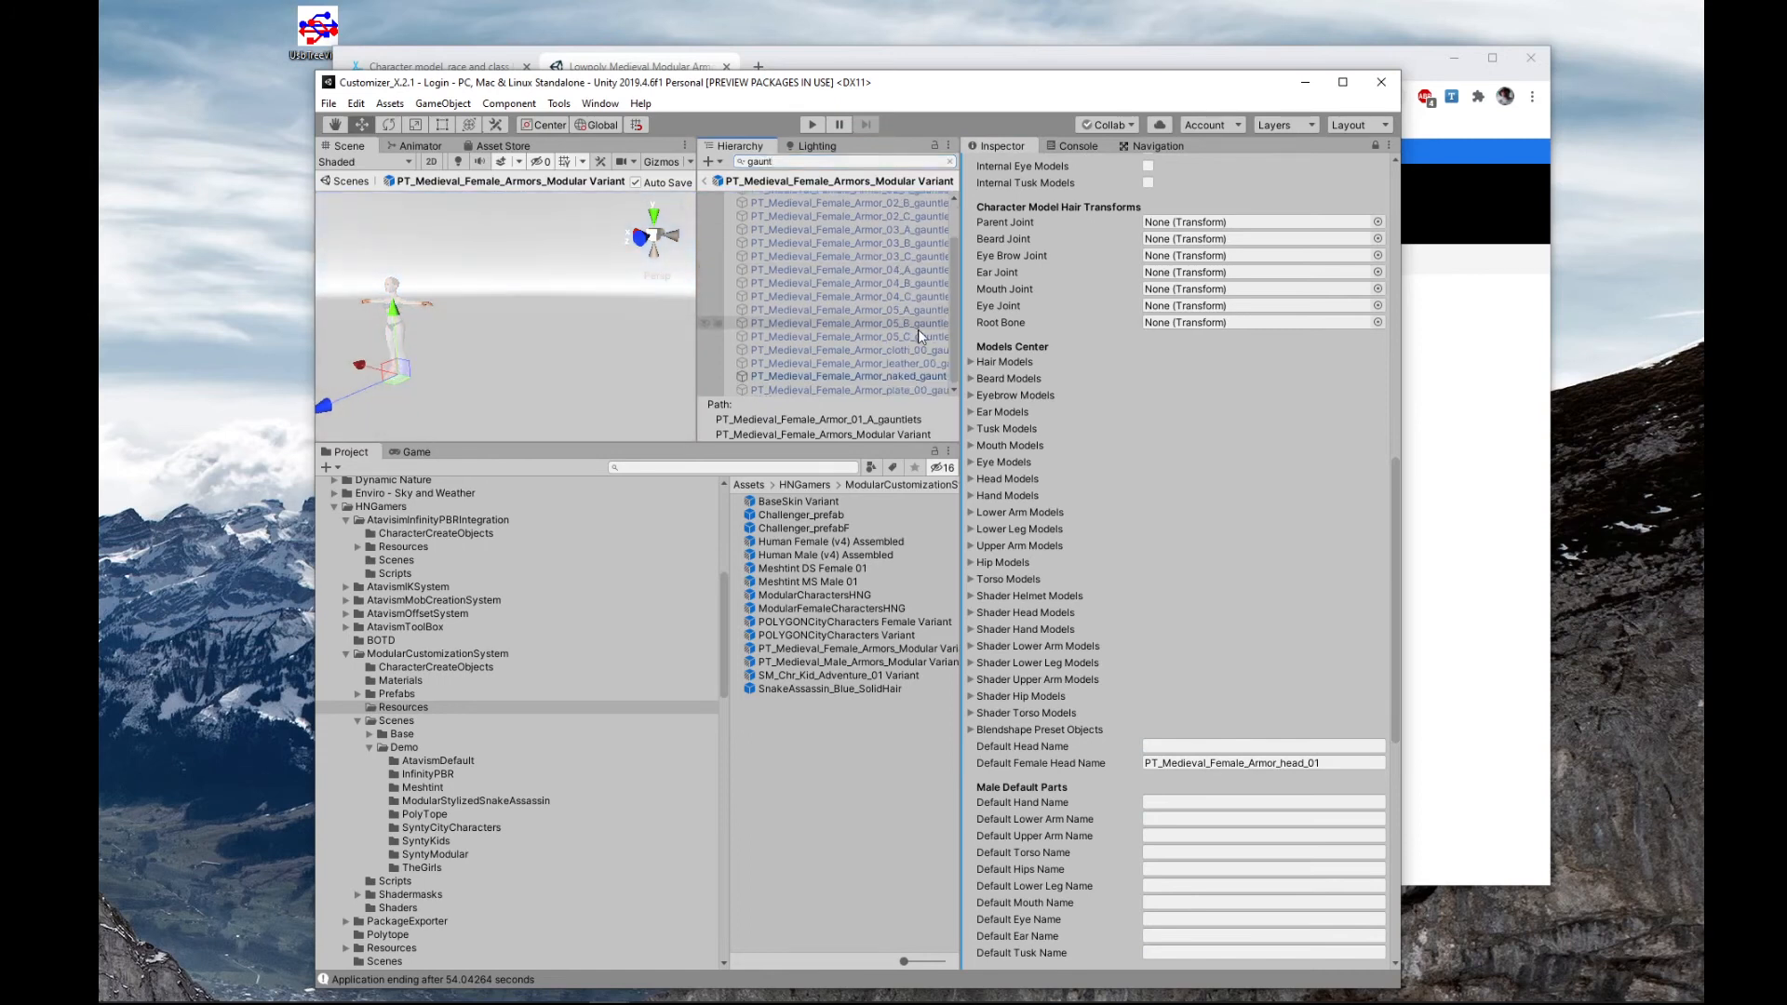
shift+click(904, 390)
drag(964, 456, 1065, 683)
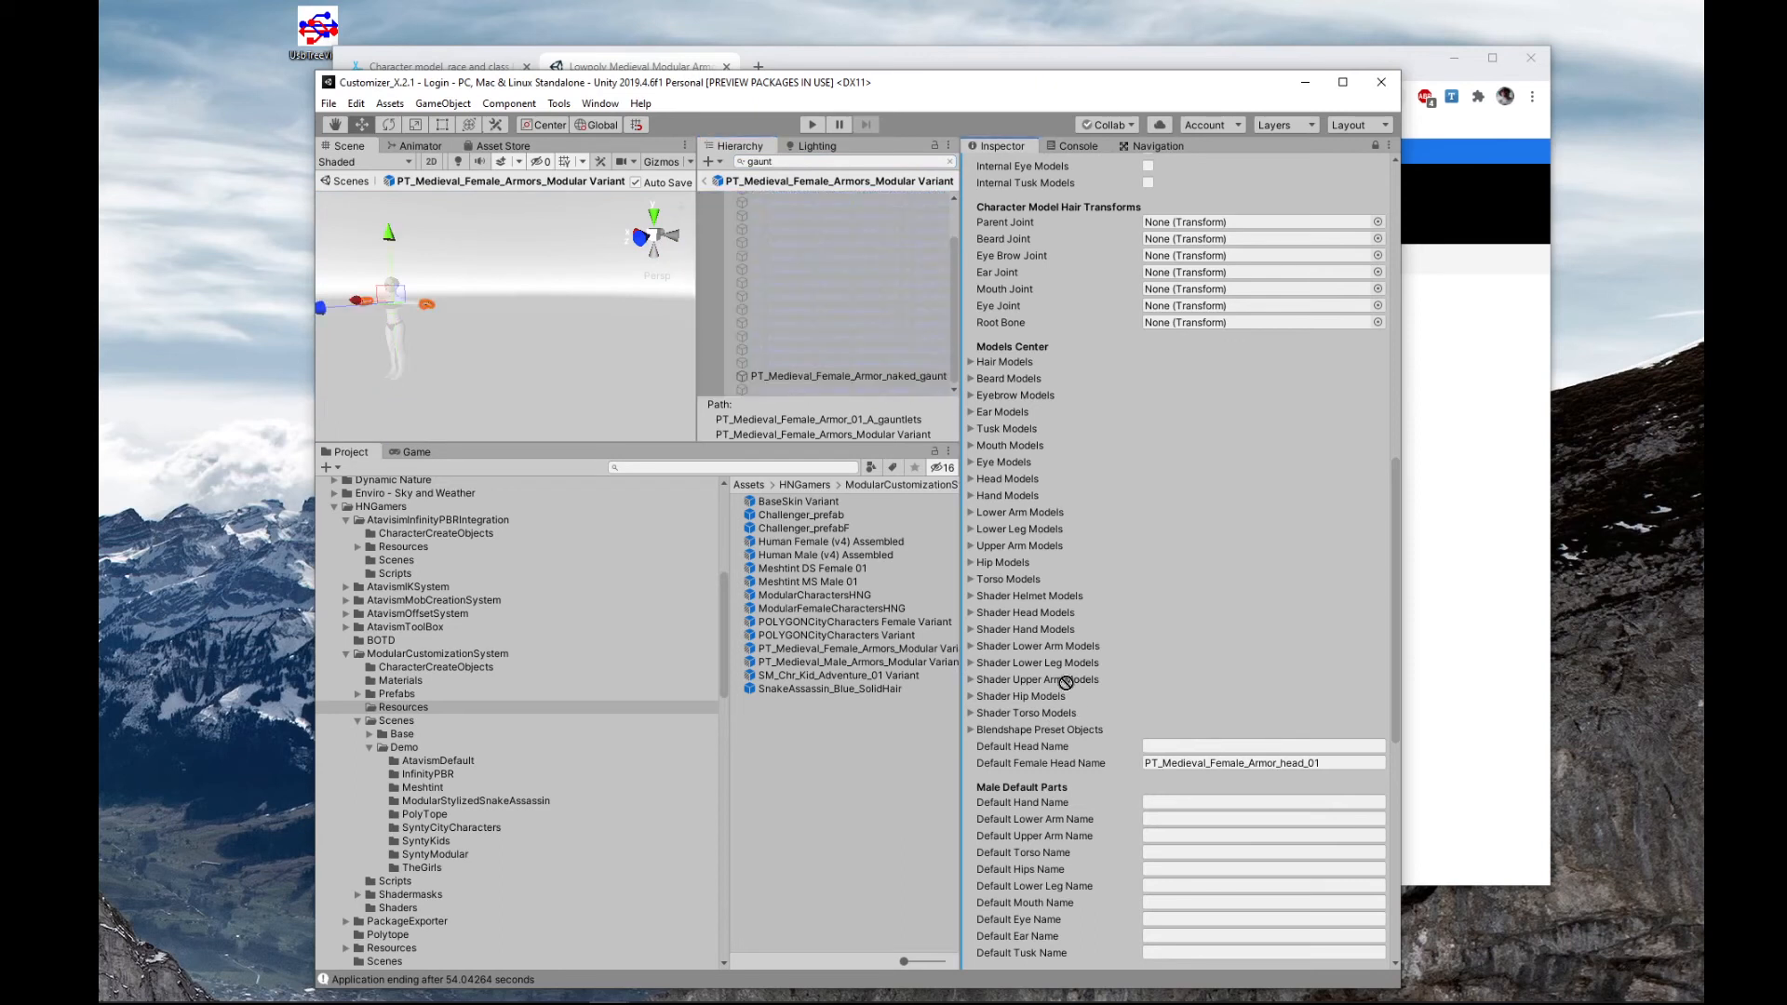
- Filter the female variant's hierarchy by "legs" and add all the legs parts to Shader Hip Models
click(950, 162)
click(896, 240)
click(790, 162)
text(legs)
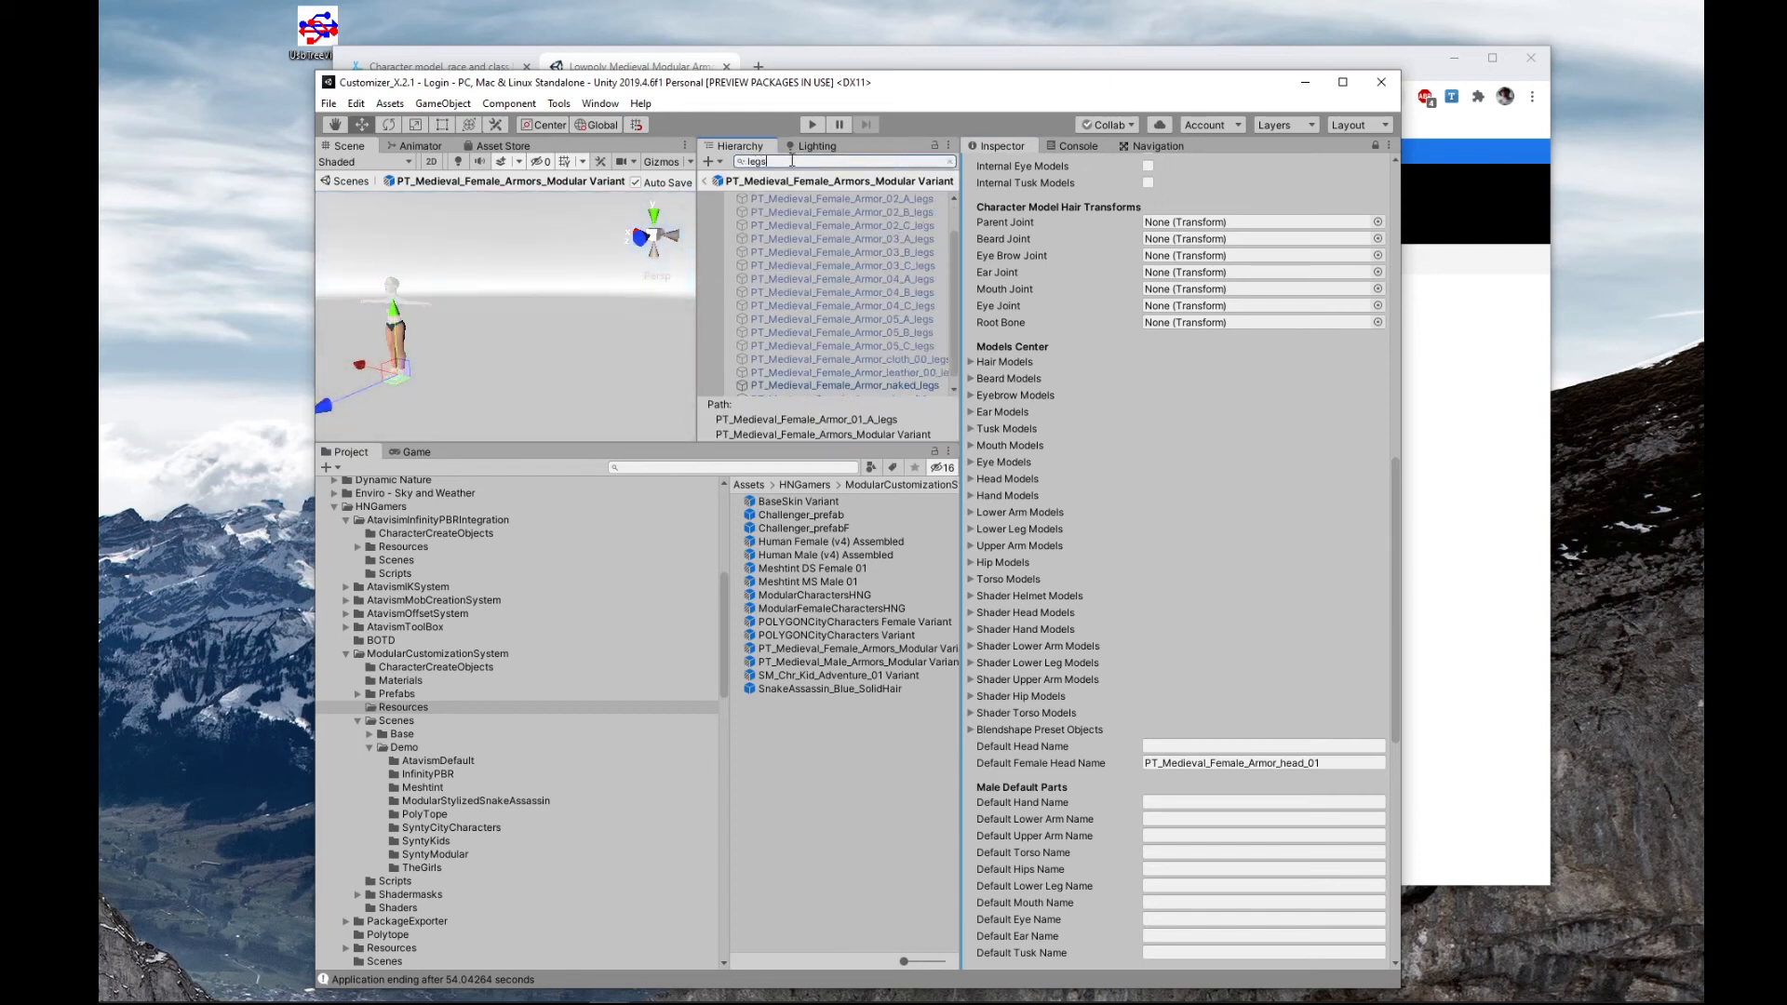
scroll(833, 254, up, 1)
scroll(904, 338, down, 2)
shift+click(890, 389)
drag(869, 322, 952, 515)
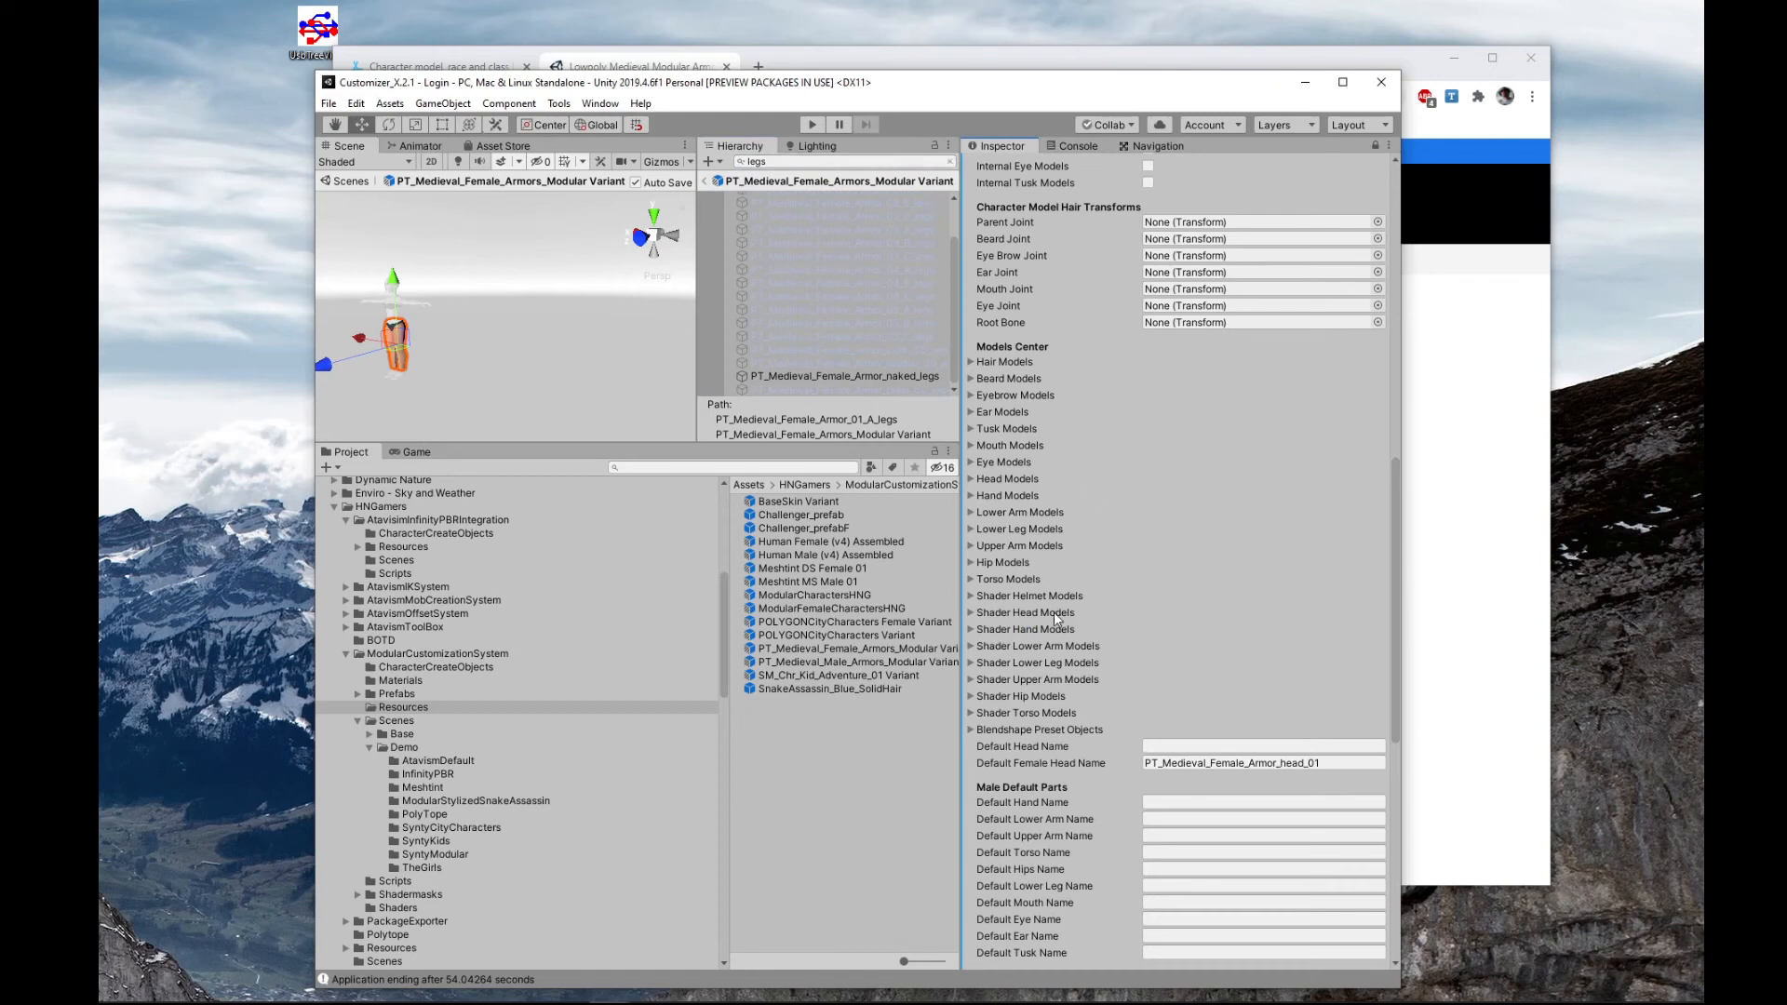
drag(850, 284, 1032, 696)
- Remove the misplaced legs entries from the female variant's Shader Lower Leg Models by setting the list size to 19
click(971, 664)
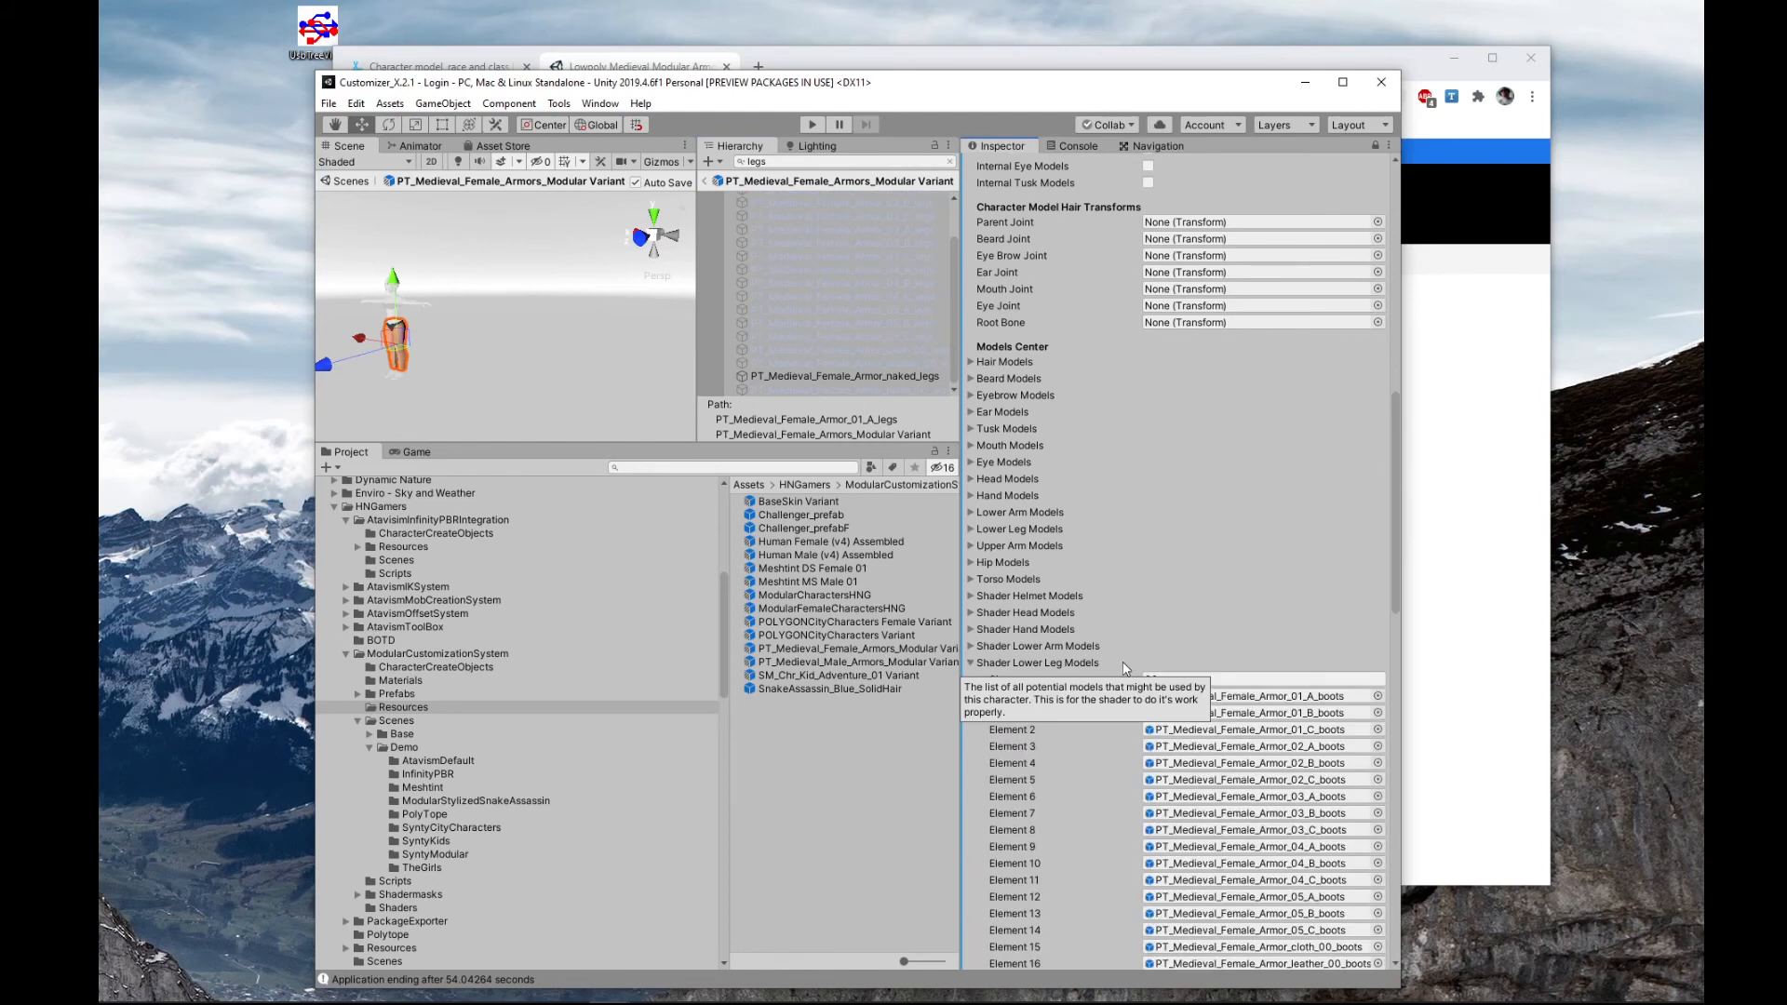
scroll(1195, 705, down, 10)
scroll(1249, 456, up, 5)
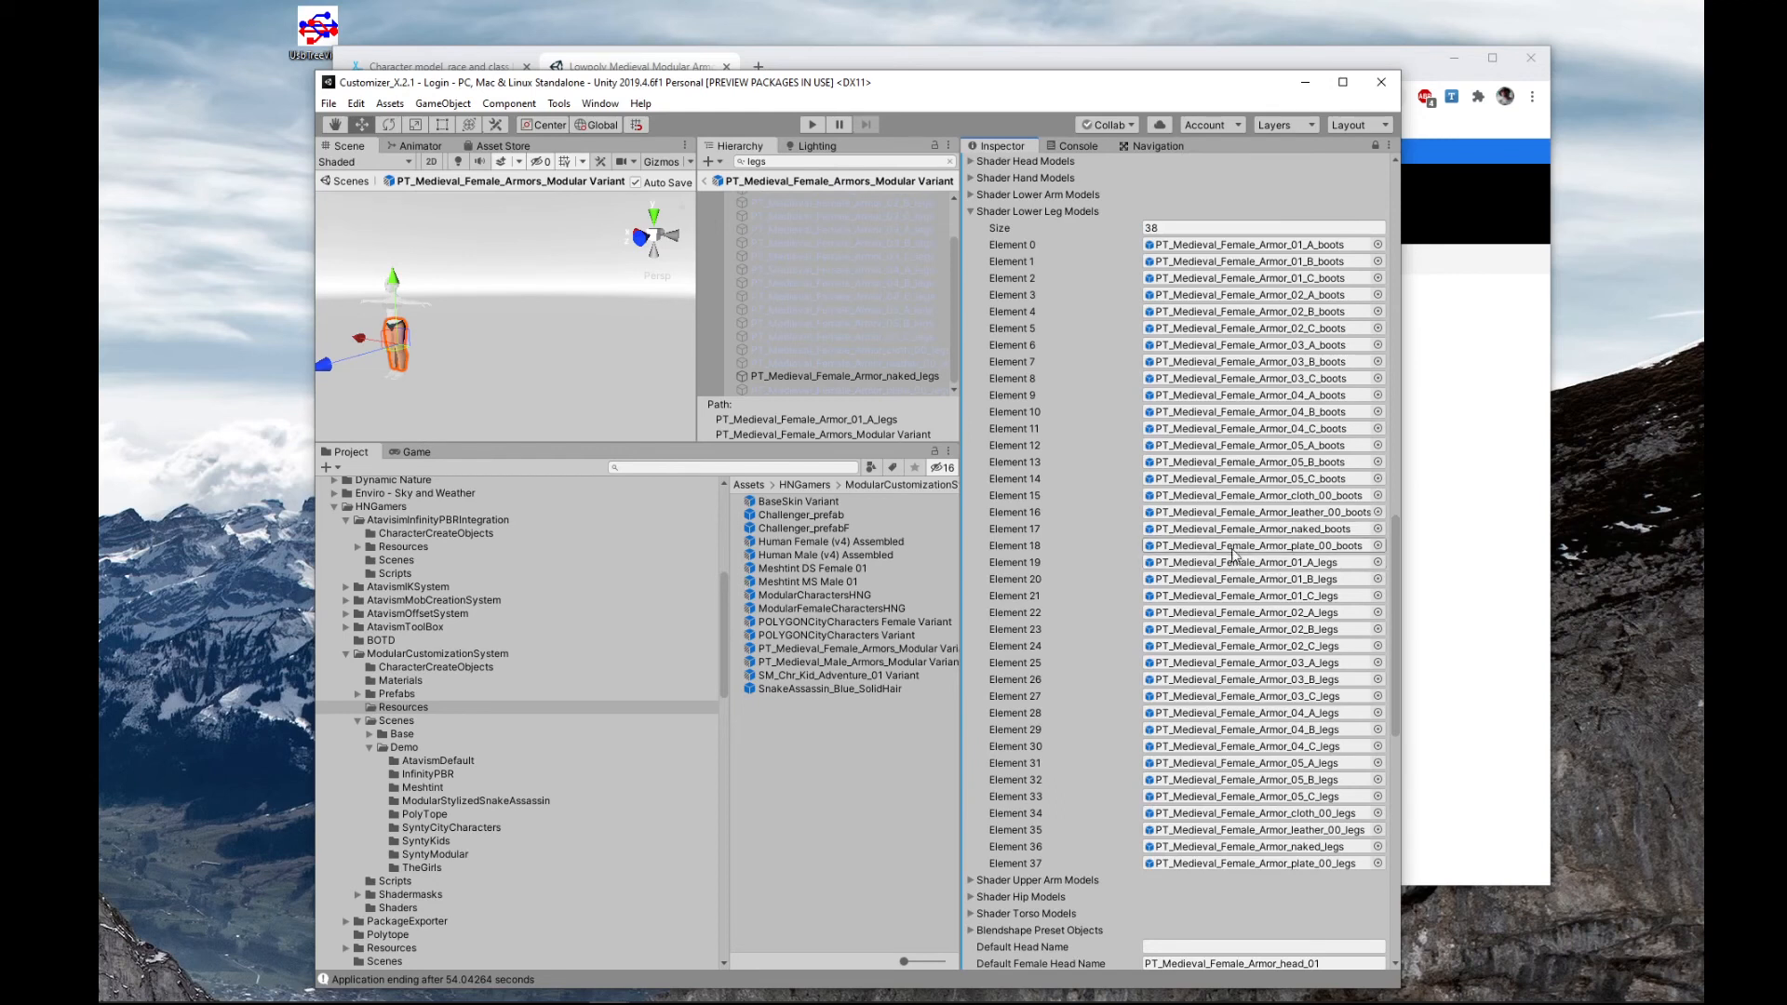
scroll(1141, 373, up, 3)
click(1168, 527)
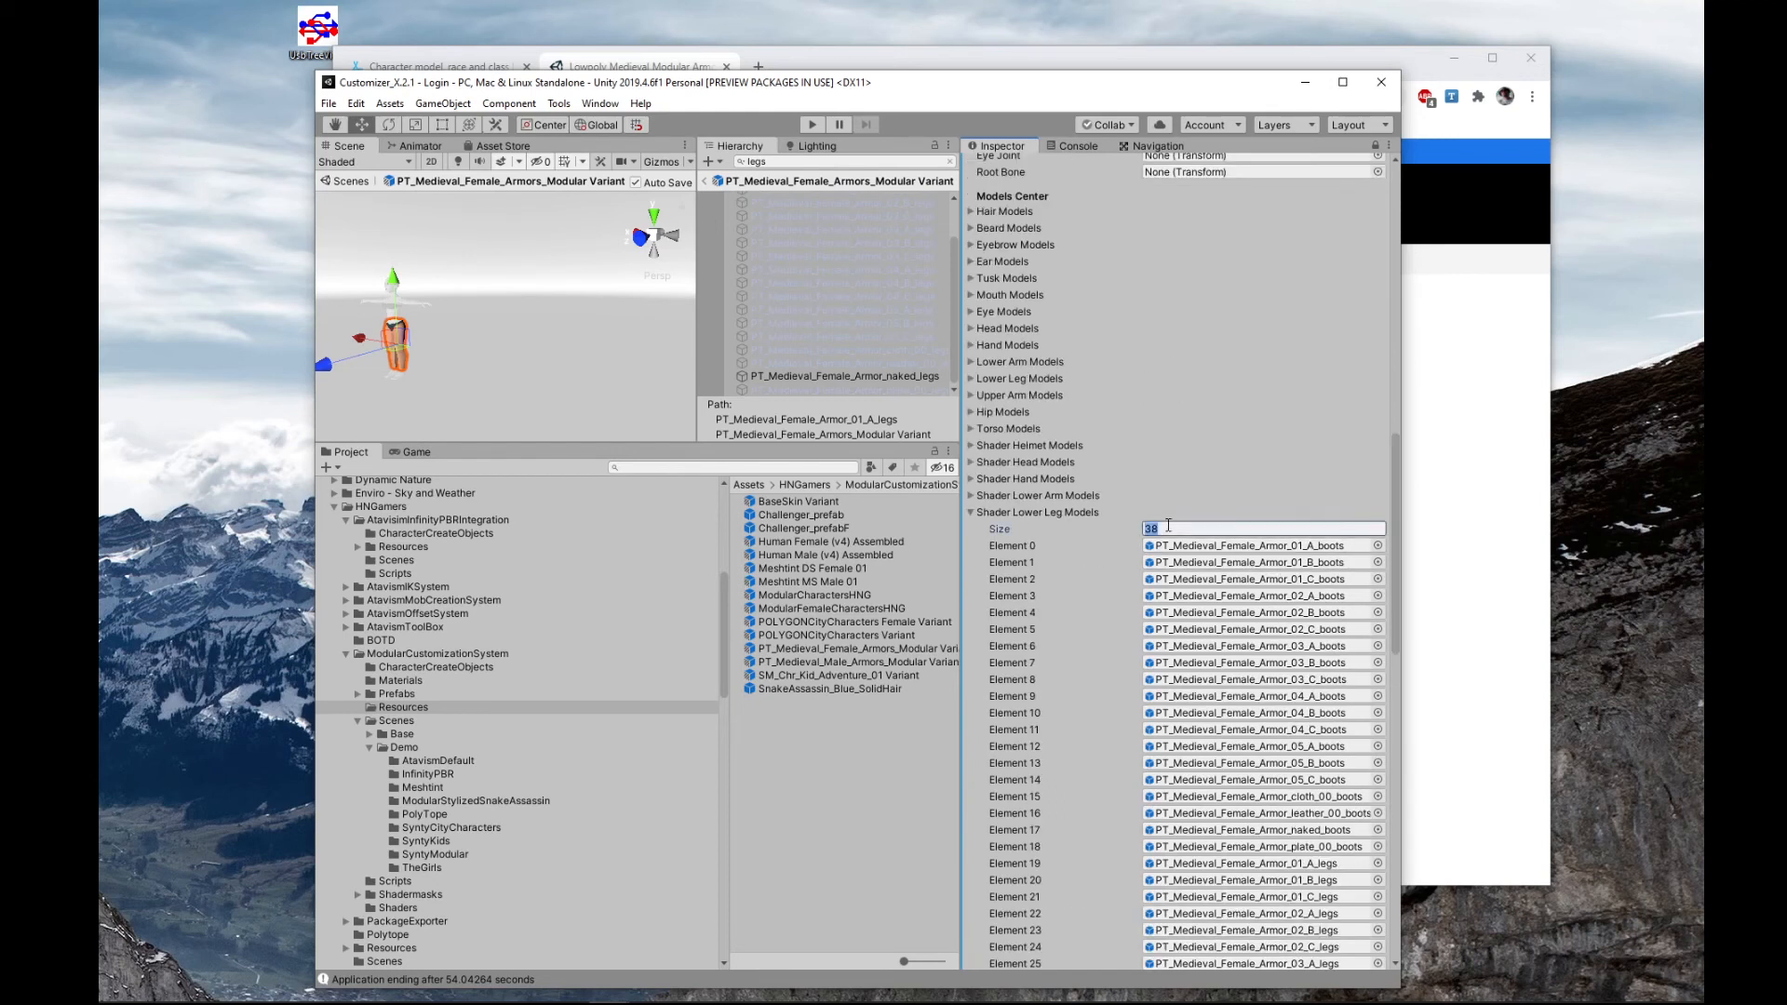
text(19)
click(1242, 629)
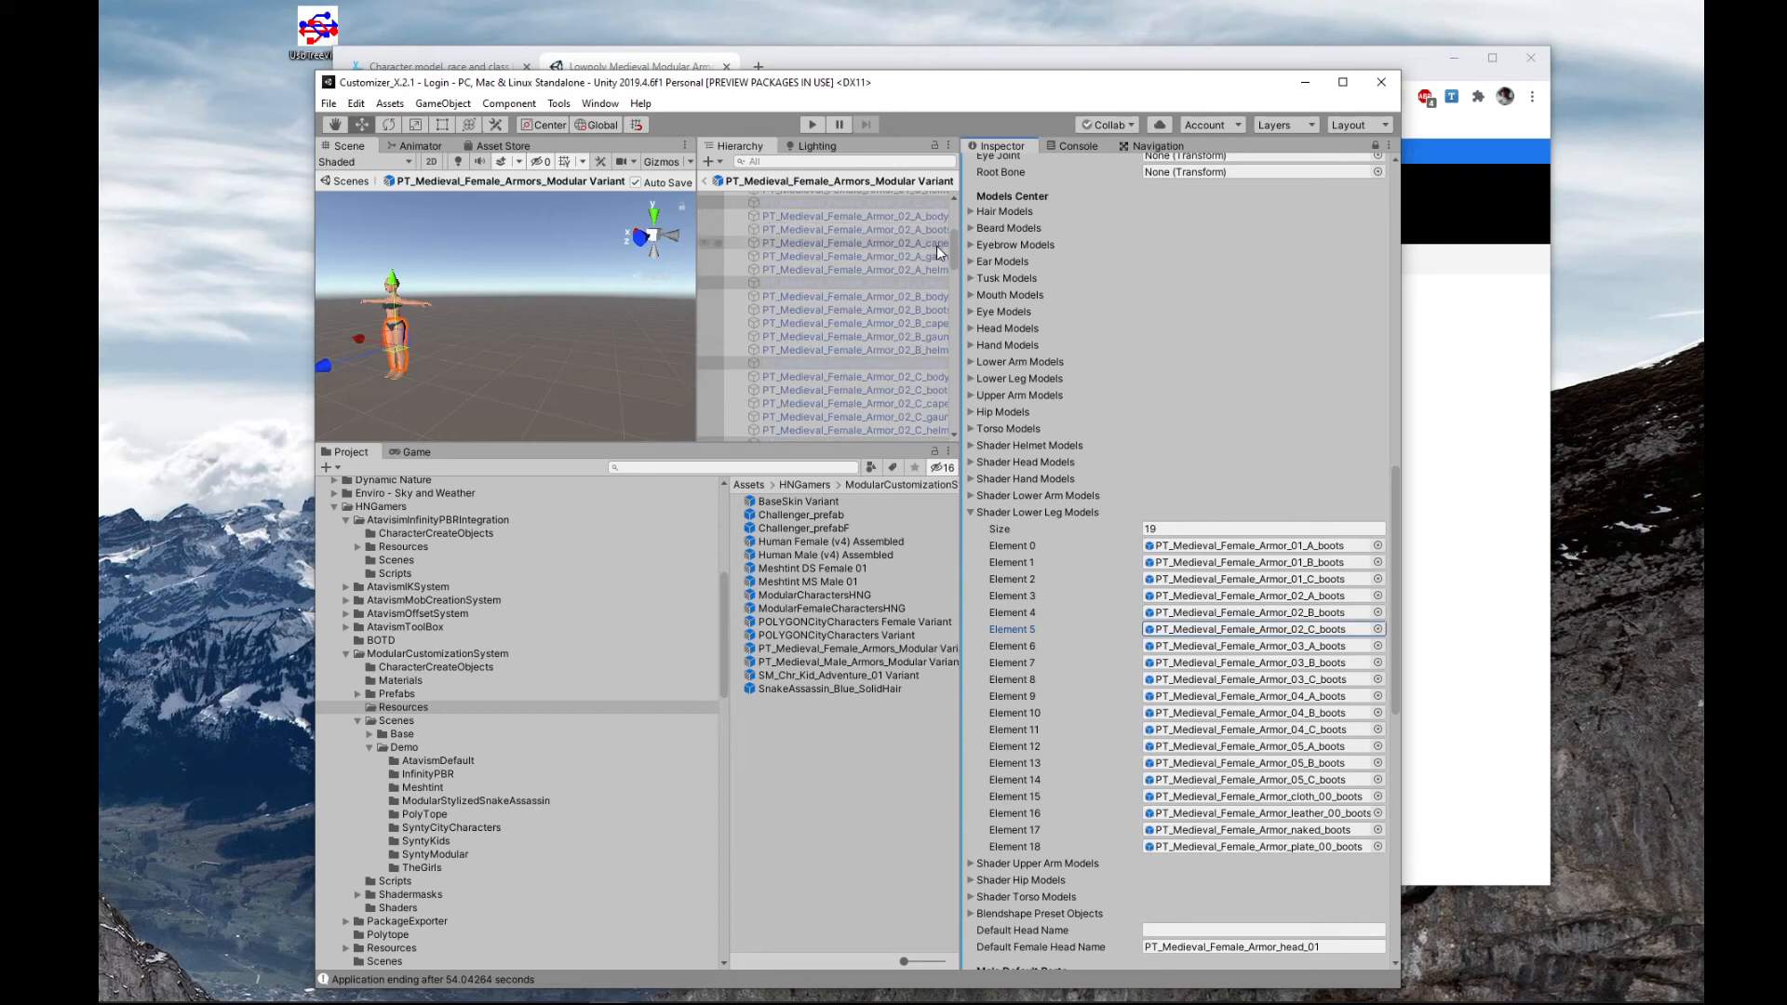
click(969, 512)
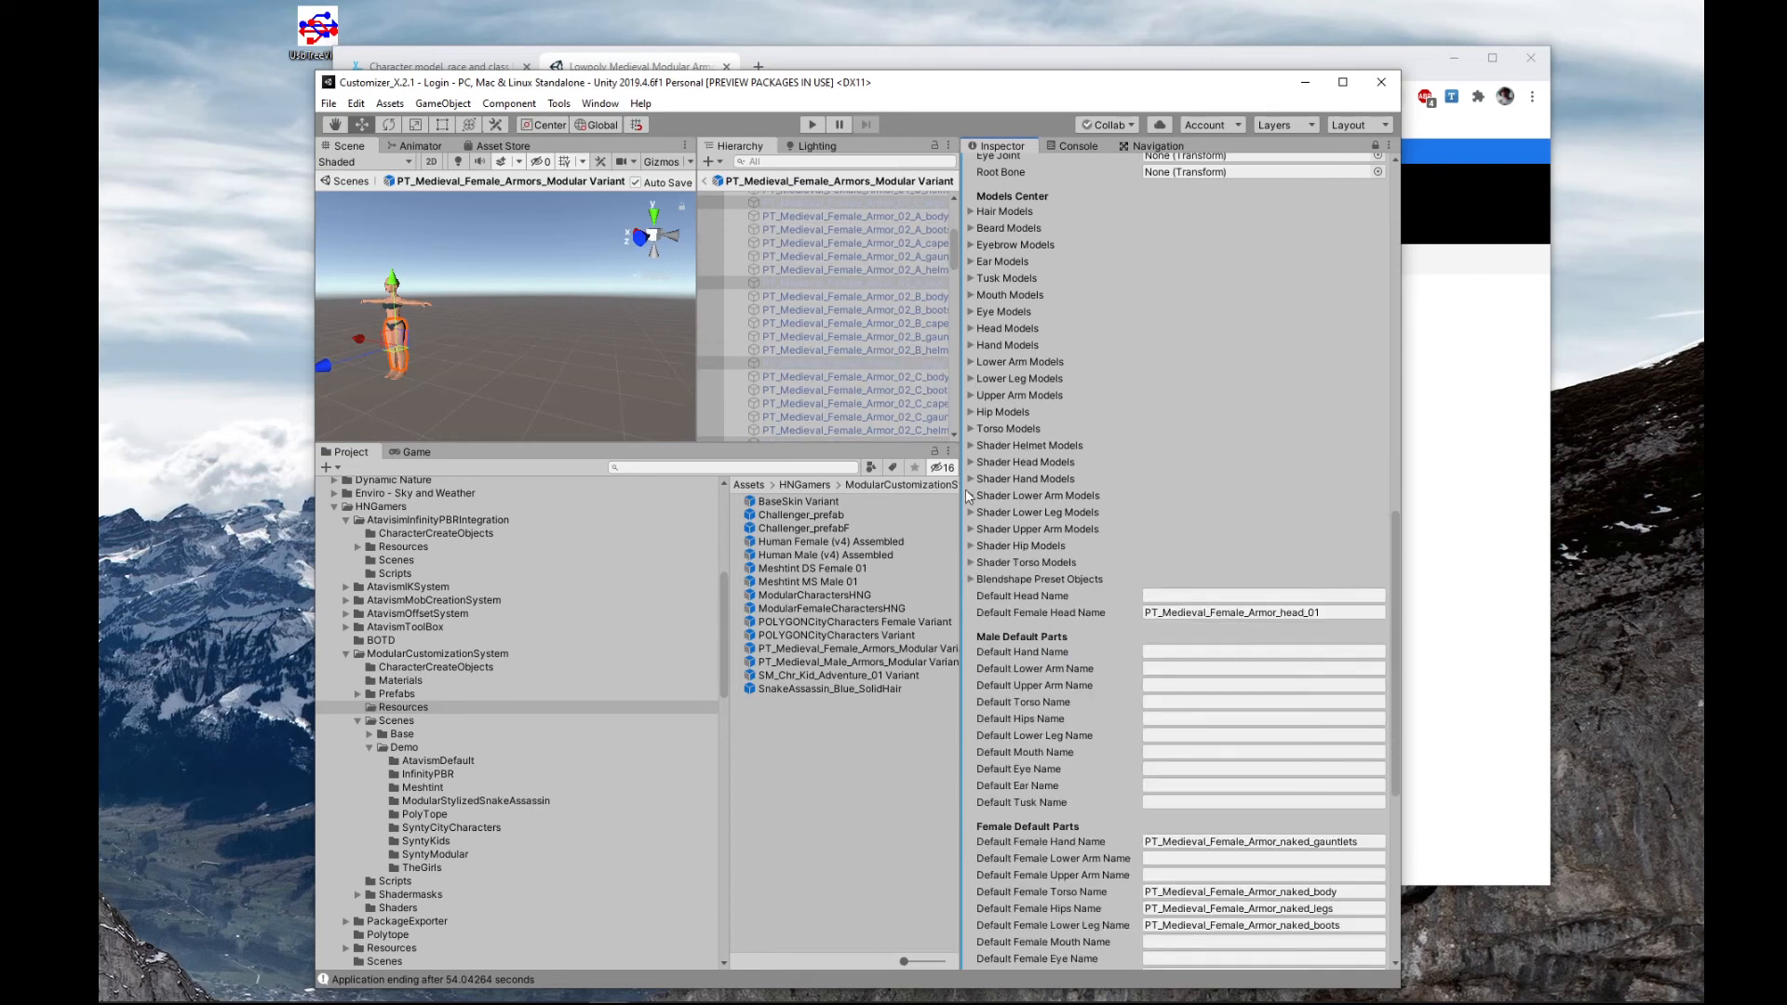
- Leave the female variant's prefab editing and open the PT_Medieval_Male_Armors_Modular Variant prefab
click(852, 216)
scroll(862, 257, up, 5)
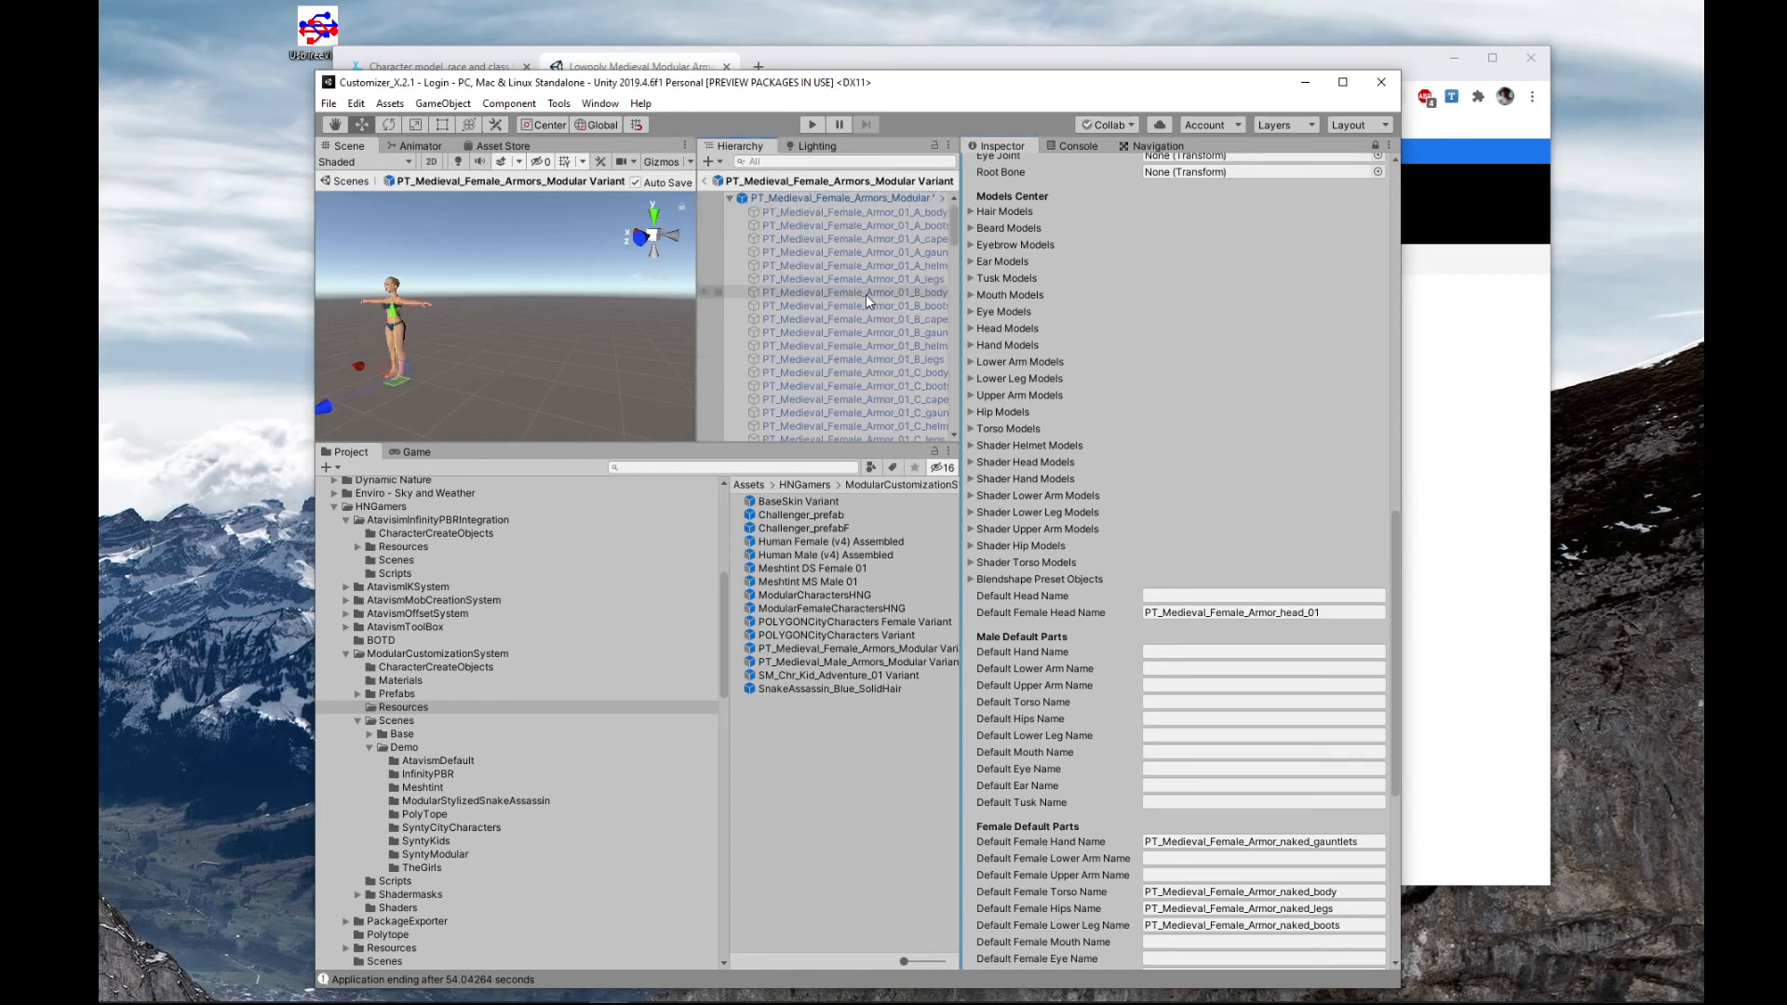
click(872, 280)
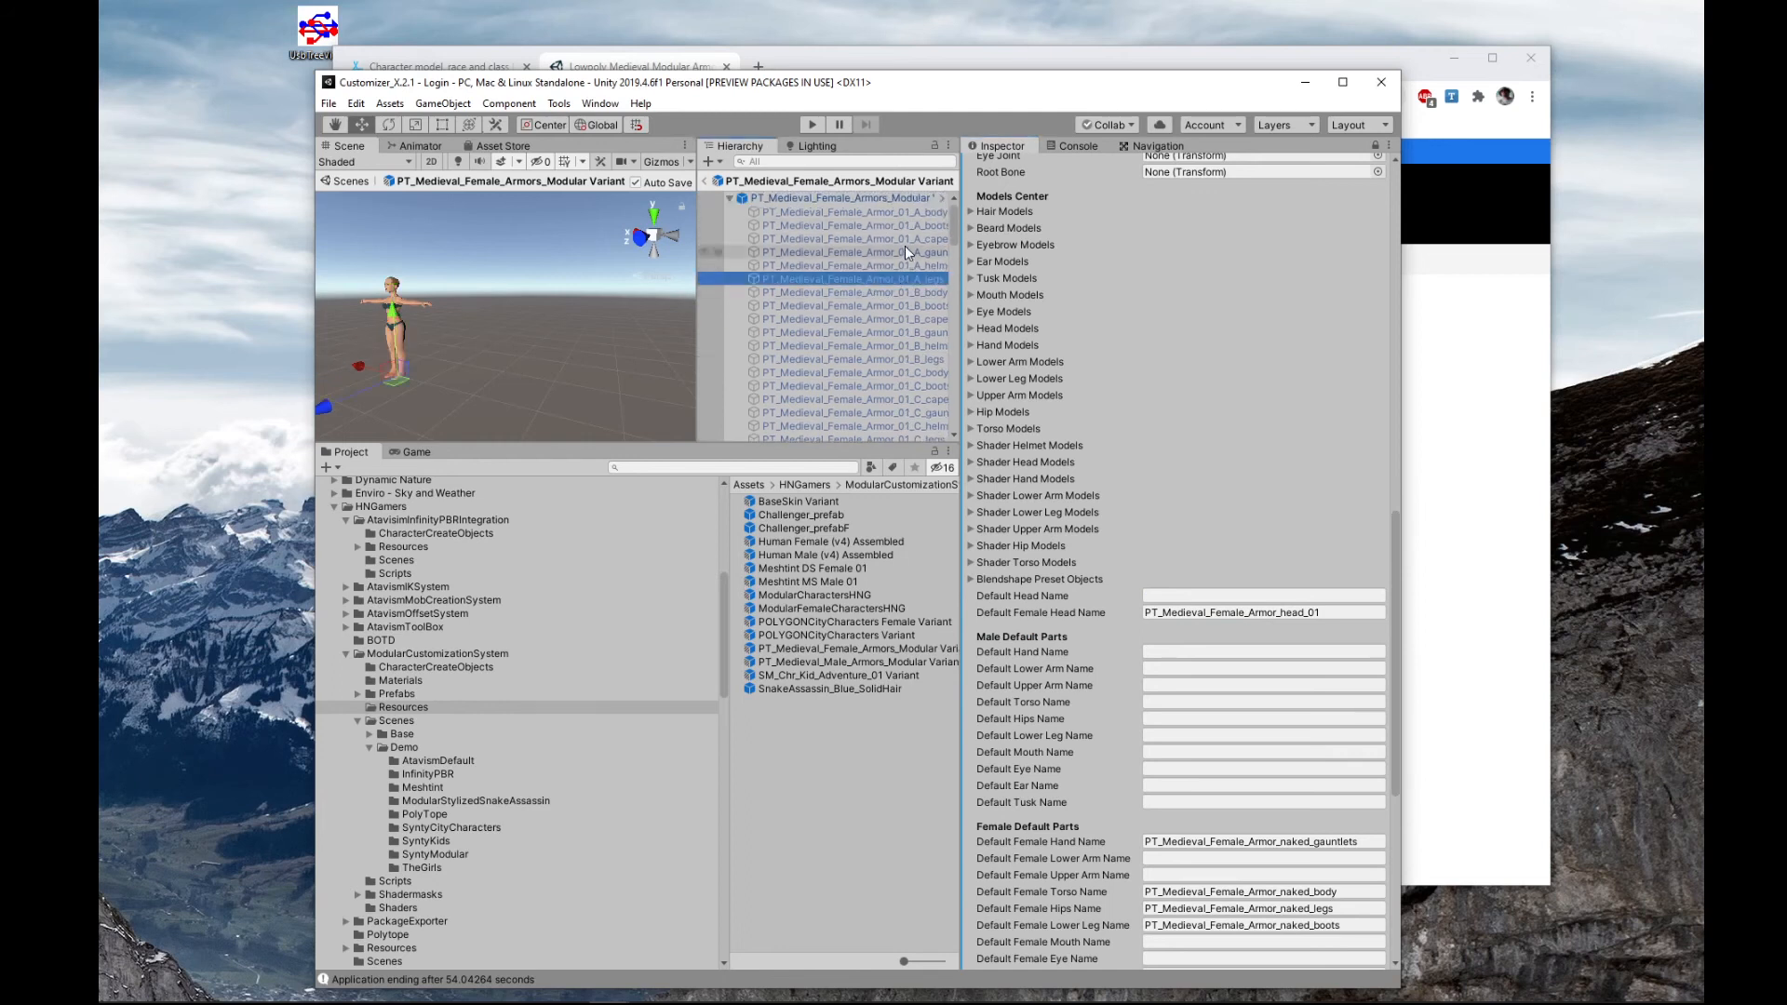
scroll(1091, 480, down, 6)
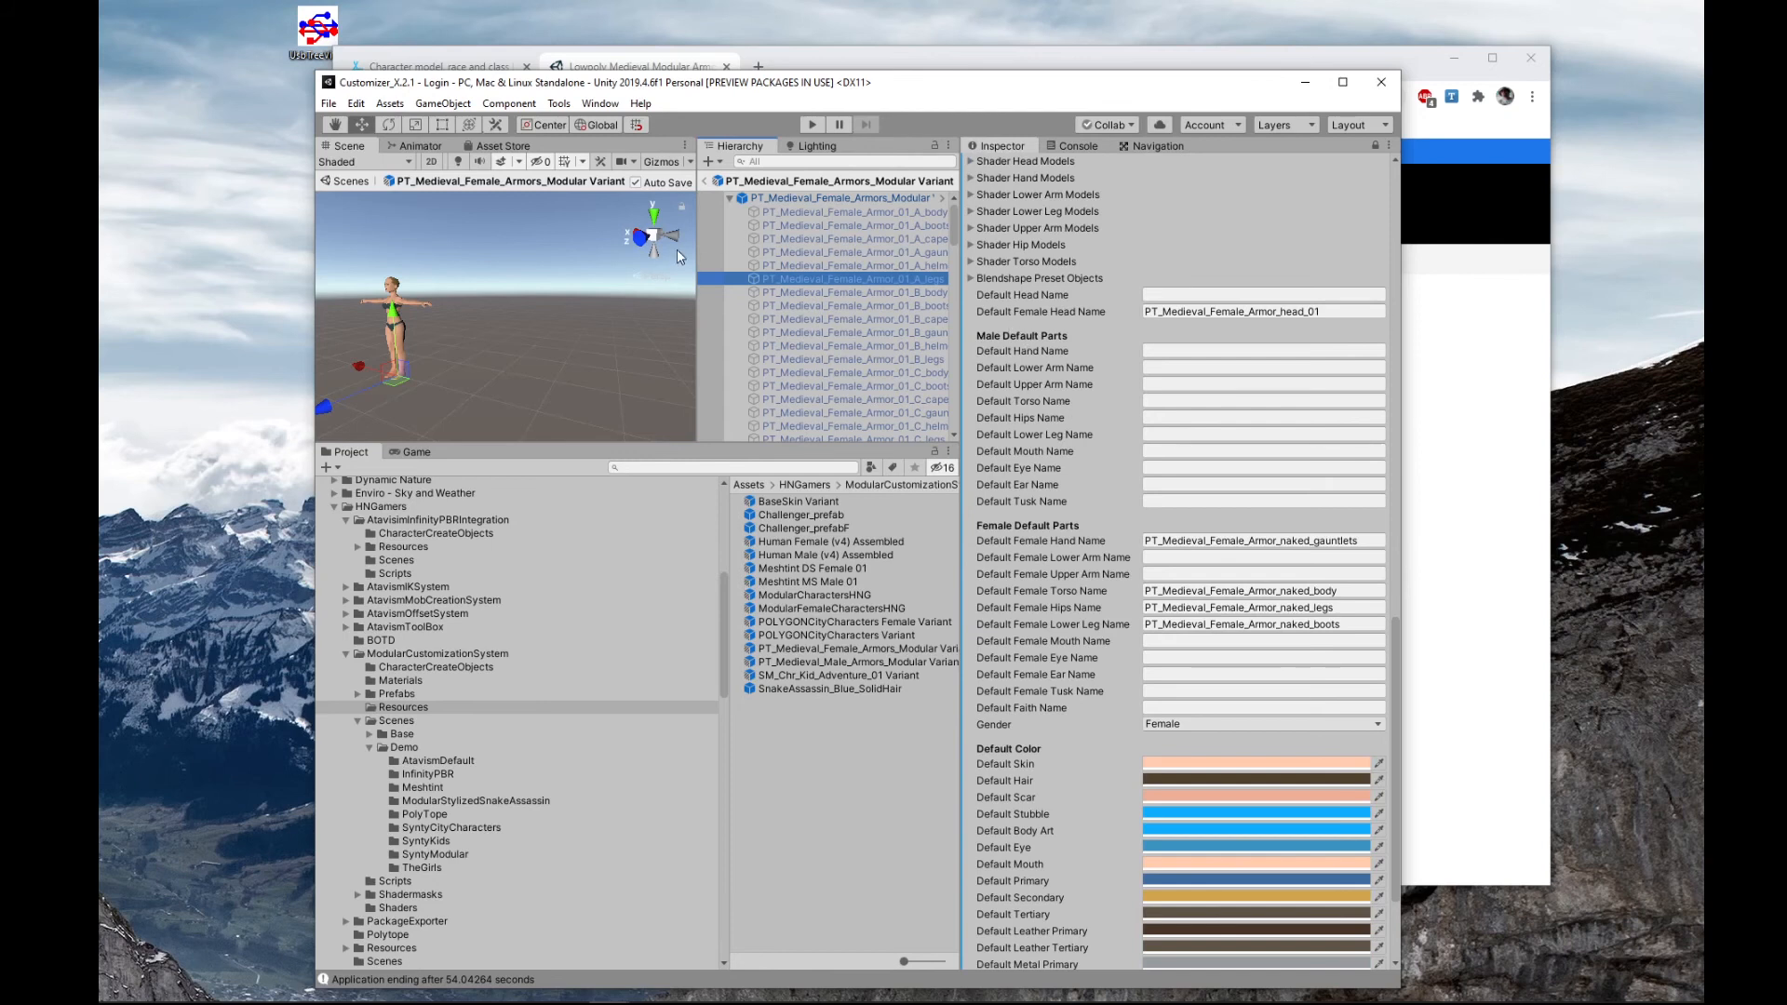
click(707, 183)
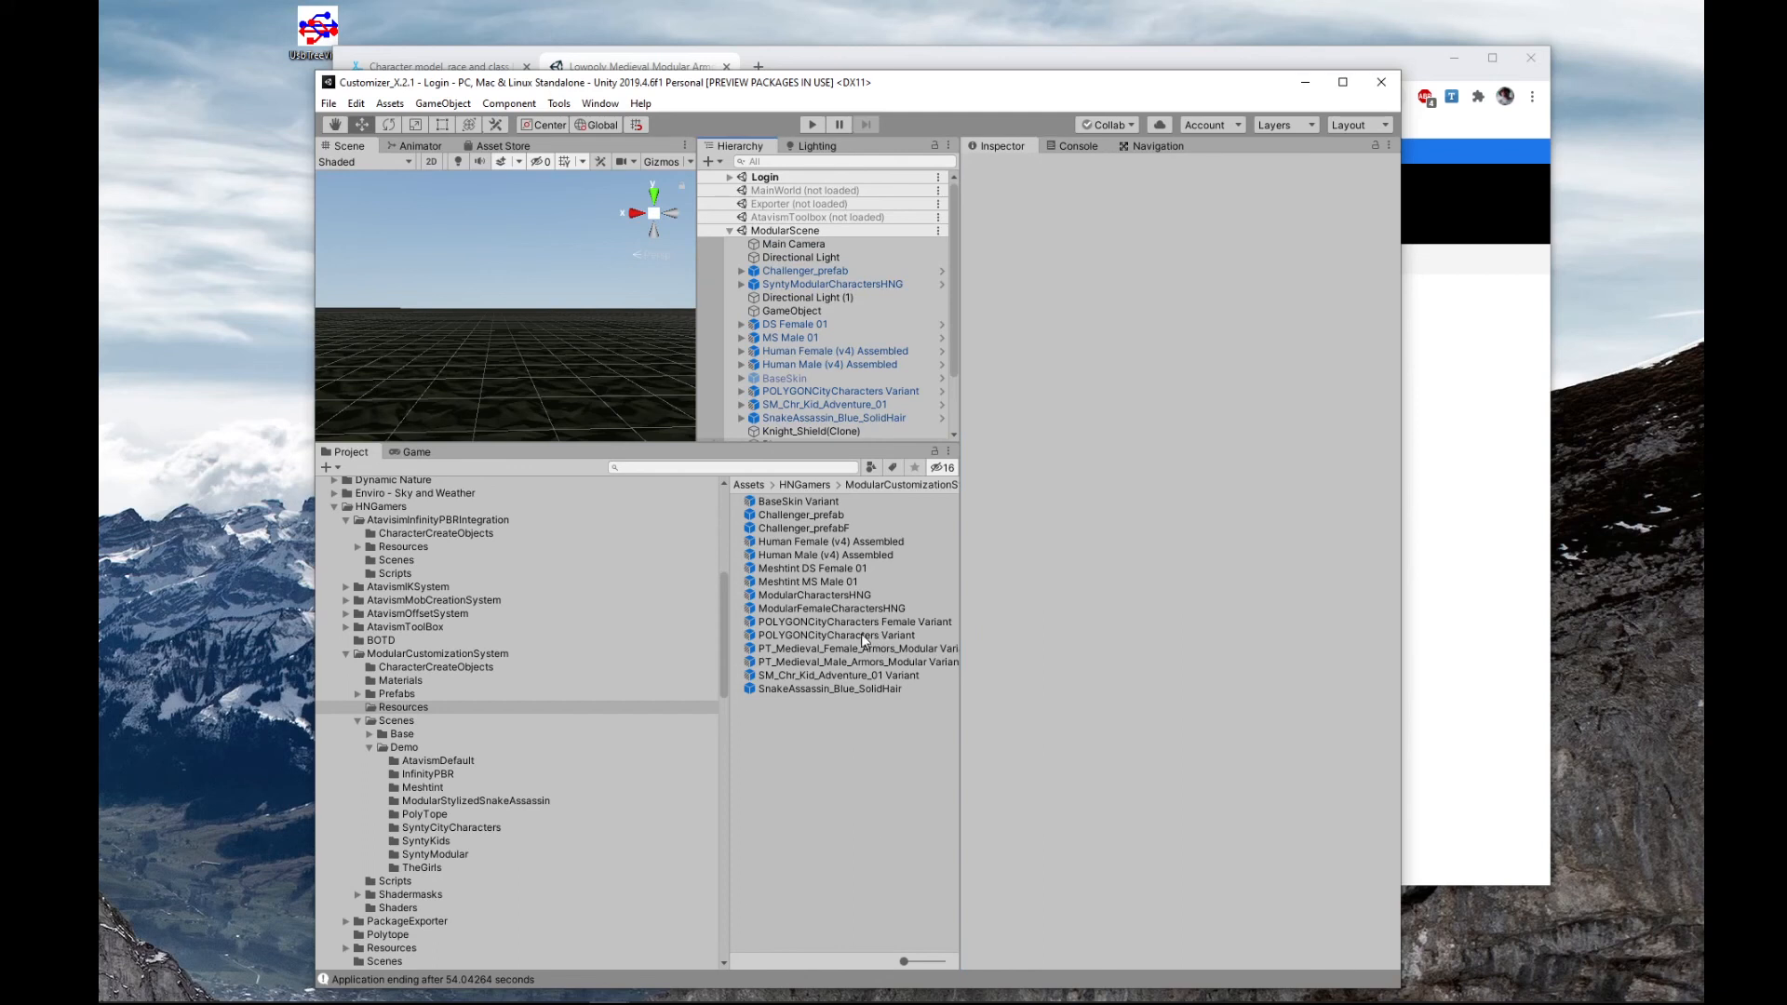
double_click(772, 663)
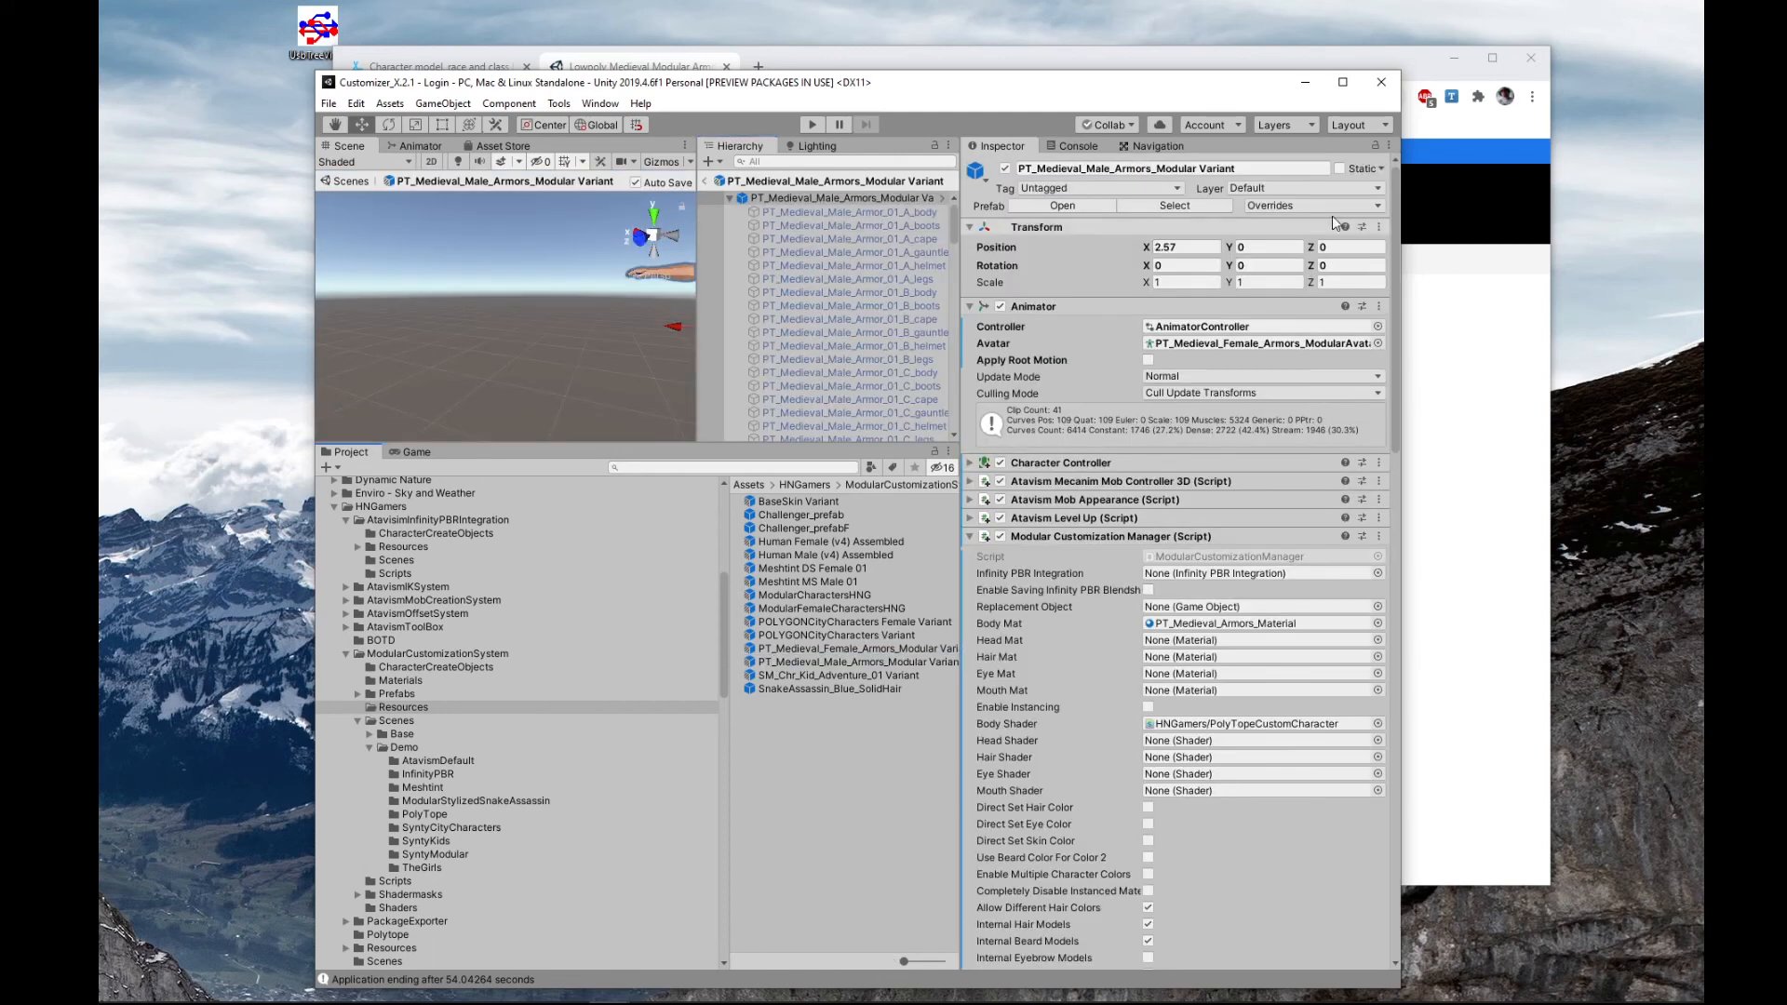
- Filter the male variant's hierarchy by "body" and add all the body parts to Shader Torso Models
click(885, 208)
click(857, 163)
text(body)
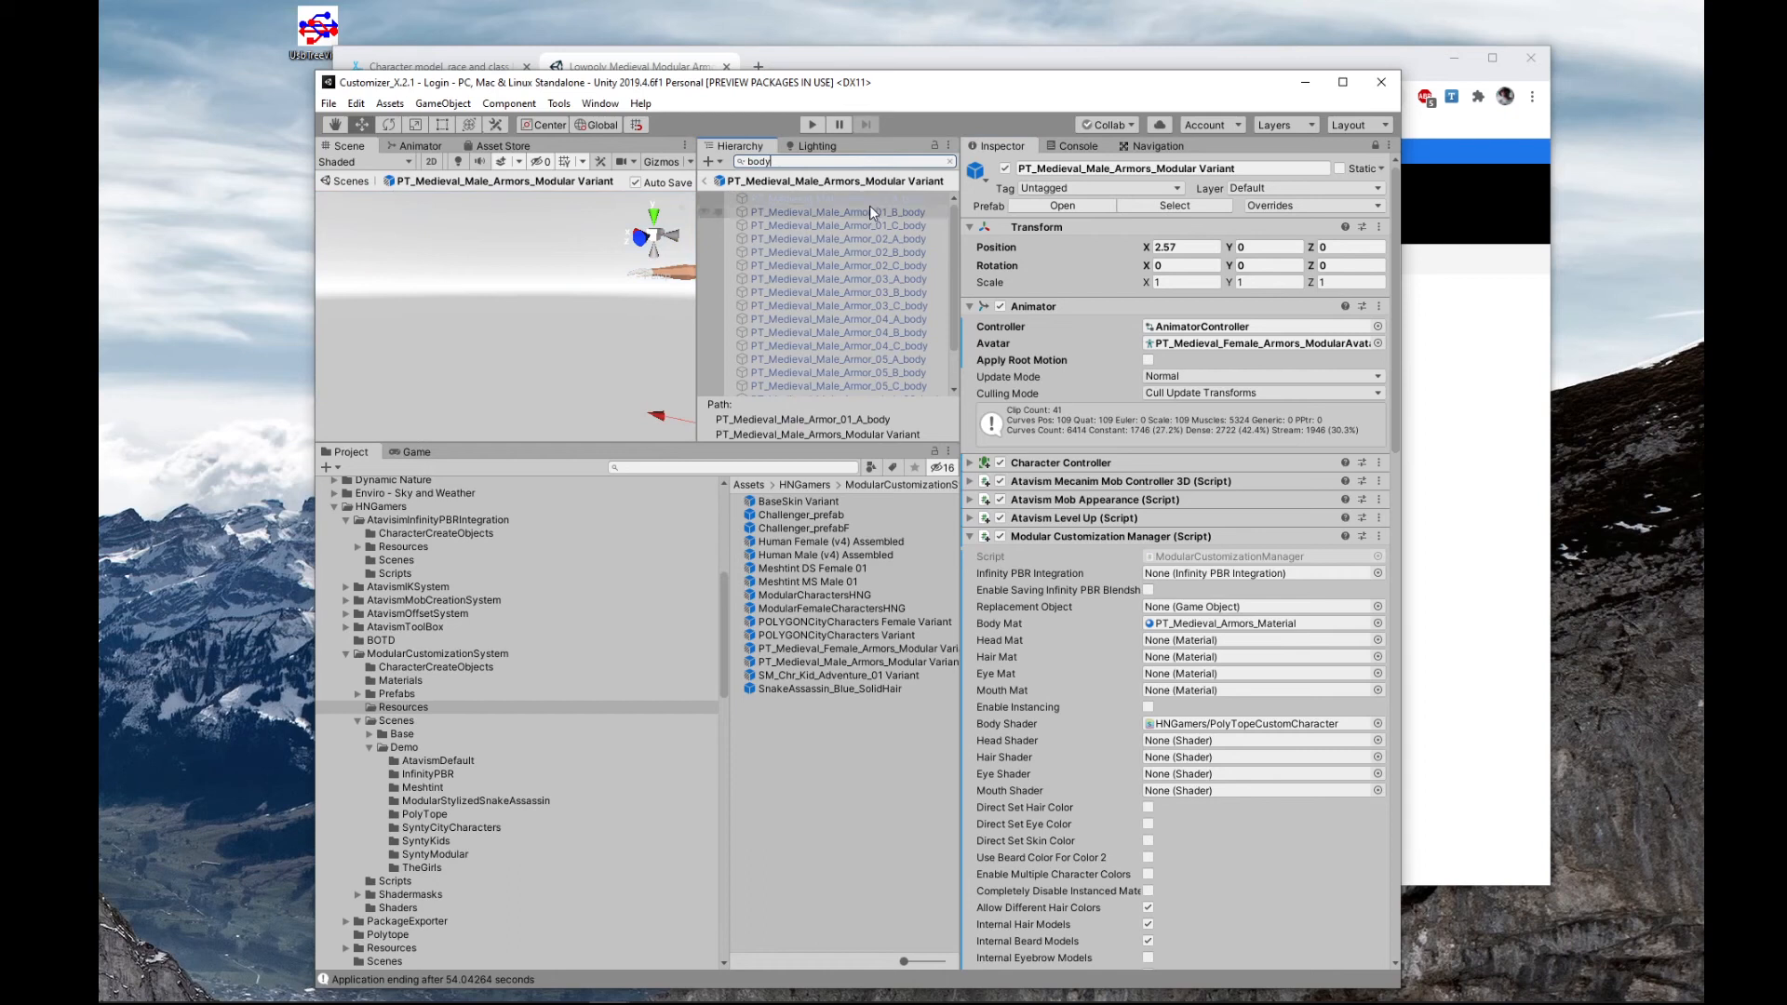
scroll(868, 264, down, 2)
shift+click(886, 389)
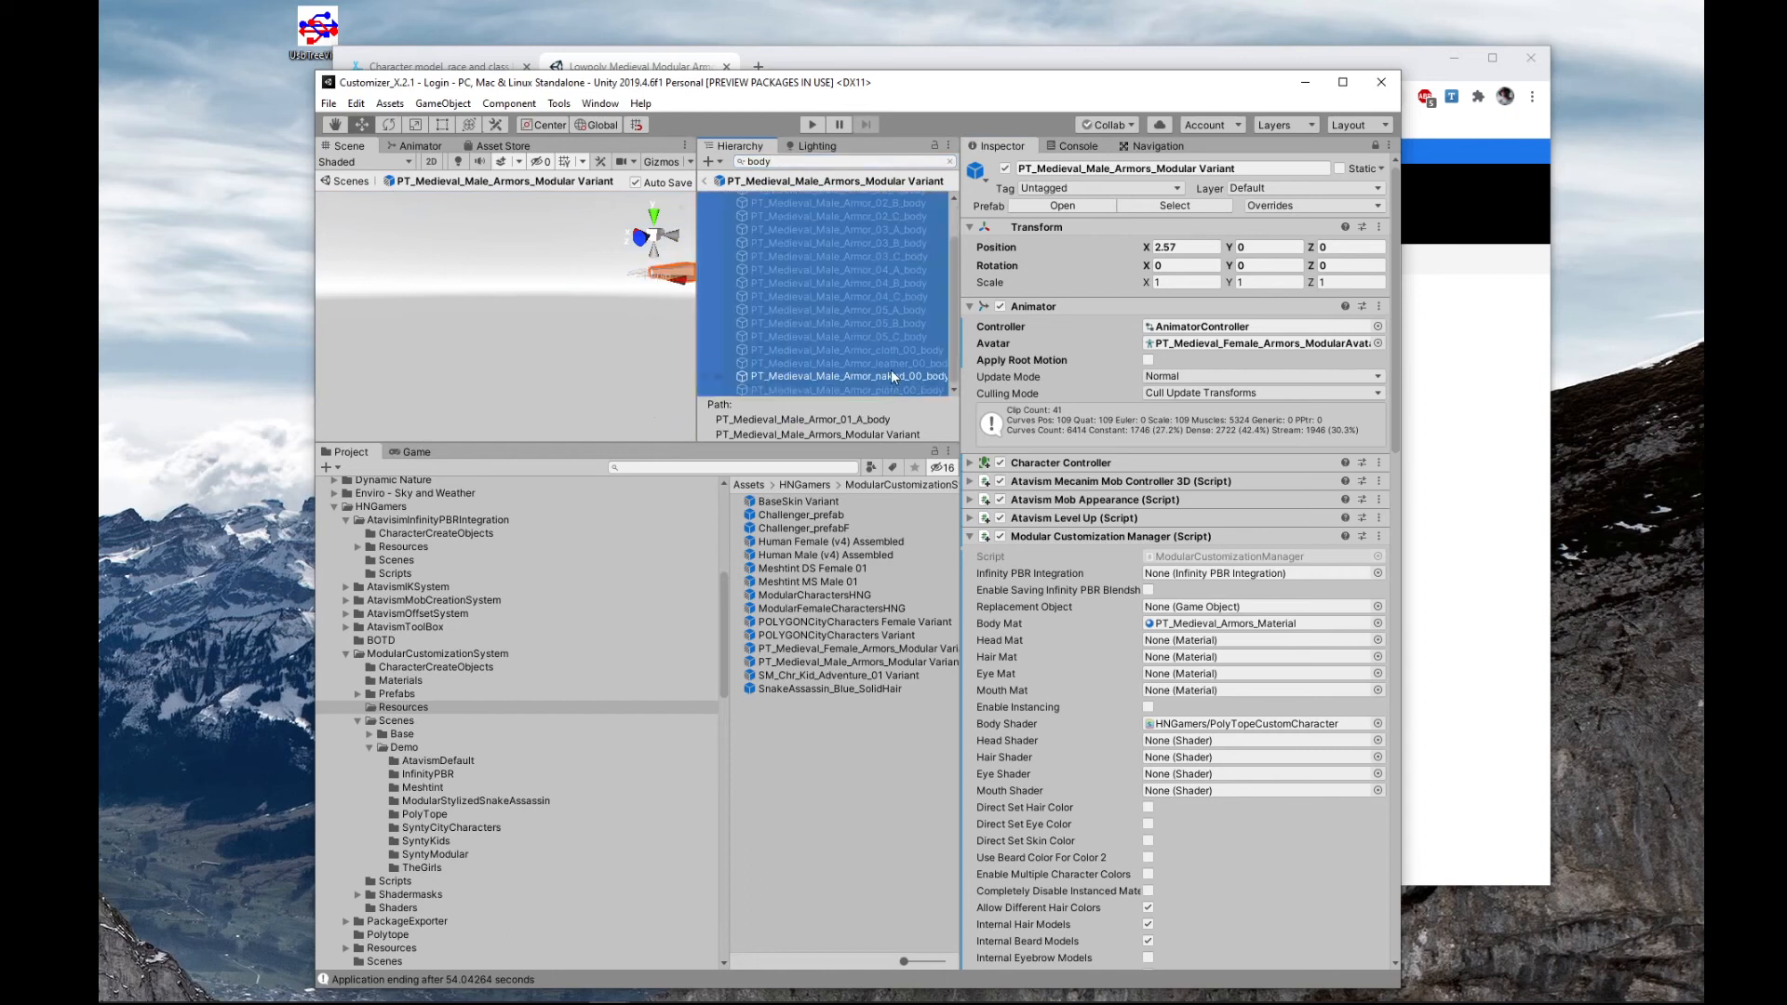
scroll(1075, 394, down, 10)
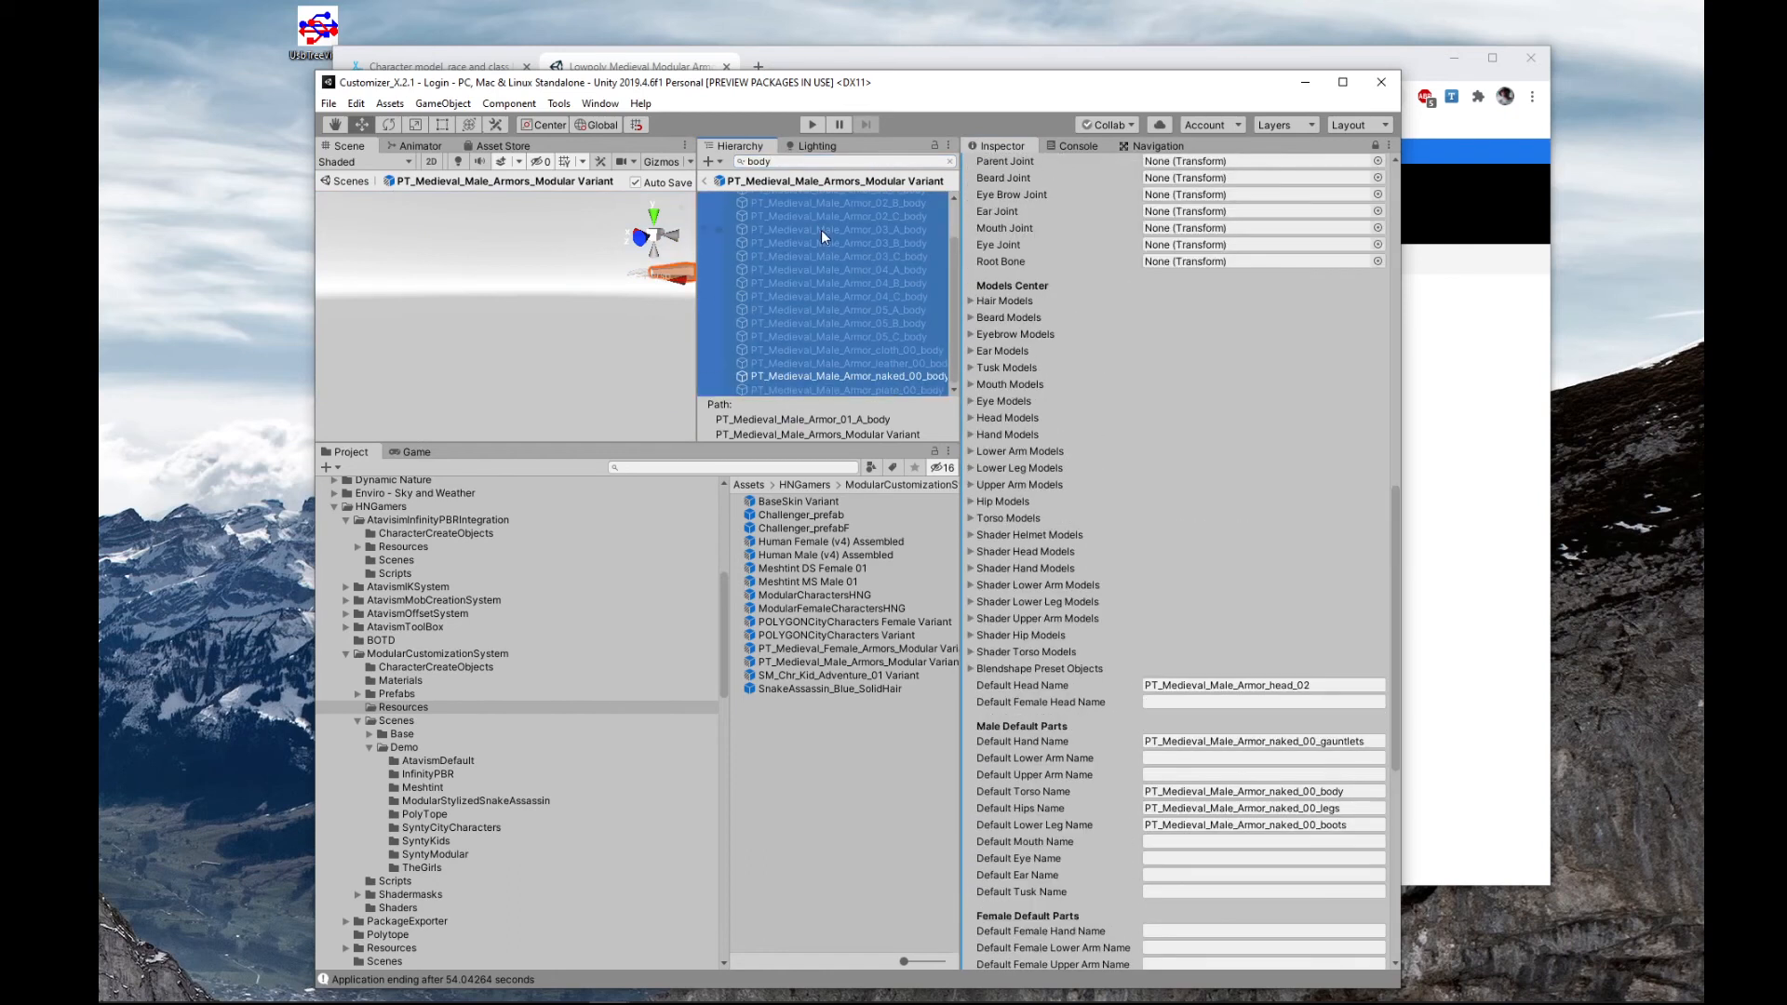
drag(821, 235, 920, 574)
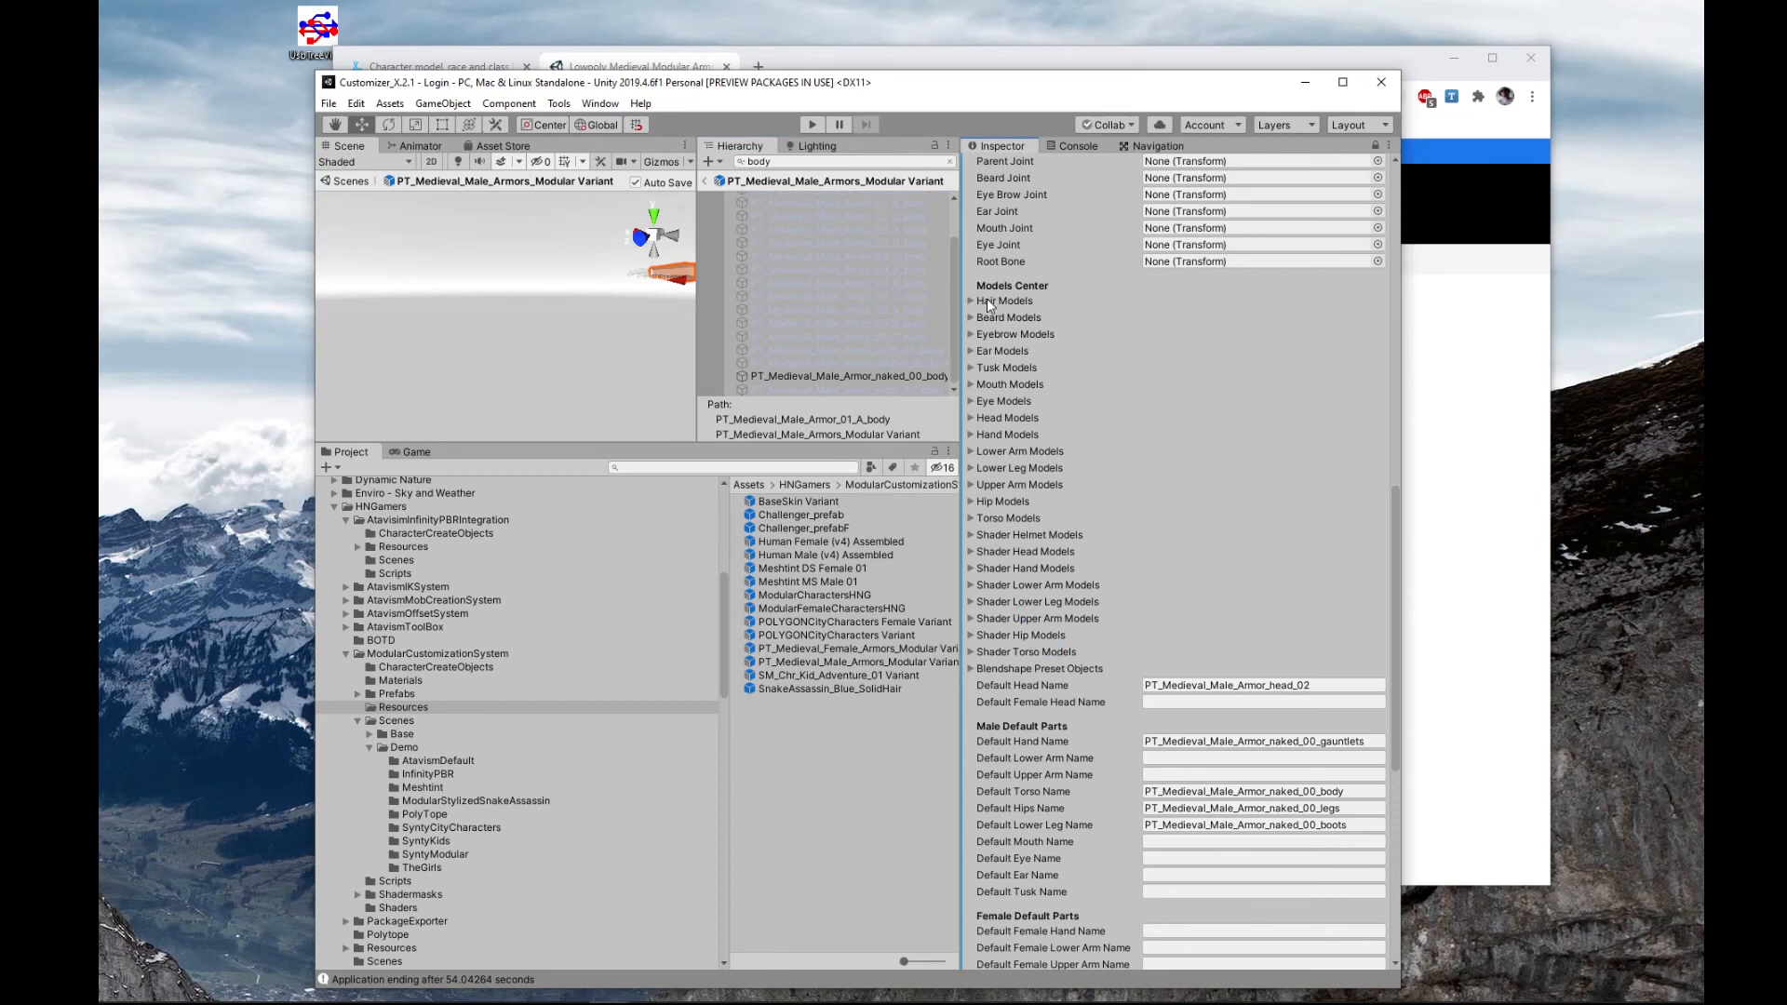
scroll(812, 254, up, 2)
- Filter the male variant's hierarchy by "boot" and add all the boots parts to Shader Lower Leg Models
click(949, 161)
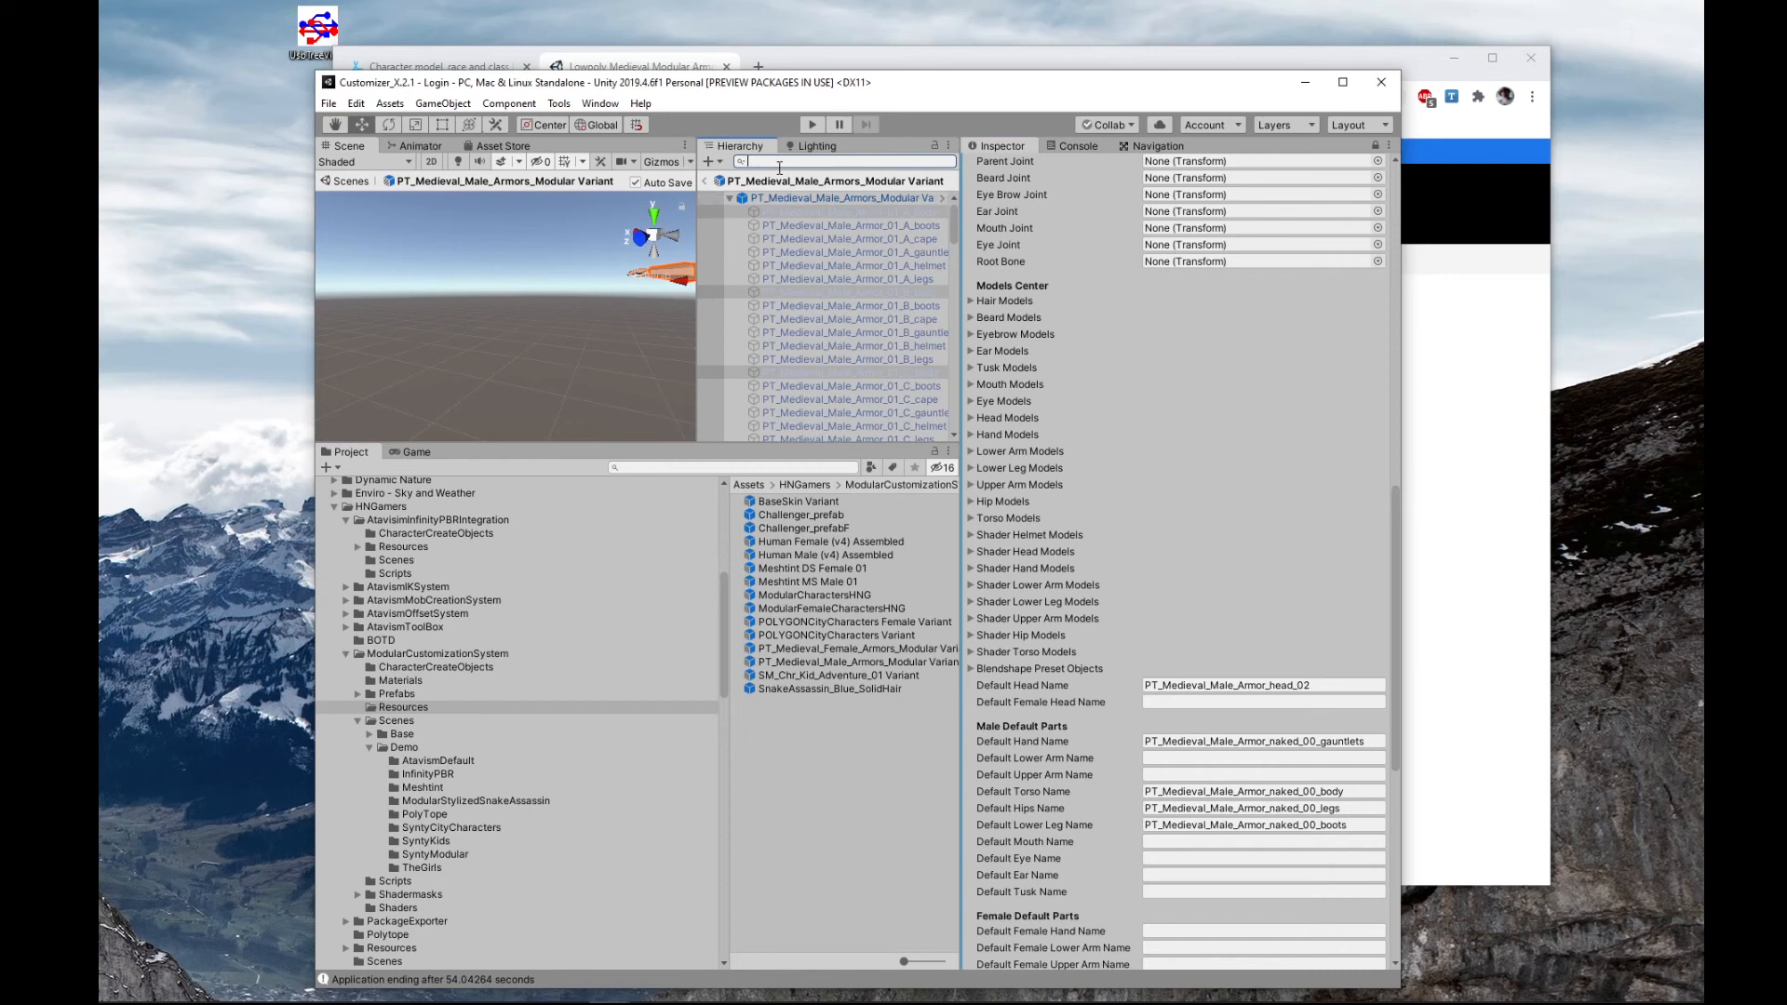
text(boot)
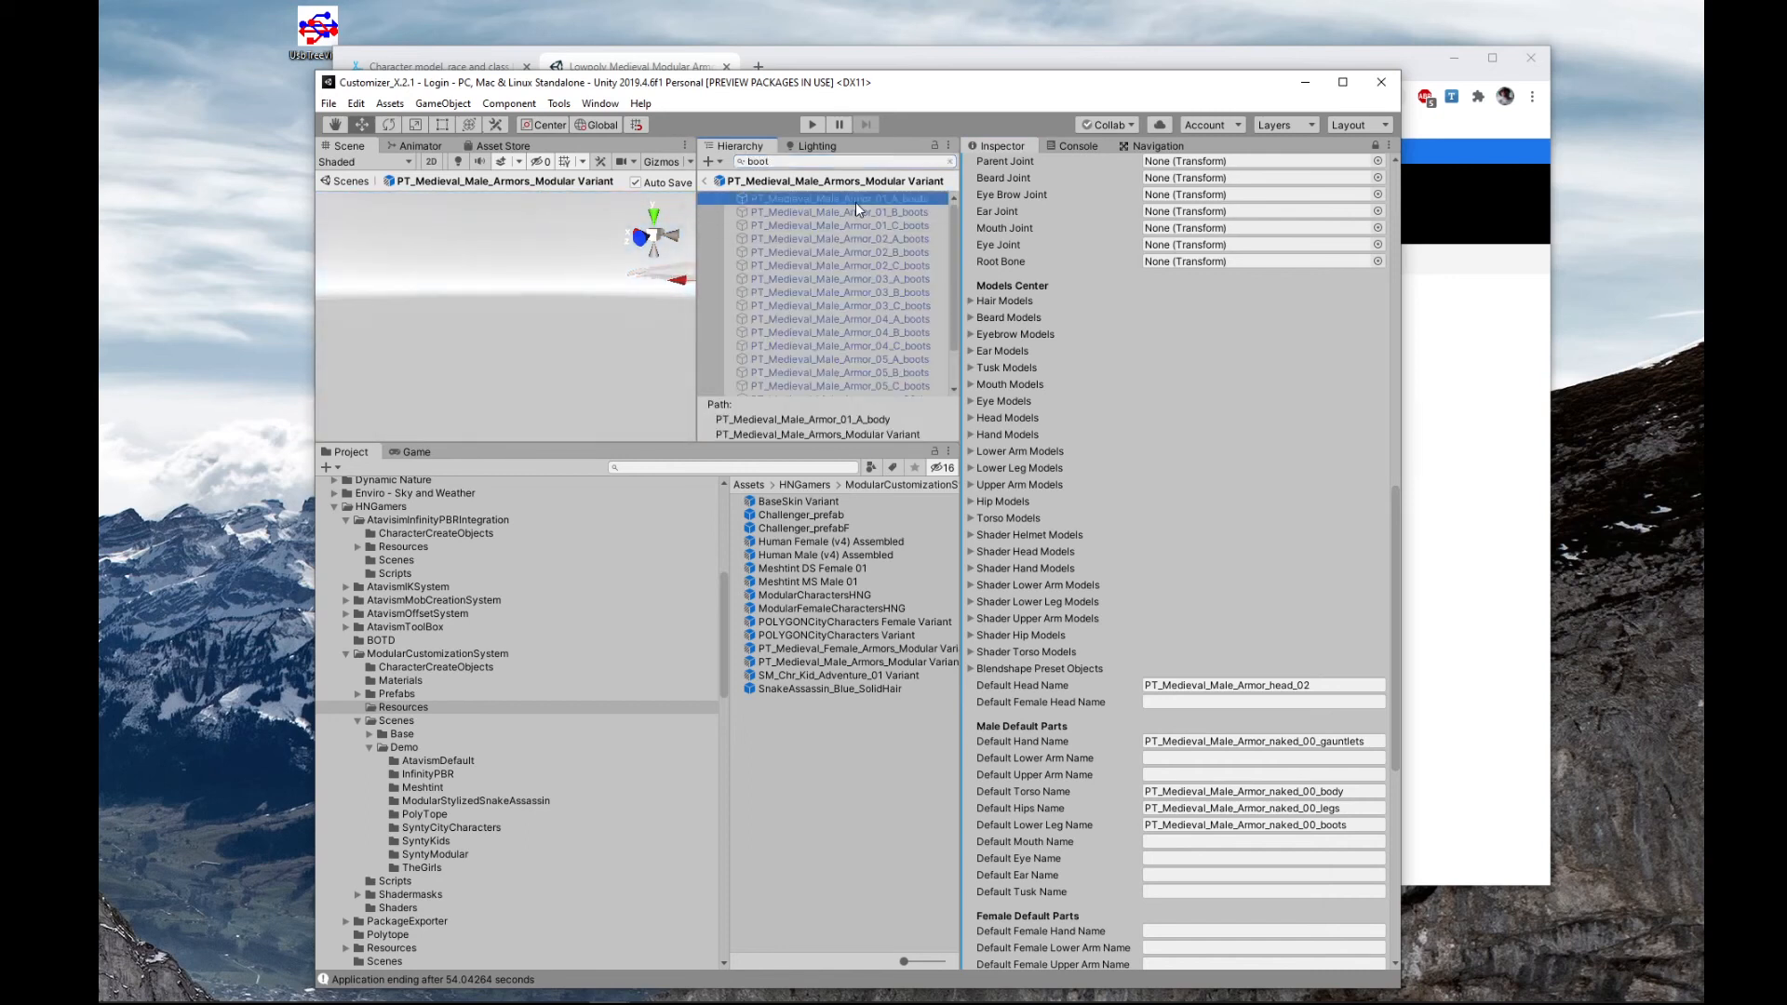
scroll(861, 233, down, 2)
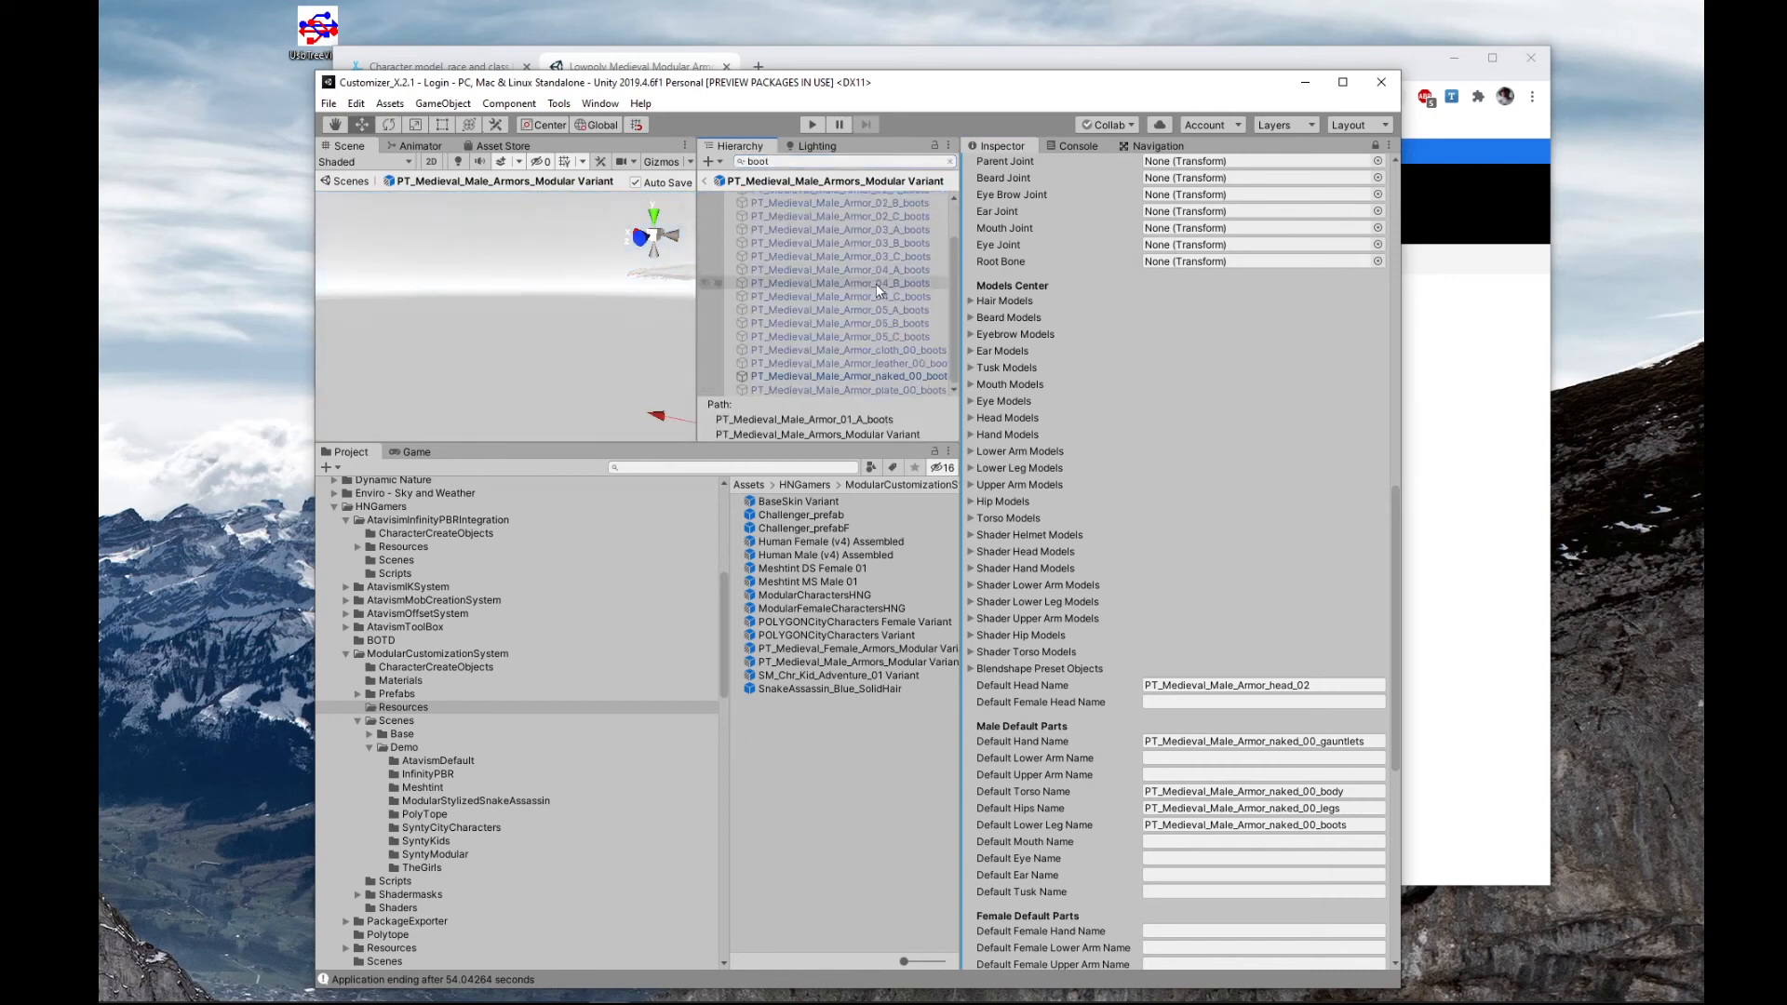
shift+click(891, 390)
drag(899, 321, 1039, 597)
- Filter the male variant's hierarchy by "gaunt" and add all the gauntlets parts to Shader Hand Models
click(948, 162)
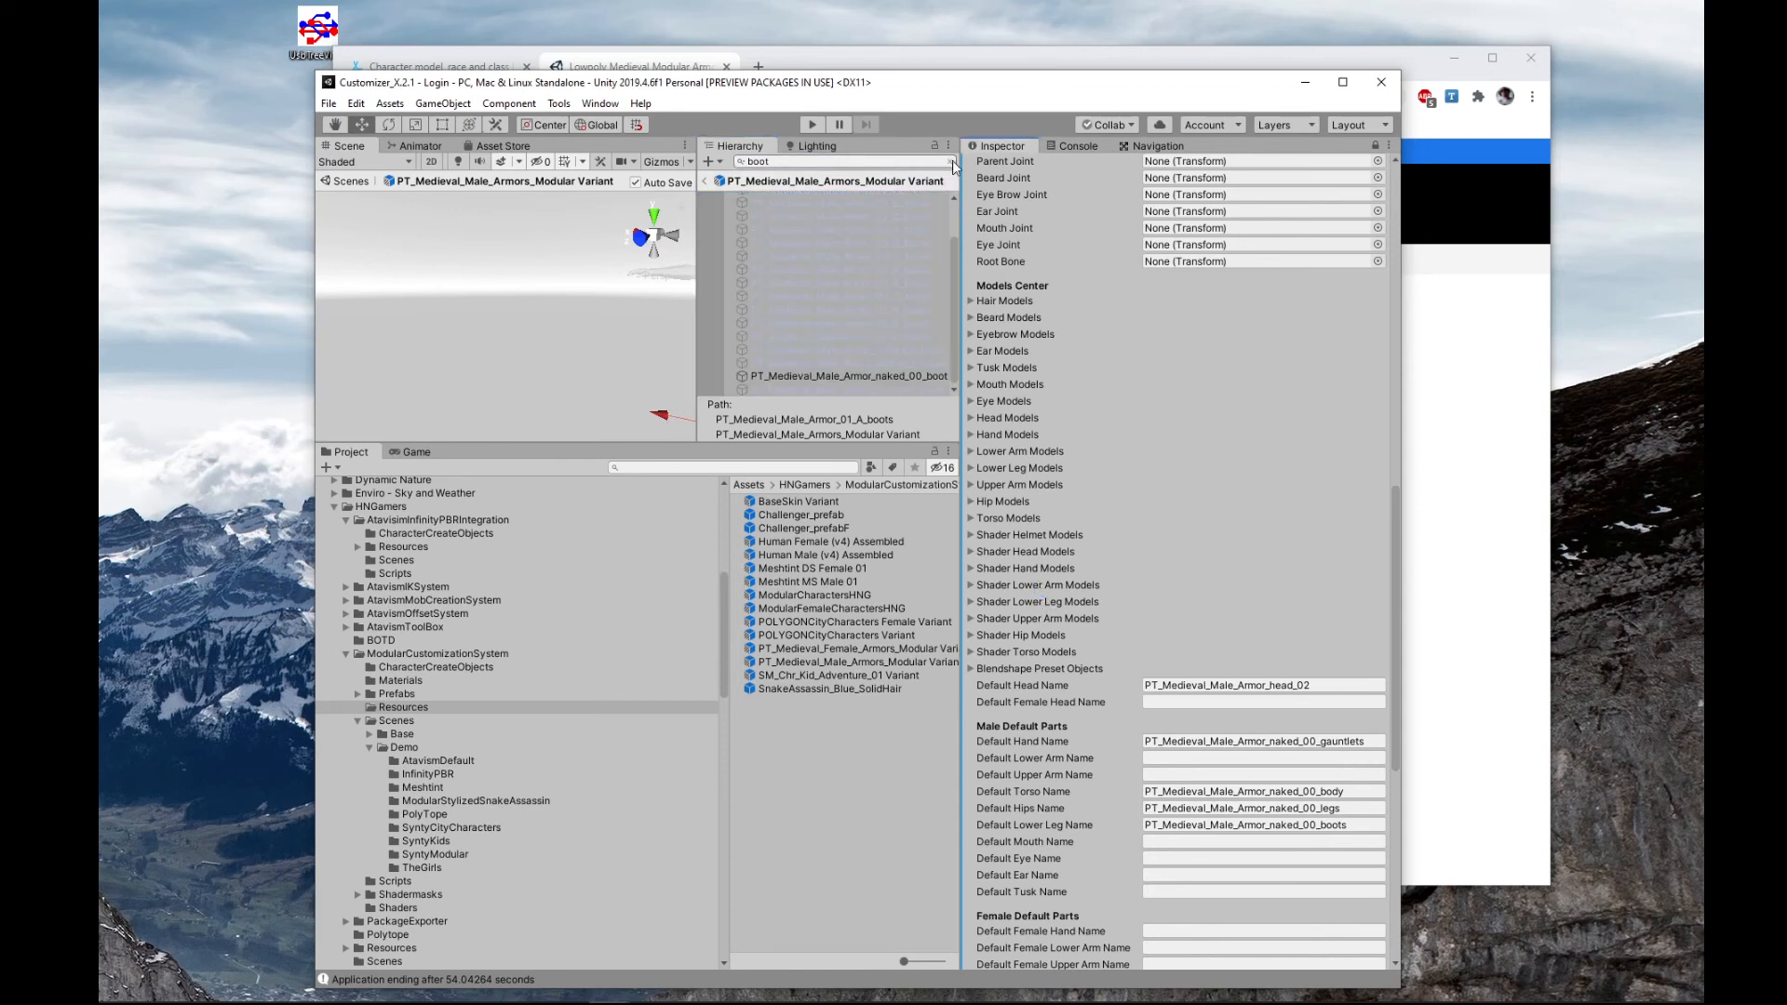
click(841, 239)
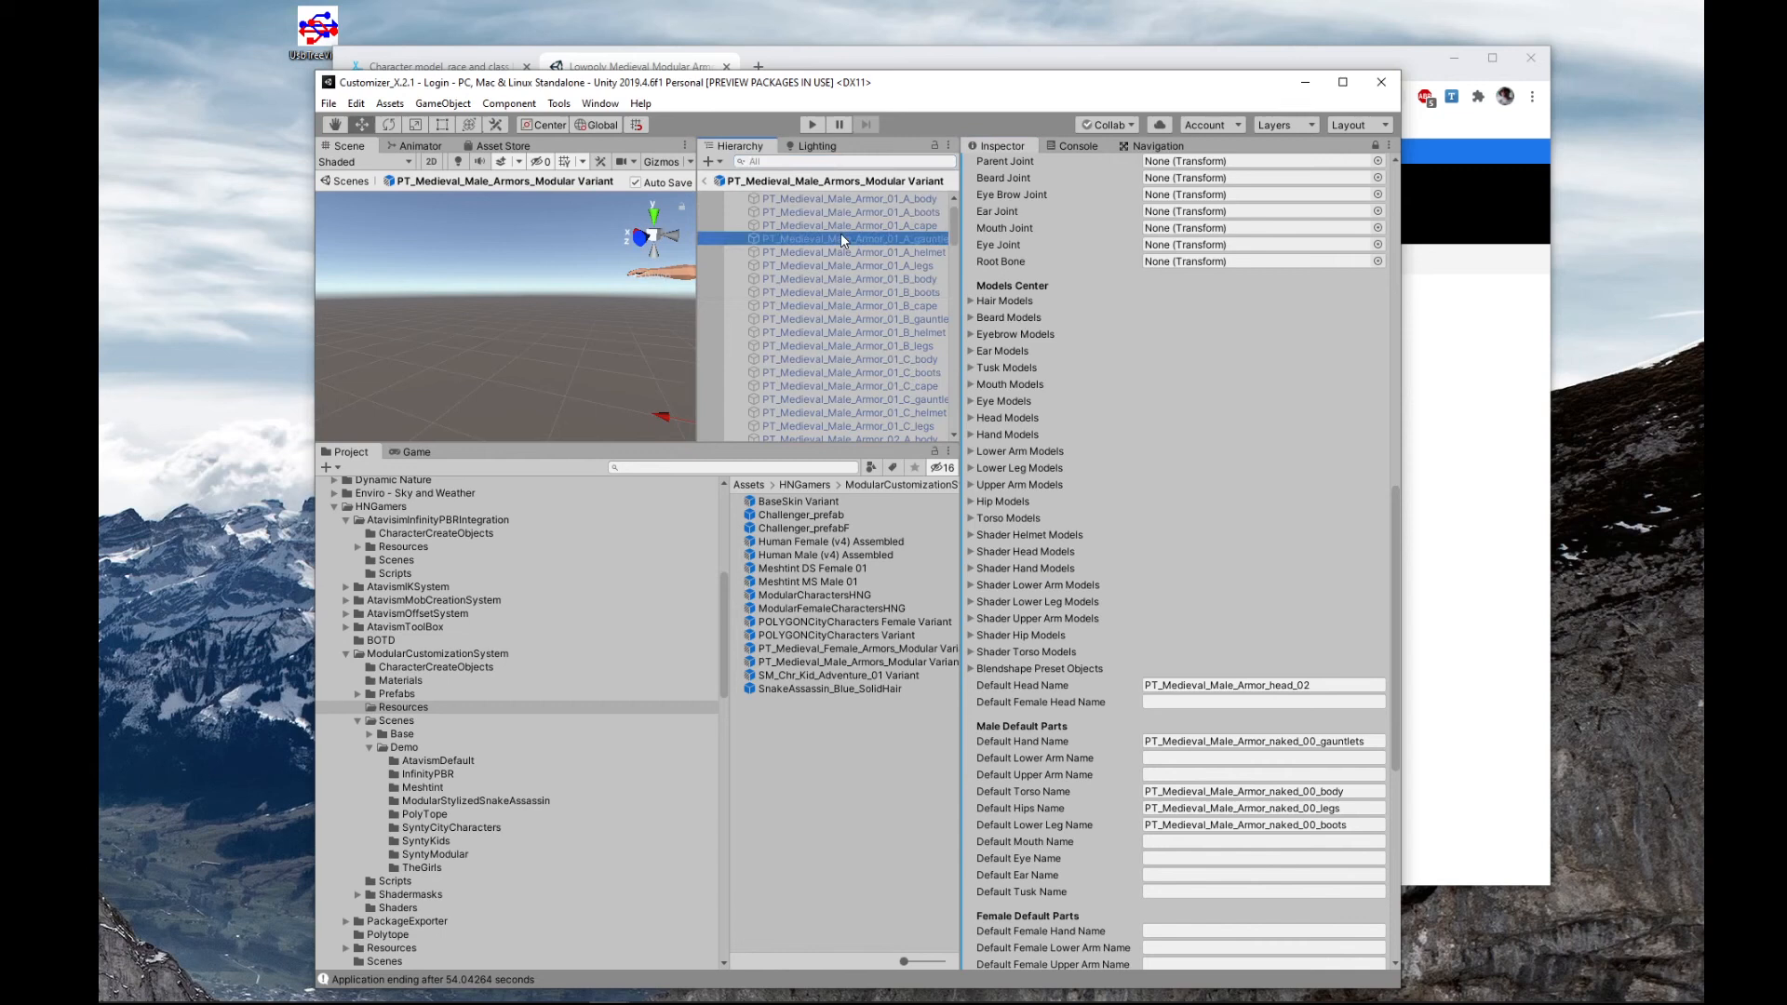
click(779, 161)
text(gaunt)
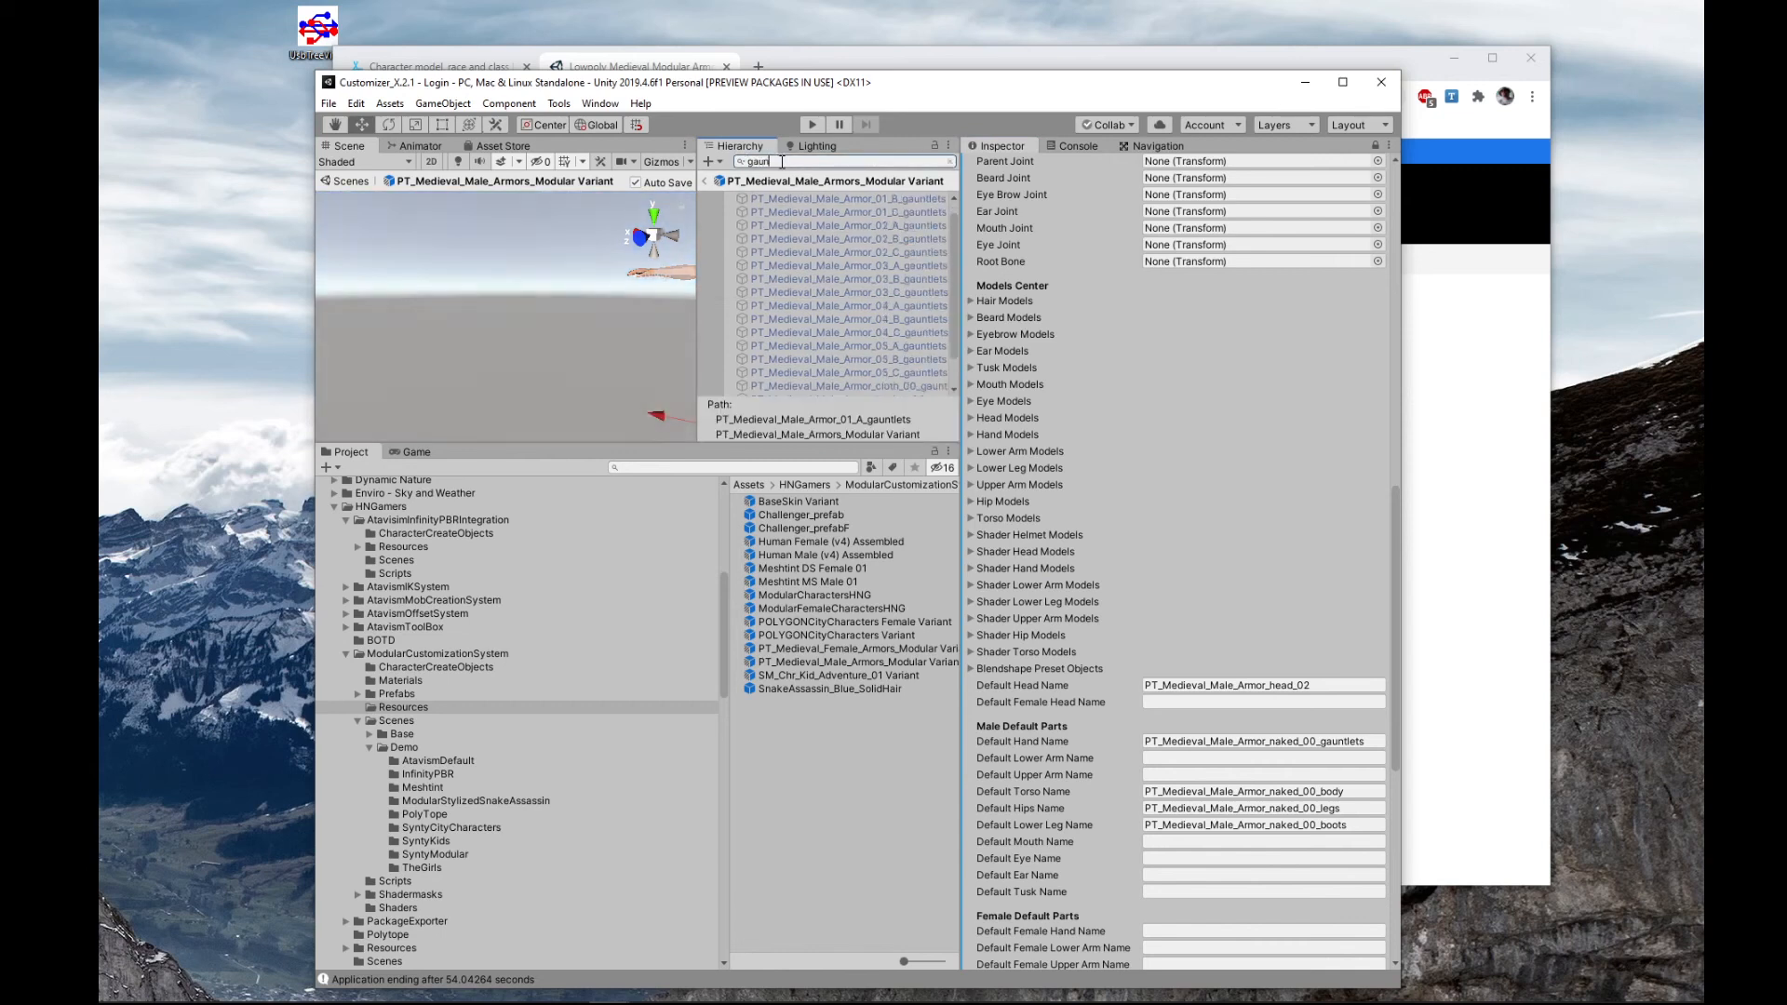
key(BackSpace)
text(t)
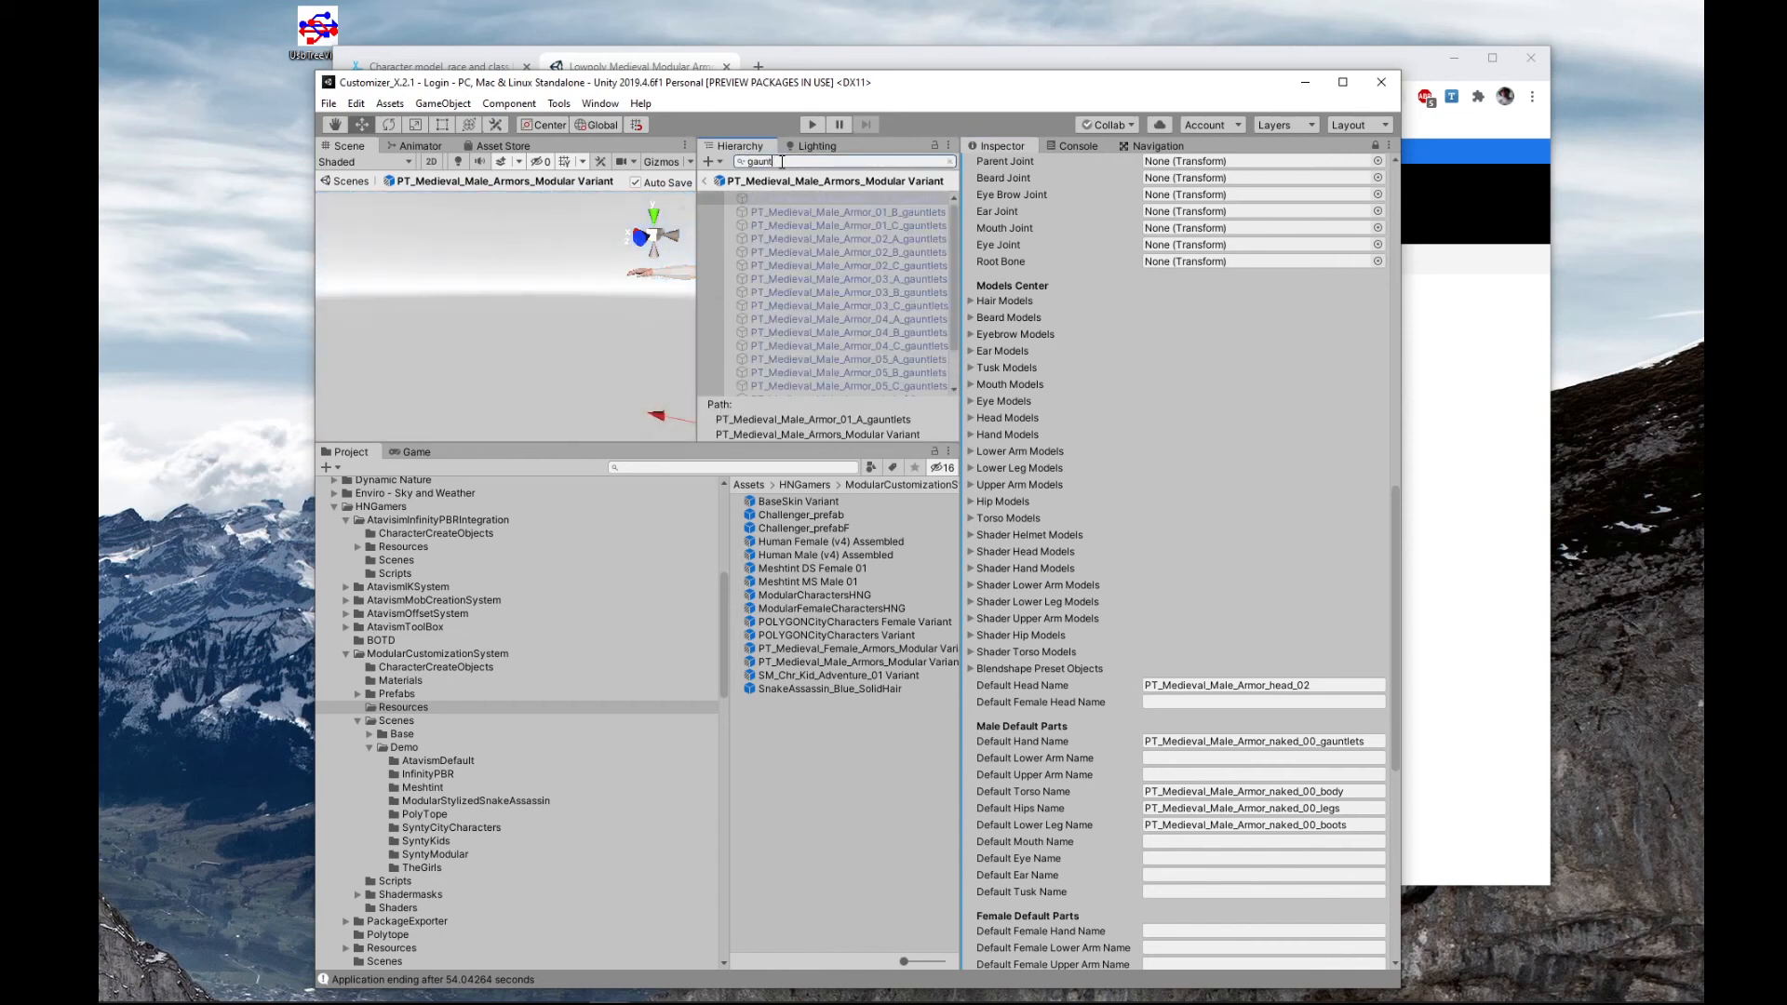
scroll(870, 267, down, 2)
shift+click(902, 390)
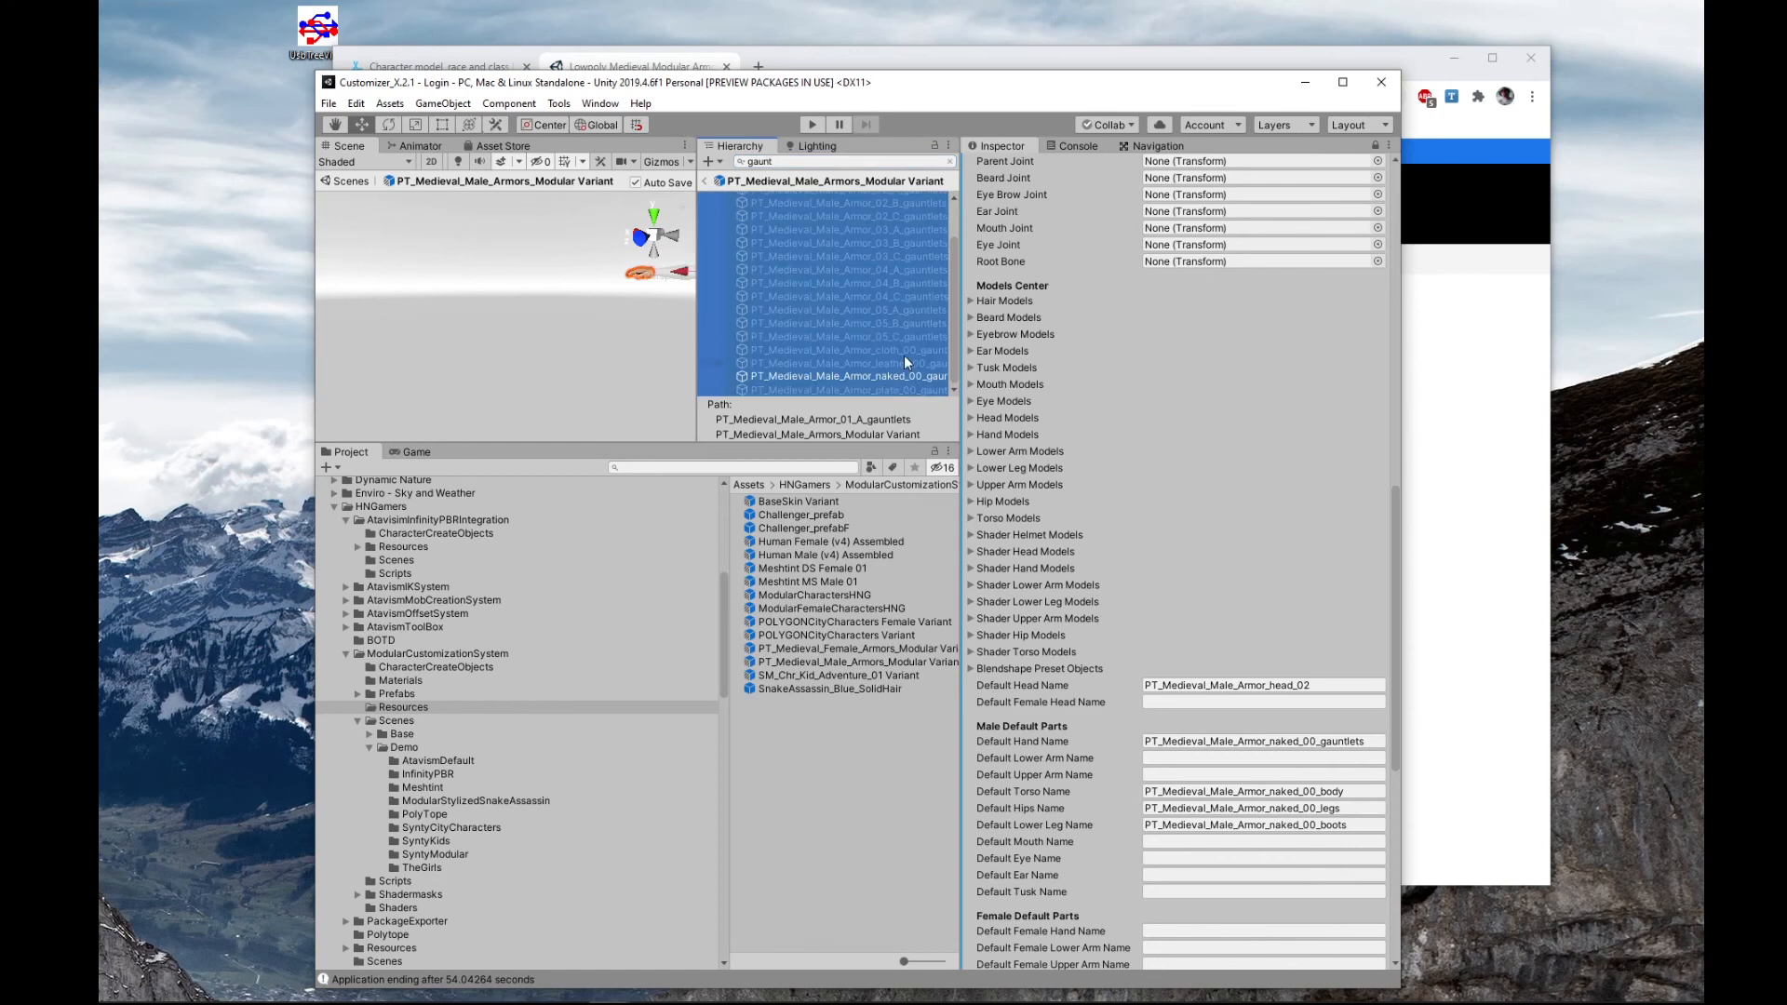
drag(903, 337, 1024, 569)
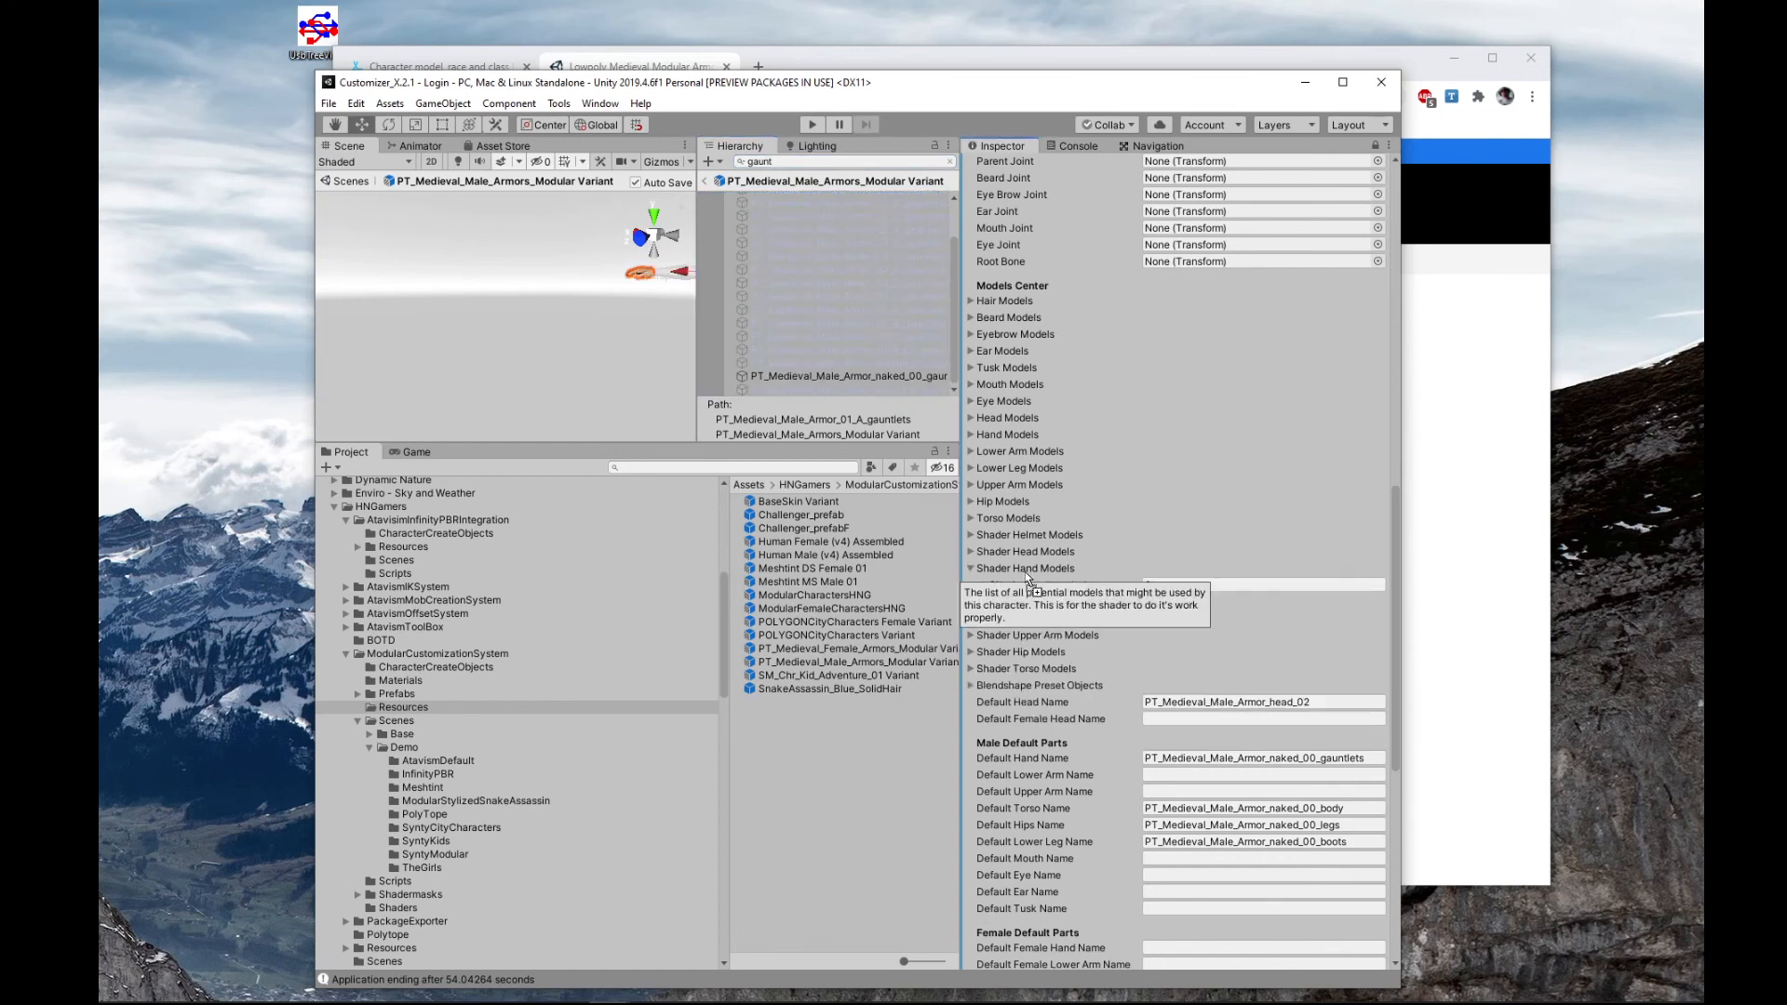
click(971, 569)
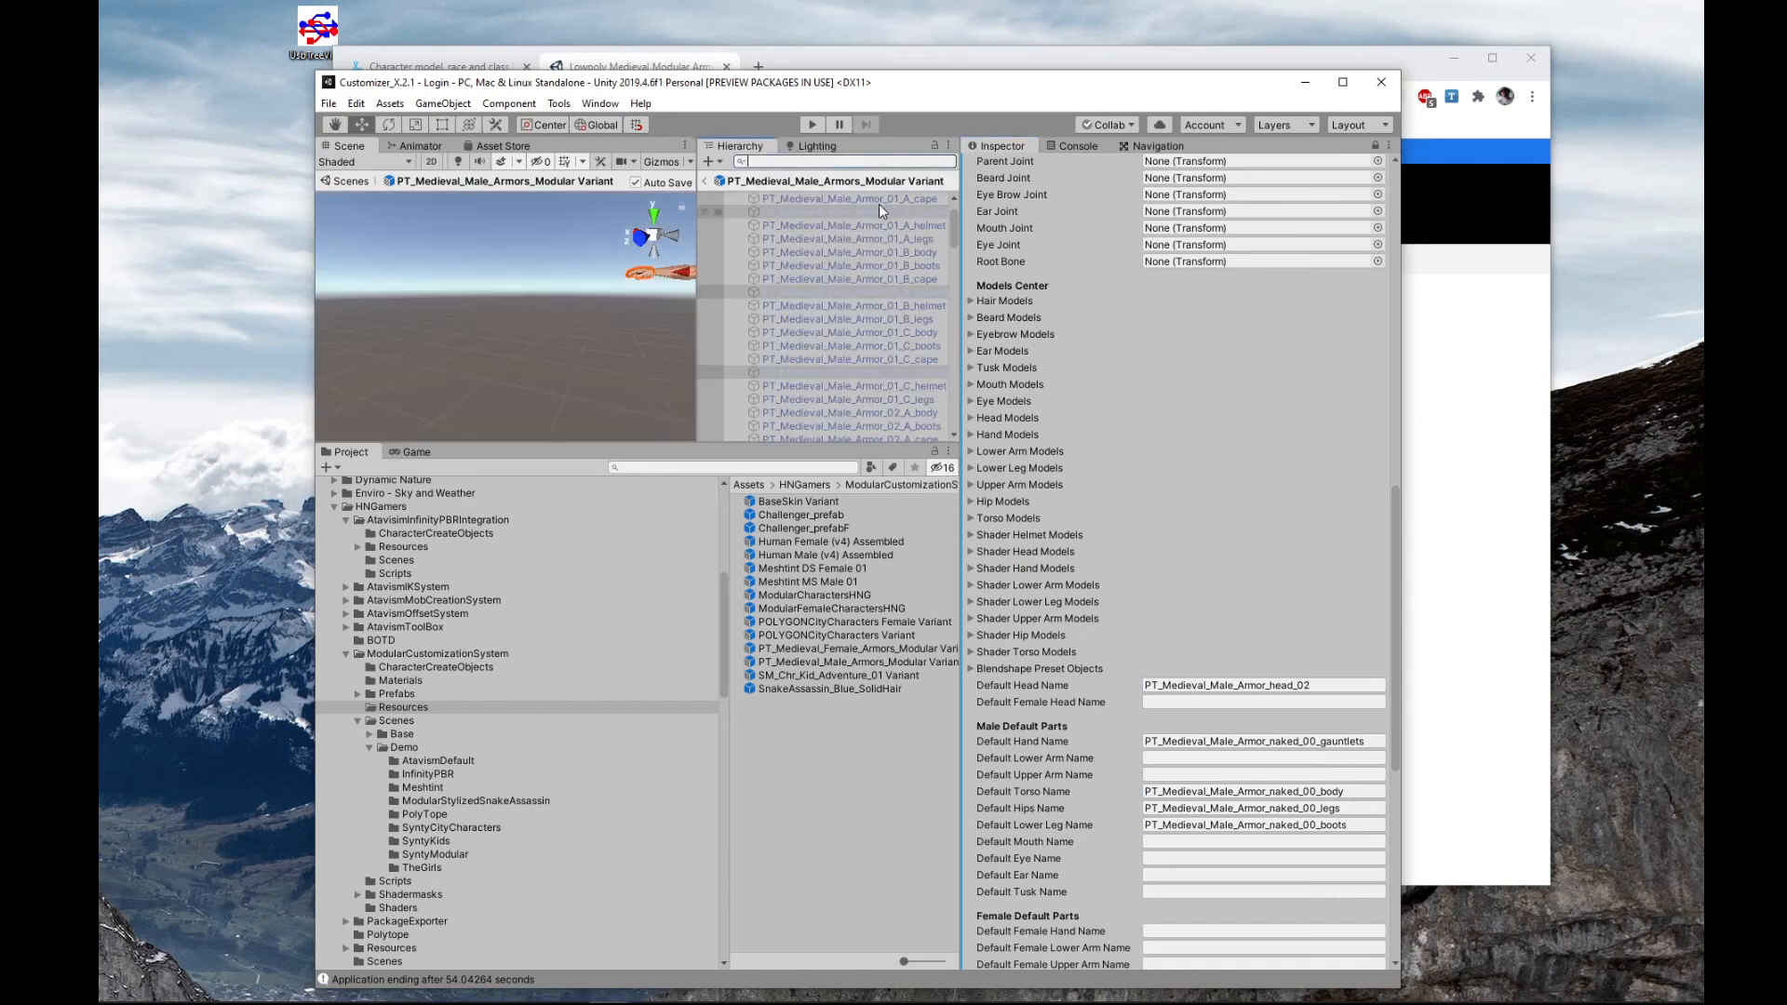
- Filter the male variant's hierarchy by "leg", select all matching parts and add them to Shader Lower Leg Models
text(leg)
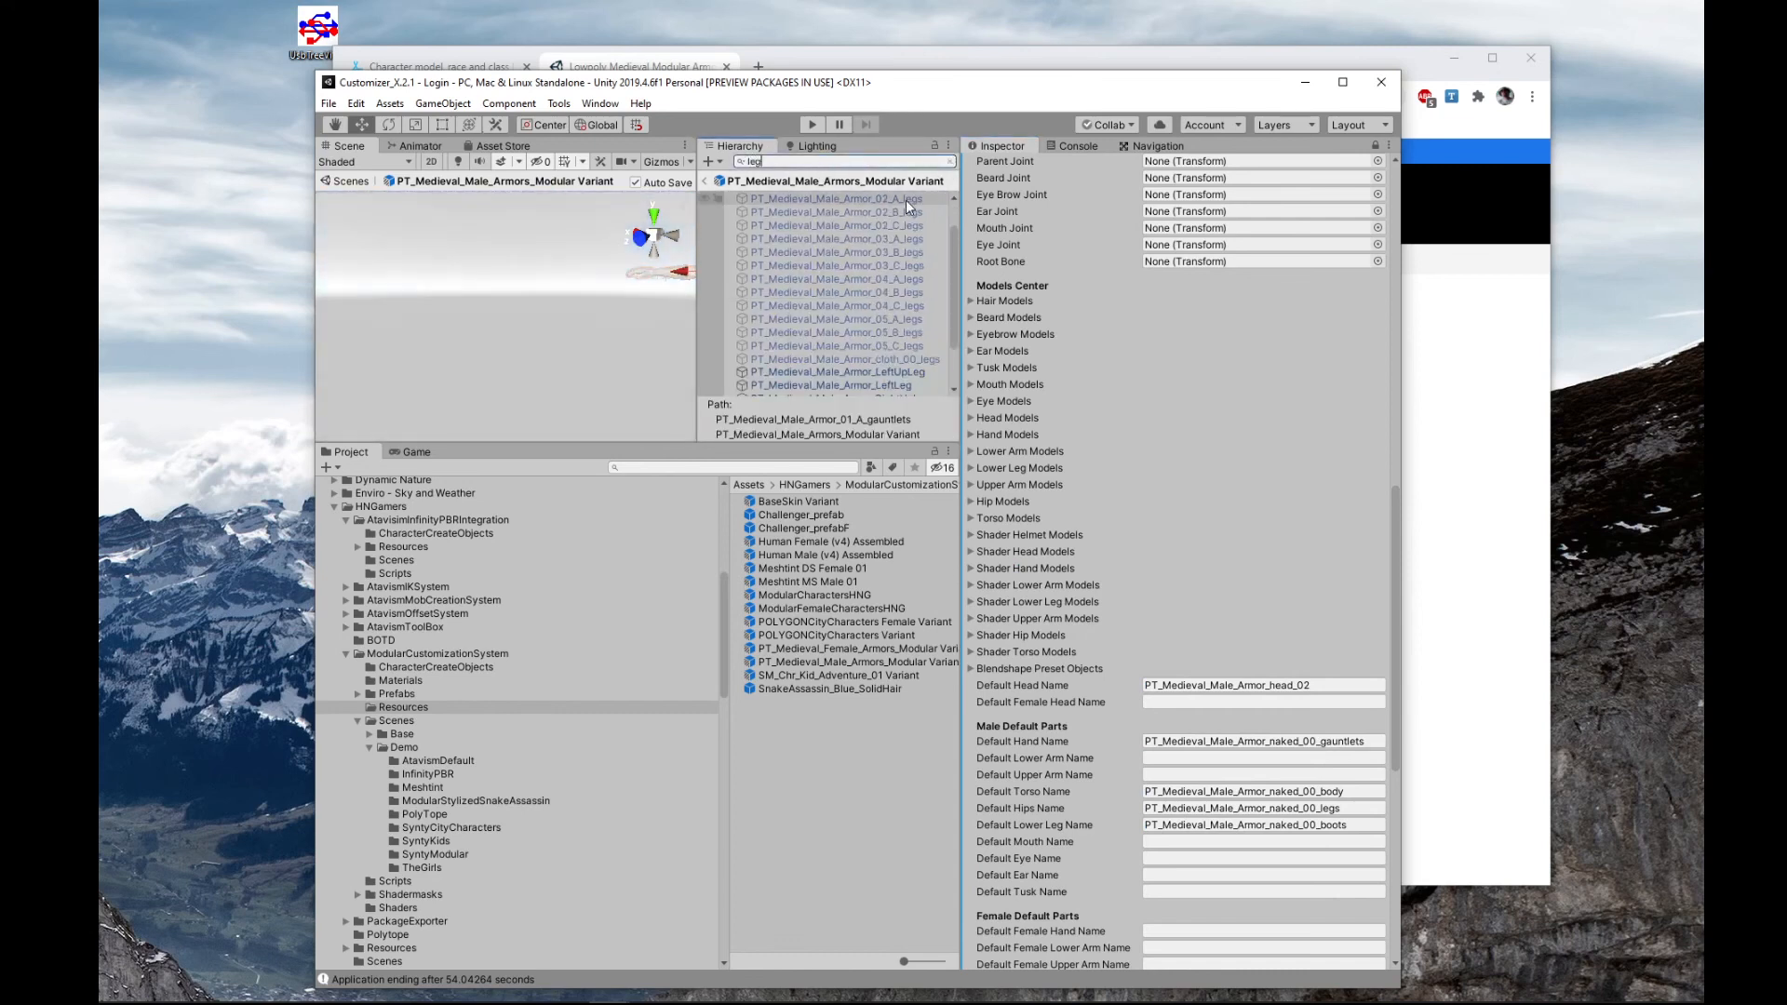
click(907, 199)
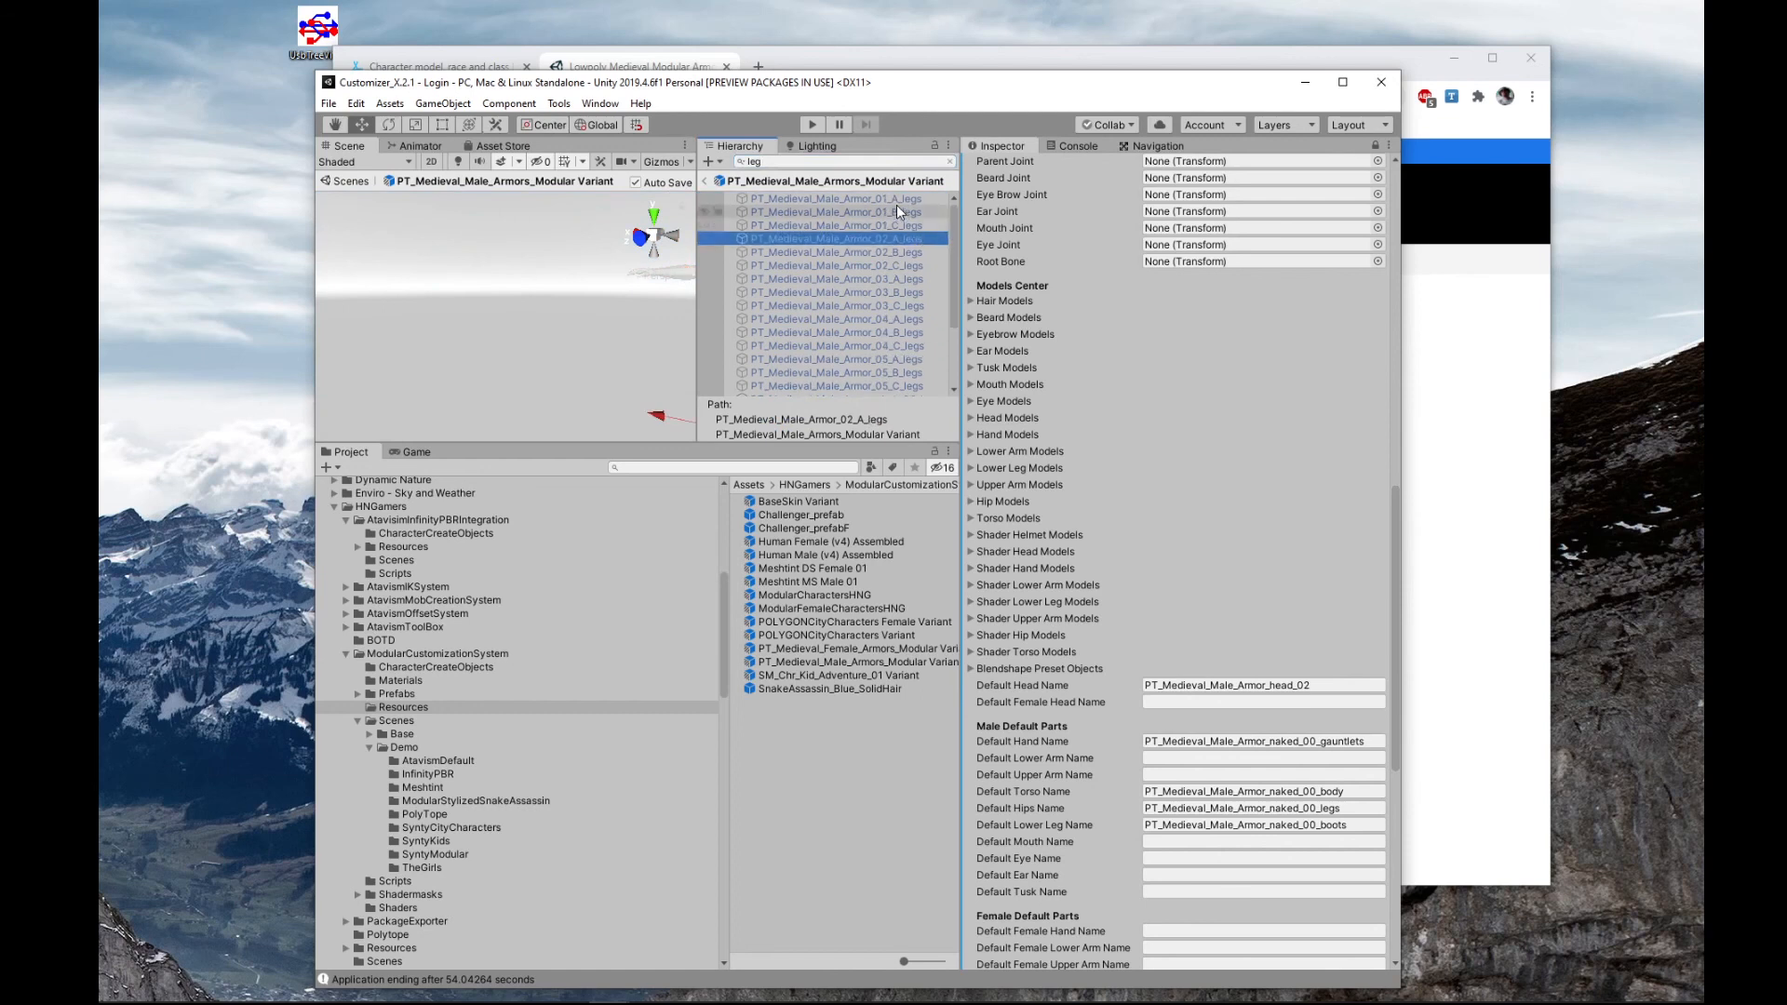
scroll(880, 383, down, 3)
shift+click(875, 383)
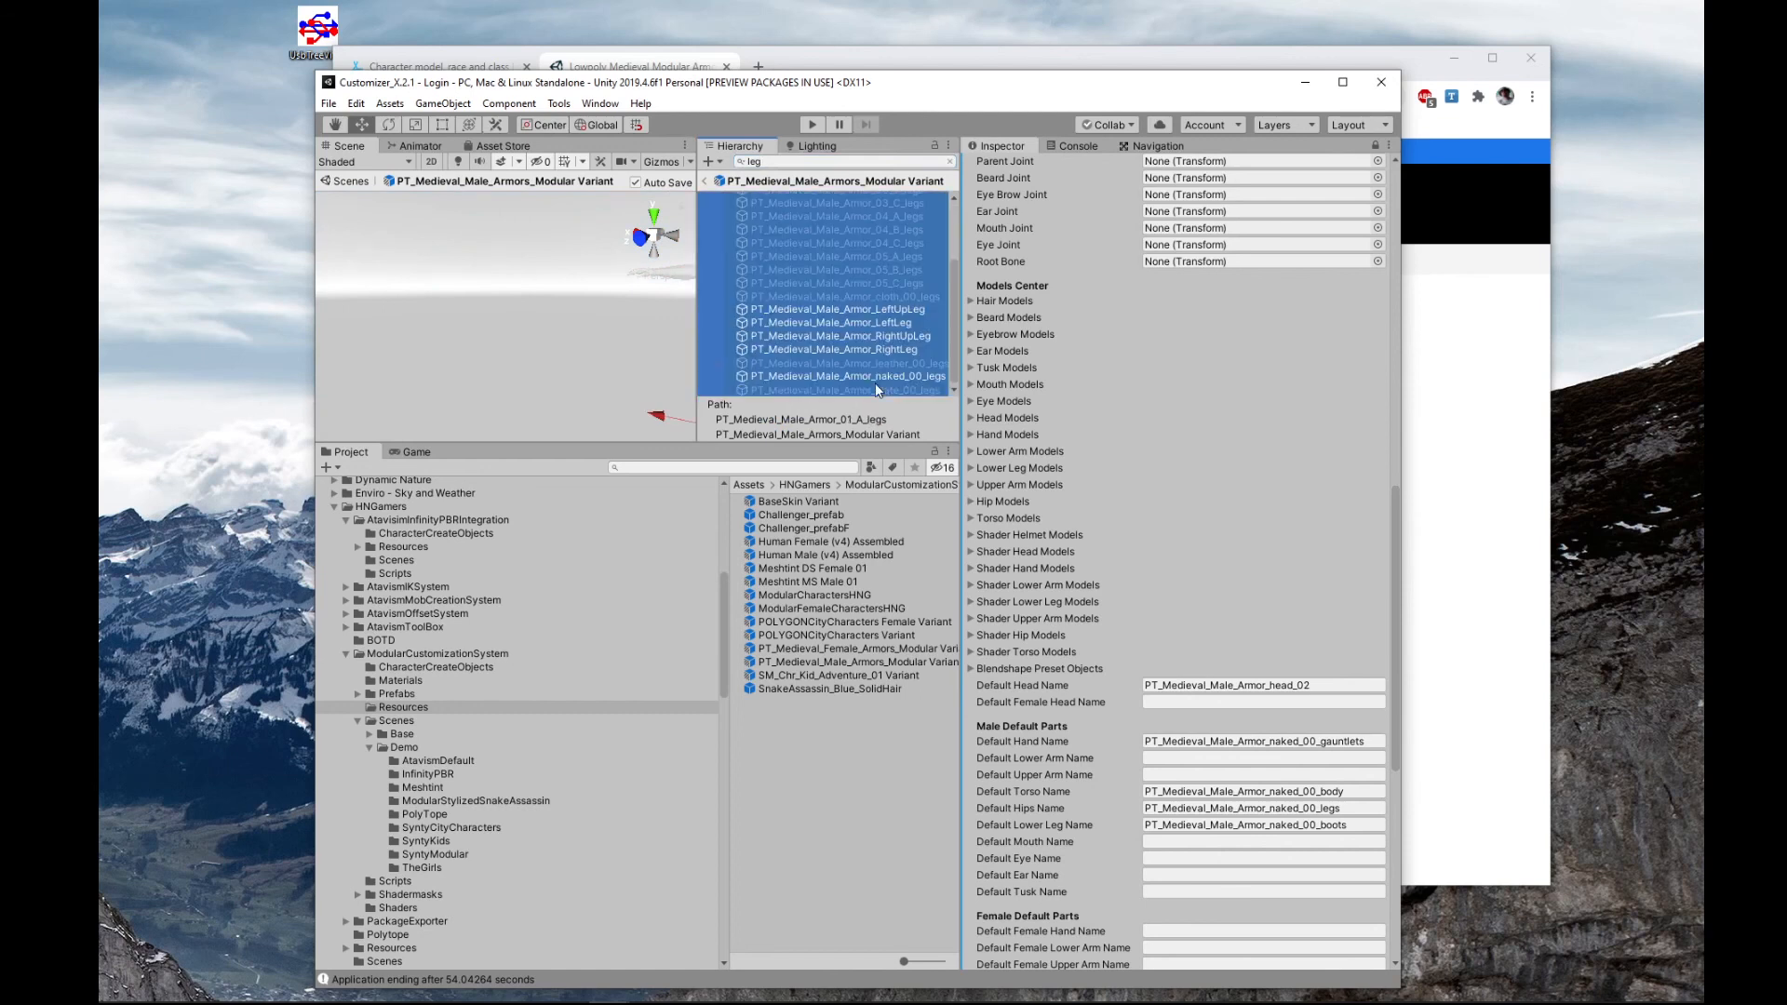
drag(883, 356, 1034, 603)
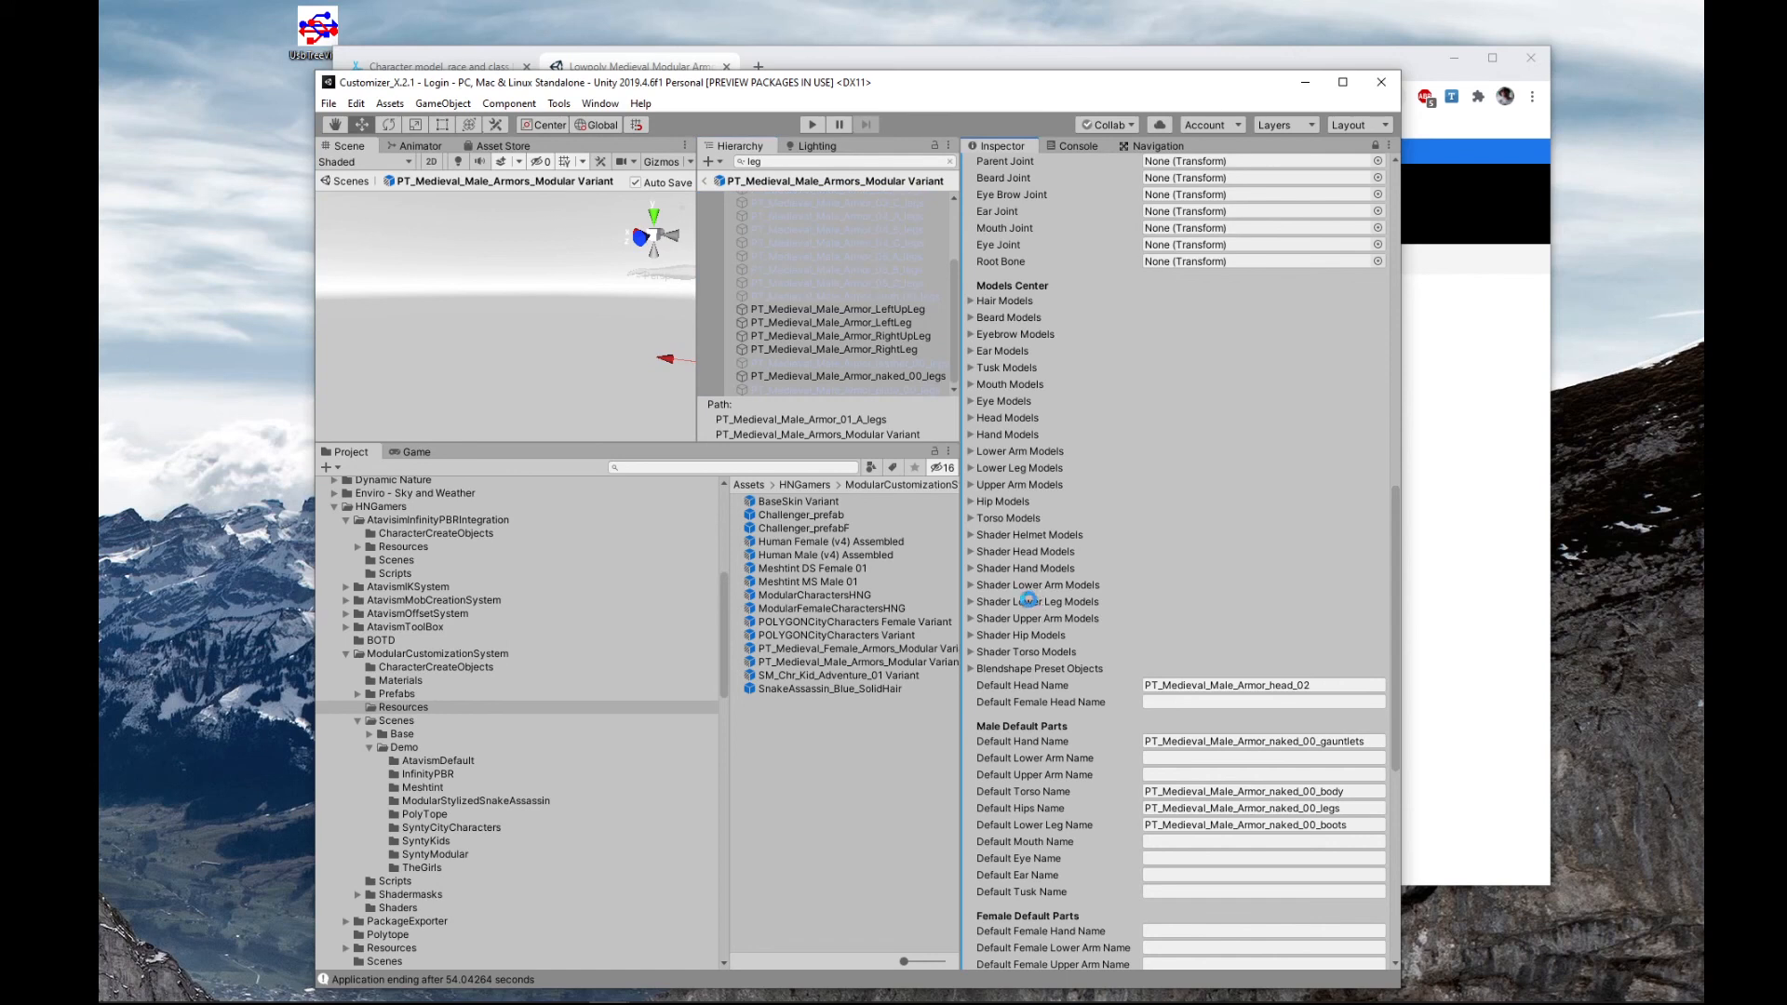
- Remove the misplaced leg entries from the male variant's Shader Lower Leg Models by setting the list size to 19
click(972, 601)
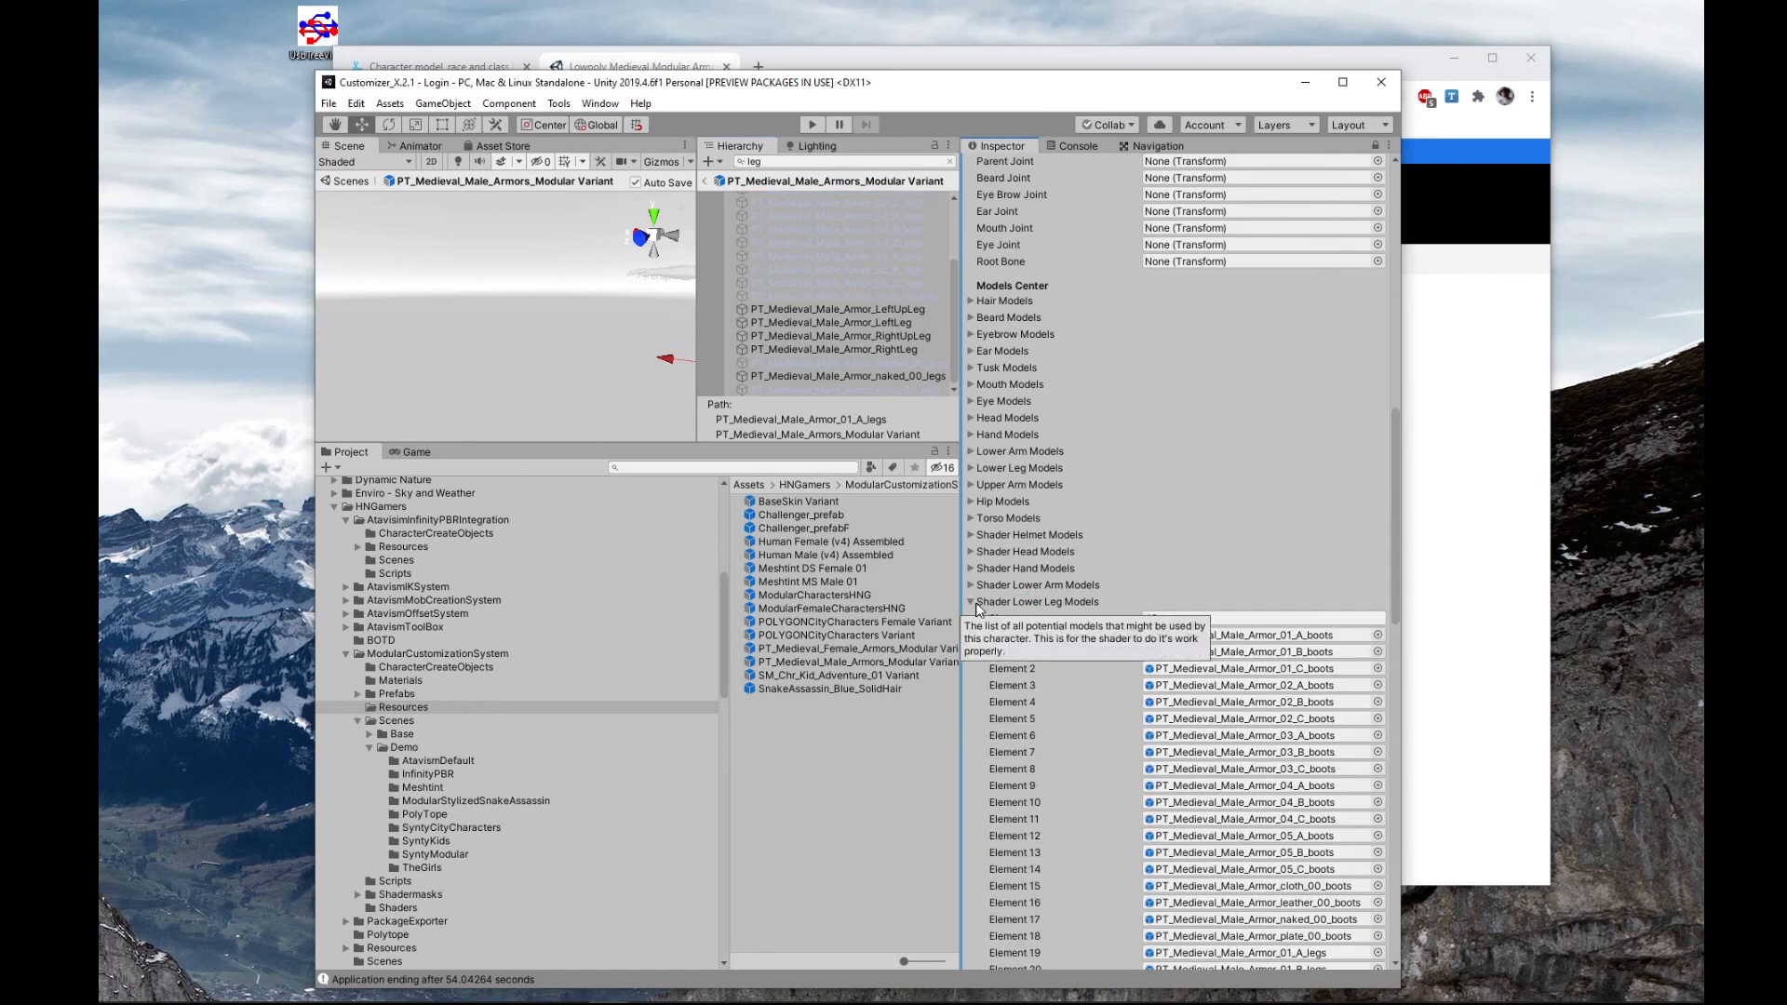
scroll(978, 607, down, 8)
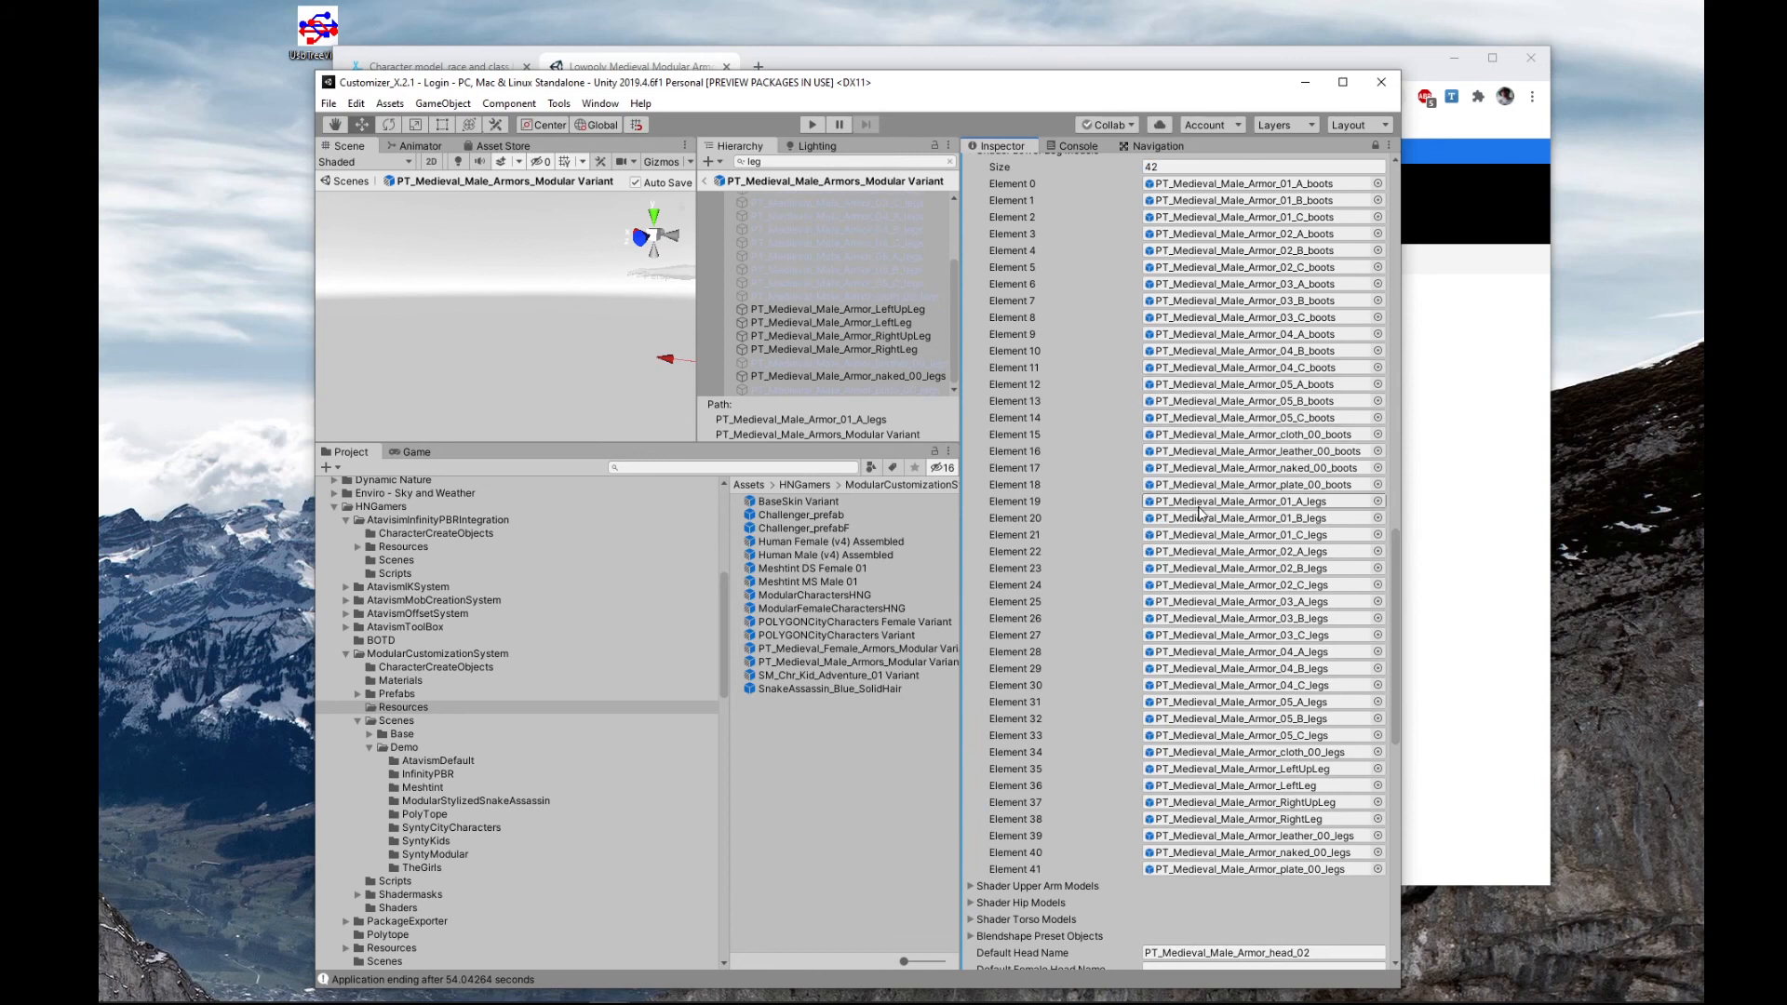
scroll(1210, 577, up, 10)
click(1171, 769)
text(19)
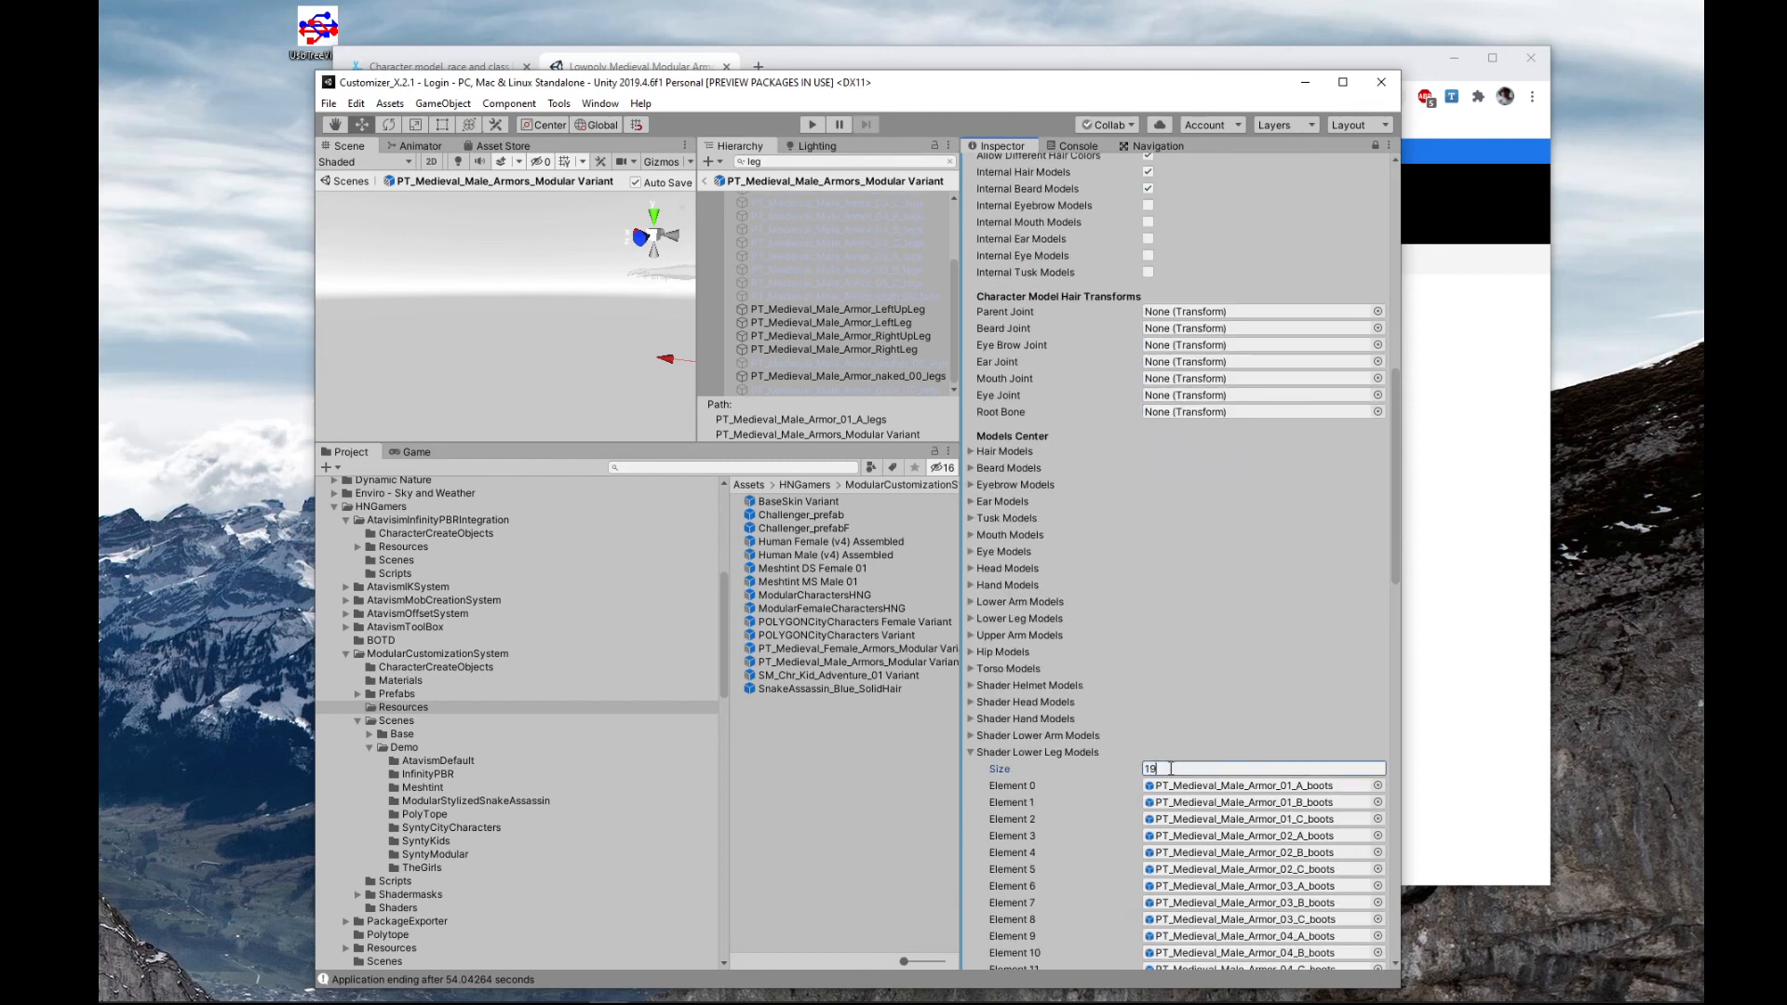
click(968, 751)
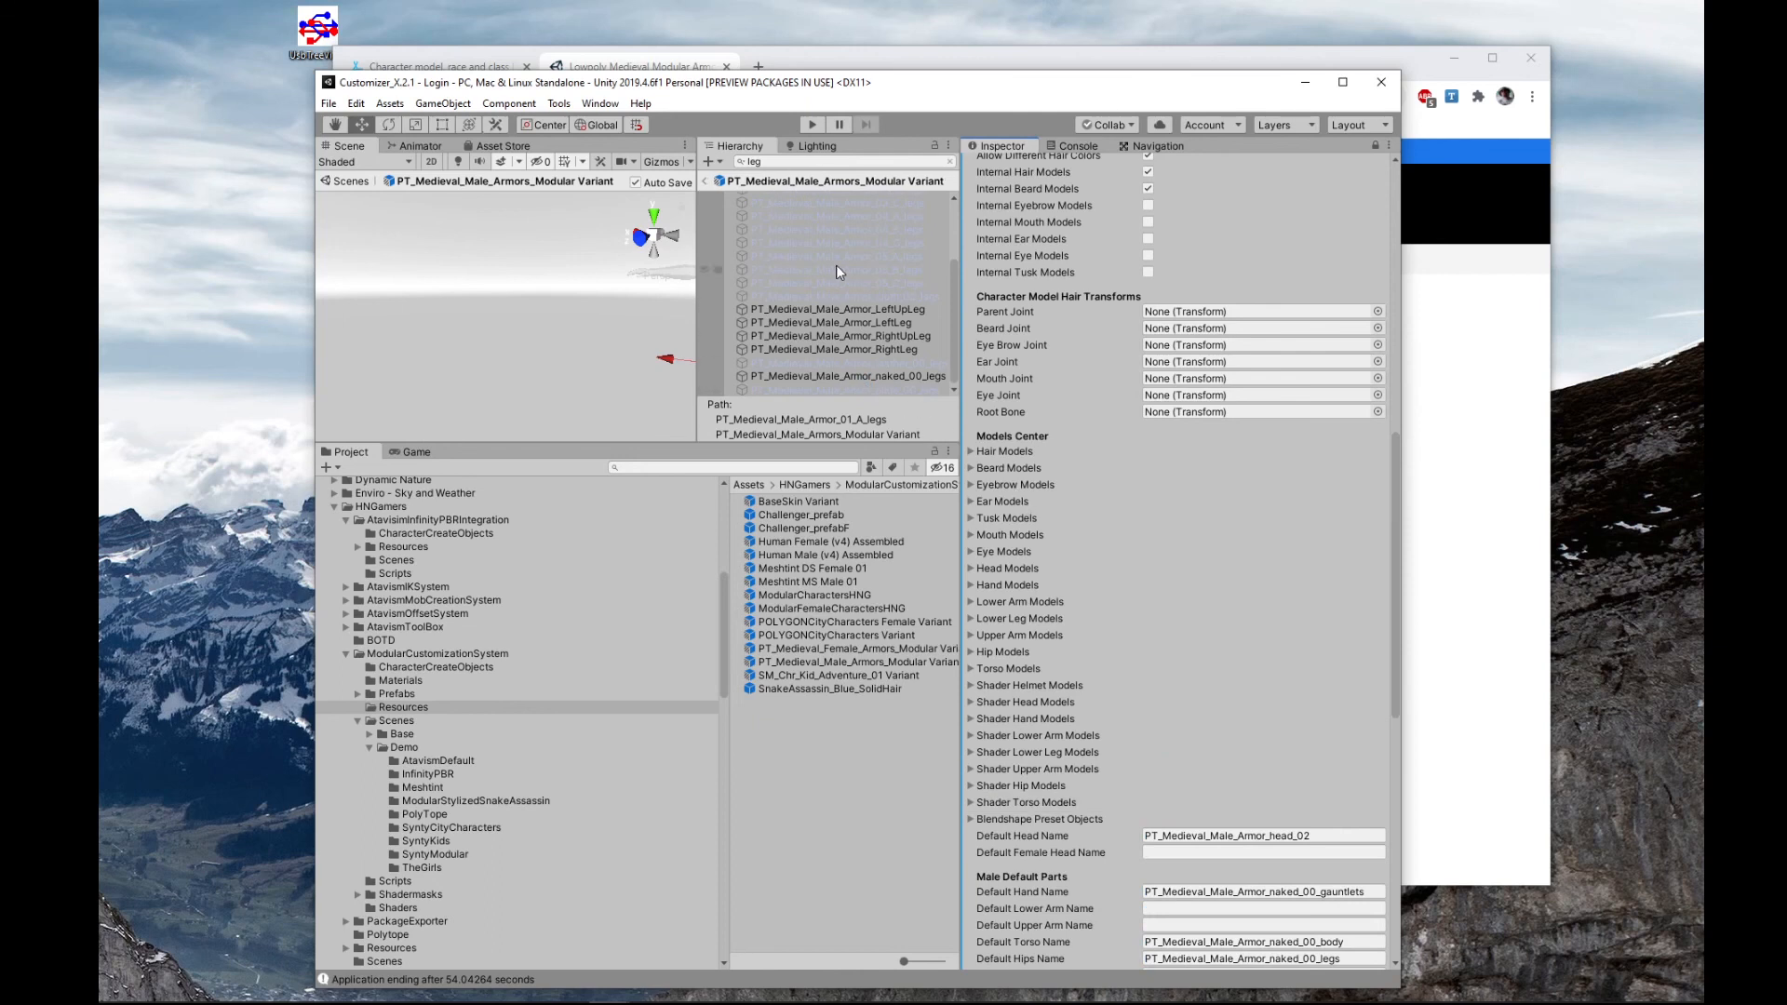
- Add the selected leg parts to the male variant's Shader Hip Models and clear the hierarchy filter
scroll(1066, 548, down, 3)
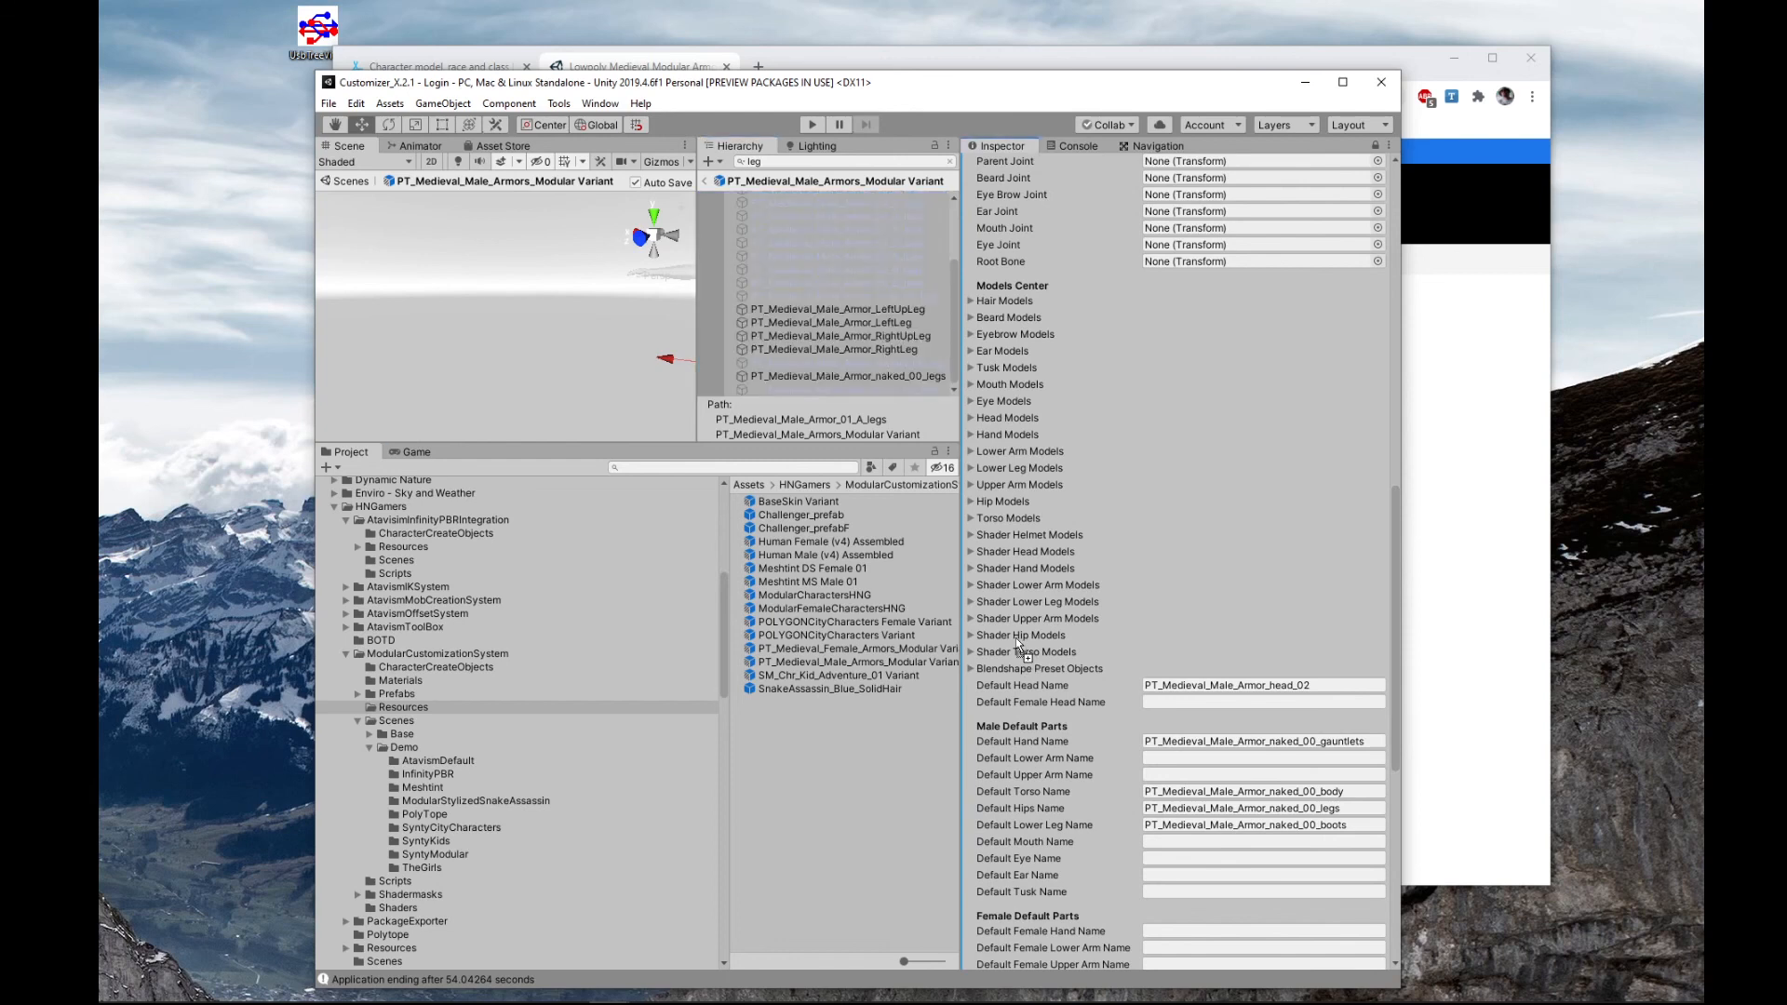
click(949, 164)
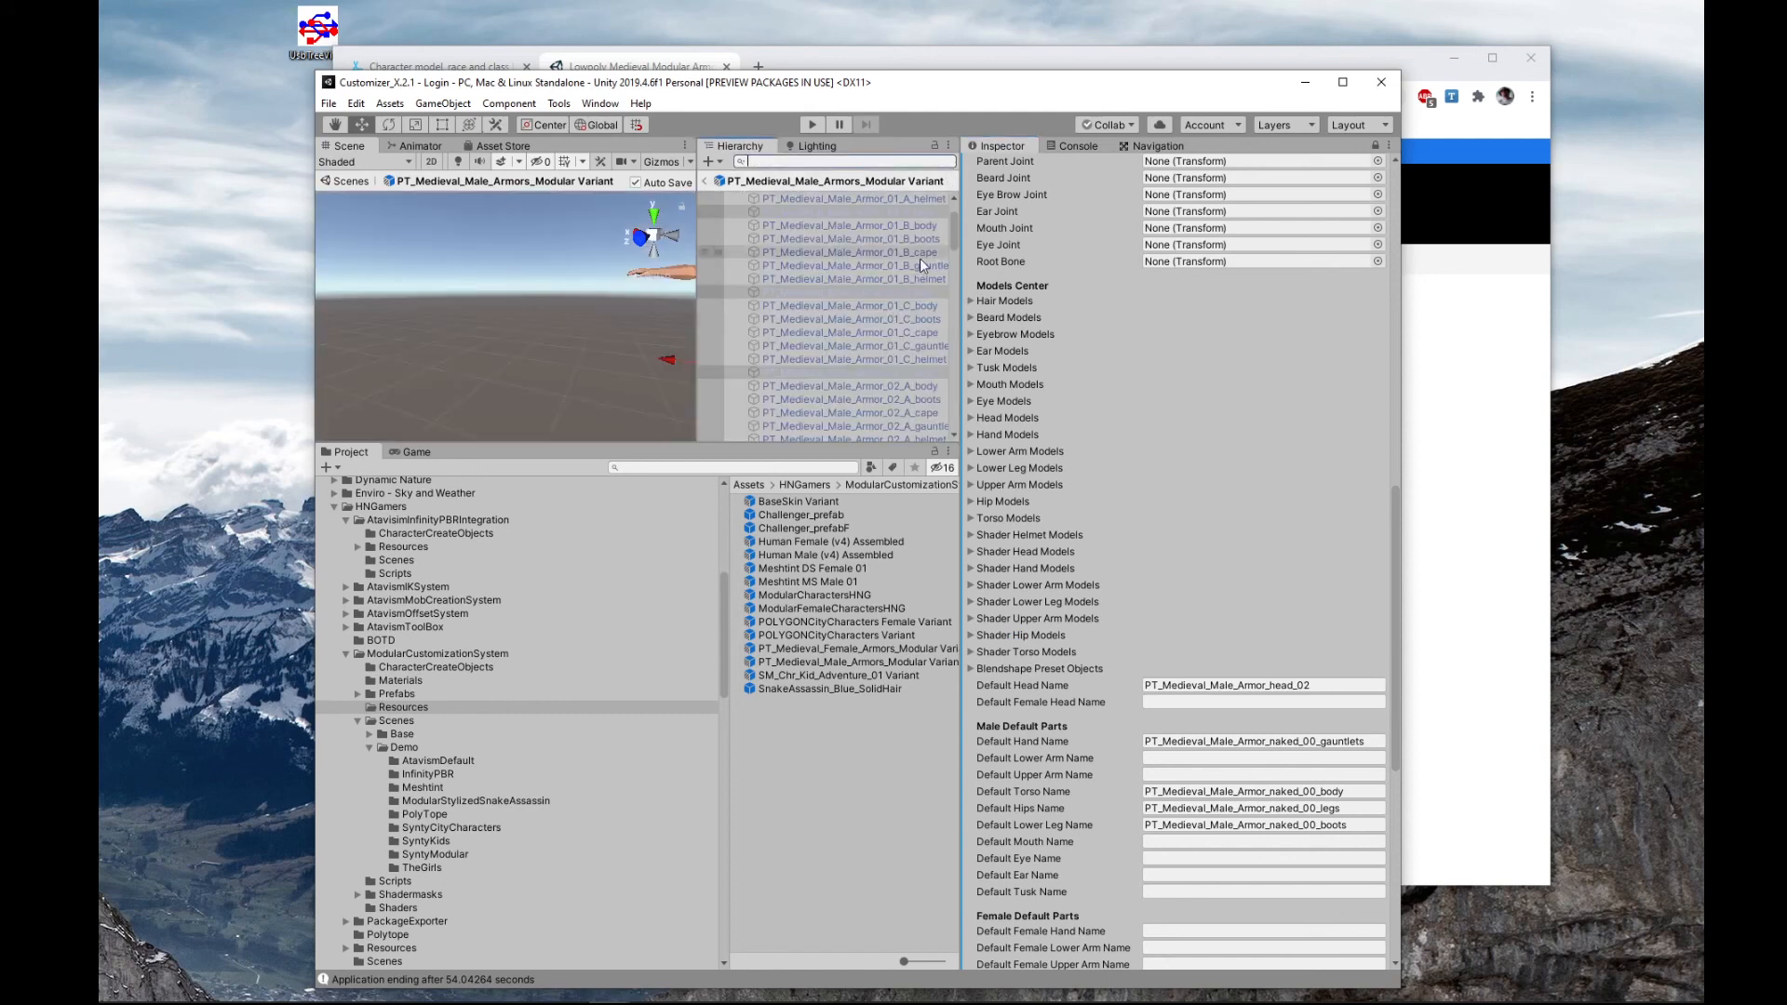
click(885, 305)
scroll(902, 263, up, 2)
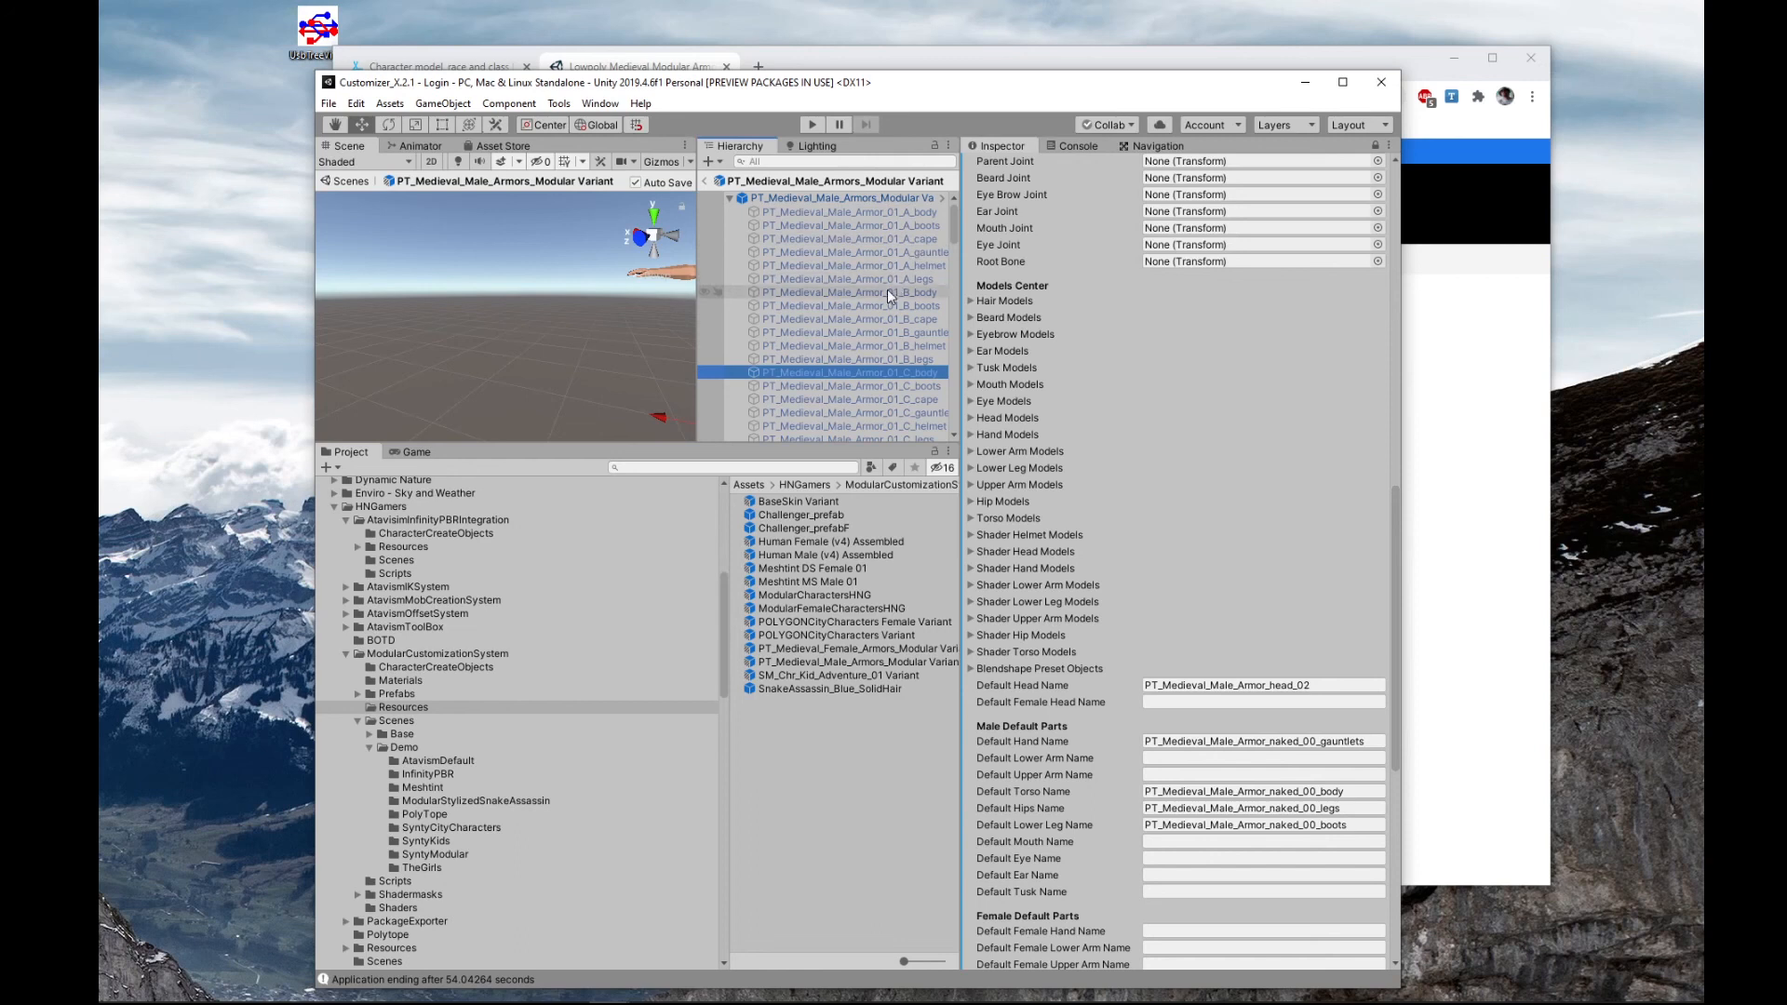
click(886, 291)
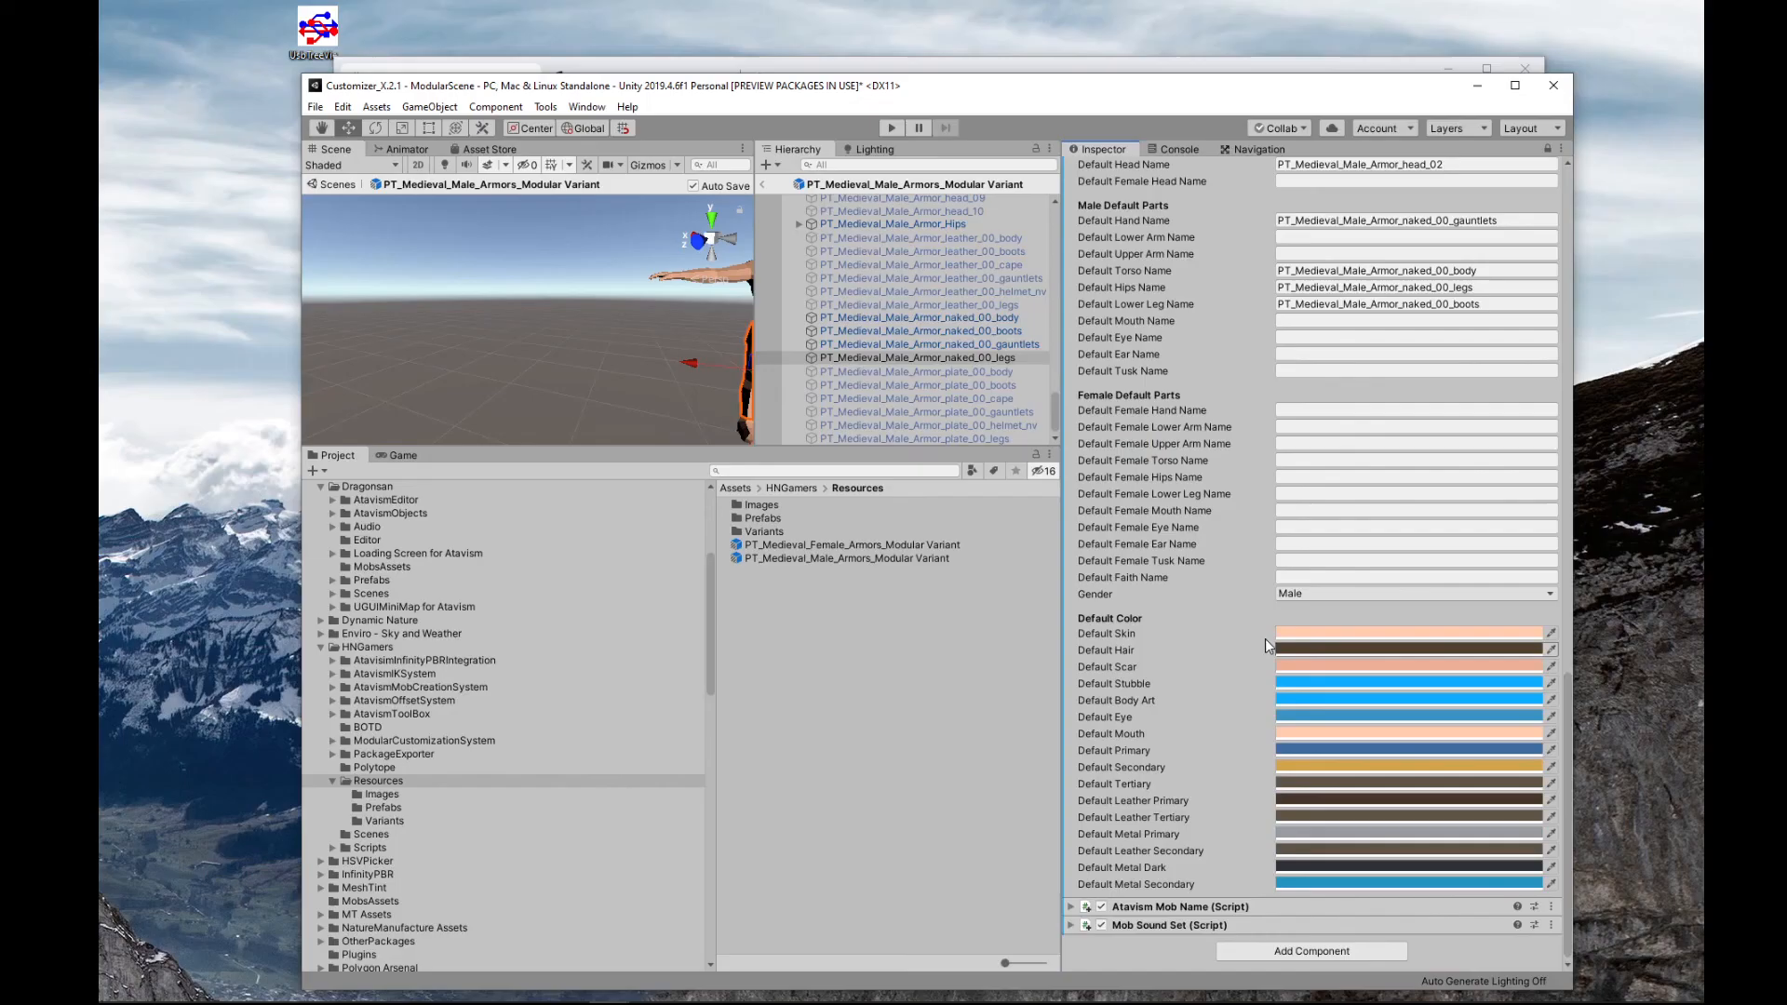
- Leave the male variant's prefab editing and return to ModularScene
scroll(1248, 549, up, 15)
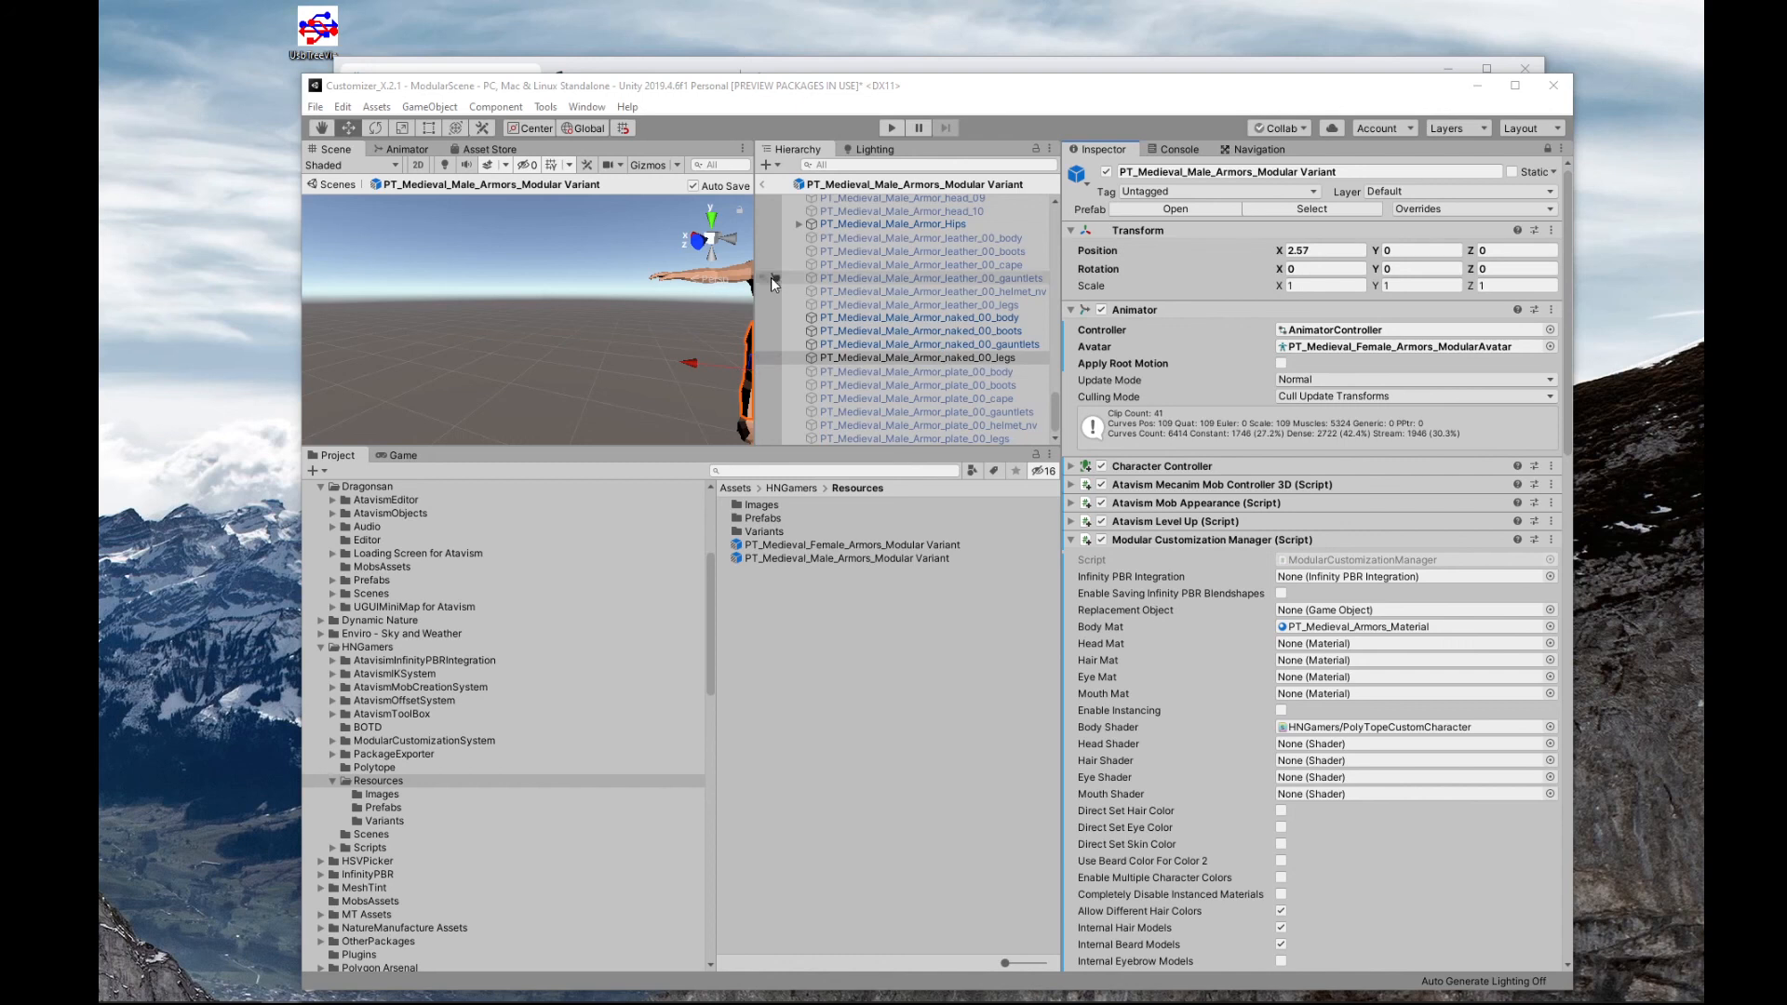
click(762, 185)
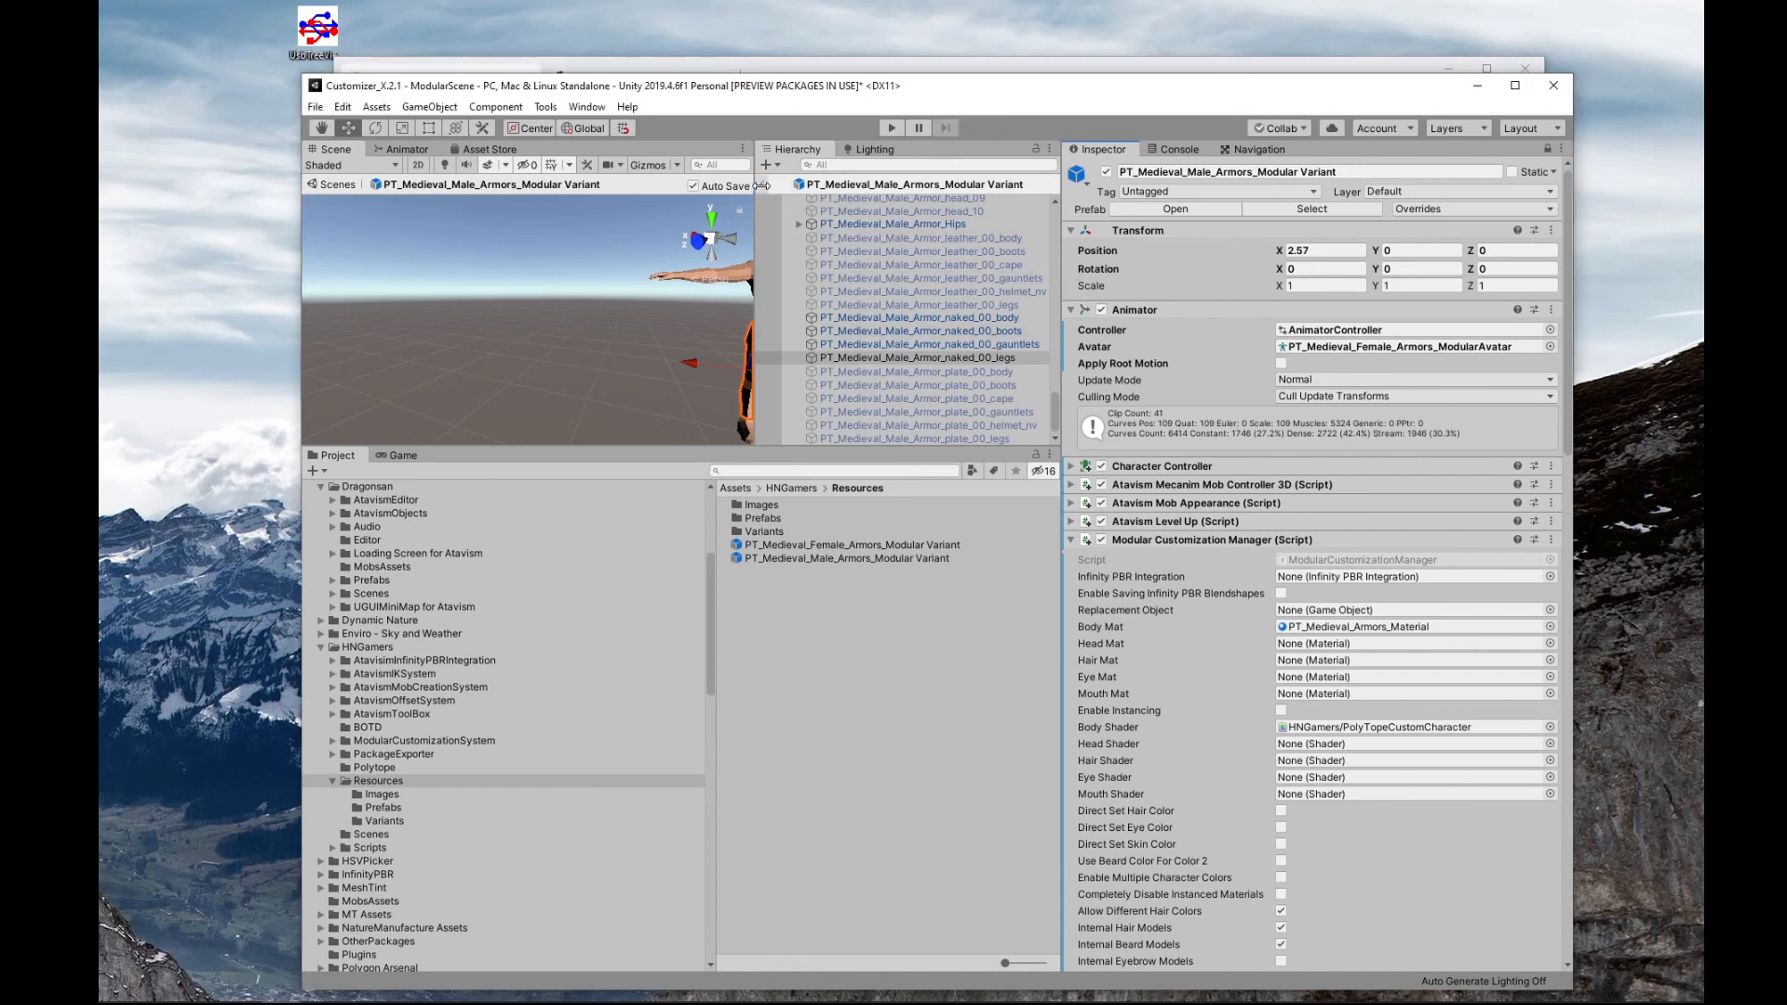
click(765, 184)
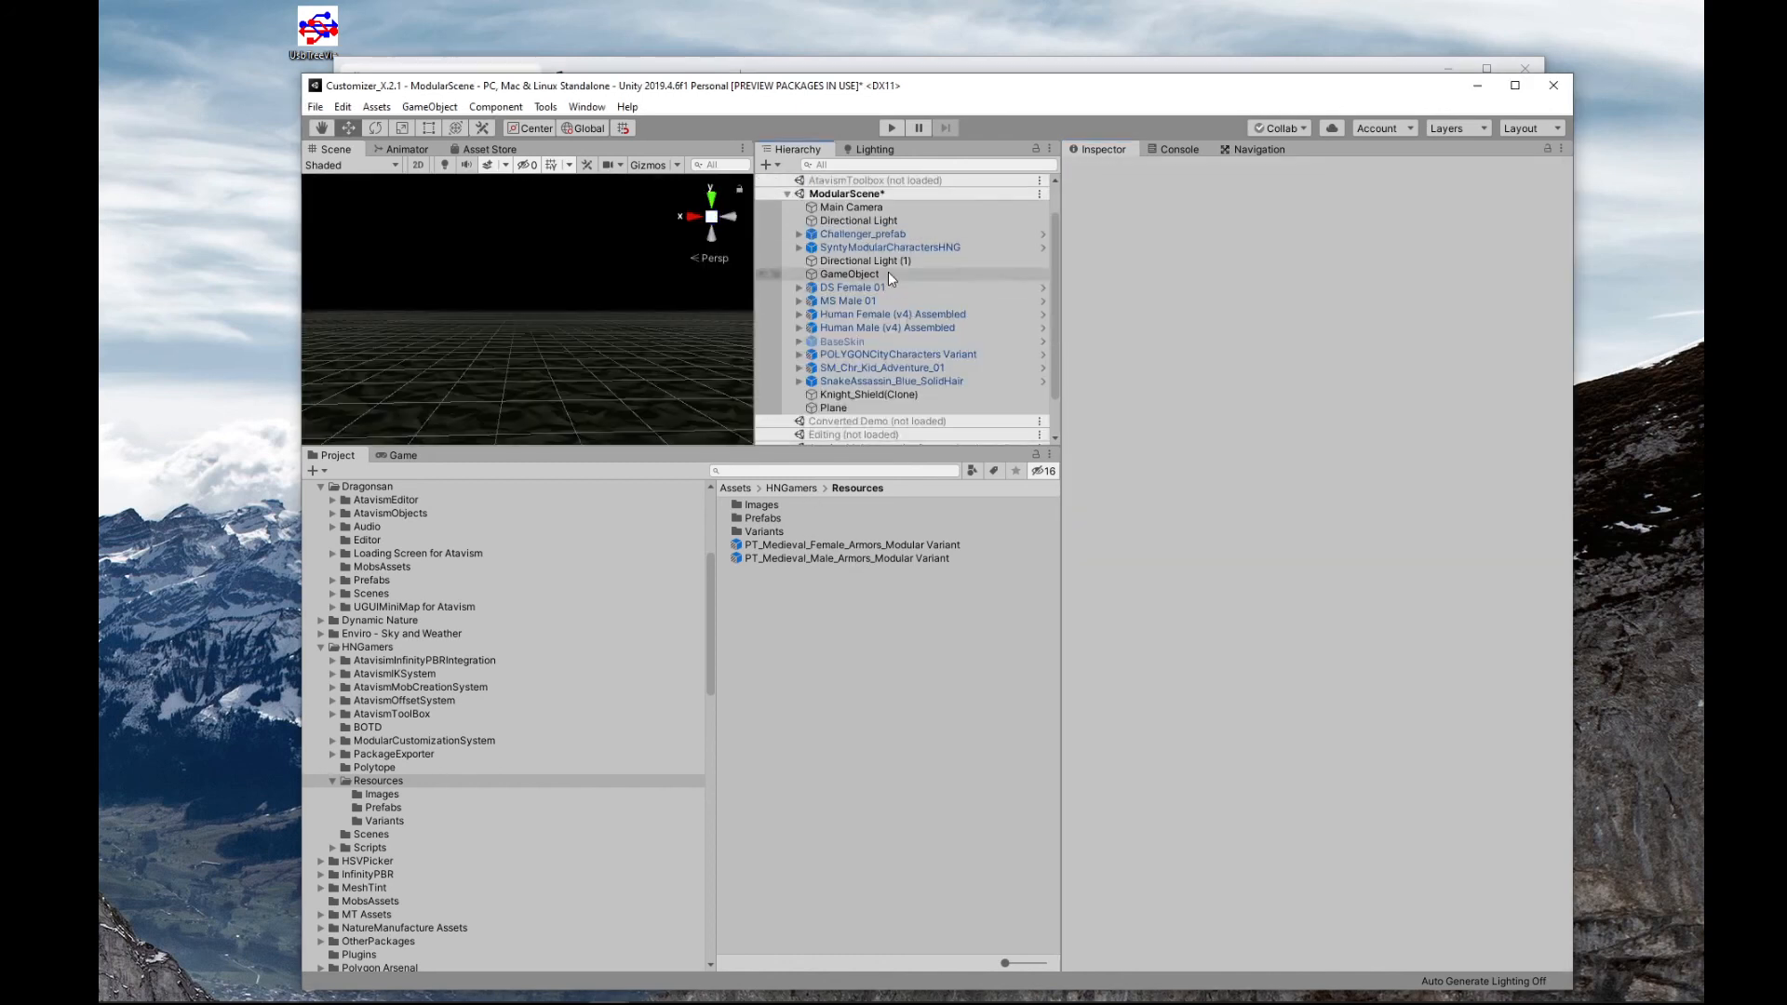